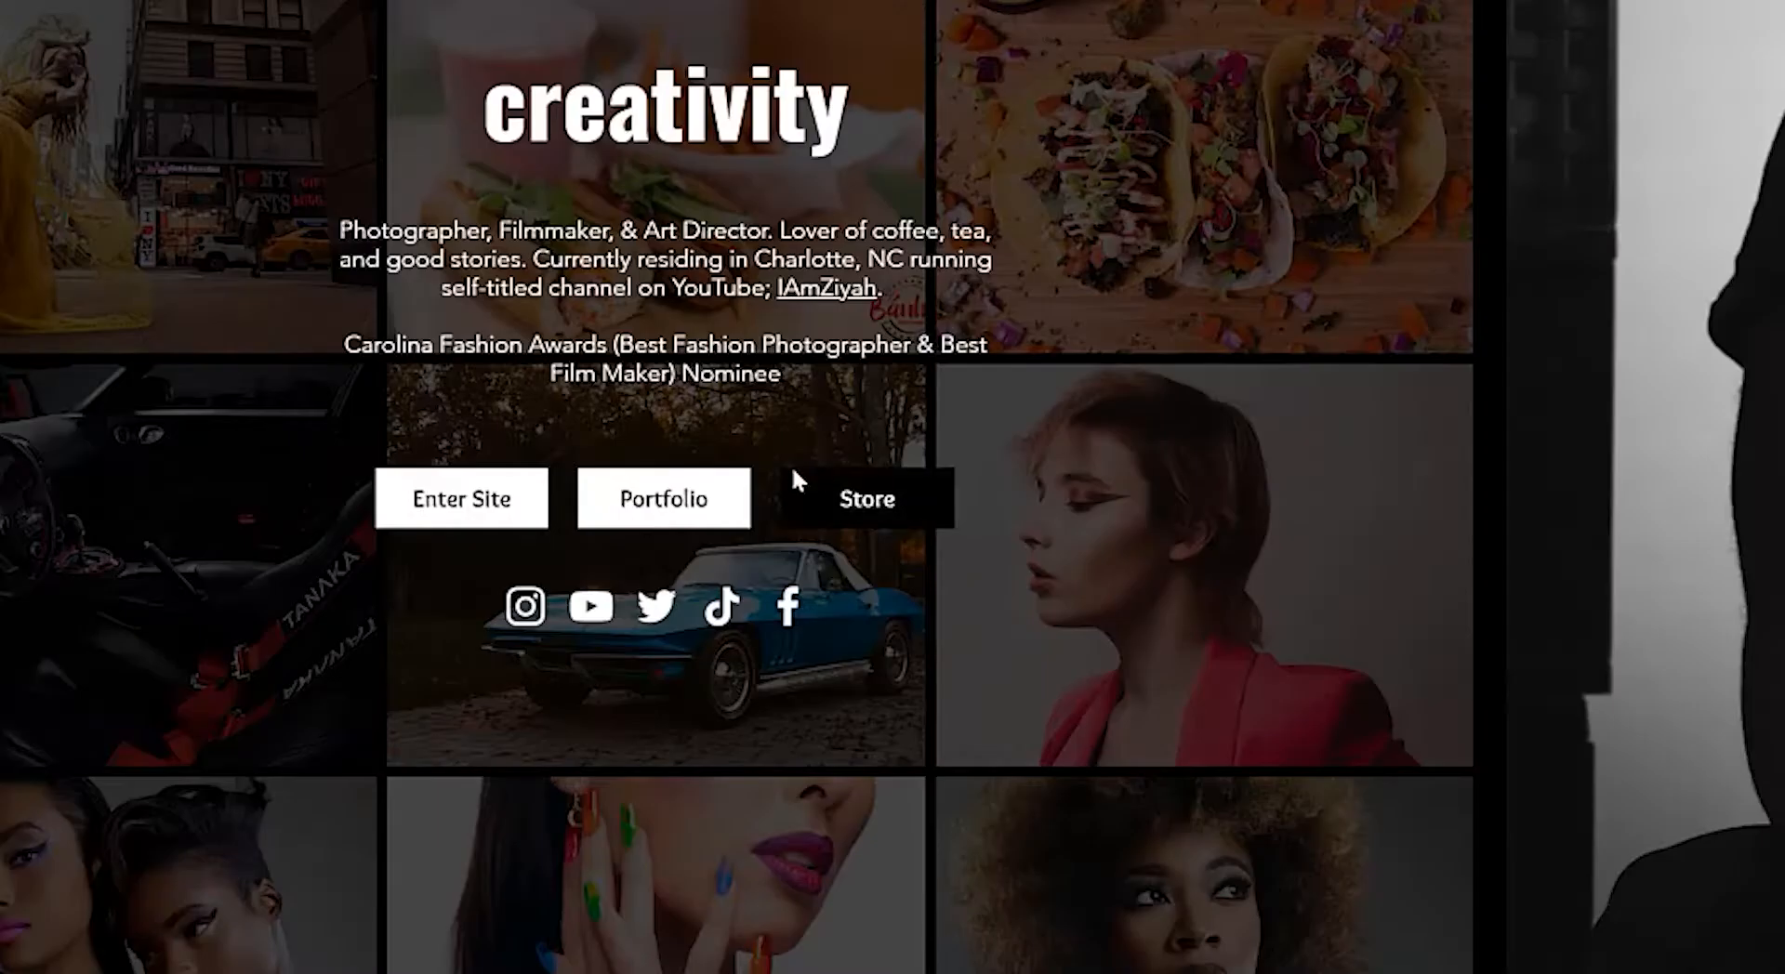
Step: Open the site's digital content store and look through the Photoshop brush kits and Lightroom preset packs
left_click(873, 503)
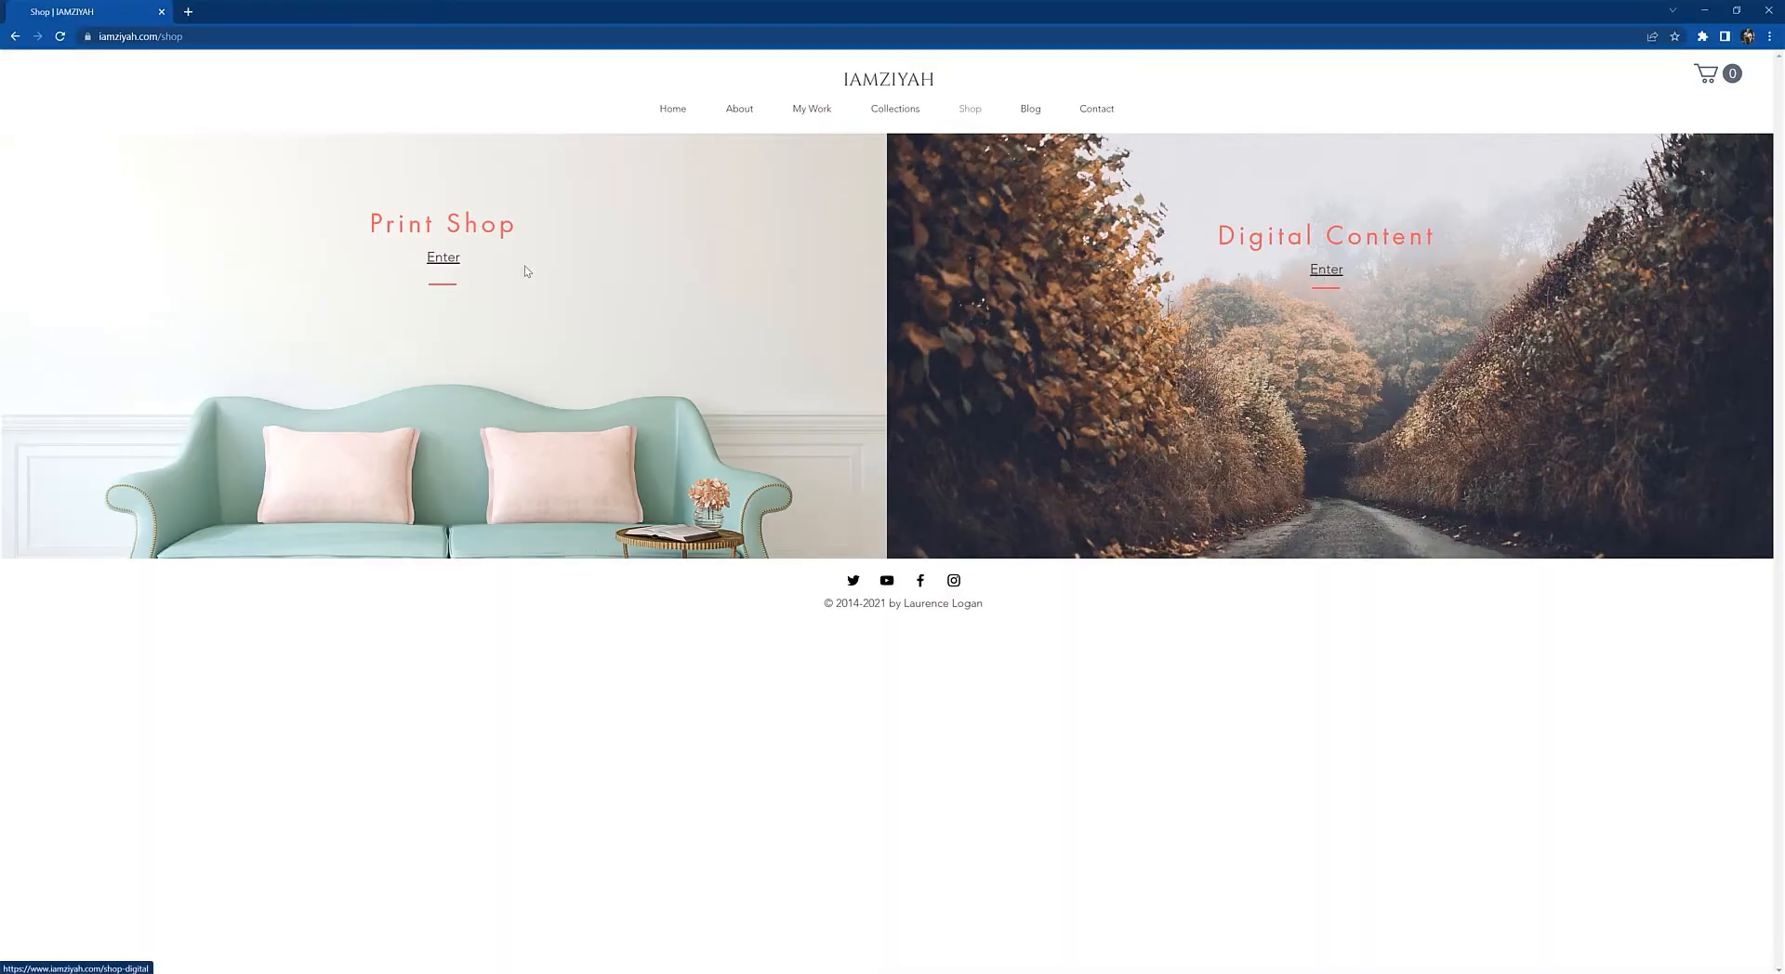
left_click(1336, 275)
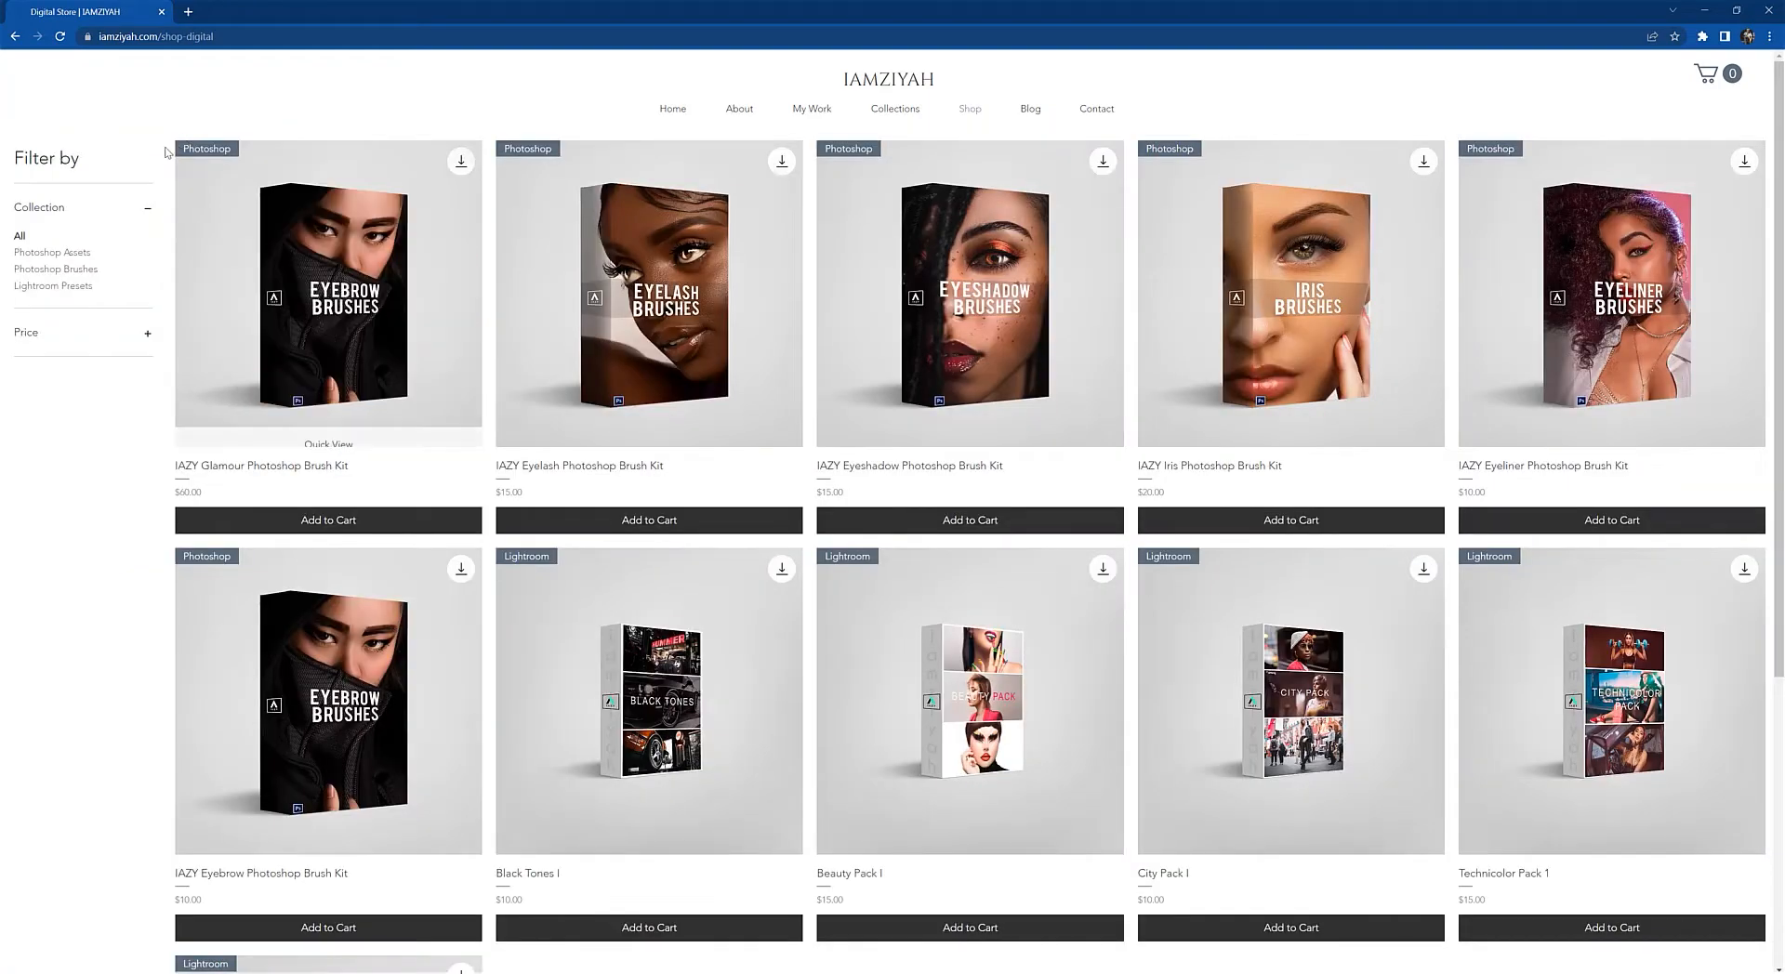
scroll(136, 561, "down", 4)
scroll(138, 558, "down", 1)
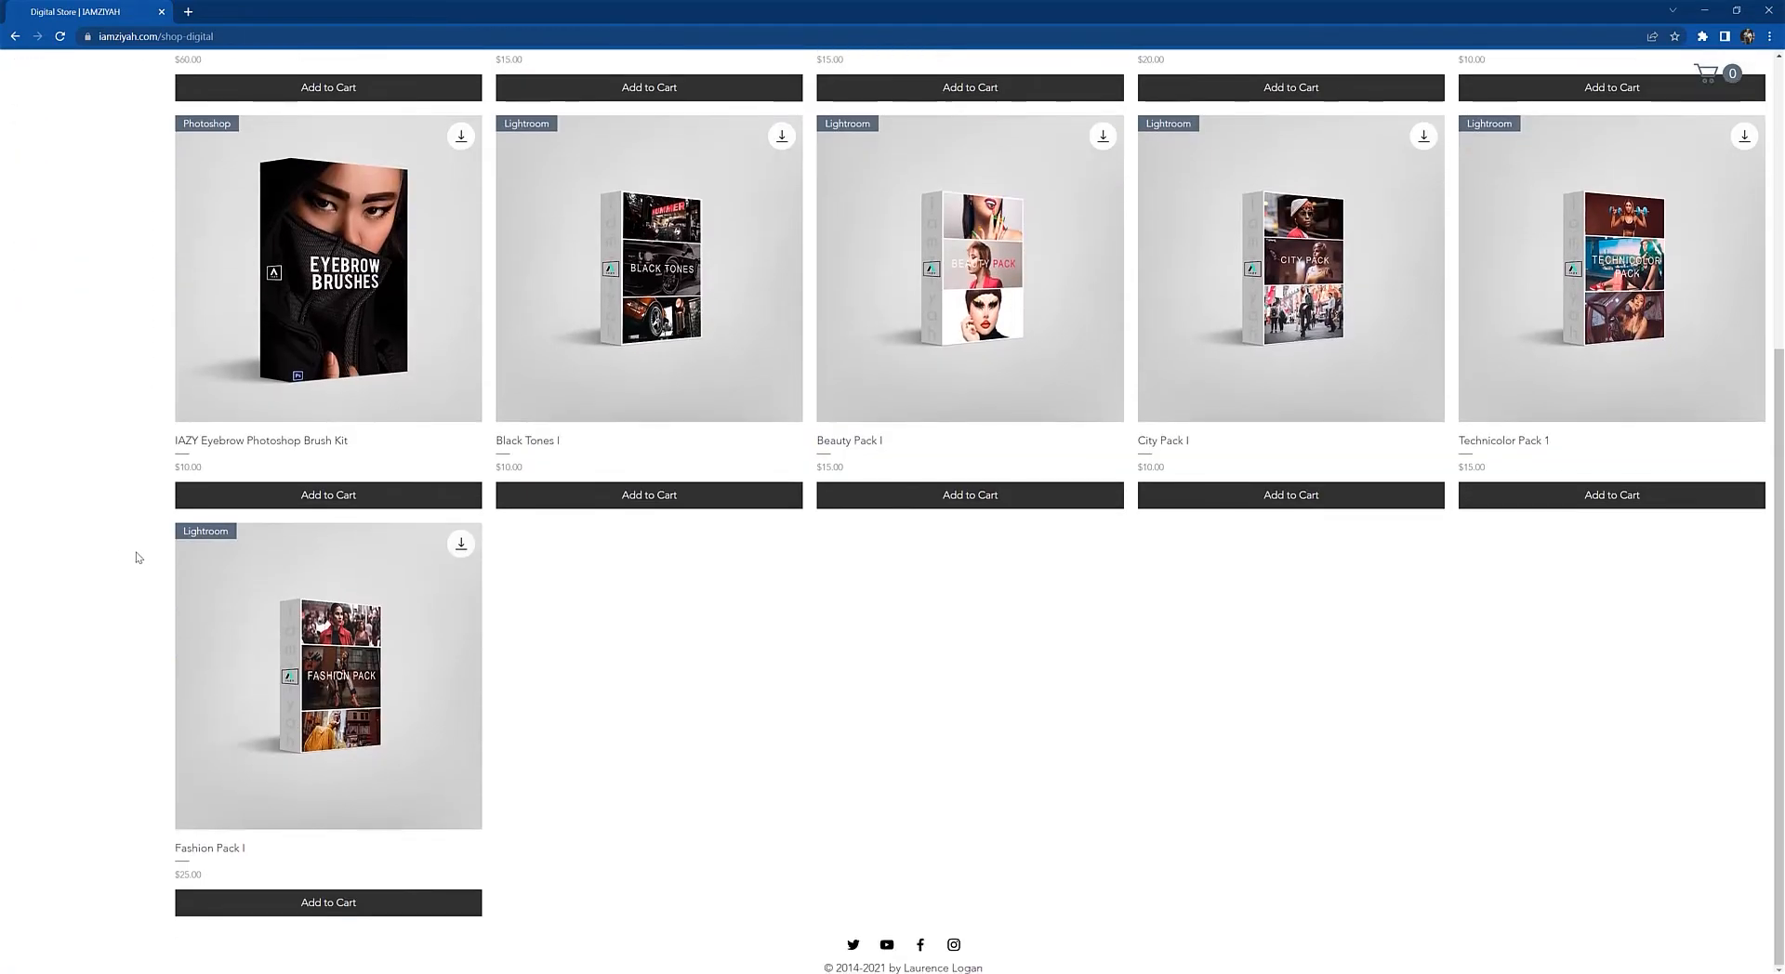
scroll(140, 553, "up", 5)
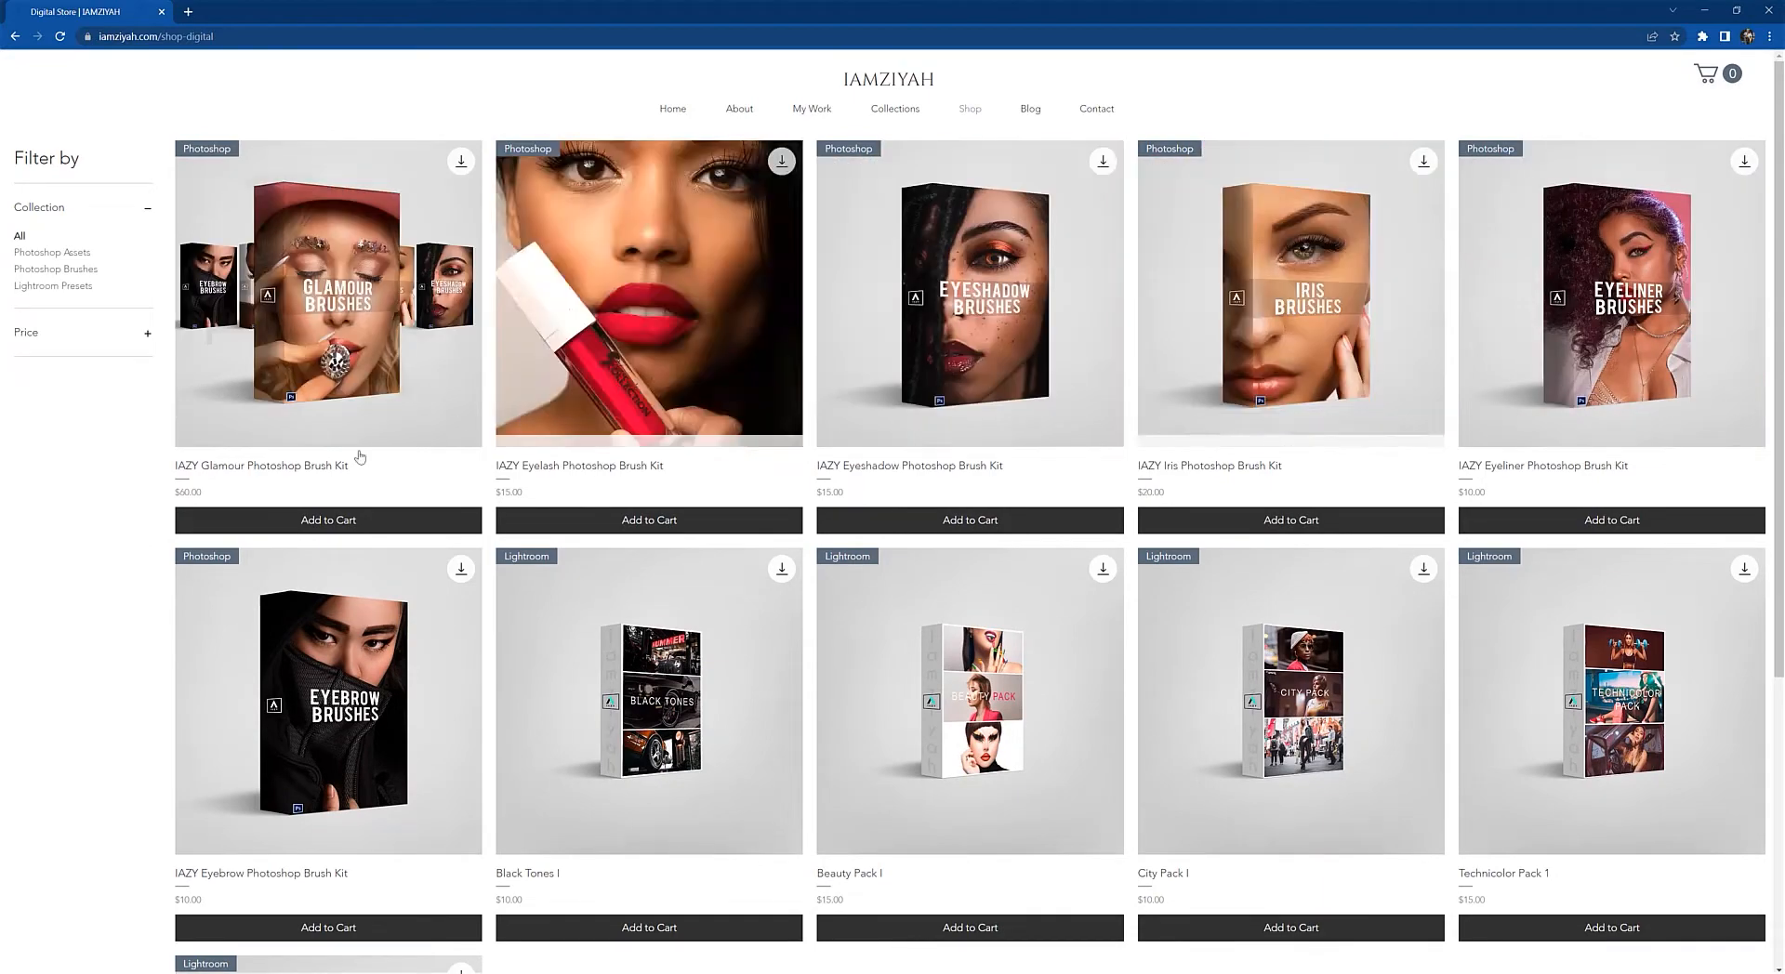
scroll(642, 650, "down", 2)
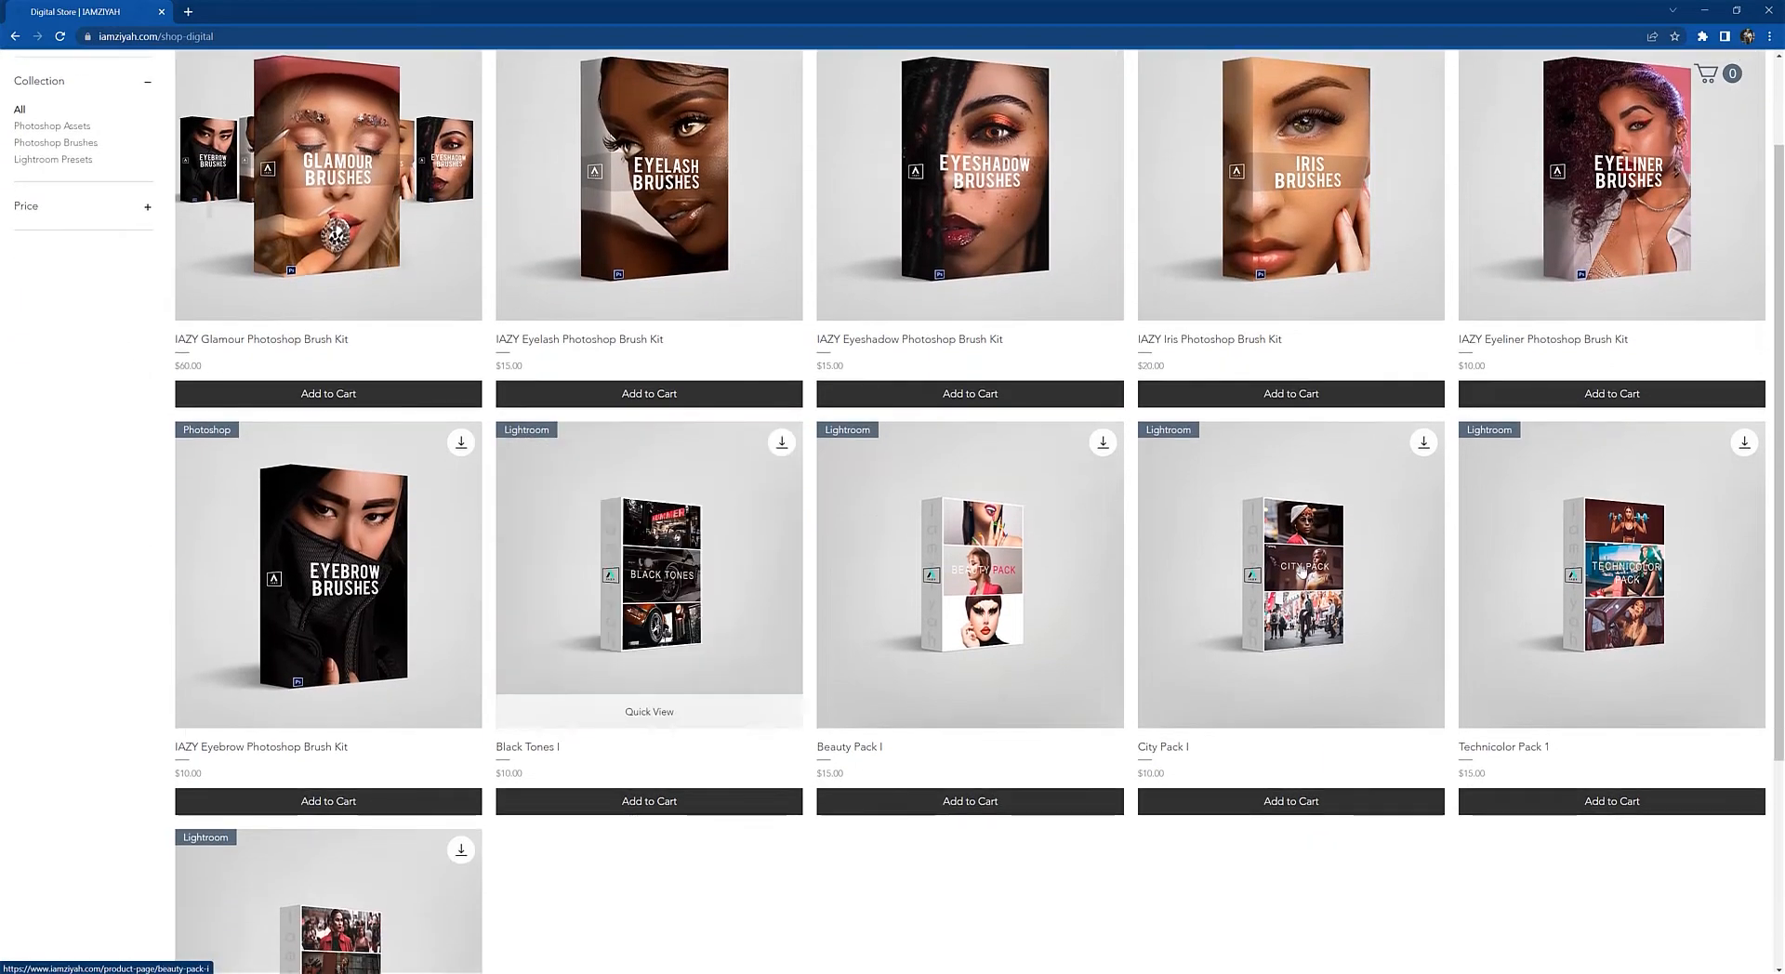
scroll(610, 817, "down", 2)
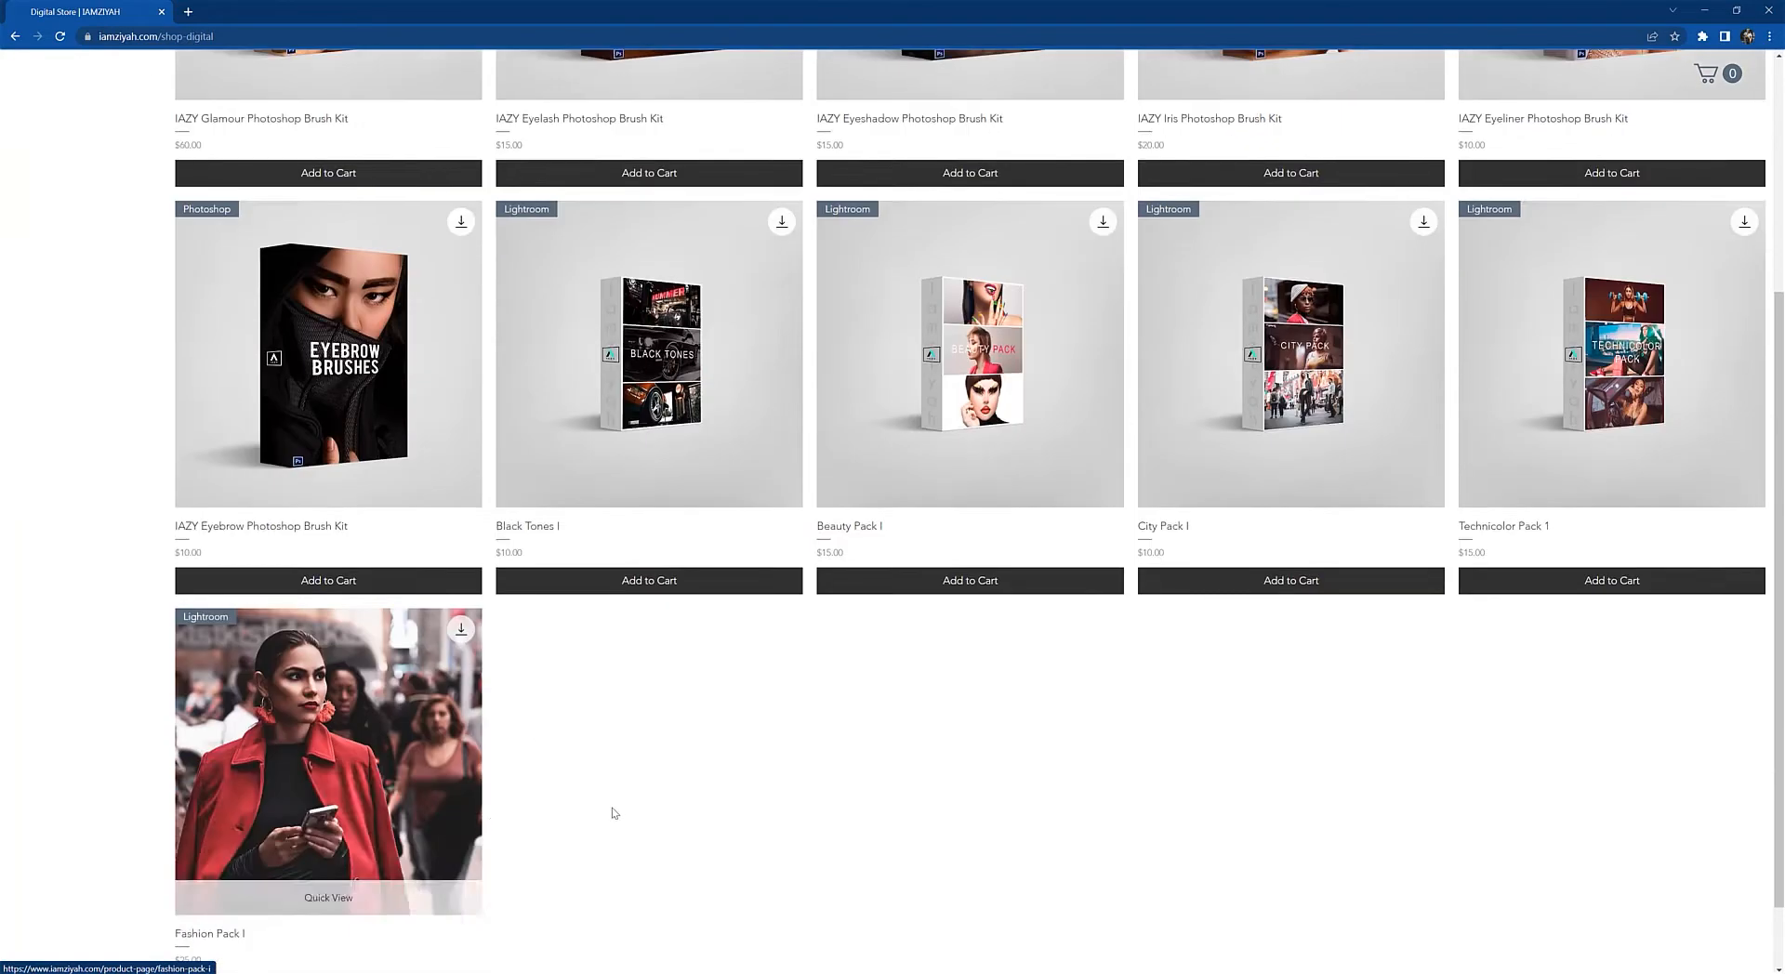
scroll(642, 770, "up", 4)
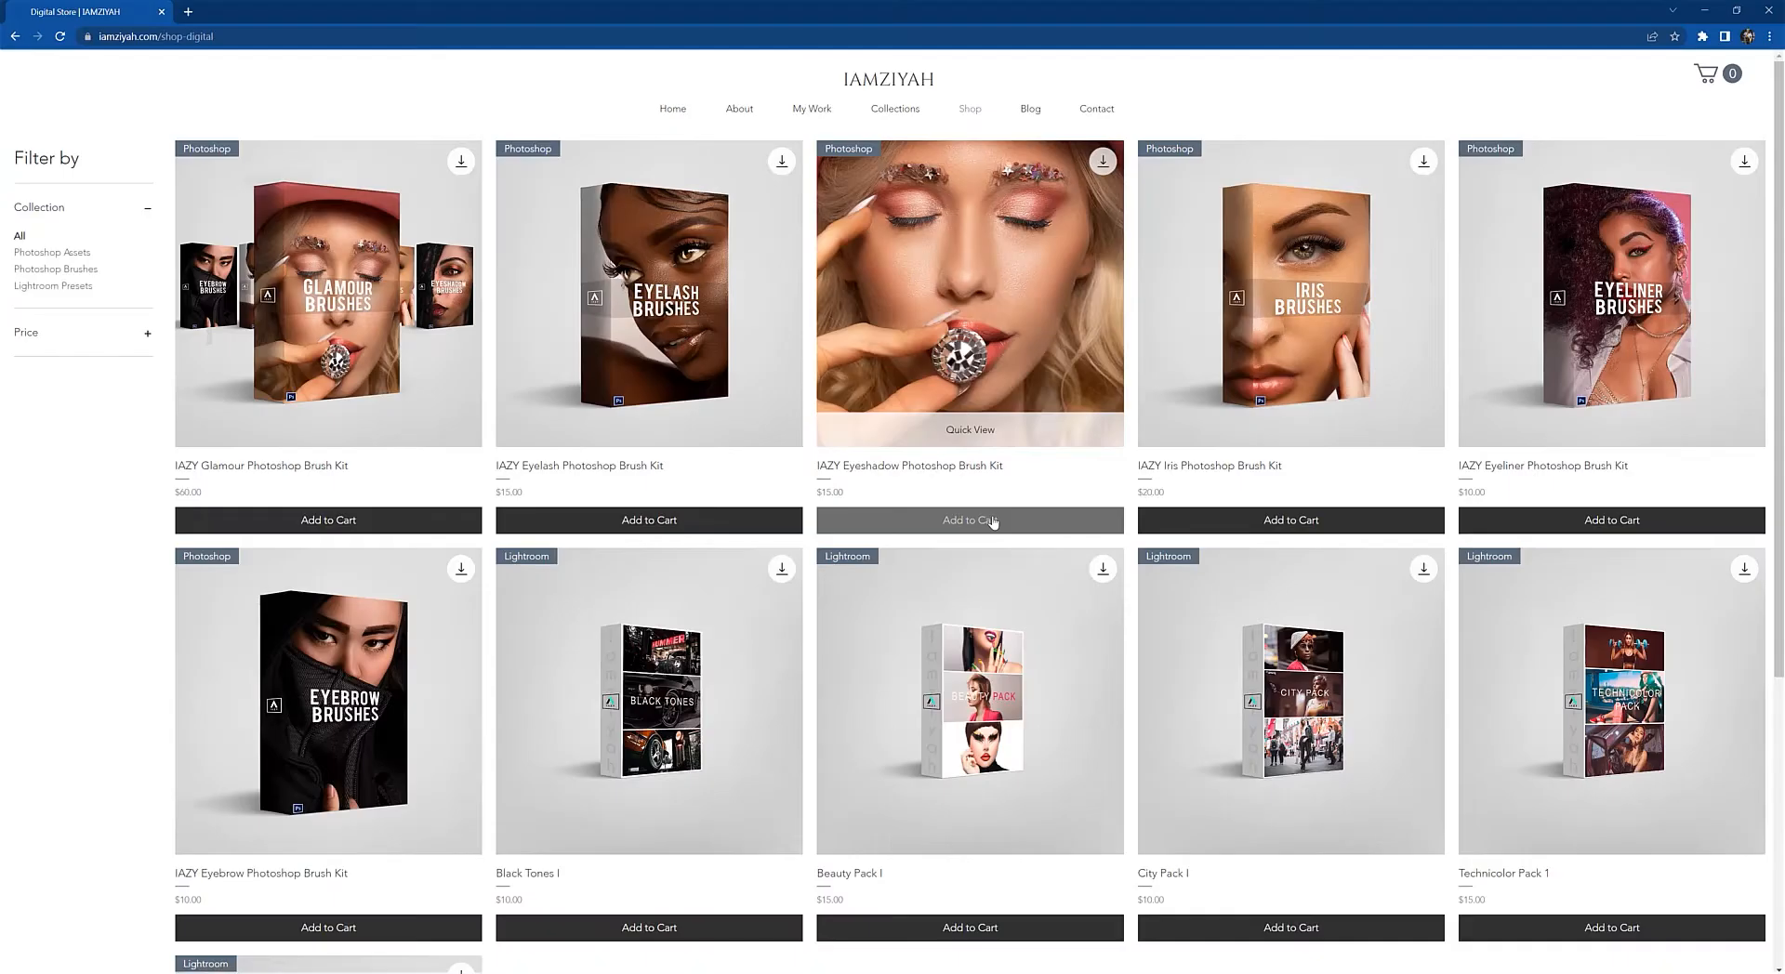
Step: Add the IAZY Eyeshadow Photoshop Brush Kit to the cart and close the cart
left_click(992, 522)
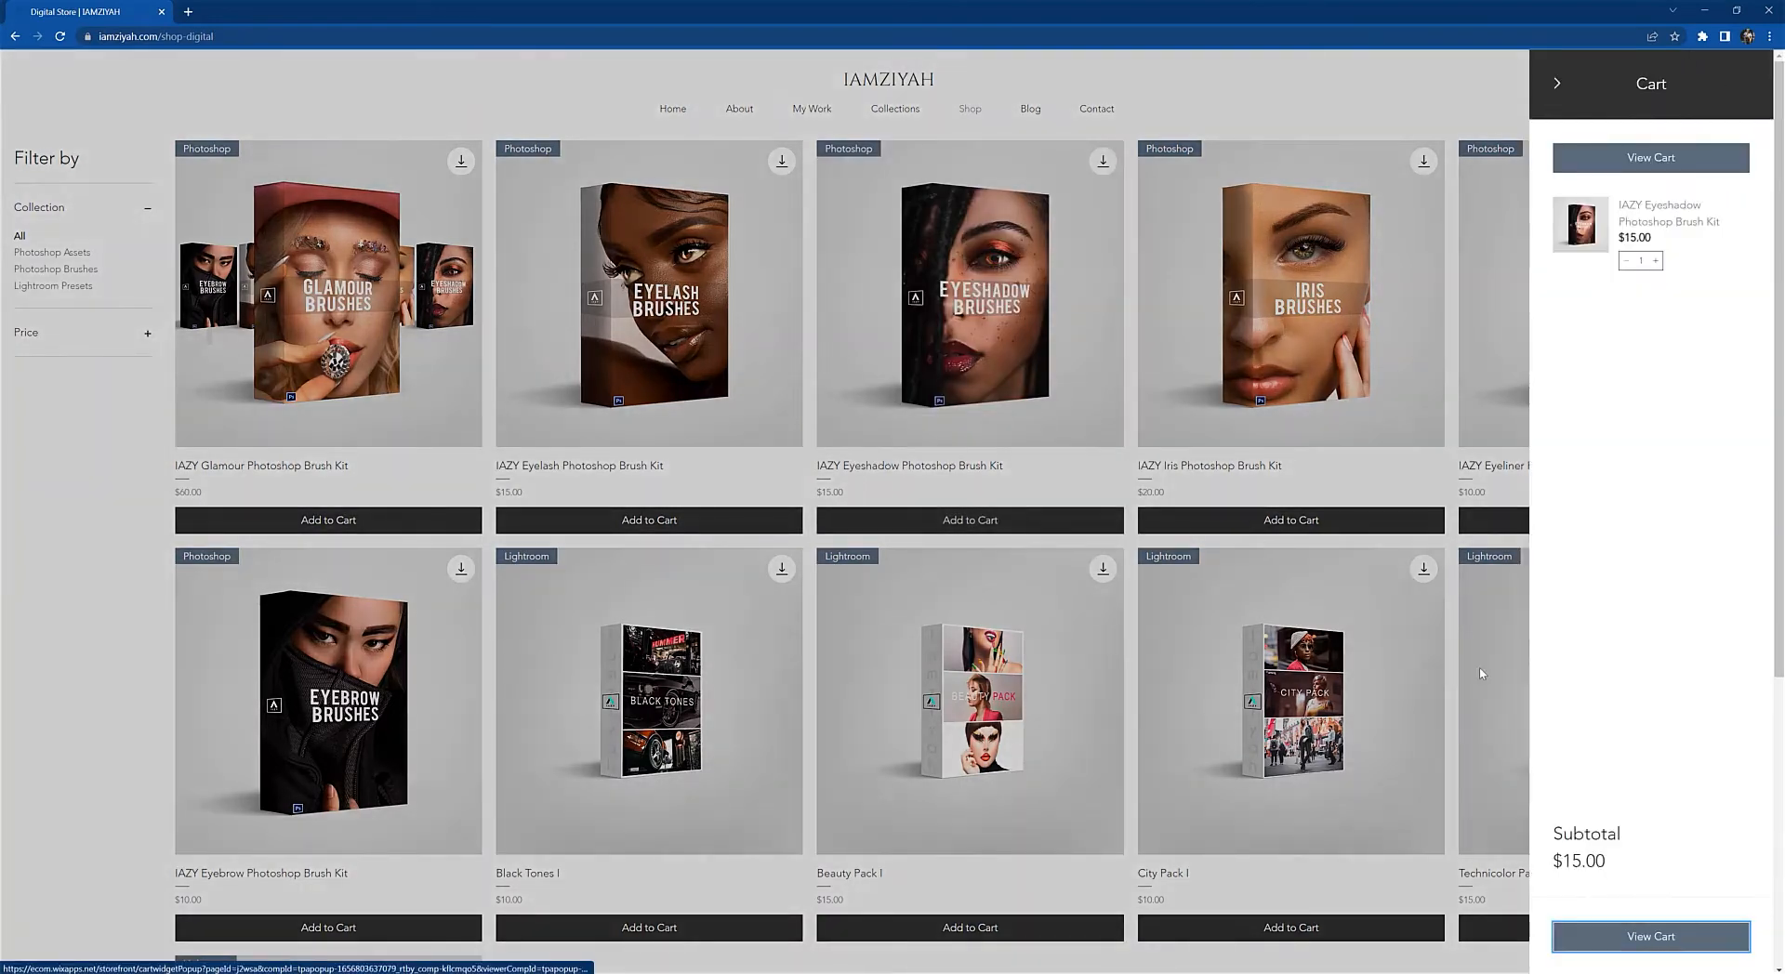
left_click(1558, 87)
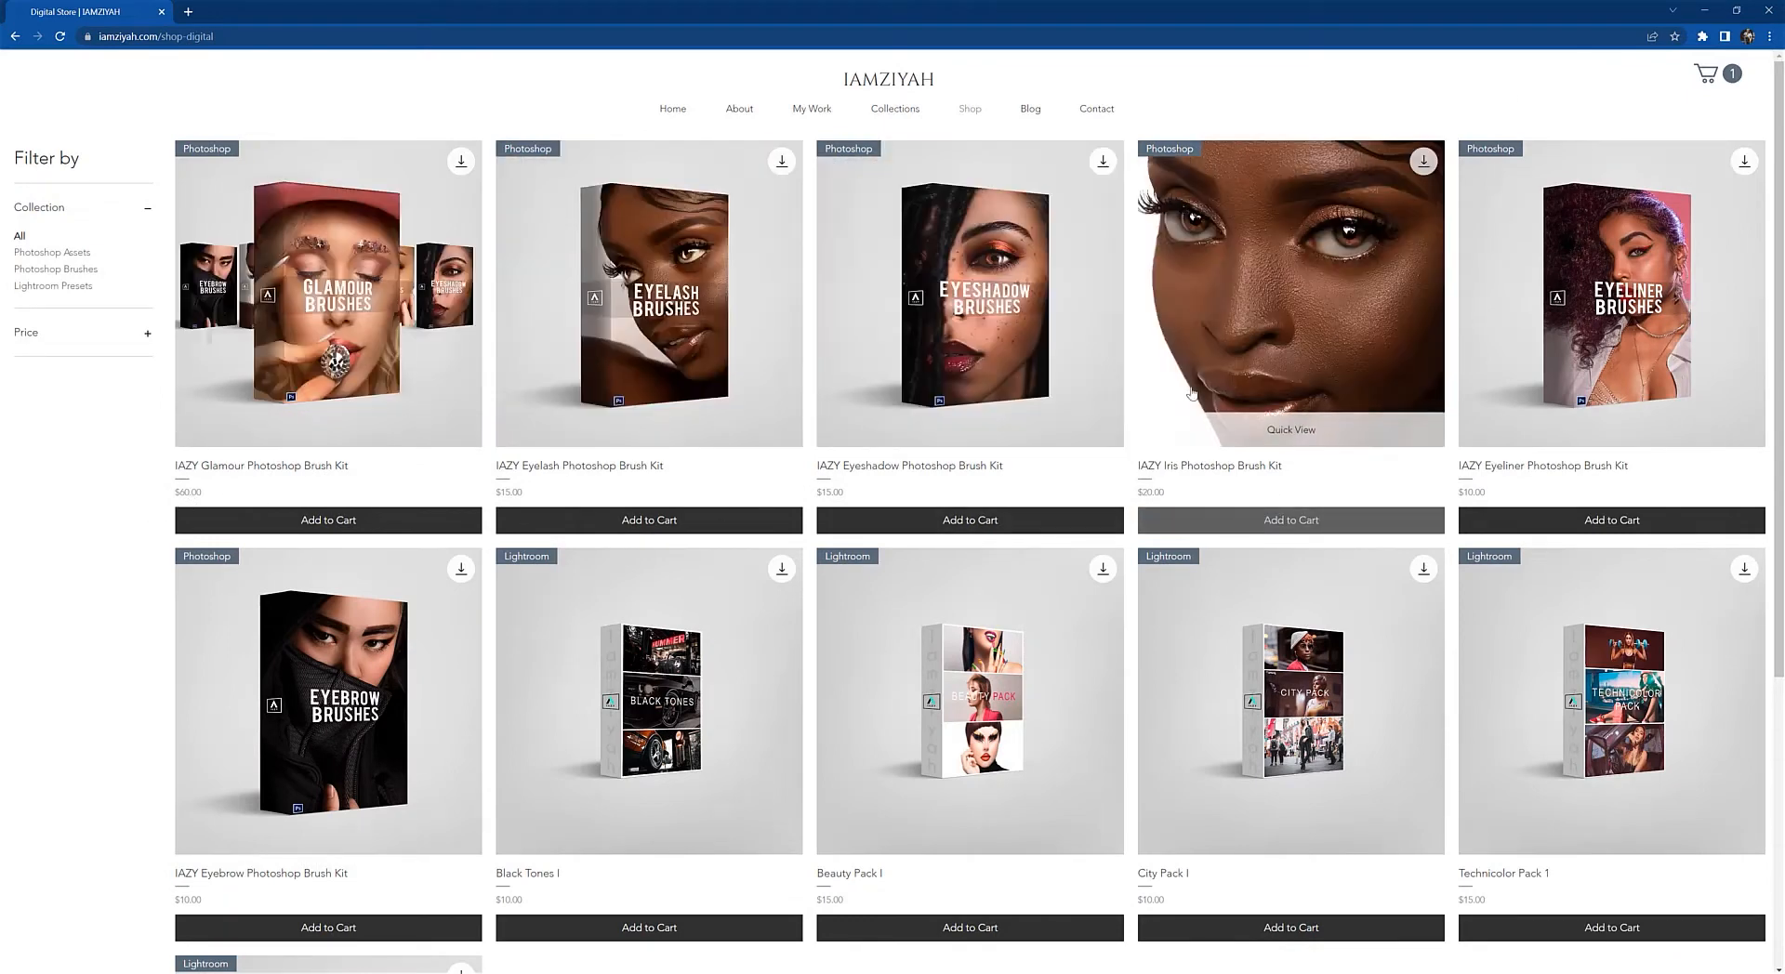
Step: Switch to the IAZY Glamour Brushes folder in File Explorer, review the brush files, and minimize it to return to Photoshop
mouse_move(149, 969)
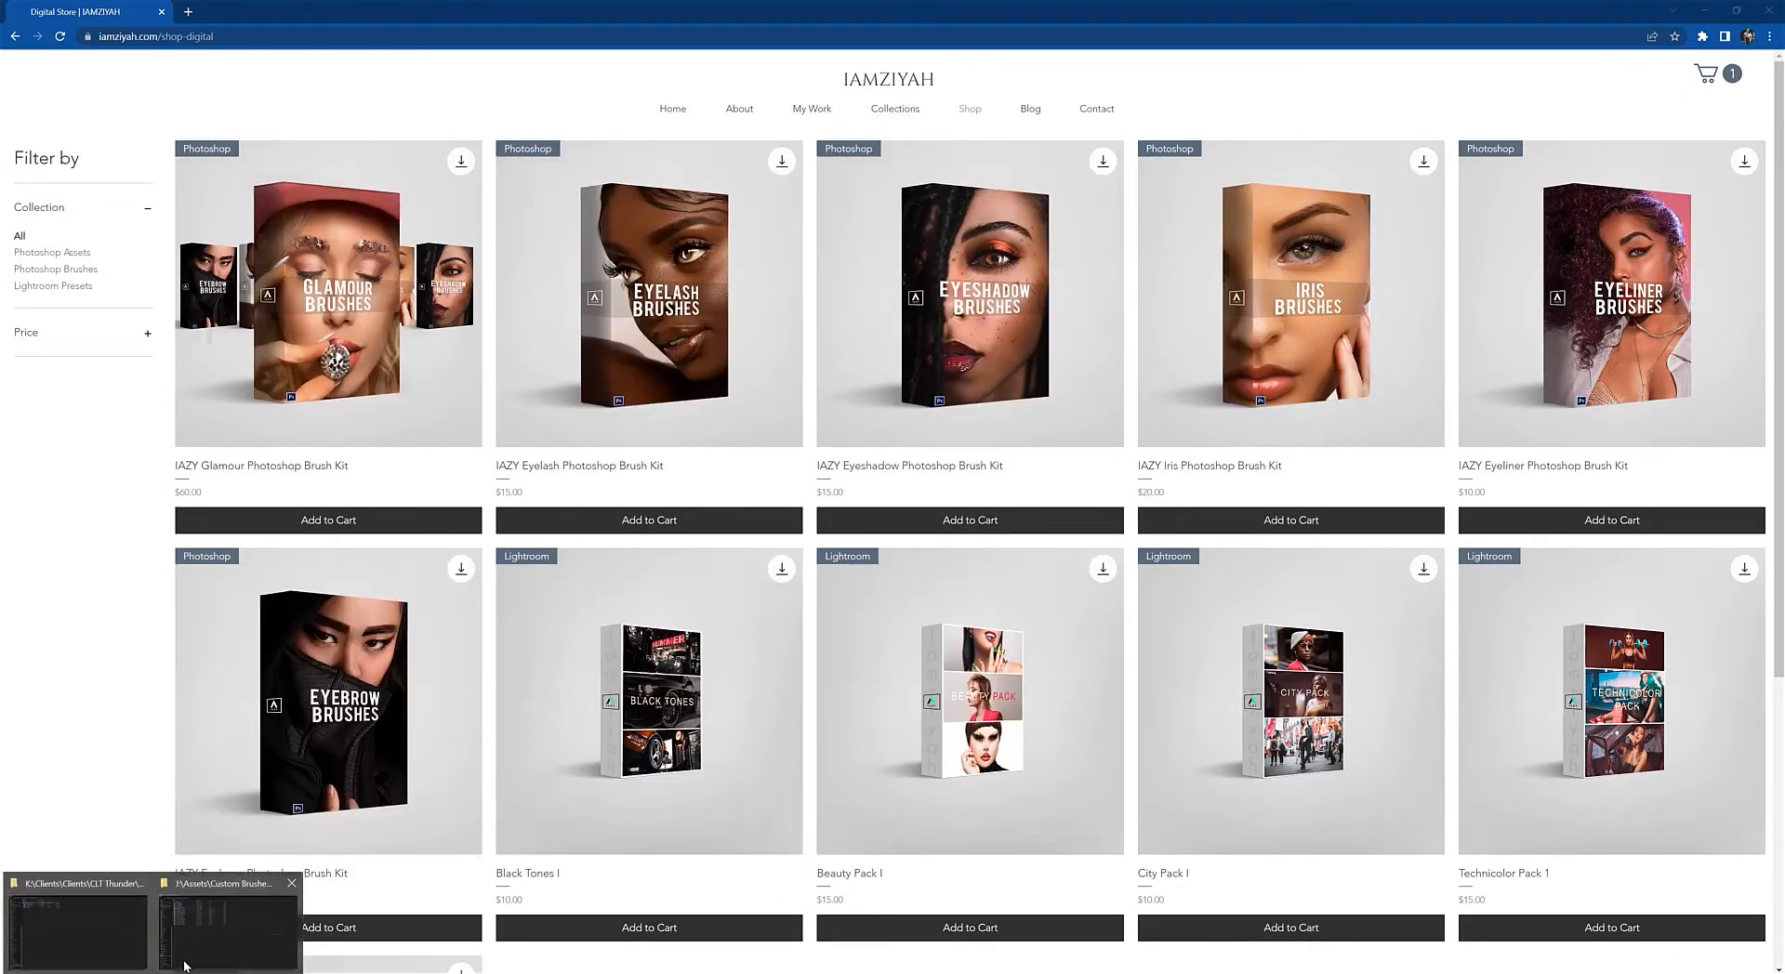
left_click(209, 929)
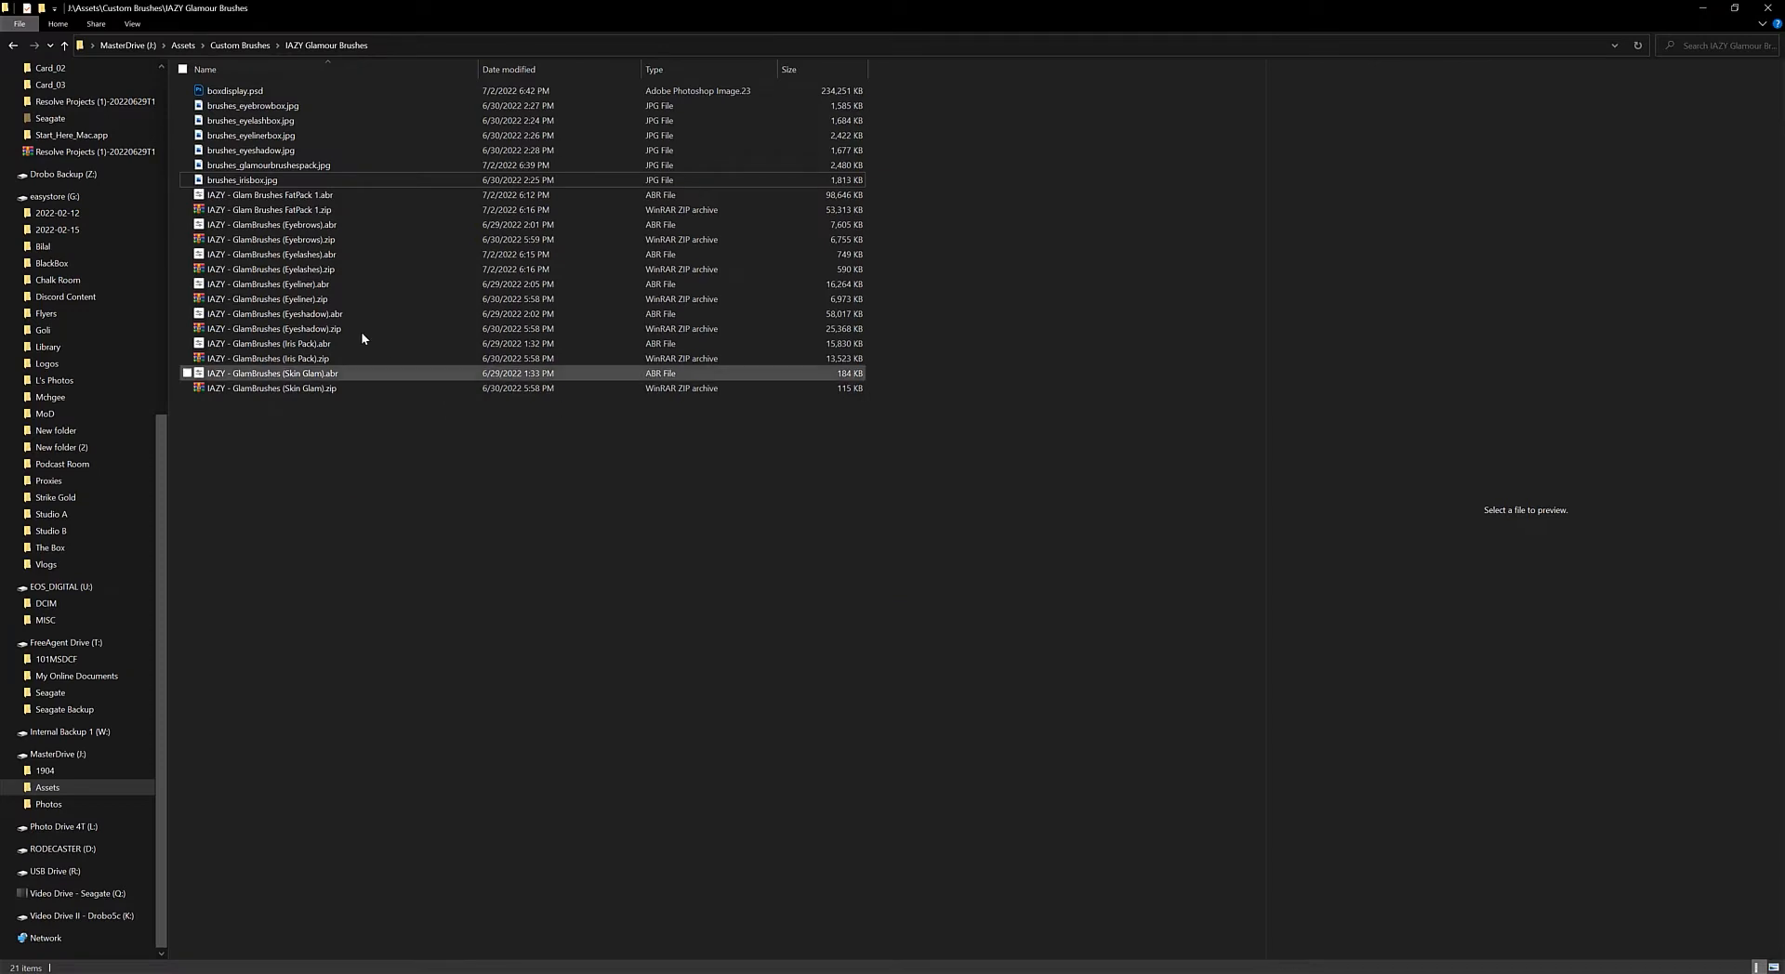
left_click(1703, 11)
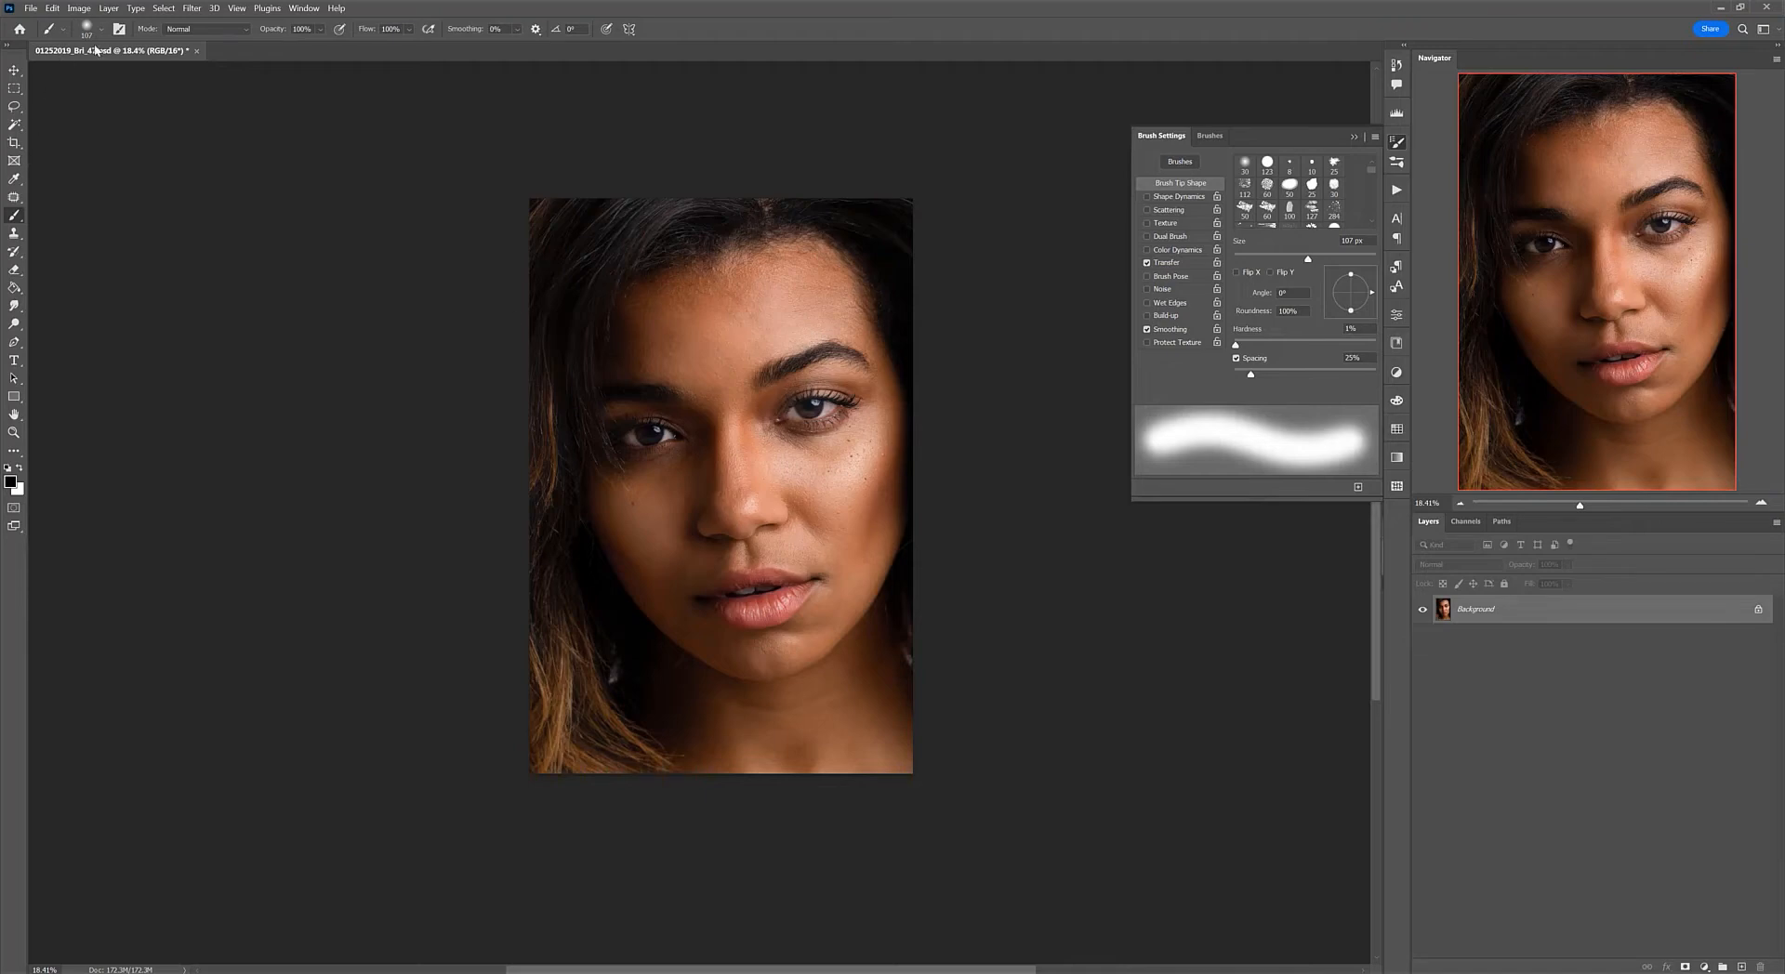
Step: Activate the Brush tool and open the brush import dialog from the brush preset picker
left_click(102, 31)
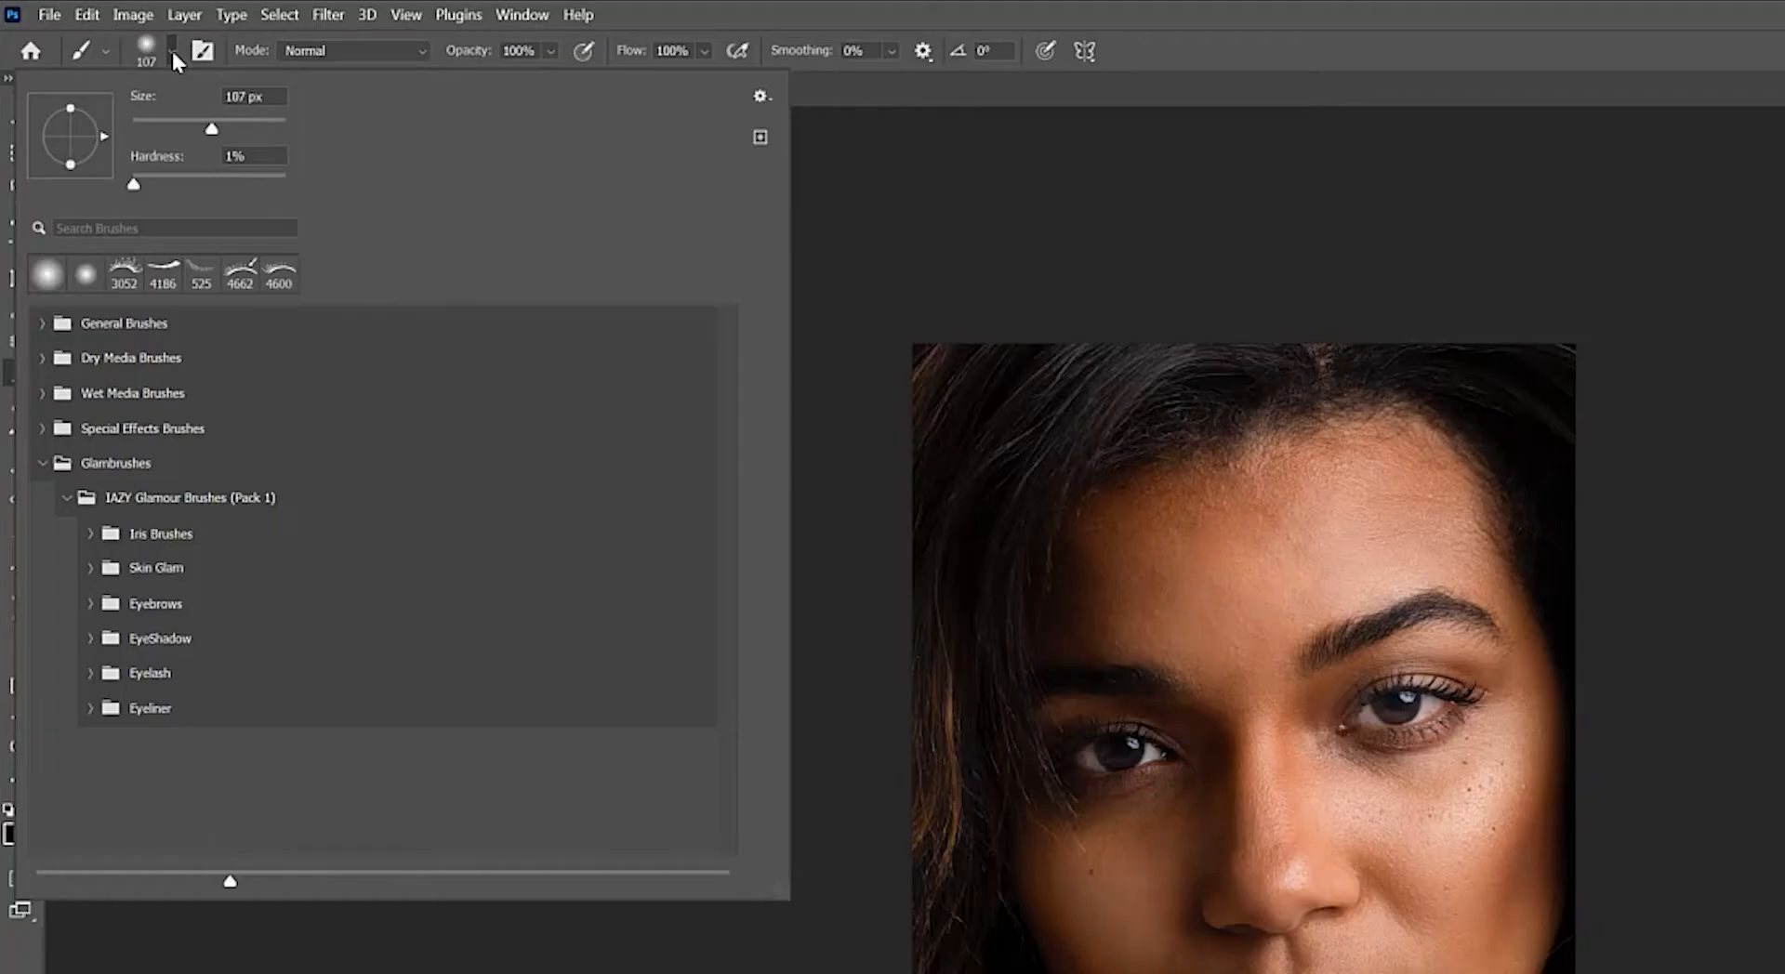
left_click(13, 233)
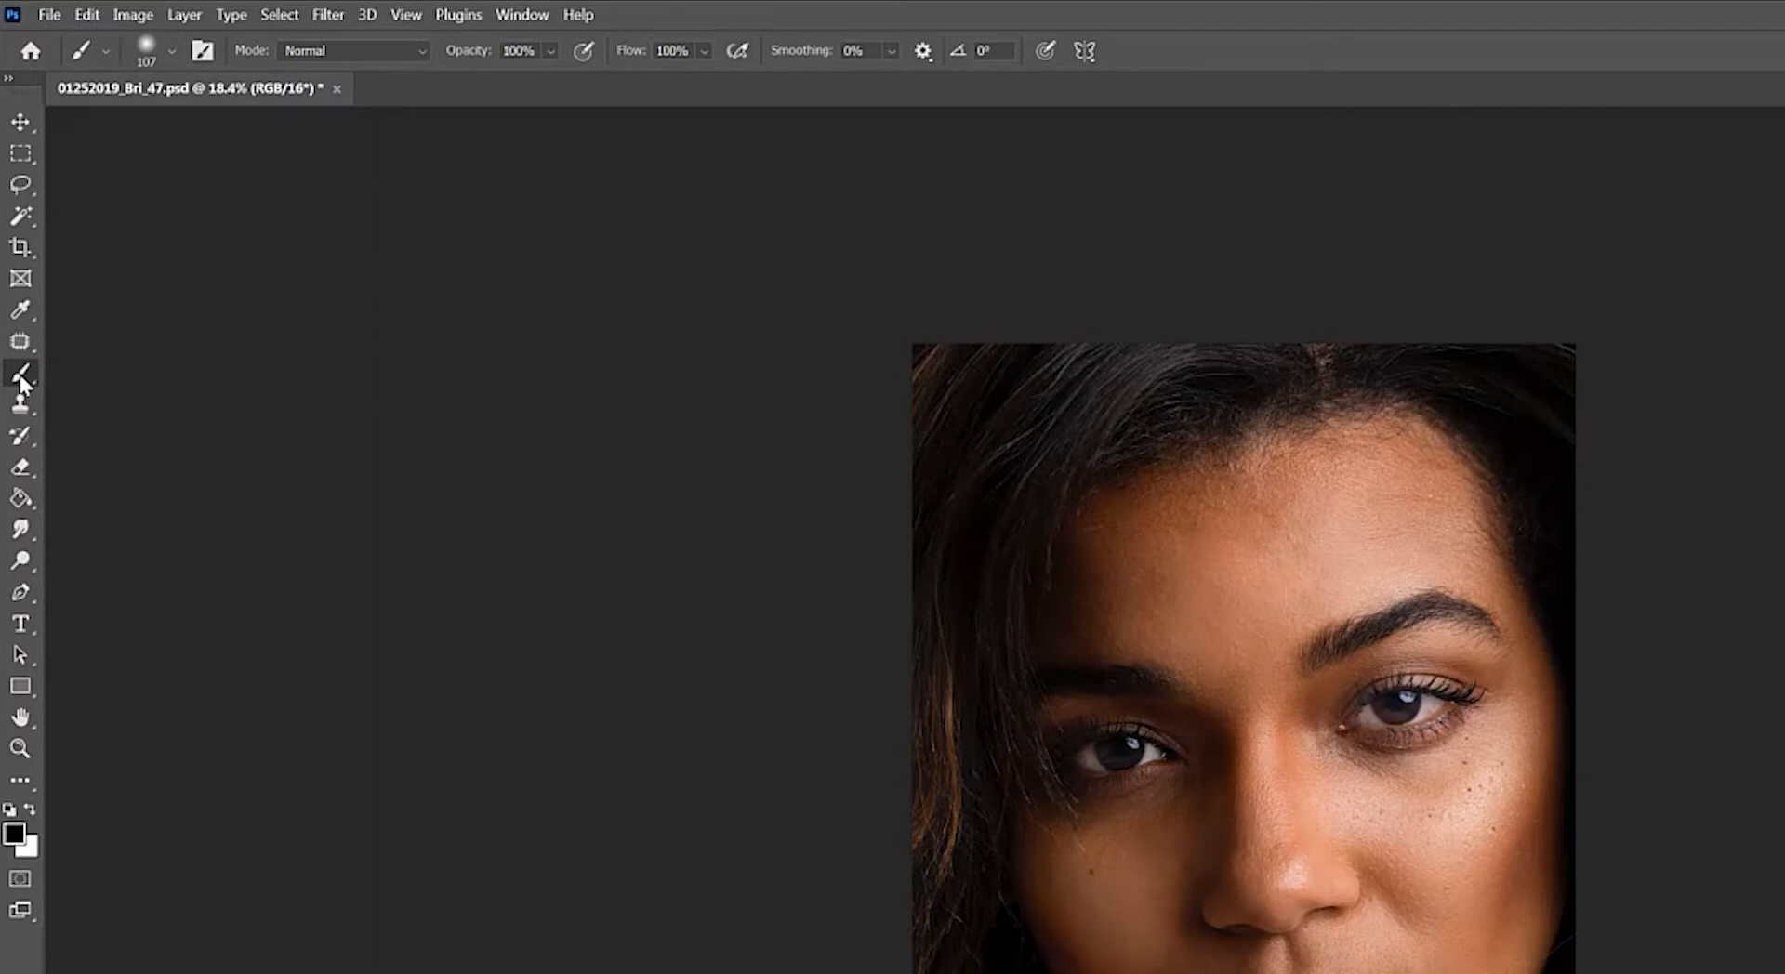
left_click(171, 51)
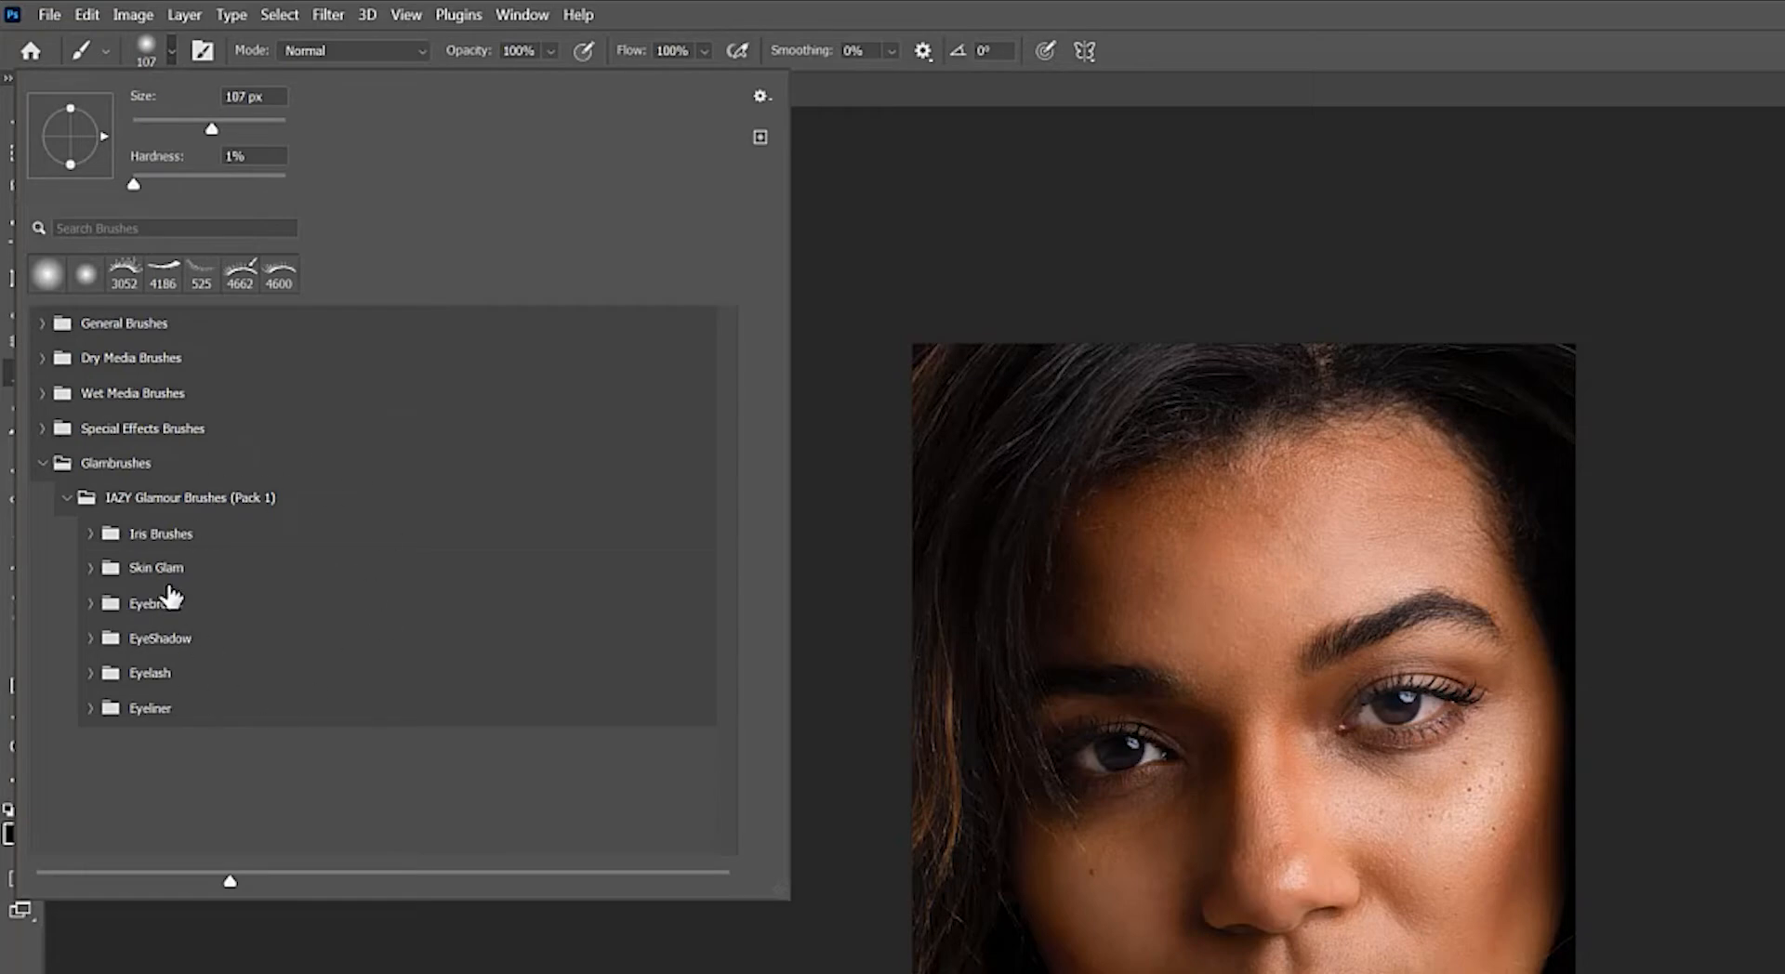
left_click(761, 97)
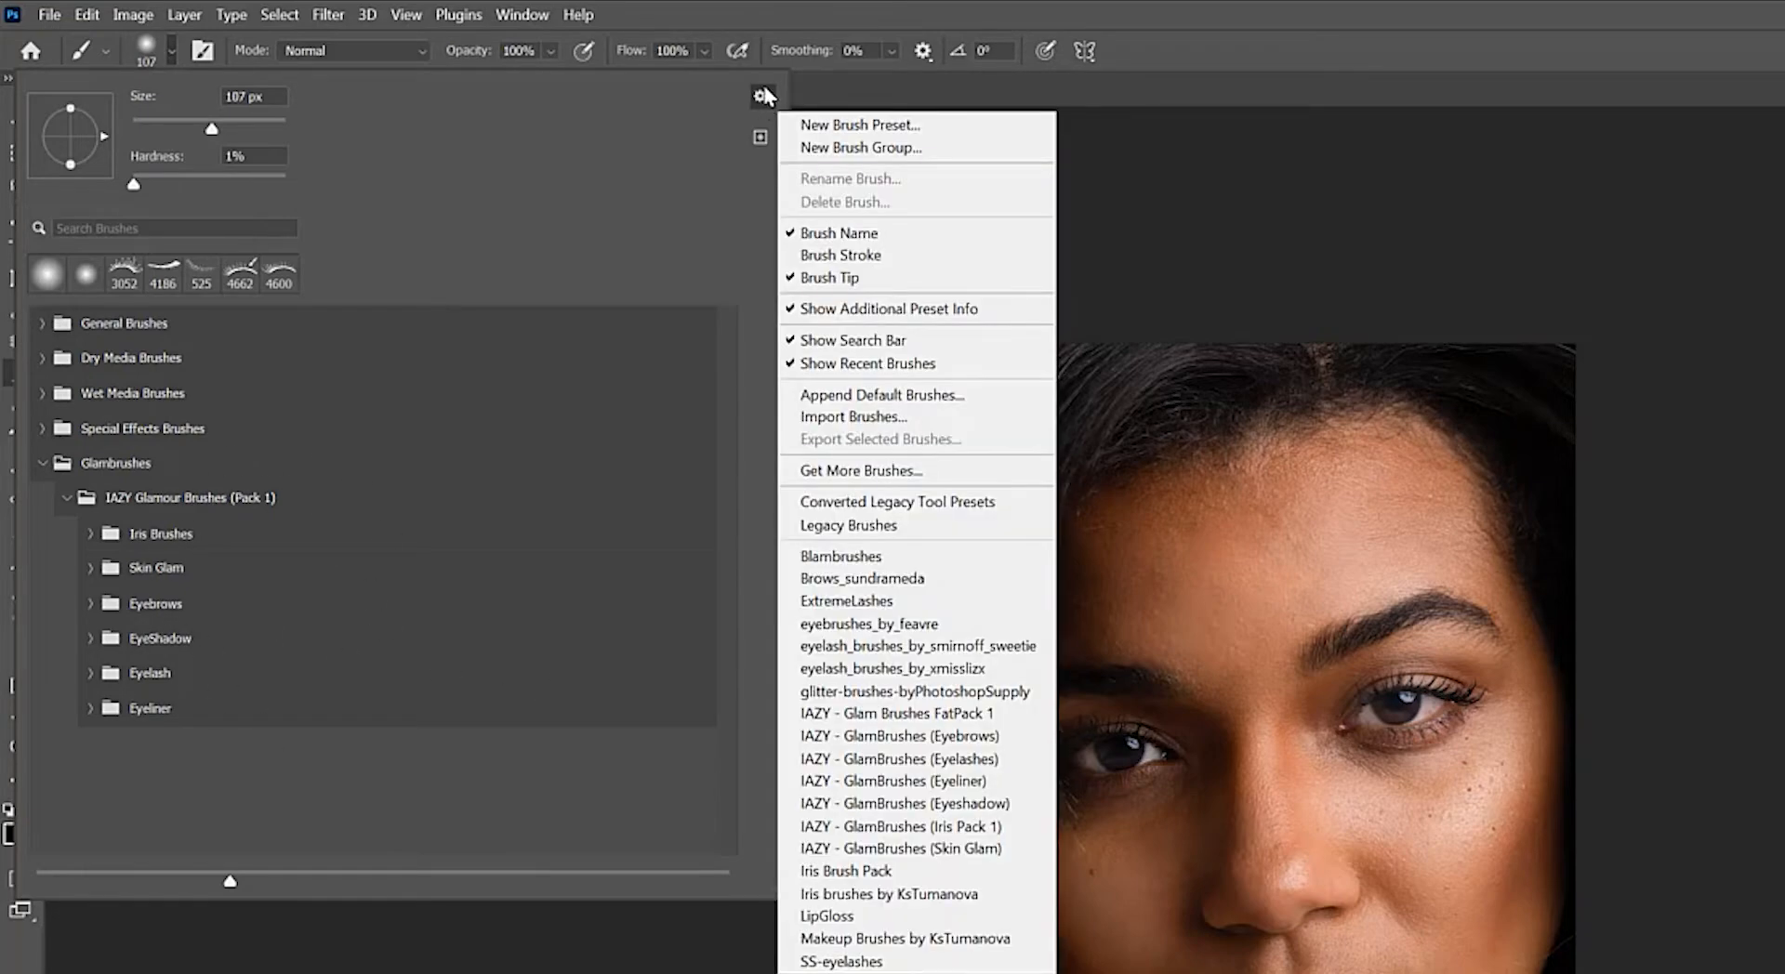
left_click(909, 413)
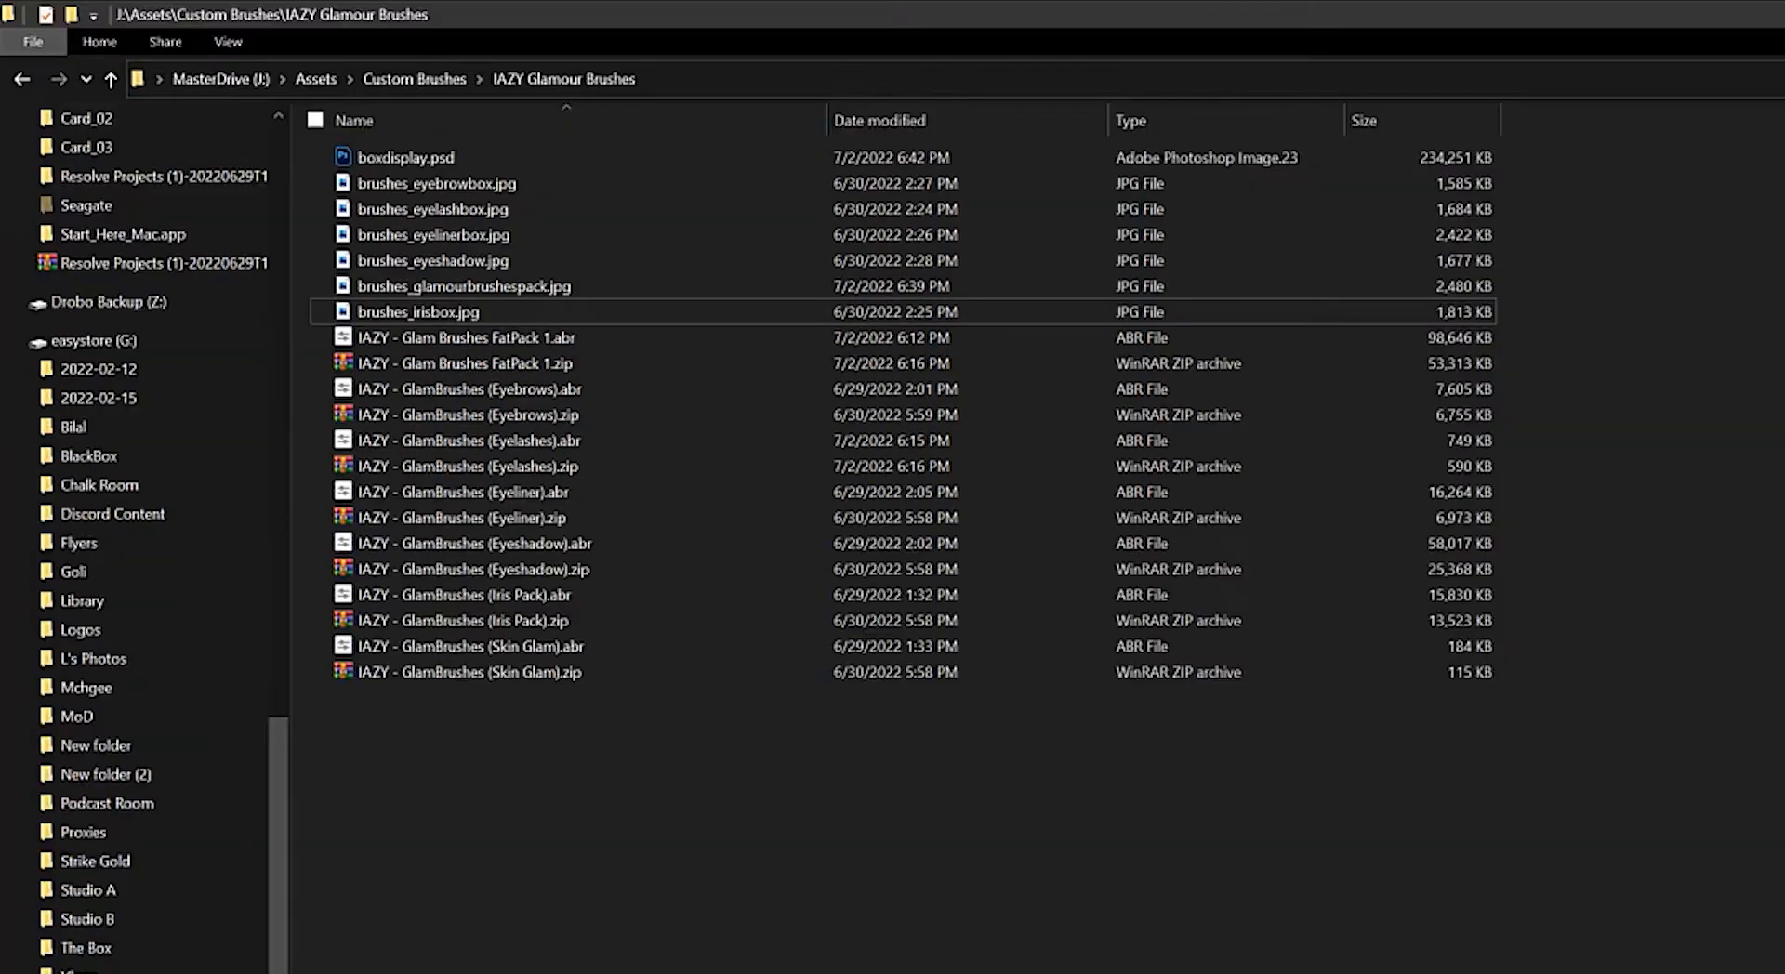
Step: Try to copy the IAZY - GlamBrushes (Eyebrows) file into Photoshop's IAZY Glamour Brushes presets folder, and close the import dialog
mouse_move(892, 14)
left_mouse_down()
mouse_move(1171, 482)
mouse_move(1013, 482)
left_mouse_up()
left_click(1069, 676)
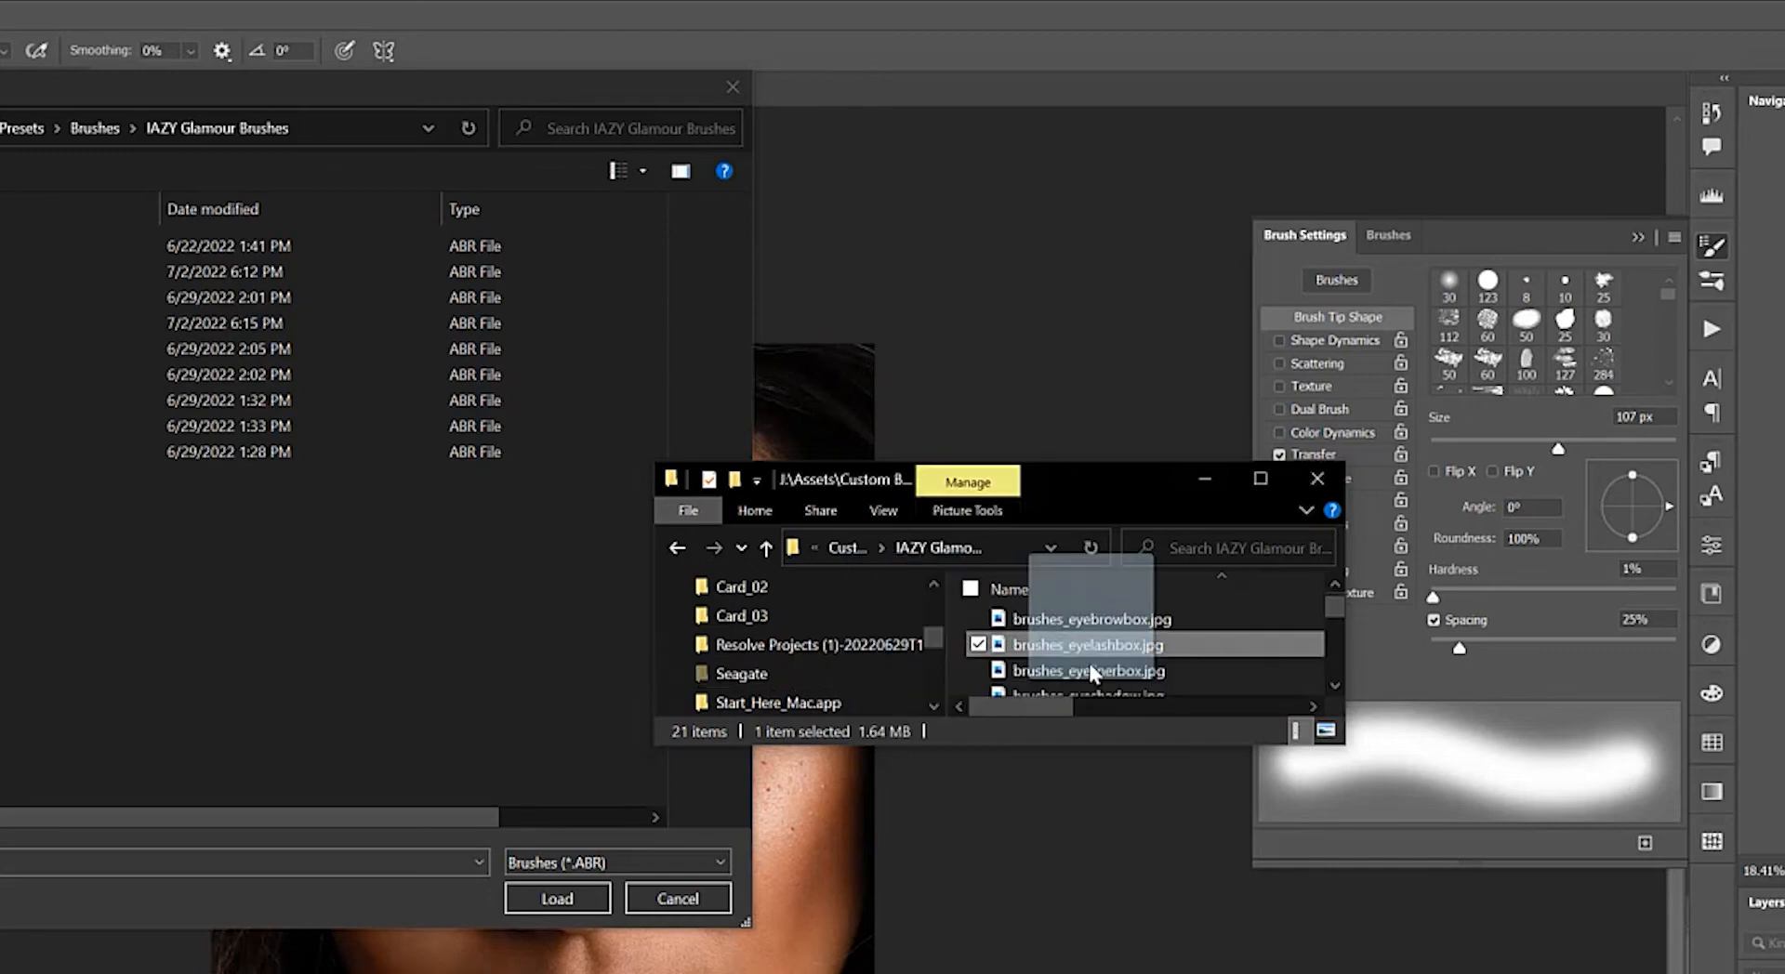
scroll(1090, 662, "down", 2)
left_click(1136, 688)
mouse_move(1136, 692)
left_mouse_down()
mouse_move(262, 619)
mouse_move(1, 622)
left_mouse_up()
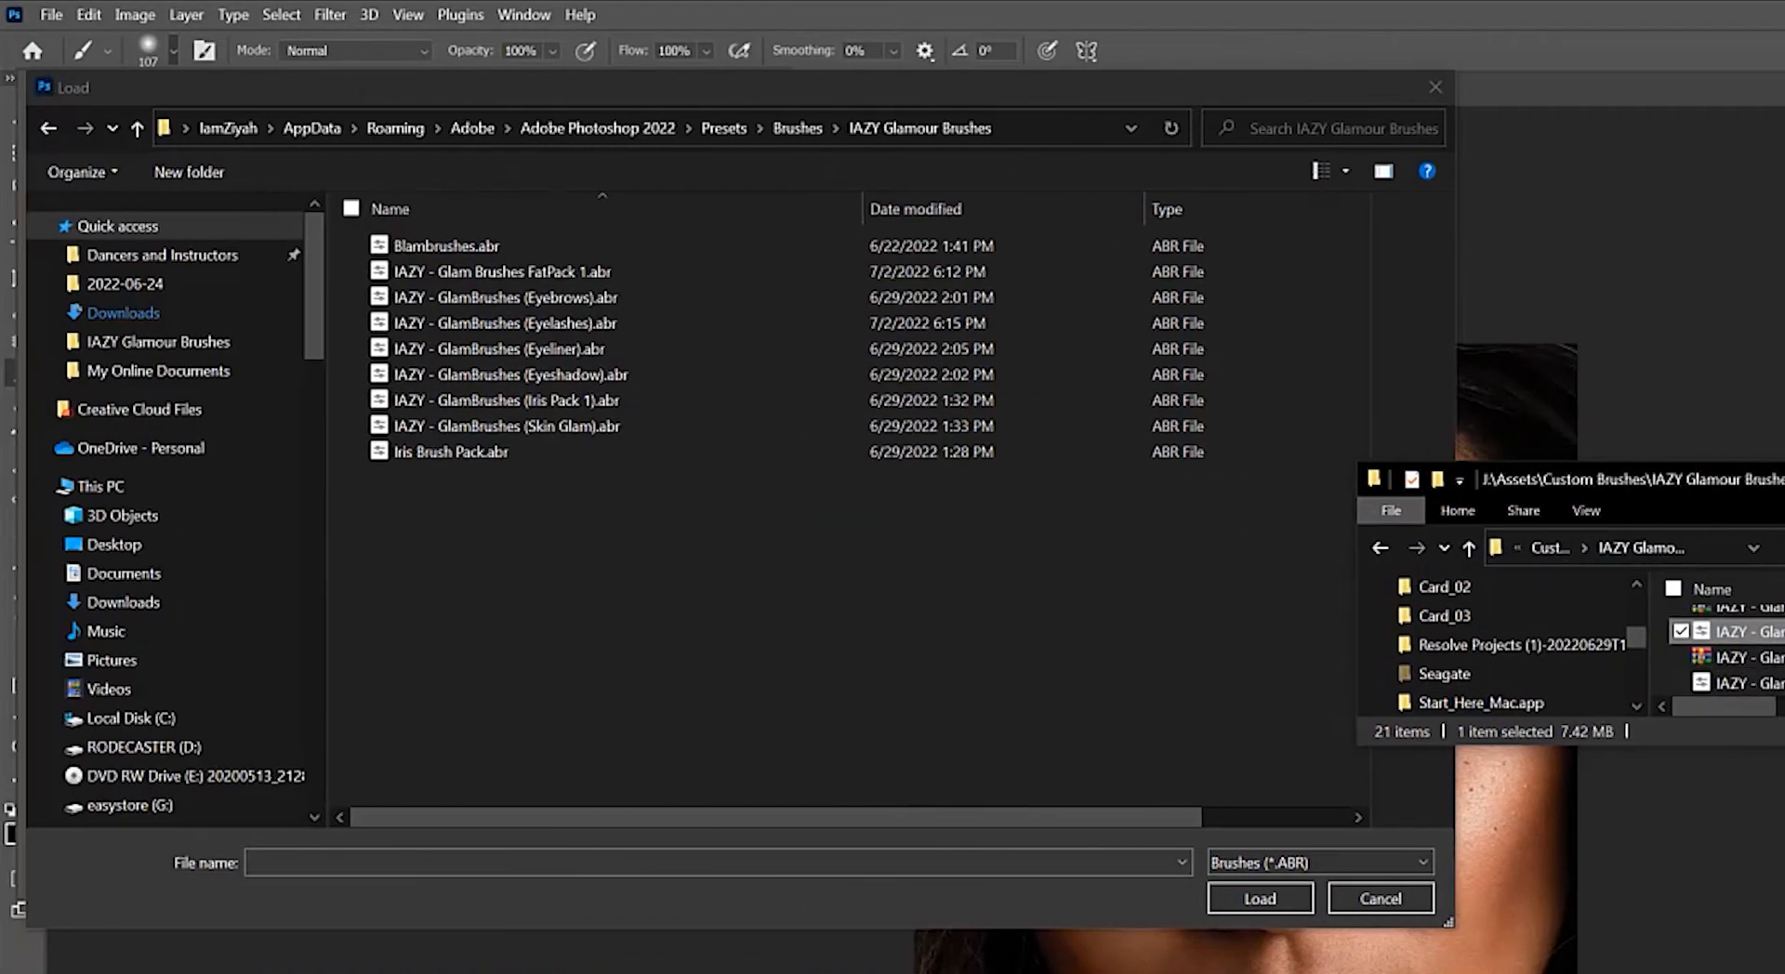
left_click(422, 383)
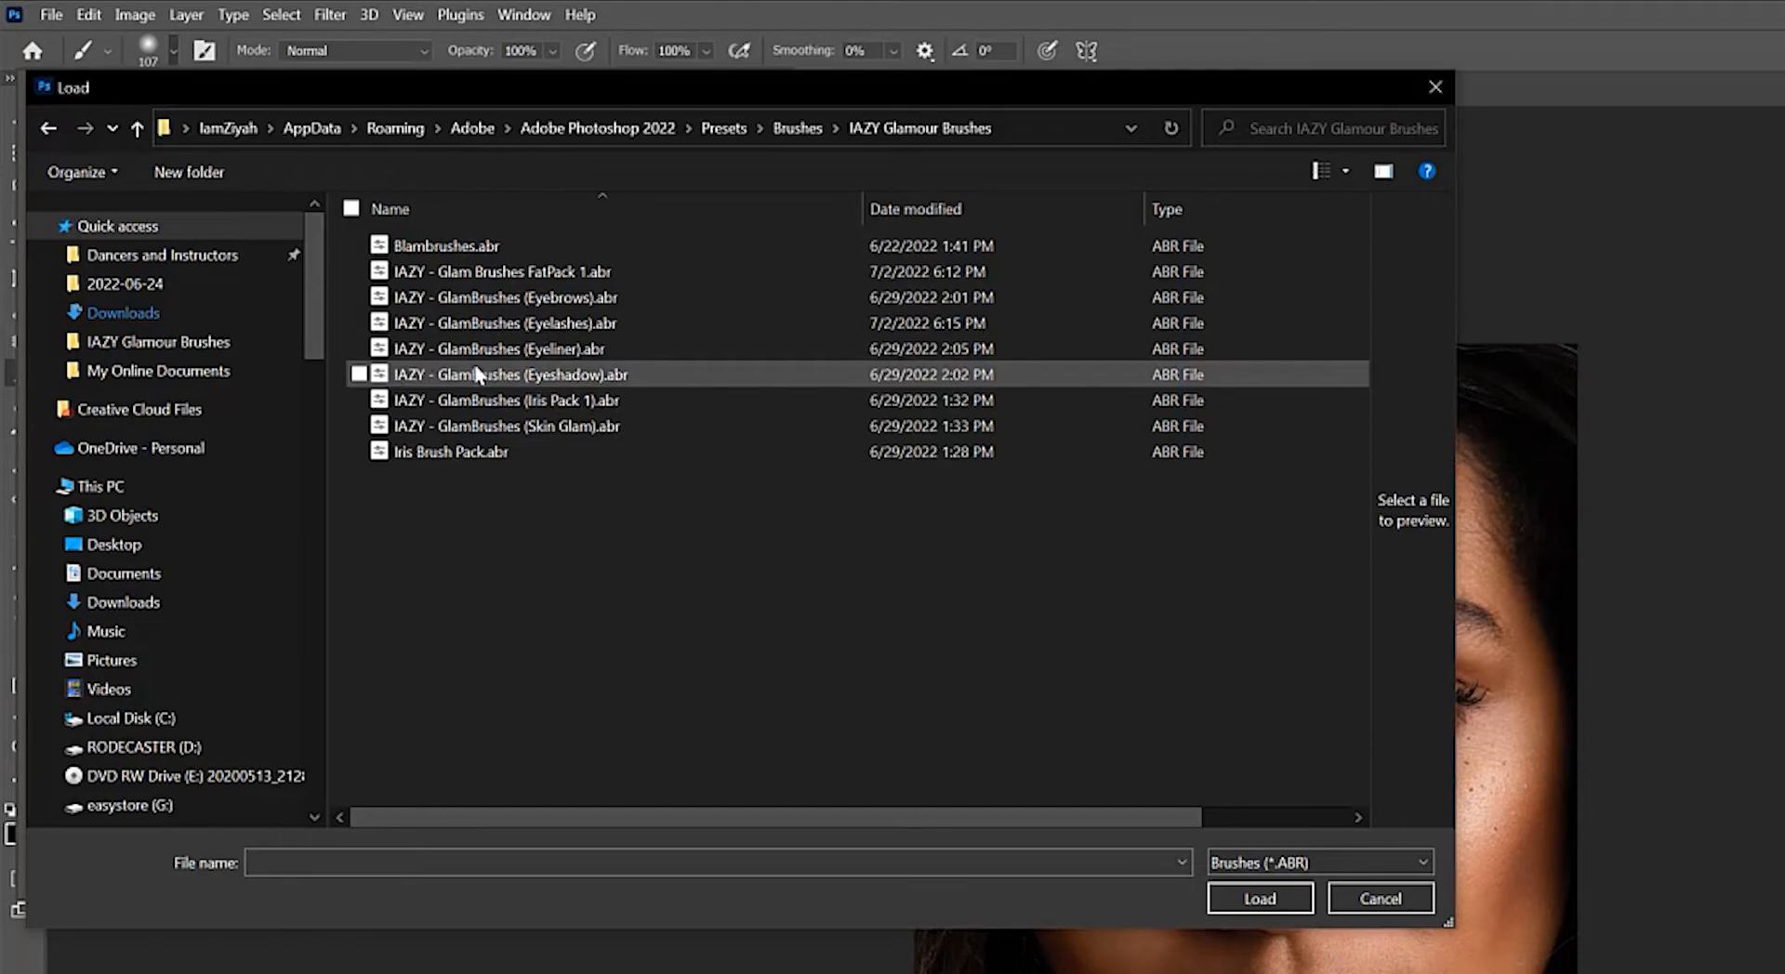
left_click(1437, 92)
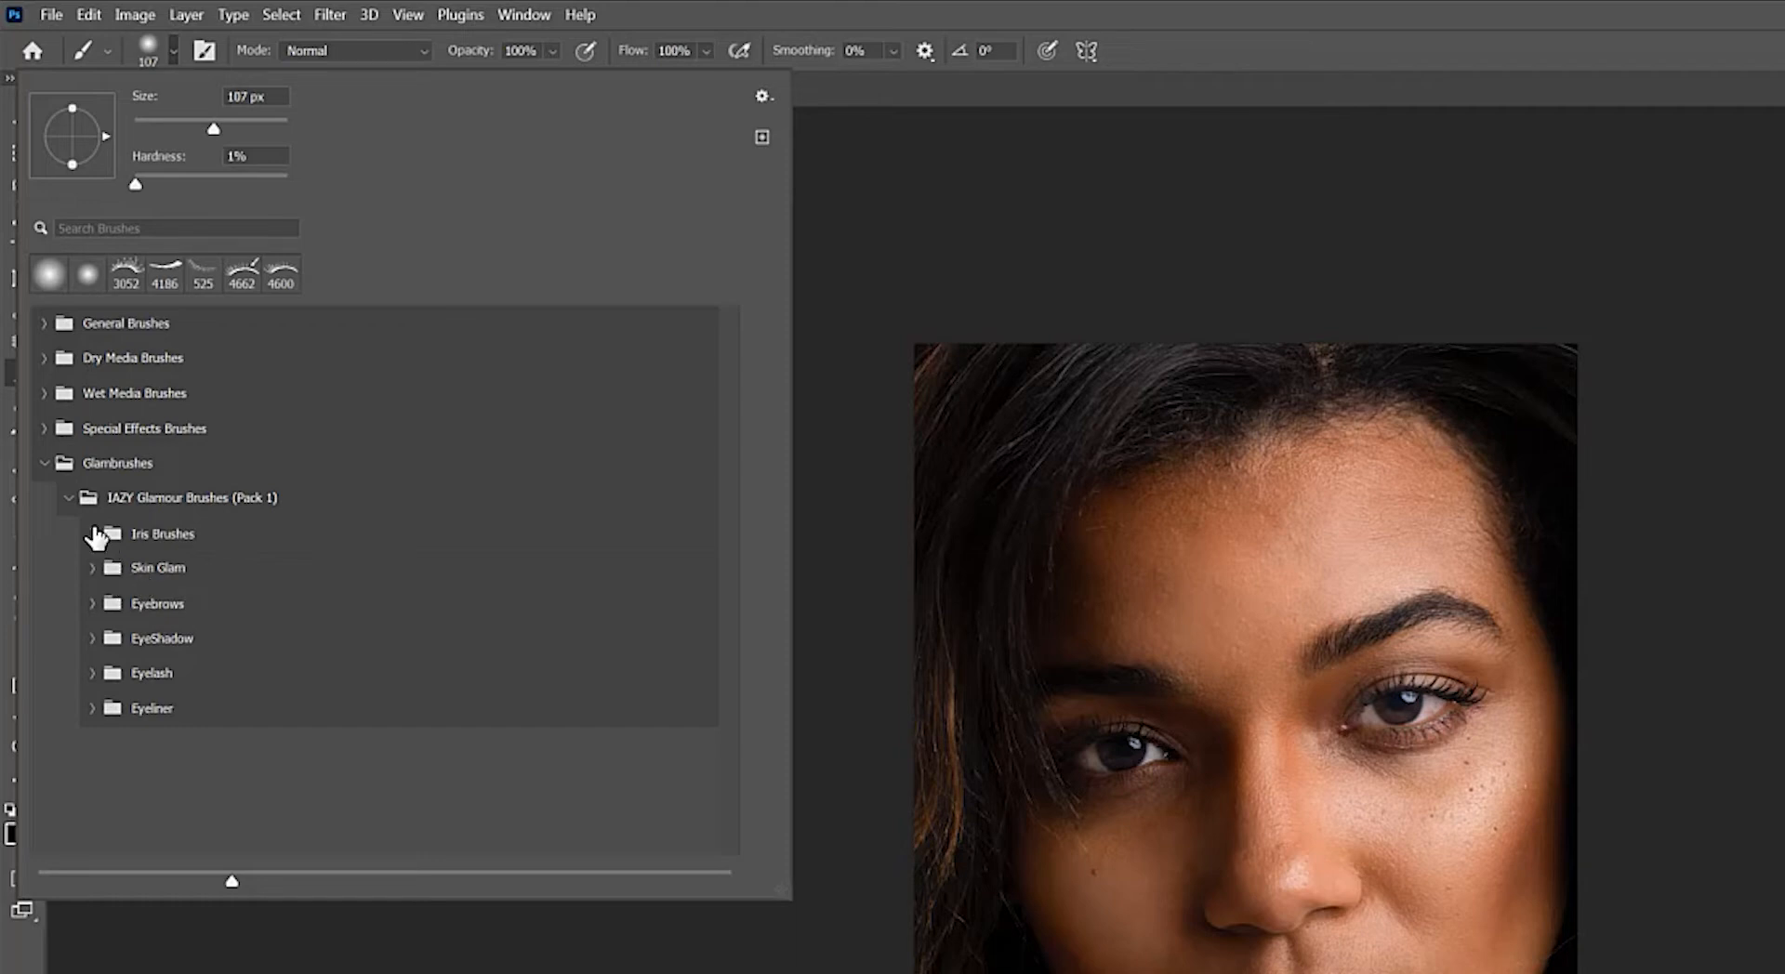
Step: Expand the Iris Brushes group in IAZY Glamour Brushes (Pack 1), review its brushes, and close the brush picker
left_click(93, 532)
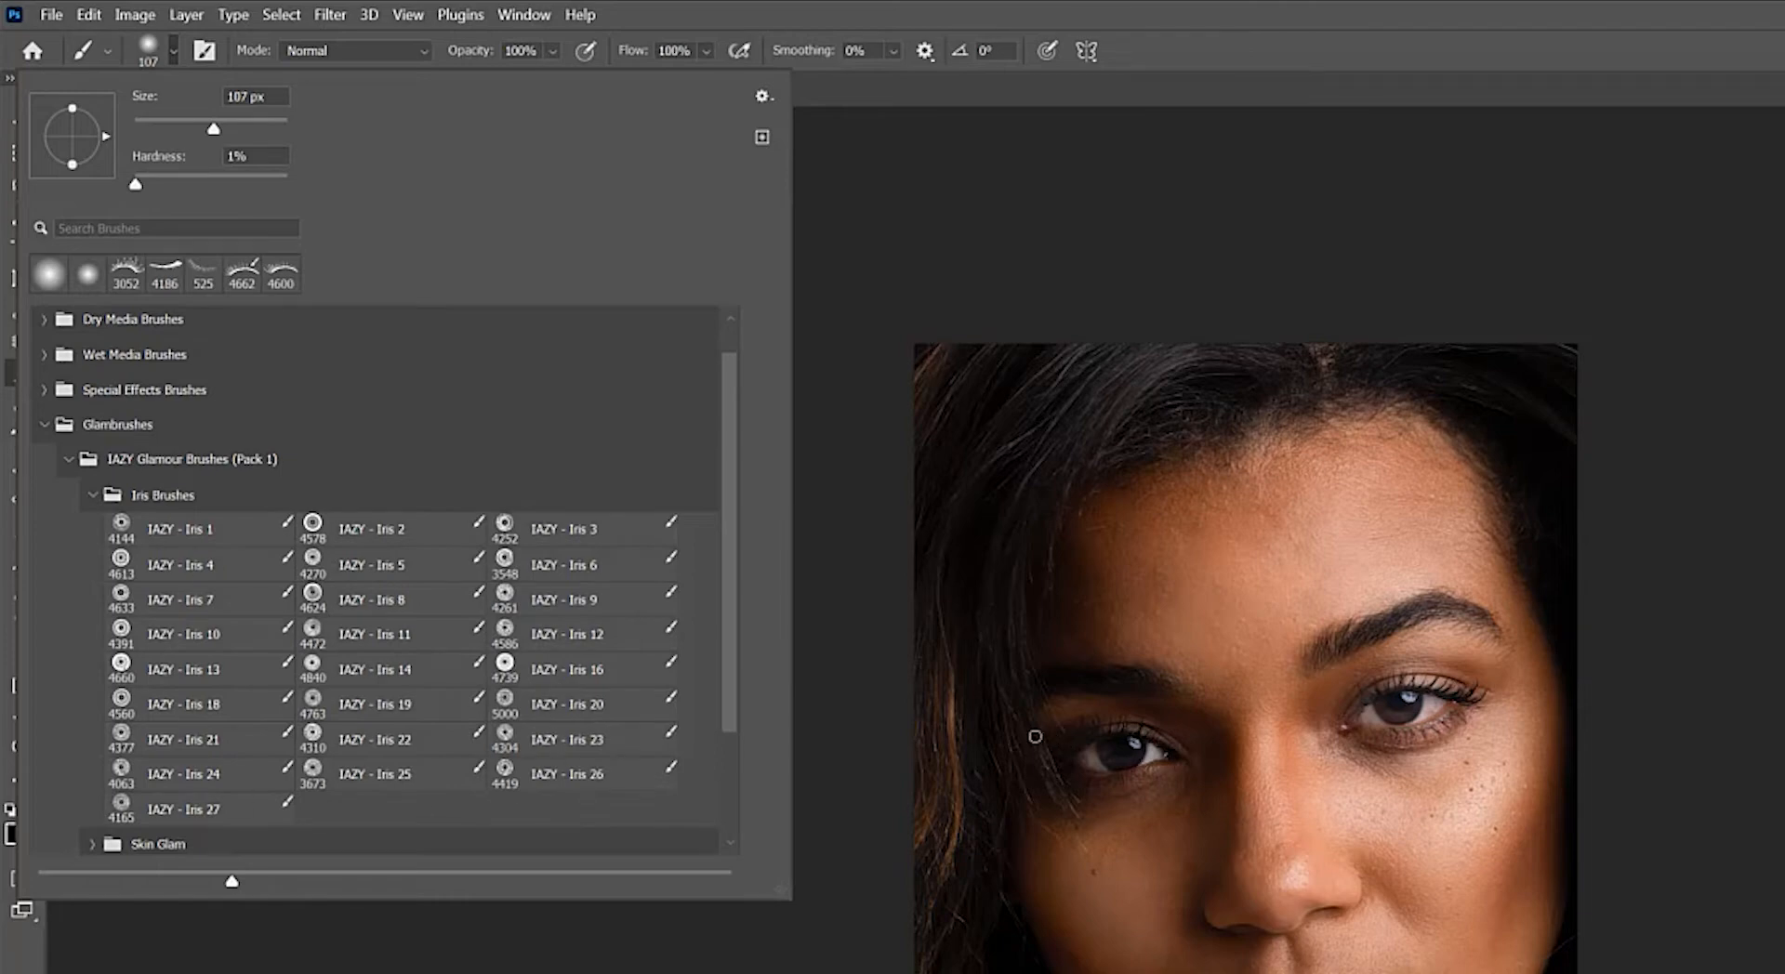
left_click(1440, 286)
Step: Collapse the brush settings panel and duplicate the Background layer of the portrait
scroll(1344, 674, "up", 8)
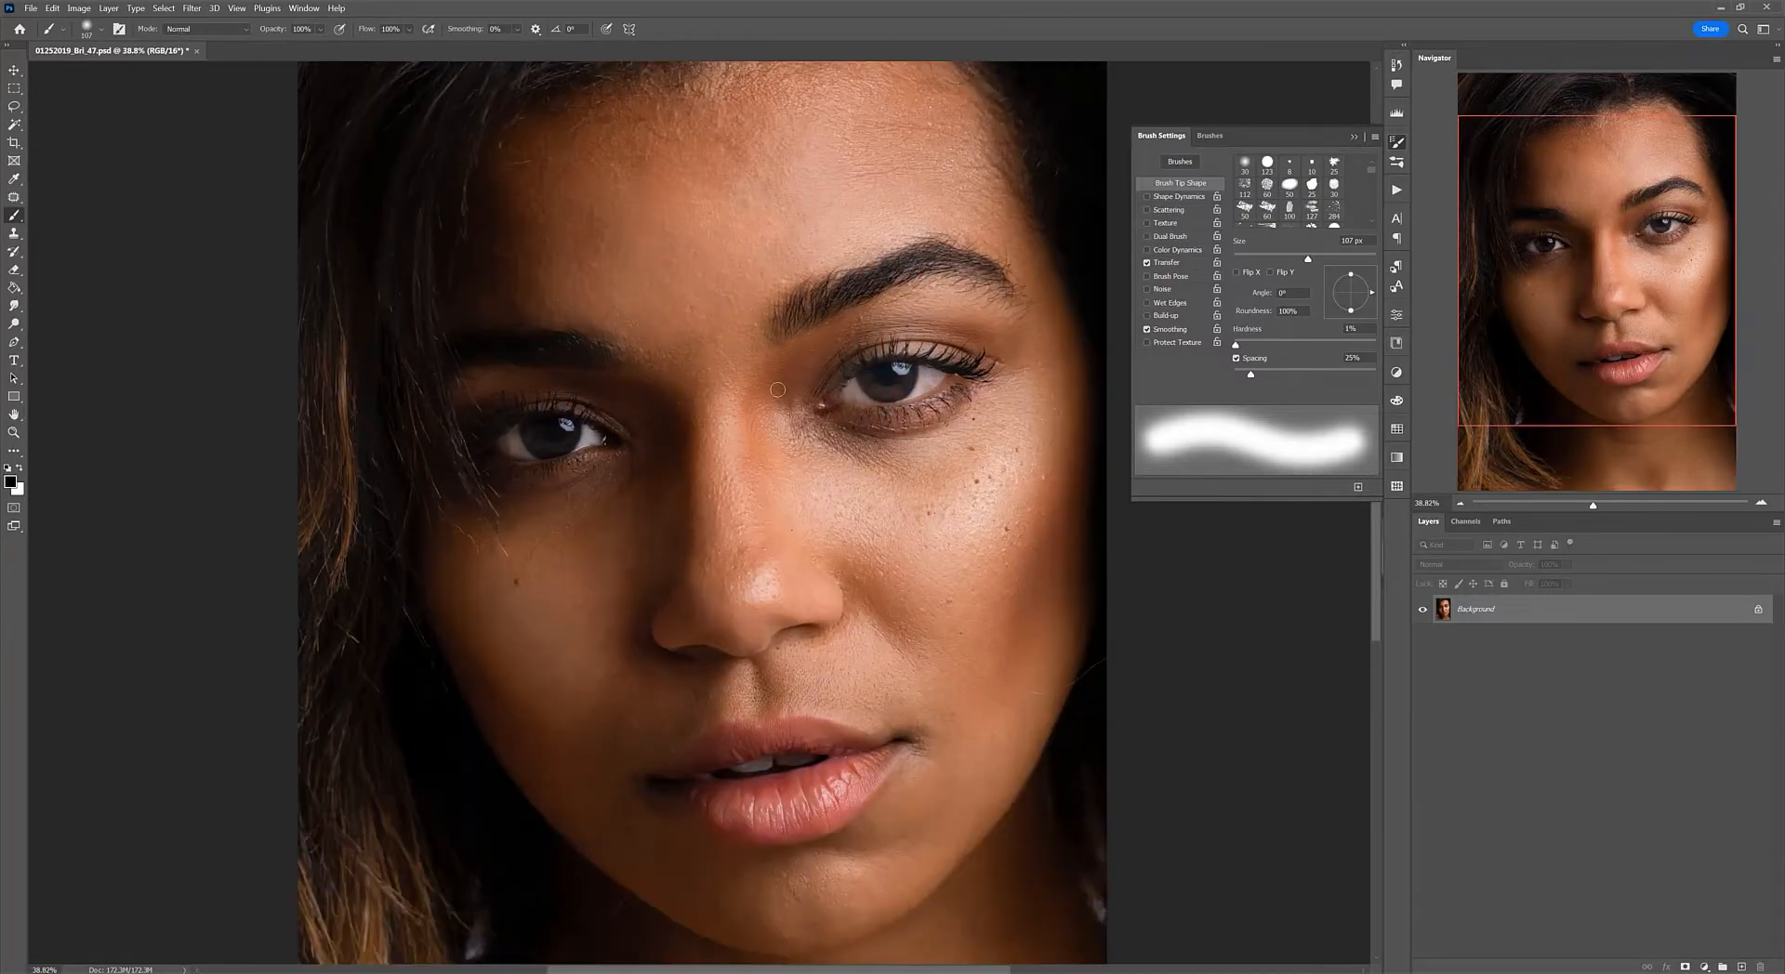
scroll(777, 390, "up", 5)
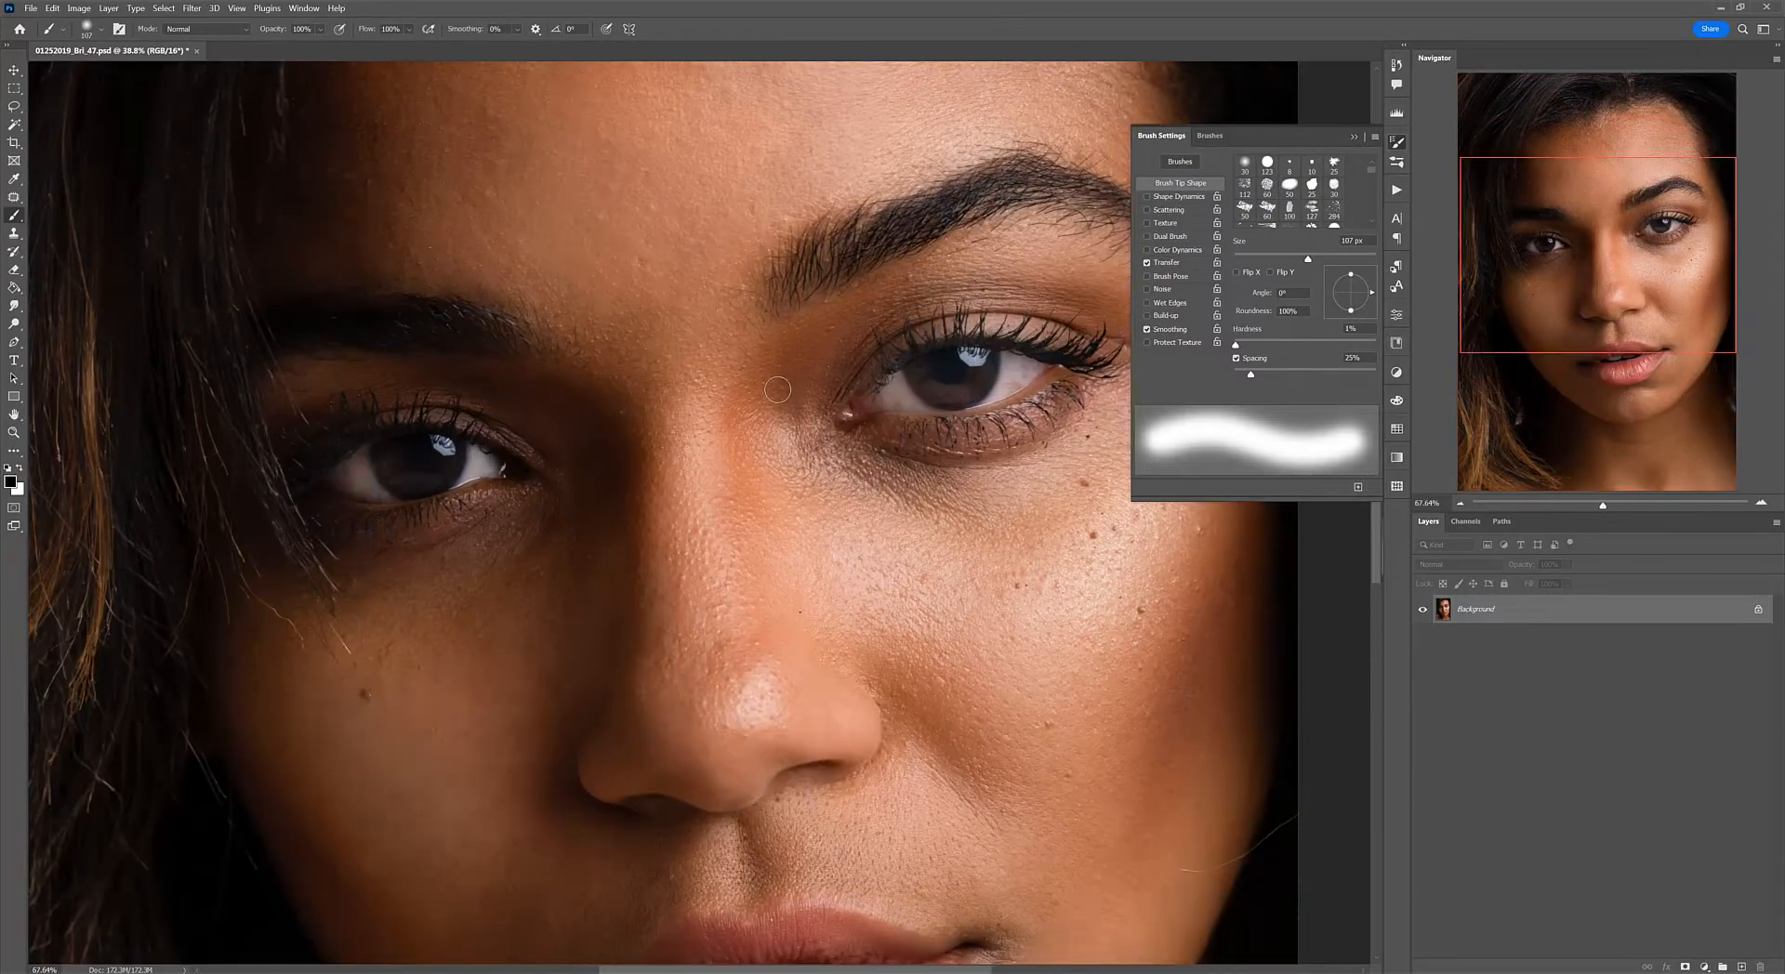
left_click(1353, 135)
left_click_drag(1513, 236, 1519, 230)
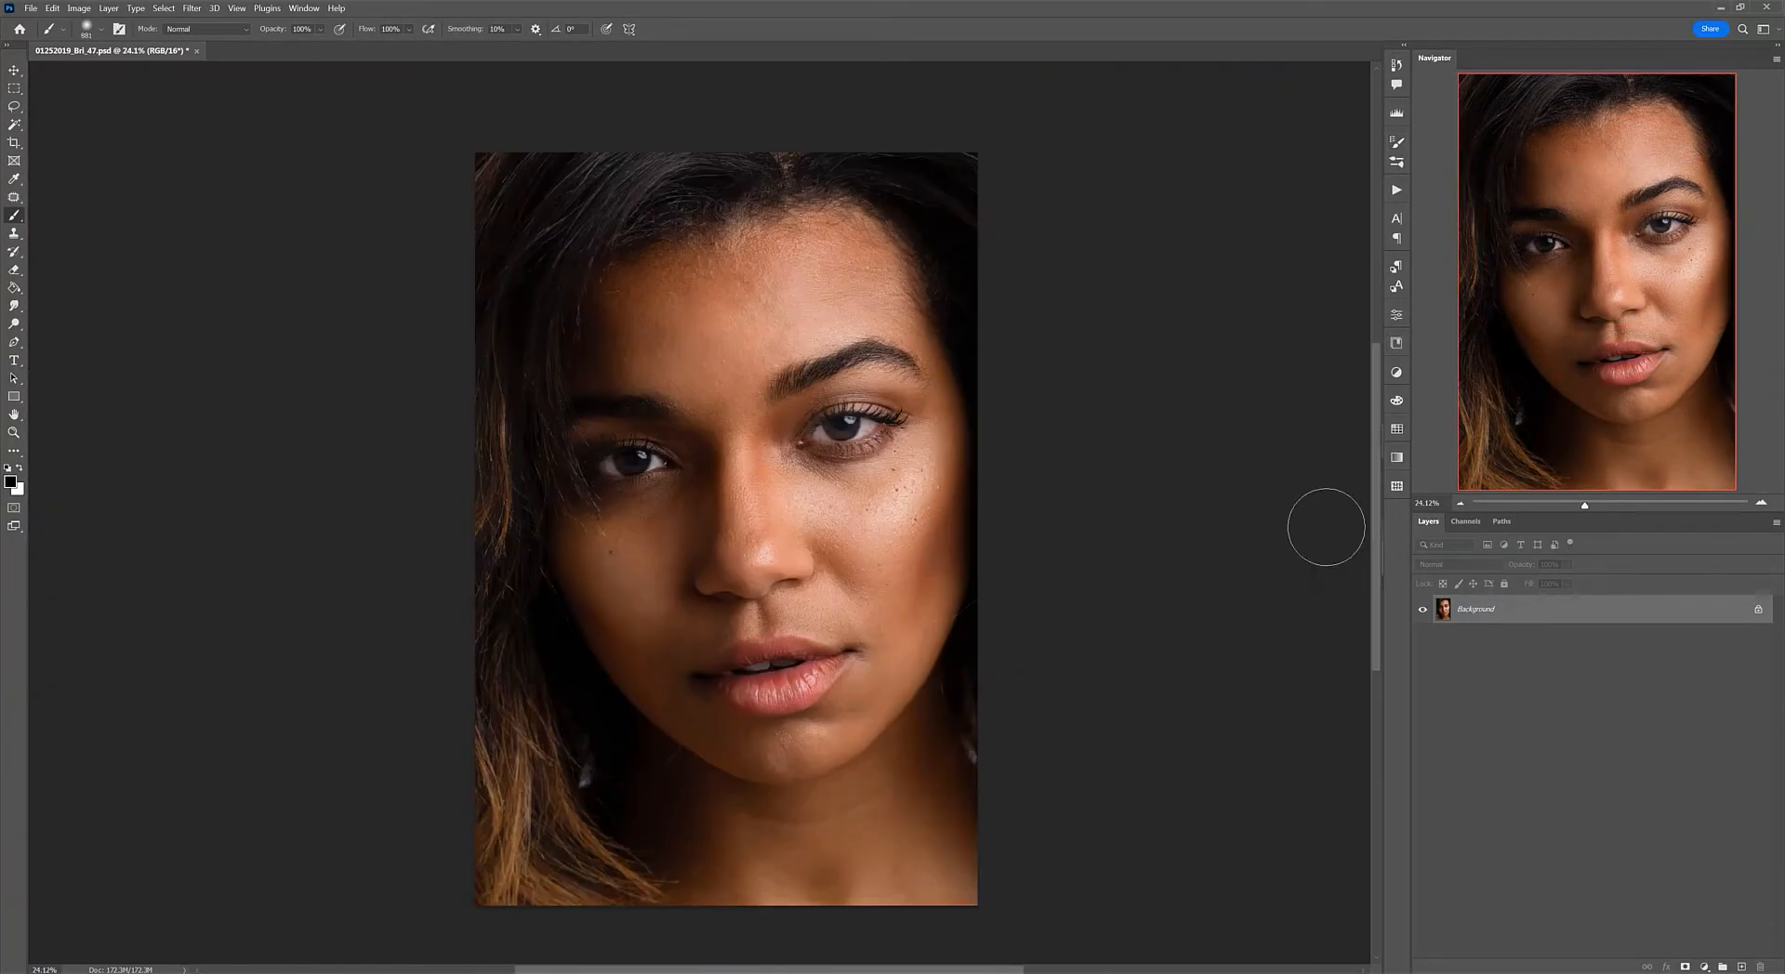
key("ctrl+j")
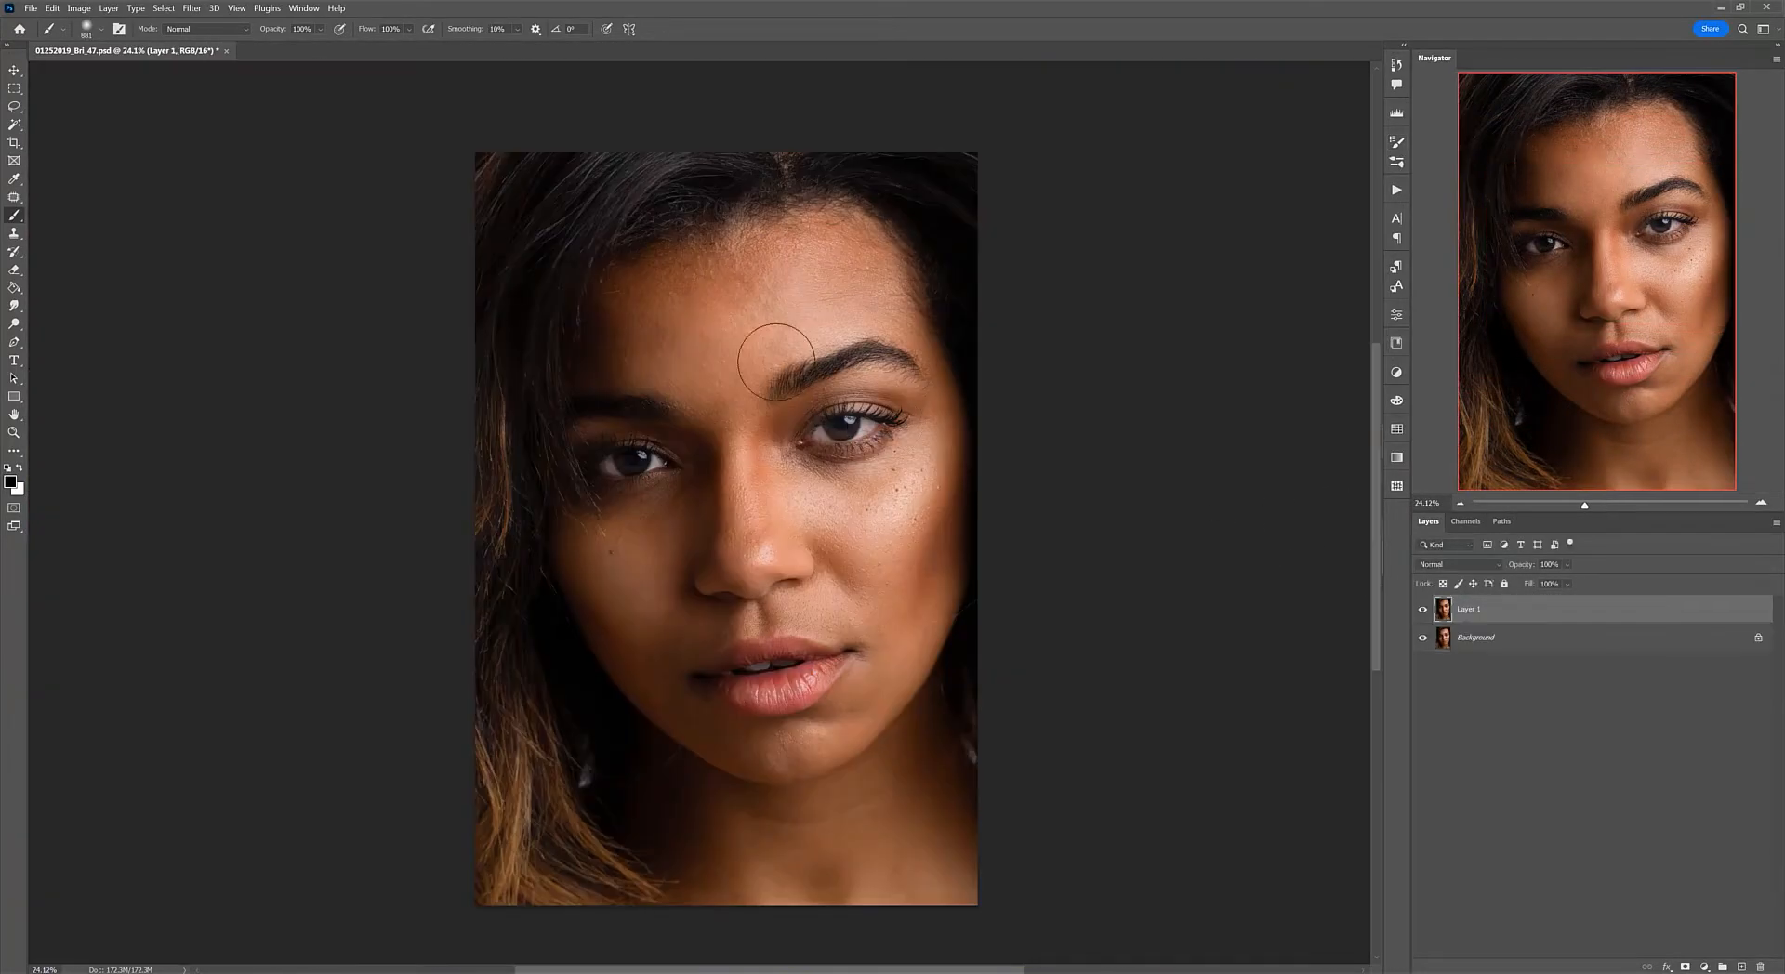
Step: Open the Camera Raw Filter on the duplicated portrait layer
left_click(105, 29)
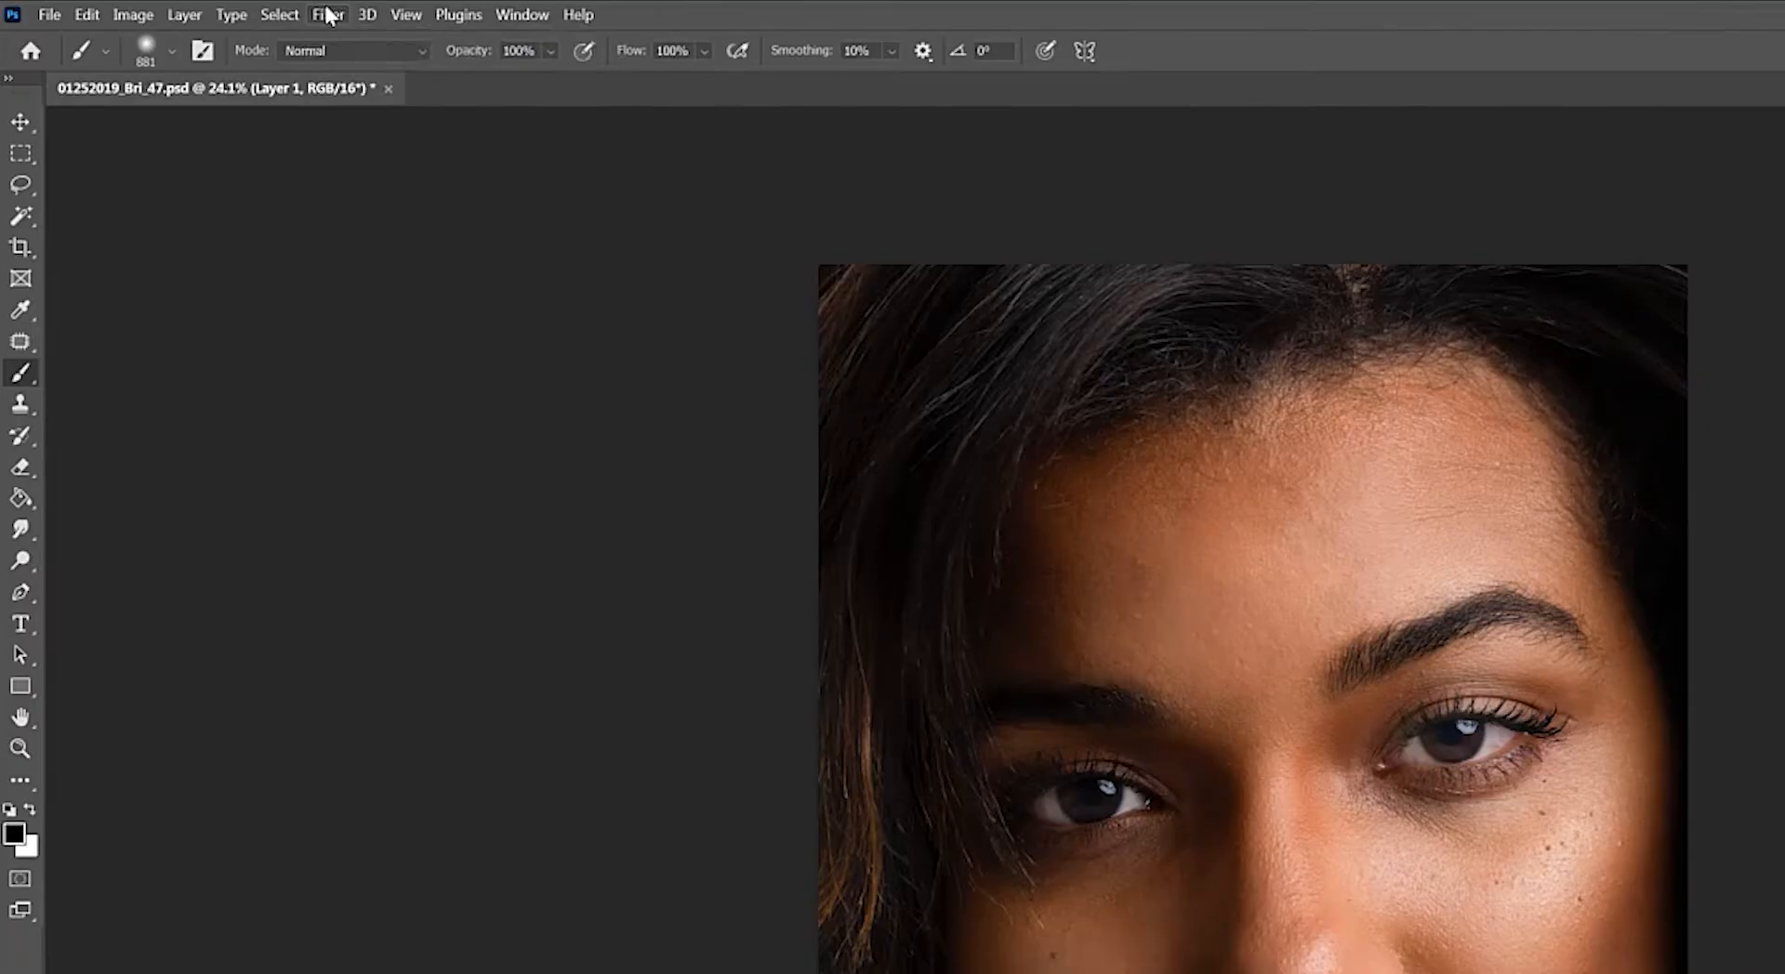
left_click(192, 8)
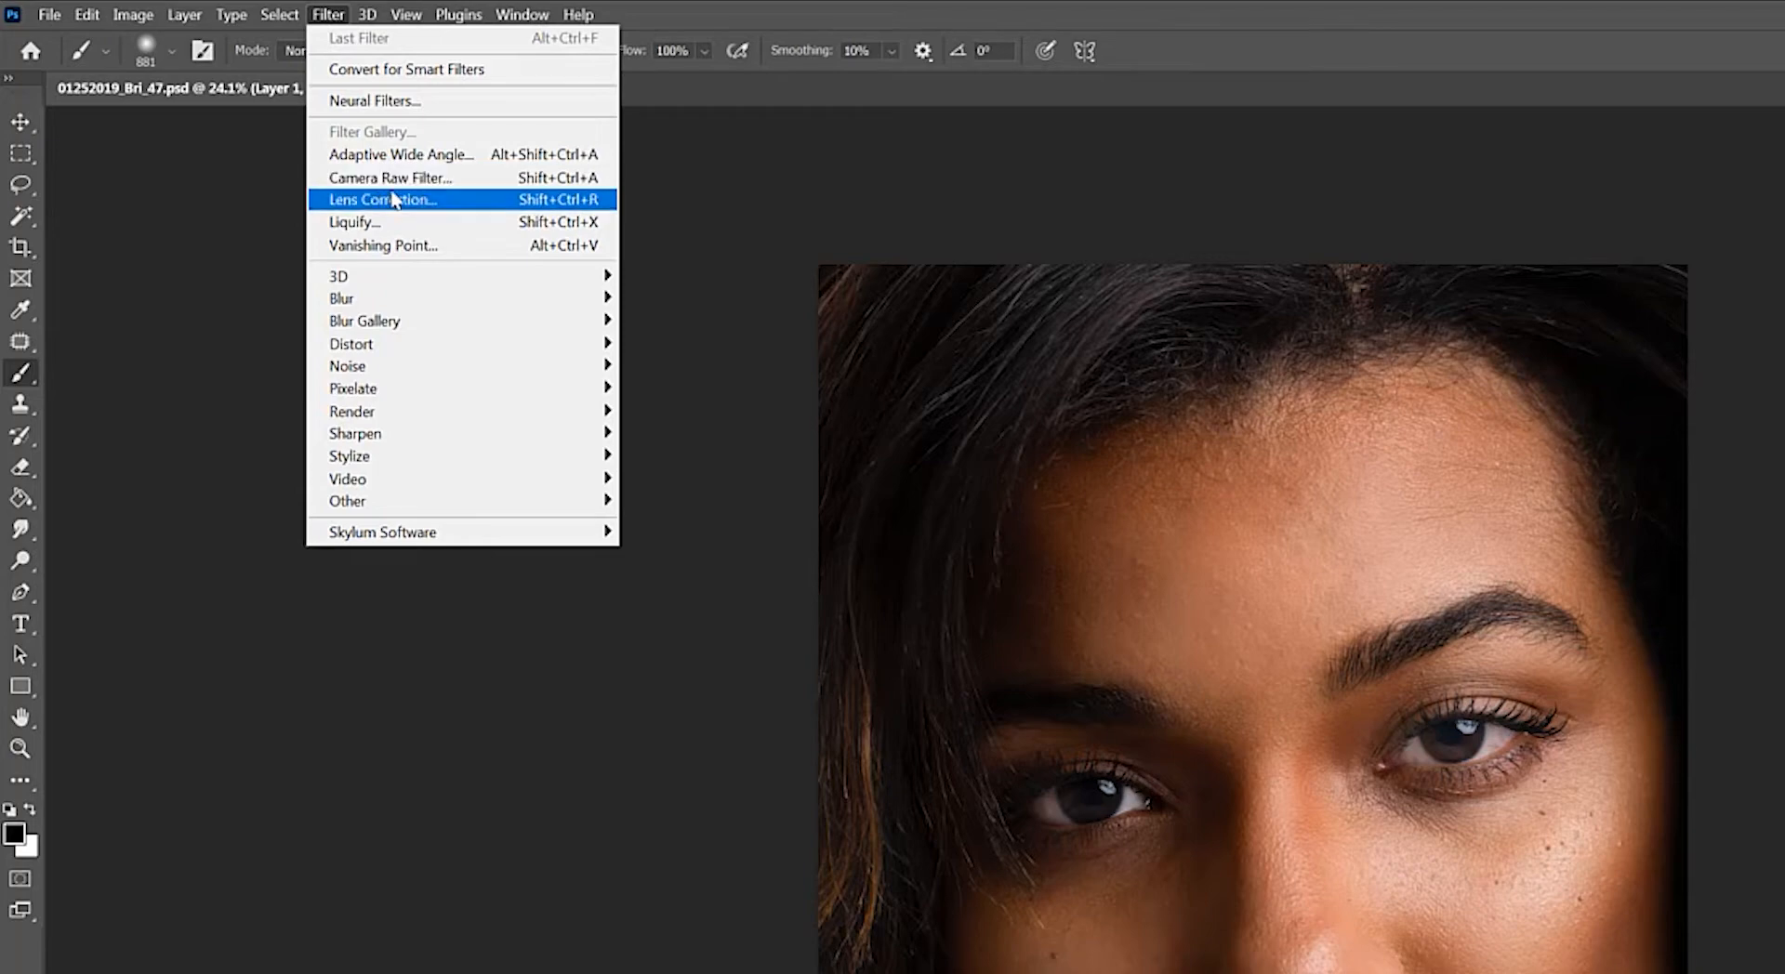
left_click(400, 182)
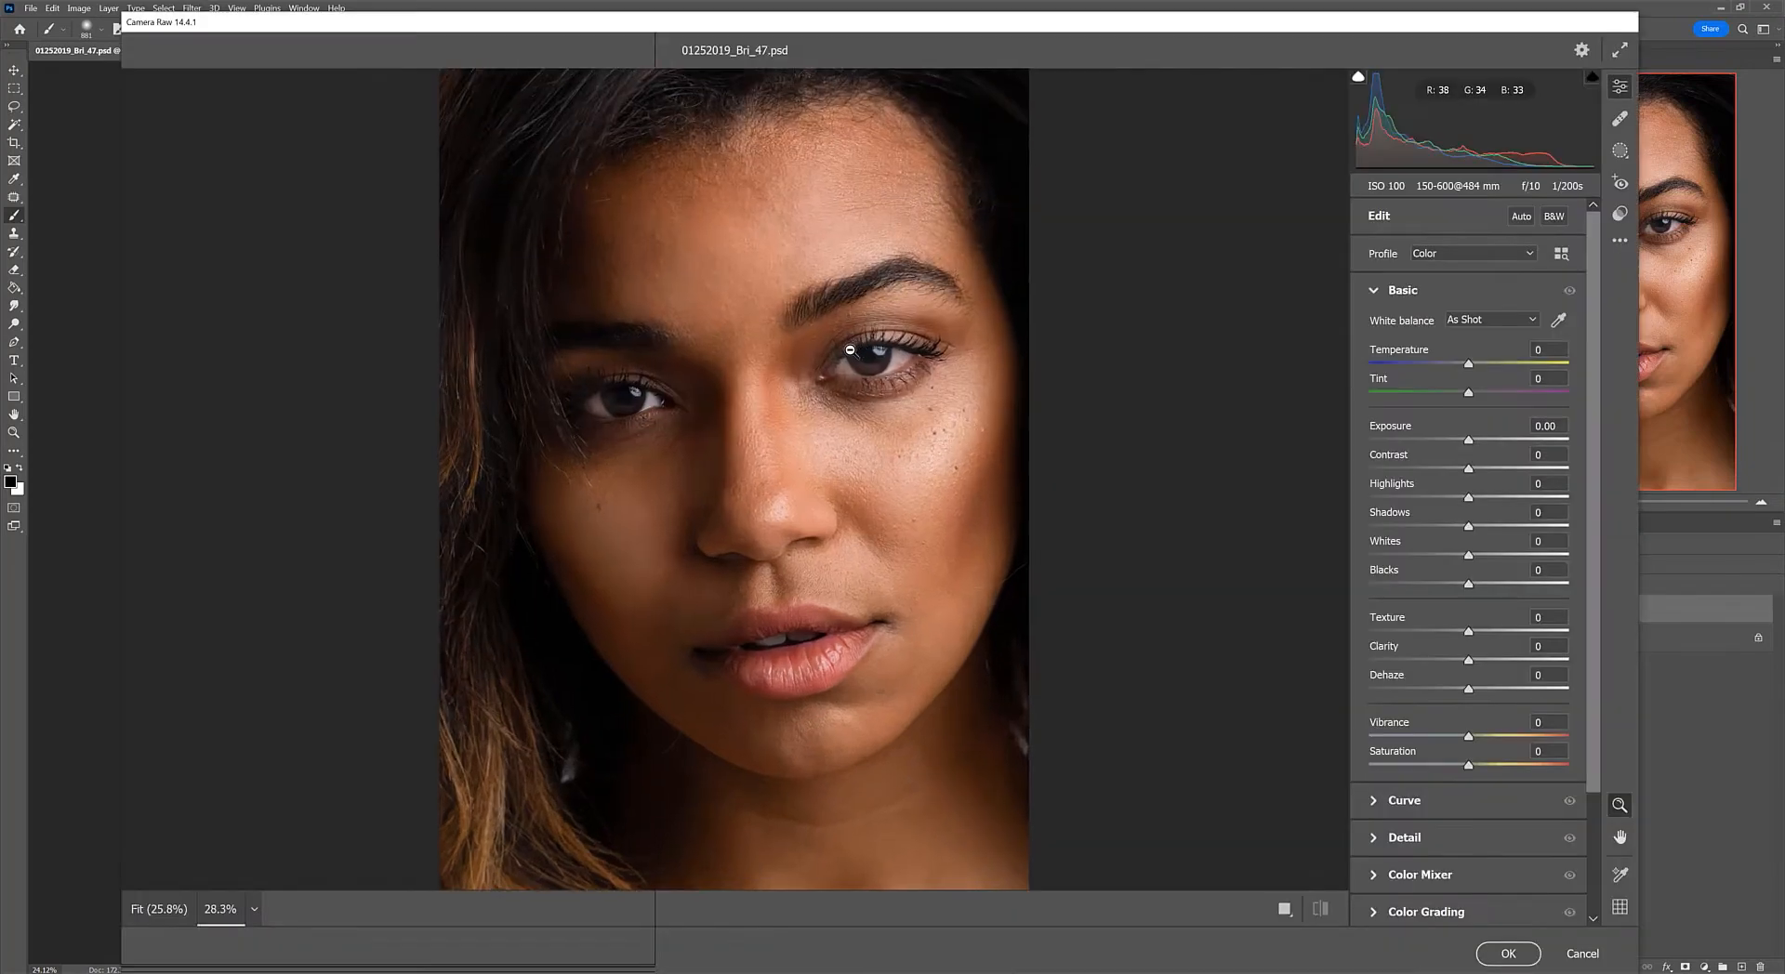
Step: Brighten the eye area by setting Exposure to +1.40, Contrast to +33, Highlights to +87 and Shadows to +59
scroll(1351, 433, "down", 3)
scroll(1083, 270, "up", 6)
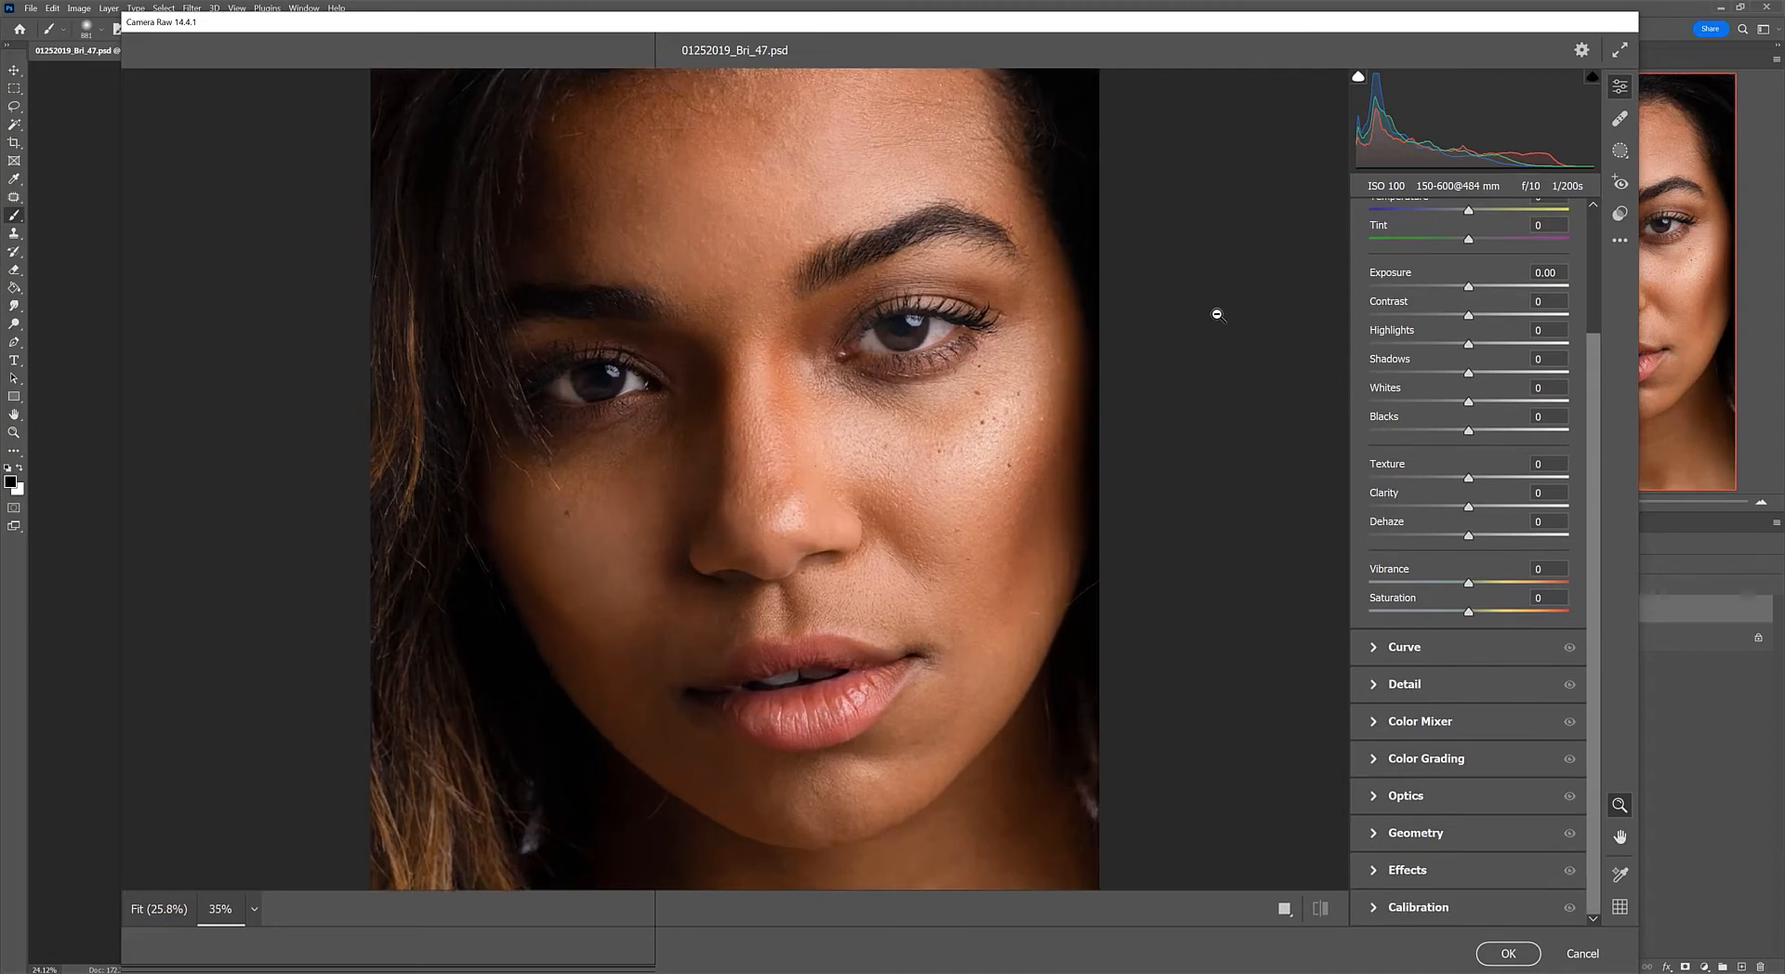
scroll(943, 218, "up", 2)
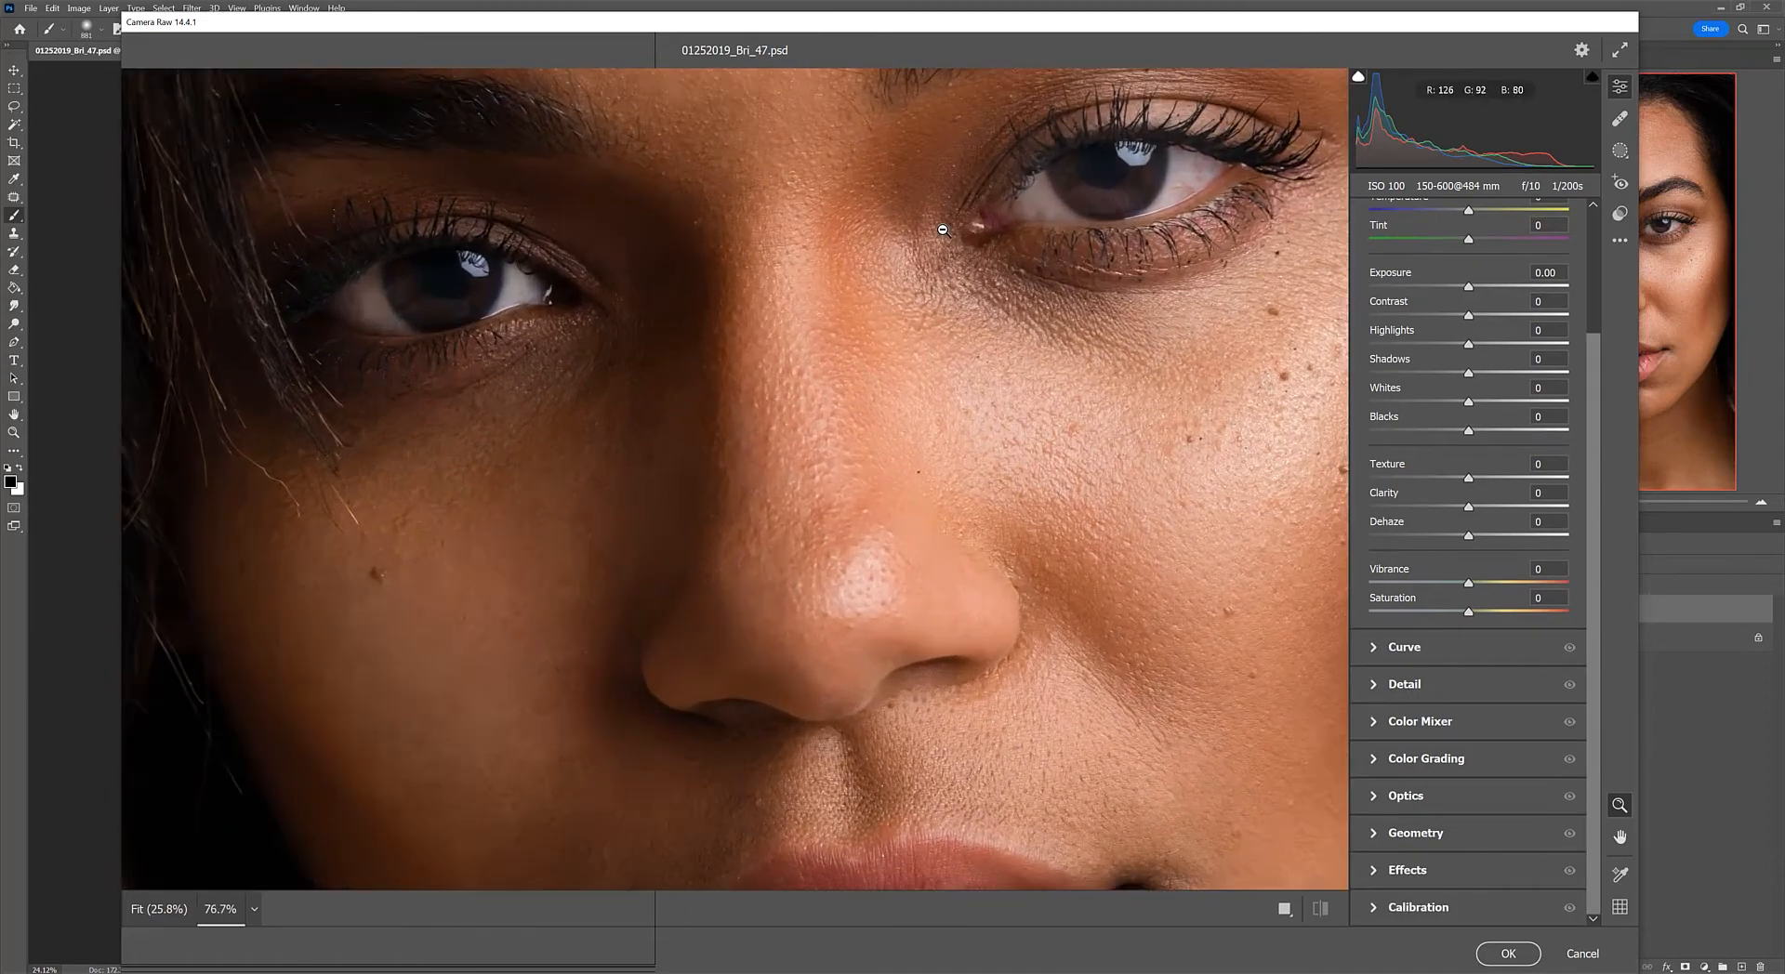
left_click_drag(944, 218, 881, 446)
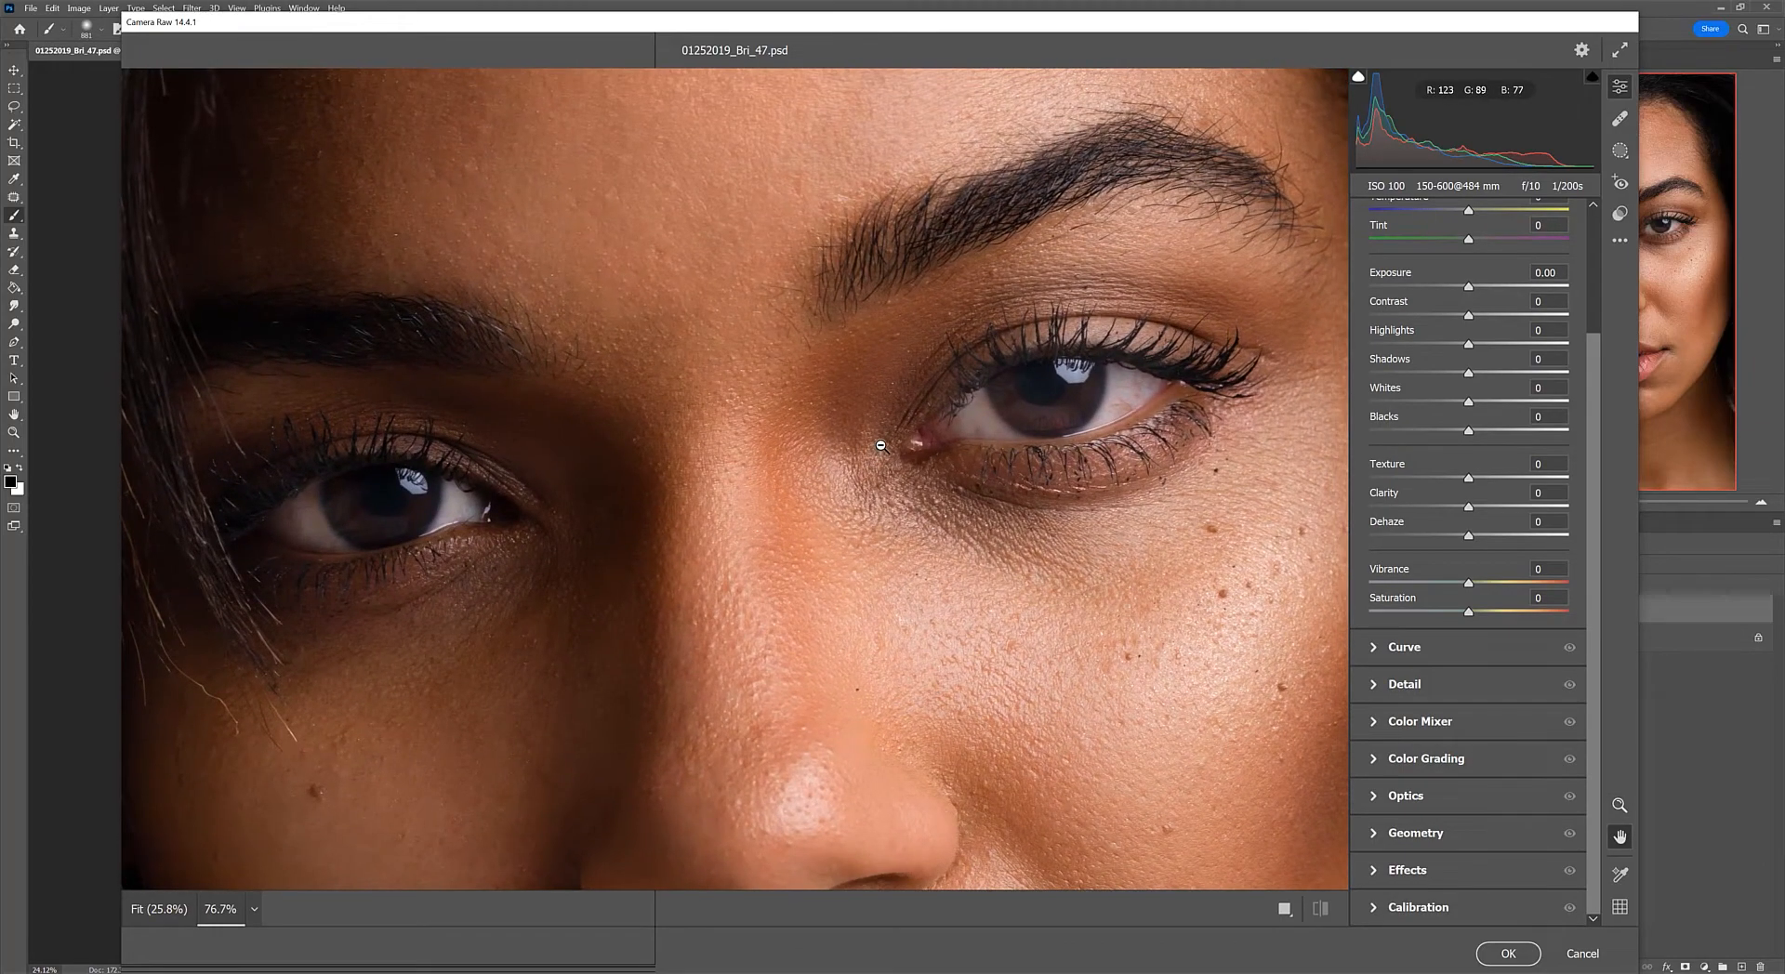
left_click_drag(1470, 289, 1554, 346)
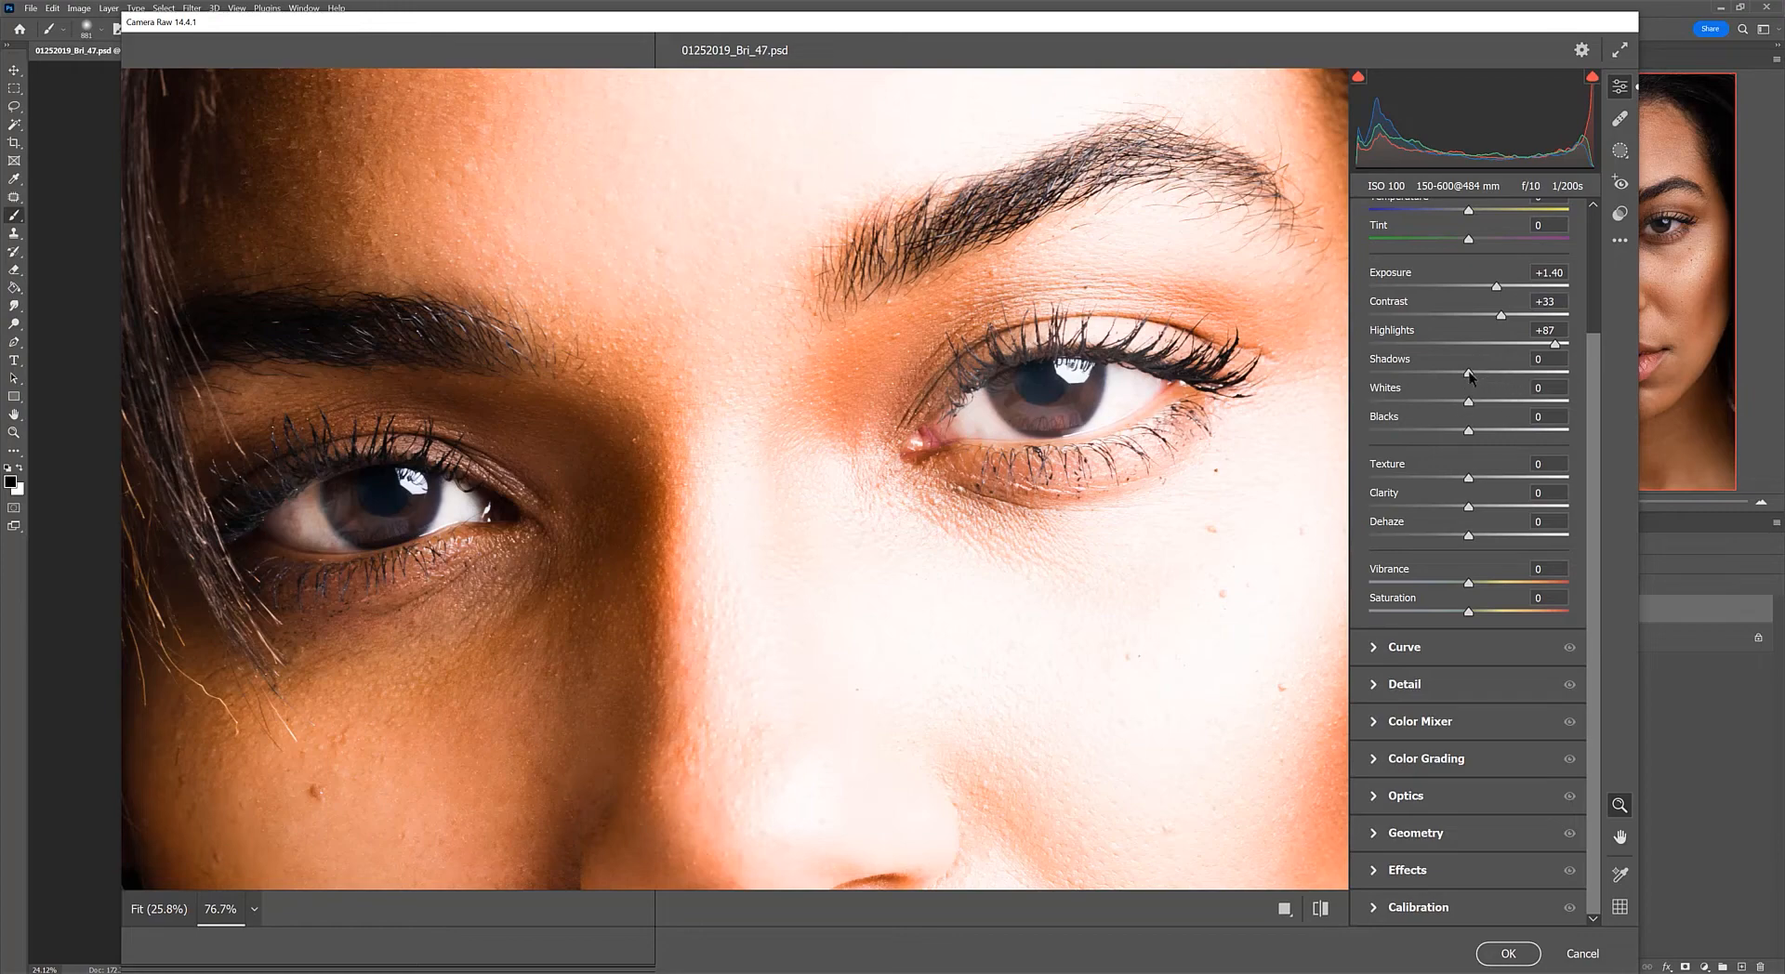
left_click_drag(1470, 377, 1549, 382)
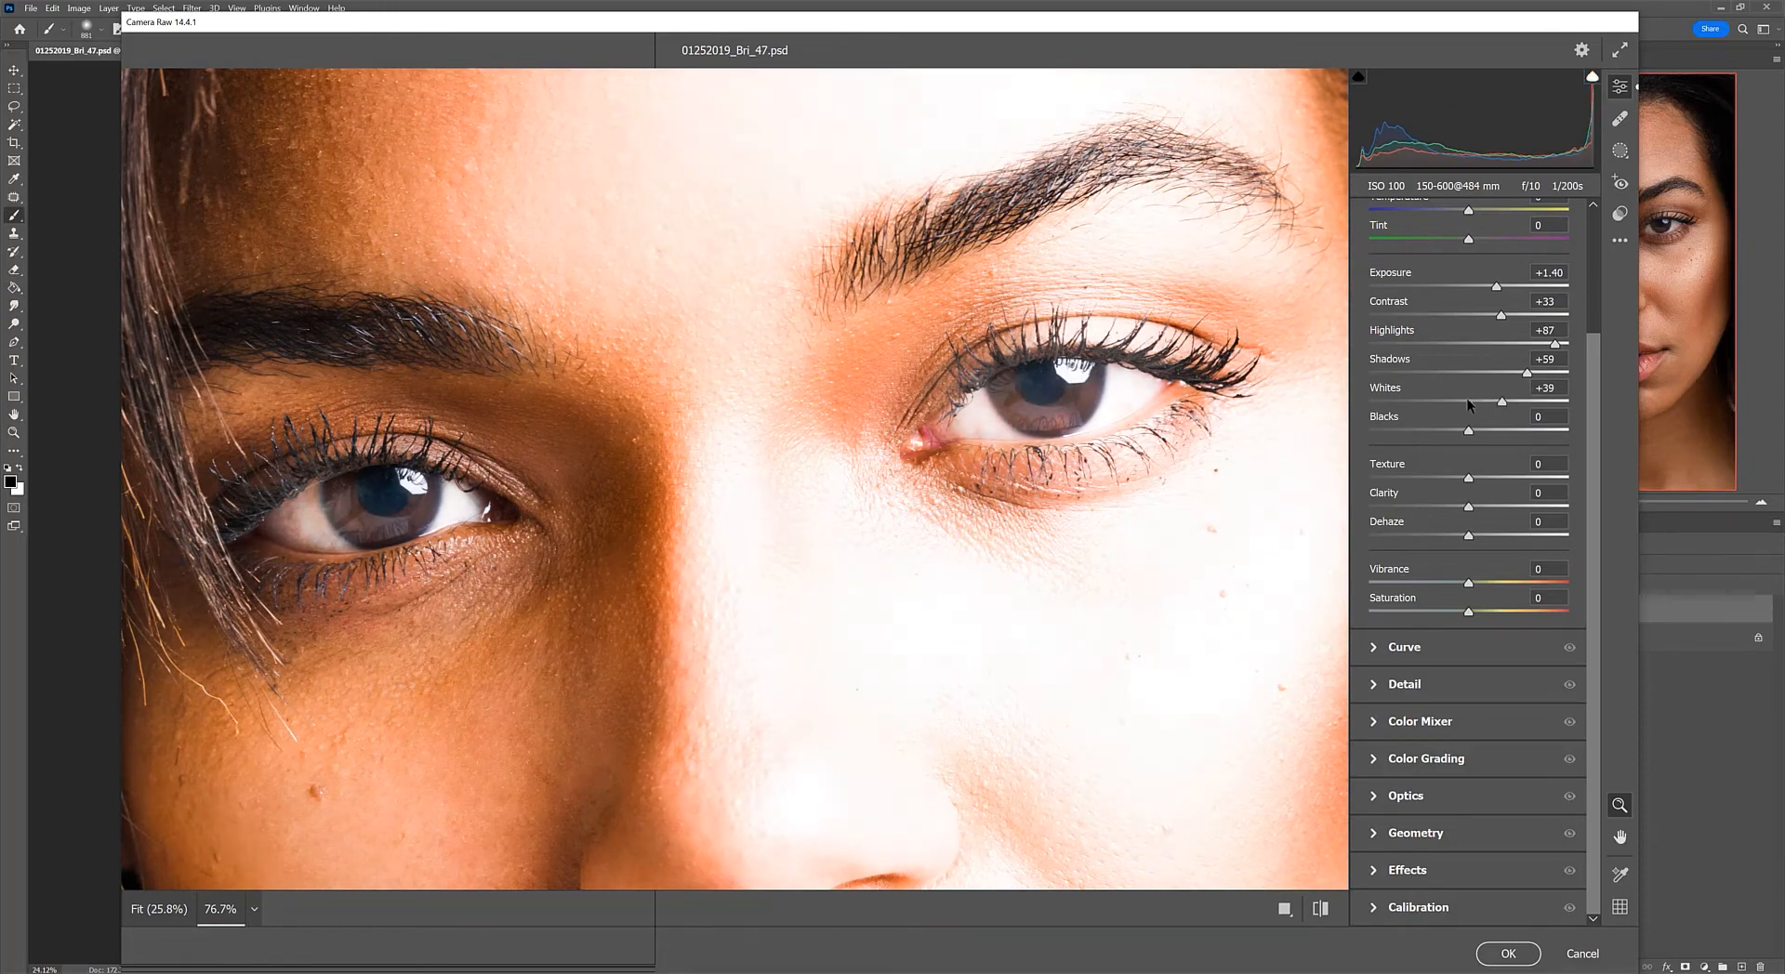
Step: Set Whites to +24, Texture to +52 and Clarity to +13 to bring out eye detail
left_click_drag(1469, 405, 1534, 423)
left_click_drag(1527, 481, 1521, 479)
left_click_drag(1469, 506, 1485, 507)
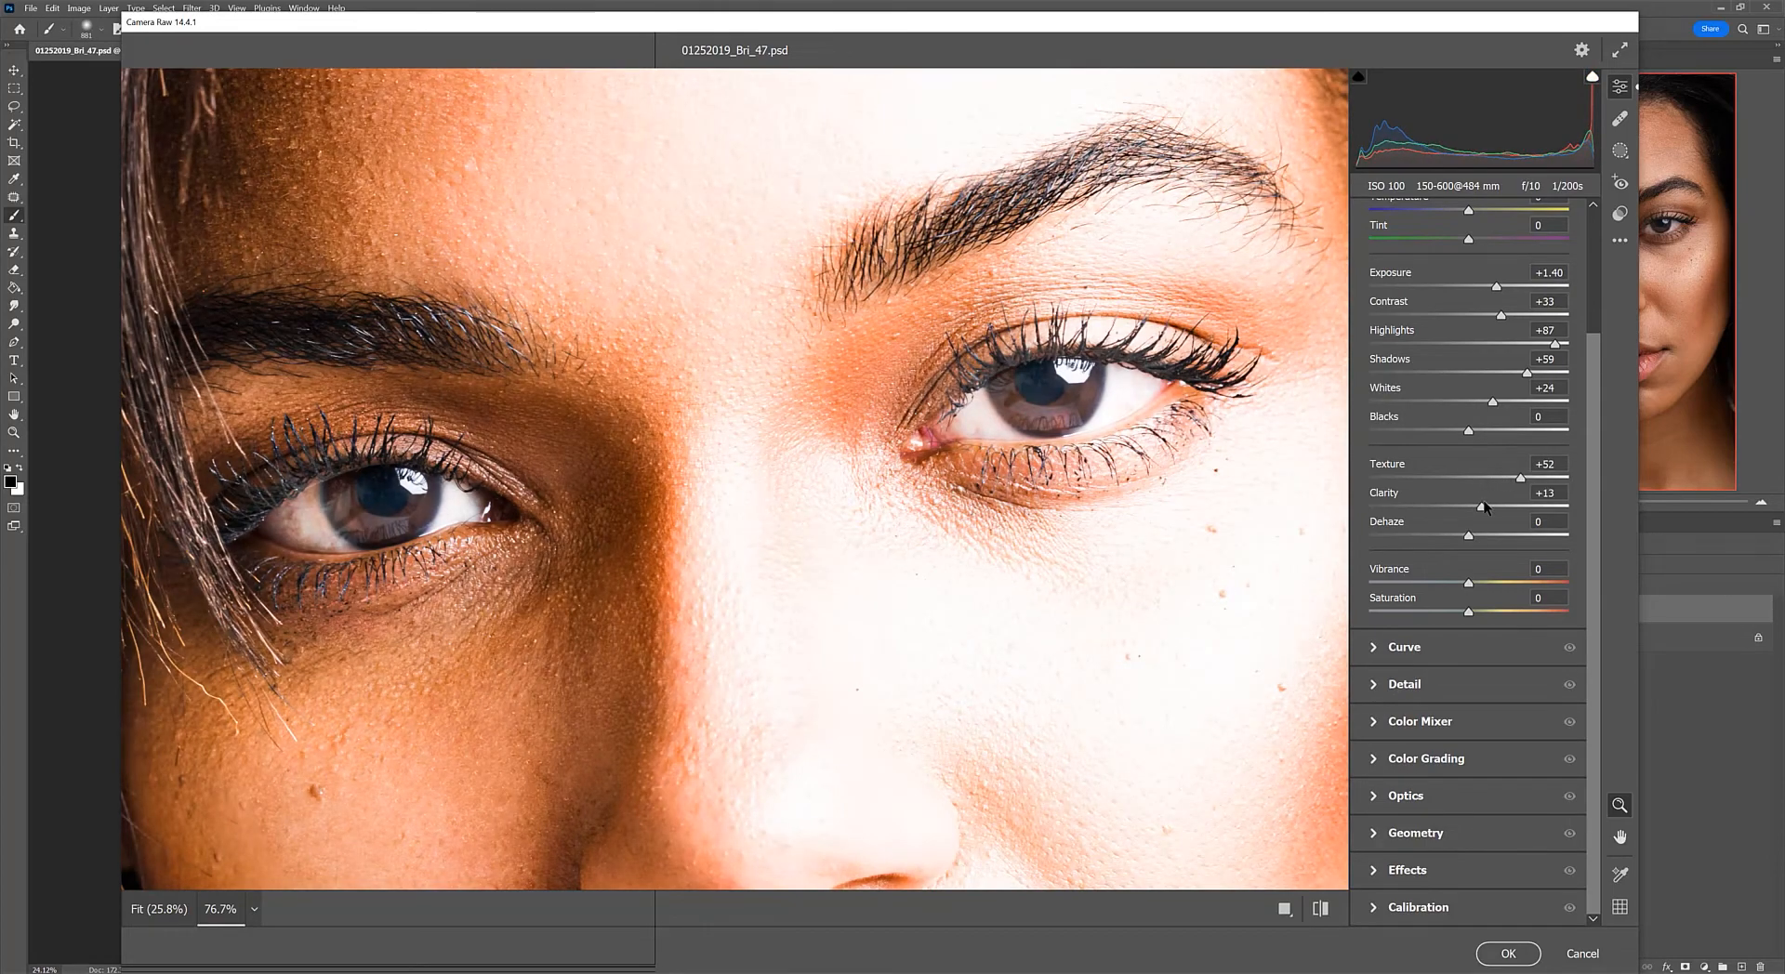
Step: Apply the Camera Raw adjustments and hide the adjusted layer behind an inverted black layer mask
left_click(1508, 954)
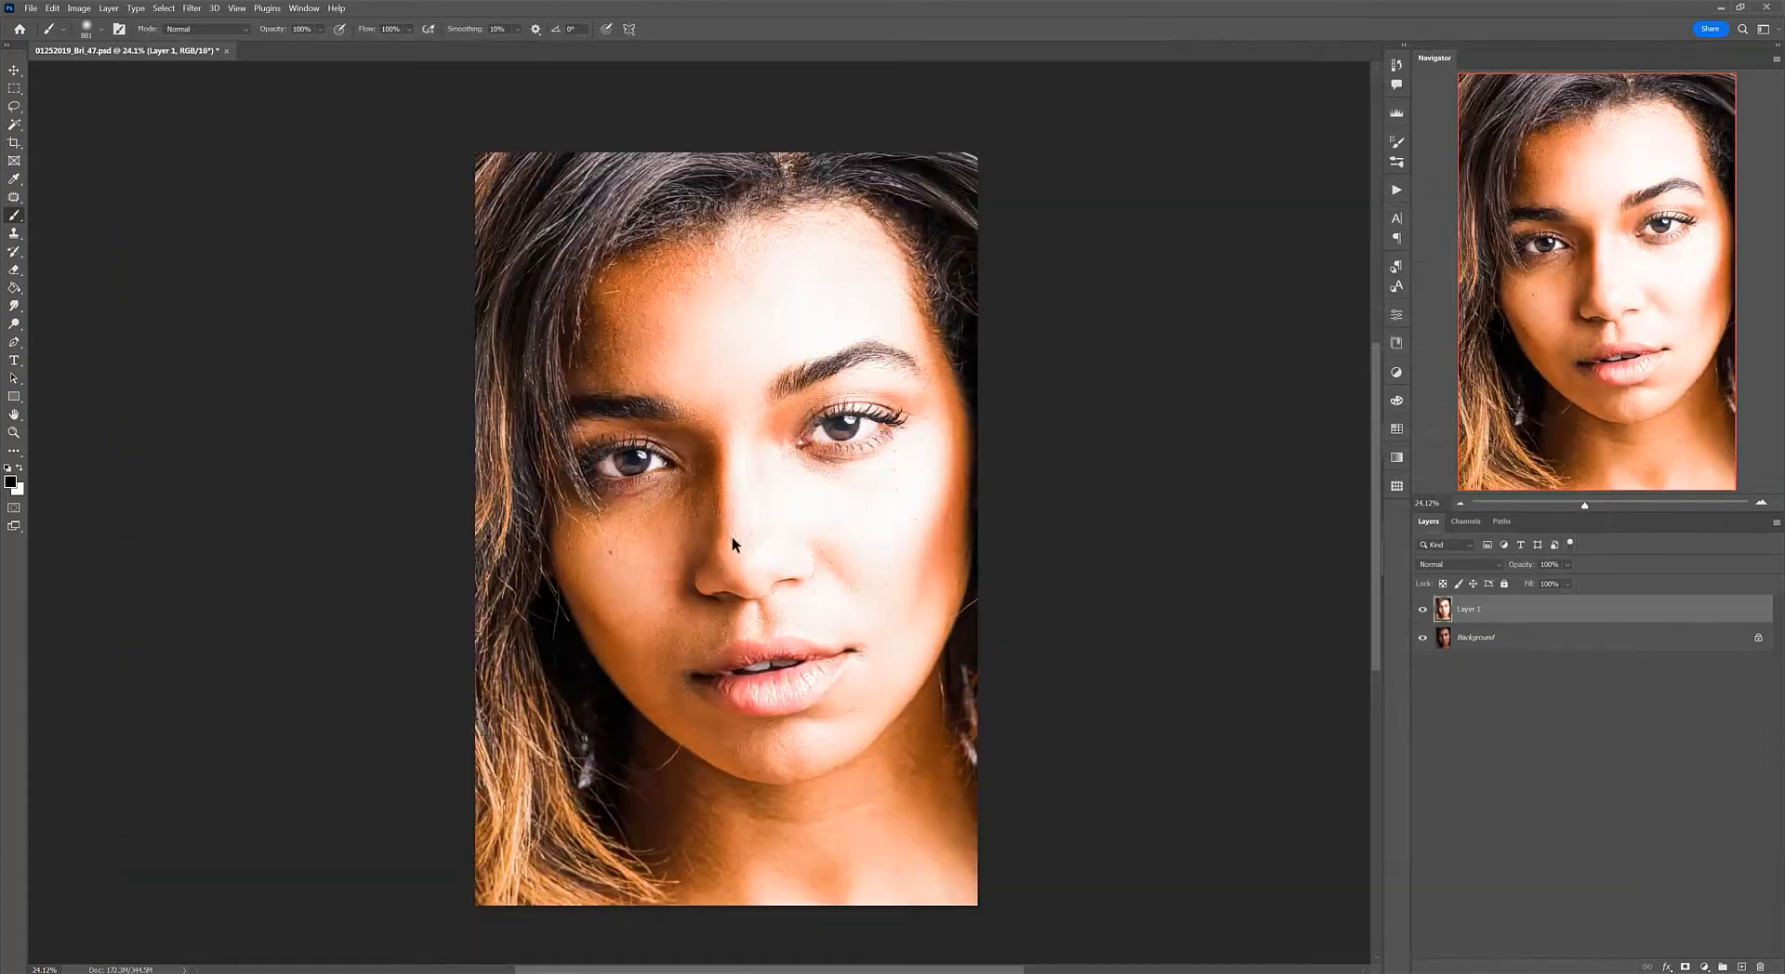
scroll(733, 517, "up", 6)
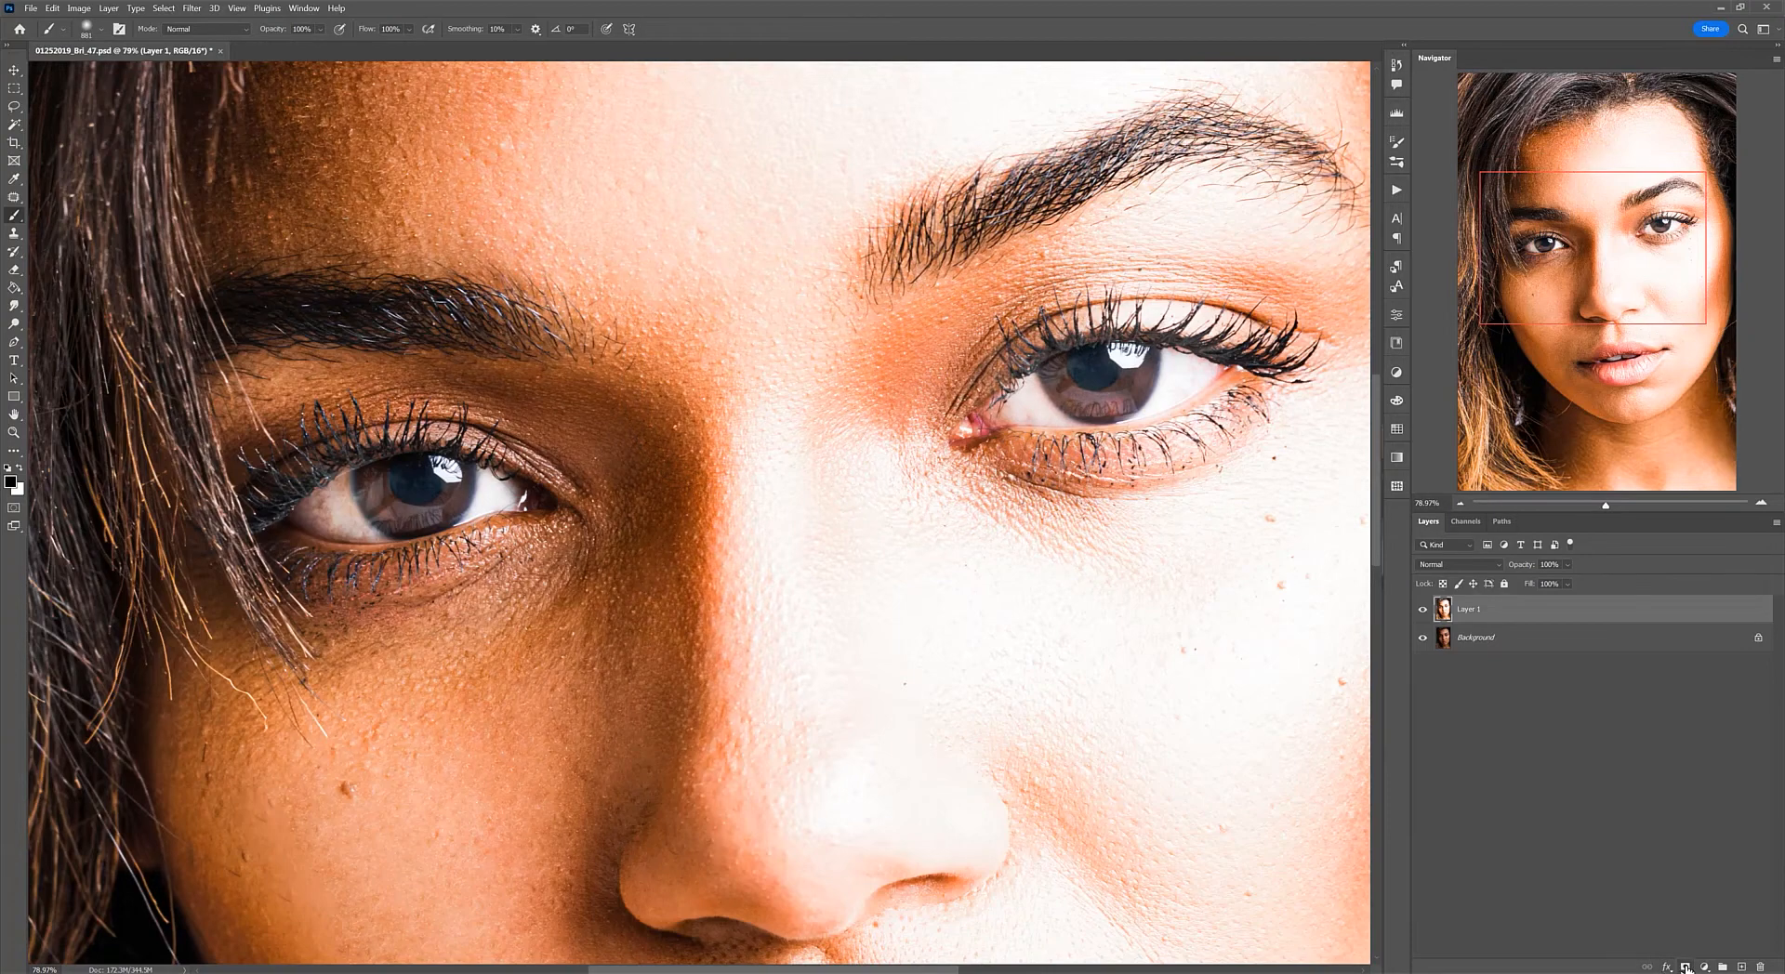
key("ctrl+backslash")
key("ctrl+i")
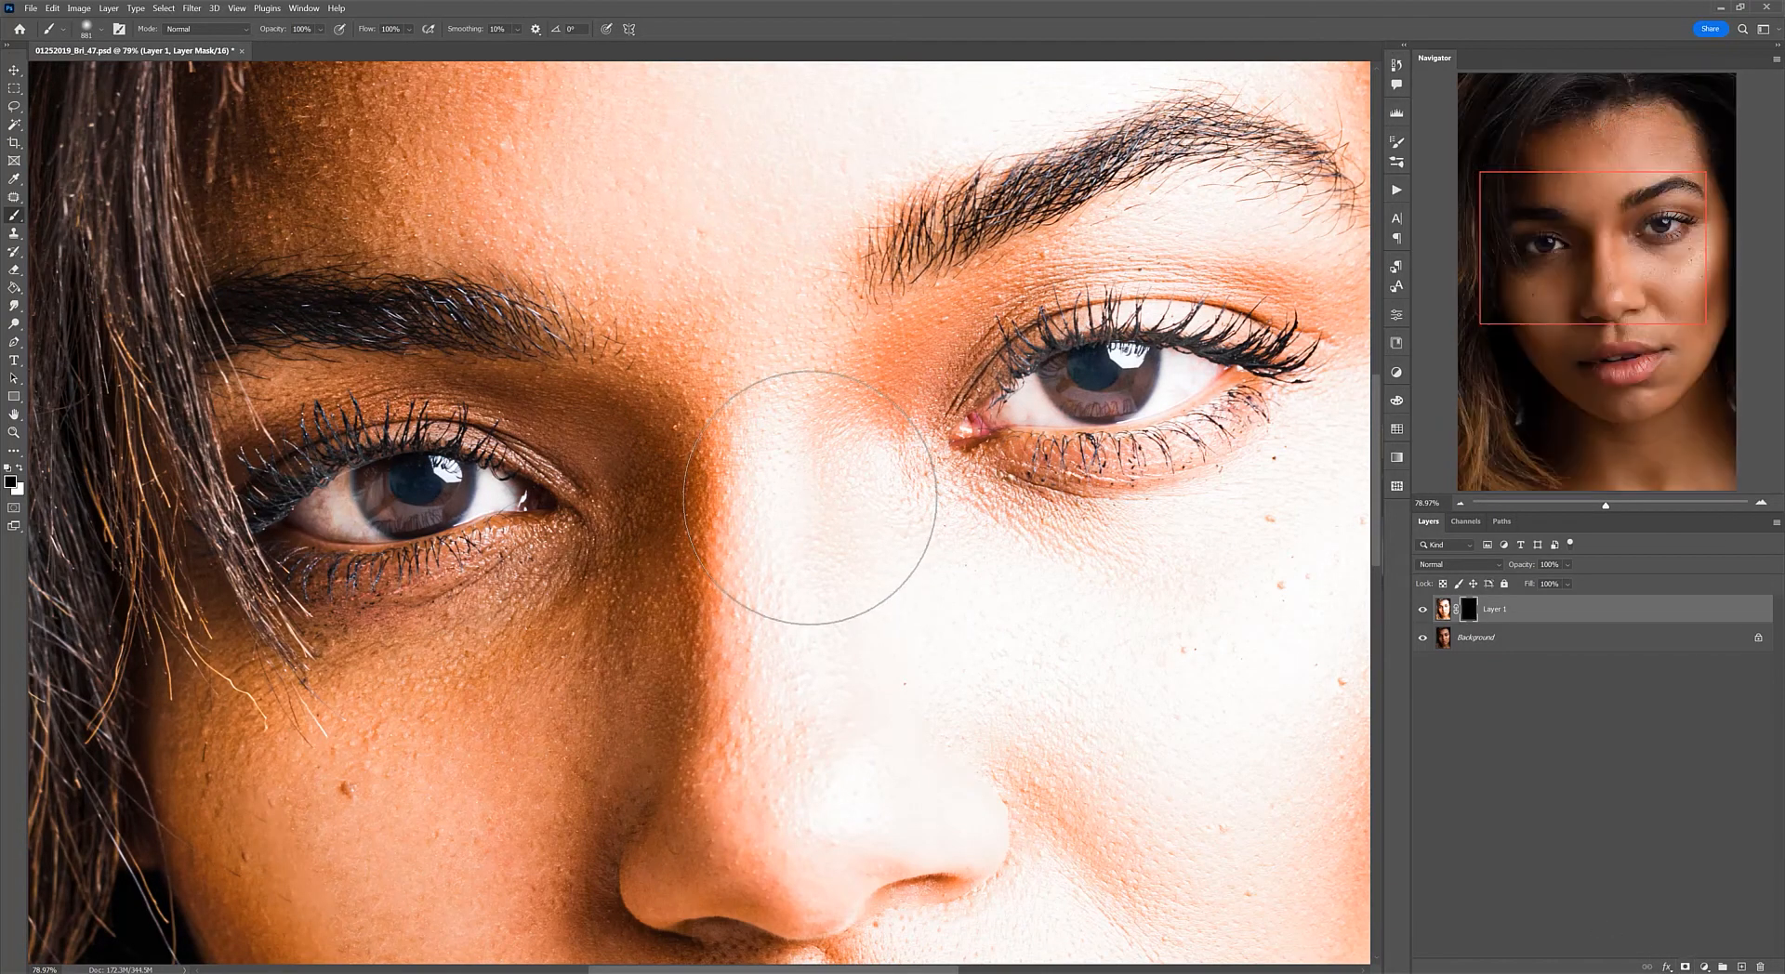
Step: Select the IAZY - Iris 12 brush and shrink it toward the size of the iris
scroll(534, 397, "down", 1)
scroll(534, 397, "up", 3)
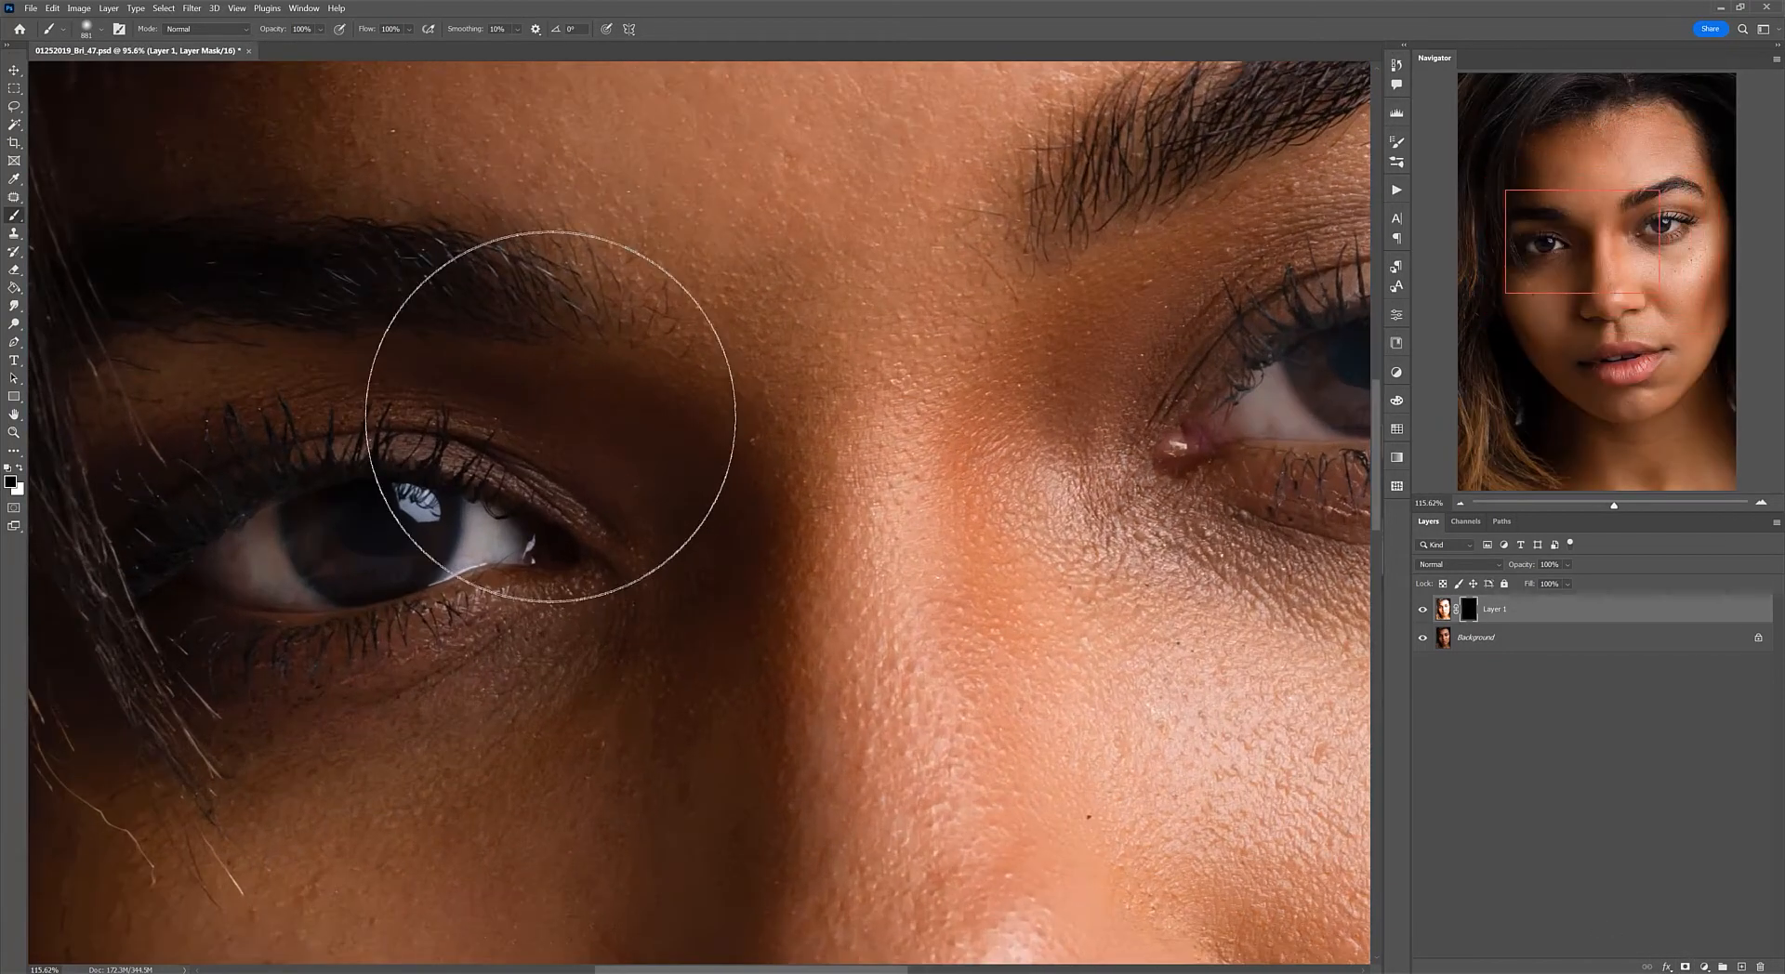
left_click(102, 27)
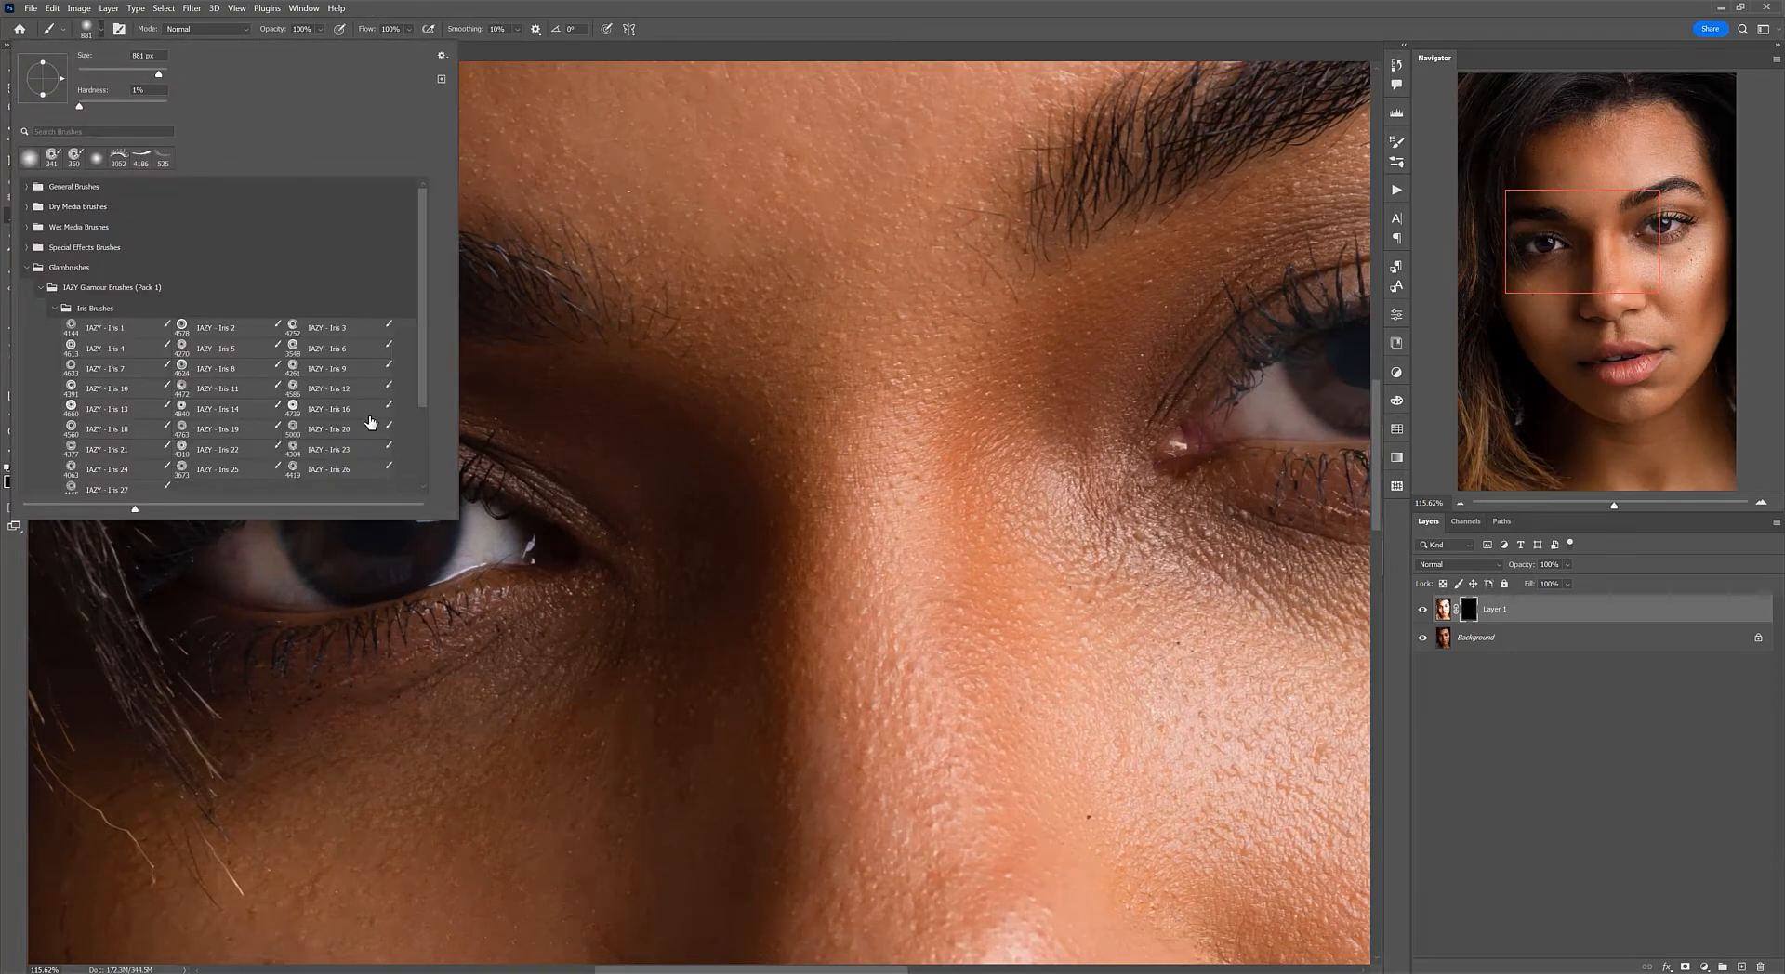
scroll(839, 456, "down", 7)
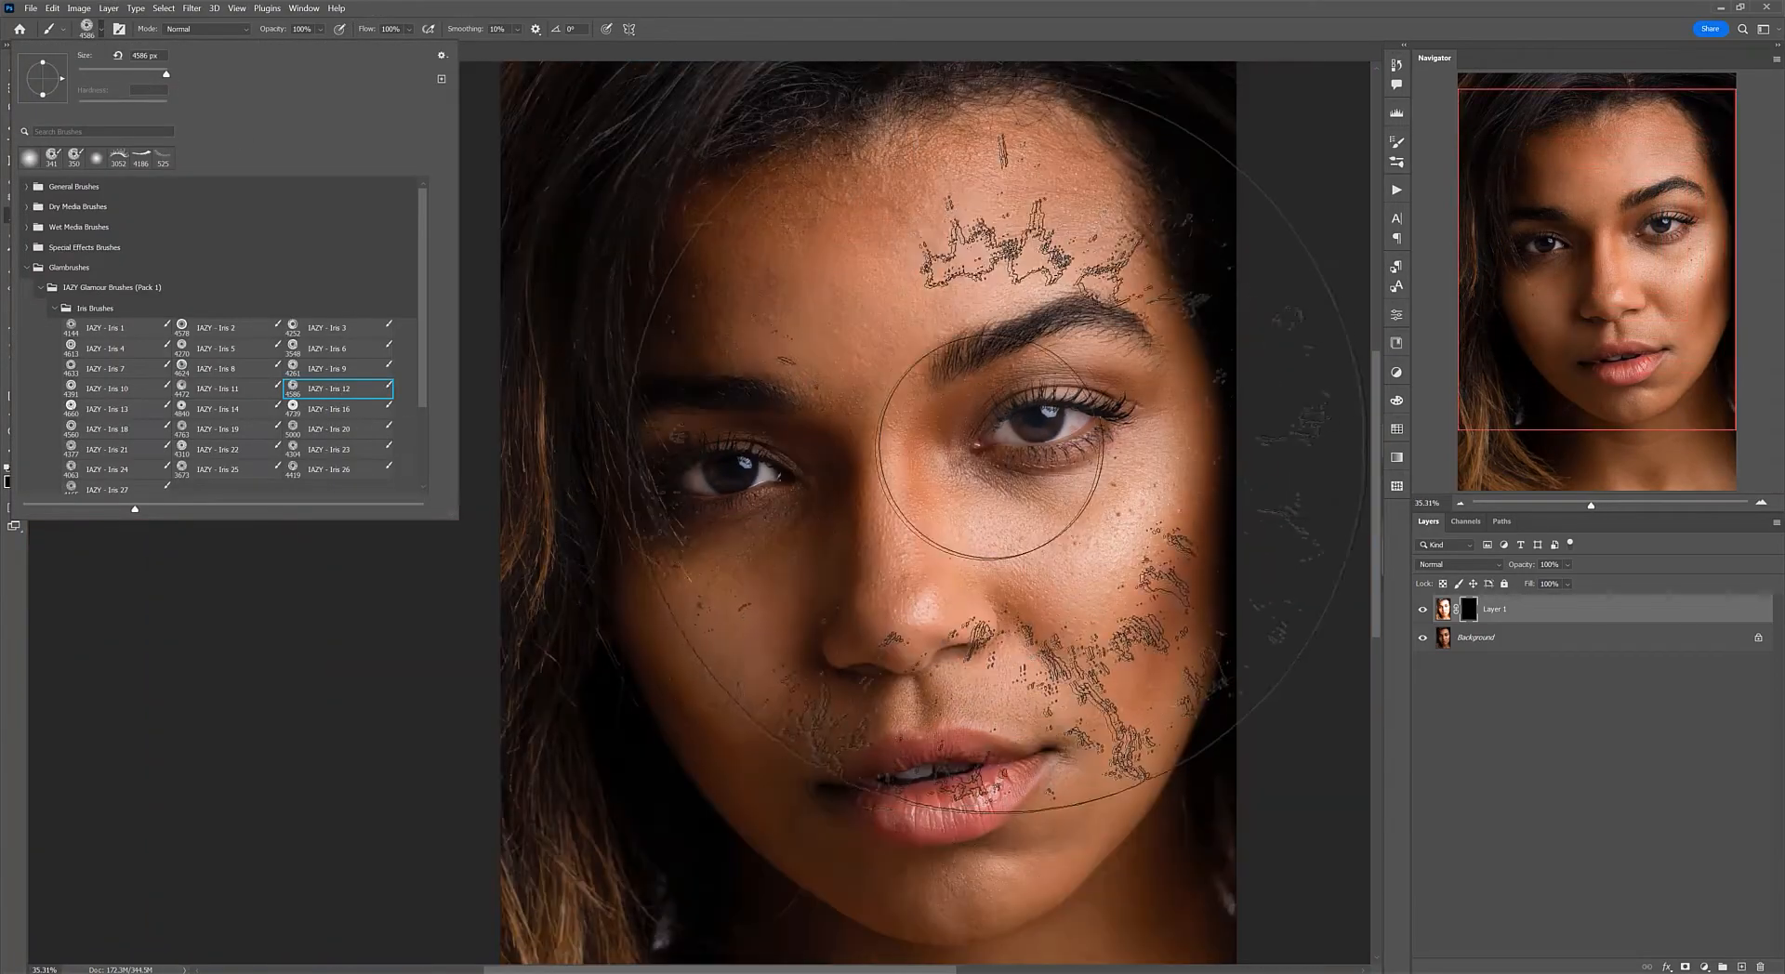
key("Return")
left_click_drag(999, 439, 442, 431)
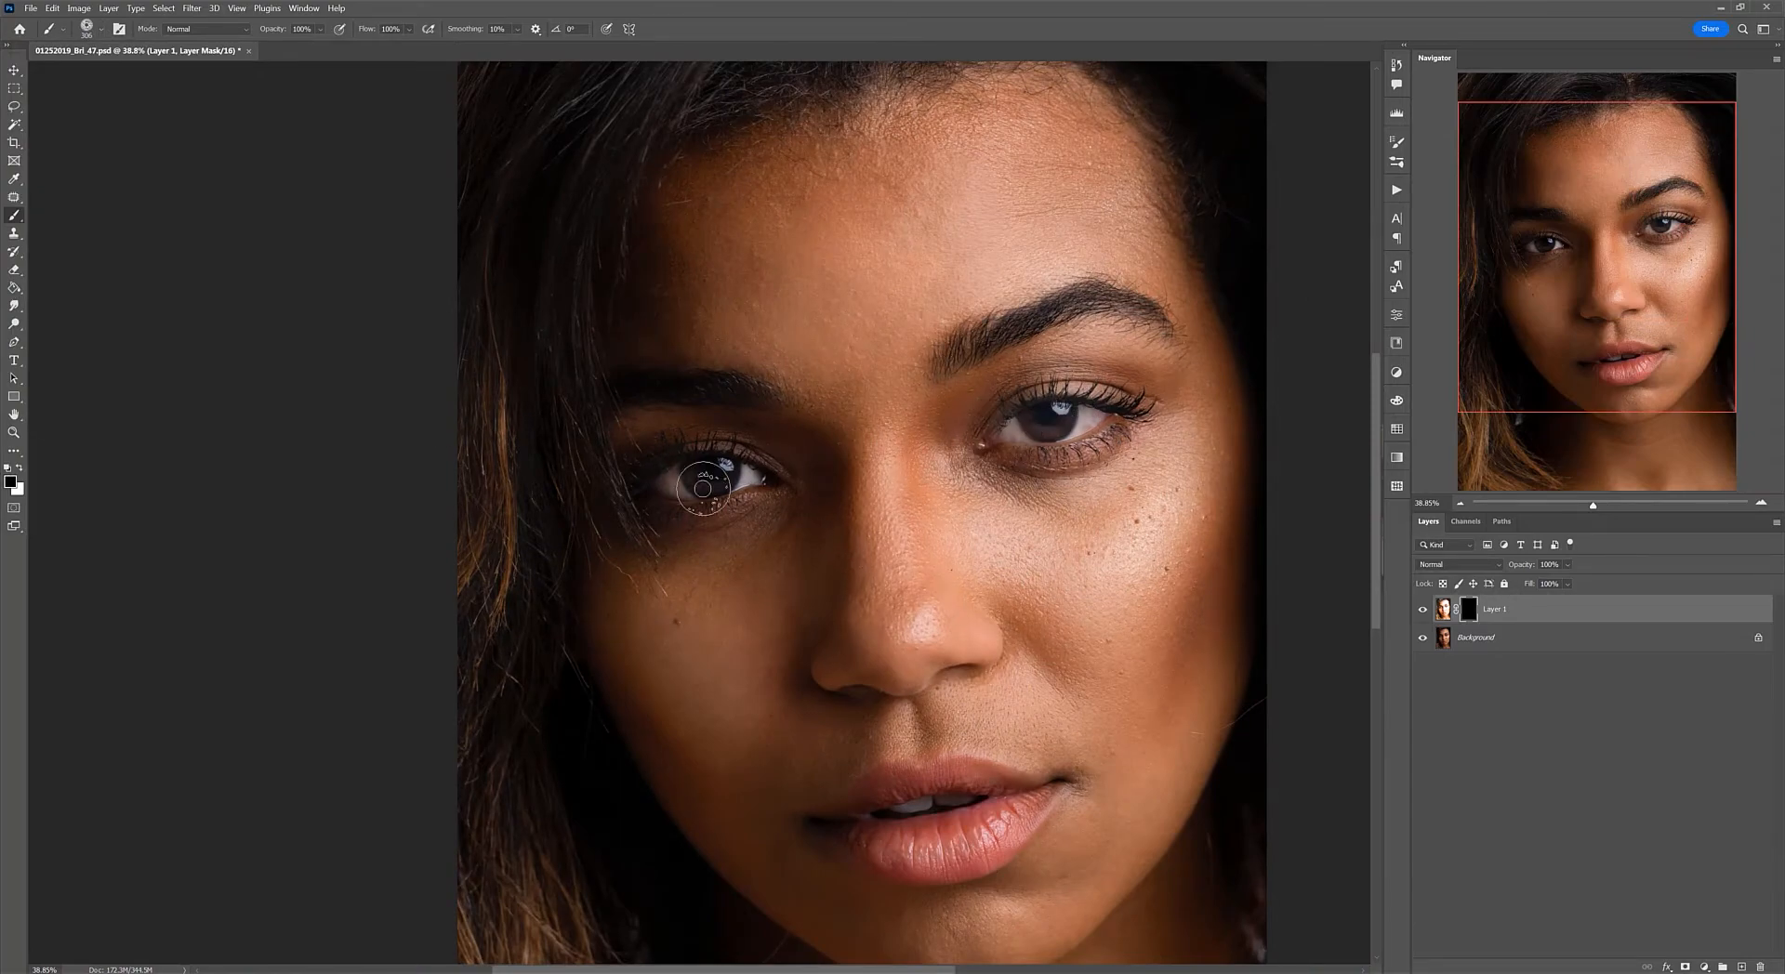
scroll(720, 447, "up", 3)
scroll(720, 447, "up", 1)
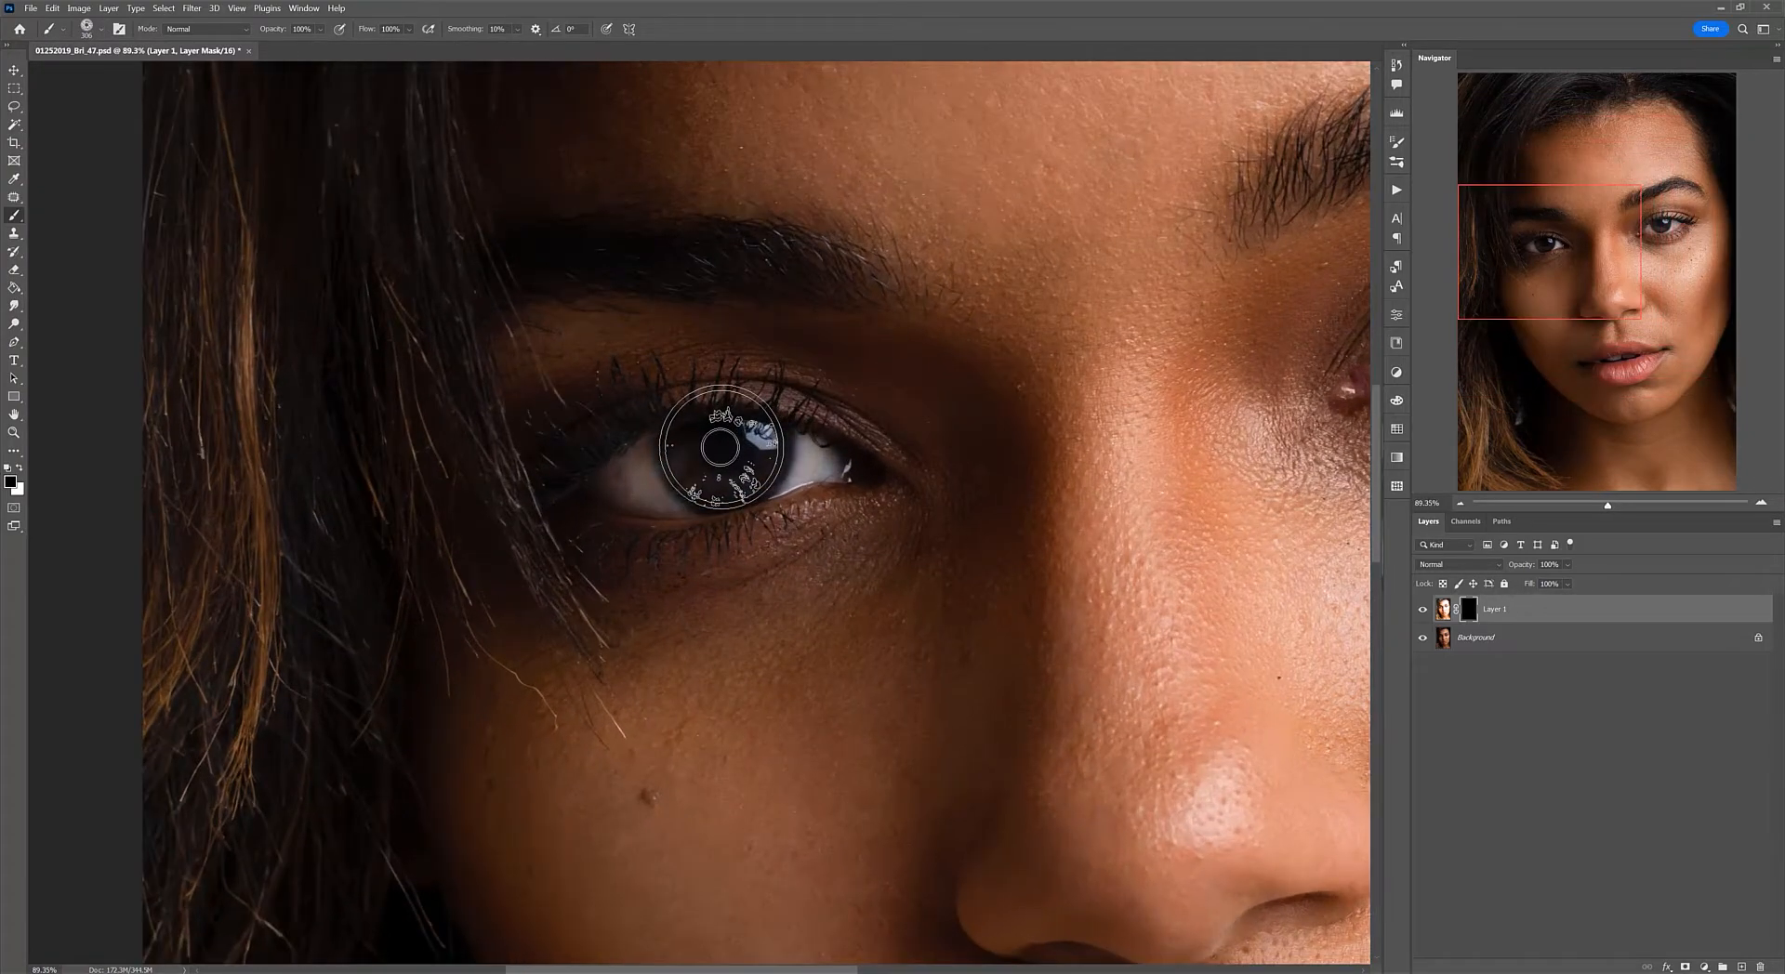
scroll(721, 447, "down", 3)
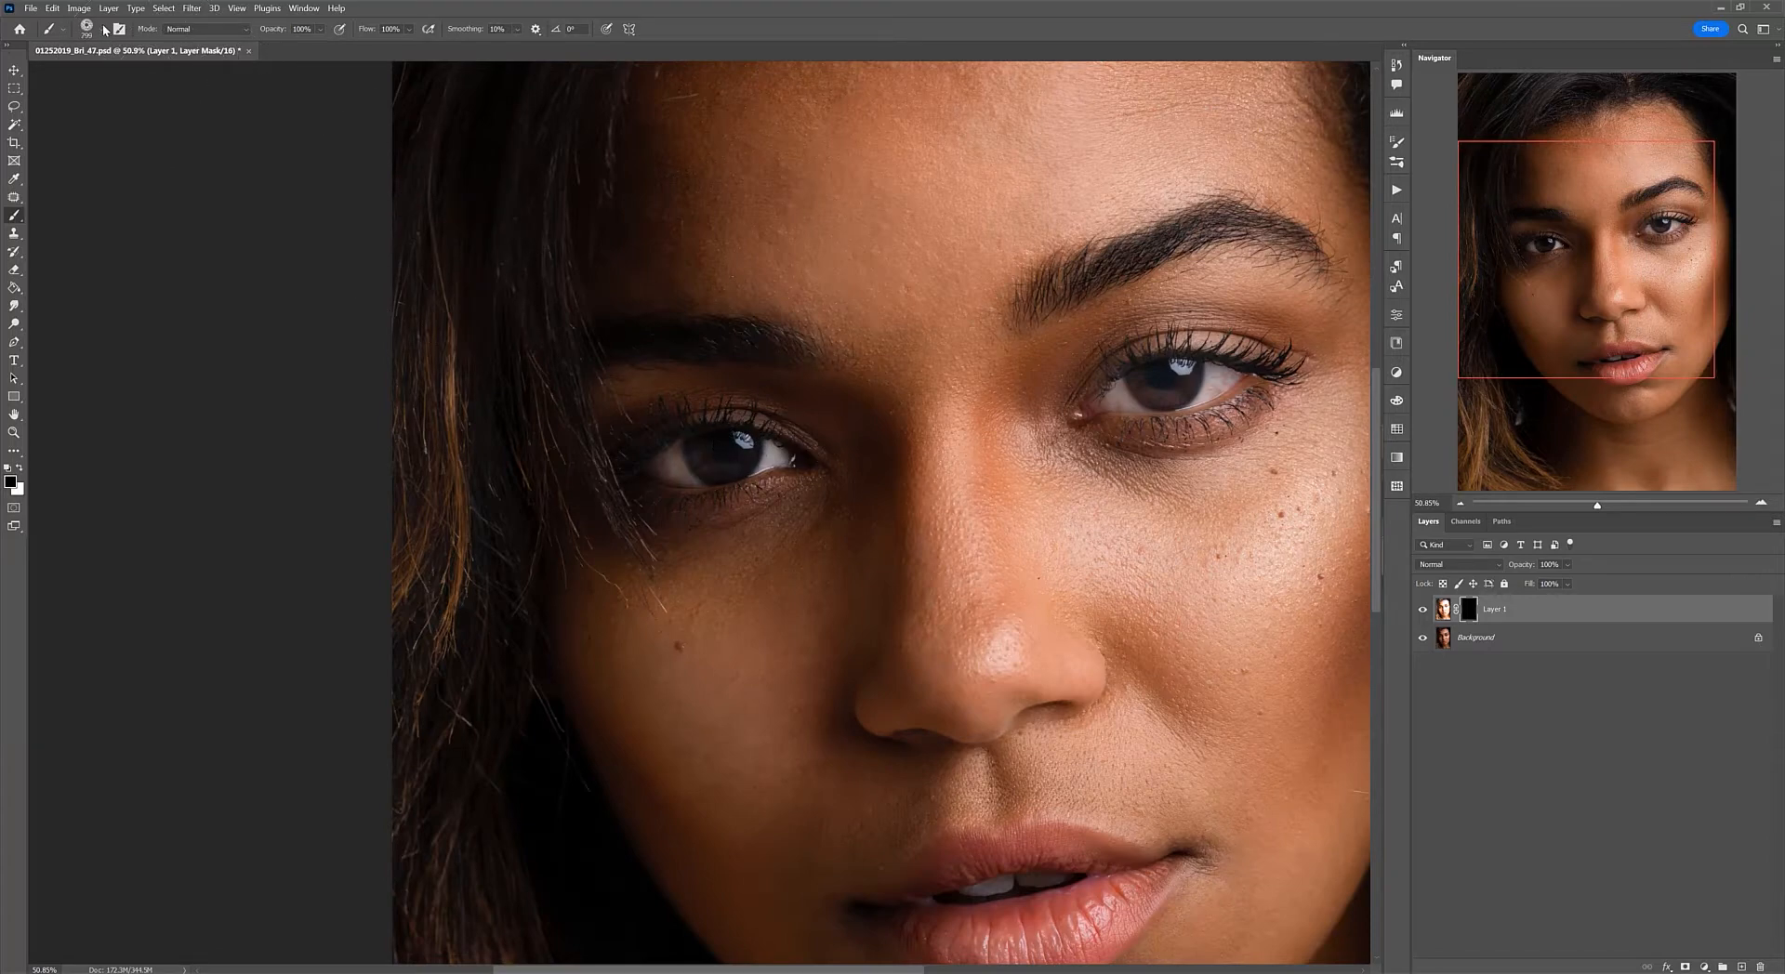
right_click(162, 116)
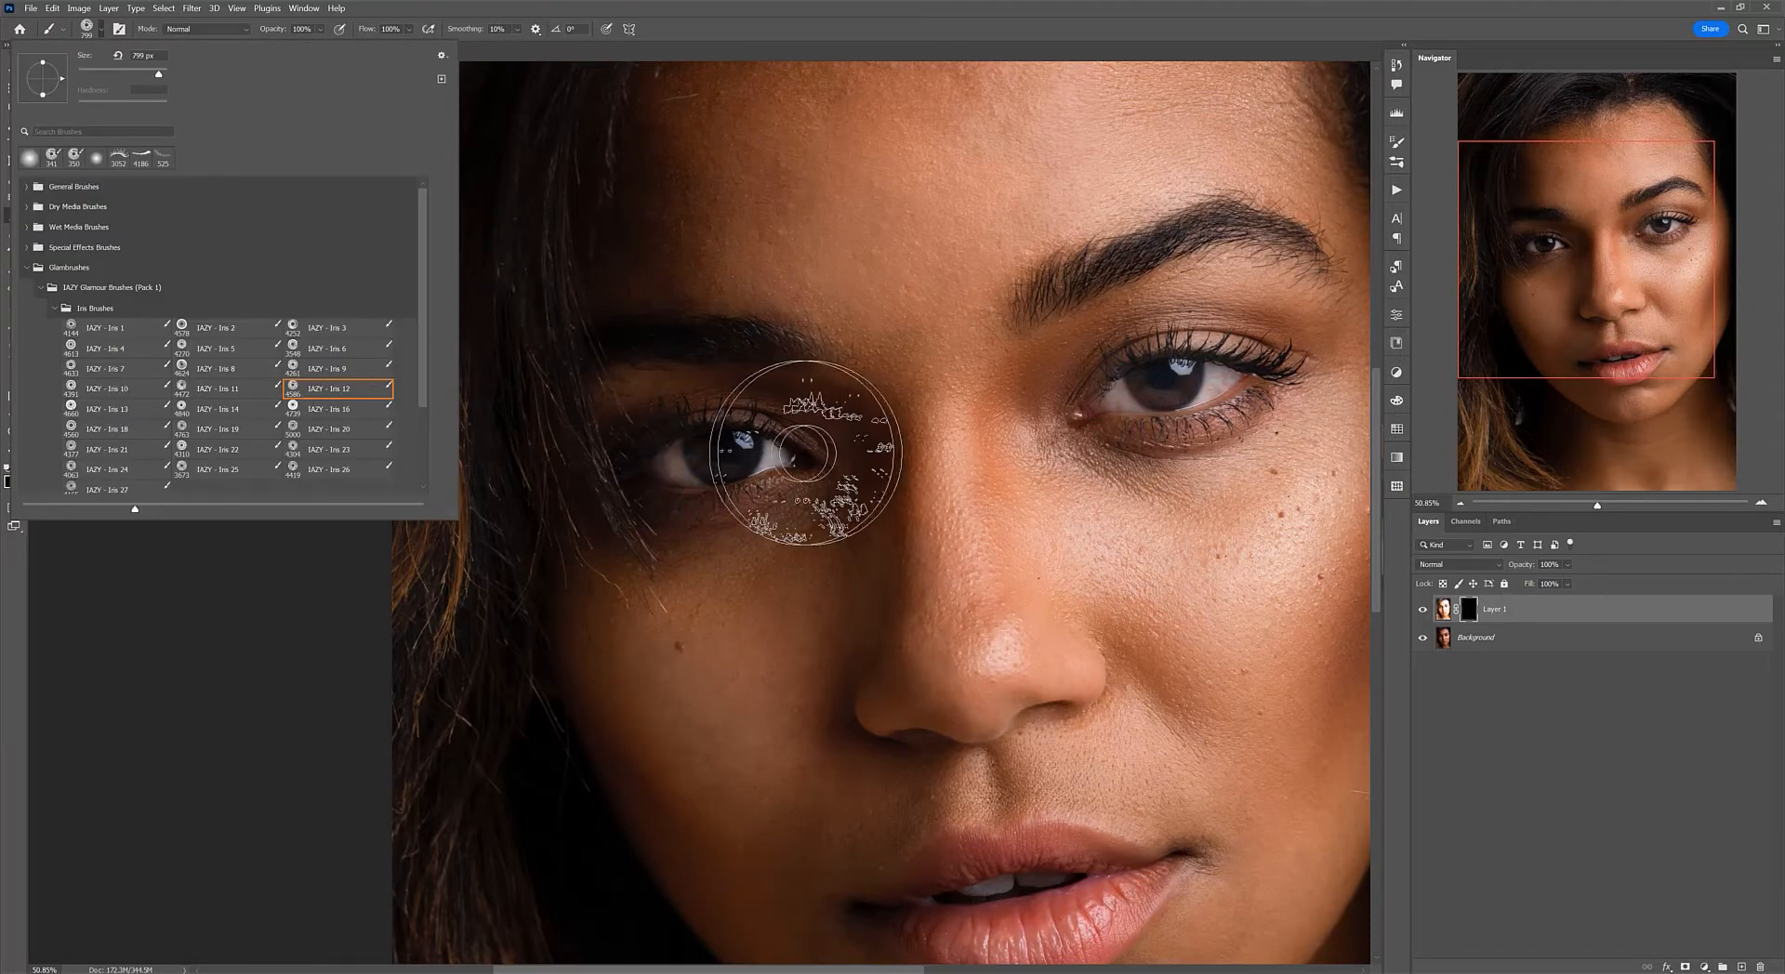
scroll(796, 436, "down", 2)
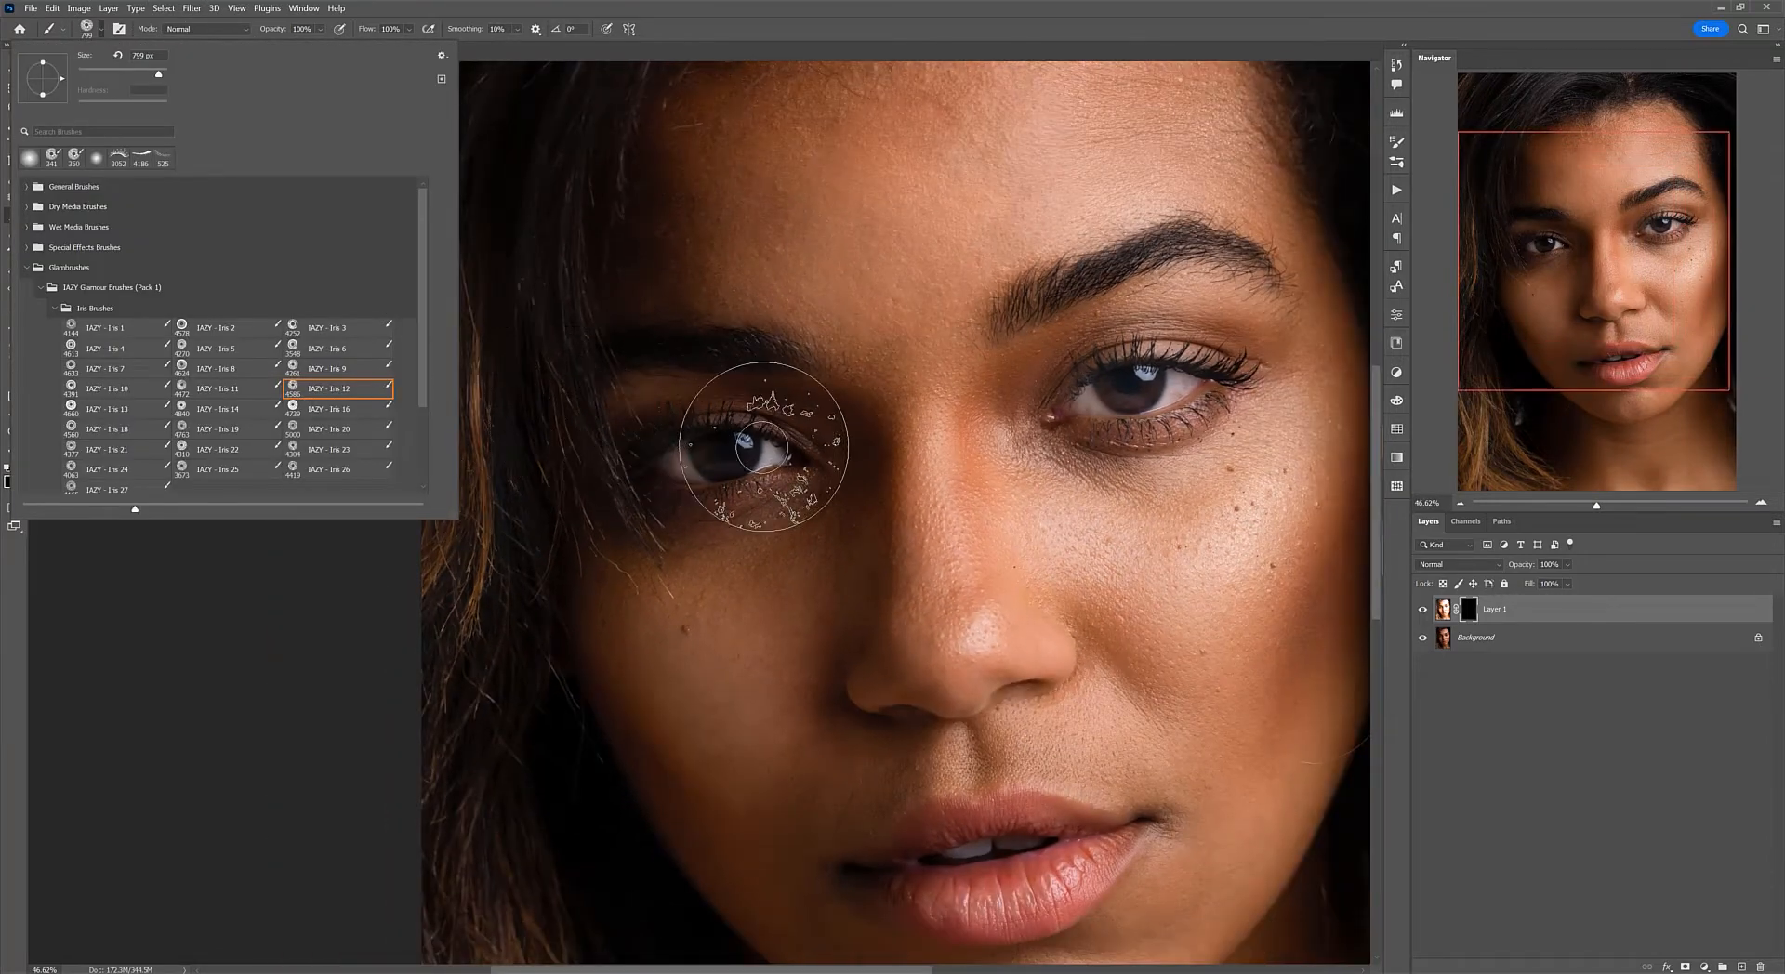
scroll(757, 538, "up", 4)
key("Escape")
Step: Resize the iris brush to 363 px and fit it over the iris of the shadowed eye
left_click_drag(1591, 290, 1648, 279)
scroll(291, 613, "up", 3)
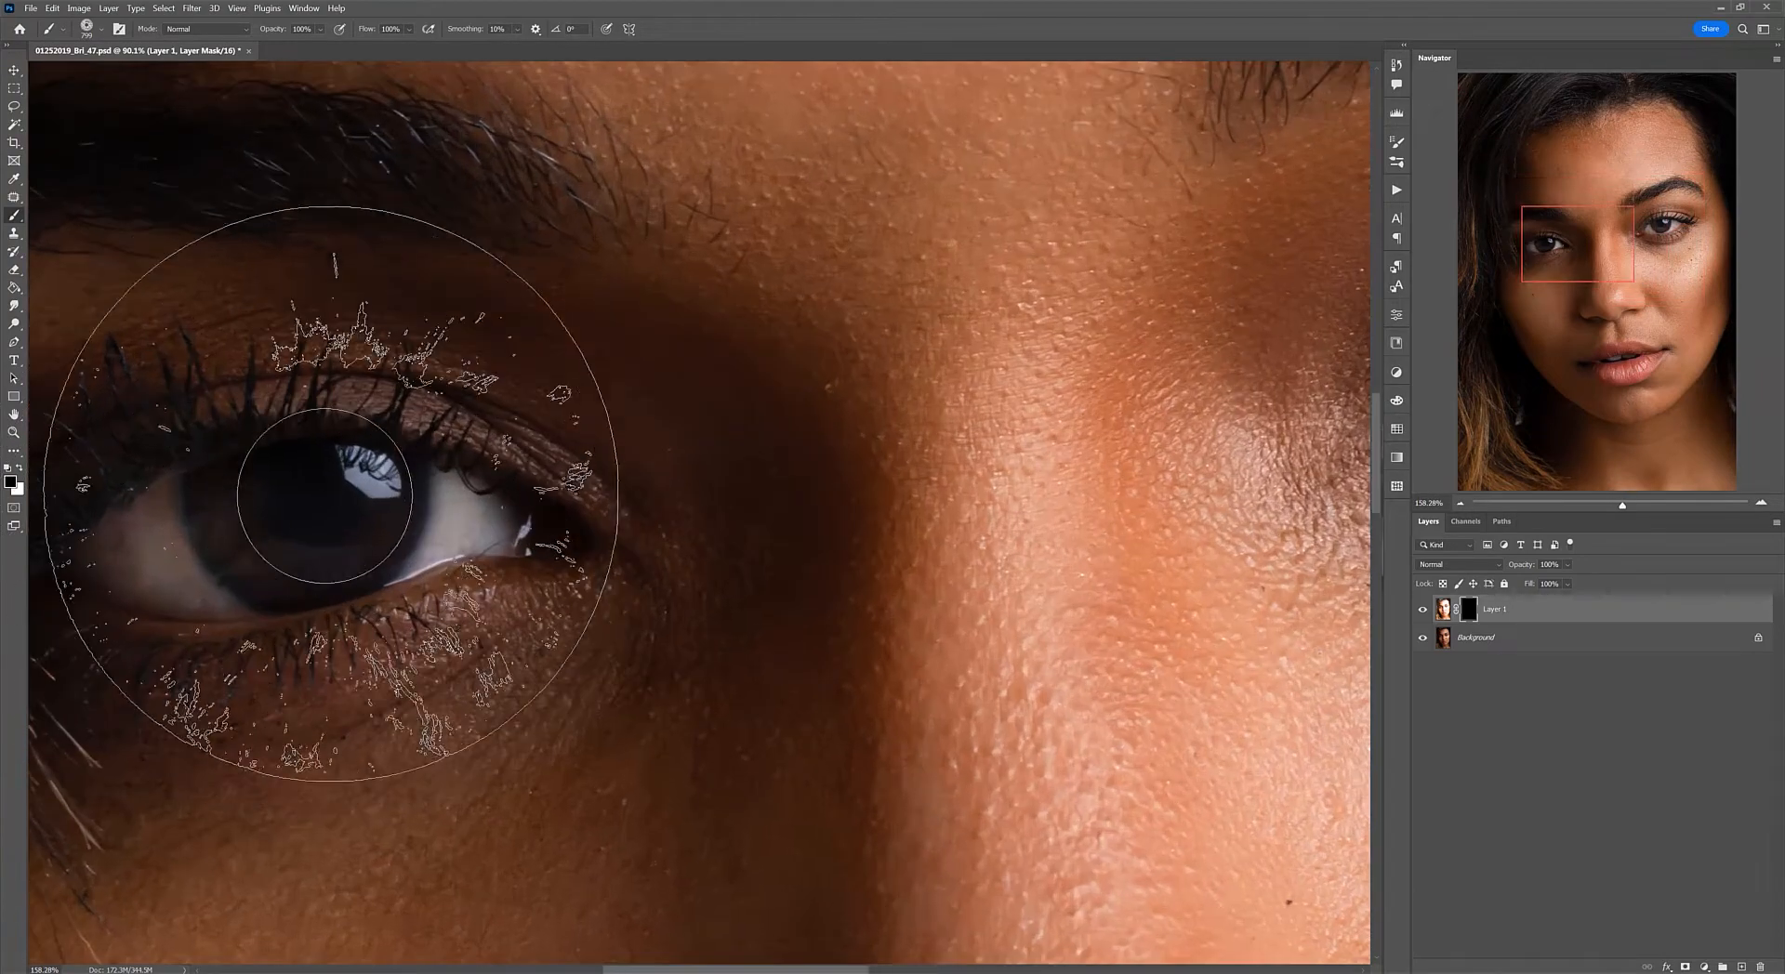
mouse_move(349, 461)
left_mouse_down()
mouse_move(568, 461)
mouse_move(663, 517)
mouse_move(669, 491)
mouse_move(482, 491)
left_mouse_up()
scroll(595, 507, "up", 1)
scroll(595, 507, "up", 5)
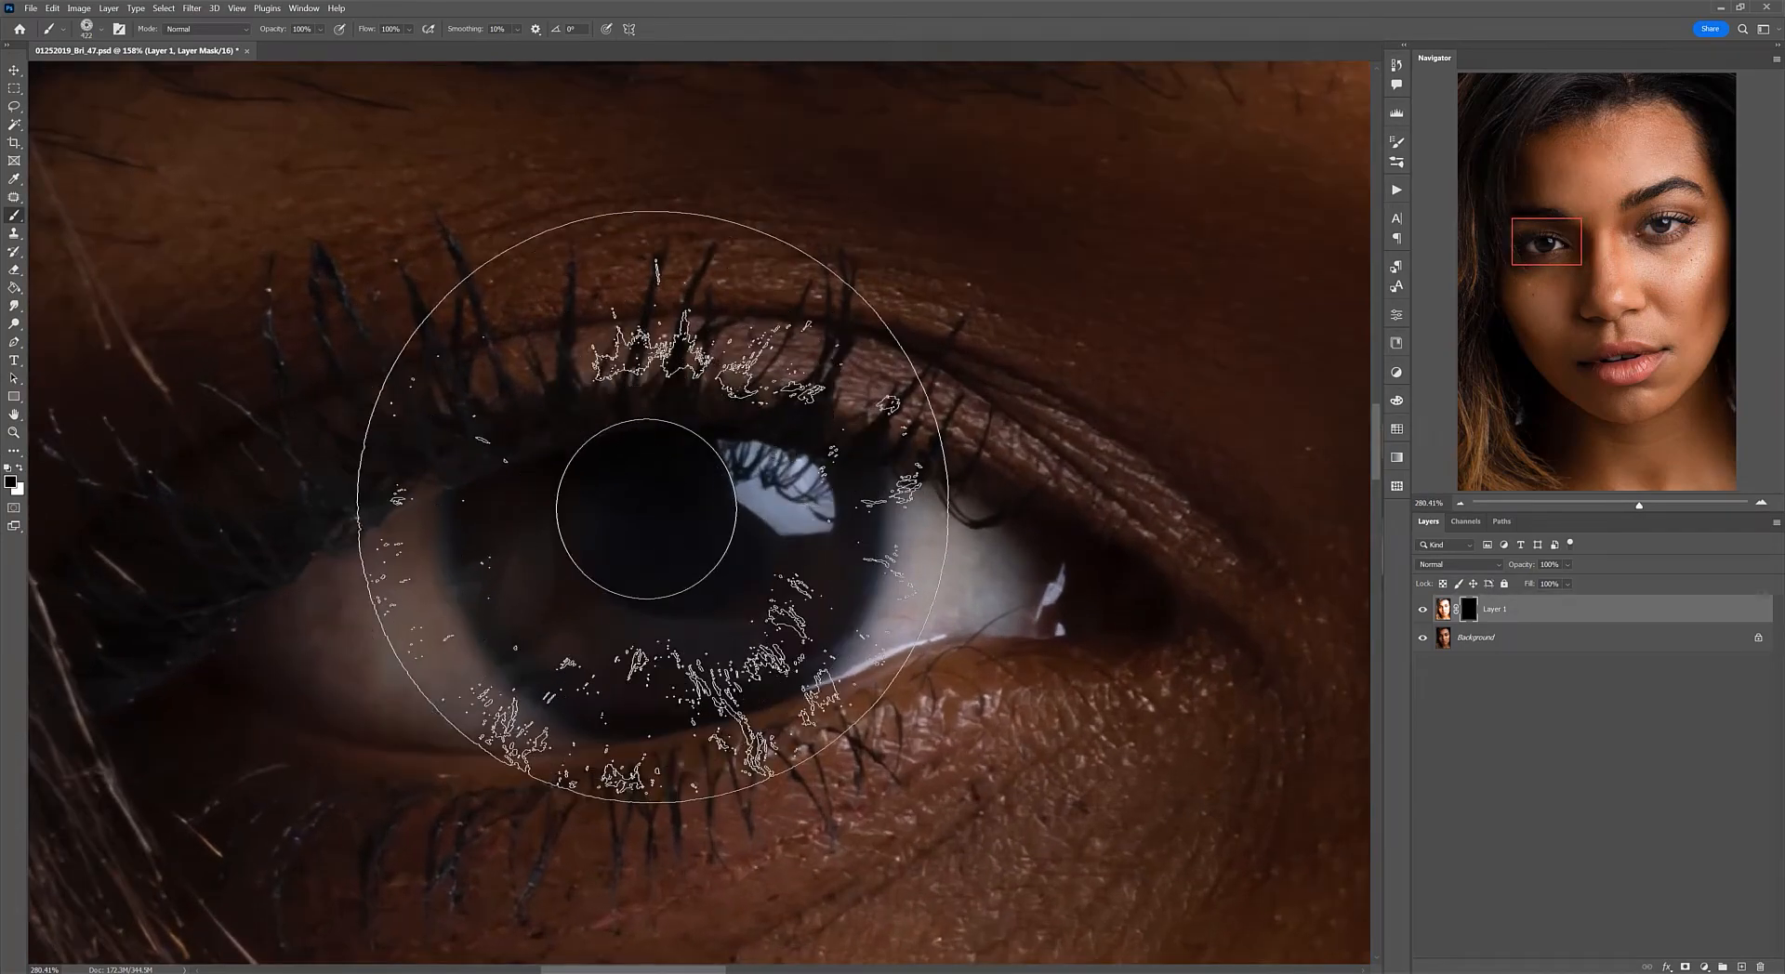
mouse_move(651, 506)
left_mouse_down()
mouse_move(519, 505)
mouse_move(586, 516)
left_mouse_up()
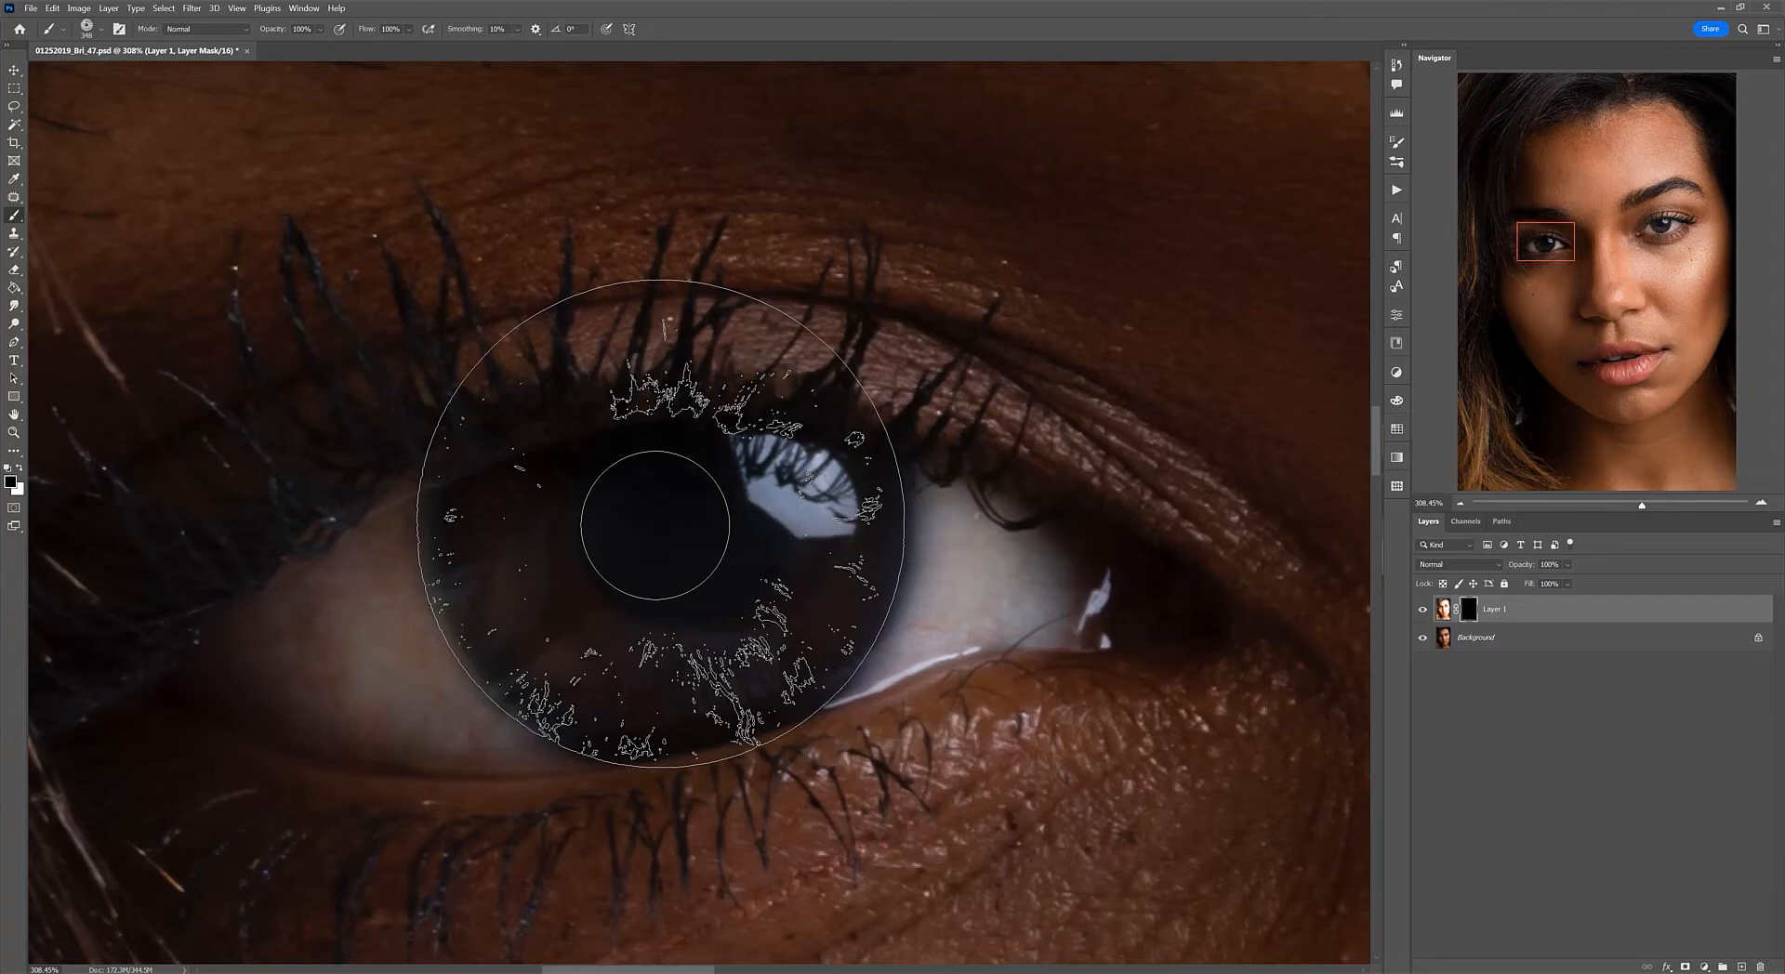
left_click_drag(661, 524, 671, 517)
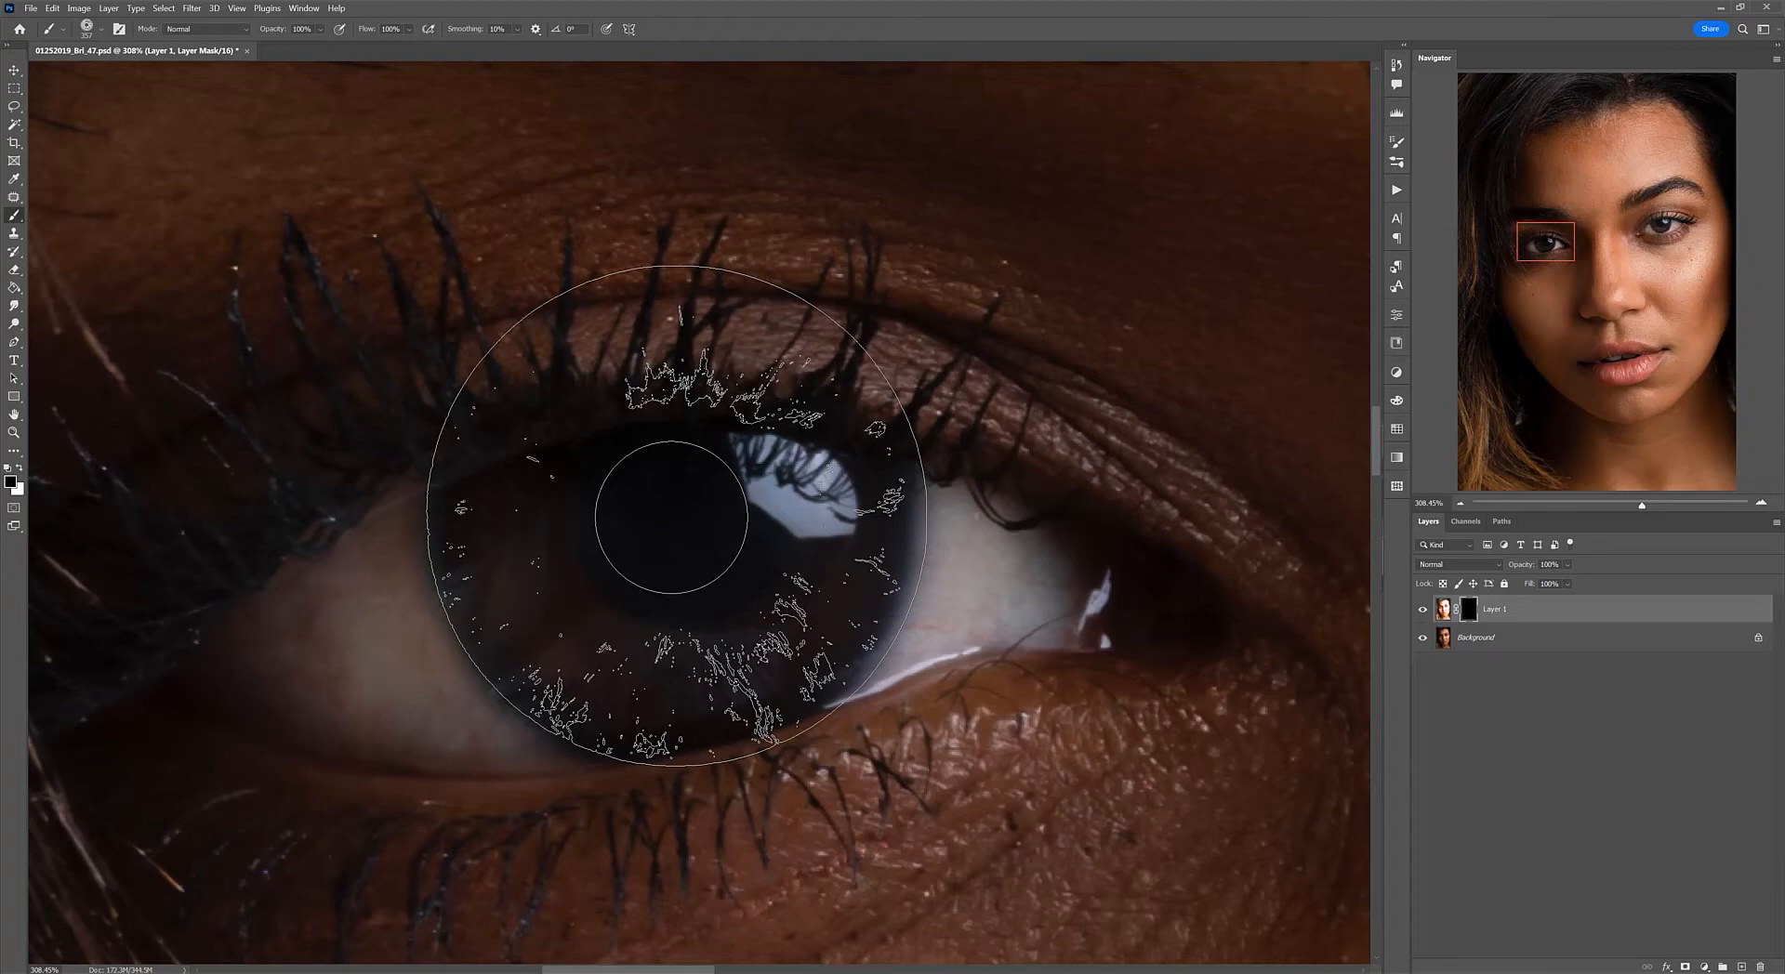
mouse_move(696, 513)
left_mouse_down()
mouse_move(543, 515)
mouse_move(712, 512)
mouse_move(613, 513)
mouse_move(695, 513)
mouse_move(637, 518)
mouse_move(661, 523)
left_mouse_up()
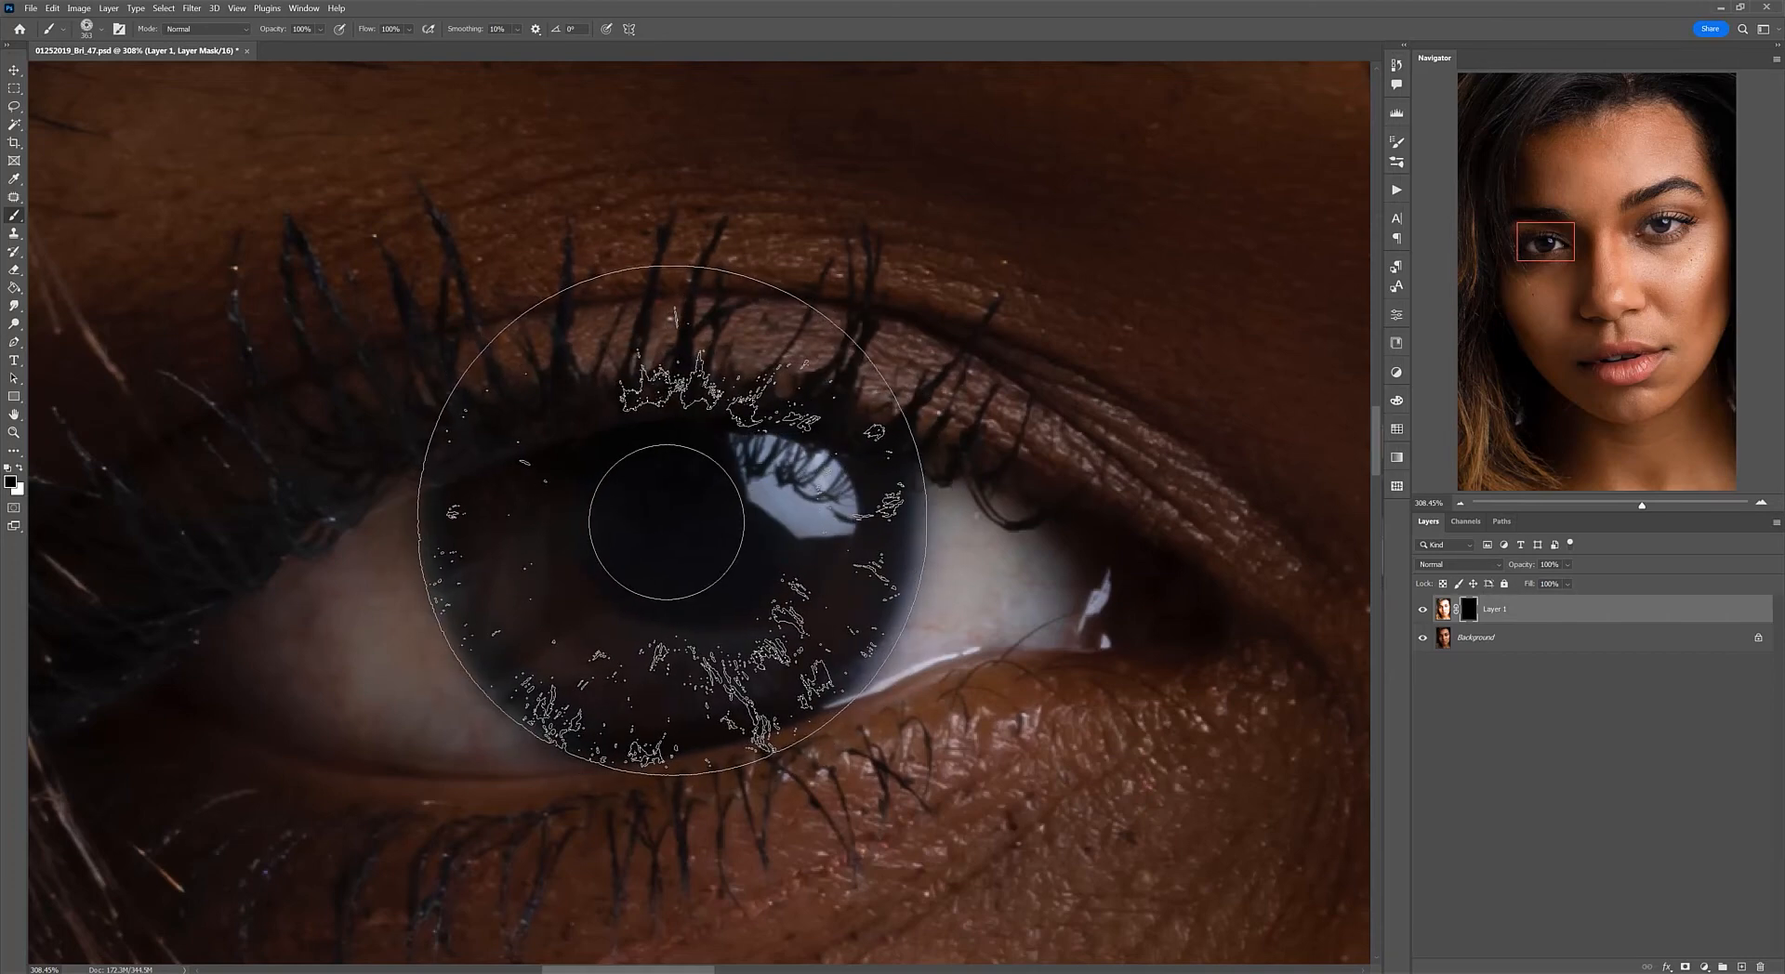
Step: Set the foreground colour to white and stamp the iris brush once on the mask over the shadowed eye's iris
key("ctrl+d")
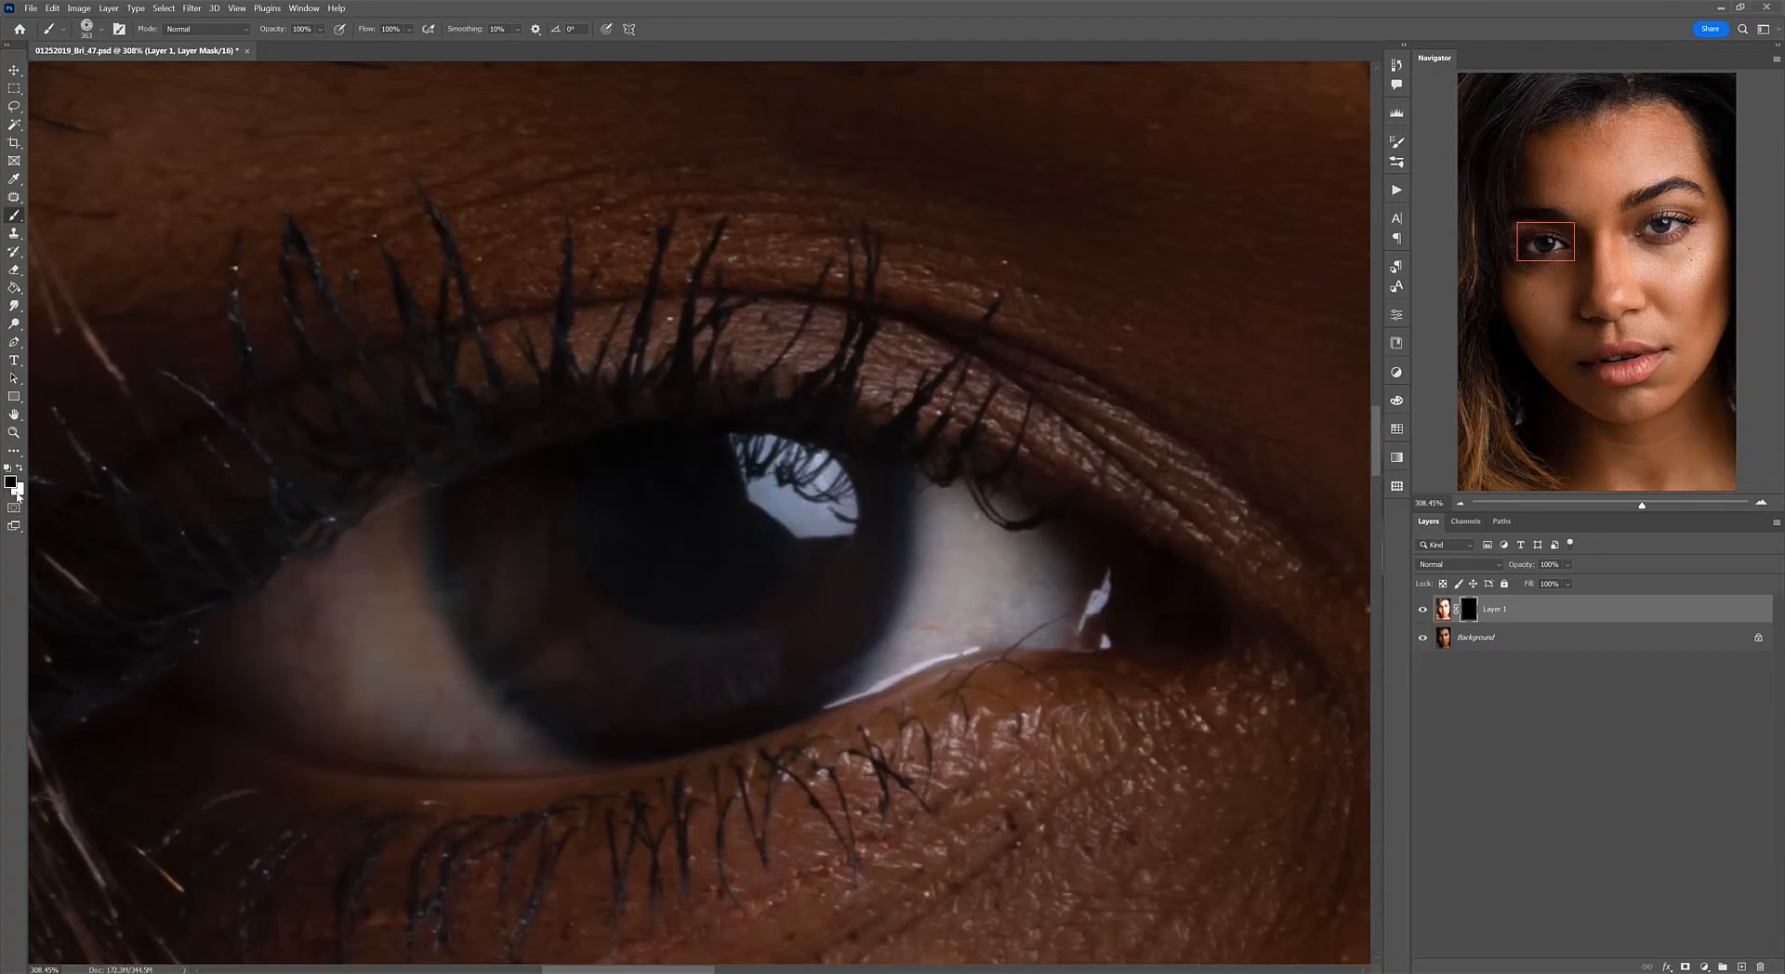
key("x")
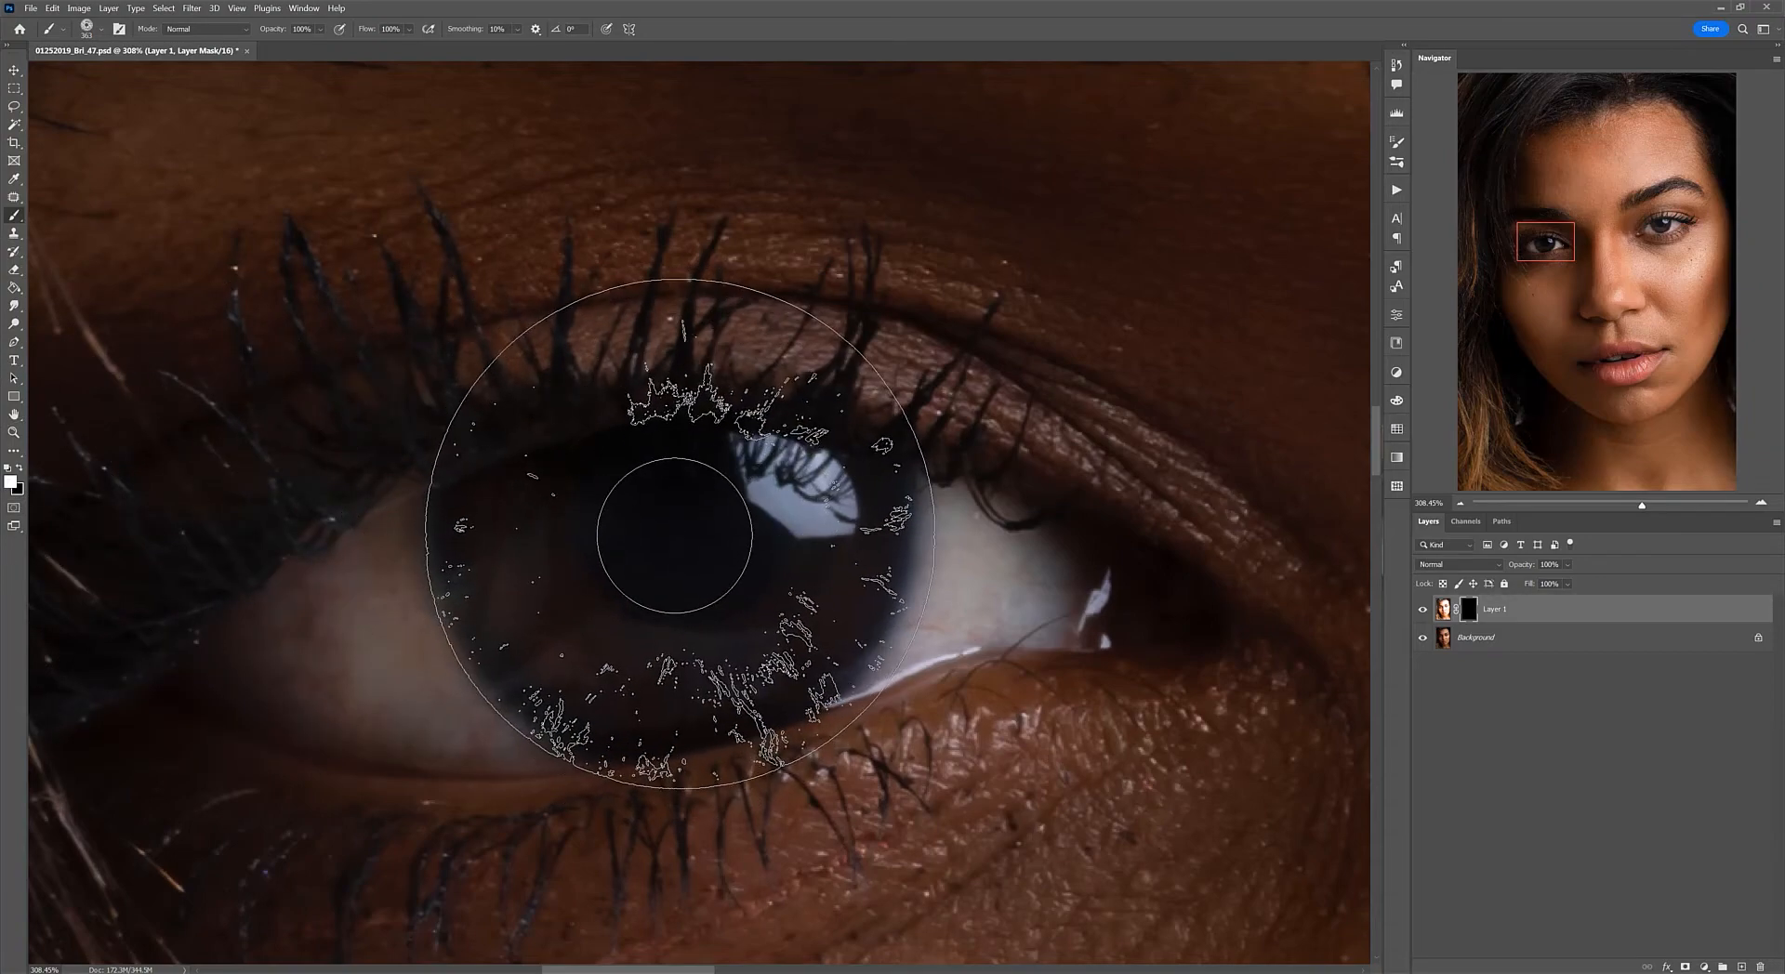
left_click(674, 535)
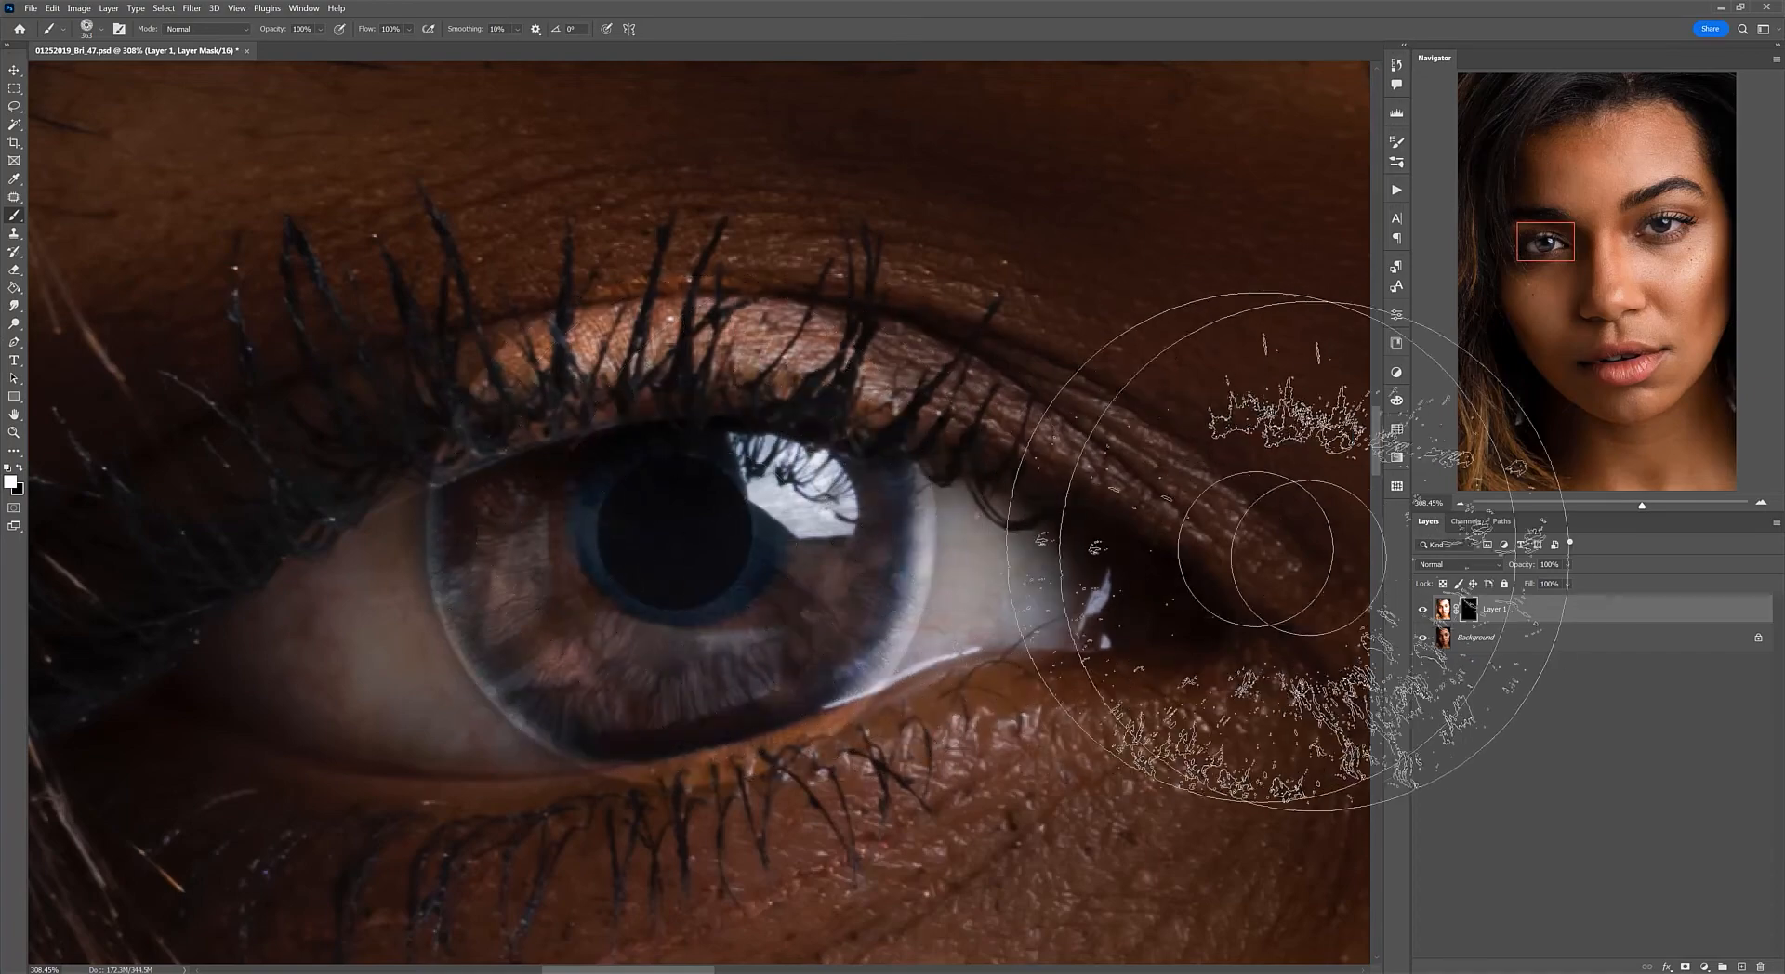
Step: Switch to a small soft round brush with black as foreground colour for cleaning the mask around the shadowed eye
scroll(1282, 553, "down", 10)
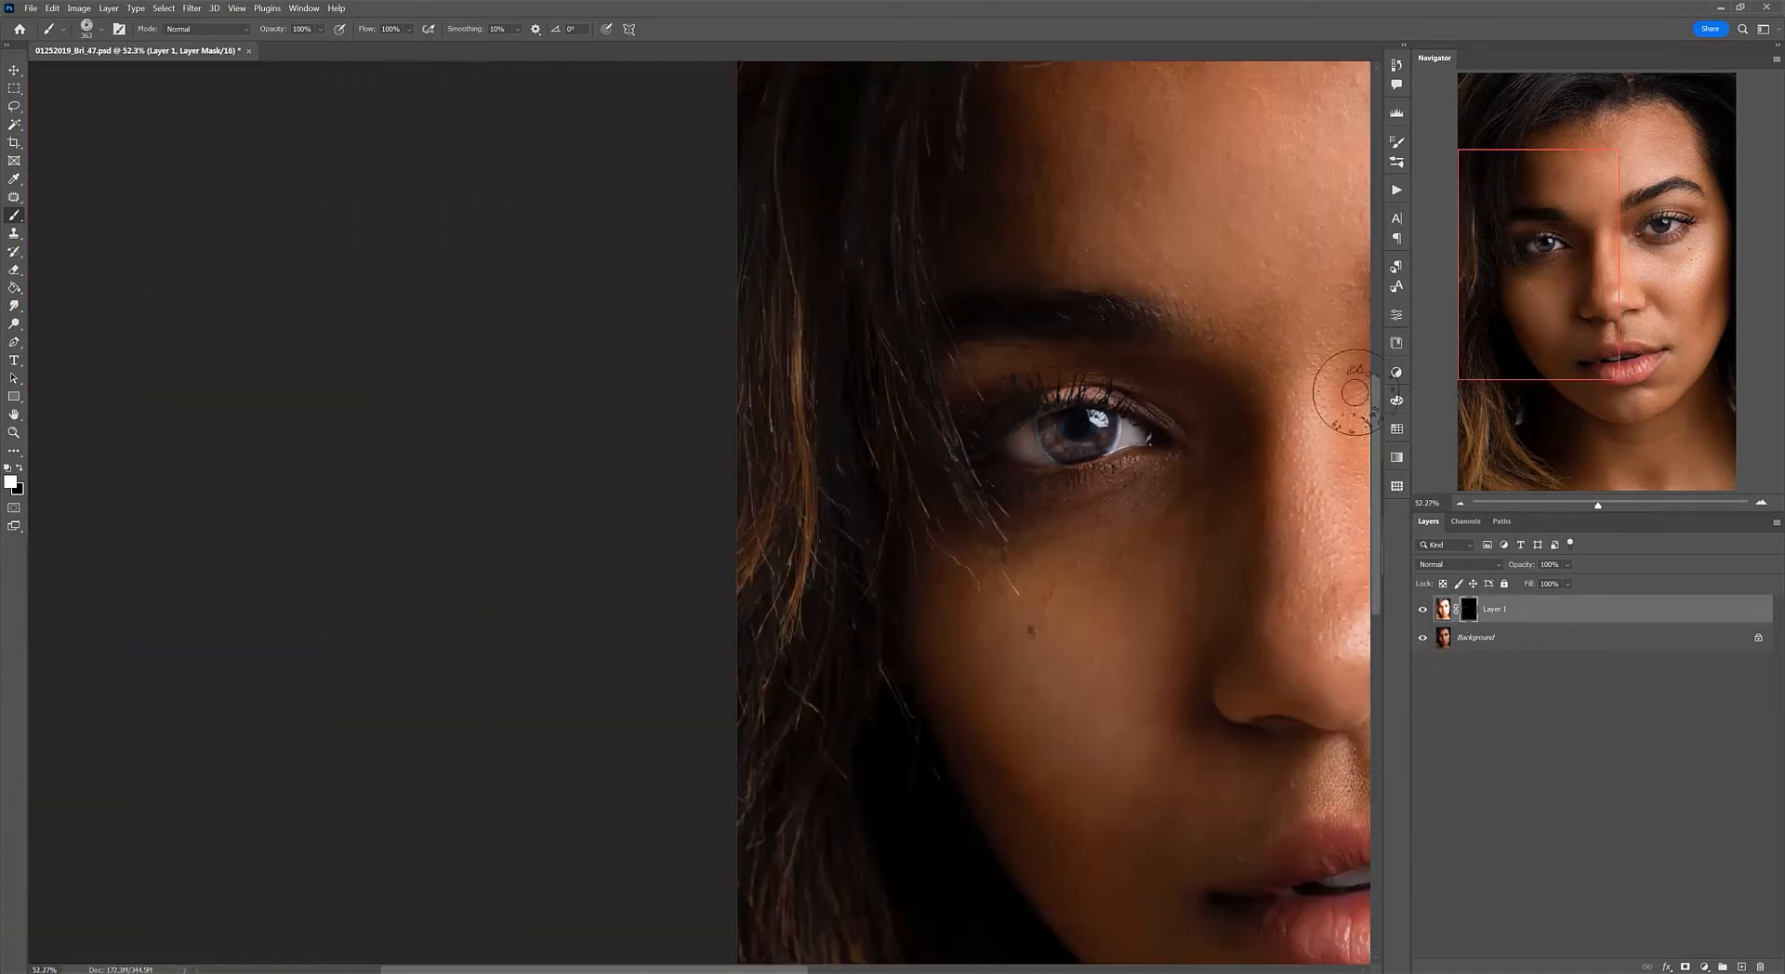
scroll(1162, 376, "up", 10)
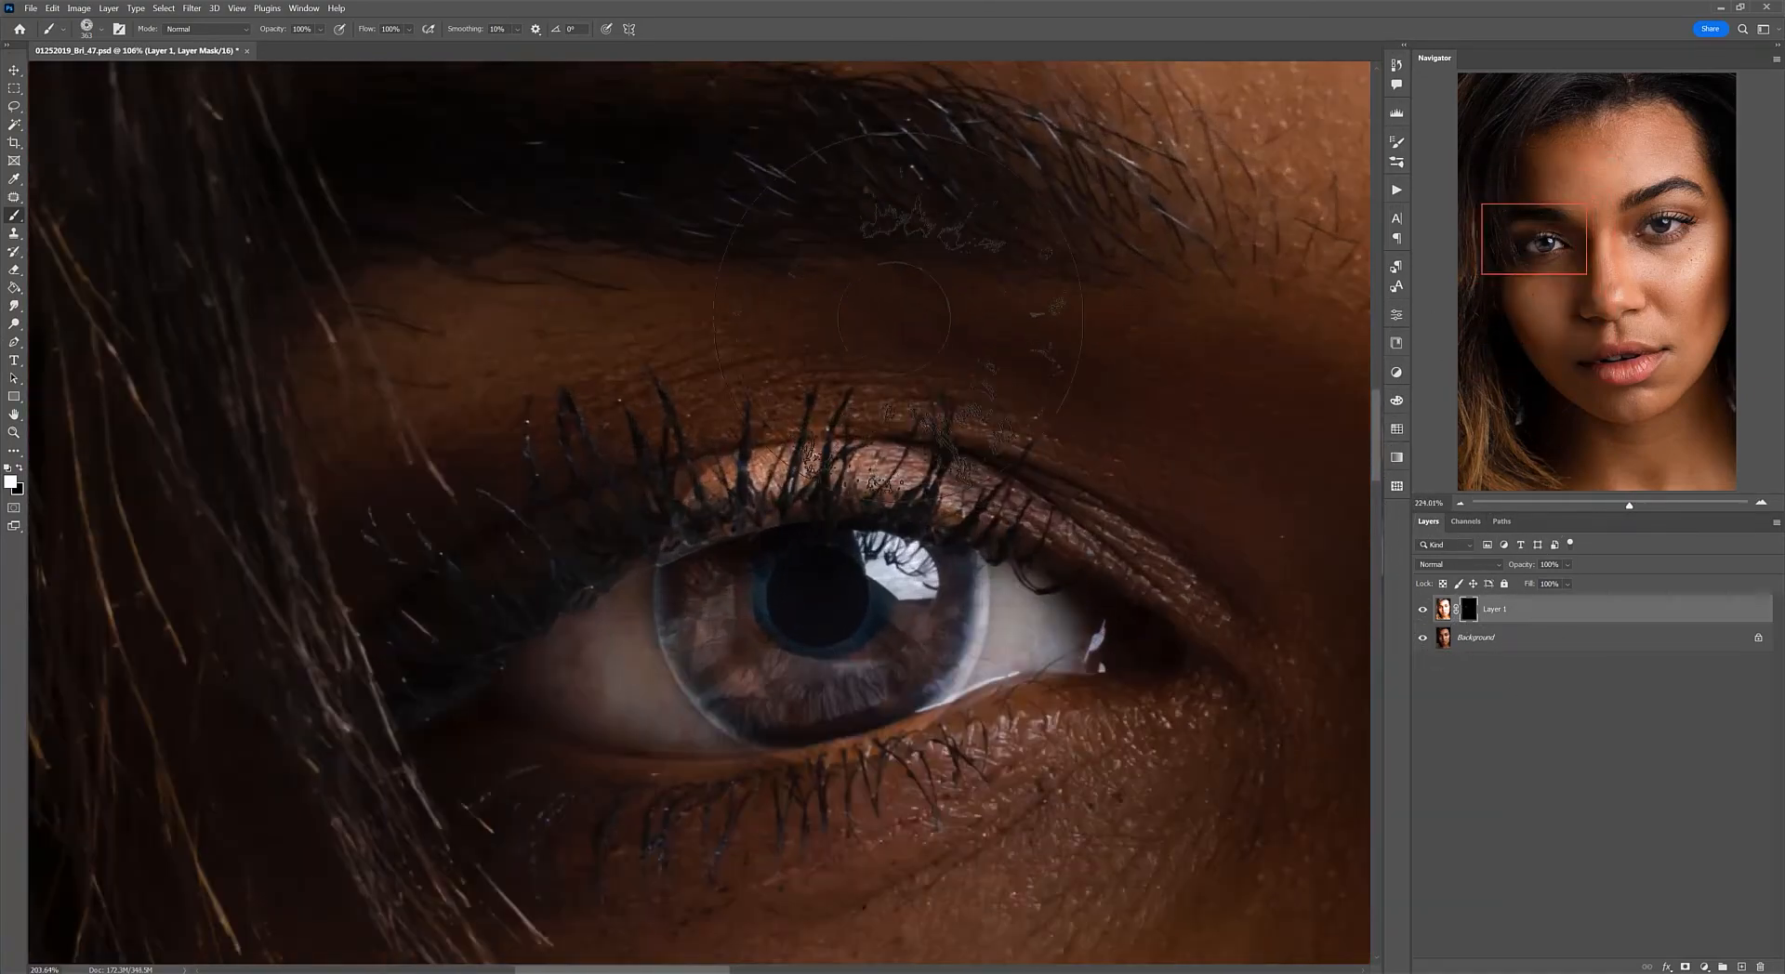
scroll(894, 318, "up", 1)
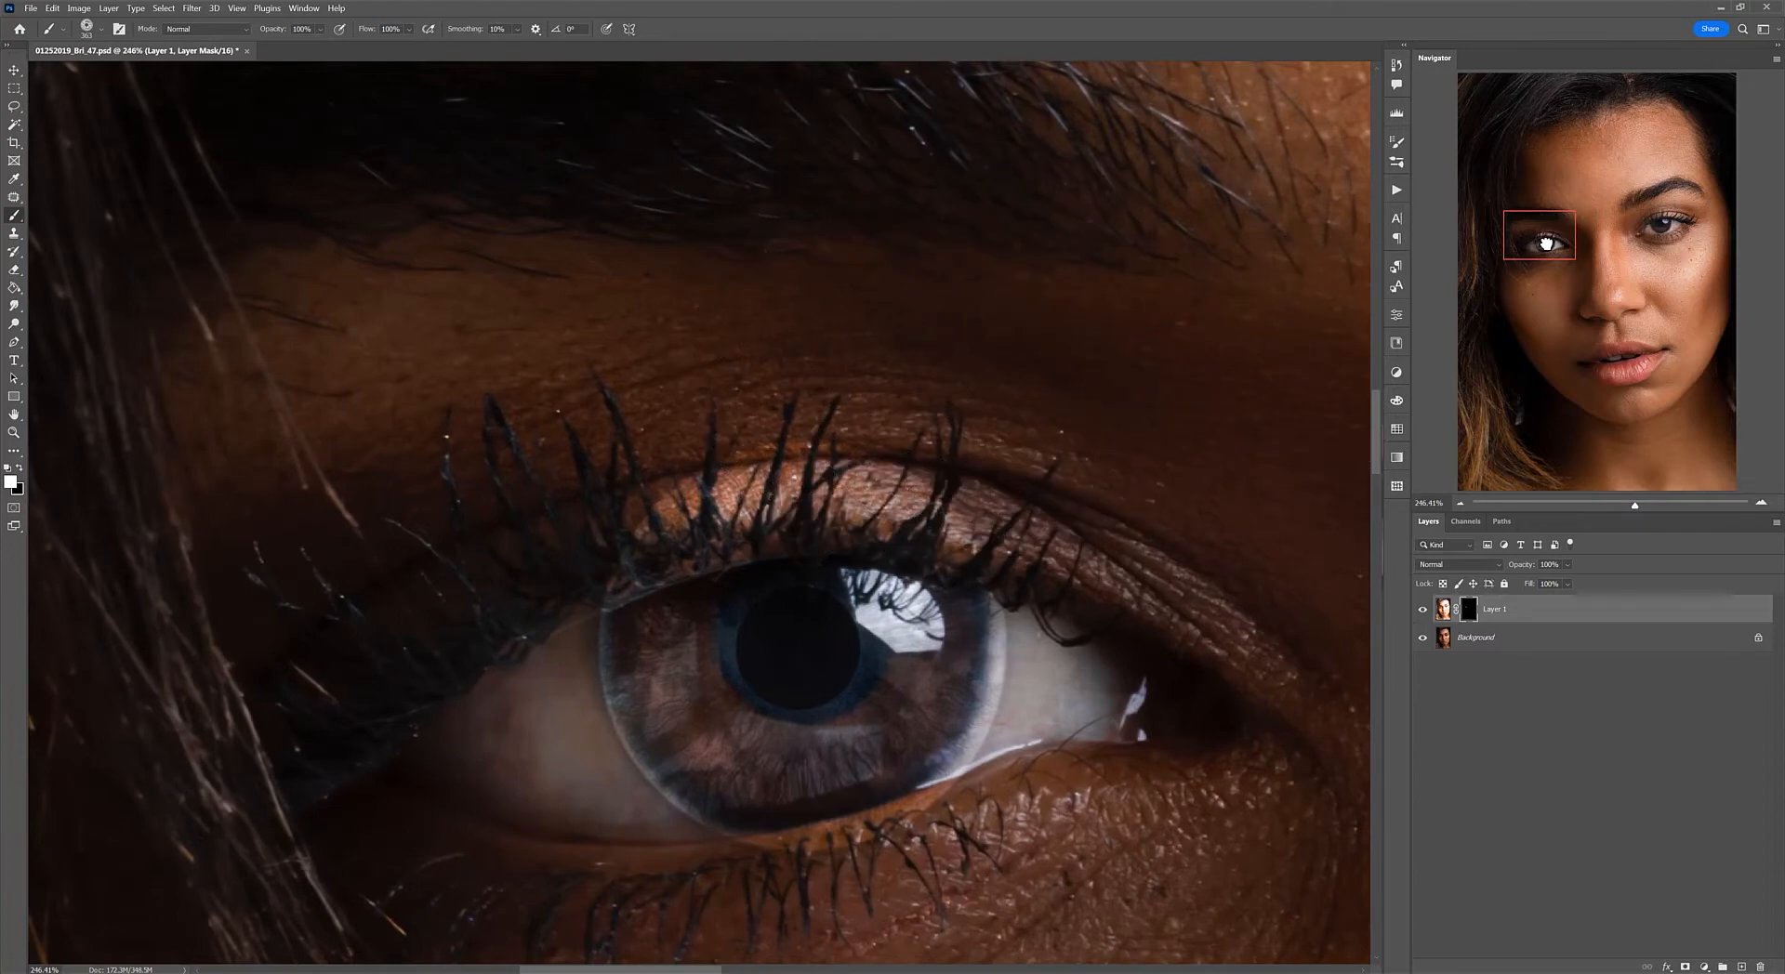
left_click_drag(1546, 244, 1542, 251)
left_click(102, 29)
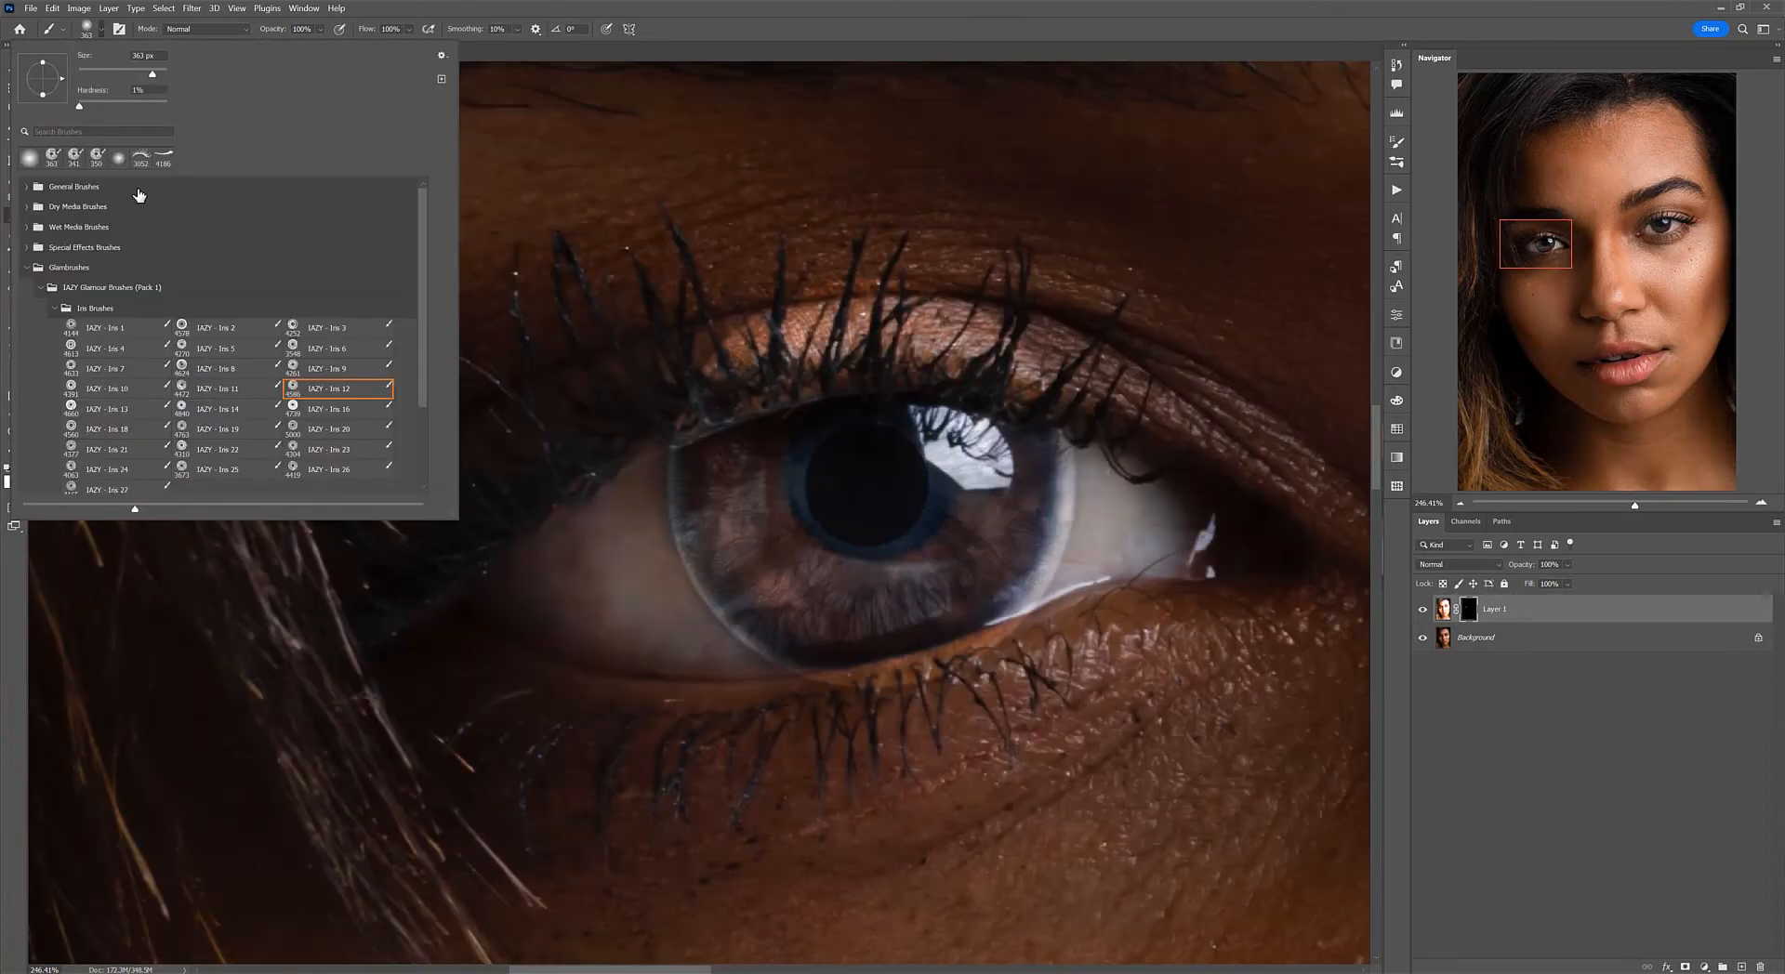
key("Escape")
scroll(1057, 502, "up", 2)
left_click_drag(1060, 516, 746, 512)
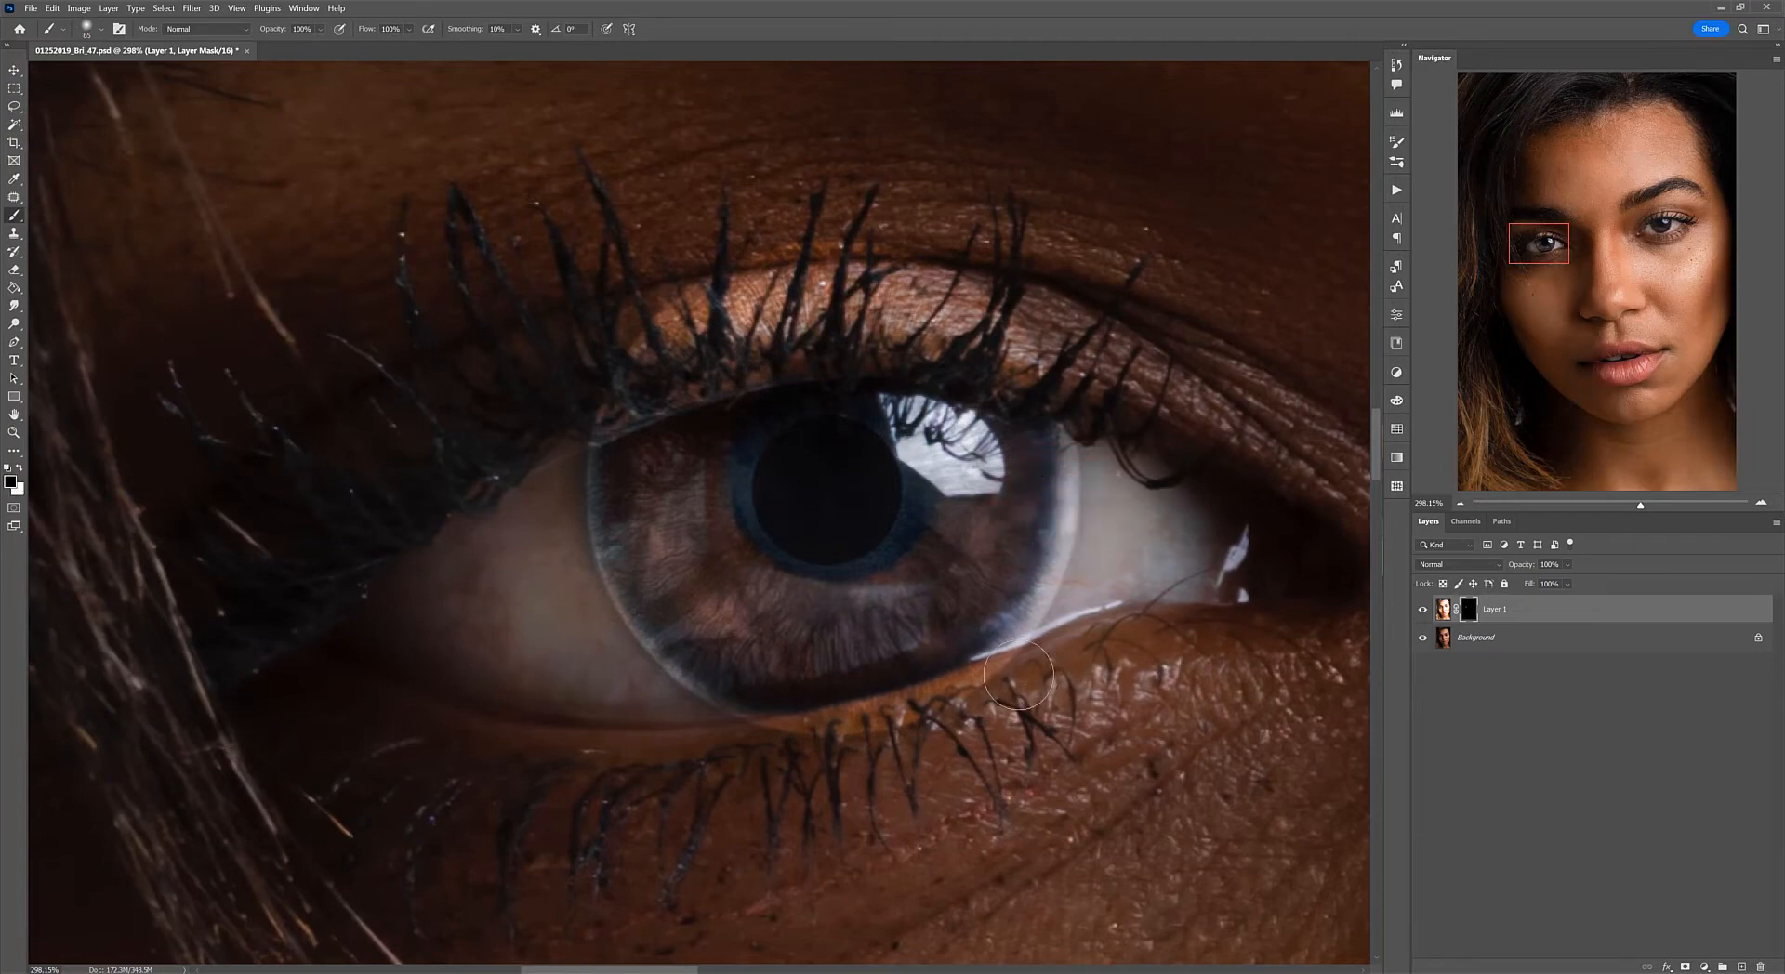
Step: Paint black on the mask to remove the effect from the white of the eye, the eyelid and the pupil
mouse_move(1090, 565)
left_mouse_down()
mouse_move(1110, 444)
mouse_move(1086, 445)
mouse_move(1105, 508)
left_mouse_up()
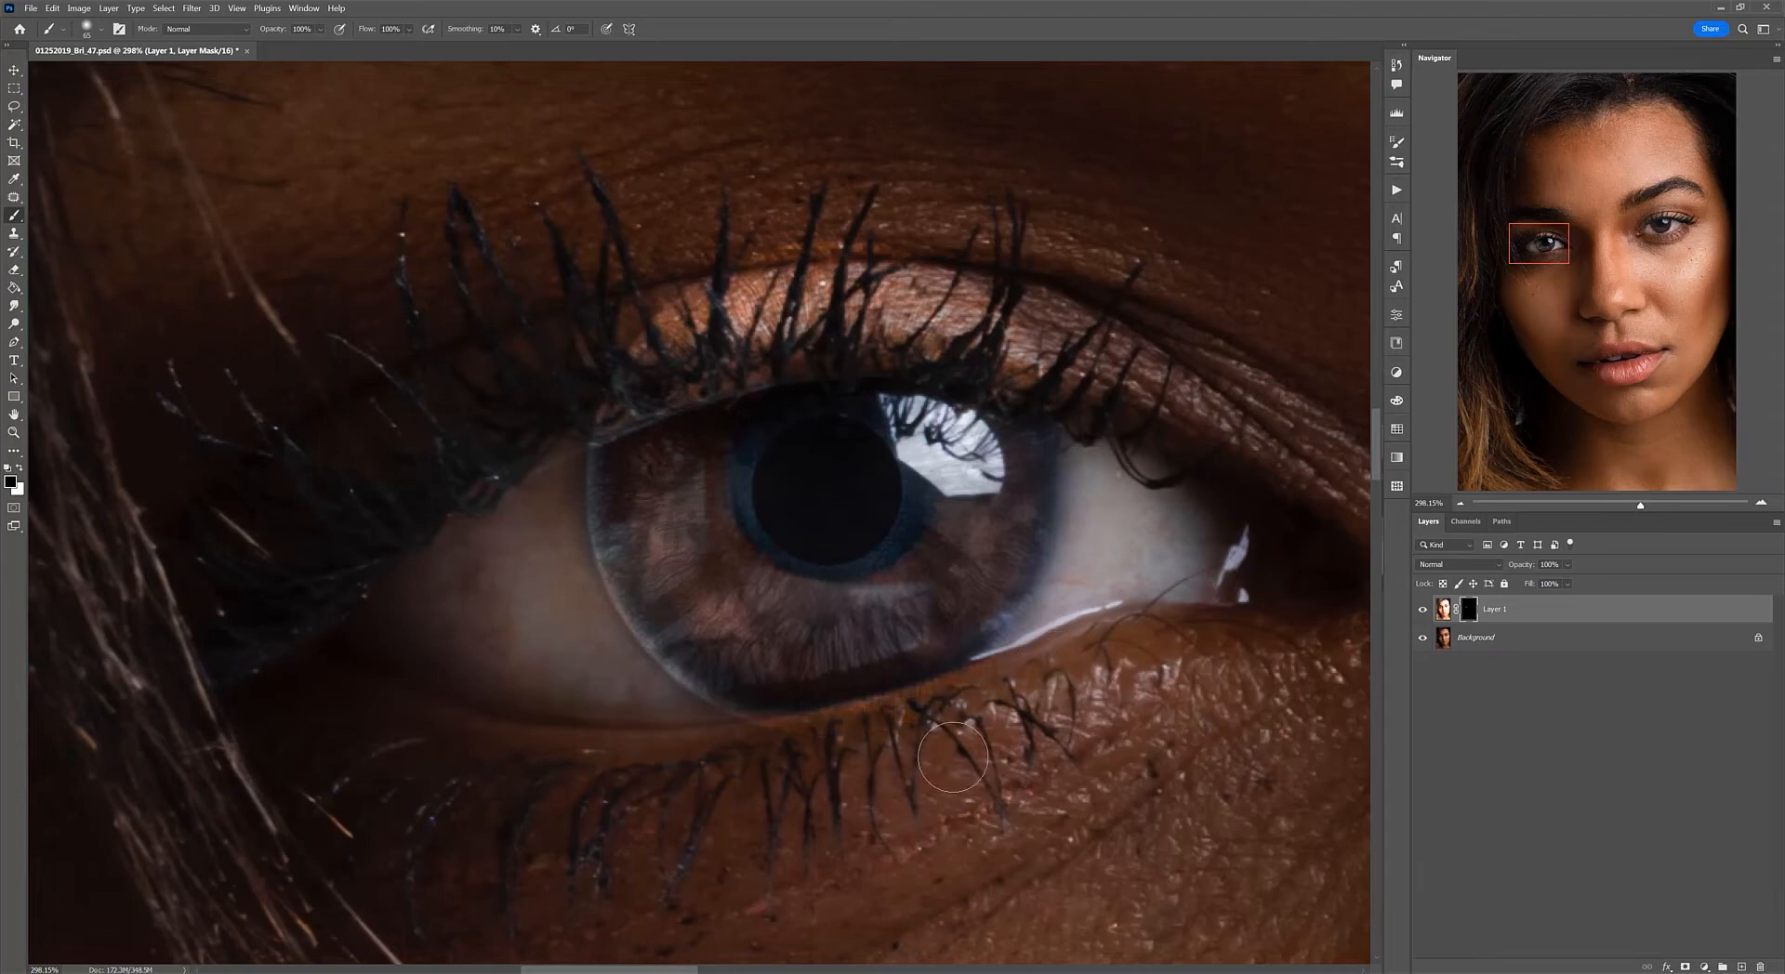
mouse_move(550, 578)
left_mouse_down()
mouse_move(597, 677)
mouse_move(518, 518)
mouse_move(686, 717)
left_mouse_up()
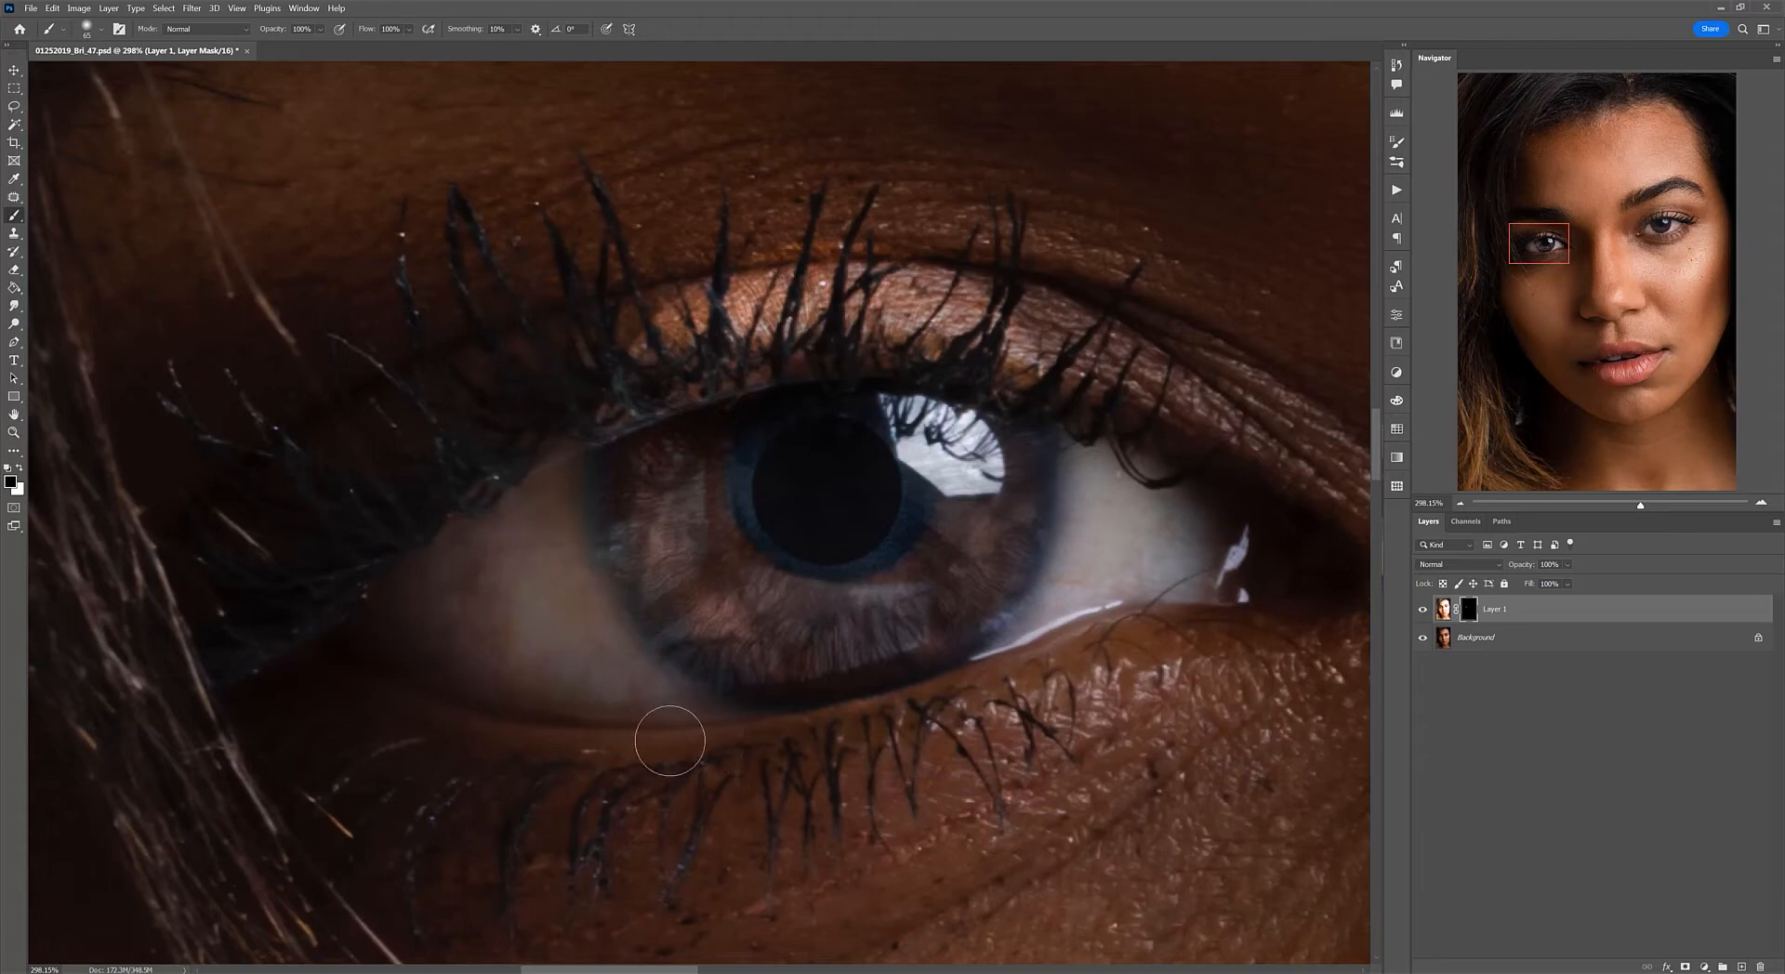
mouse_move(1078, 333)
left_mouse_down()
mouse_move(1104, 278)
mouse_move(630, 294)
mouse_move(741, 335)
mouse_move(908, 345)
mouse_move(893, 324)
mouse_move(591, 394)
mouse_move(669, 344)
mouse_move(638, 355)
mouse_move(880, 295)
mouse_move(1052, 323)
mouse_move(1213, 432)
left_mouse_up()
scroll(1208, 697, "up", 3)
mouse_move(856, 531)
left_mouse_down()
mouse_move(752, 534)
mouse_move(725, 510)
mouse_move(729, 486)
mouse_move(733, 517)
mouse_move(833, 548)
mouse_move(879, 521)
mouse_move(840, 517)
mouse_move(792, 406)
mouse_move(705, 502)
mouse_move(733, 498)
mouse_move(765, 538)
mouse_move(725, 446)
mouse_move(729, 518)
left_mouse_up()
scroll(745, 502, "down", 4)
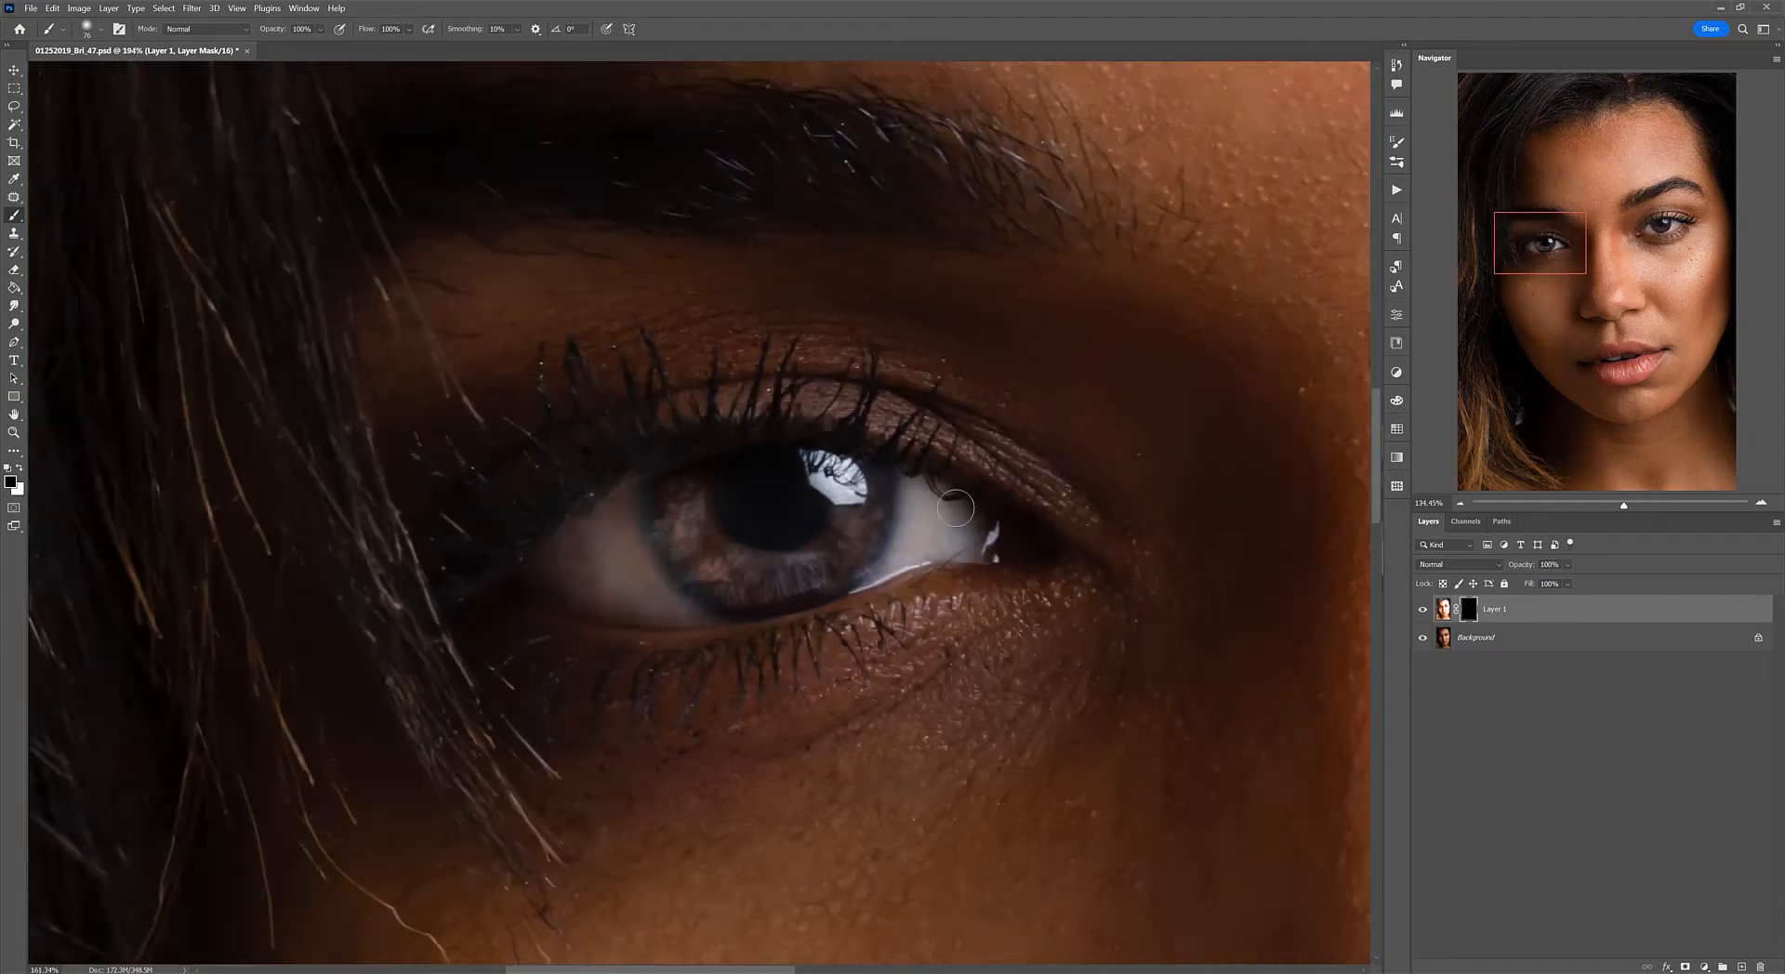
Step: Reveal the enhanced iris detail in the brightly lit eye through the layer mask, keeping the effect inside the iris
scroll(1060, 538, "down", 6)
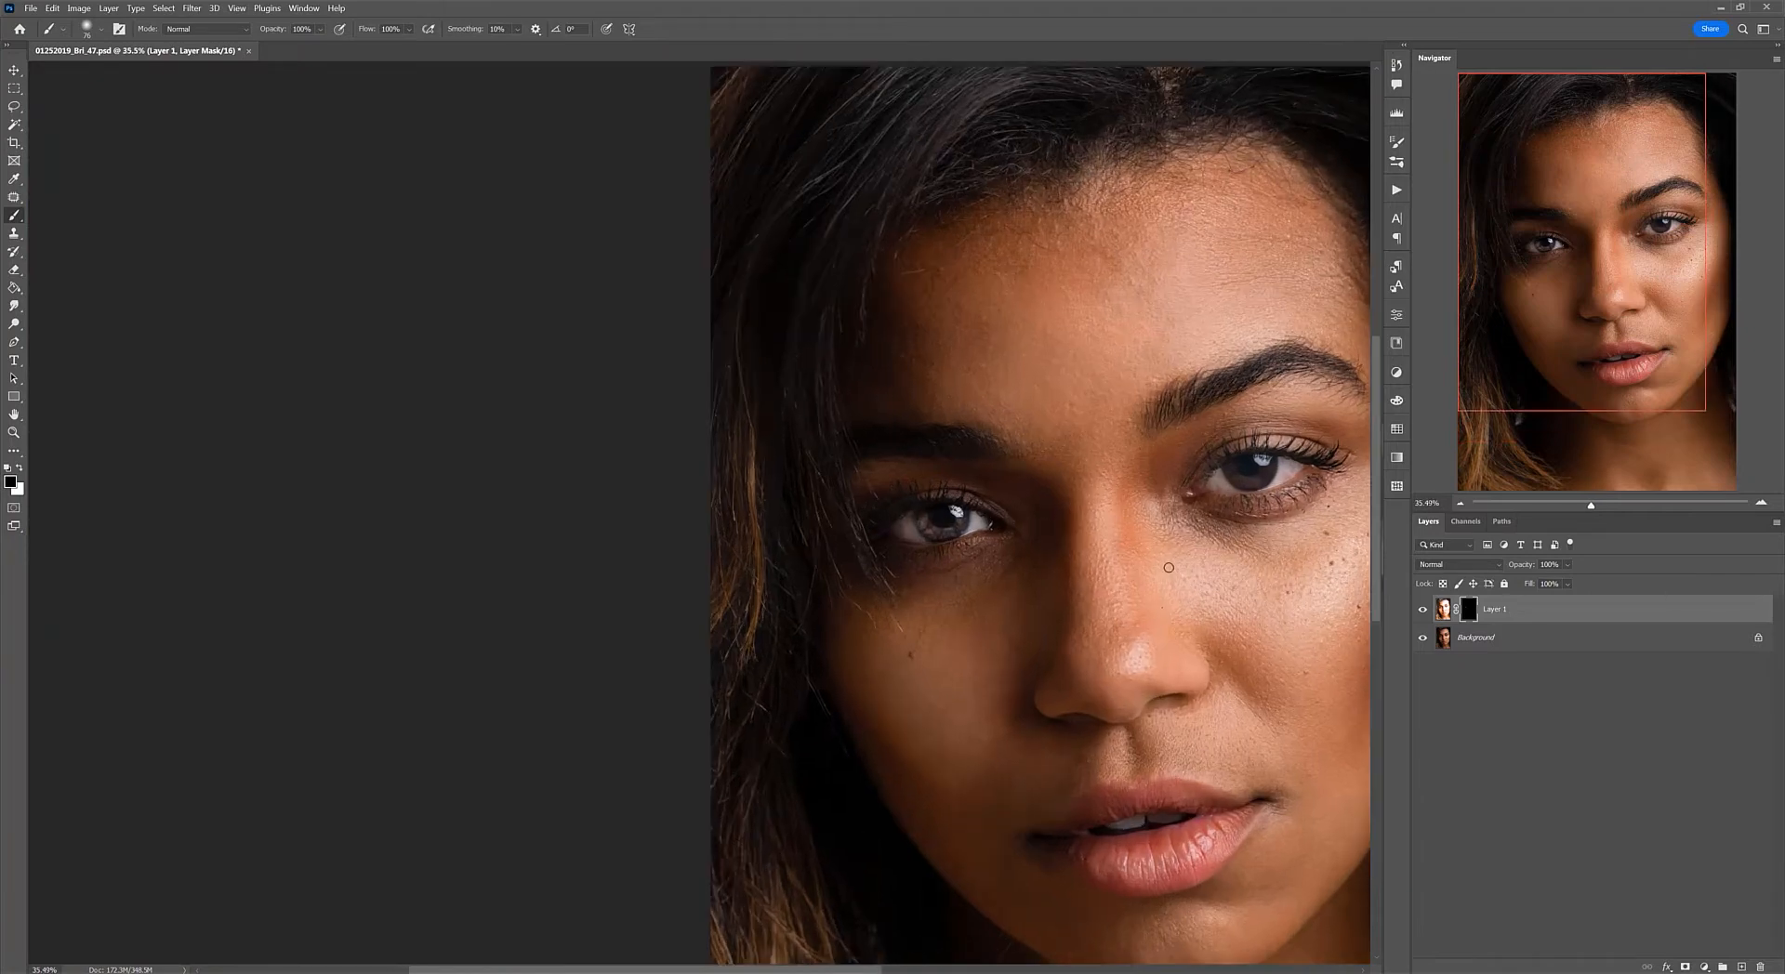
left_click_drag(1535, 272, 1567, 272)
scroll(552, 614, "up", 3)
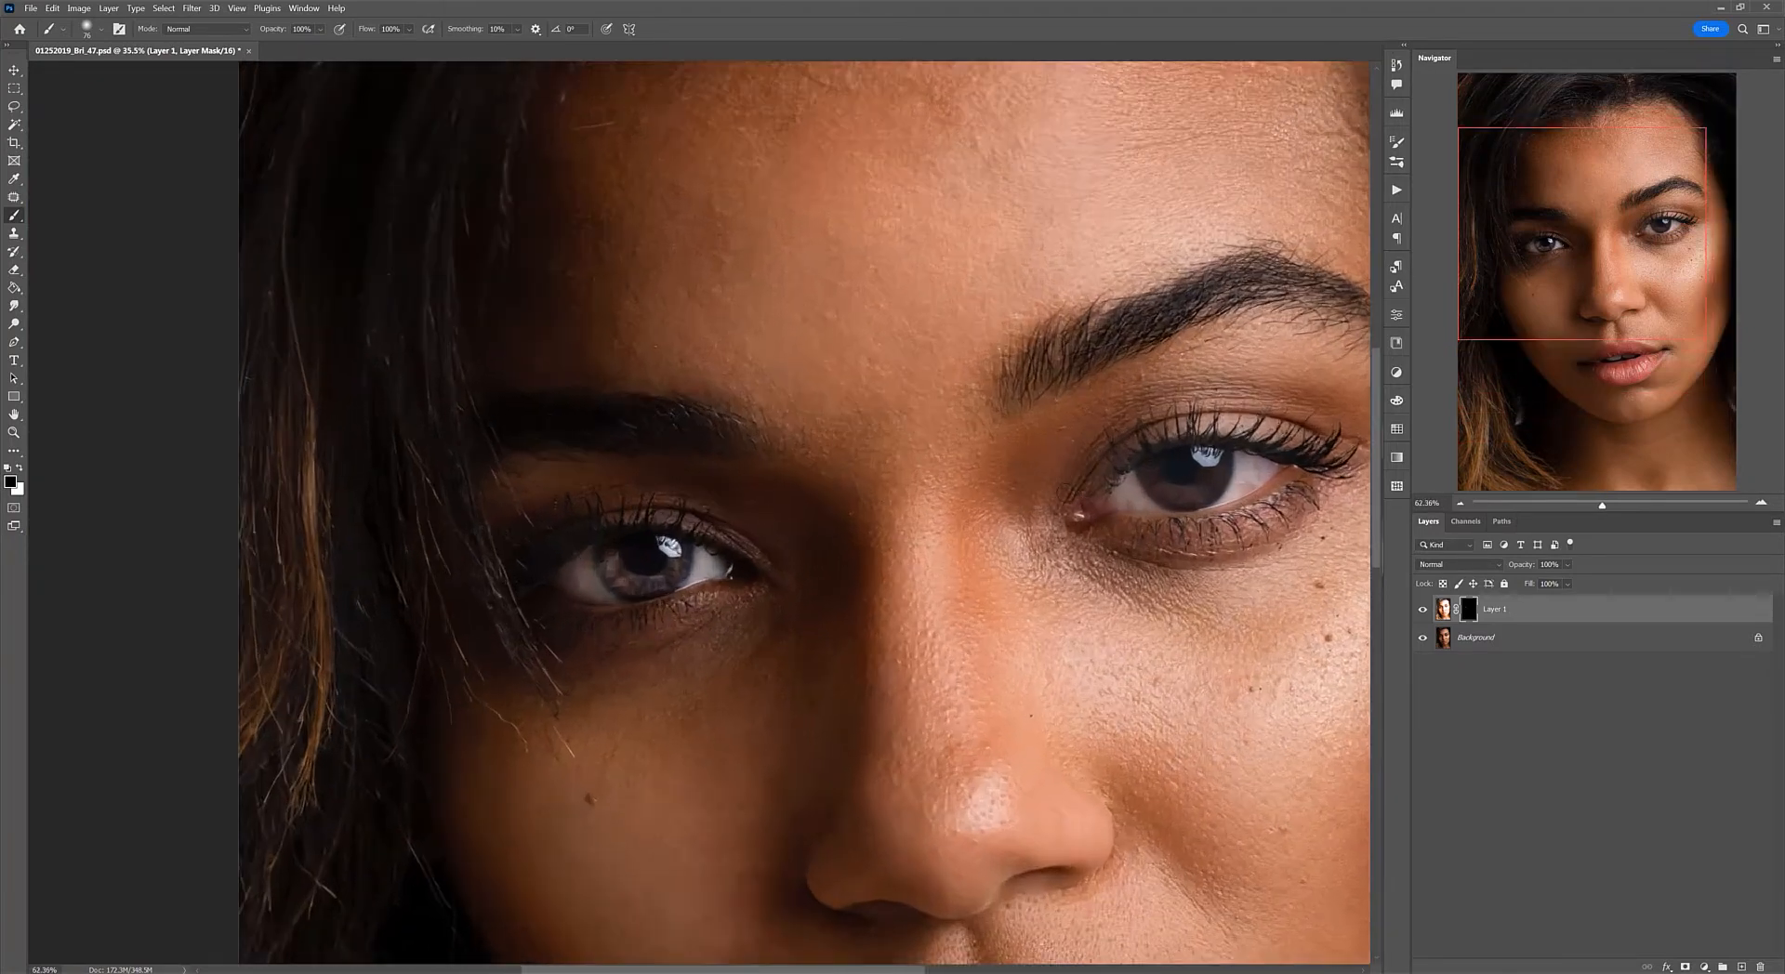
scroll(534, 602, "up", 2)
right_click(514, 589, "alt")
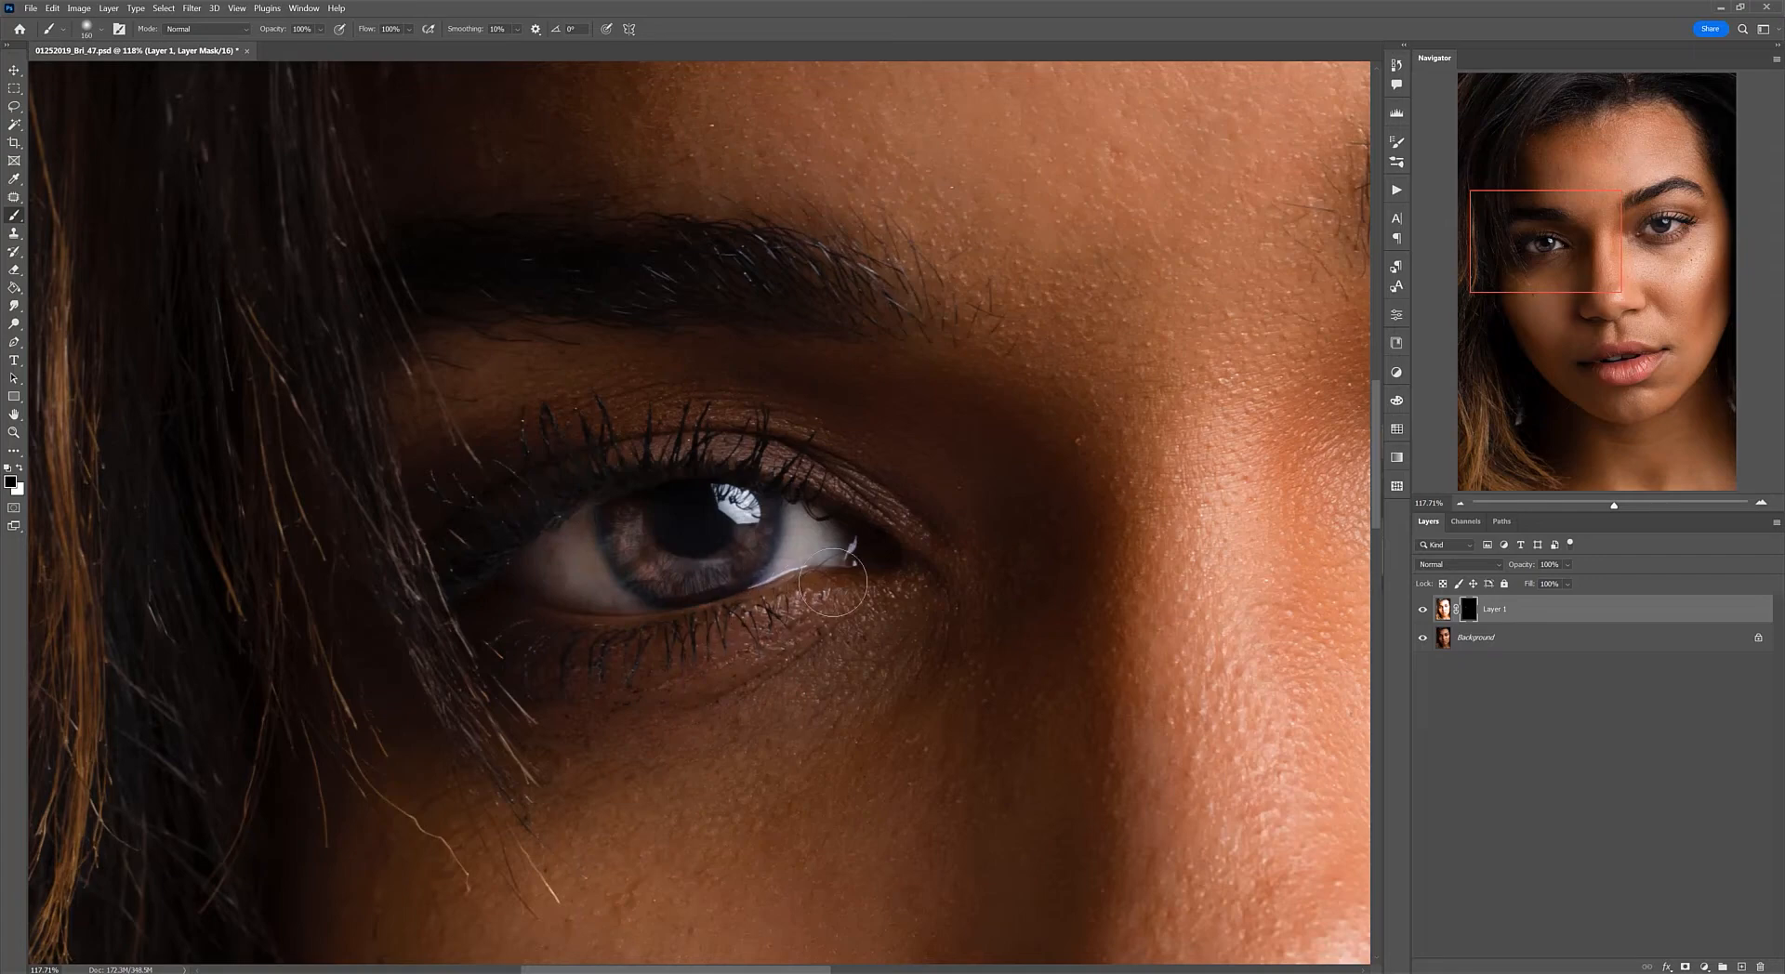
left_click_drag(1570, 246, 1665, 234)
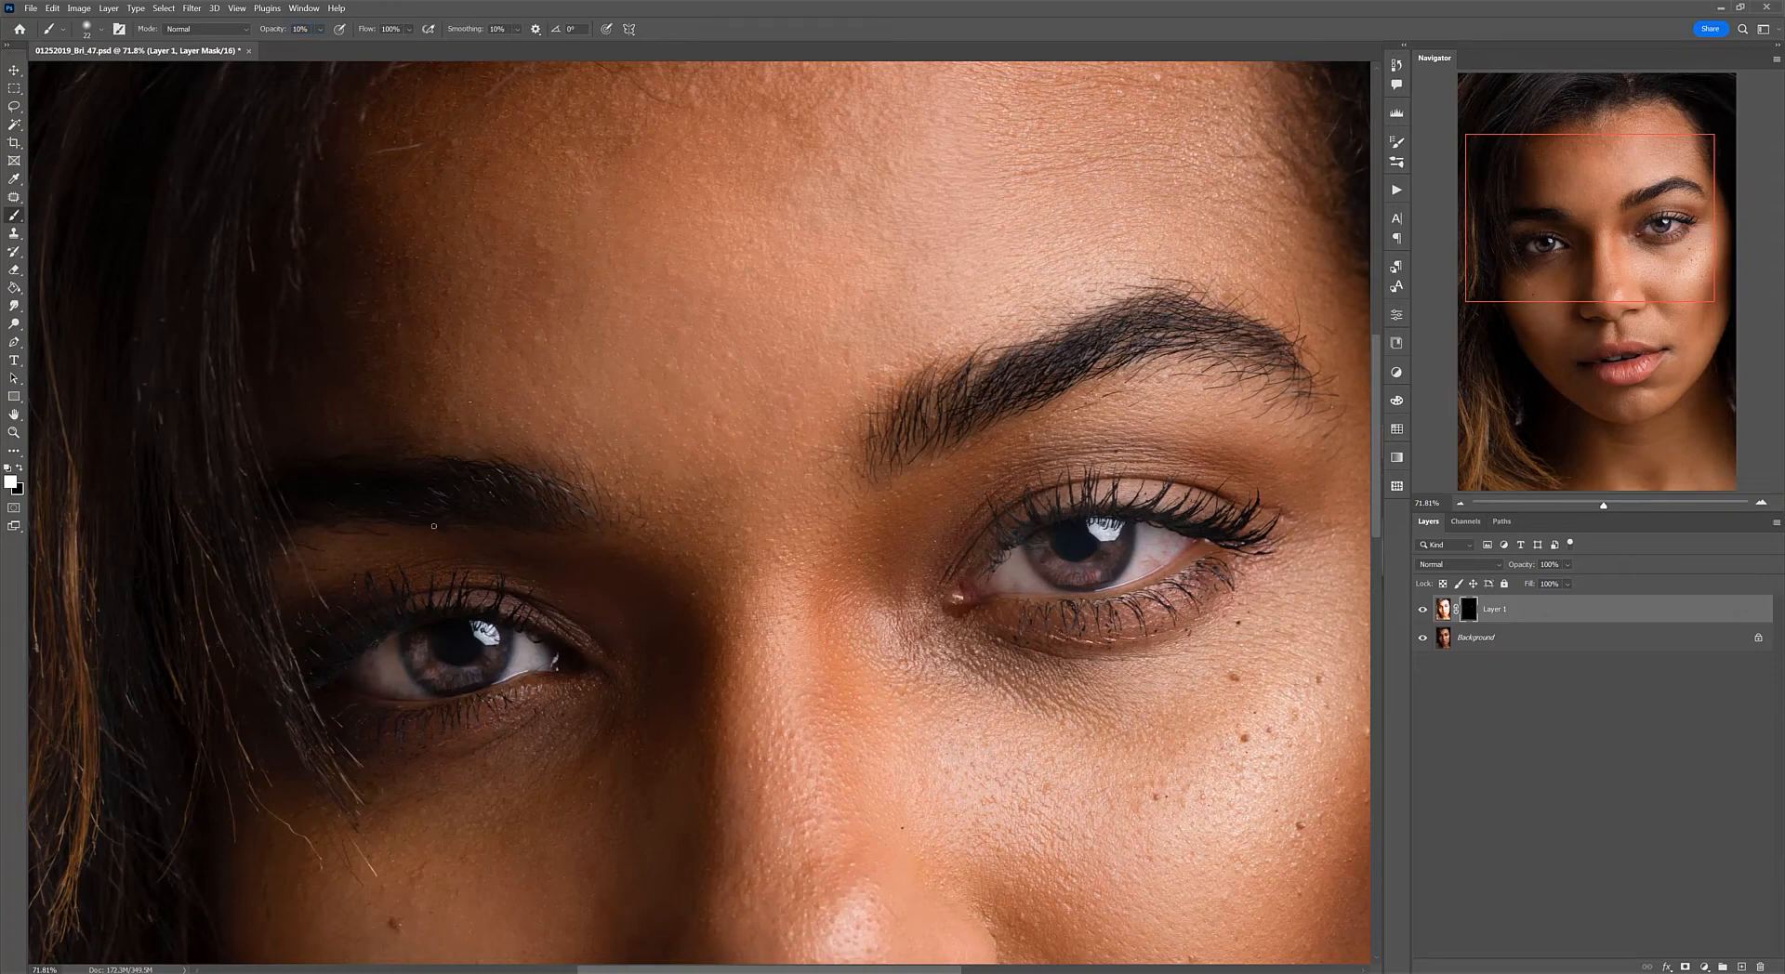
Step: Brighten the catchlight in the shadowed eye with a small soft white brush at 10% opacity on the mask
scroll(483, 618, "up", 6)
scroll(540, 684, "up", 4)
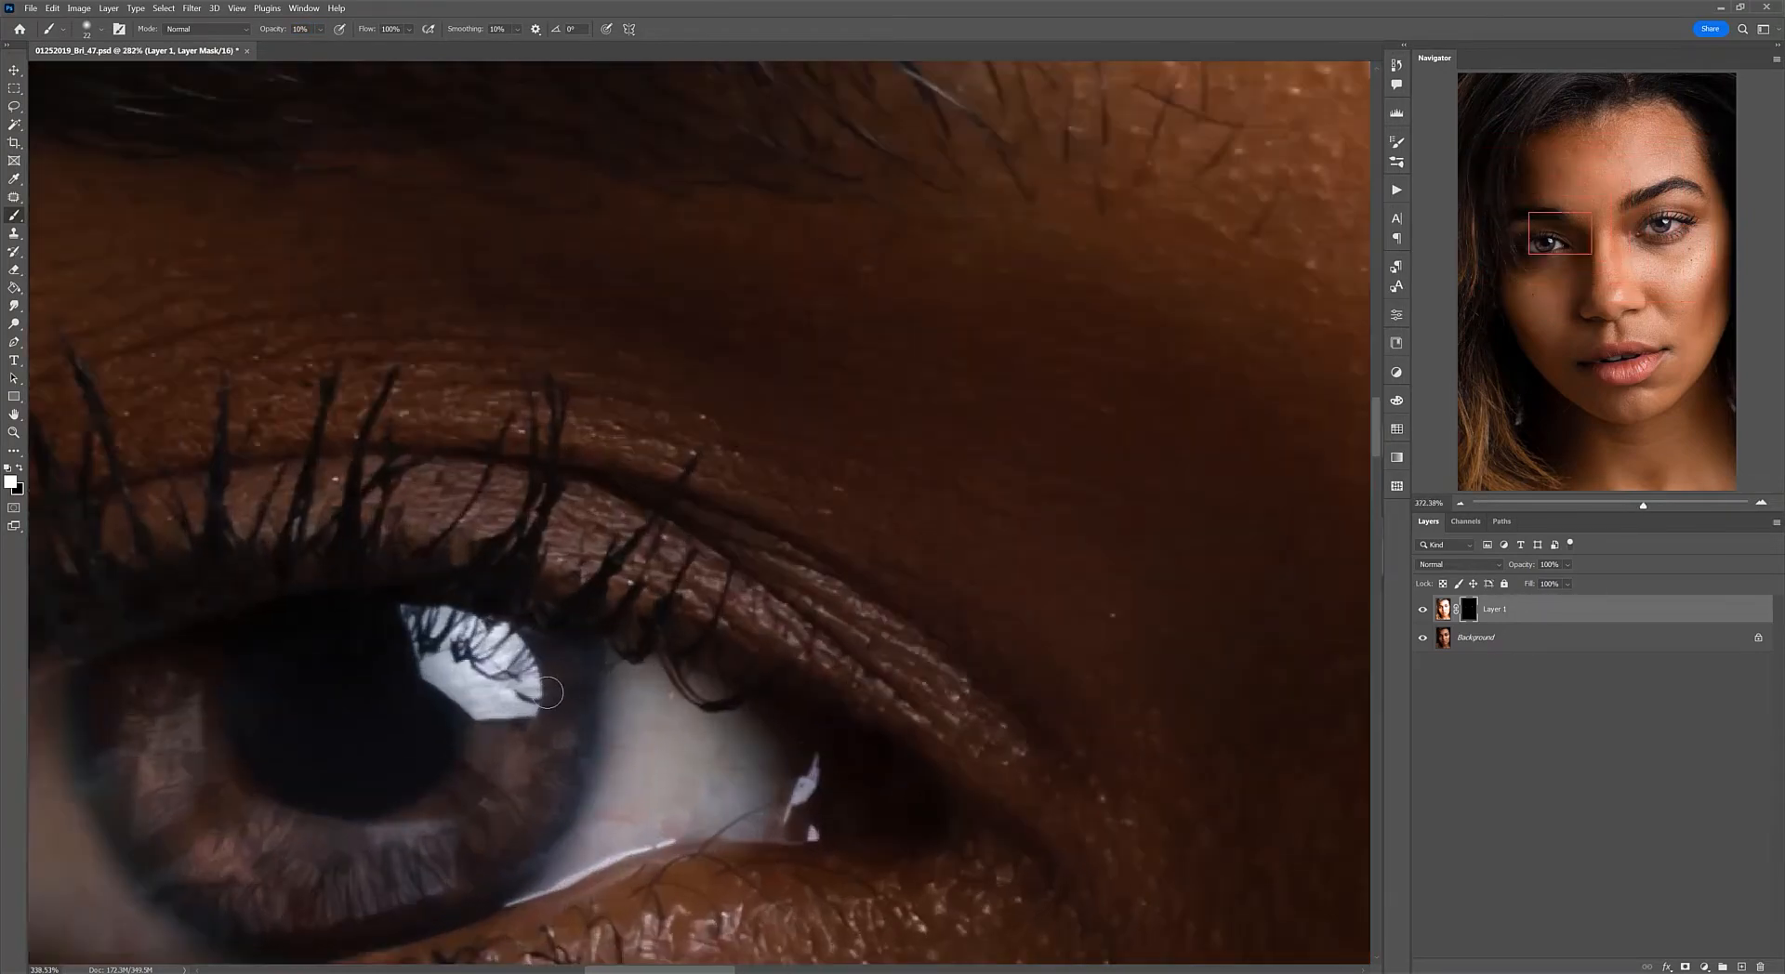
scroll(548, 692, "up", 2)
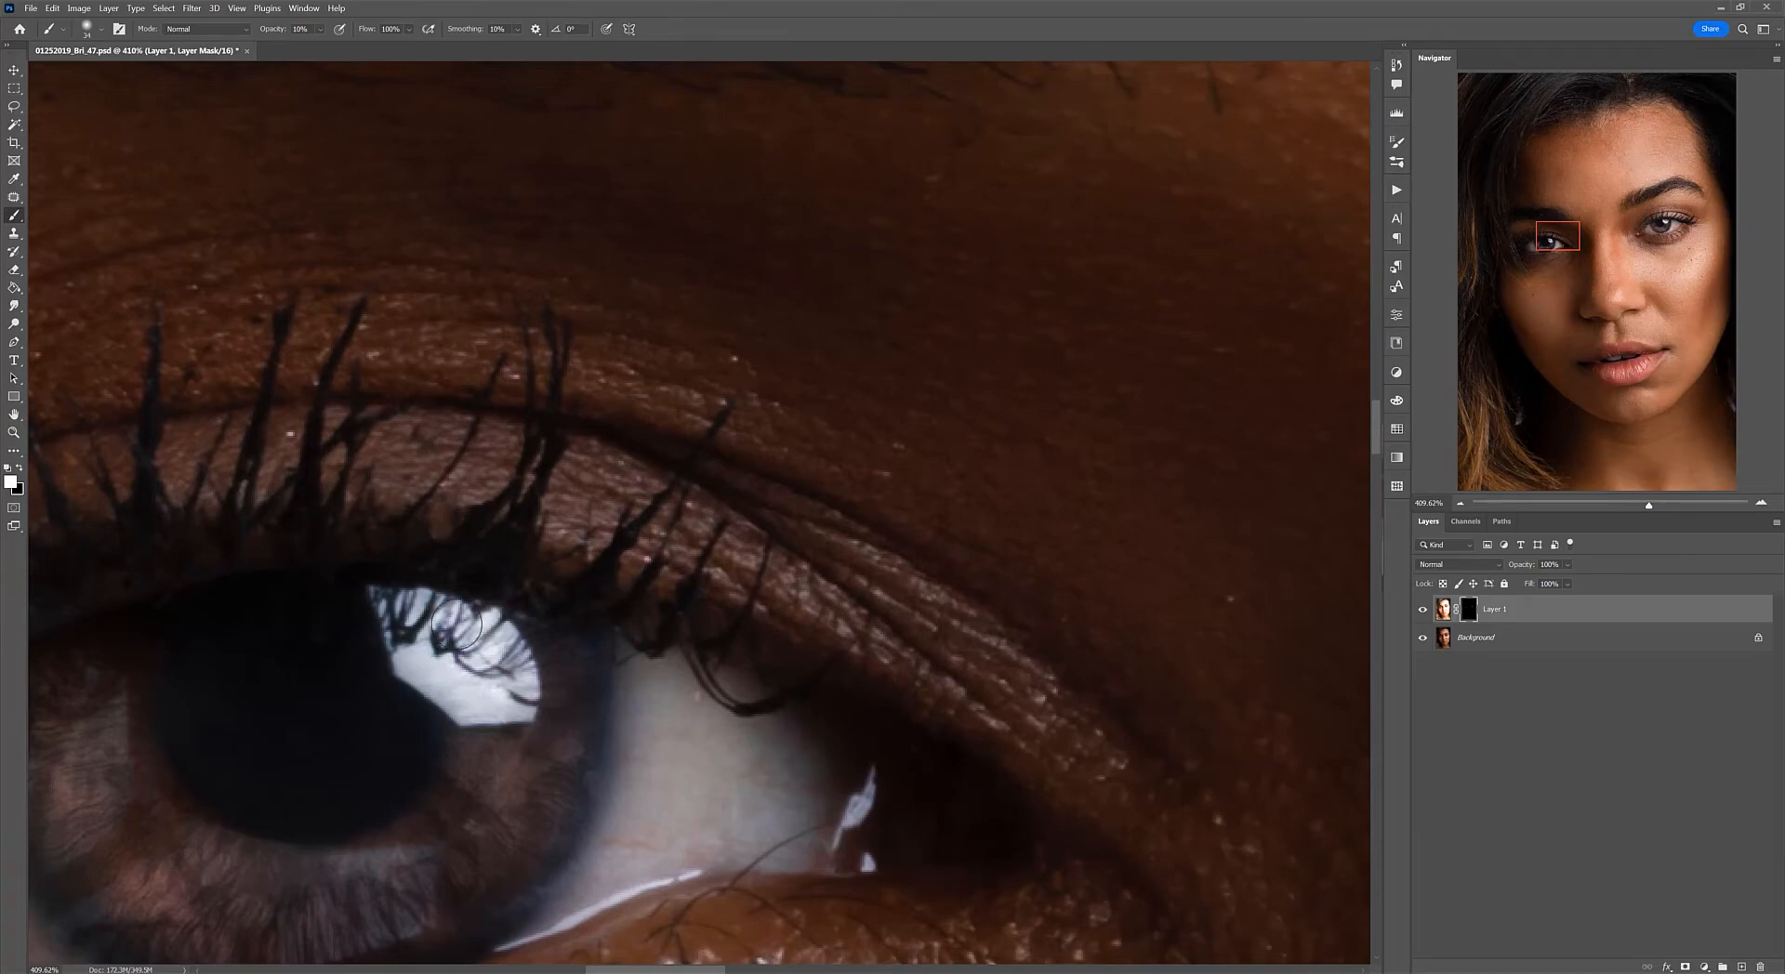
scroll(625, 604, "down", 6)
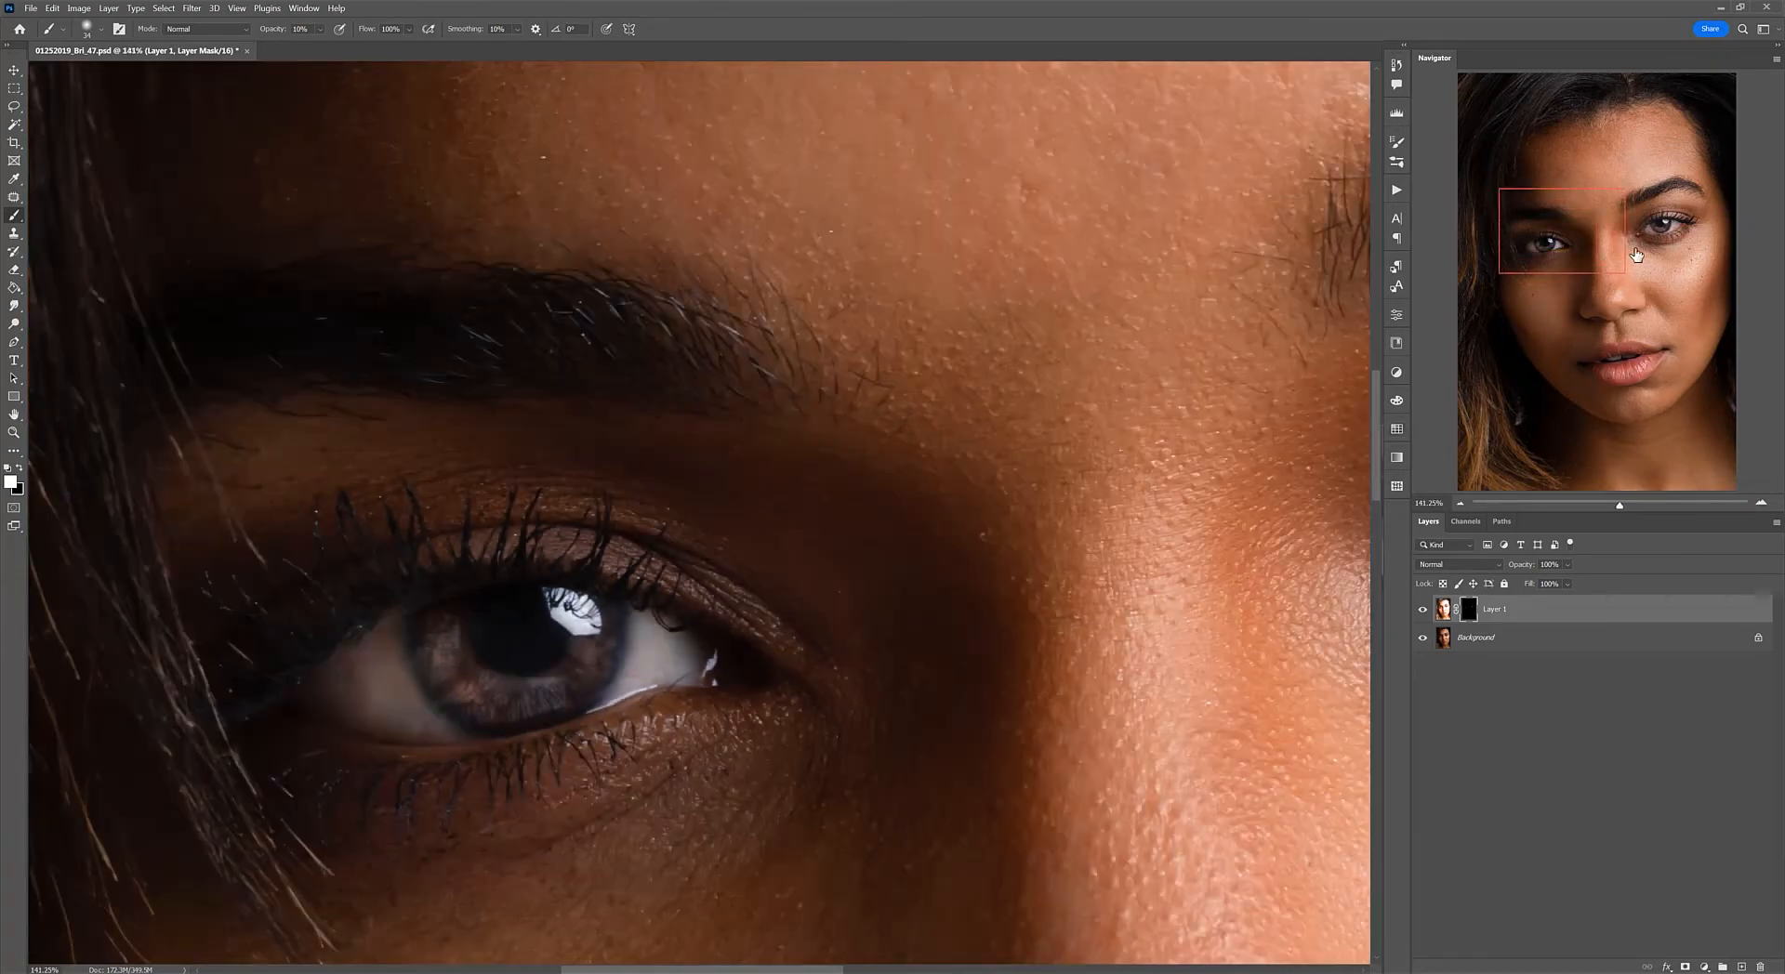
left_click_drag(1636, 254, 1722, 249)
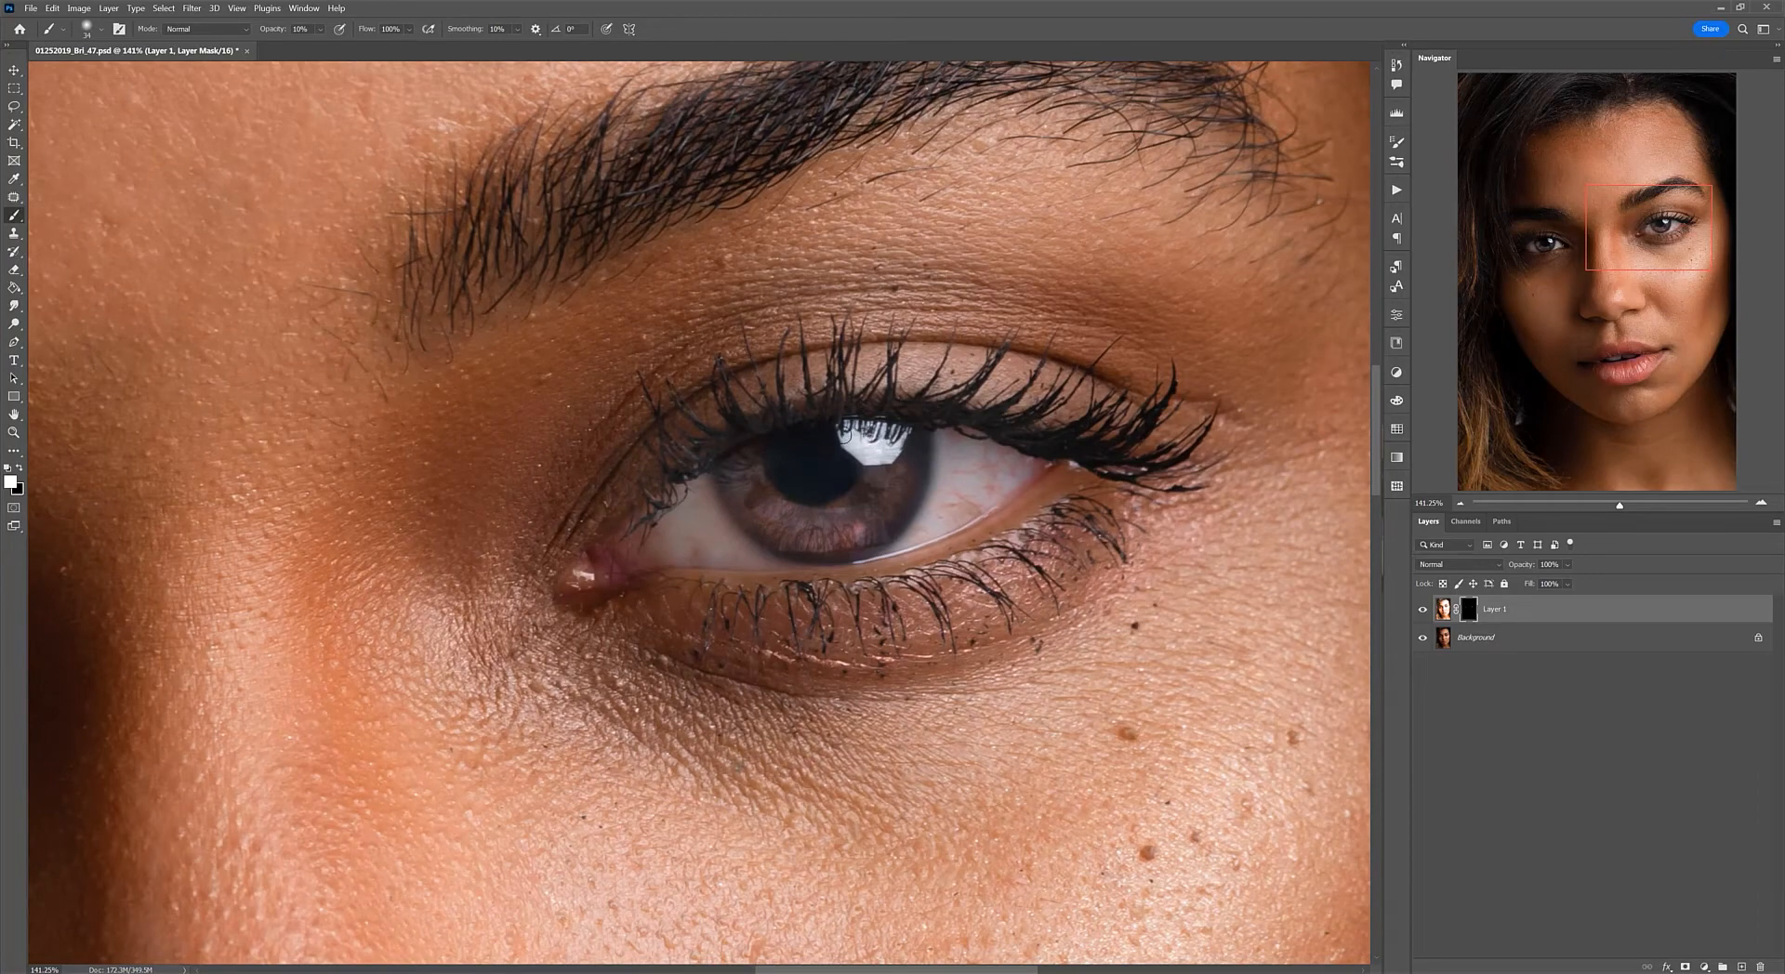
Step: Brighten the iris beside the pupil in the brightly lit eye on the mask with the small soft white brush at 10% opacity
scroll(744, 549, "up", 5)
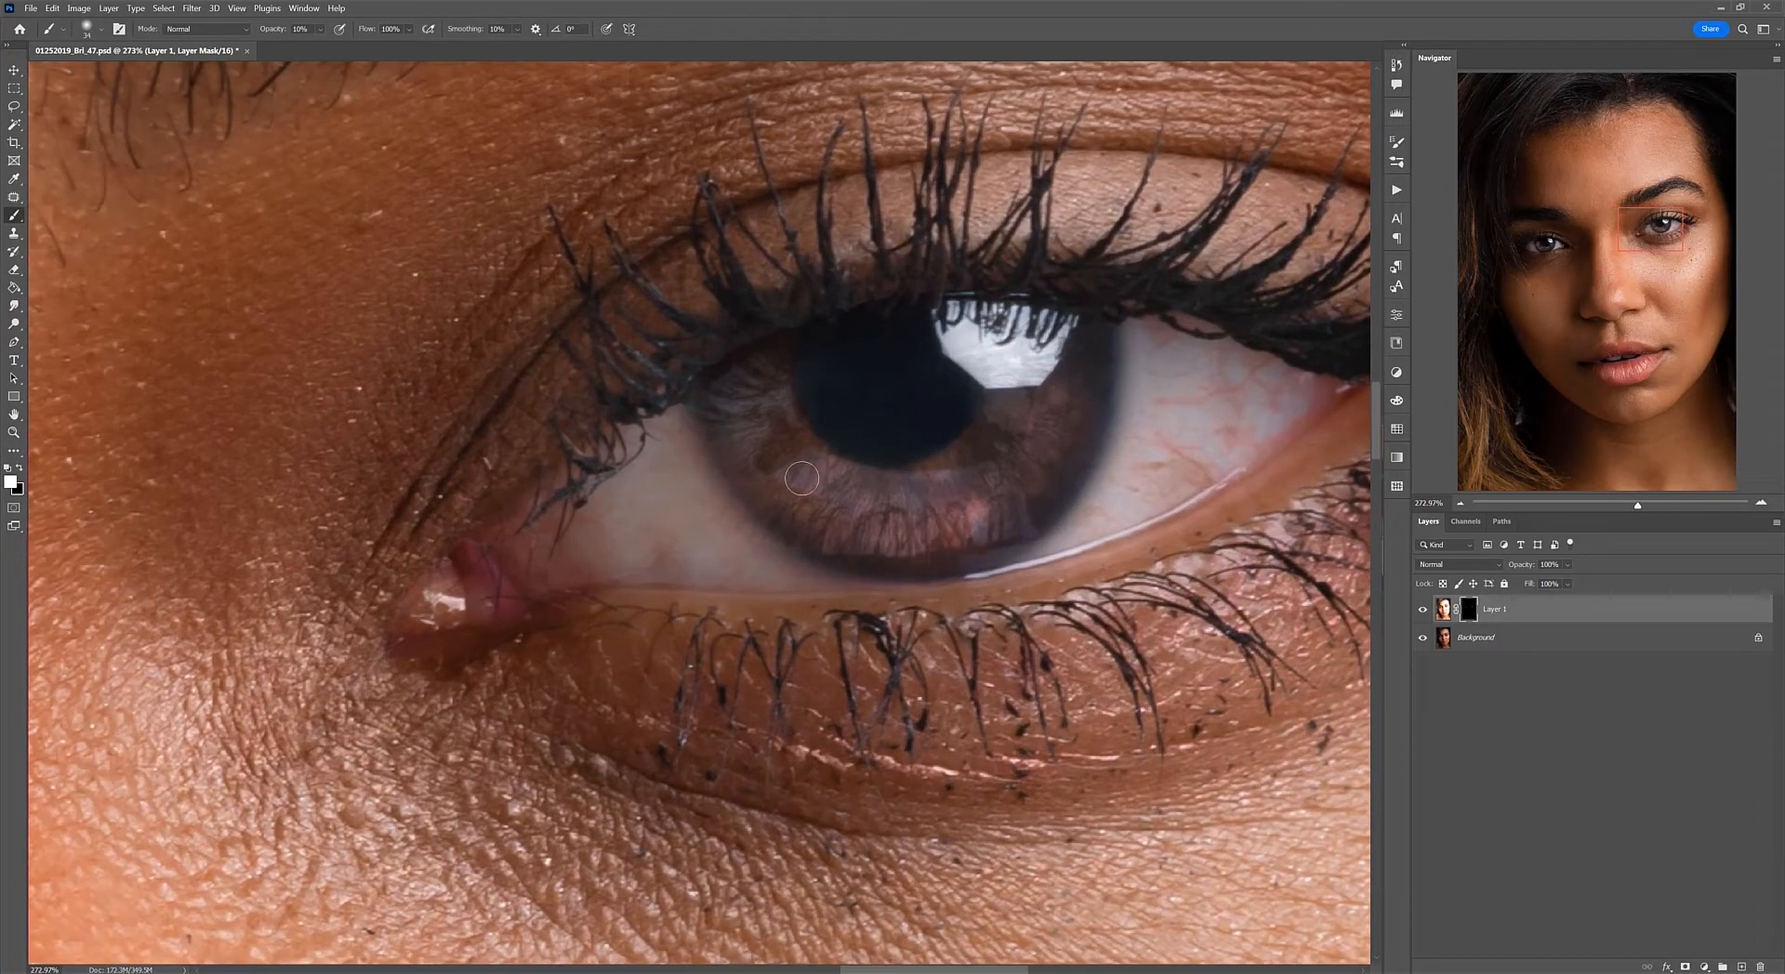
mouse_move(802, 478)
left_mouse_down()
mouse_move(877, 480)
mouse_move(792, 463)
mouse_move(857, 499)
mouse_move(922, 491)
mouse_move(877, 487)
mouse_move(984, 503)
mouse_move(984, 530)
mouse_move(1020, 522)
mouse_move(922, 479)
mouse_move(783, 464)
mouse_move(805, 415)
left_mouse_up()
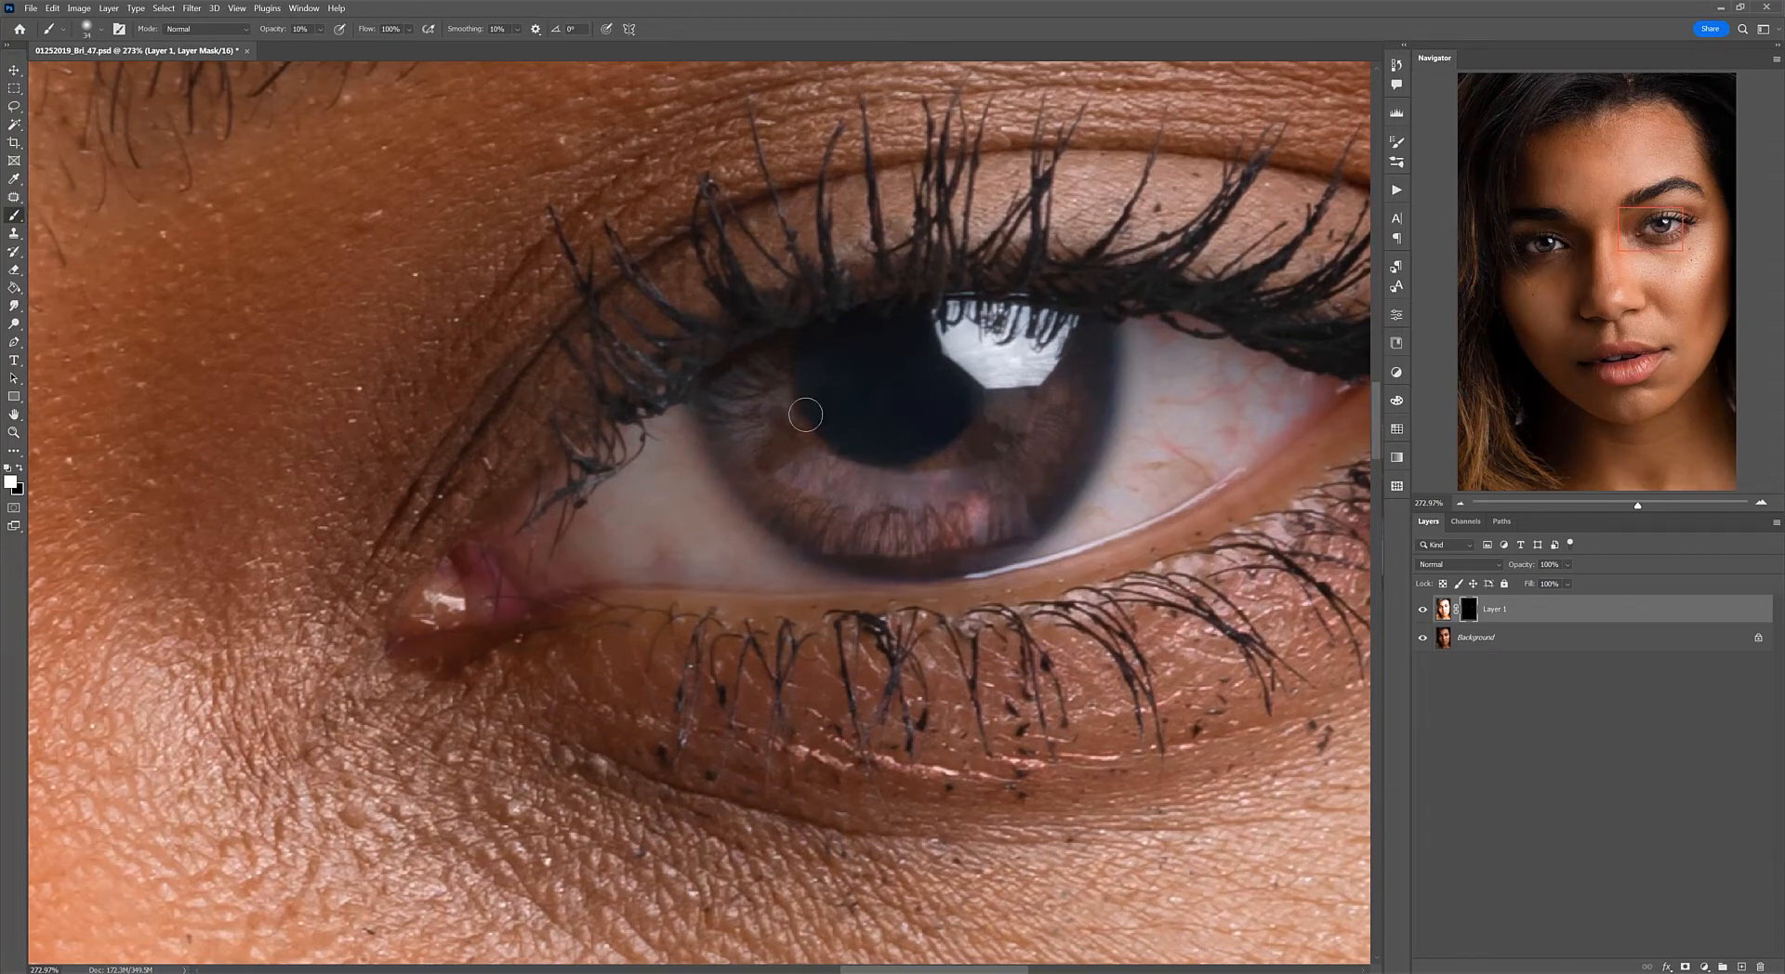
scroll(805, 414, "down", 8)
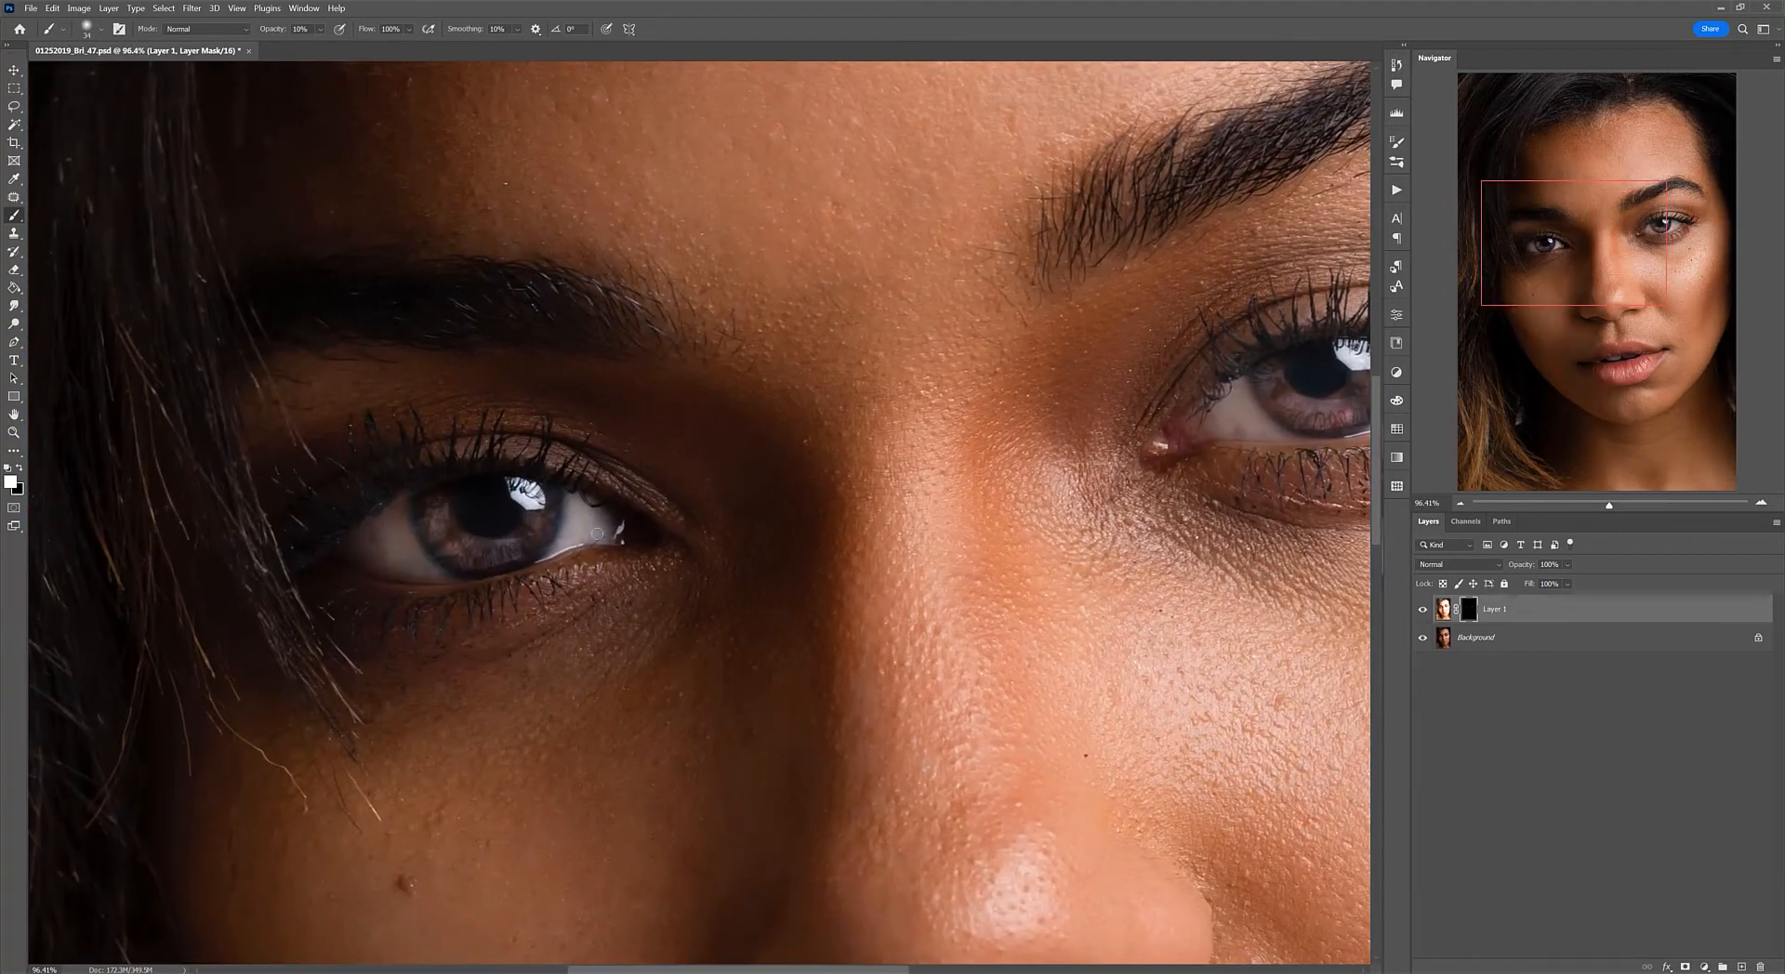
scroll(596, 534, "up", 3)
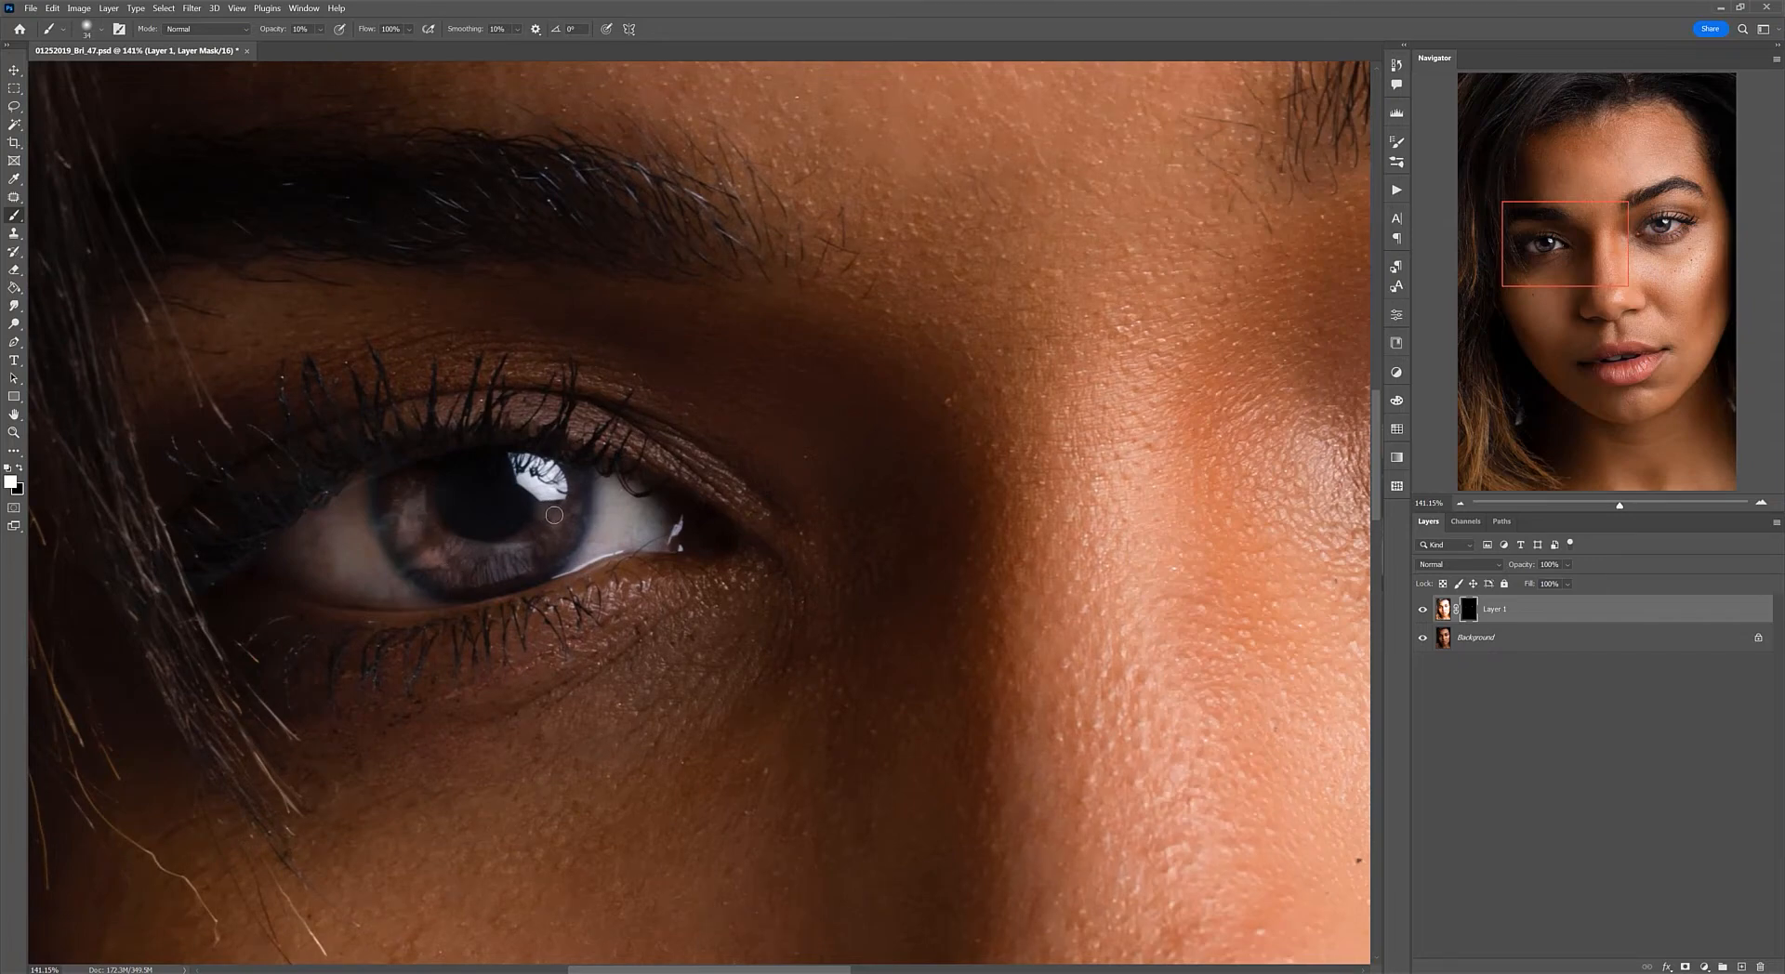
scroll(565, 520, "down", 10)
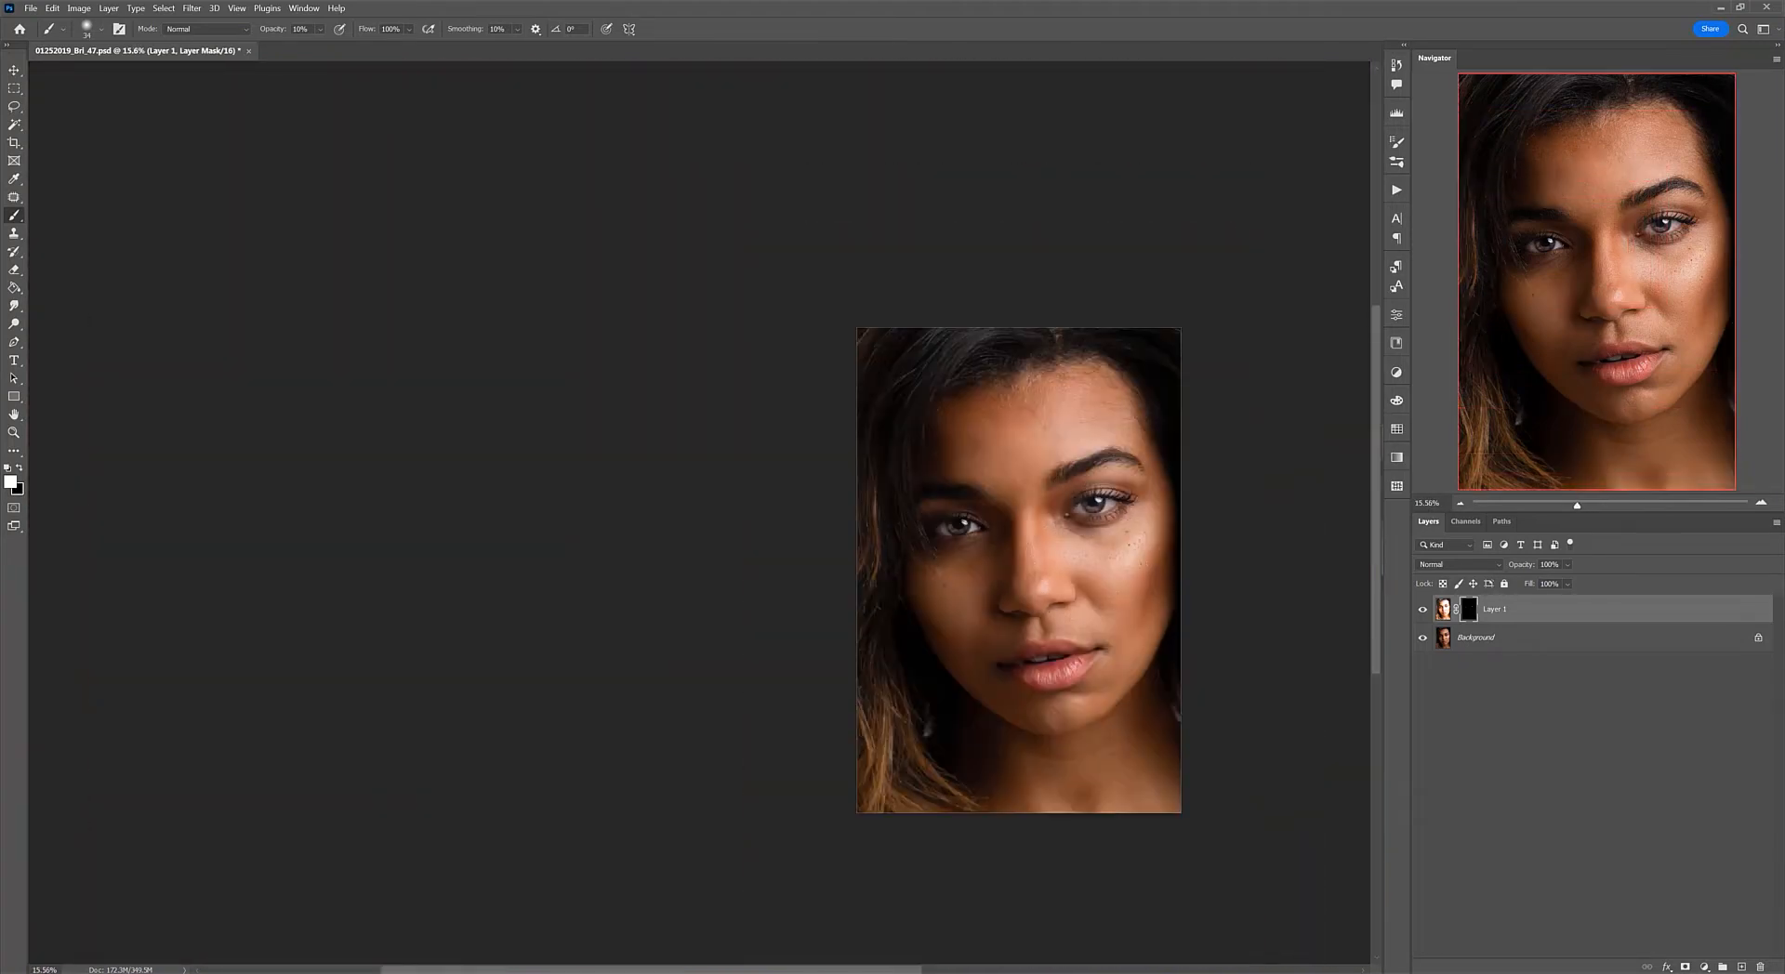
scroll(1182, 608, "up", 1)
scroll(1273, 614, "up", 2)
left_click_drag(1247, 631, 977, 539)
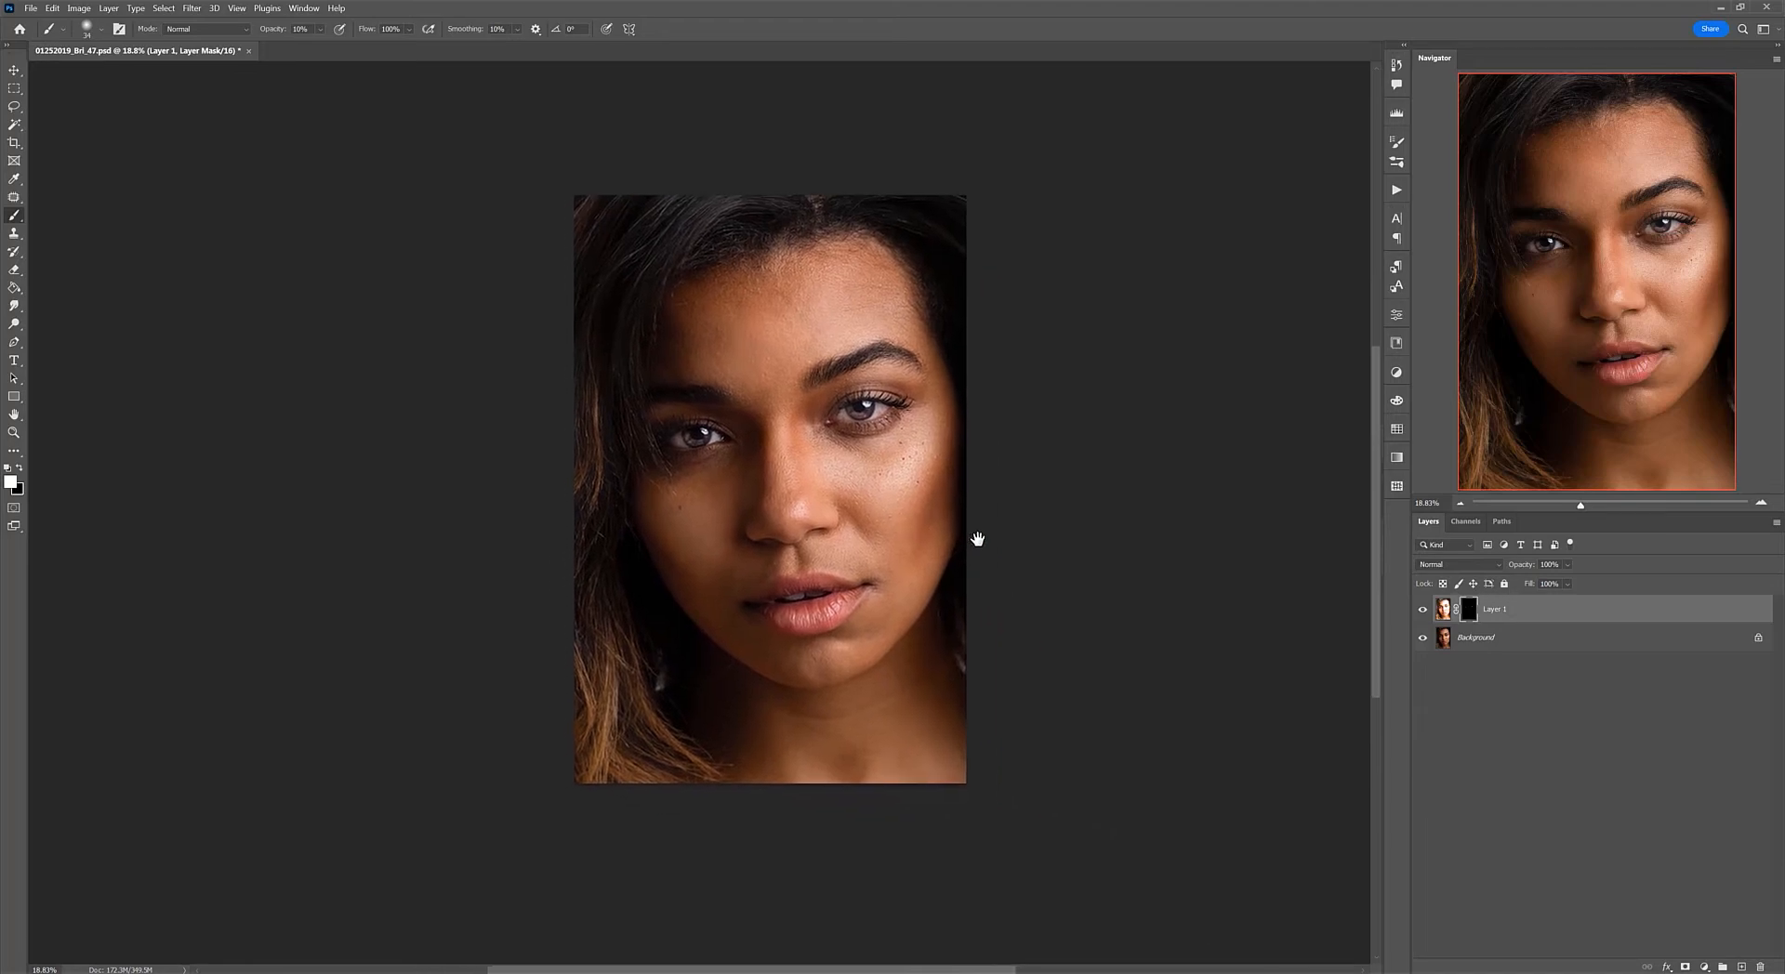
Step: Choose the IAZY - Eyebrow 10 brush from the Eyebrows set of the IAZY Glamour Brushes (Pack 1)
left_click(105, 32)
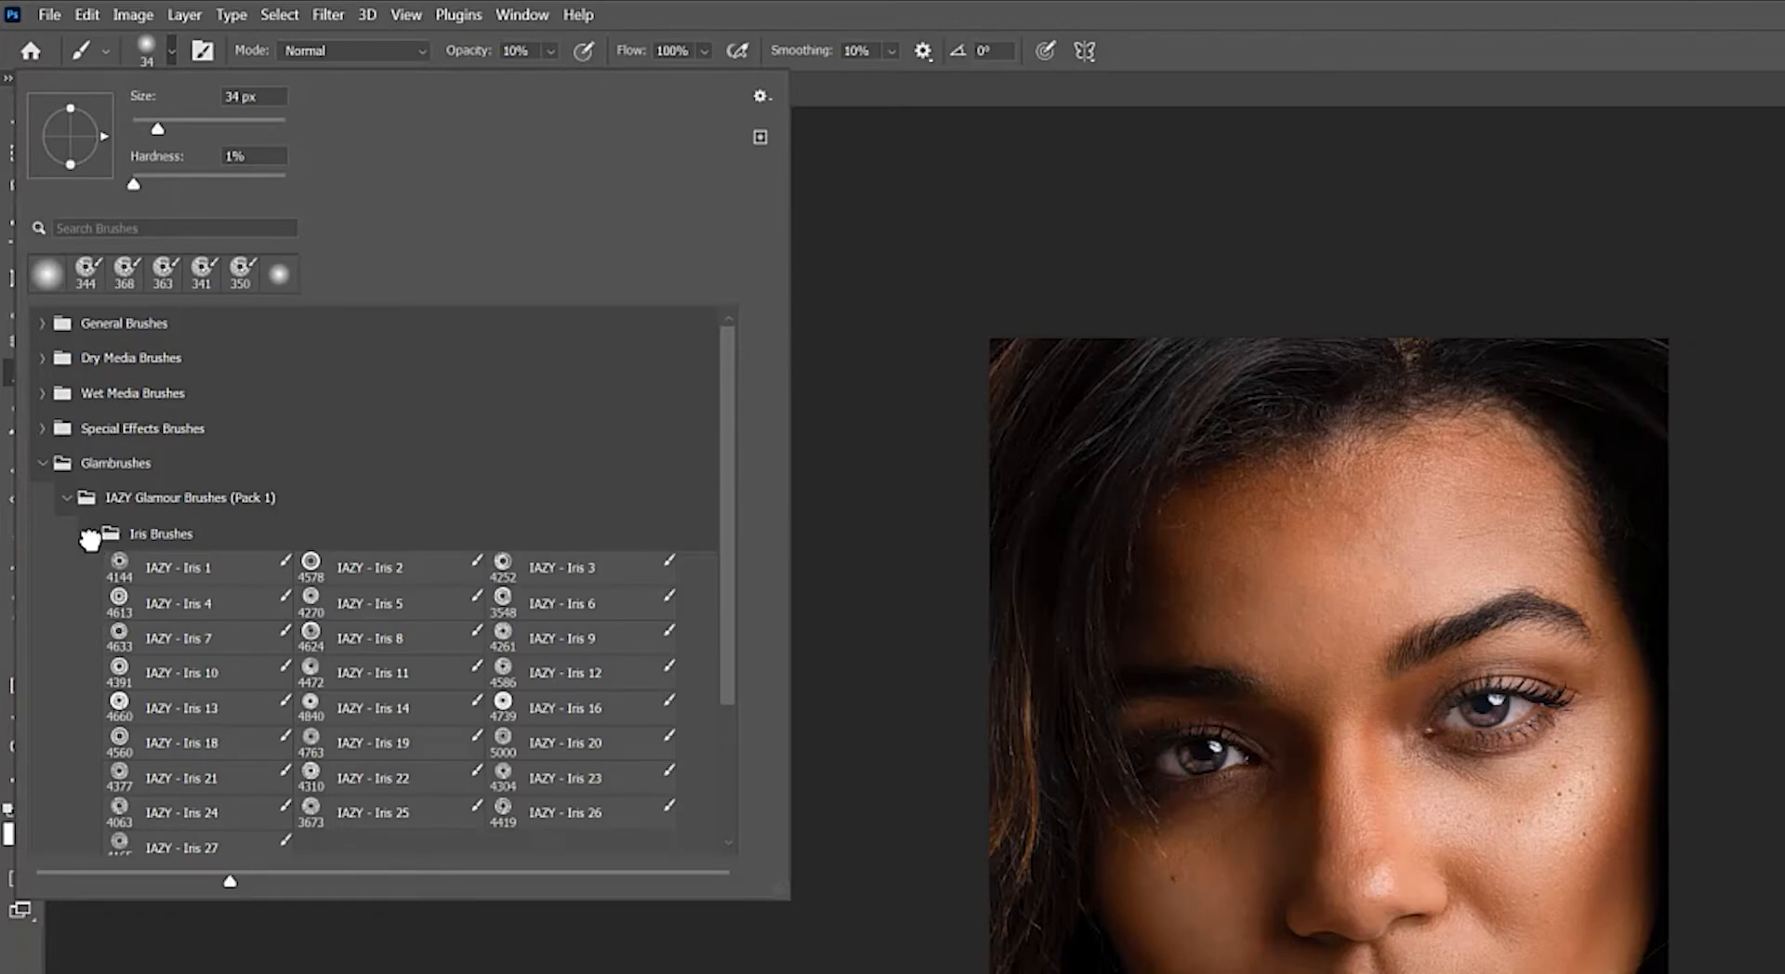
left_click(89, 535)
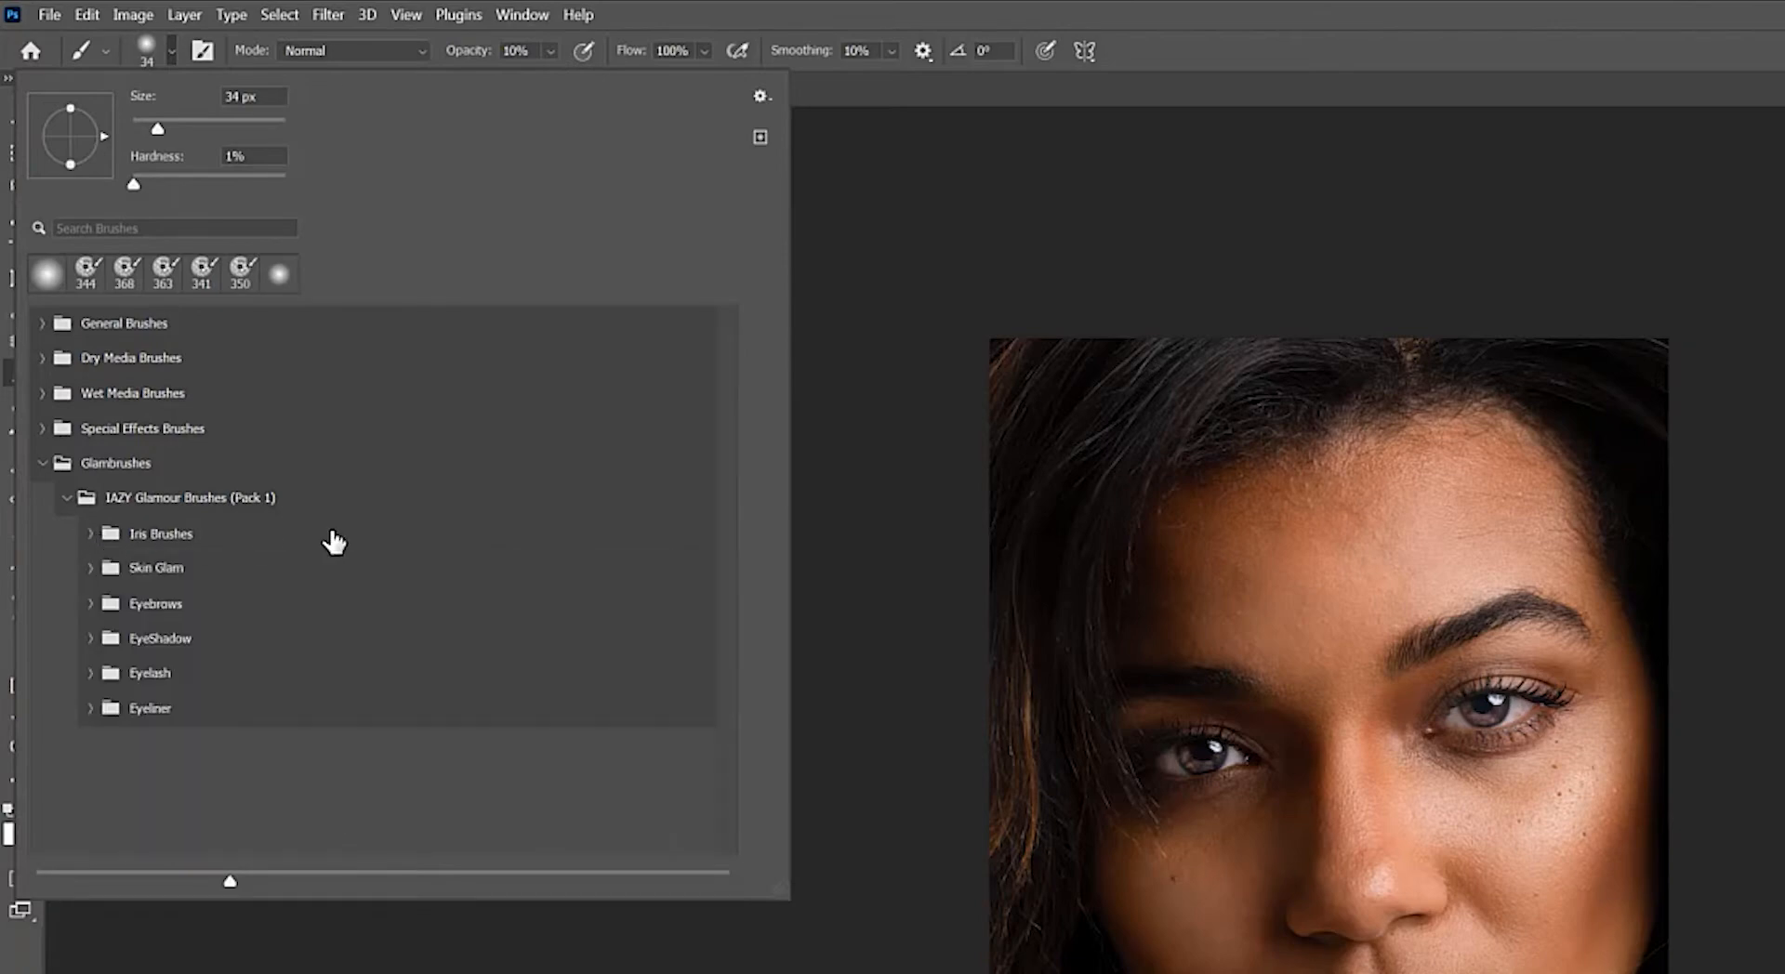
left_click(90, 604)
scroll(270, 627, "down", 3)
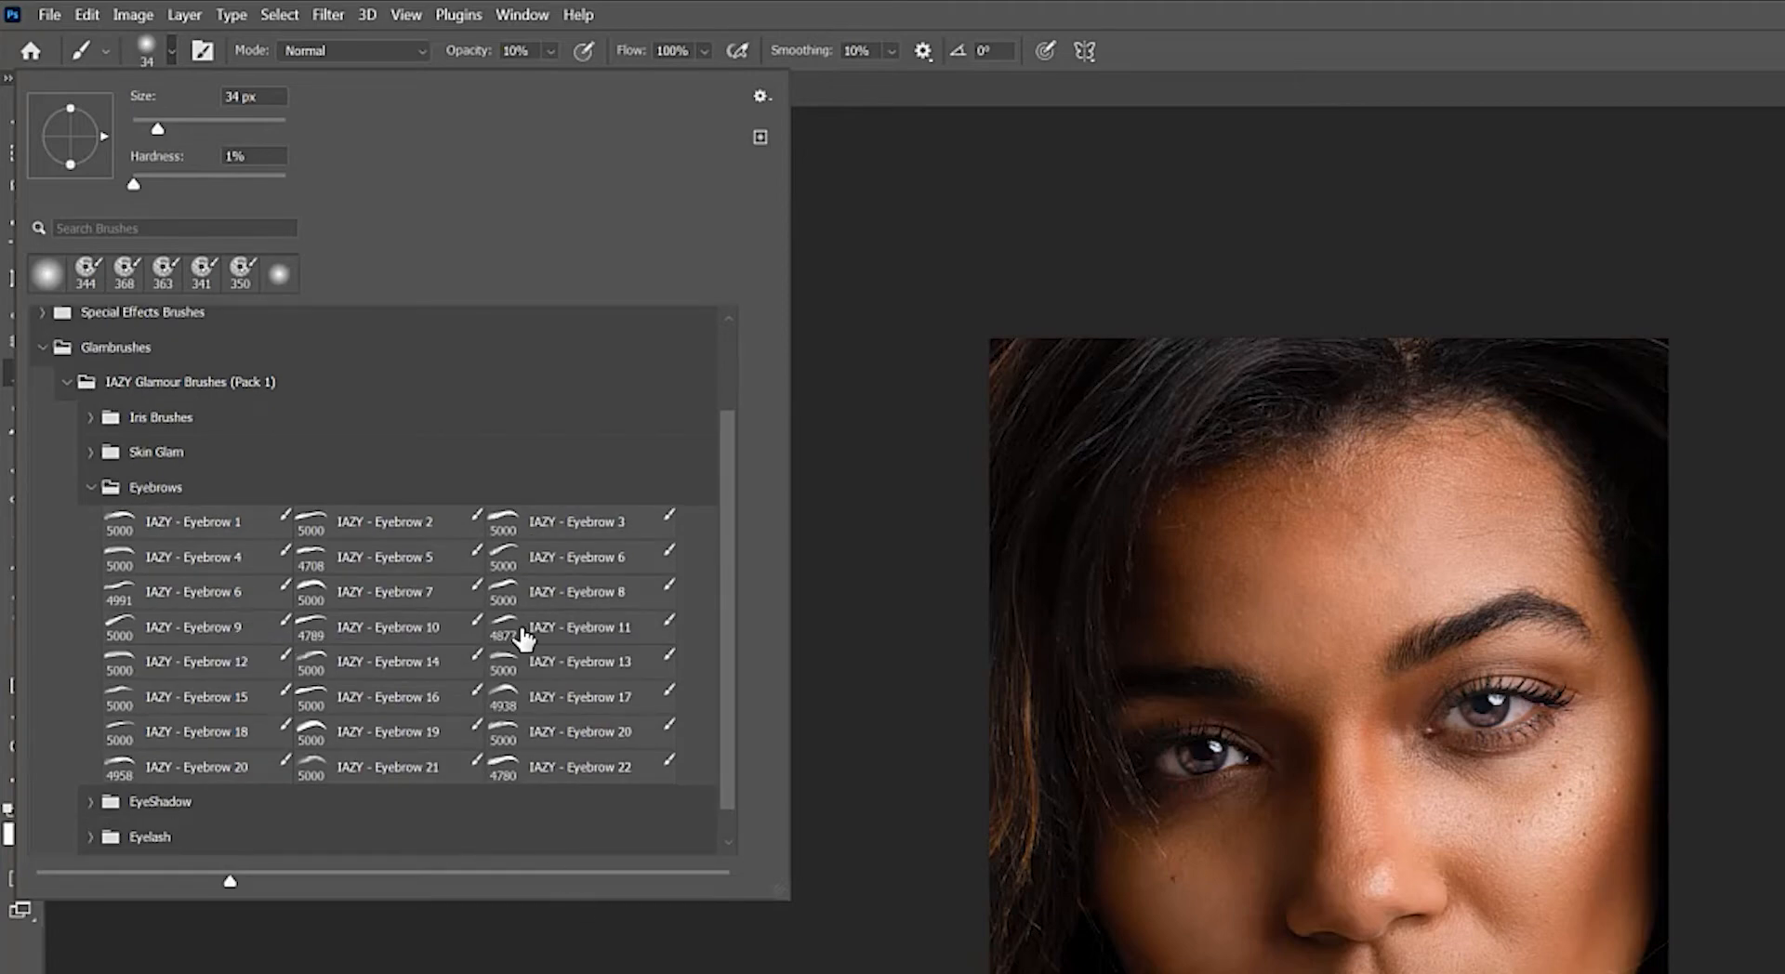
left_click(413, 631)
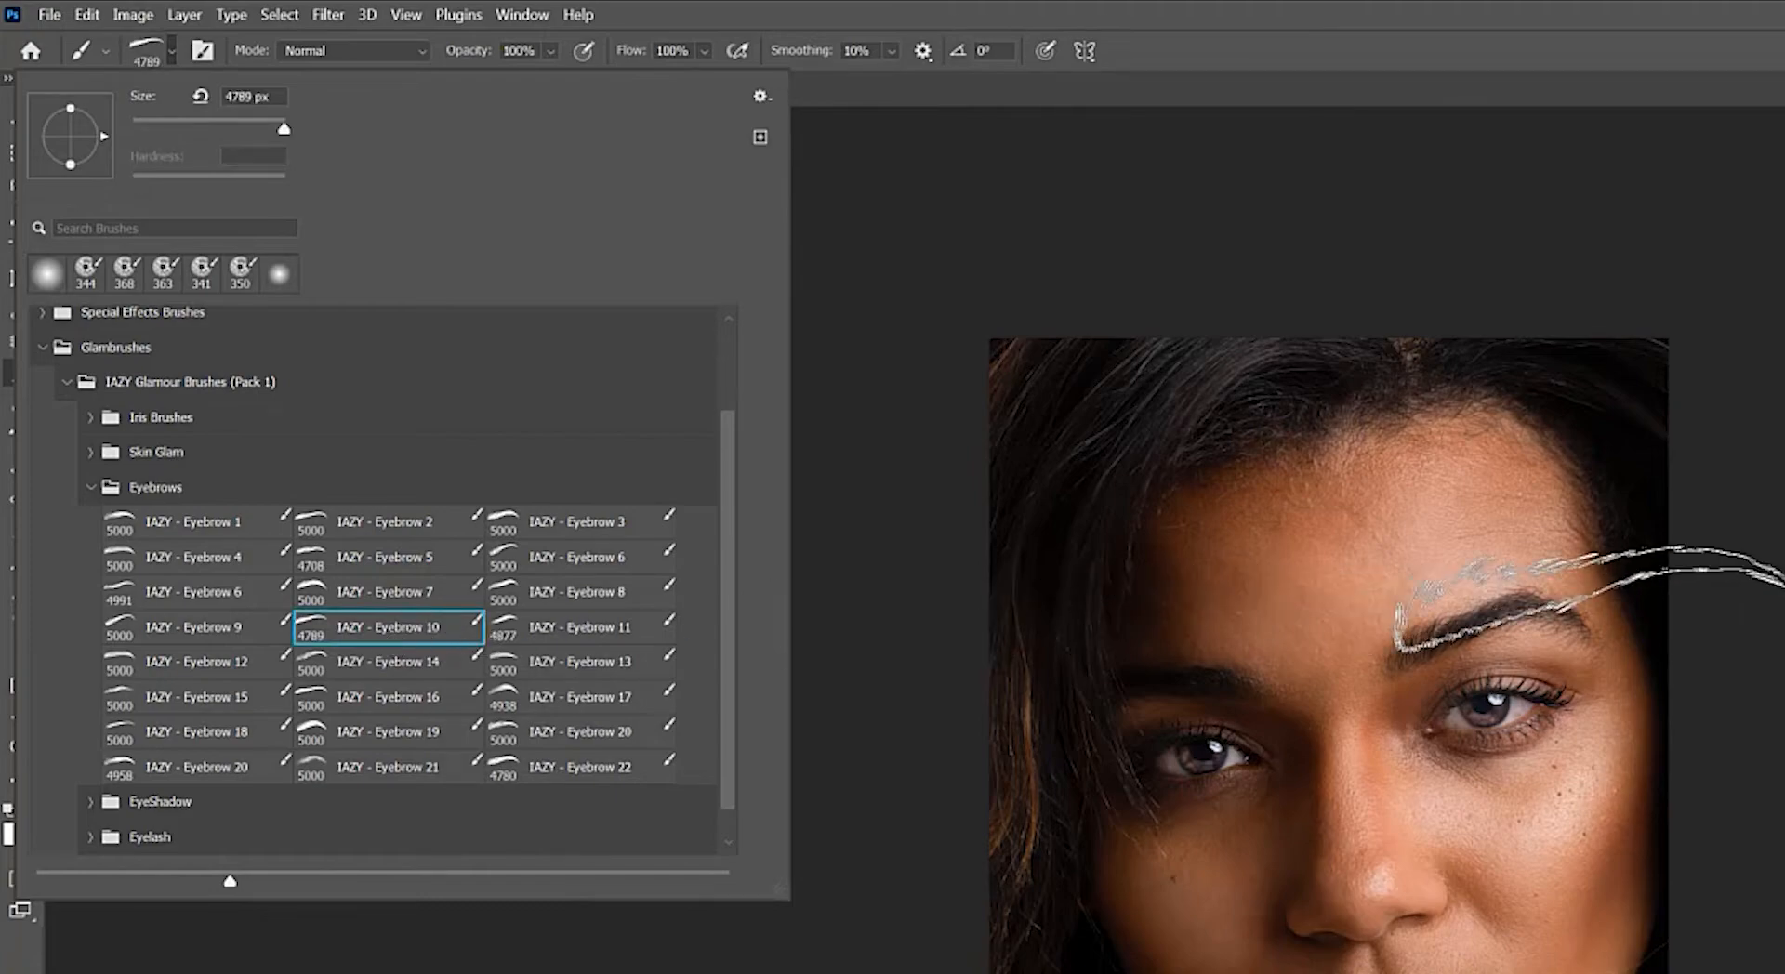
Step: Reduce the eyebrow brush to roughly the brow's scale and add a new empty layer above Layer 1
scroll(1483, 619, "up", 3)
left_click_drag(864, 363, 559, 382)
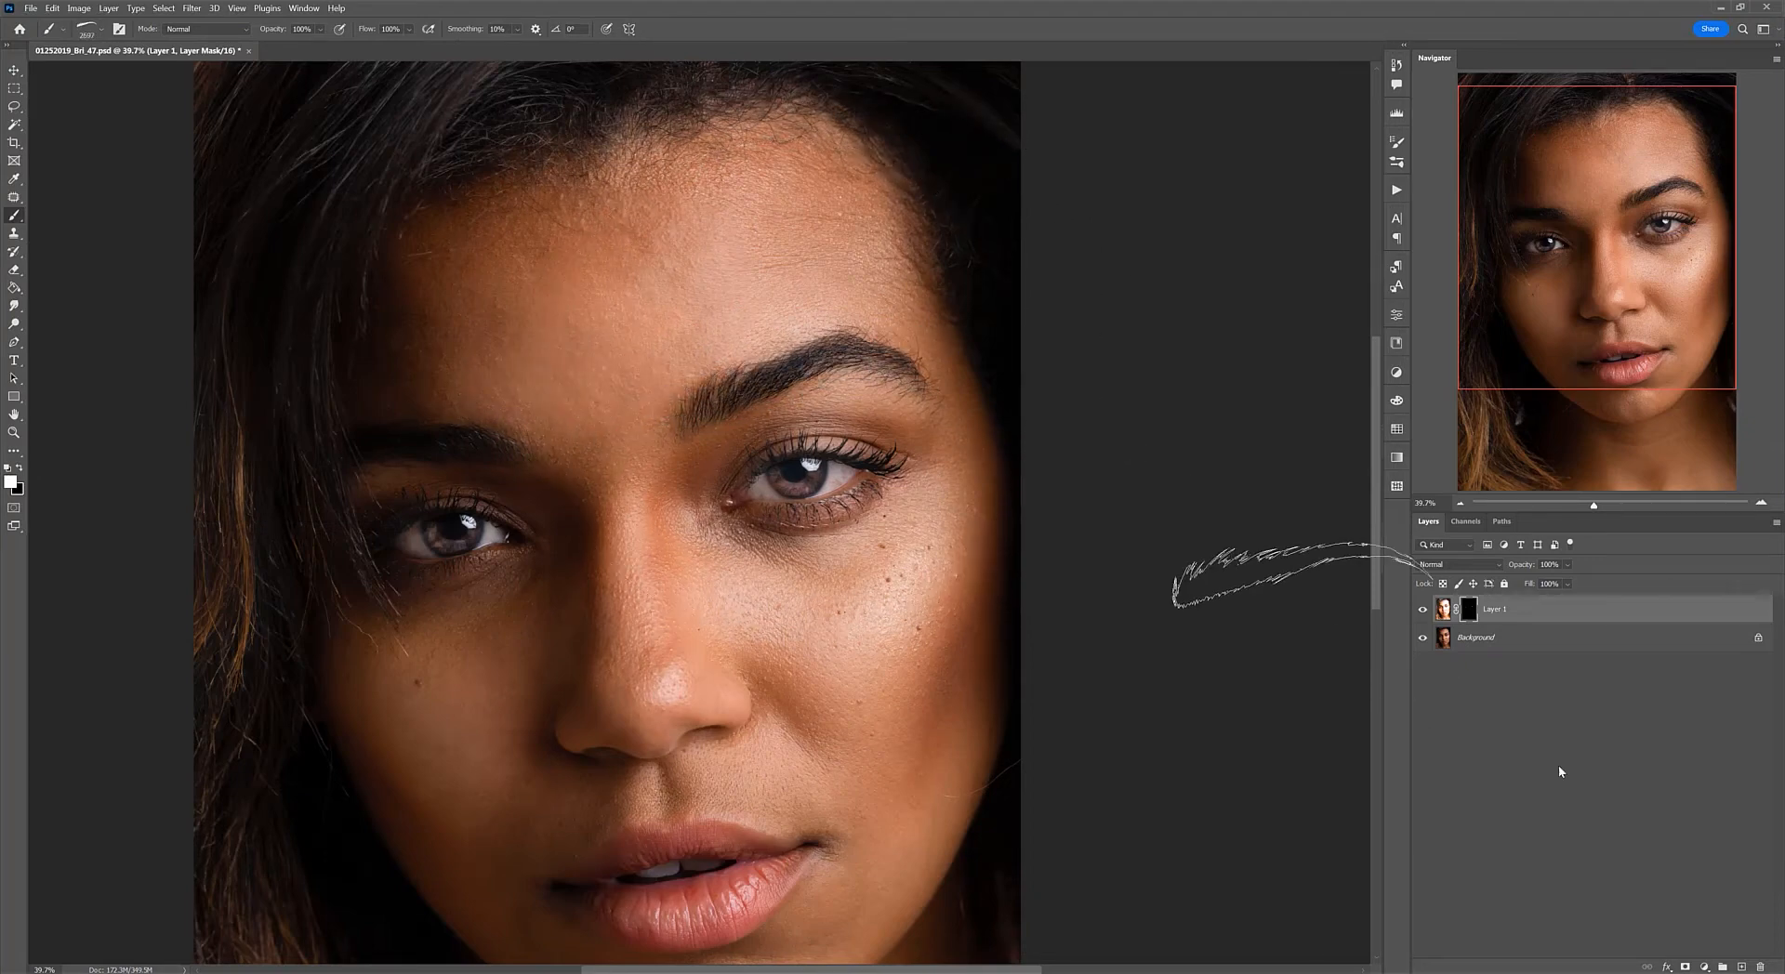
left_click(1738, 967)
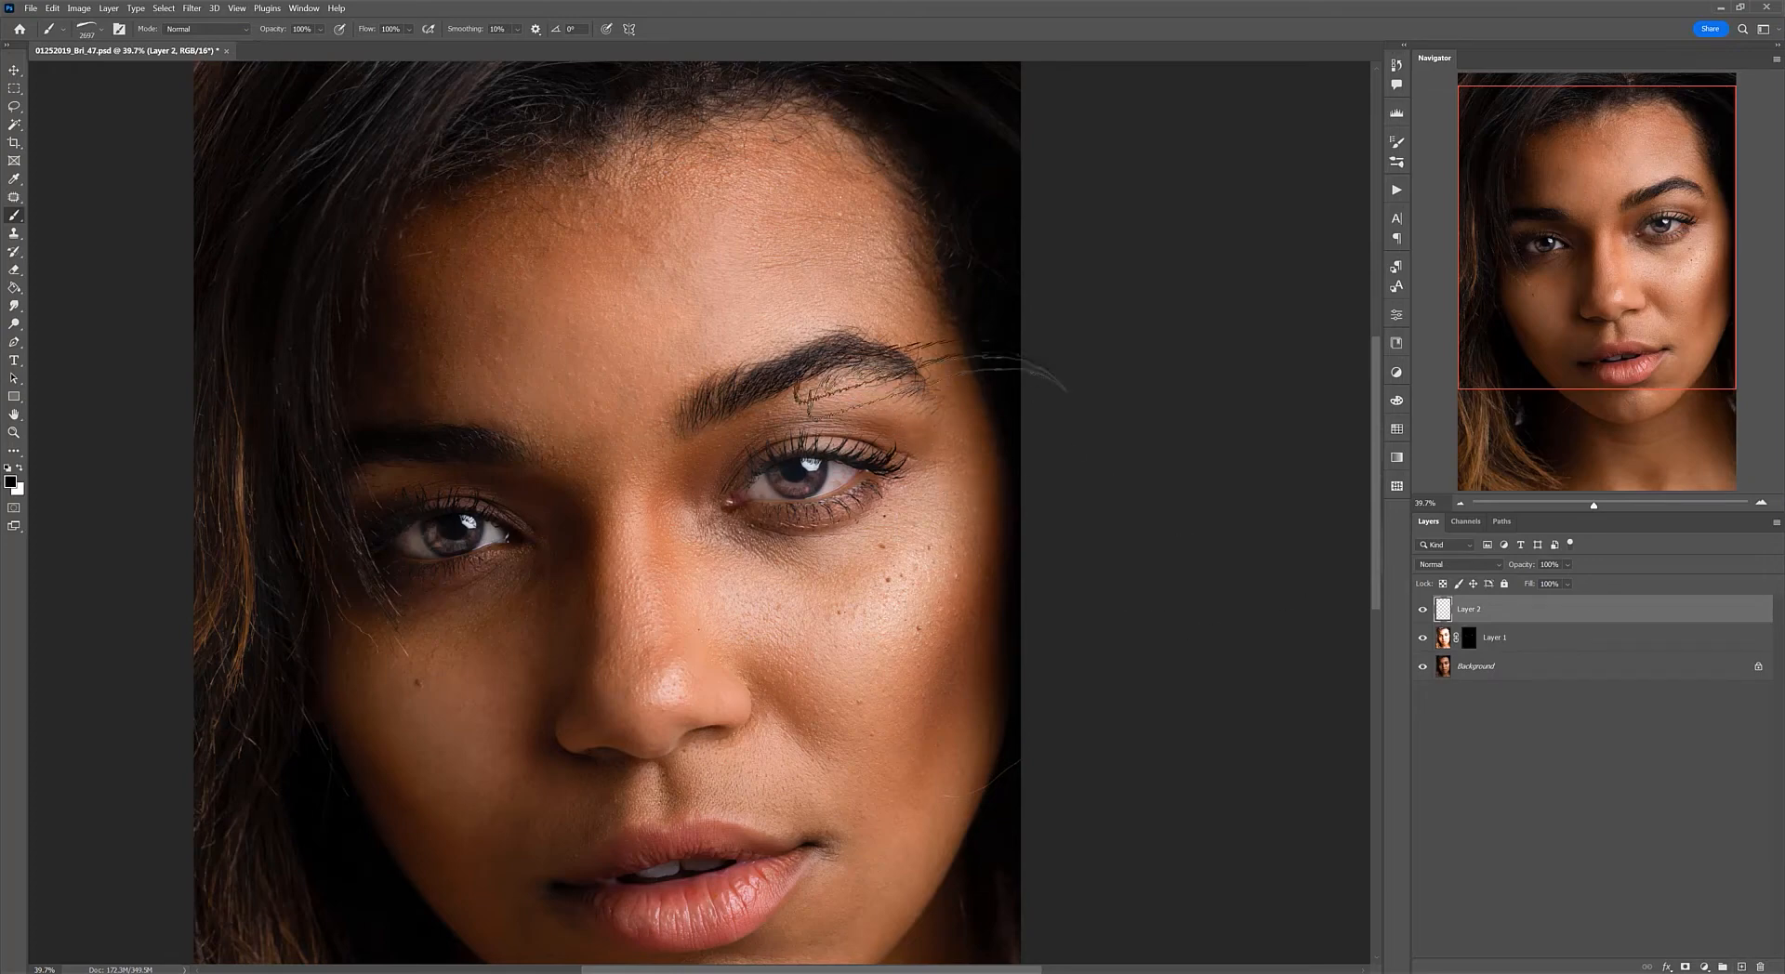
Step: Switch to the soft round brush and set its size to 178 px
left_click(89, 31)
double_click(26, 163)
left_click_drag(958, 381, 968, 427)
scroll(967, 427, "up", 3)
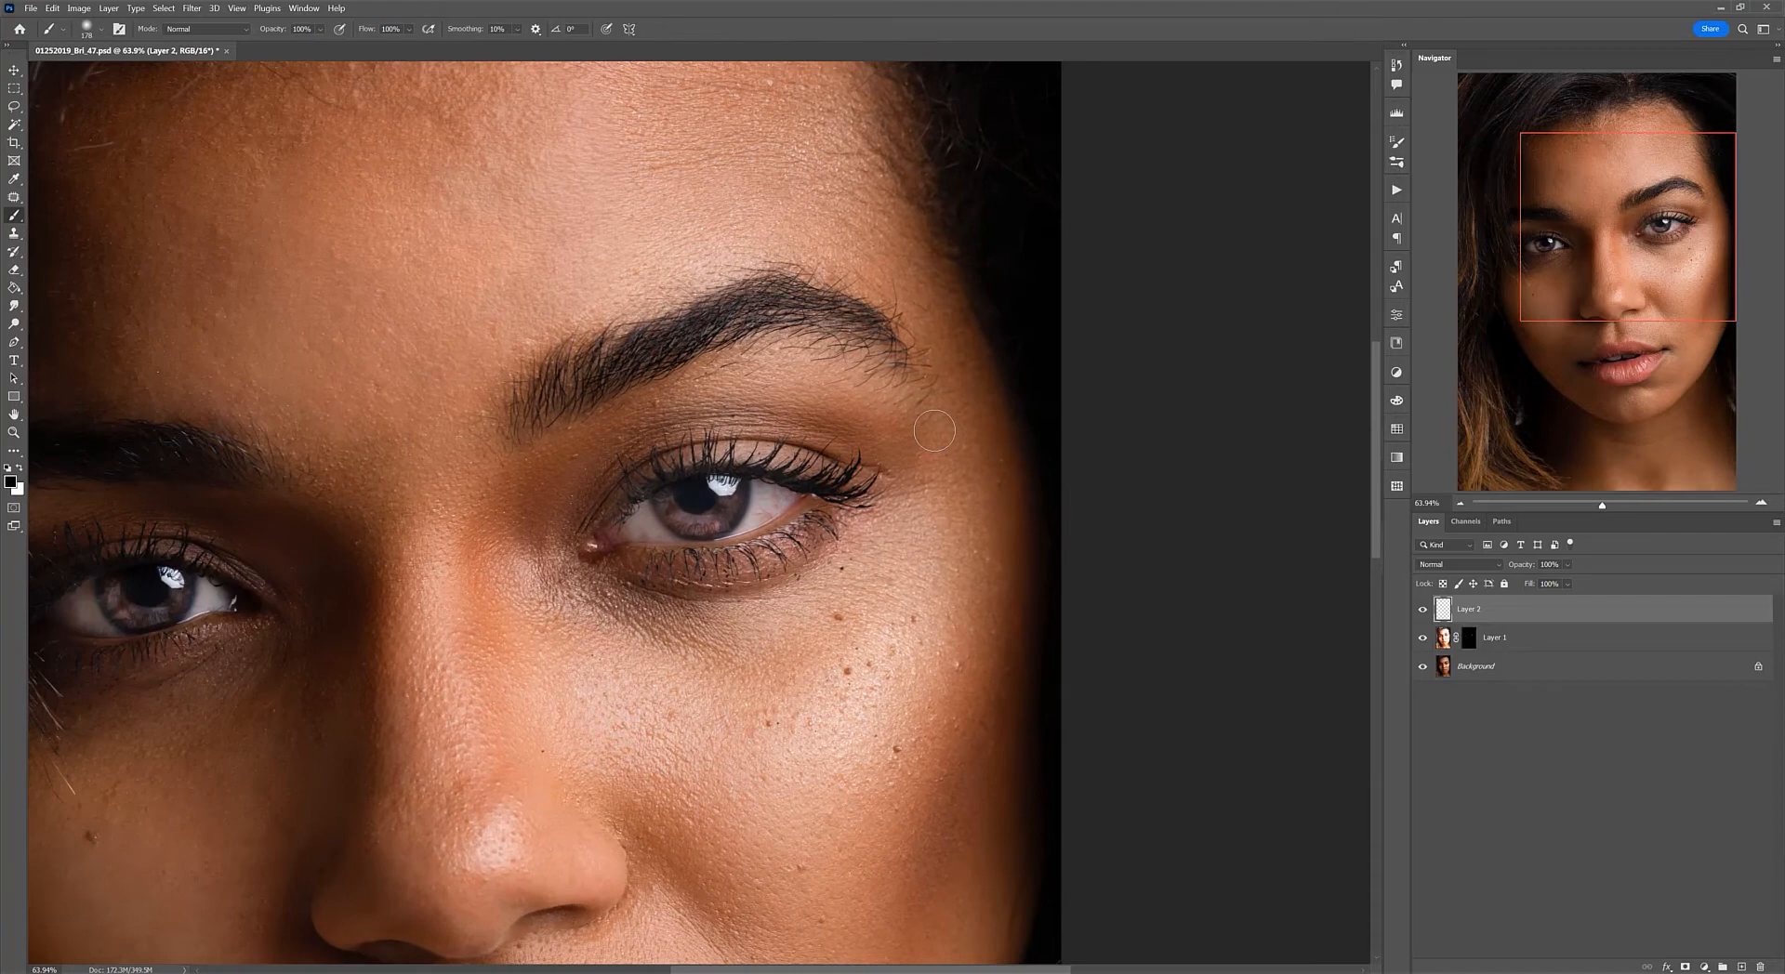
Step: Run the Freq 16-bit - CS action from the IAZY - Freq Separation set to build the frequency separation group
left_click_drag(1652, 187, 1618, 181)
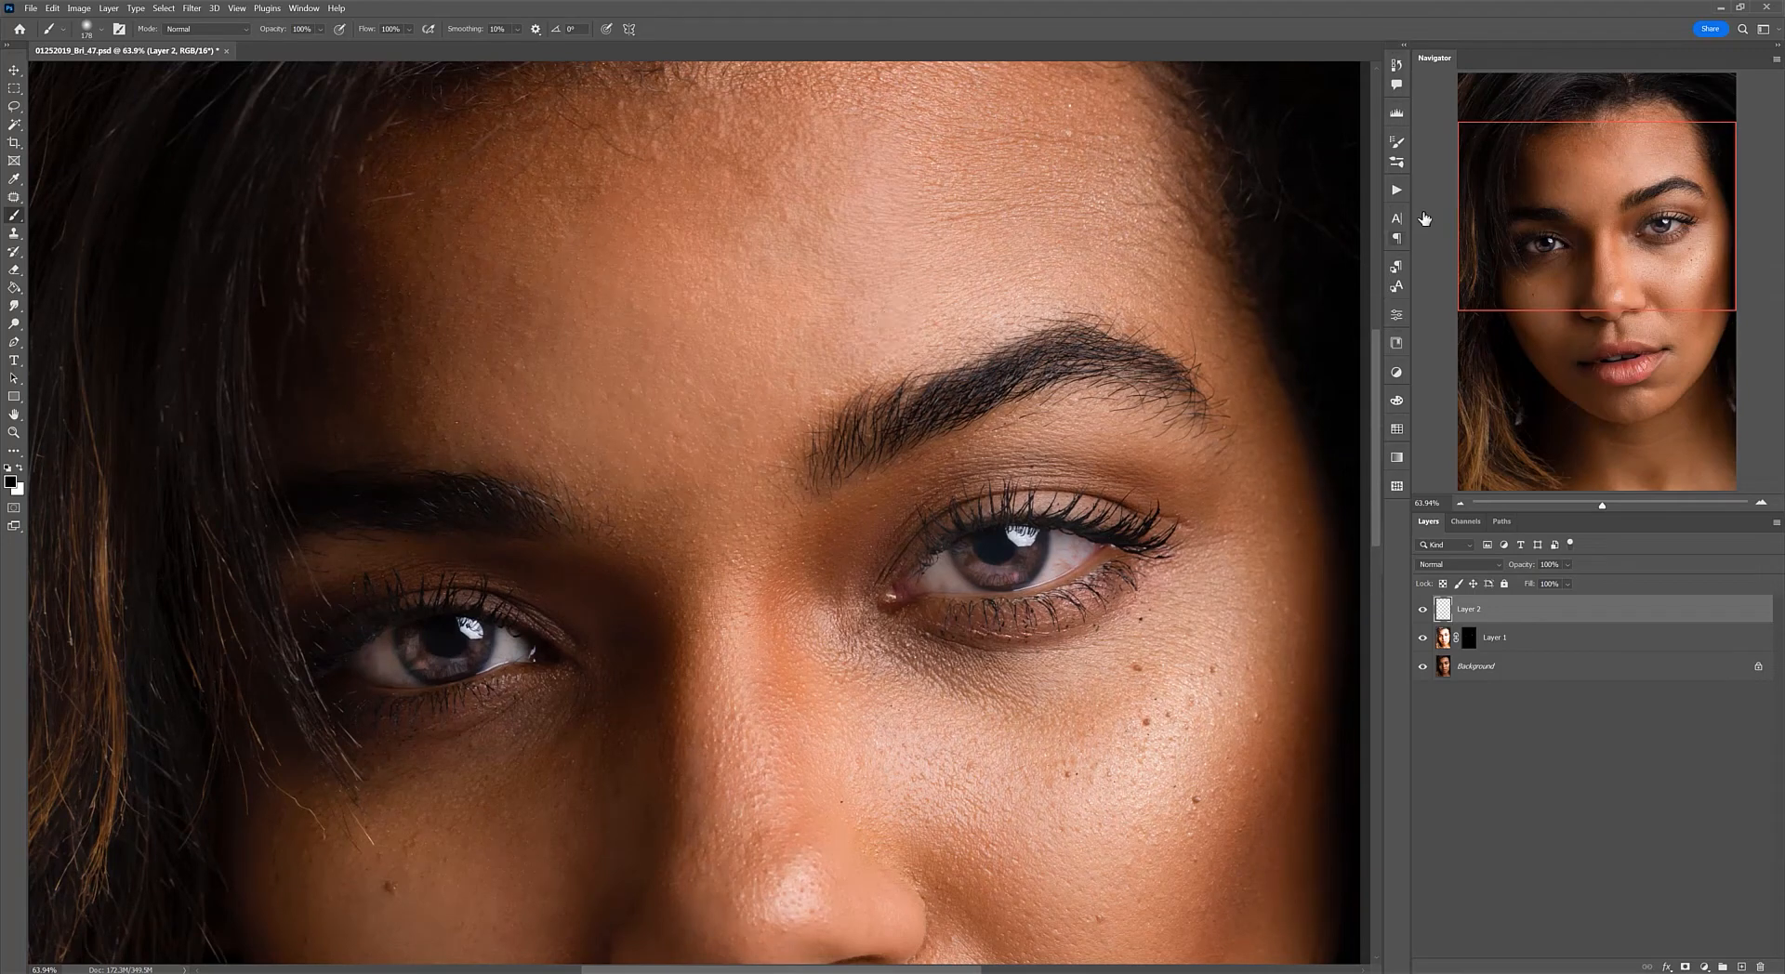
left_click(1397, 188)
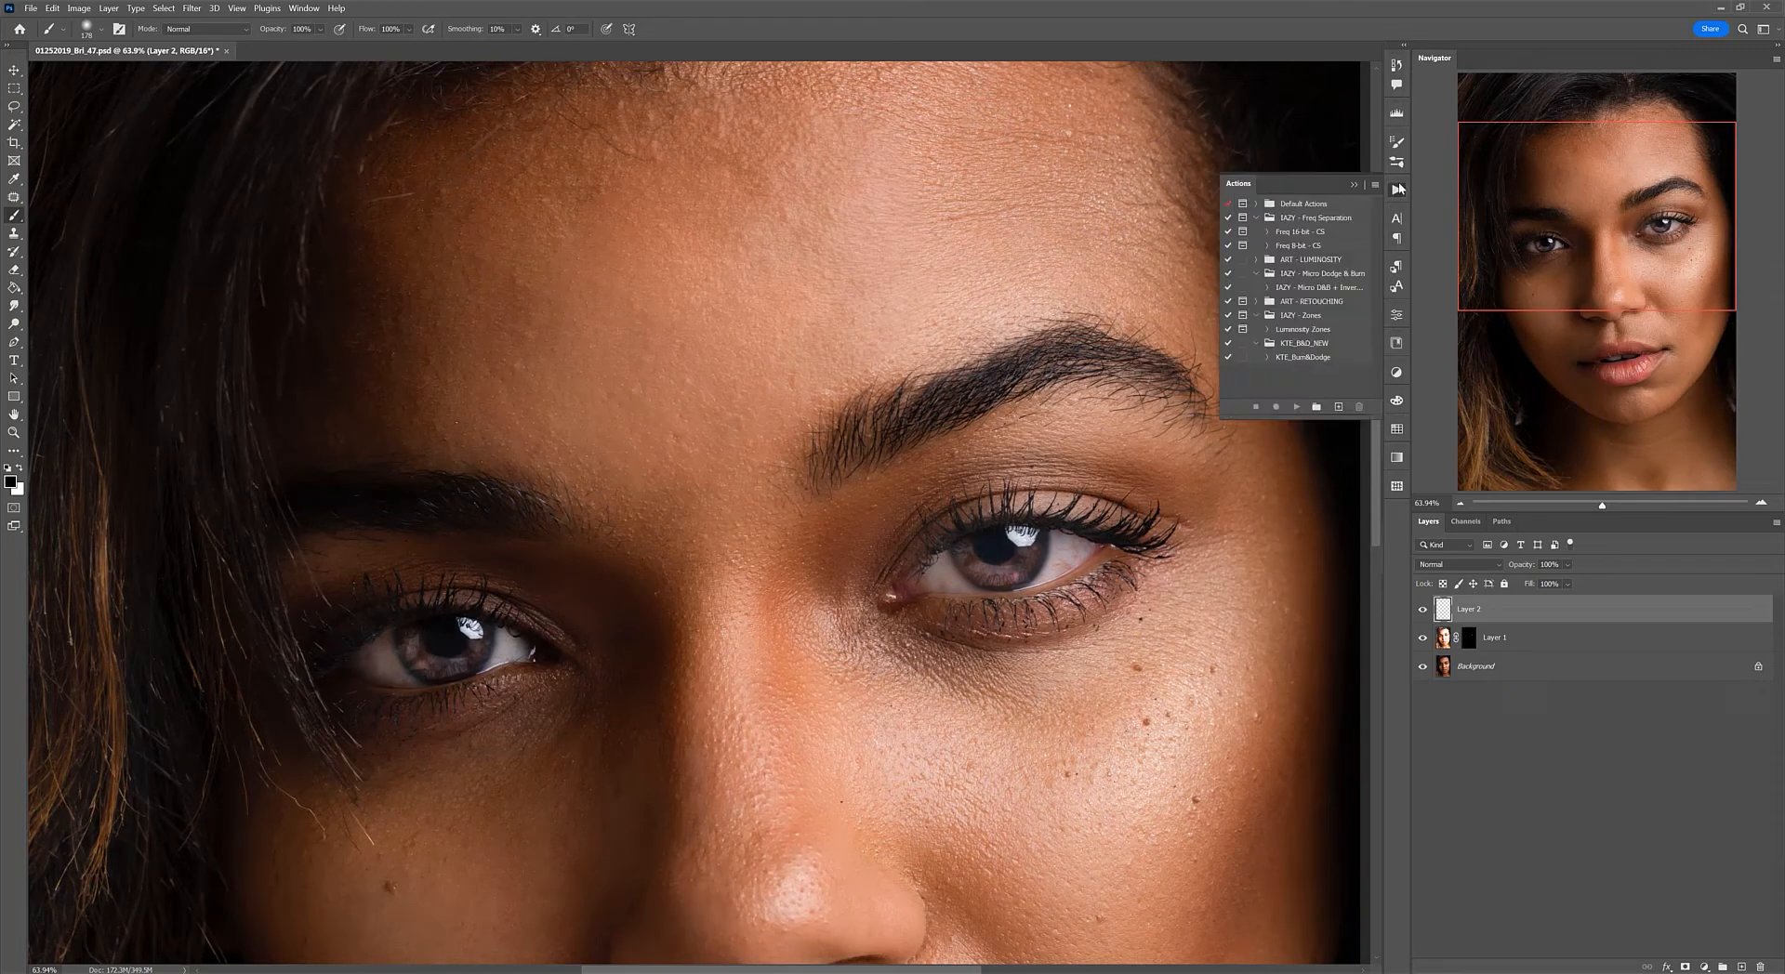
left_click(1320, 232)
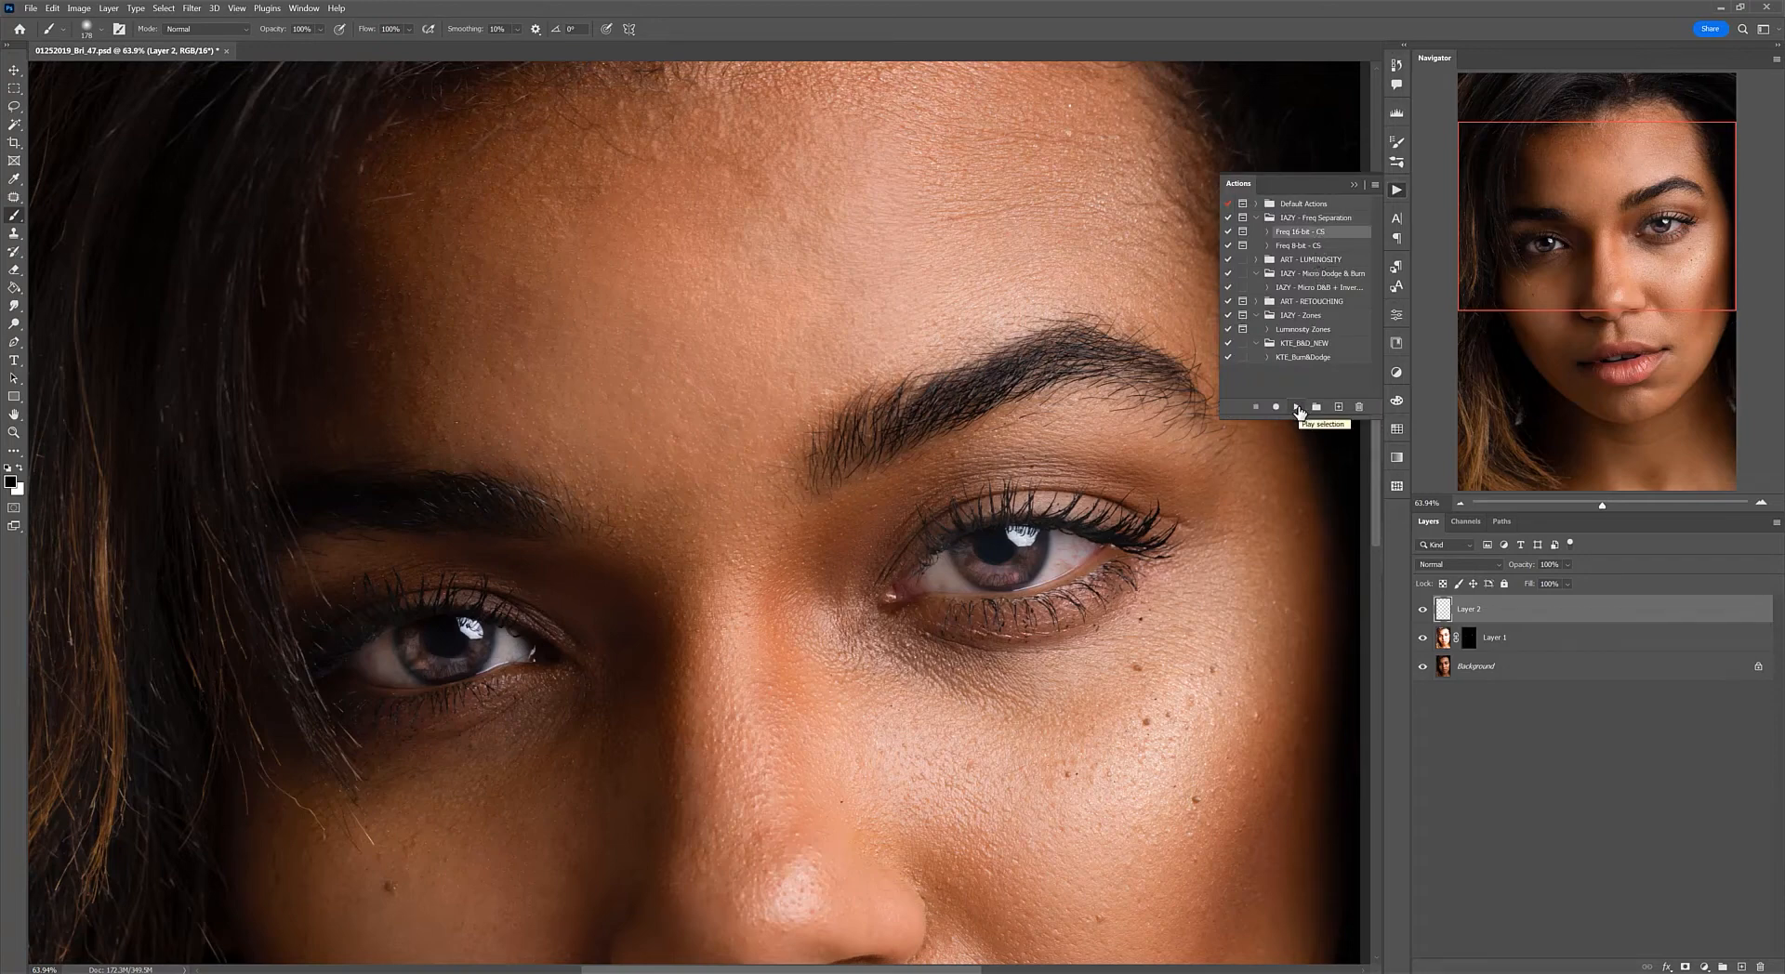
left_click(1297, 407)
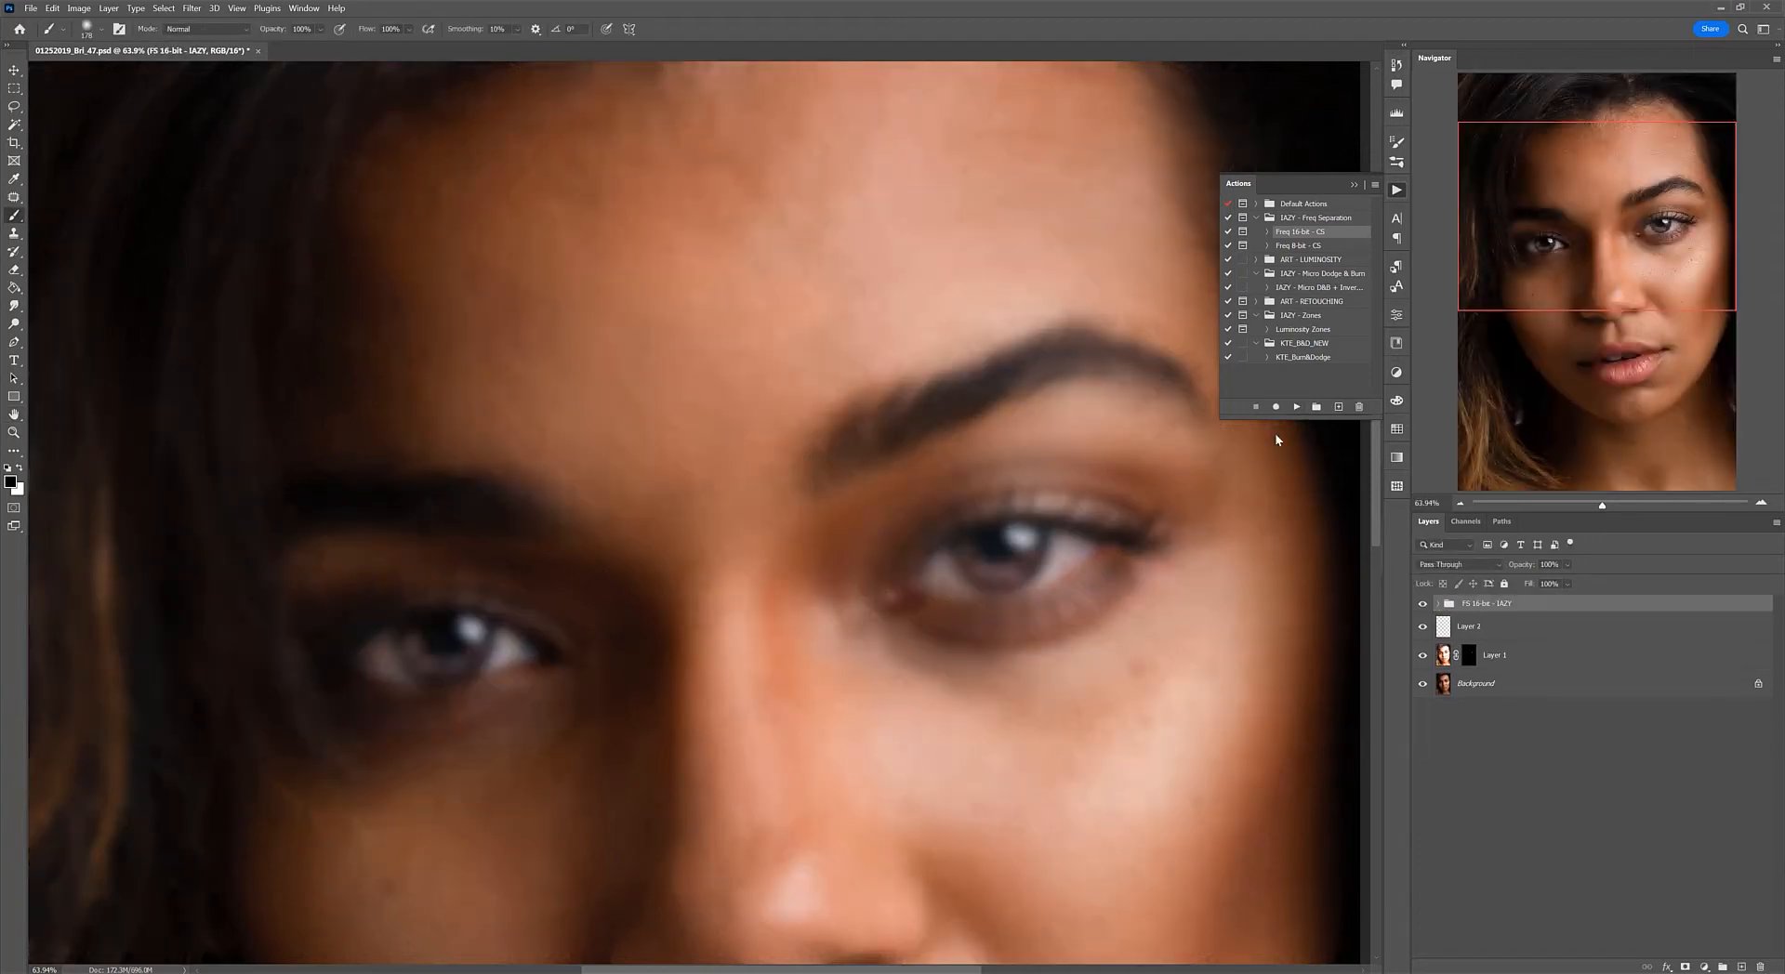
left_click(1354, 184)
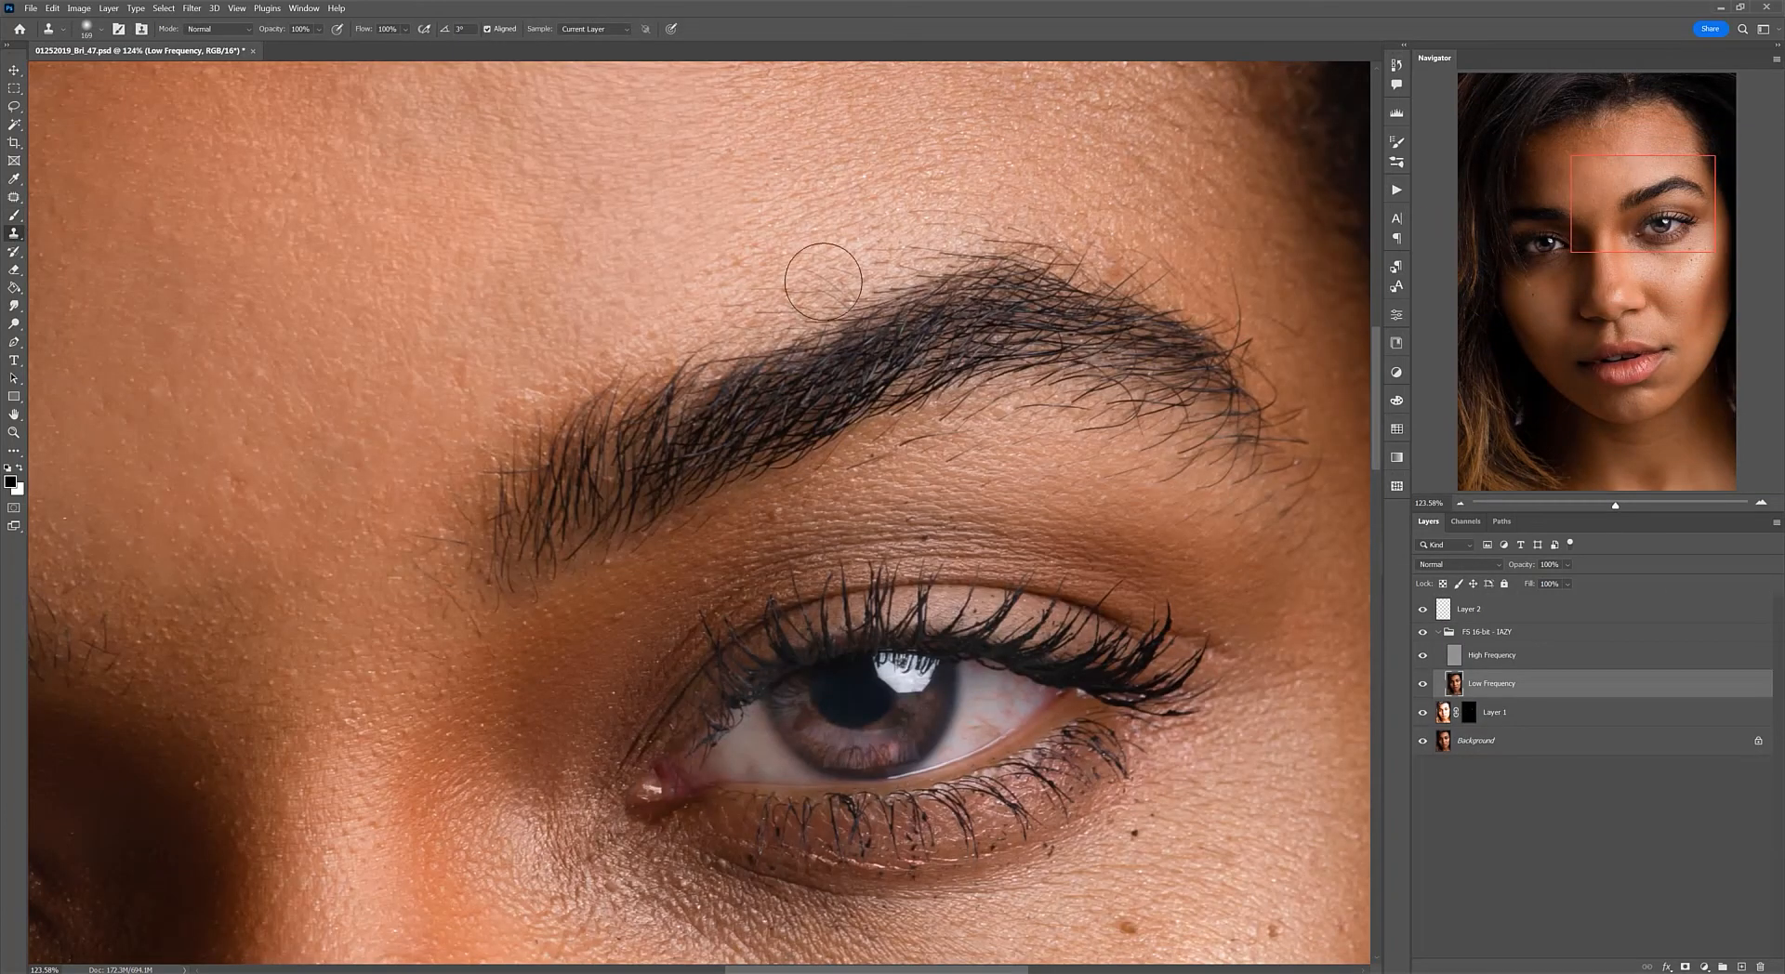
Step: Clone clean skin along the upper edge of the brightly lit eyebrow with the Clone Stamp to tidy the stray hairs
scroll(893, 180, "down", 3)
scroll(939, 163, "up", 2)
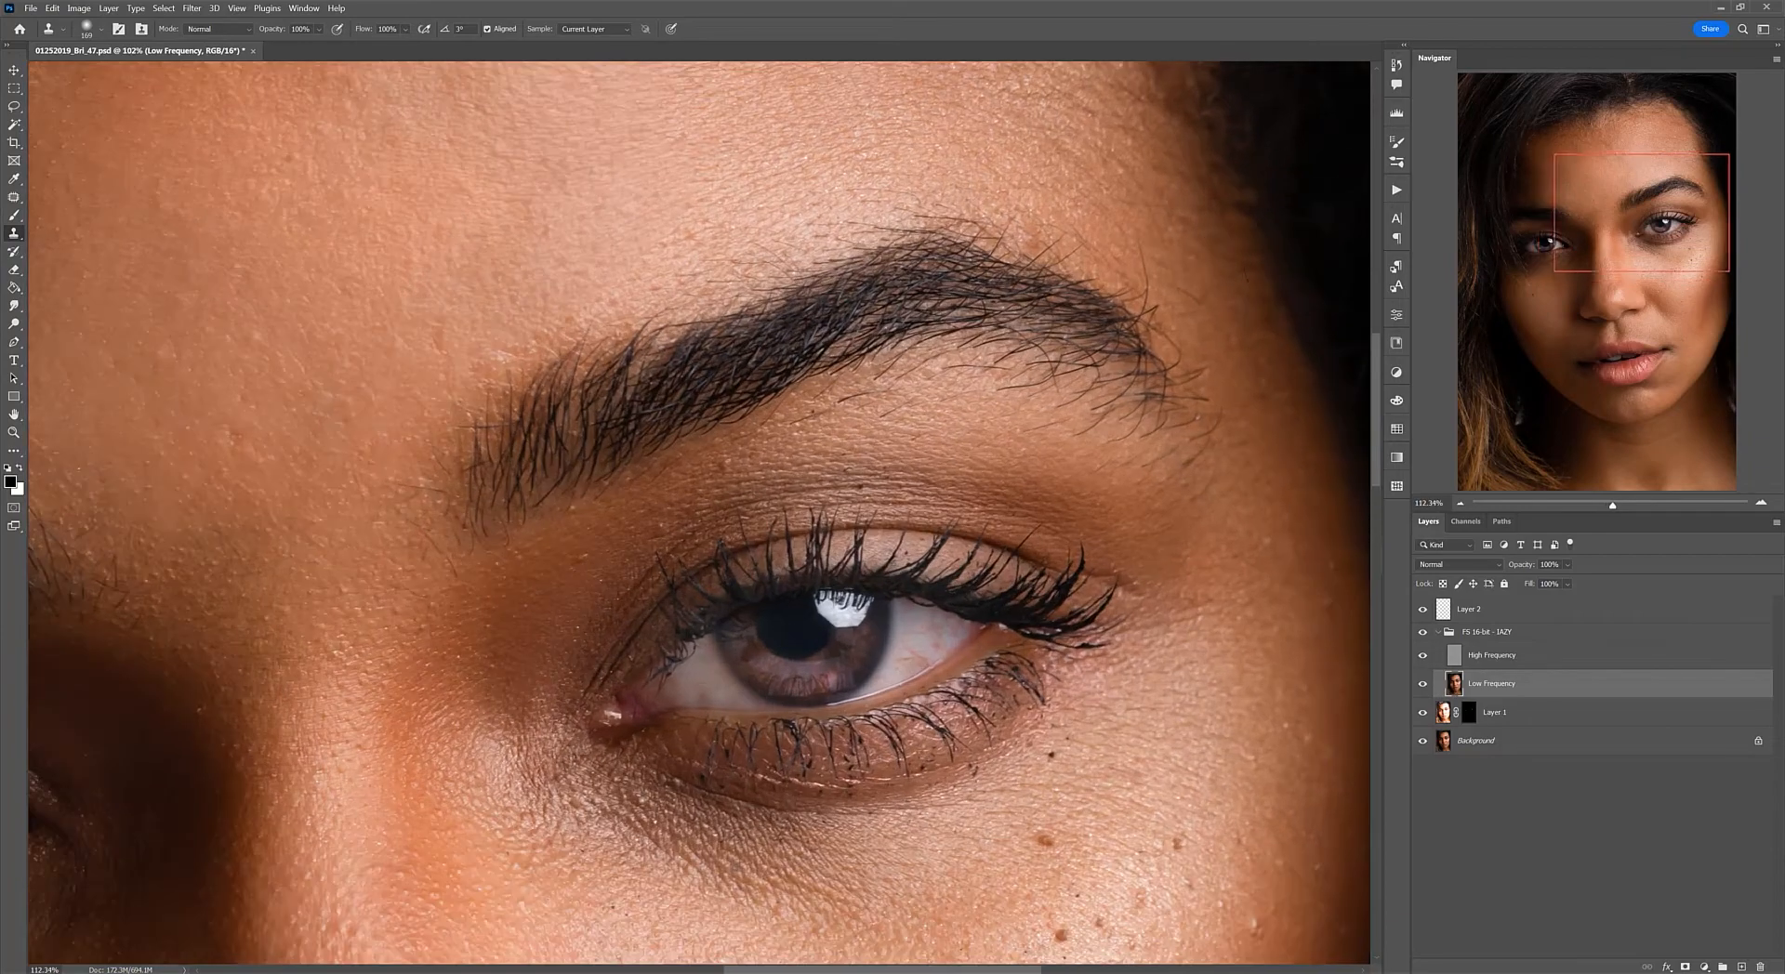
left_click_drag(1693, 230, 1698, 211)
scroll(861, 291, "up", 2)
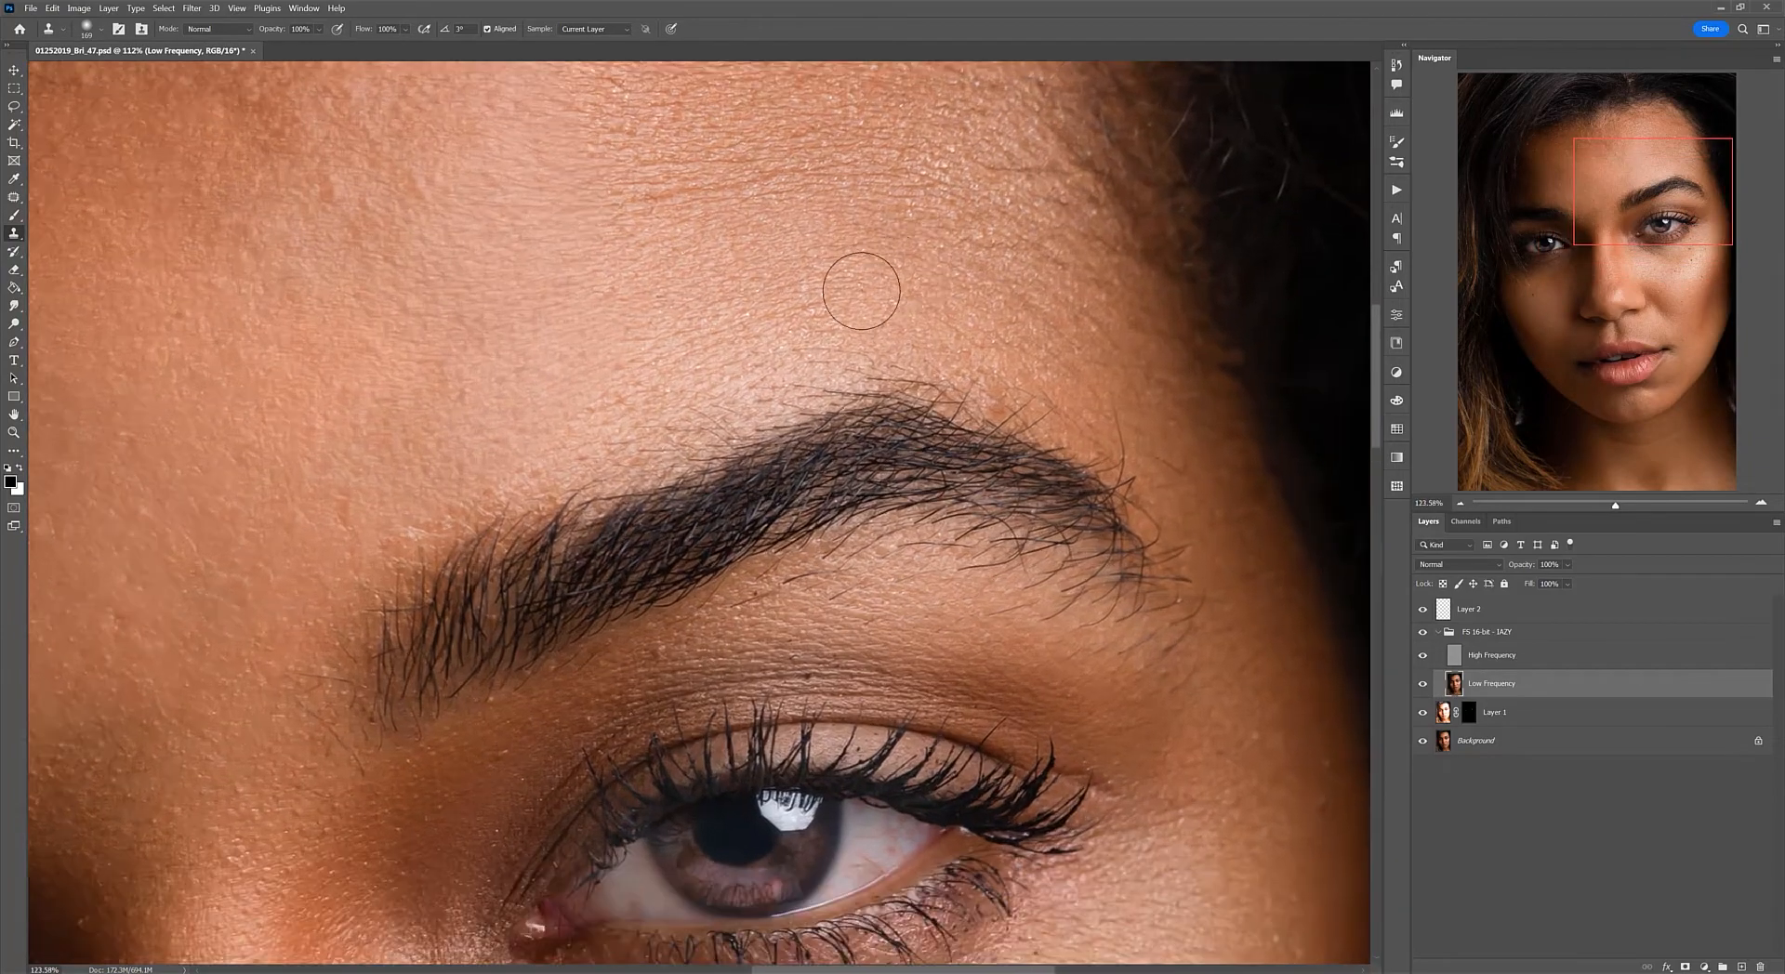
left_click_drag(847, 293, 827, 284)
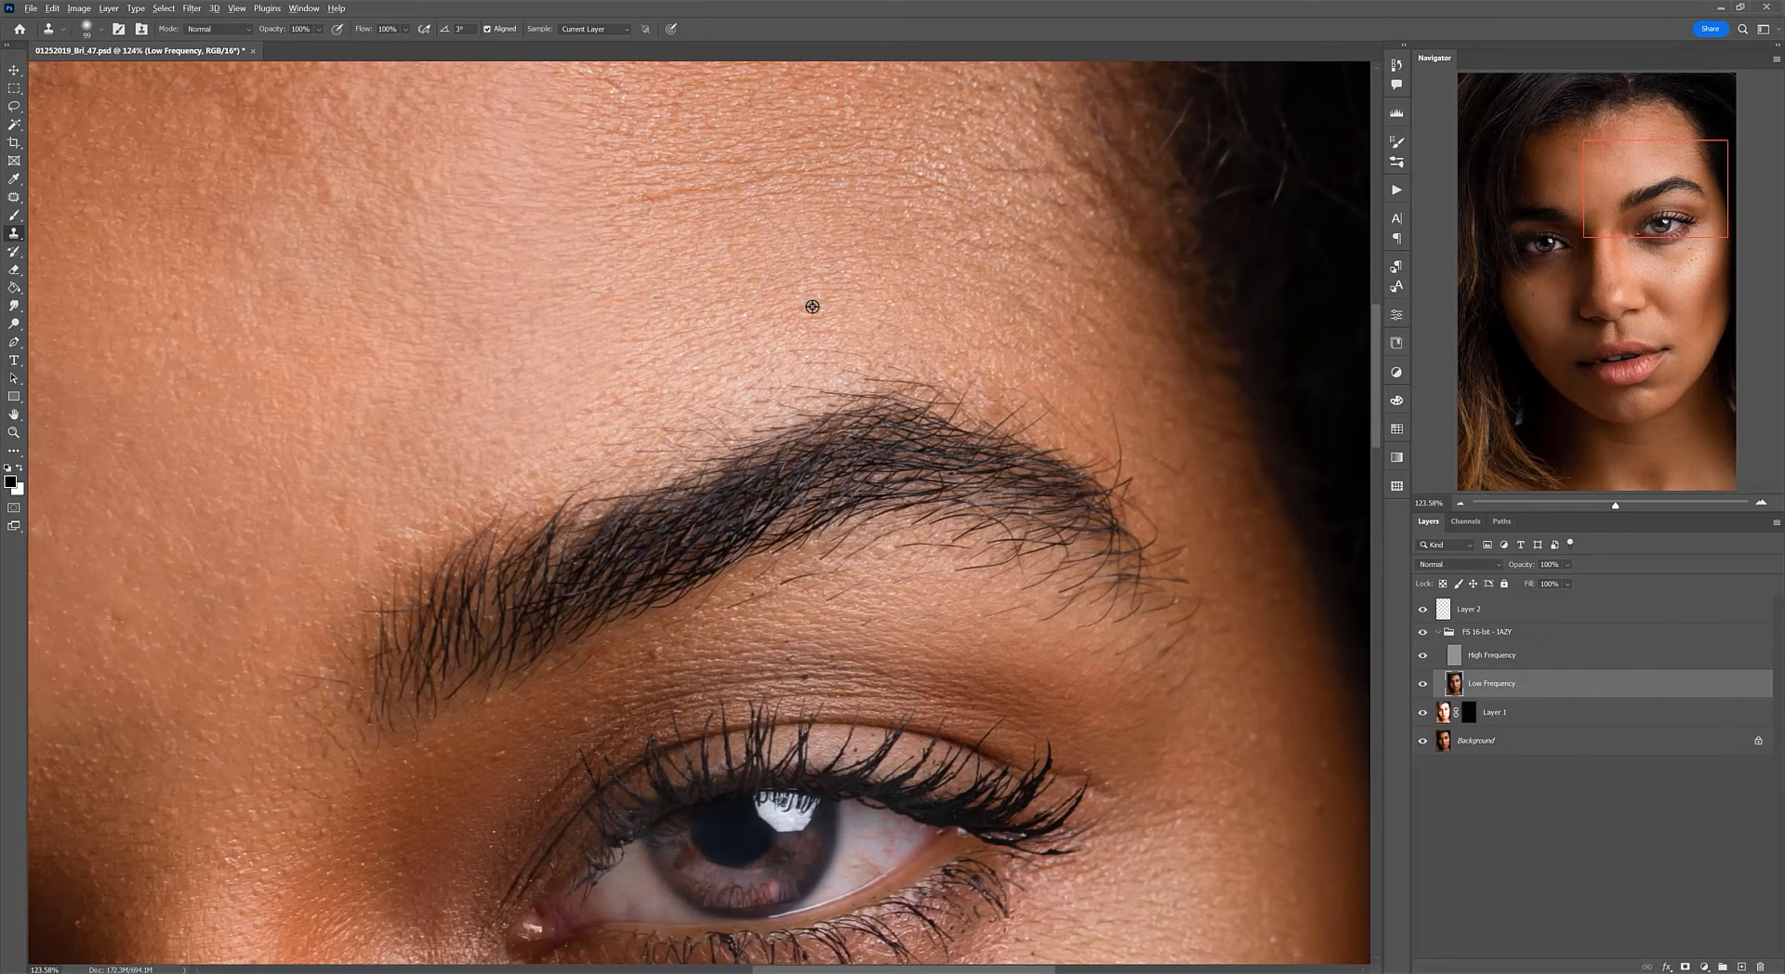
left_click(812, 307, "alt")
mouse_move(802, 364)
left_mouse_down()
mouse_move(837, 371)
mouse_move(627, 454)
mouse_move(824, 377)
mouse_move(944, 376)
mouse_move(995, 409)
mouse_move(971, 399)
left_mouse_up()
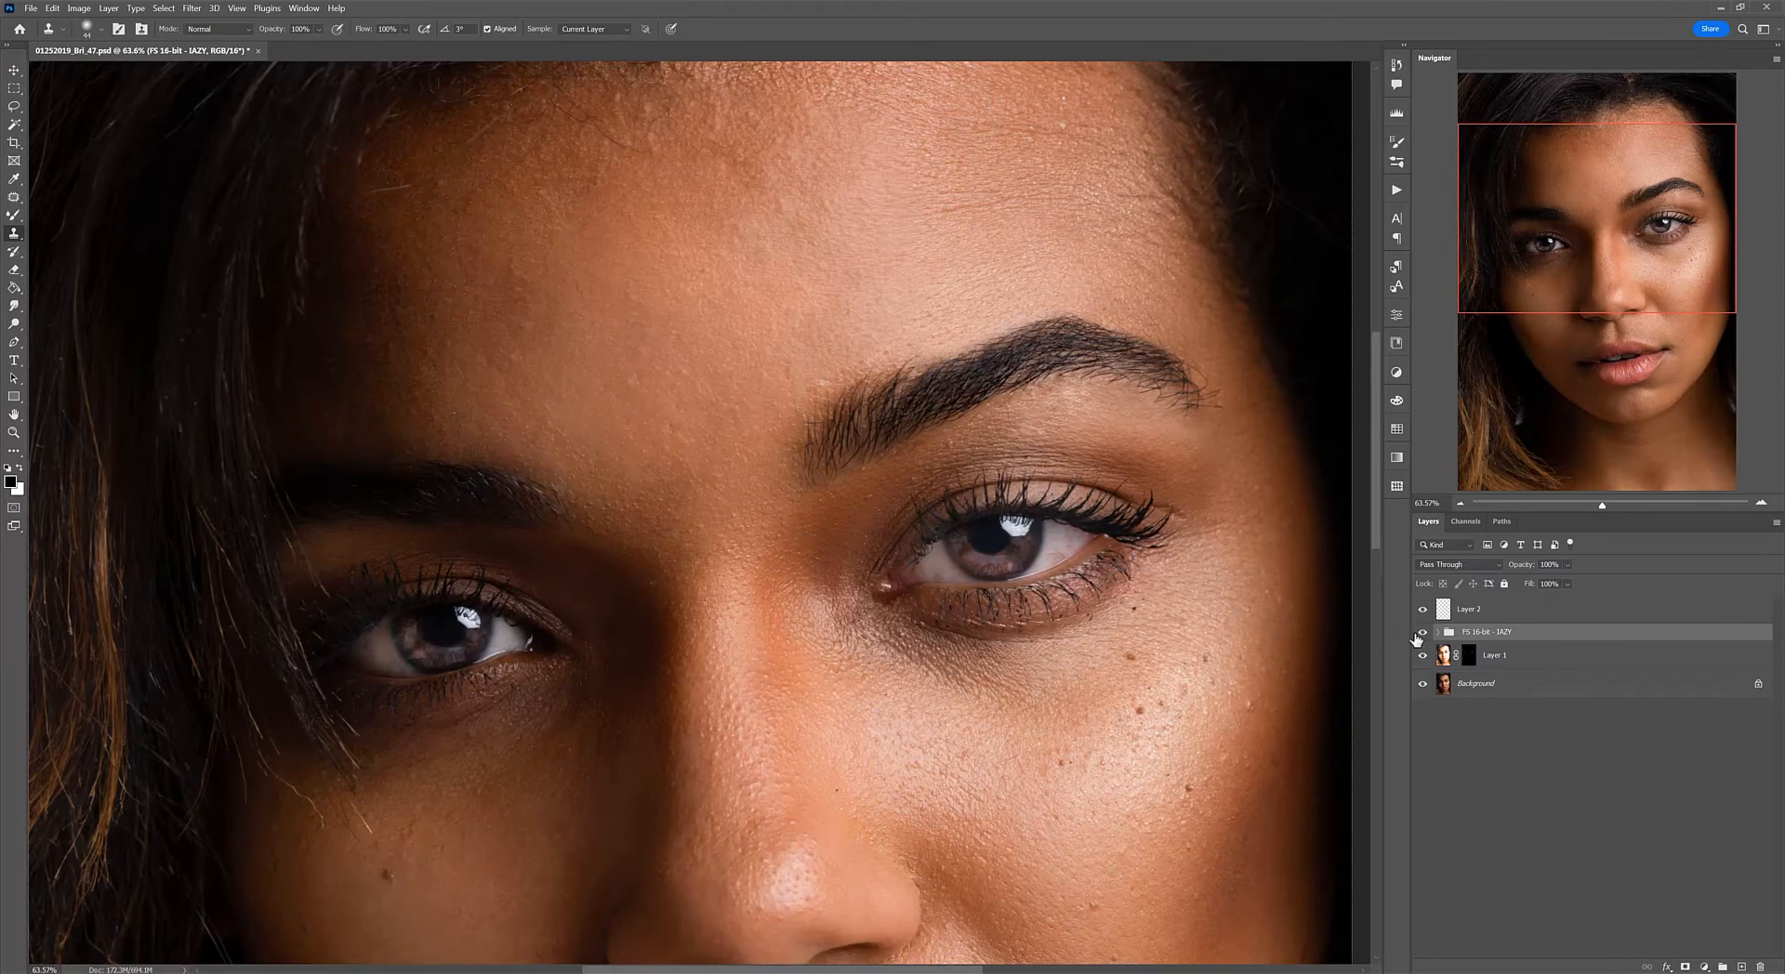
Step: Toggle the visibility of the FS 16-bit - IAZY group to compare the eyebrow before and after cleanup
left_click(1422, 633)
left_click(1422, 633)
left_click(1425, 634)
left_click(1425, 634)
left_click(1425, 634)
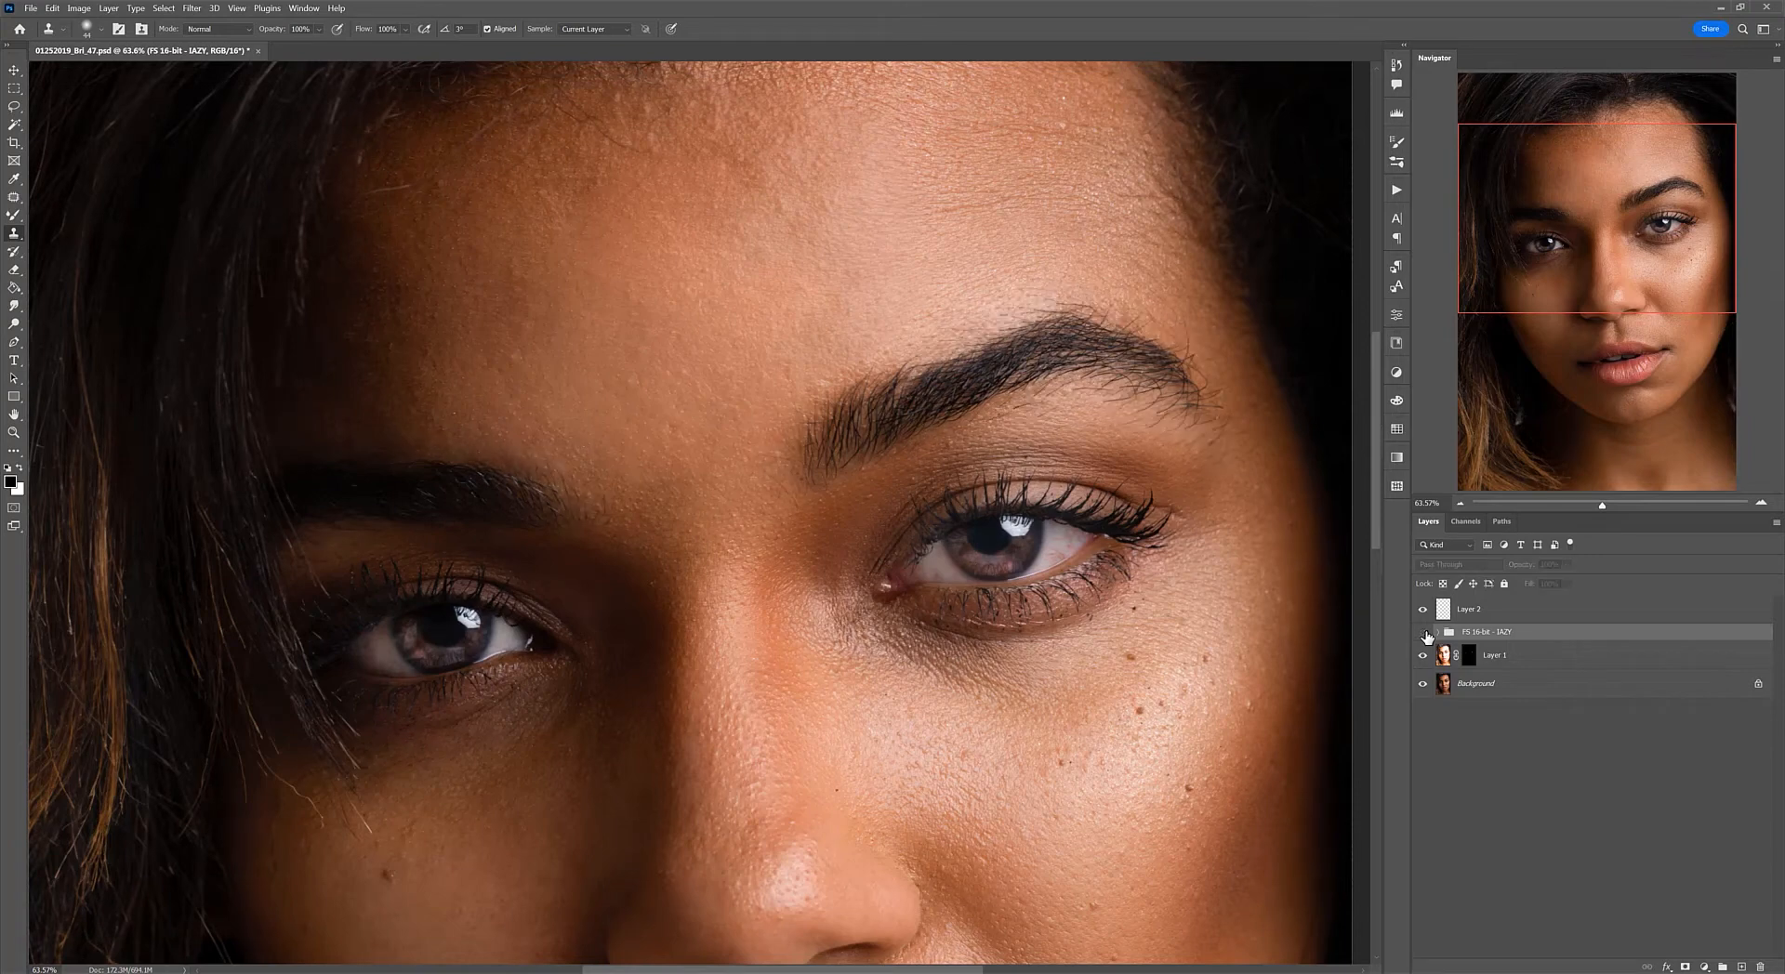
left_click(1425, 635)
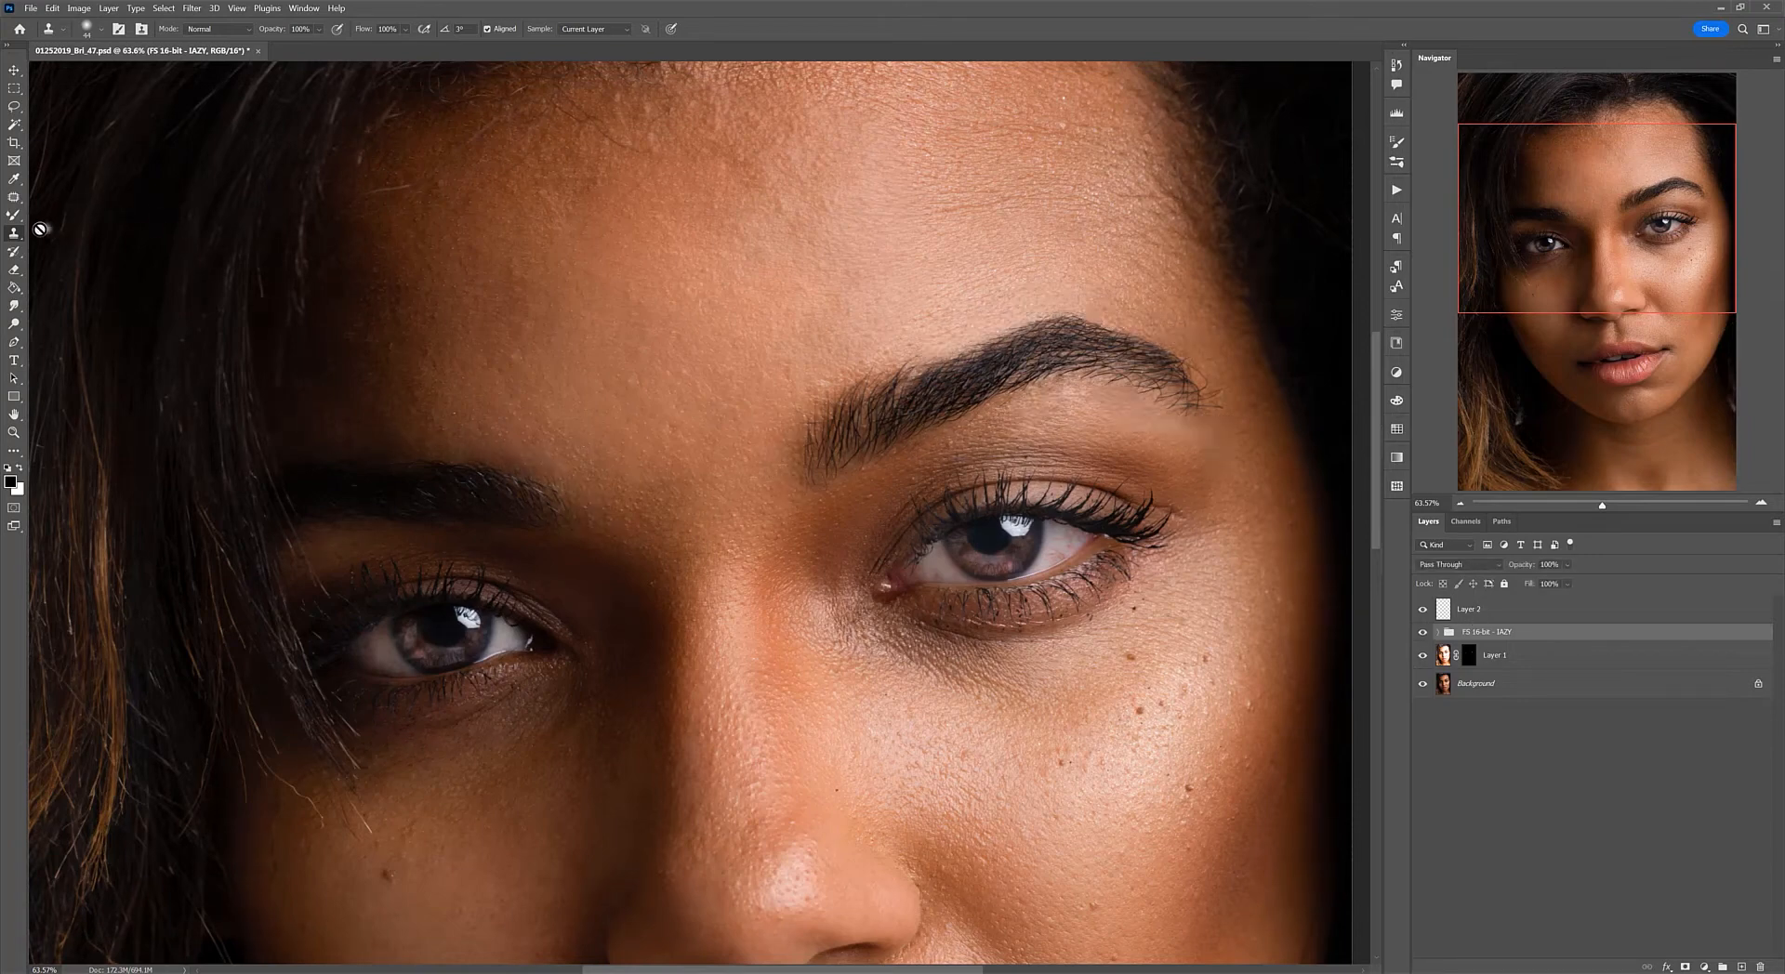
Step: Switch to the Brush tool with the IAZY - Eyebrow 20 brush and make the empty Layer 2 active
right_click(14, 215)
left_click(79, 258)
key("shift+b")
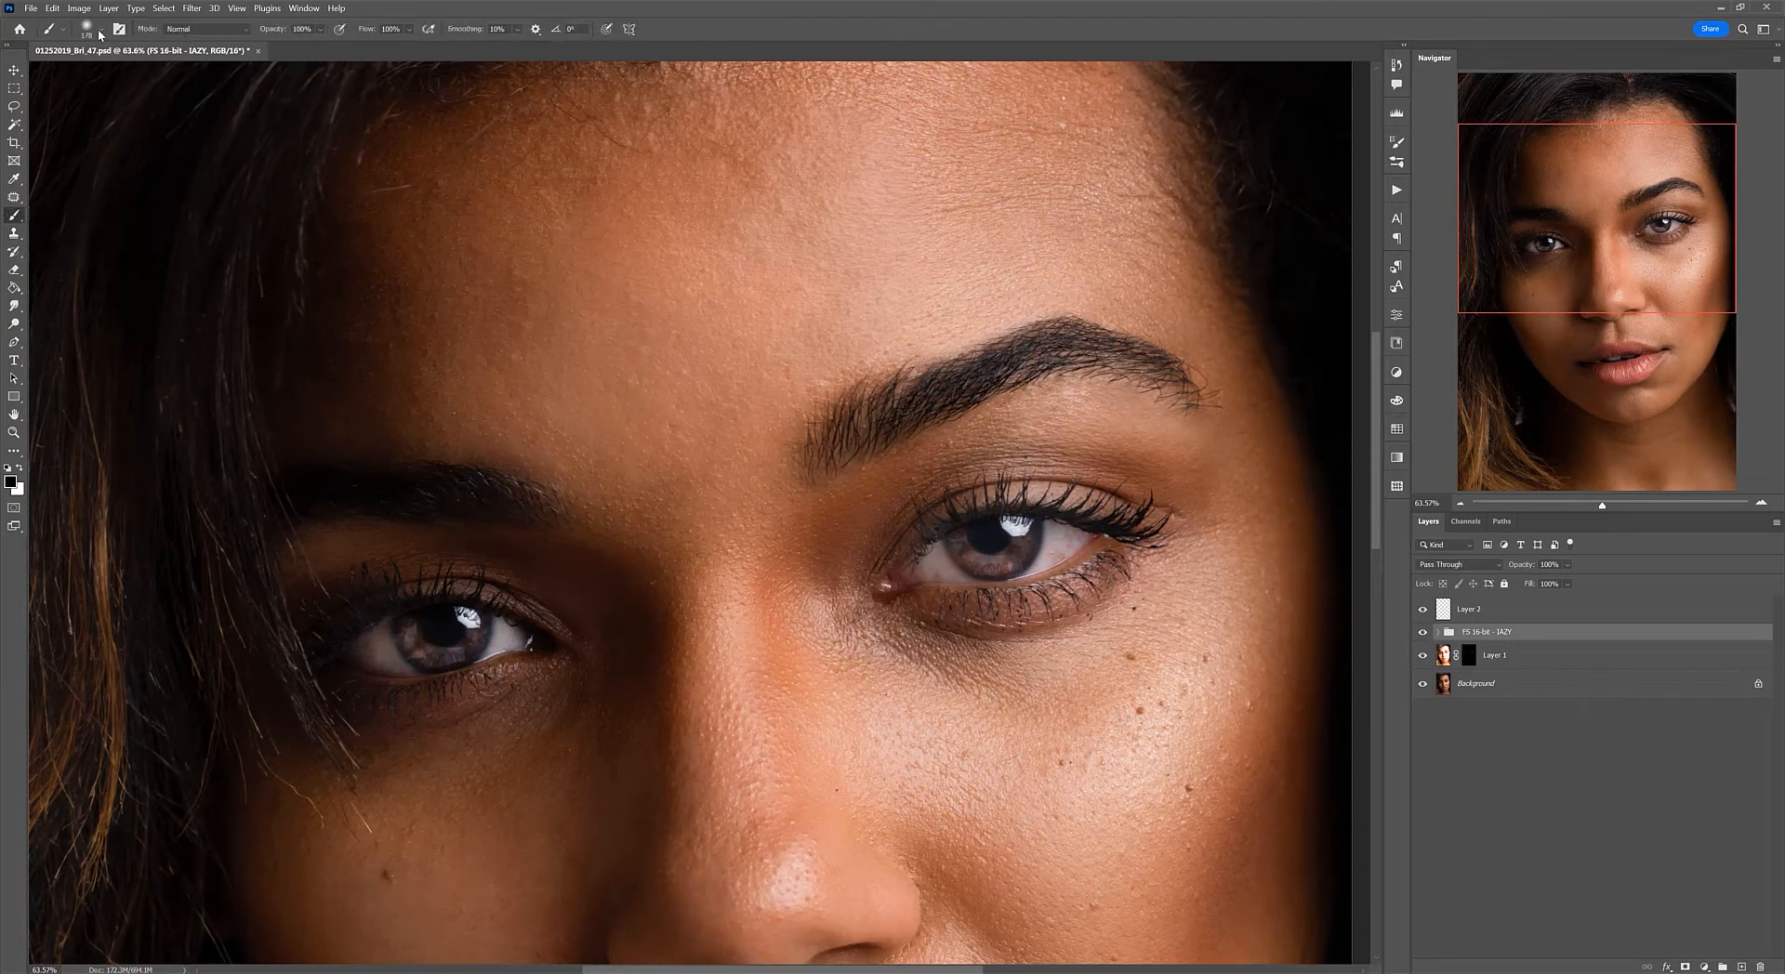
left_click(100, 32)
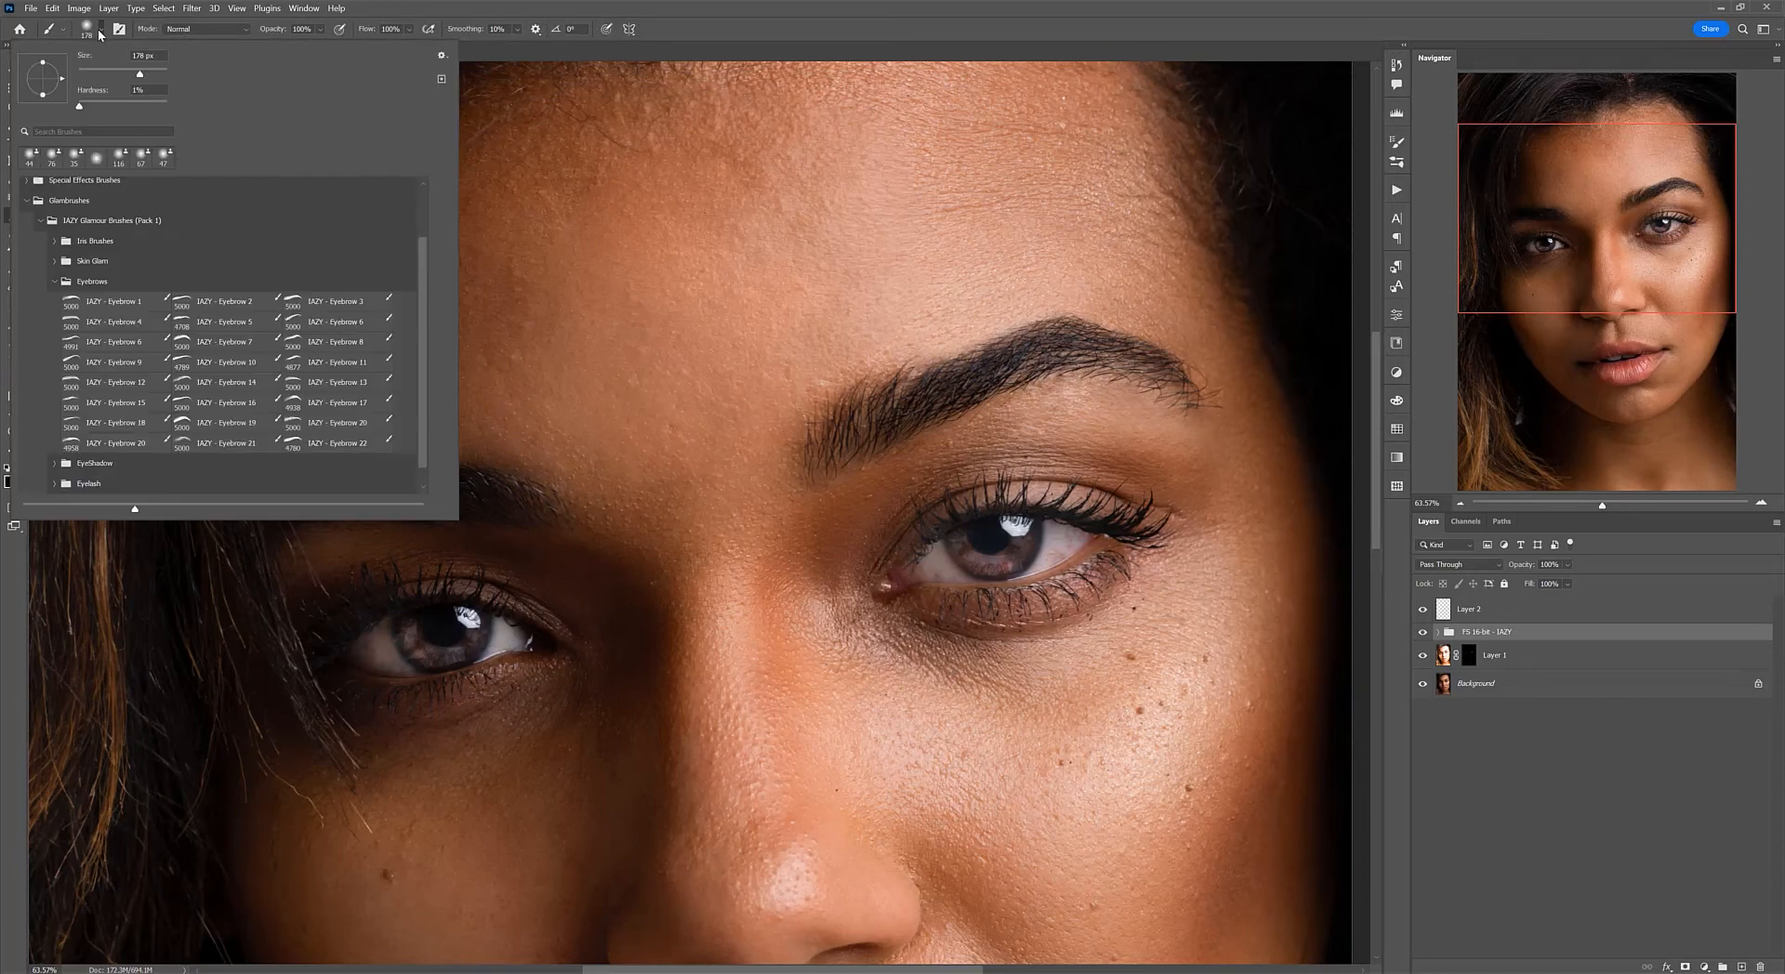
left_click(384, 421)
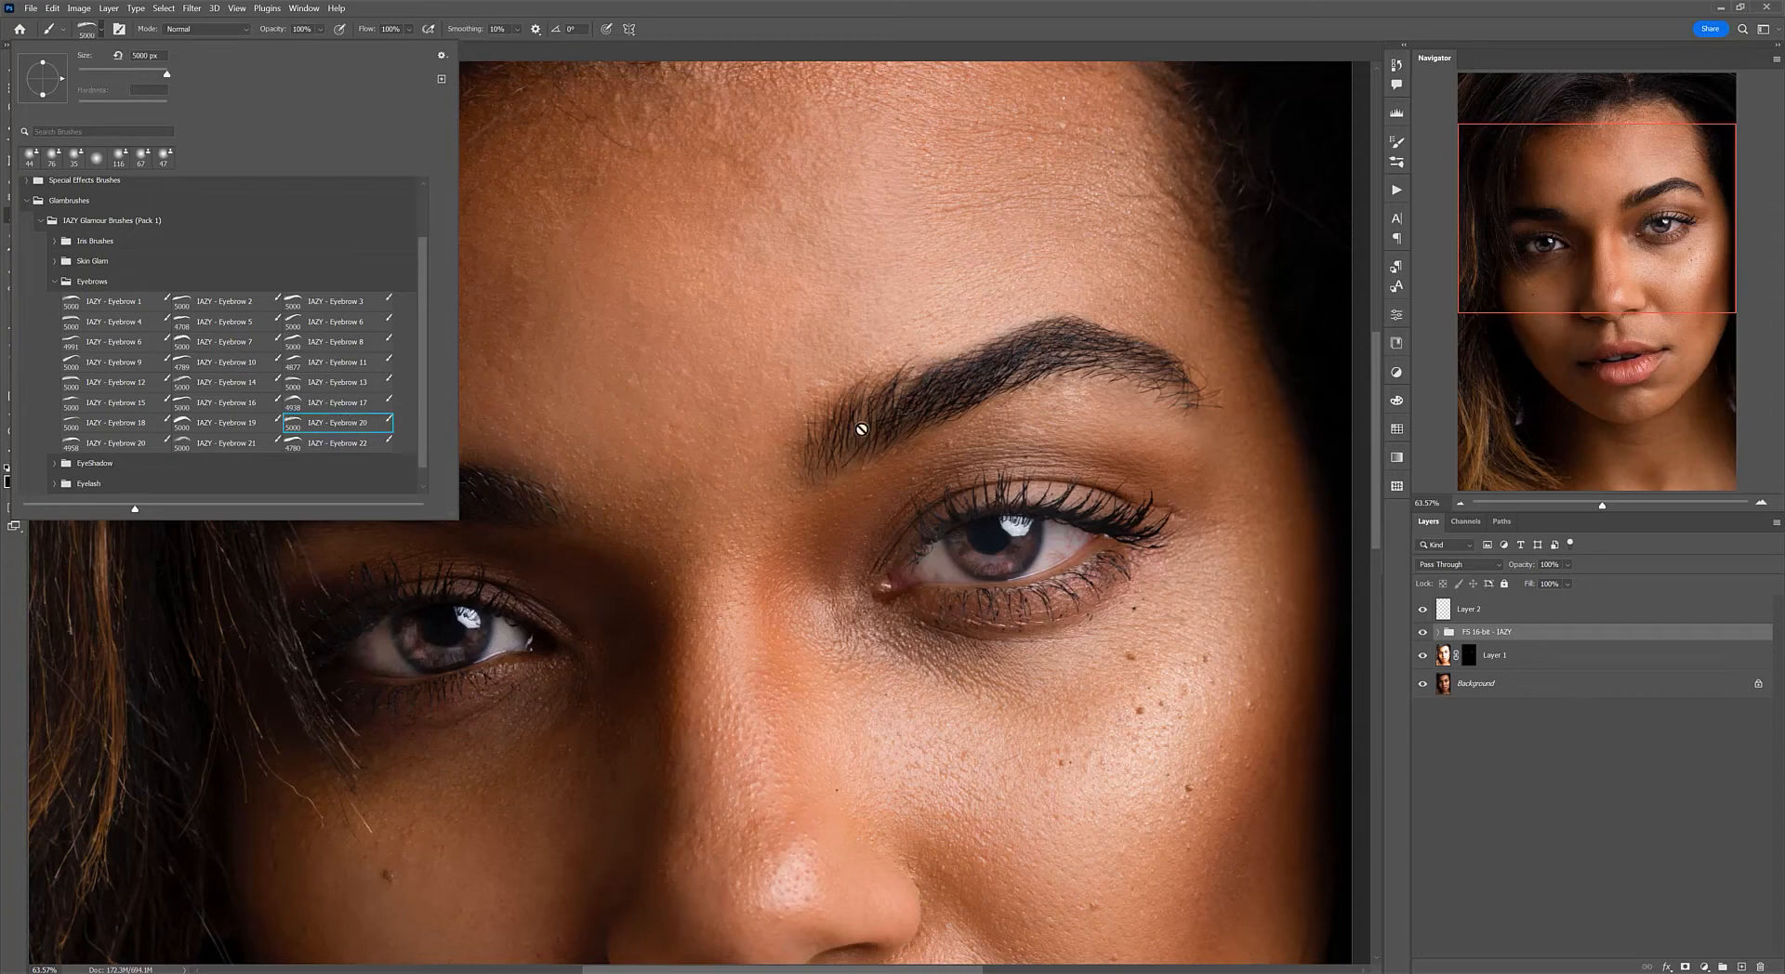
left_click(1529, 611)
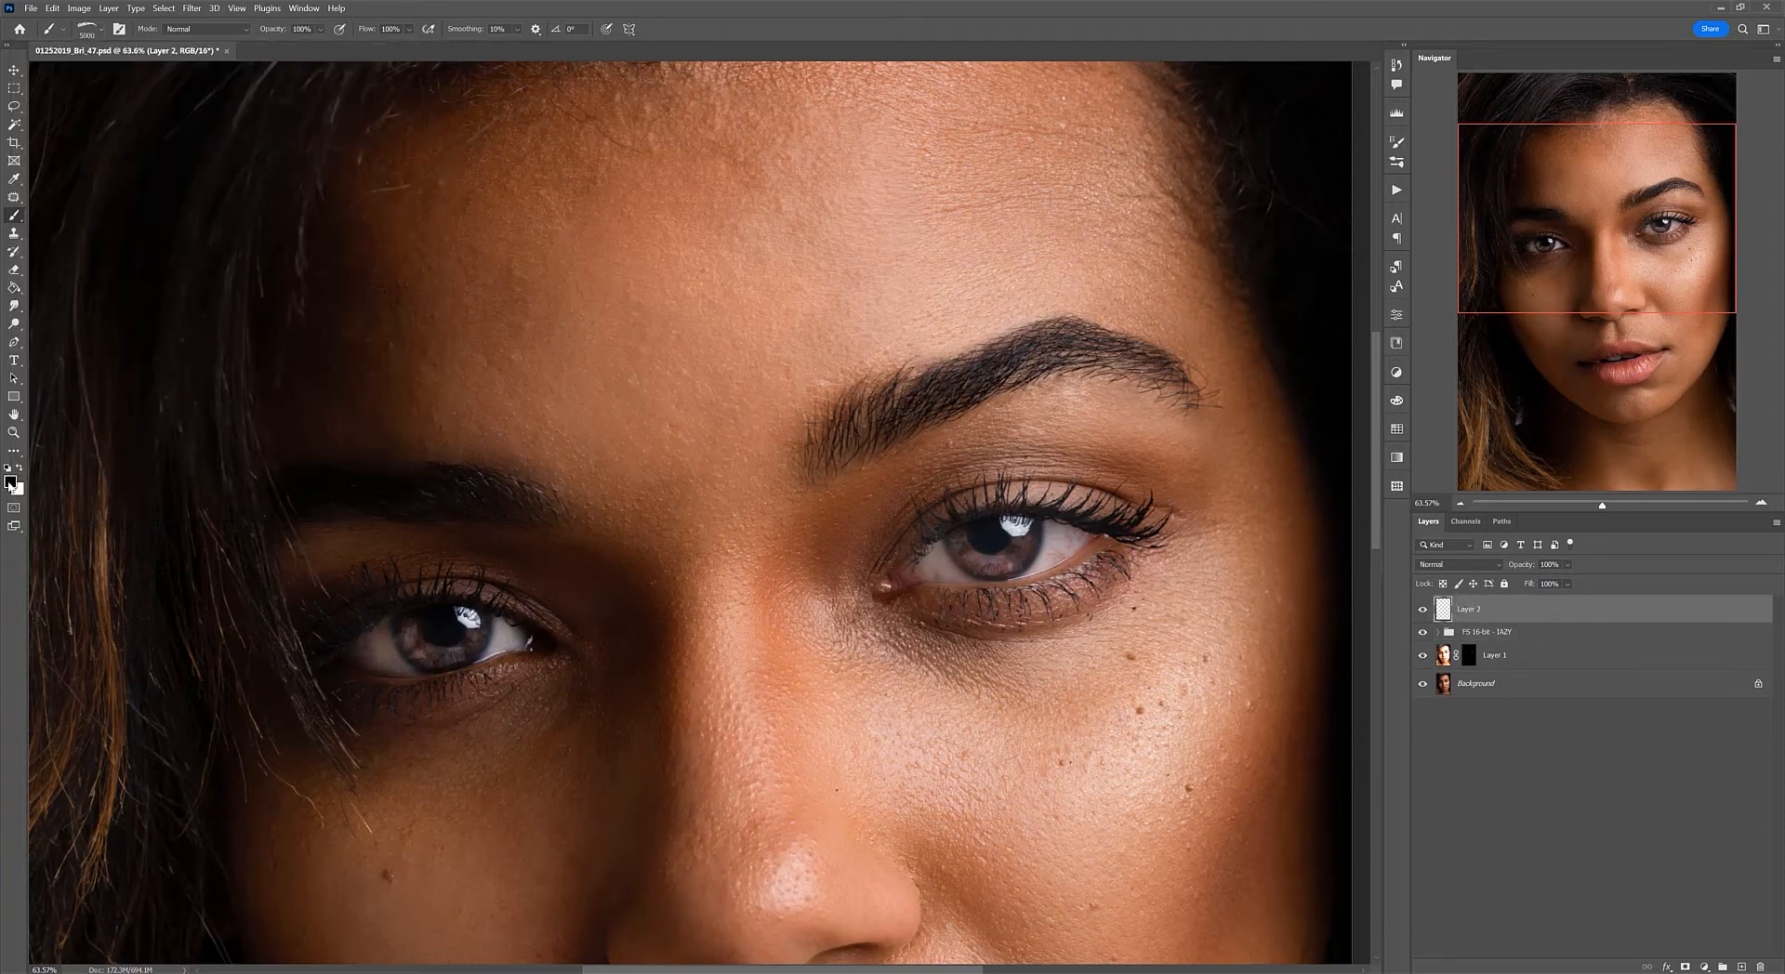
Step: Scale the eyebrow brush down to 1911 px to fit the brightly lit brow
scroll(989, 474, "down", 5)
scroll(1005, 449, "up", 3)
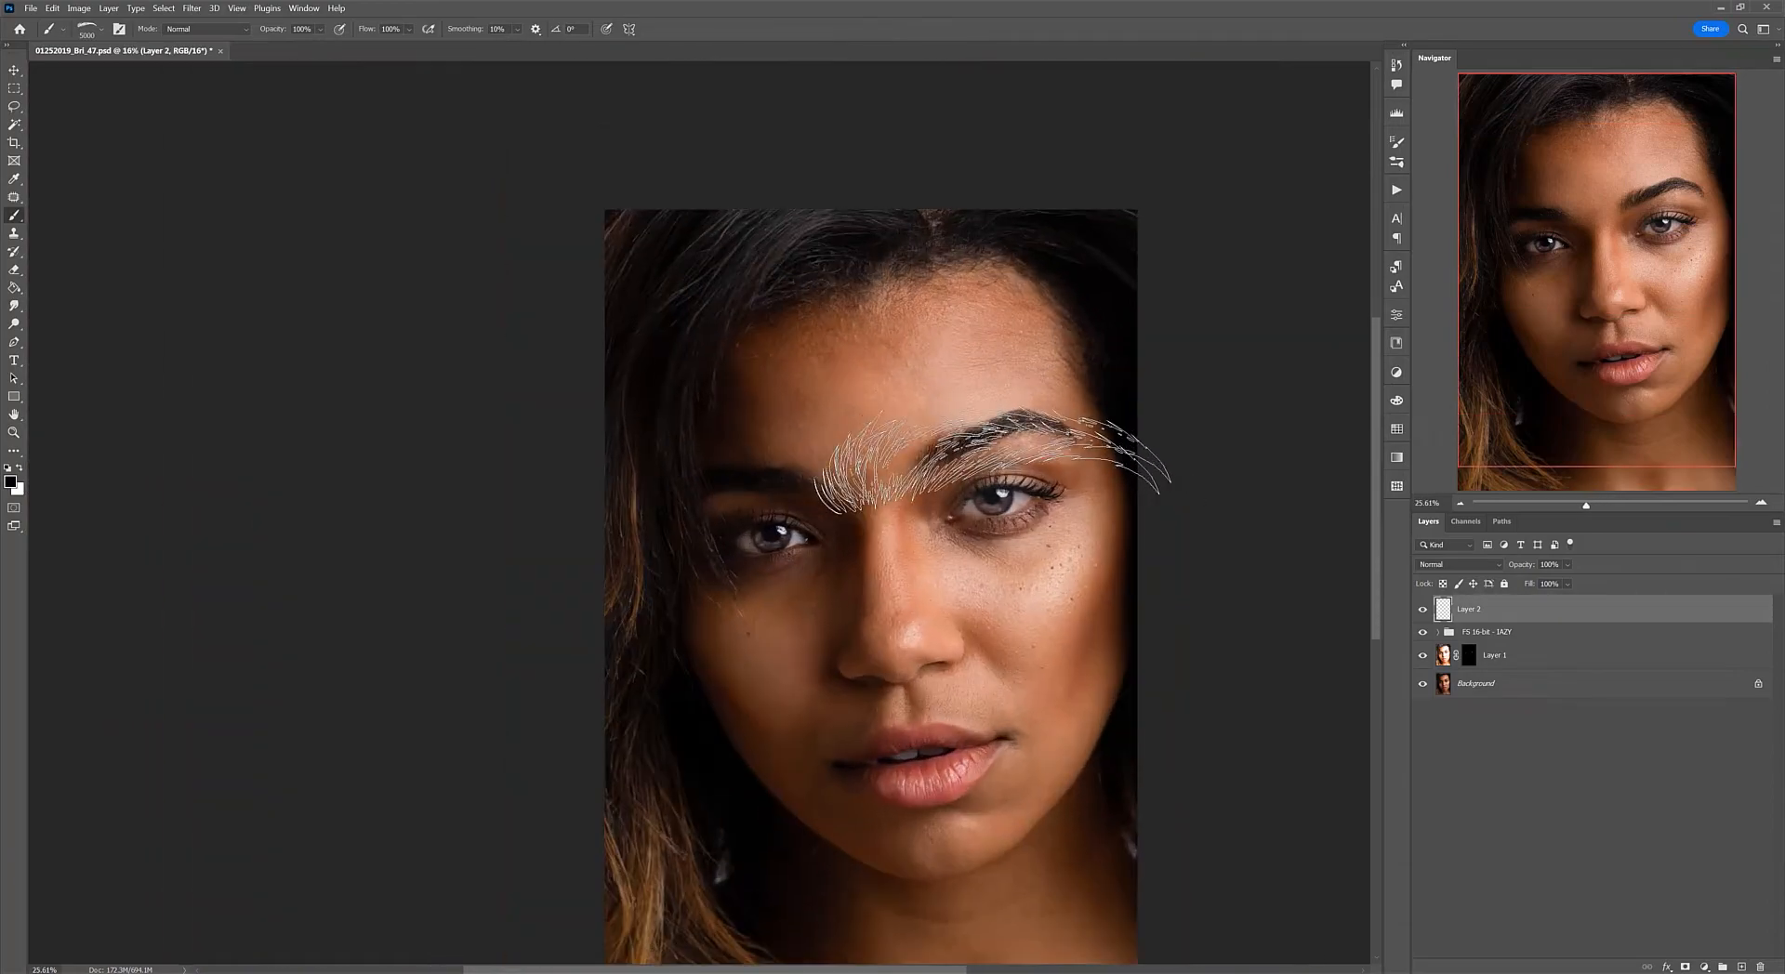
scroll(1005, 450, "up", 1)
left_click_drag(963, 406, 430, 407)
scroll(1022, 447, "up", 1)
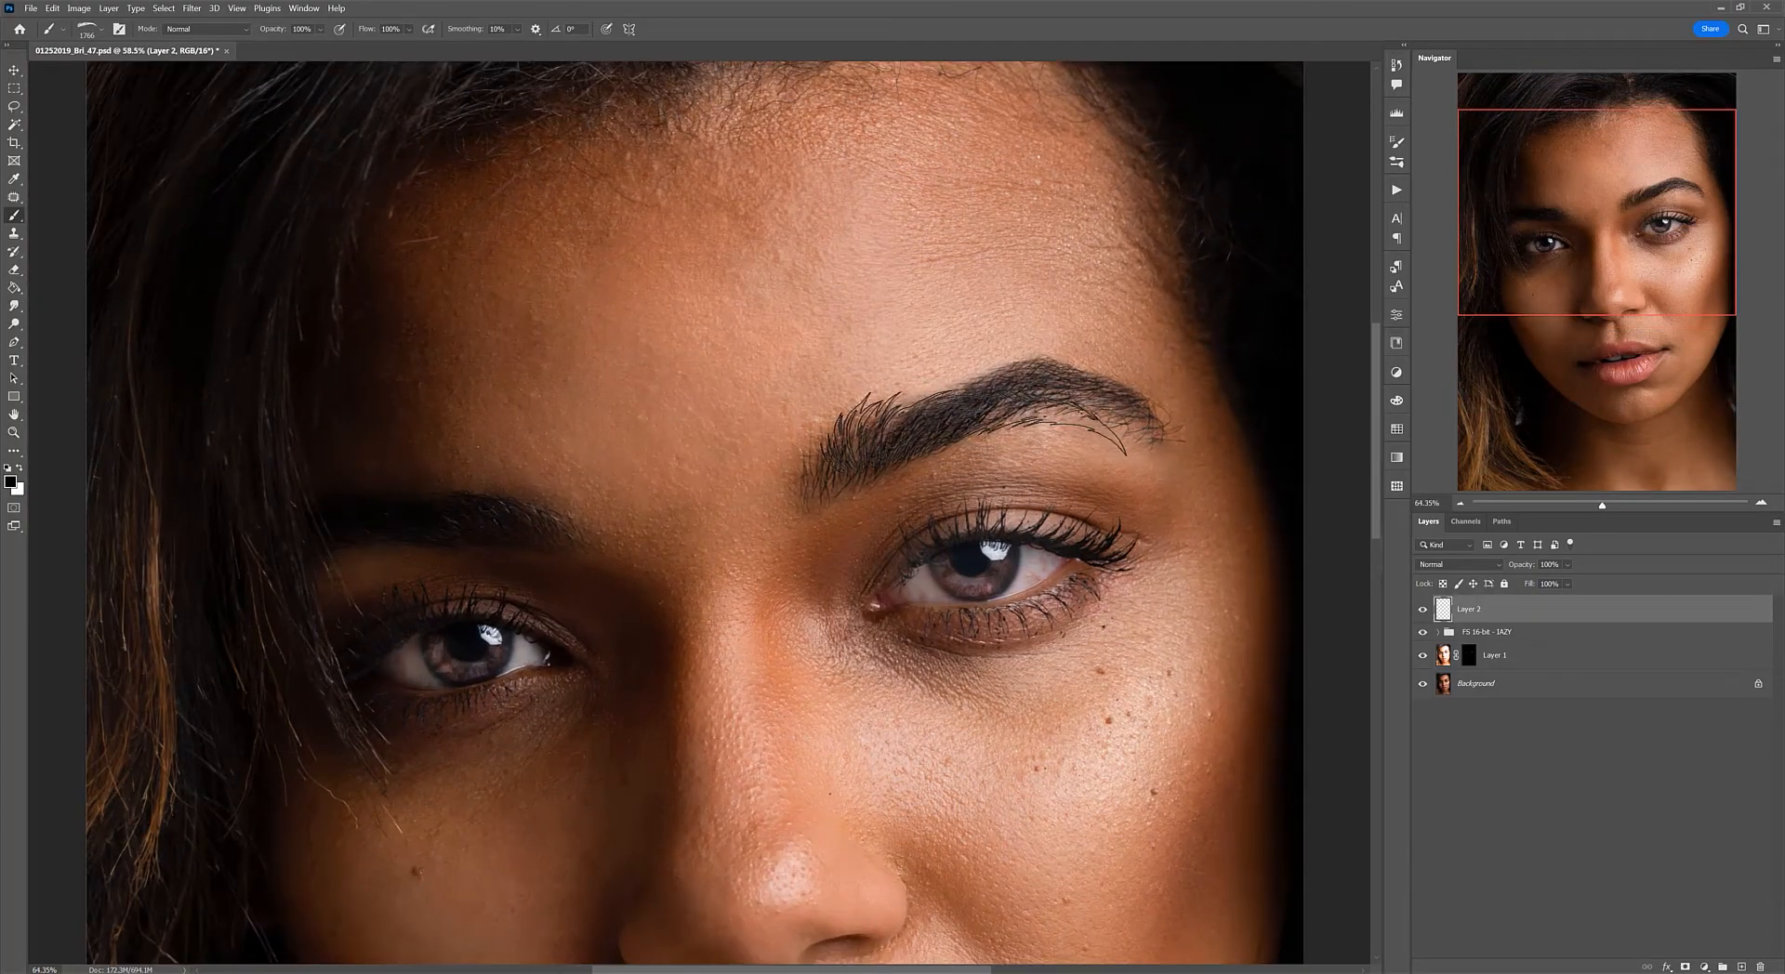
scroll(987, 422, "up", 2)
left_click_drag(986, 422, 1022, 429)
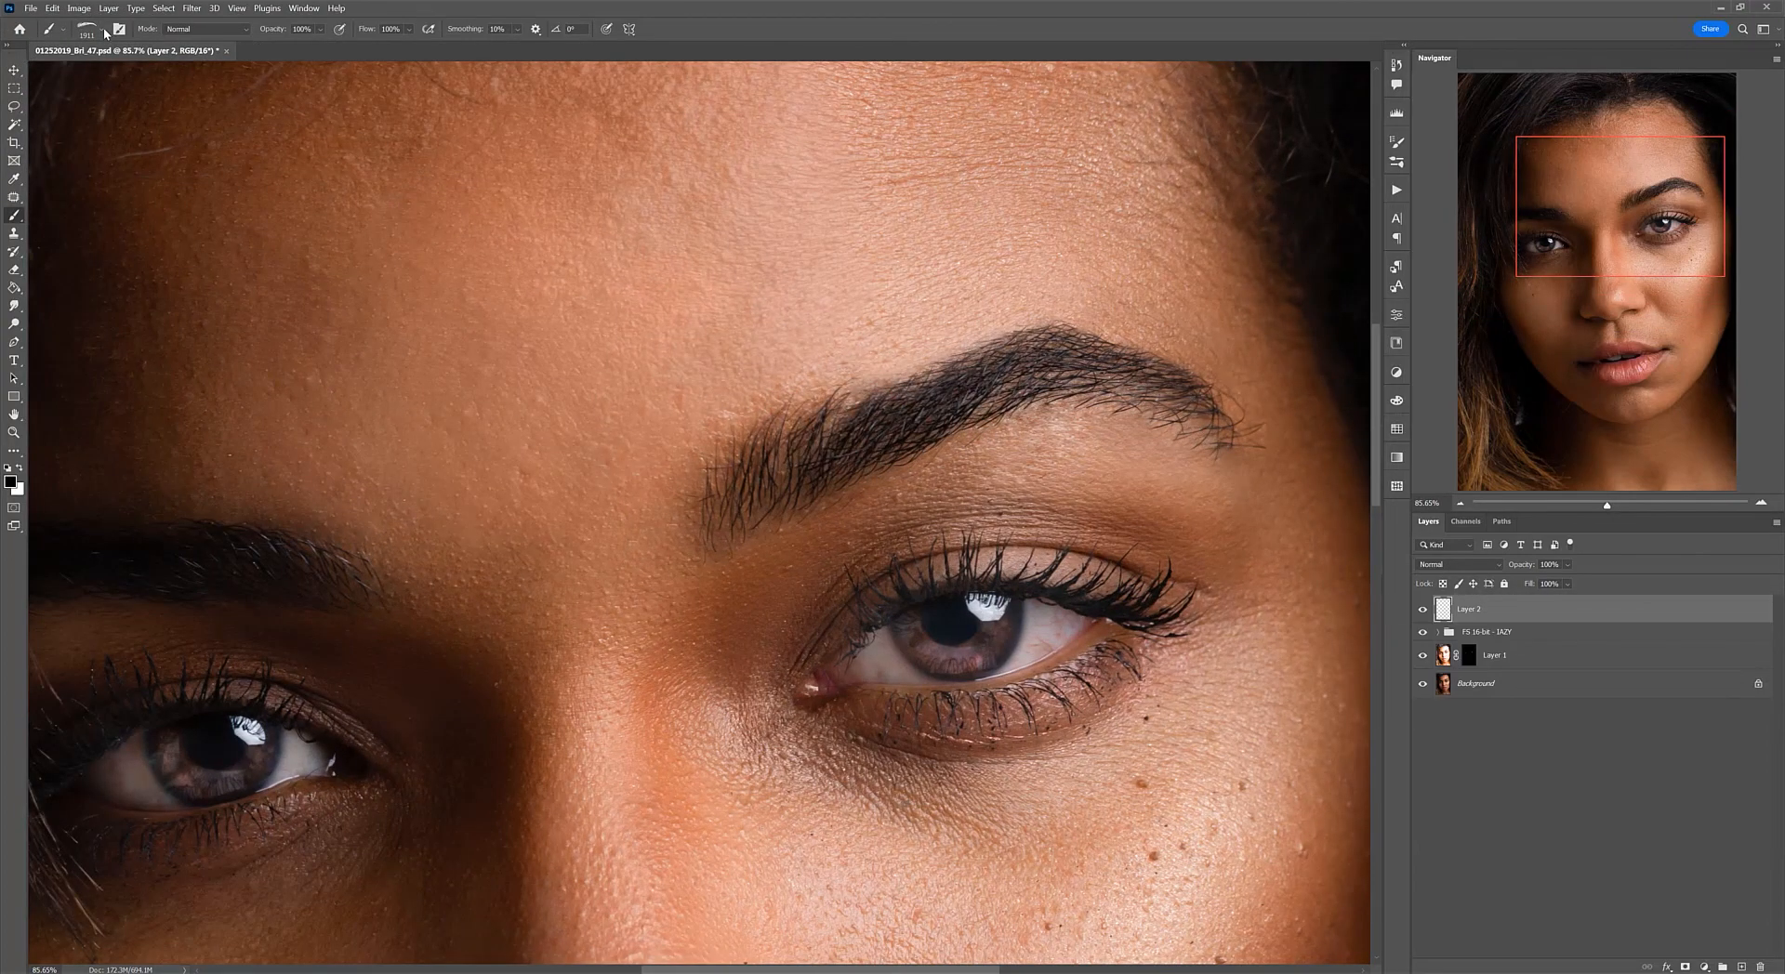
Step: Choose the IAZY - Eyebrow 11 brush and scale it to about the width of the brightly lit brow
left_click(105, 33)
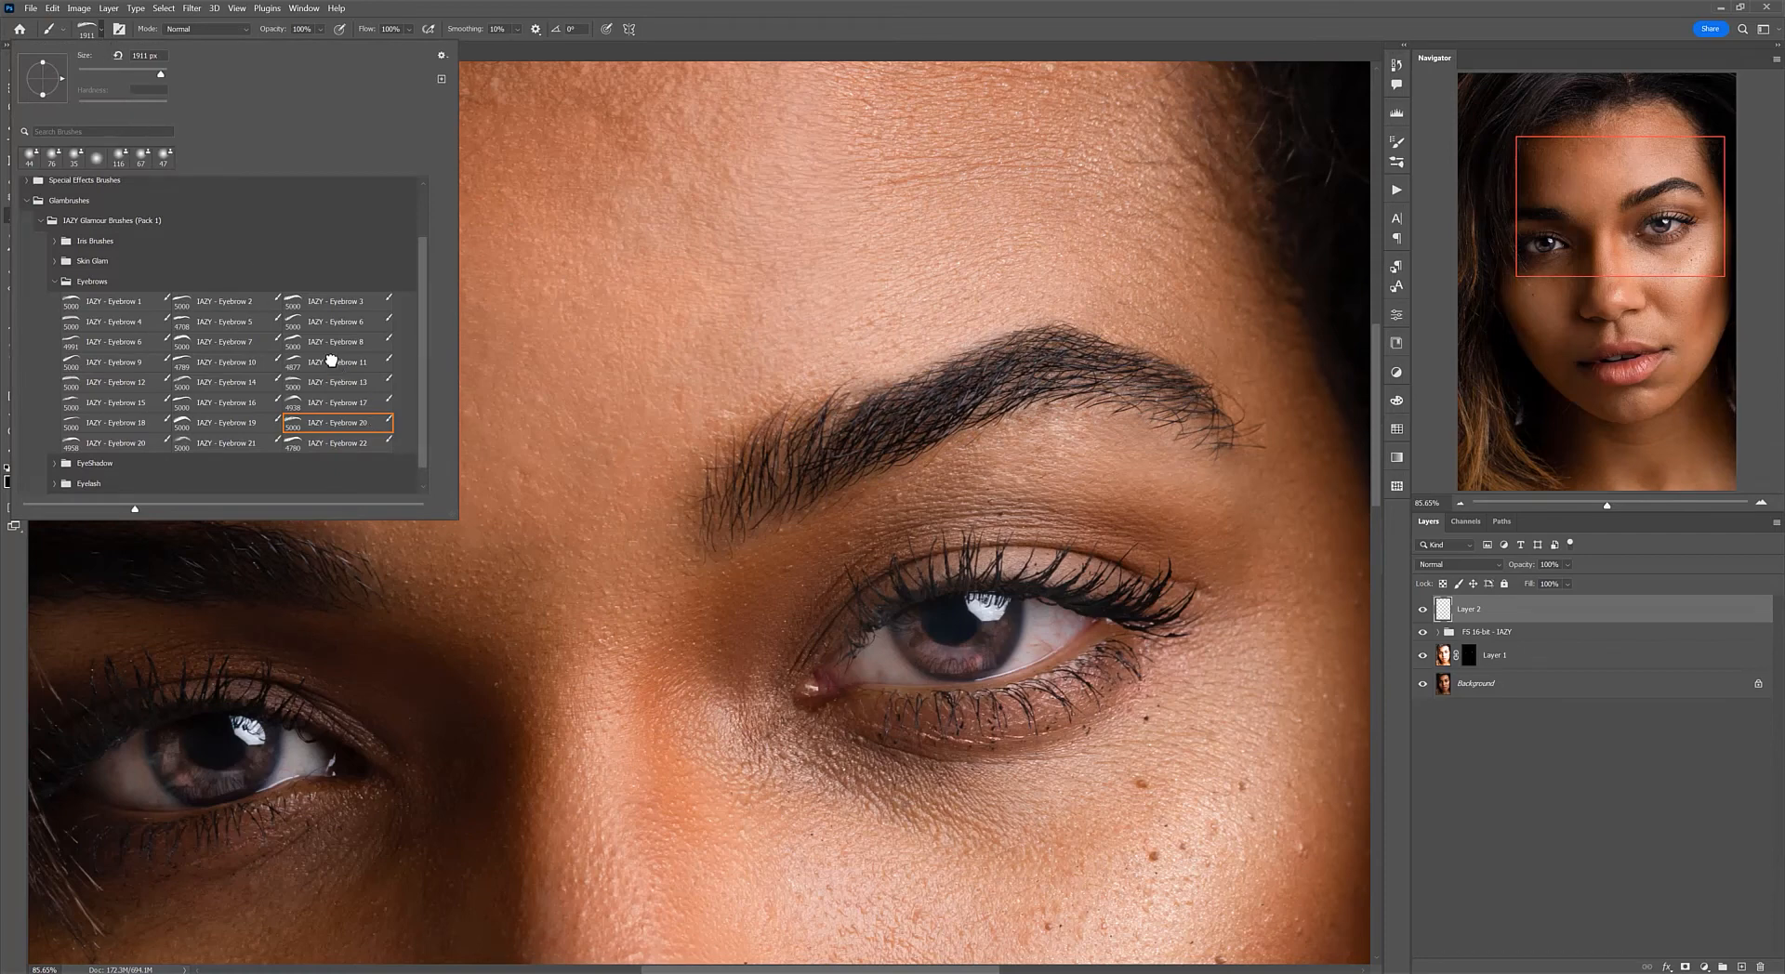
left_click(331, 361)
left_click_drag(908, 427, 348, 409)
scroll(956, 428, "down", 1)
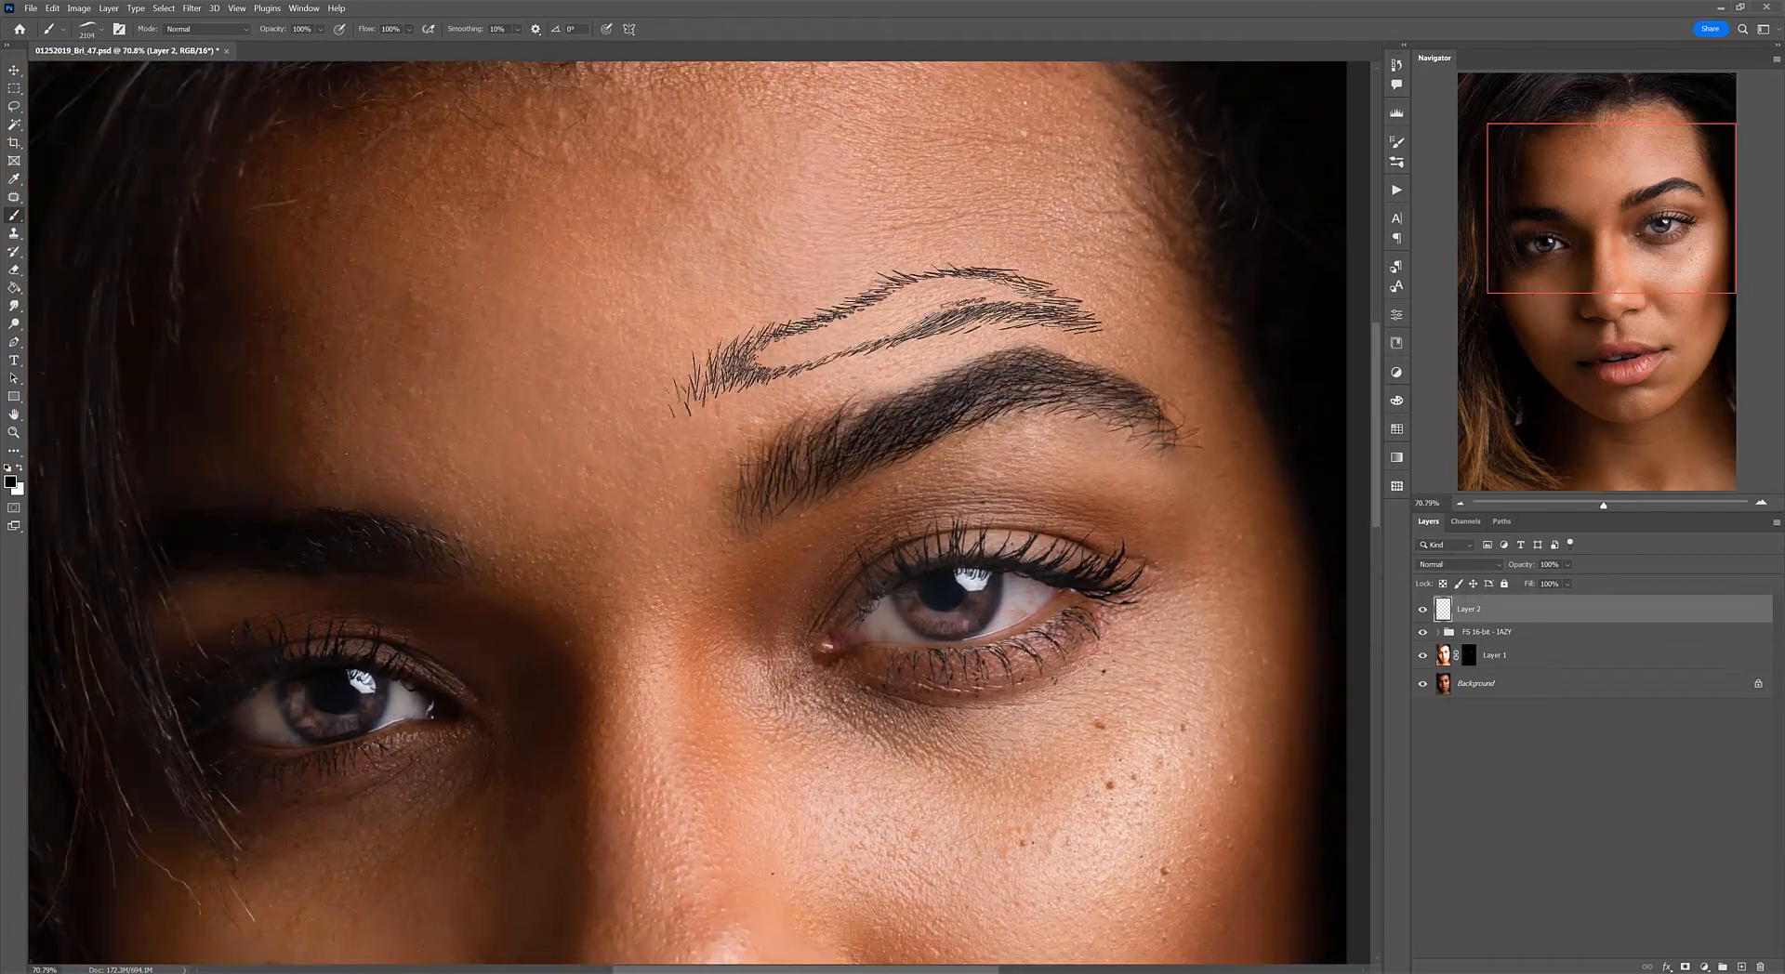
Step: Try a black eyebrow stamp on the forehead above the brightly lit brow and undo it
left_click(885, 341)
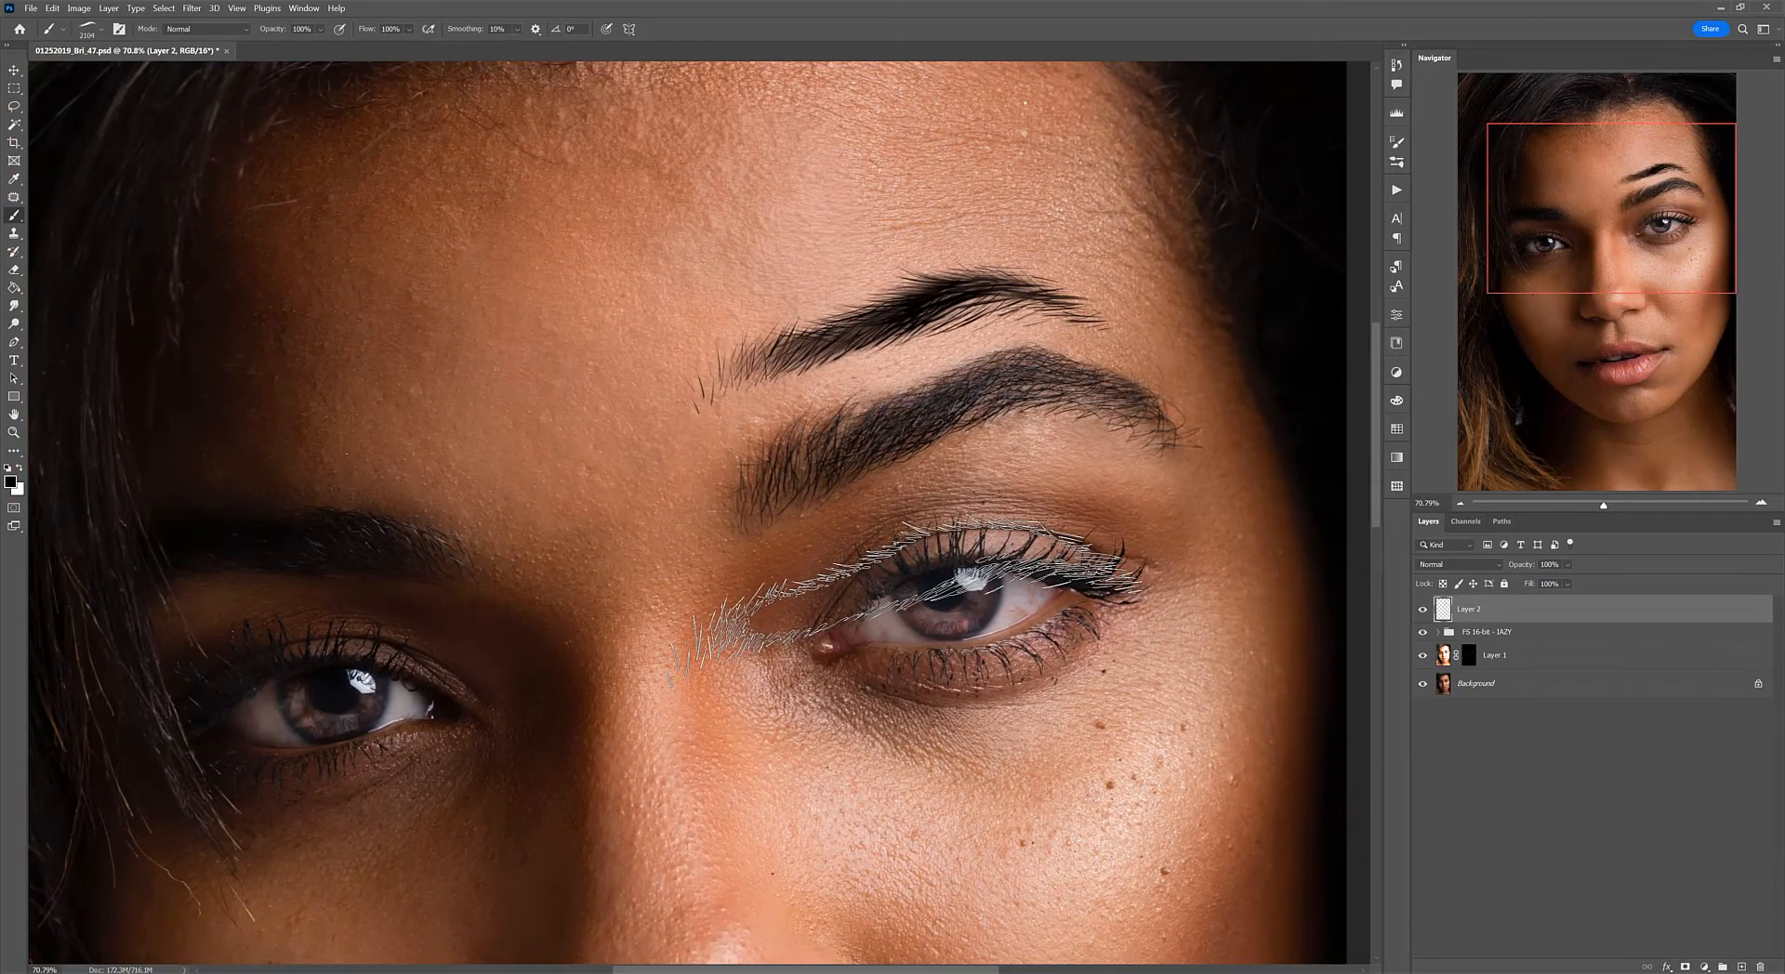
key("ctrl+z")
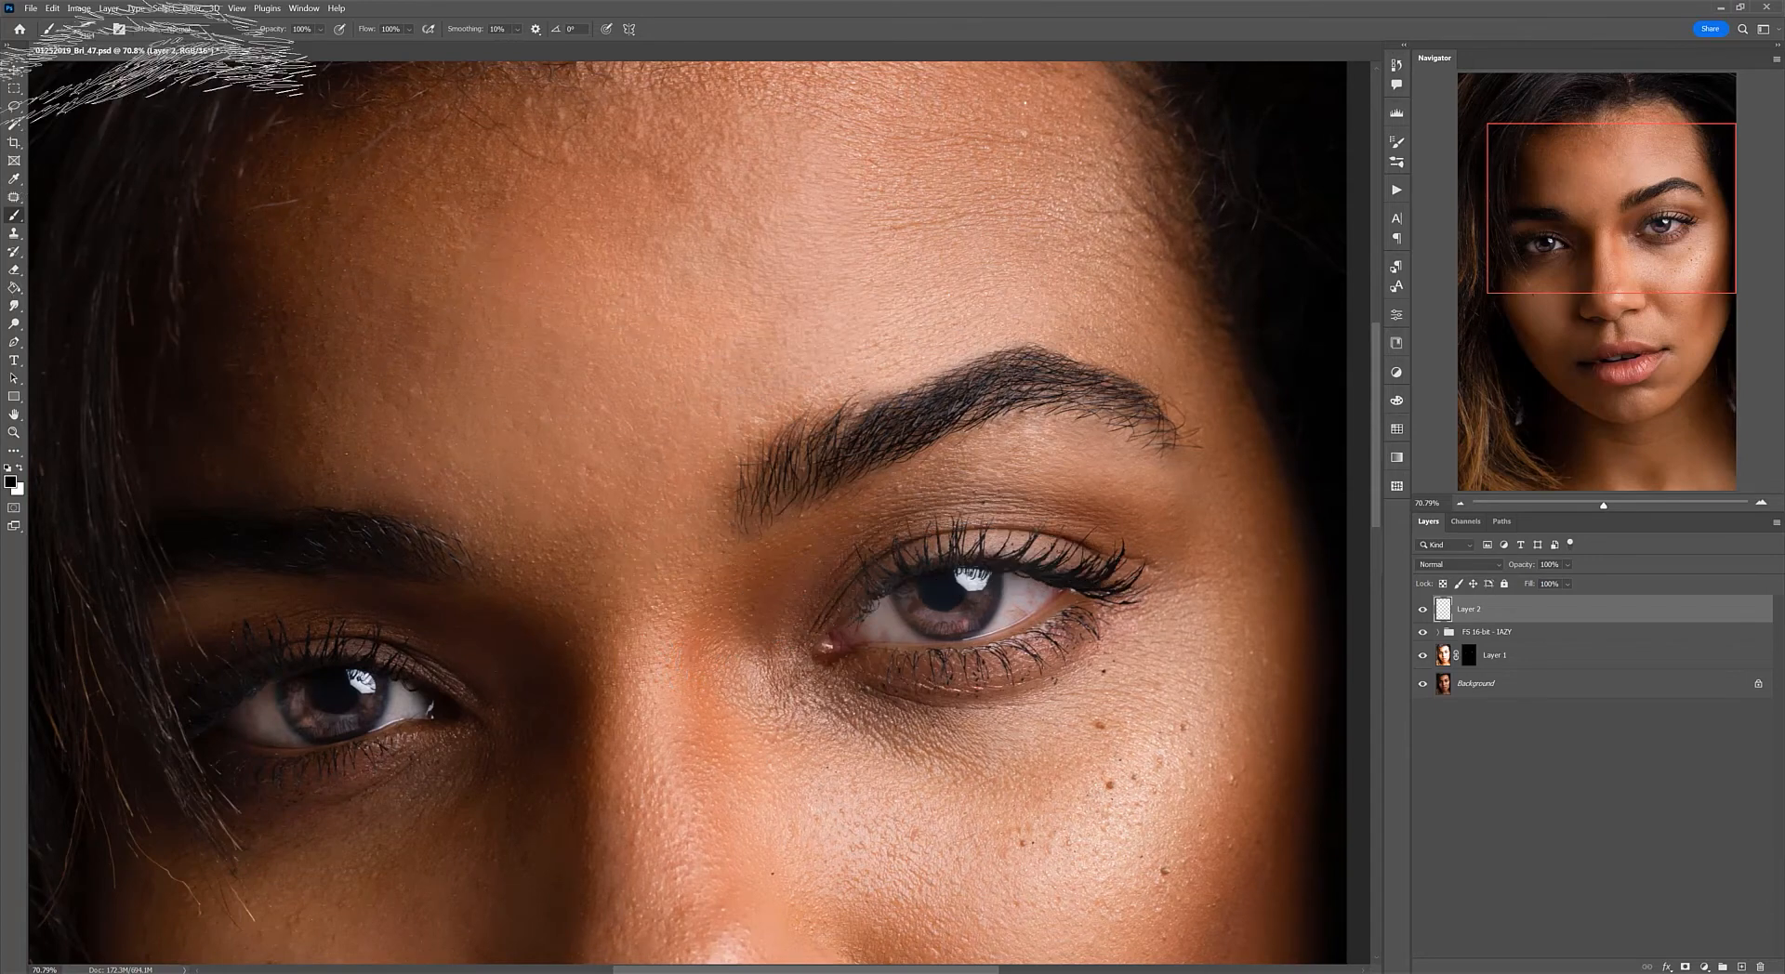
Step: Choose the IAZY - Eyebrow 3 brush from the Eyebrows brush group
left_click(91, 36)
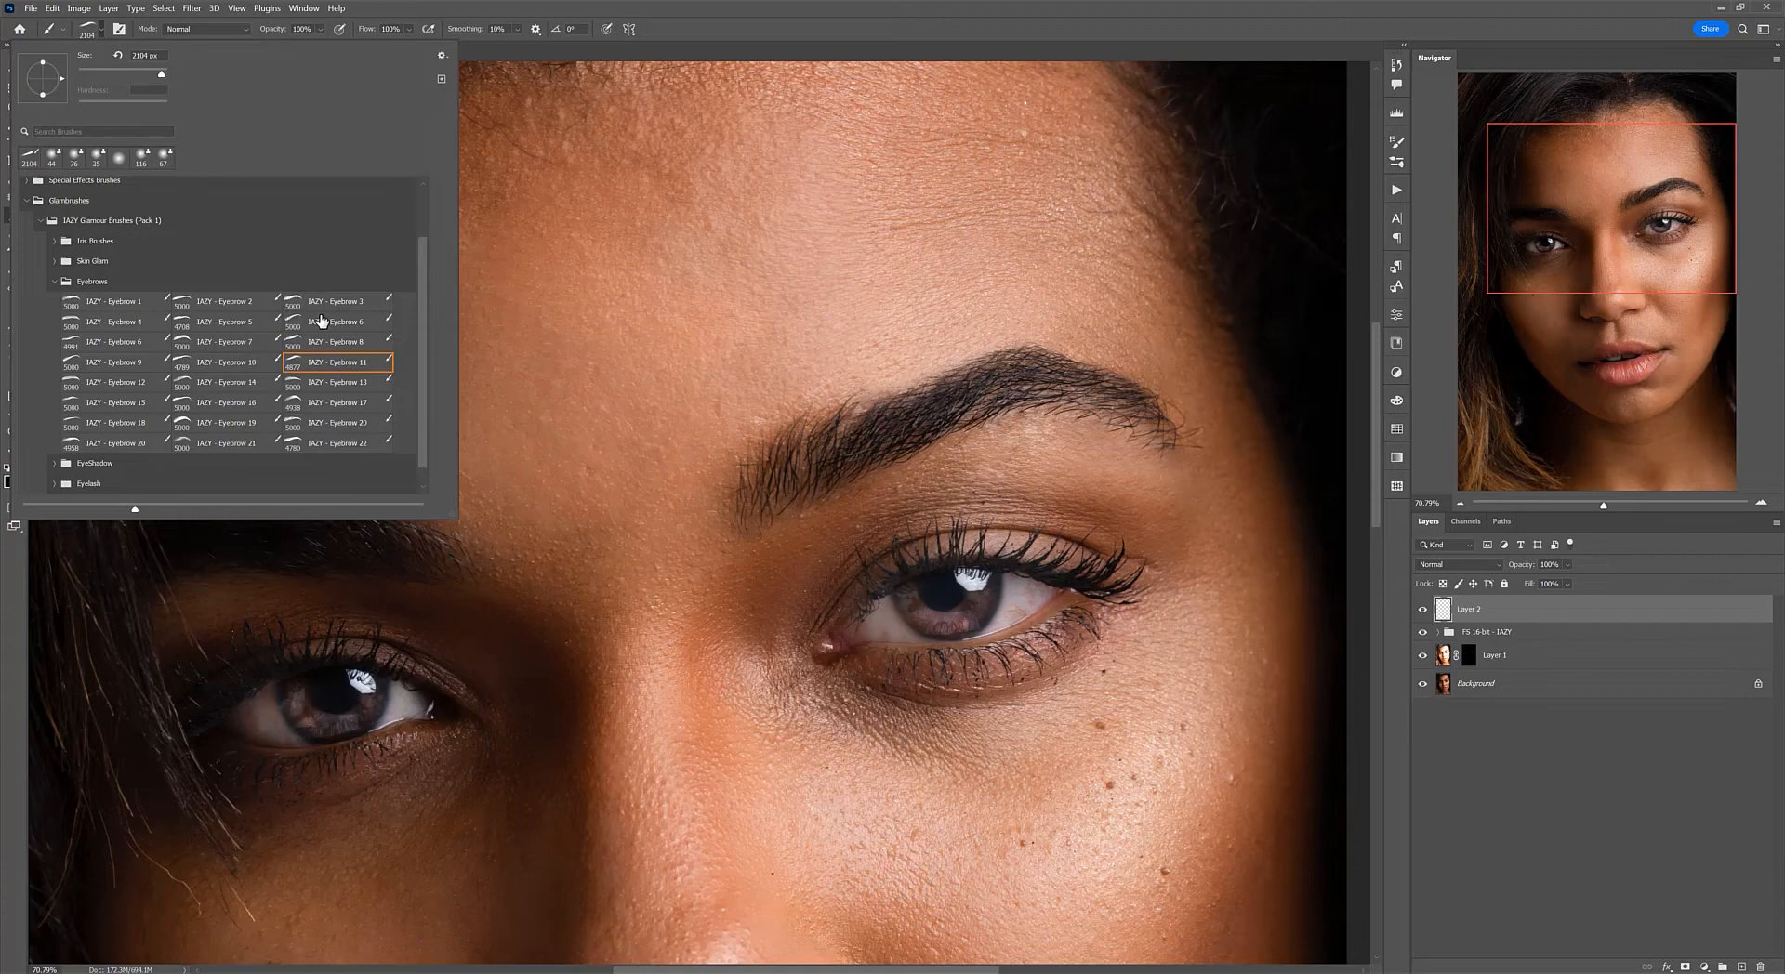
left_click(334, 305)
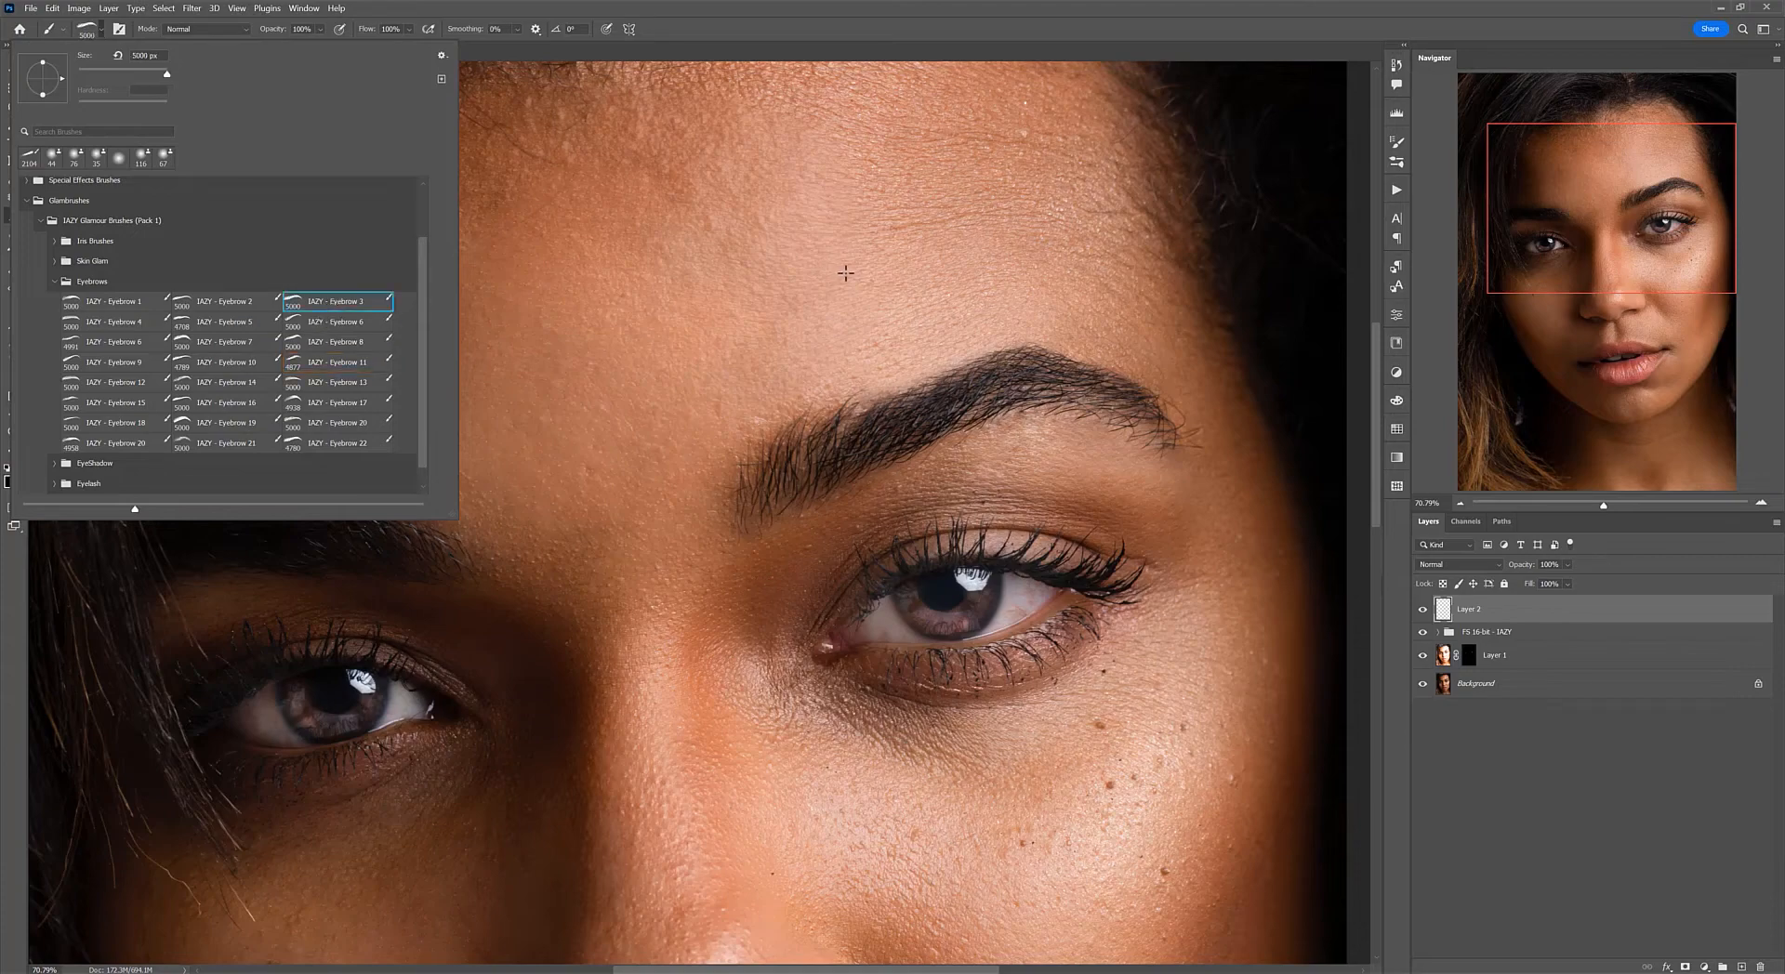
Step: Try a black eyebrow stamp at 5000 px across the forehead and undo it
left_click(845, 272)
left_click(841, 269)
scroll(841, 270, "down", 3)
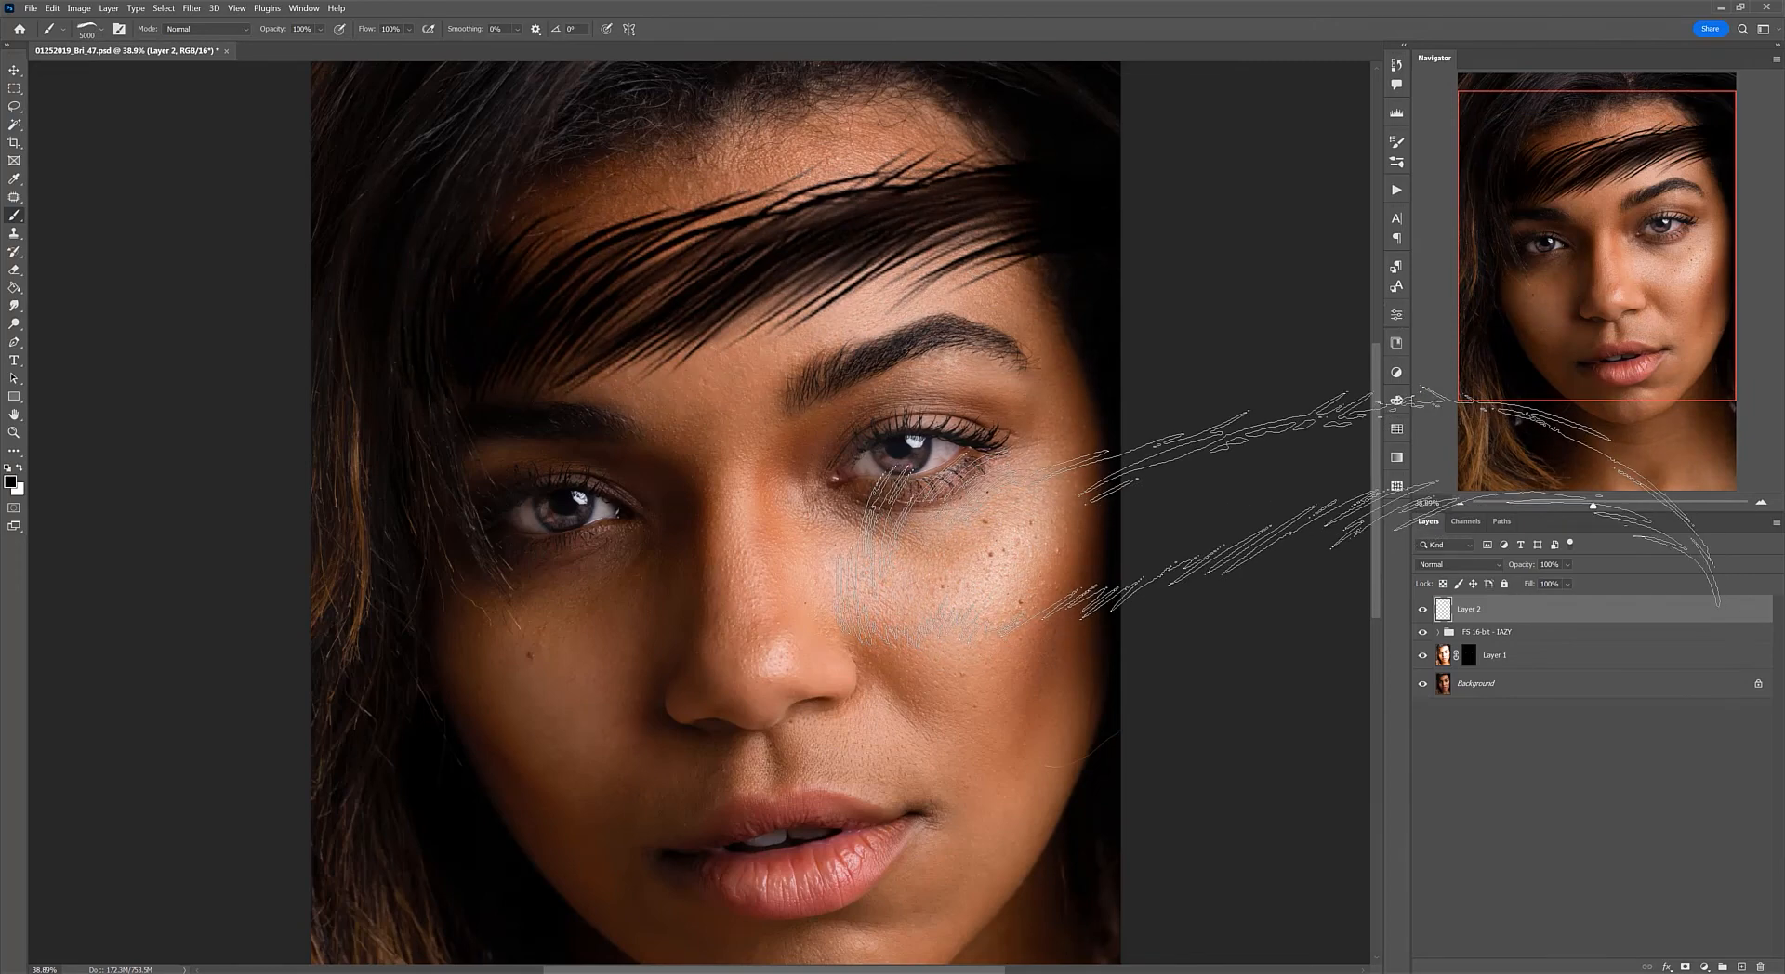
key("ctrl+z")
Step: Scale the eyebrow brush to 1550 px and stamp a black eyebrow over the brightly lit brow
scroll(1055, 451, "up", 3)
mouse_move(803, 267)
left_mouse_down()
mouse_move(734, 305)
mouse_move(818, 274)
left_mouse_up()
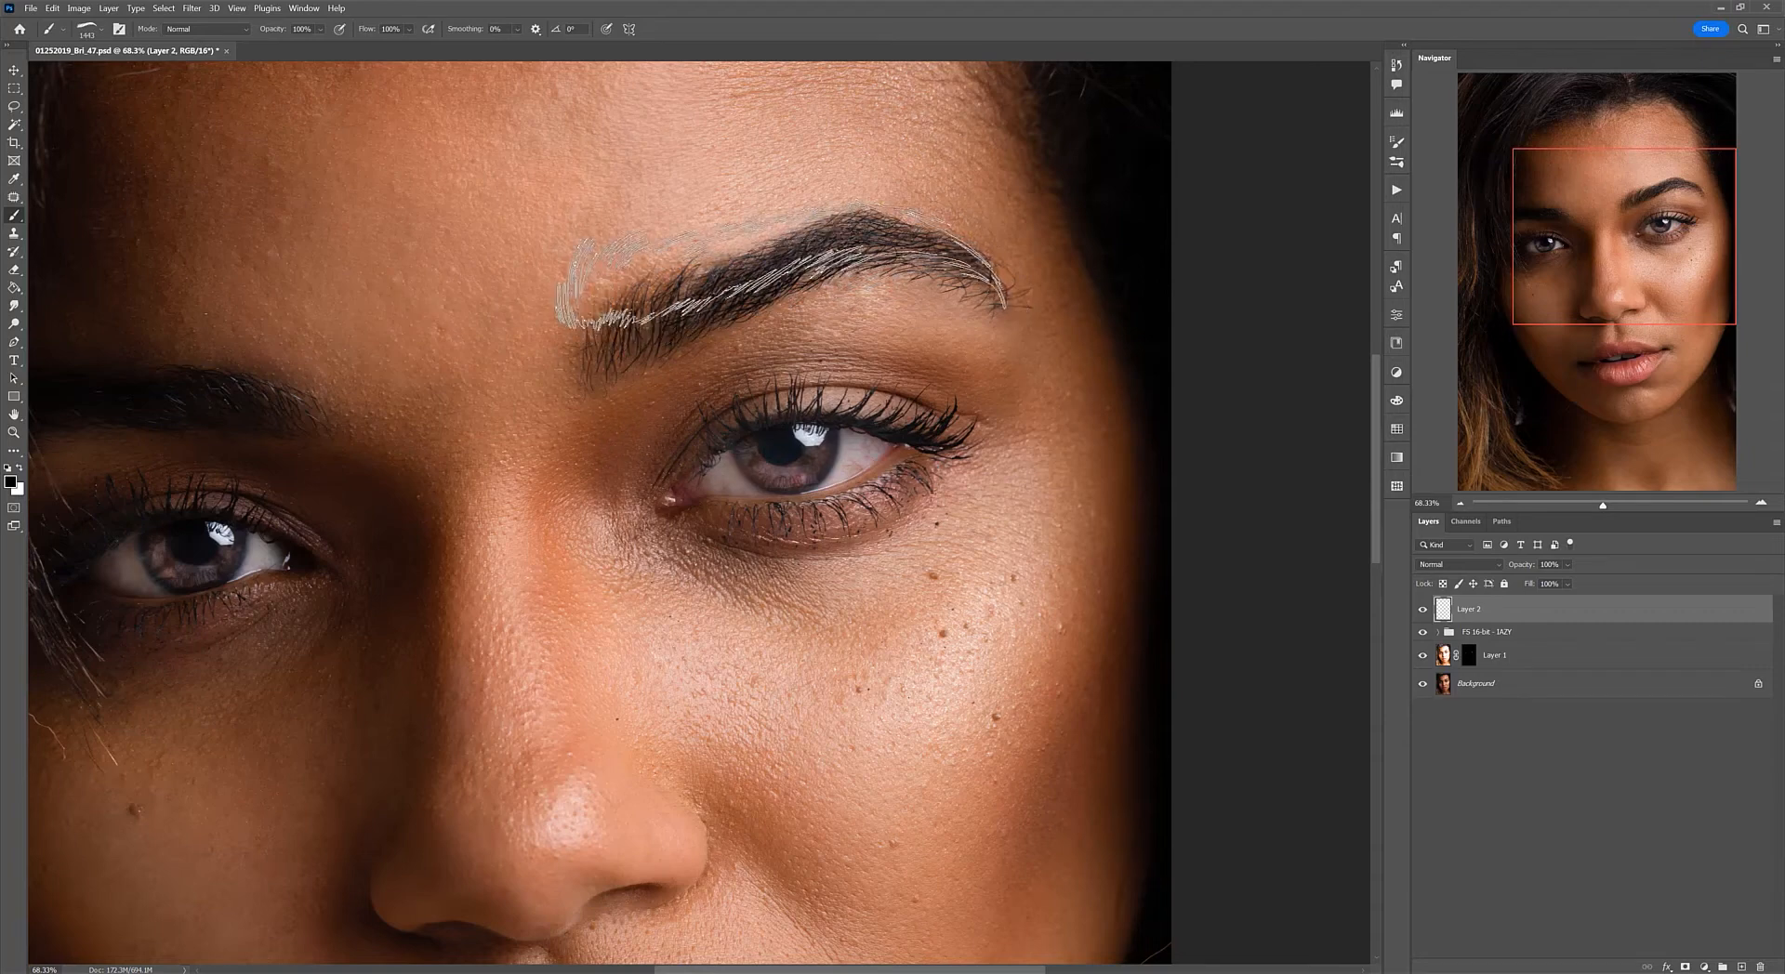
left_click_drag(802, 271, 824, 248)
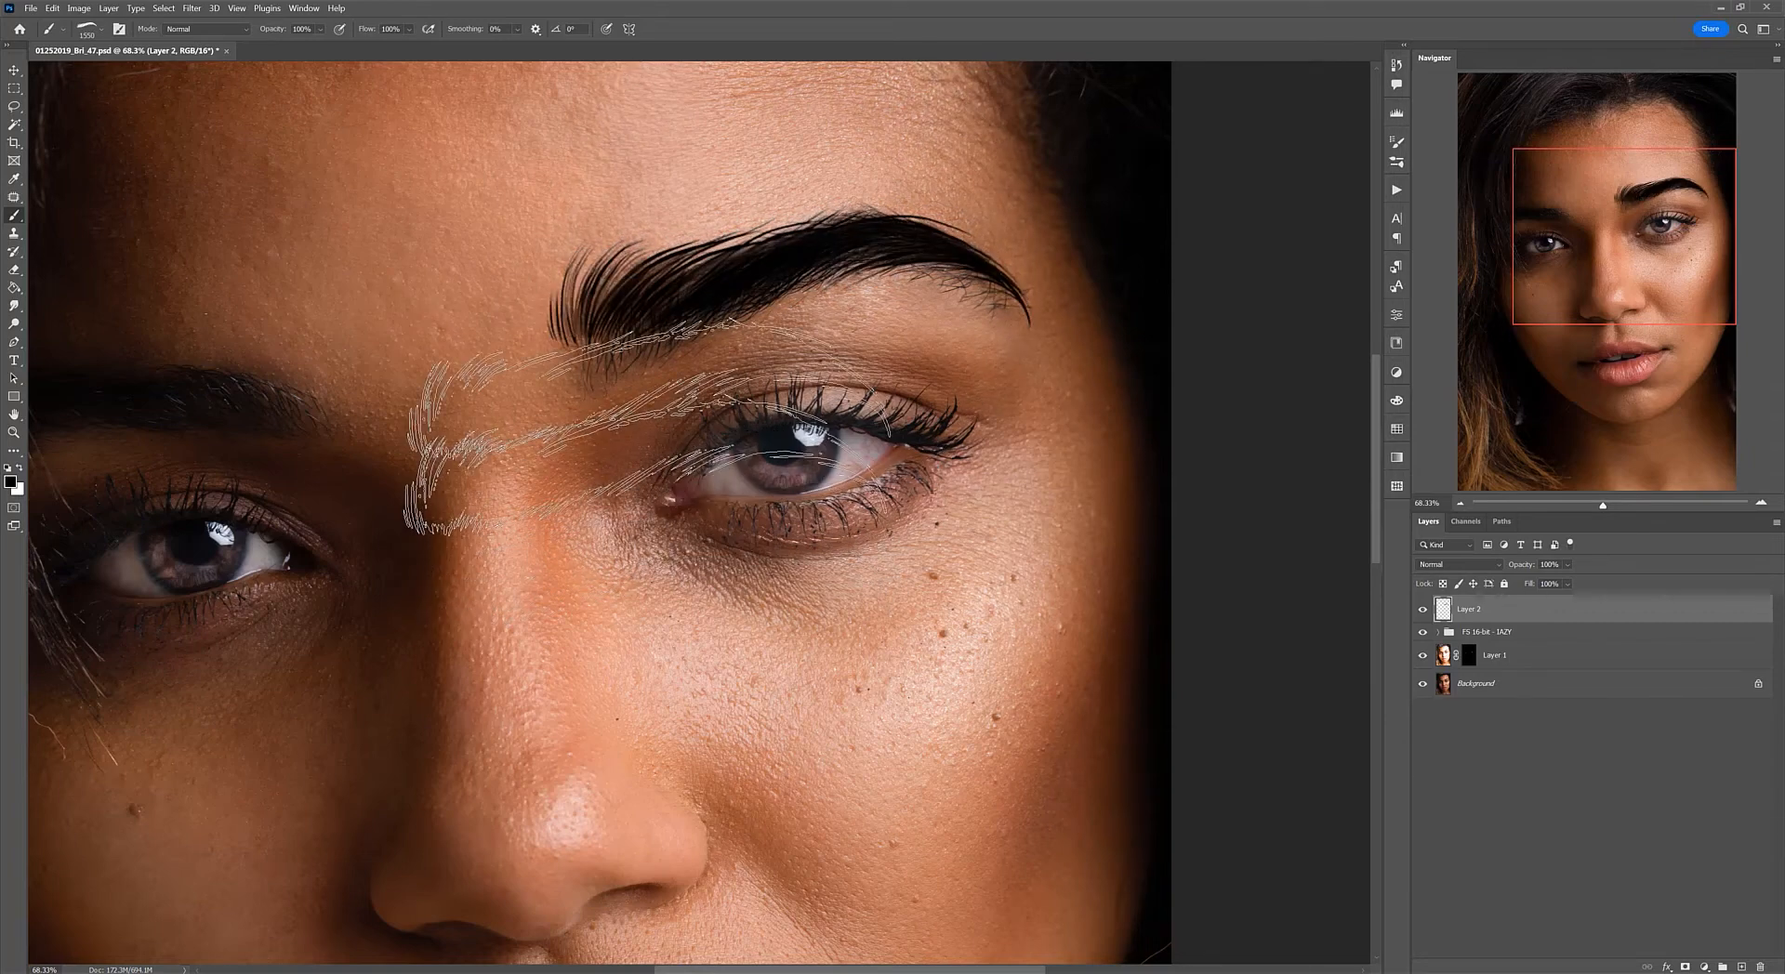
Step: Free-transform the stamped eyebrow, rotating it -9.66° and shifting it to follow the natural brow
scroll(688, 437, "down", 3, "alt")
scroll(670, 218, "up", 3, "alt")
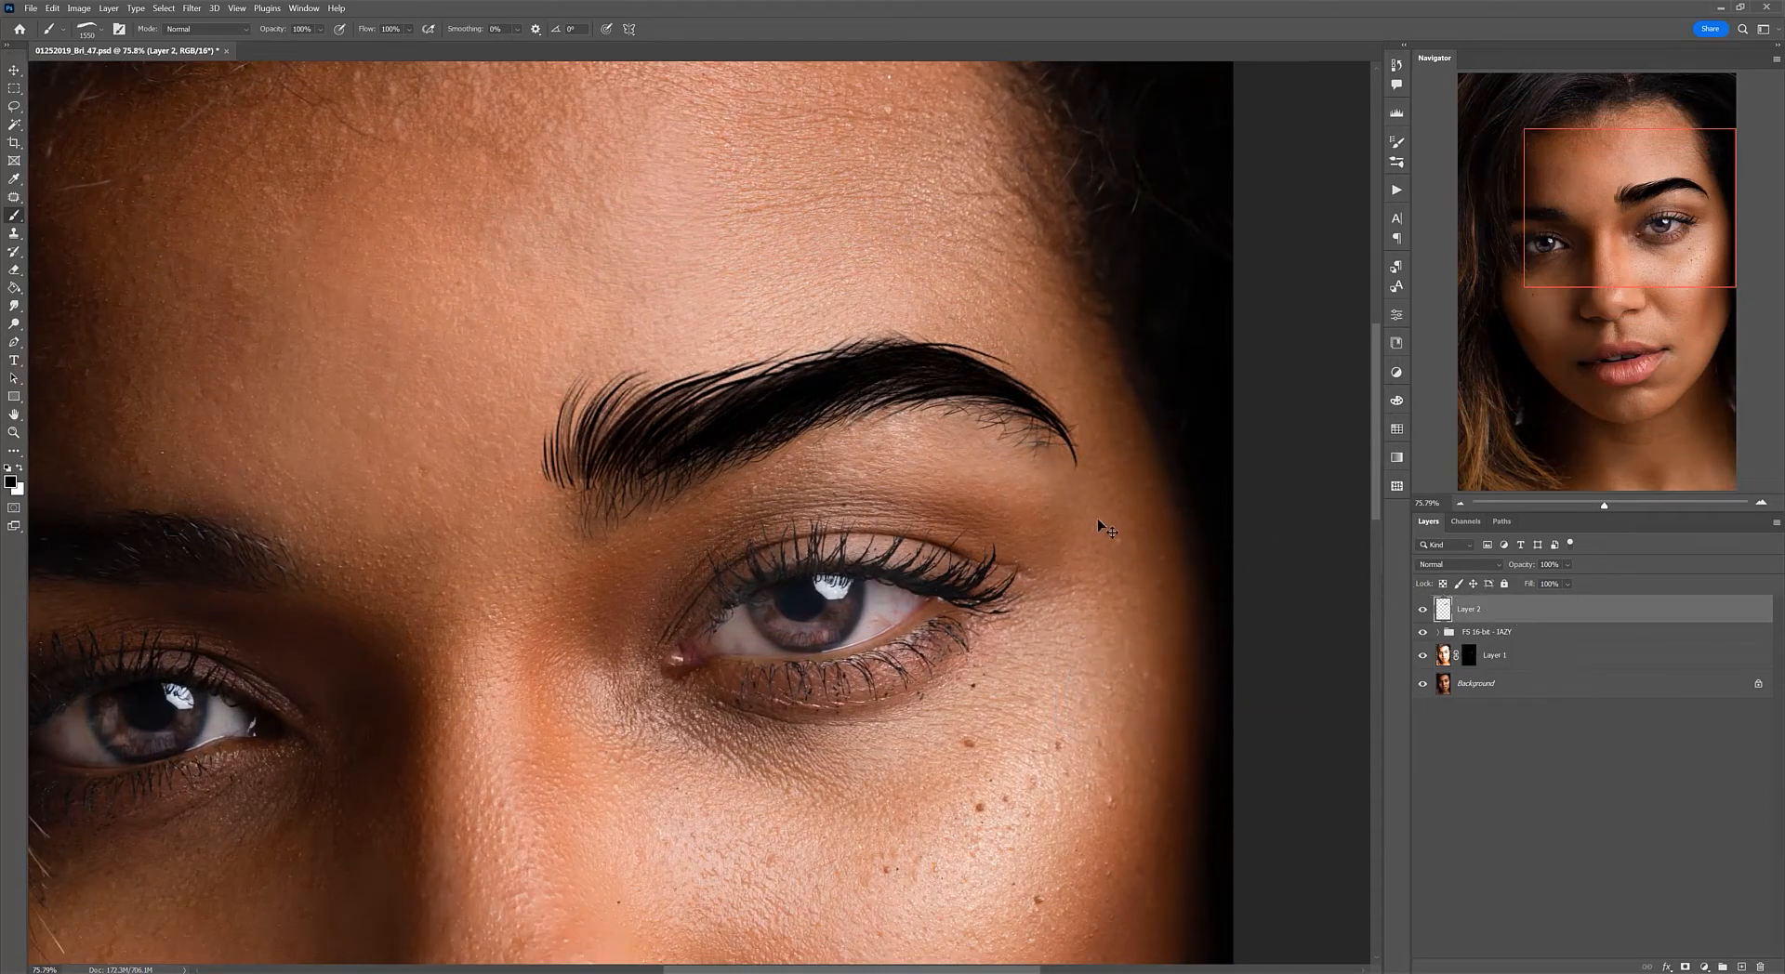
key("ctrl+t")
scroll(1069, 511, "down", 2)
scroll(1047, 490, "up", 3)
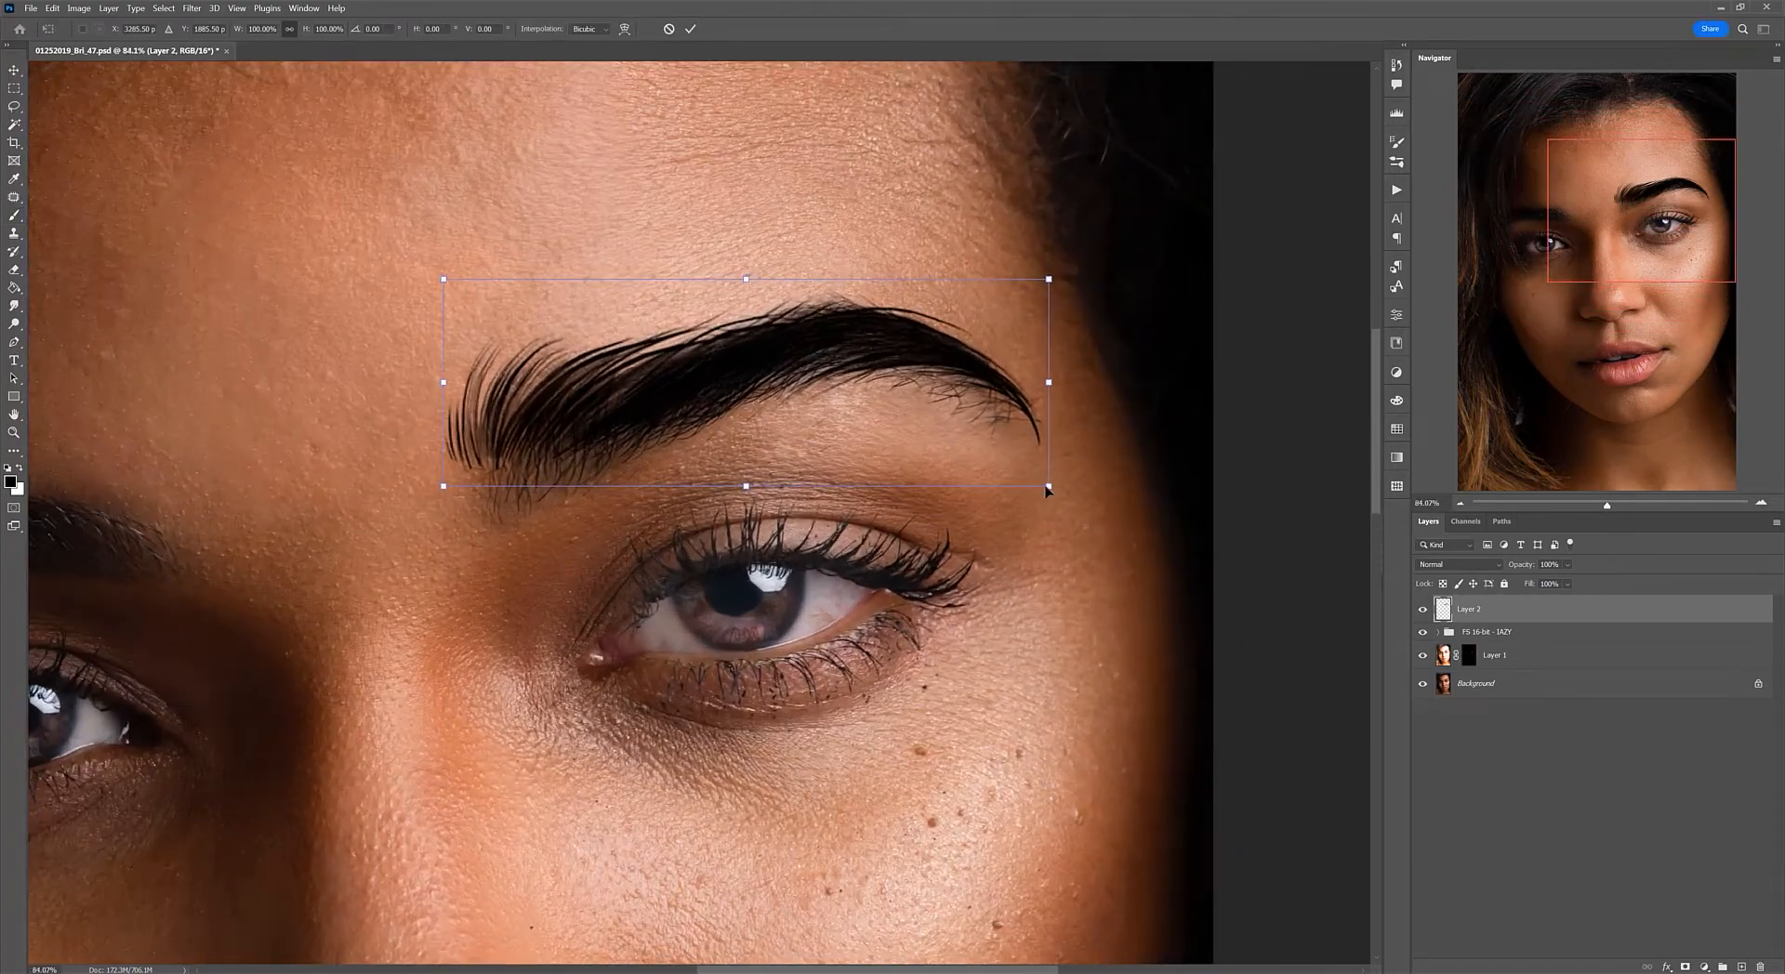
left_click_drag(1056, 499, 1070, 411)
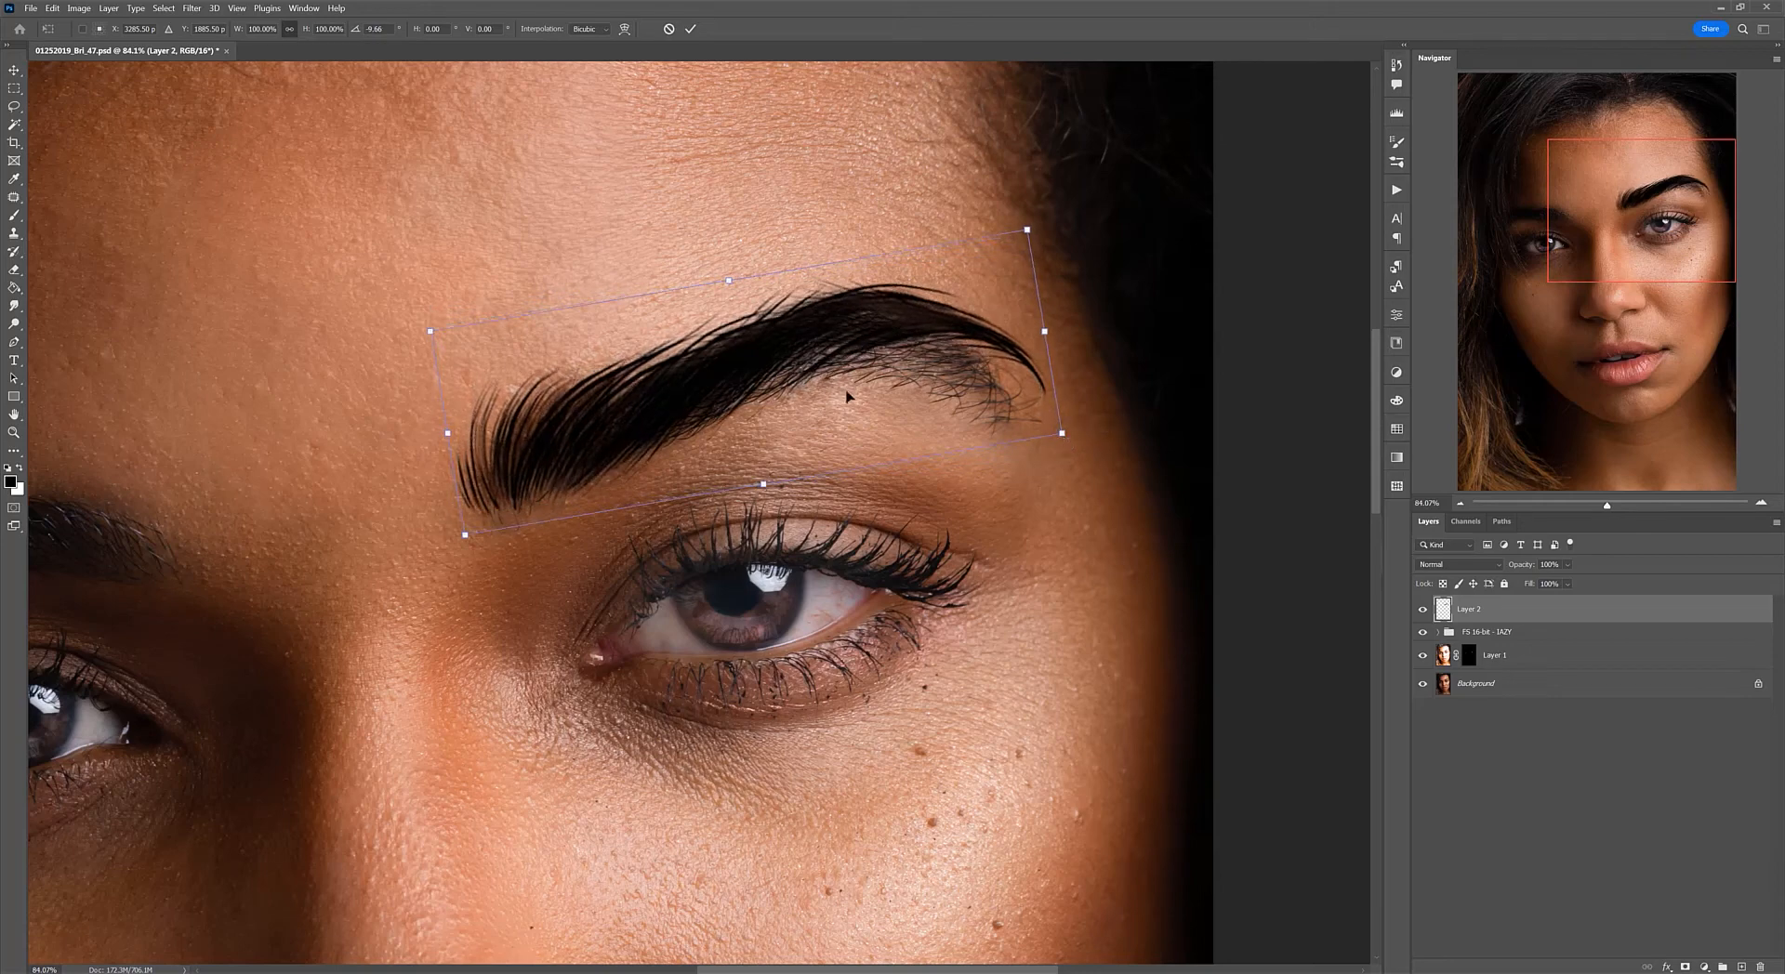
mouse_move(847, 367)
left_mouse_down()
mouse_move(888, 358)
mouse_move(847, 368)
left_mouse_up()
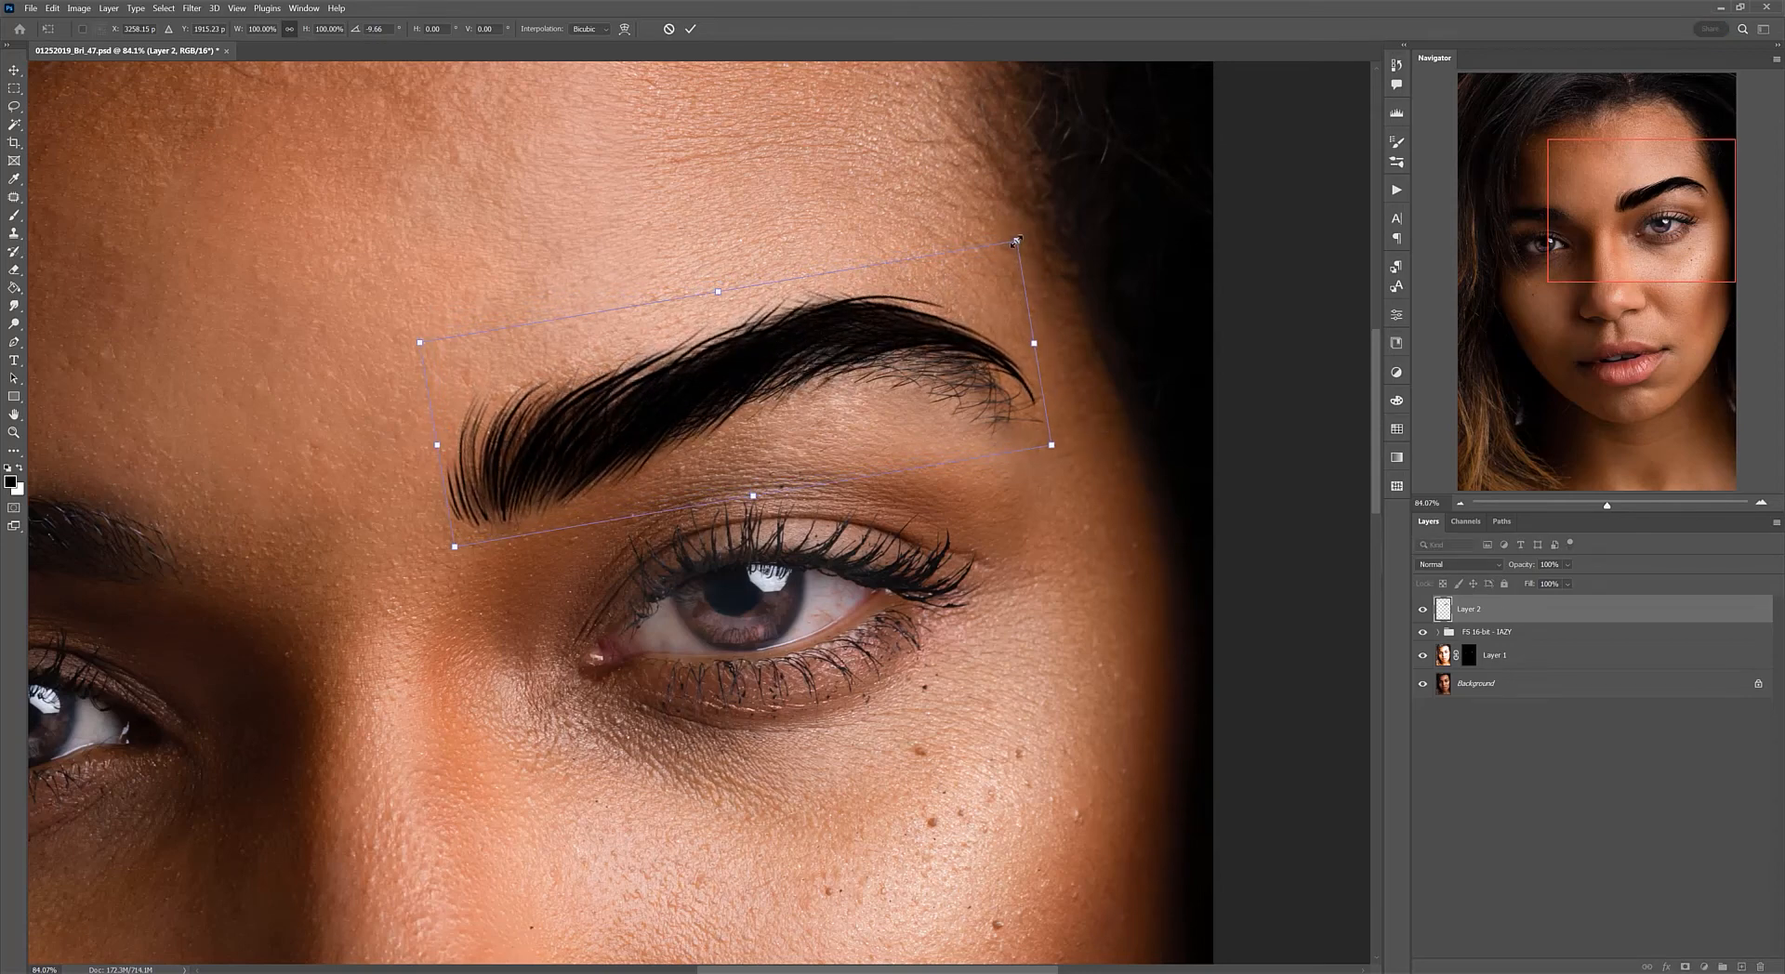
Step: Scale the stamped eyebrow down to 92.78% to match the brow's length and apply the transformation
left_click_drag(1017, 240, 982, 262)
scroll(475, 477, "down", 6)
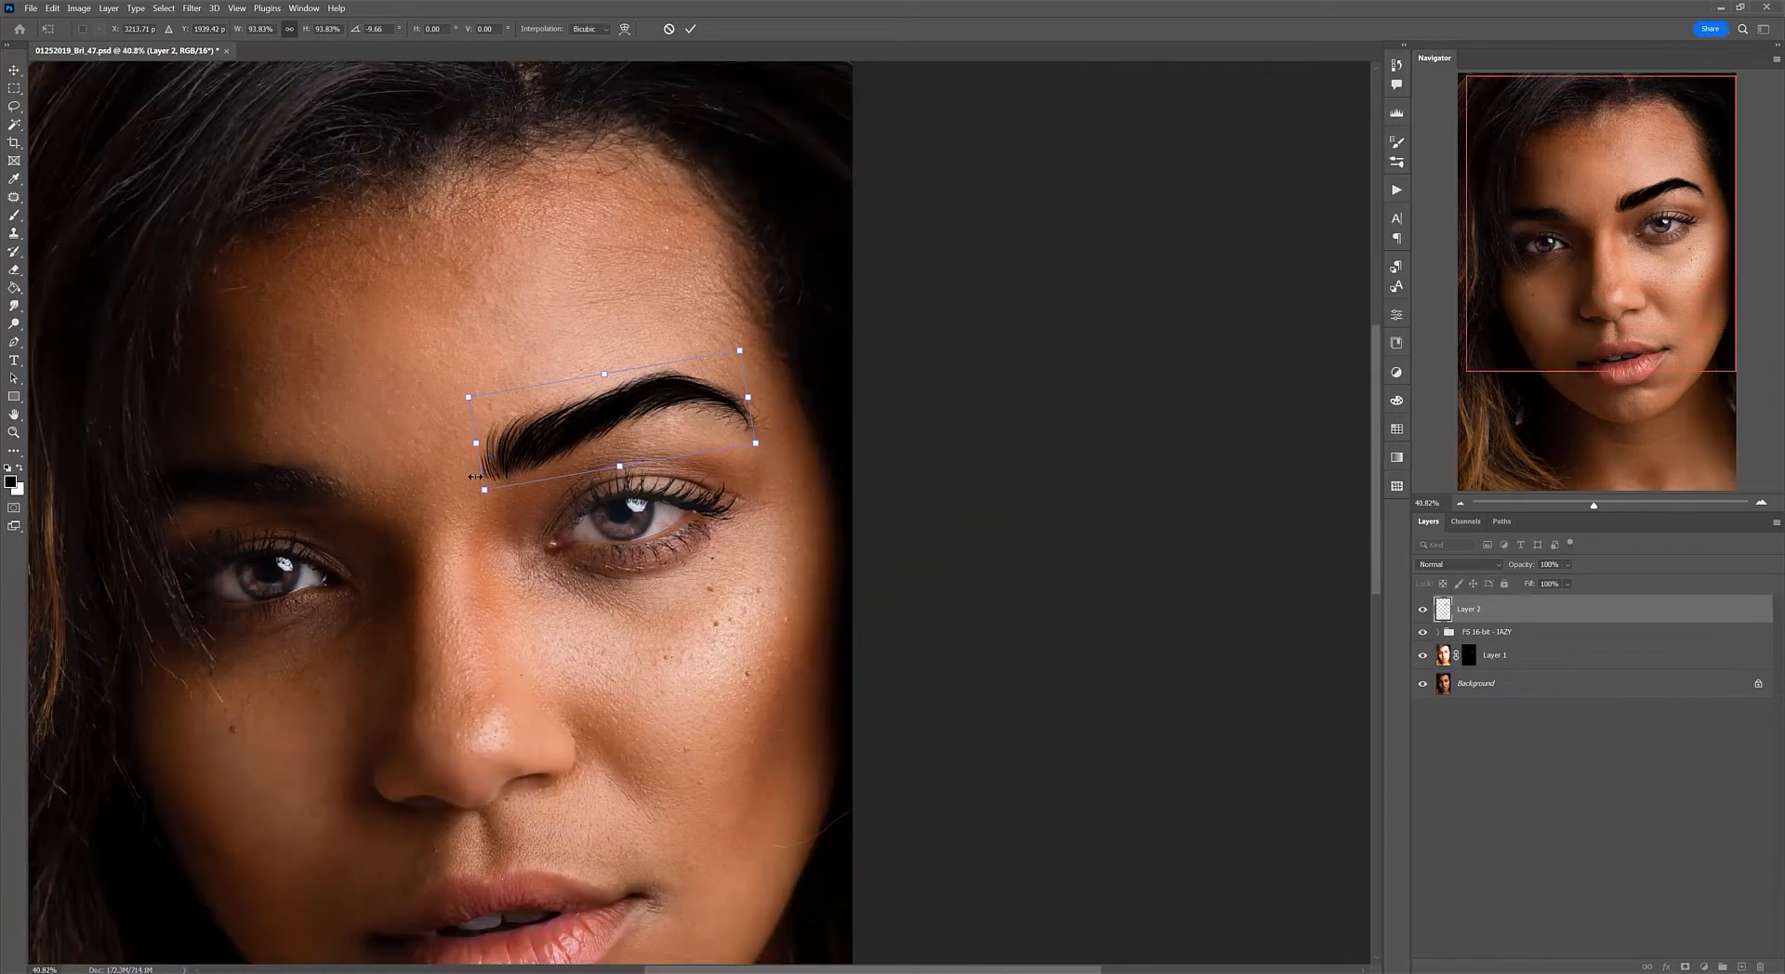
left_click_drag(484, 489, 487, 488)
key("Return")
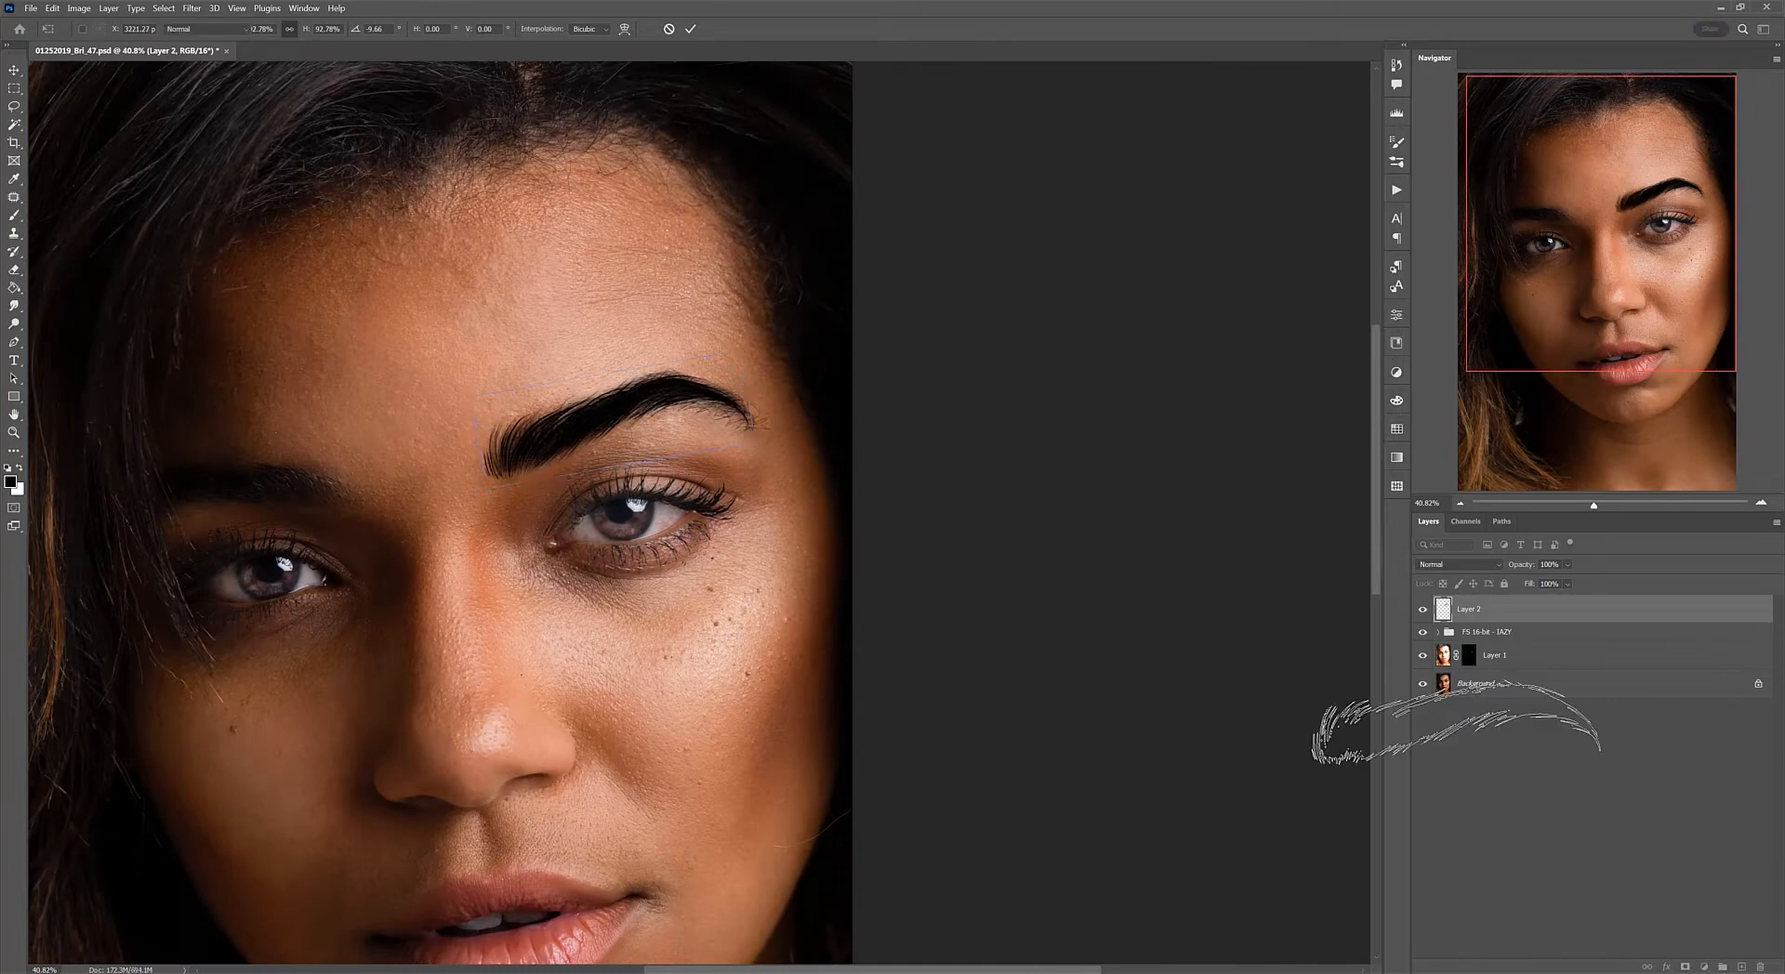
Step: Reduce Layer 2's opacity to 47% and compare the brow with the layer hidden and shown
key("b")
left_click(1568, 566)
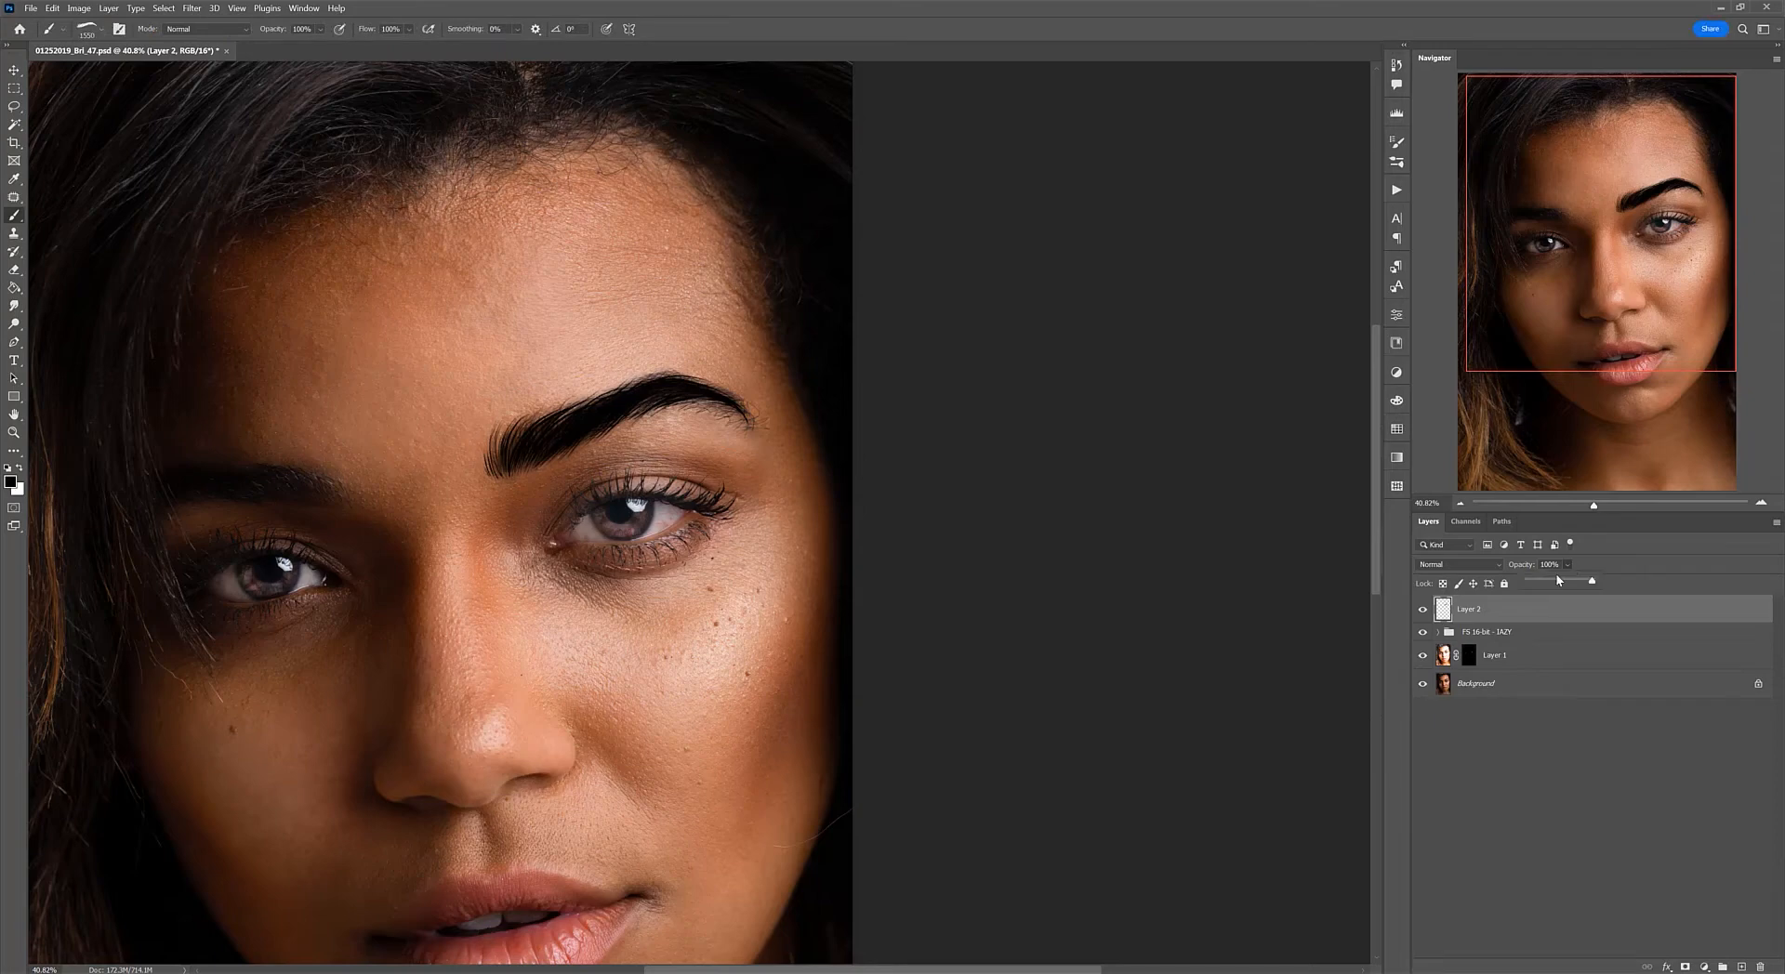
left_click(1568, 583)
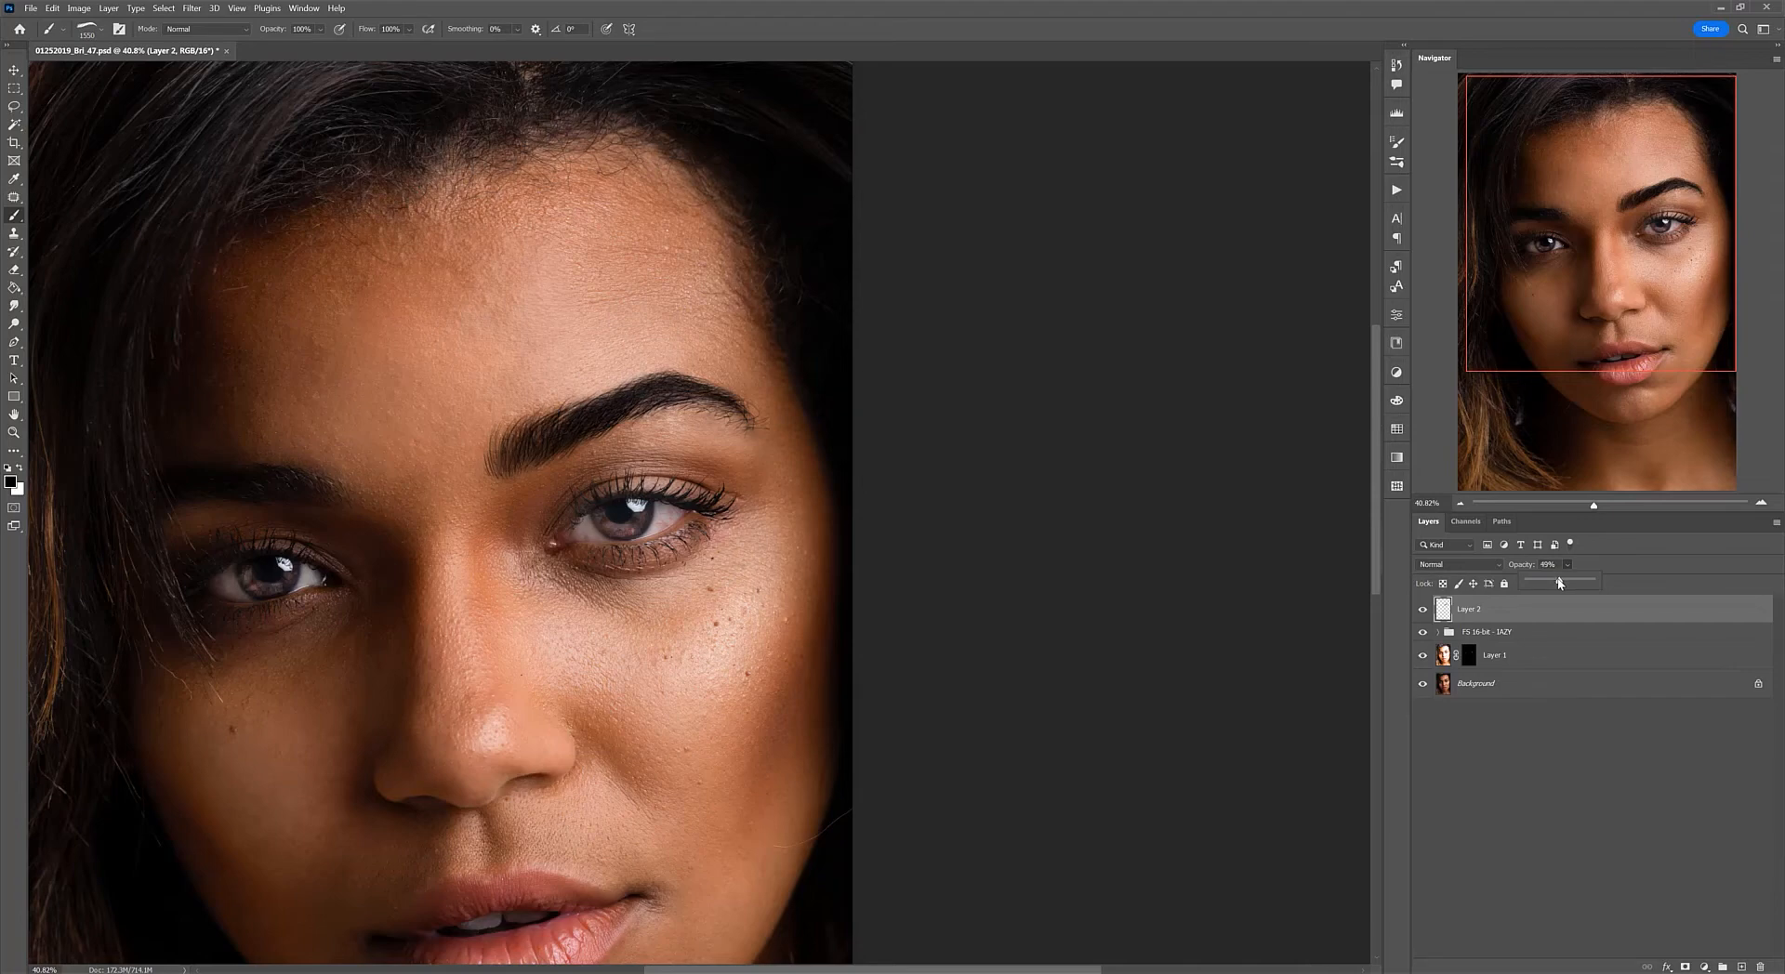
left_click(1422, 610)
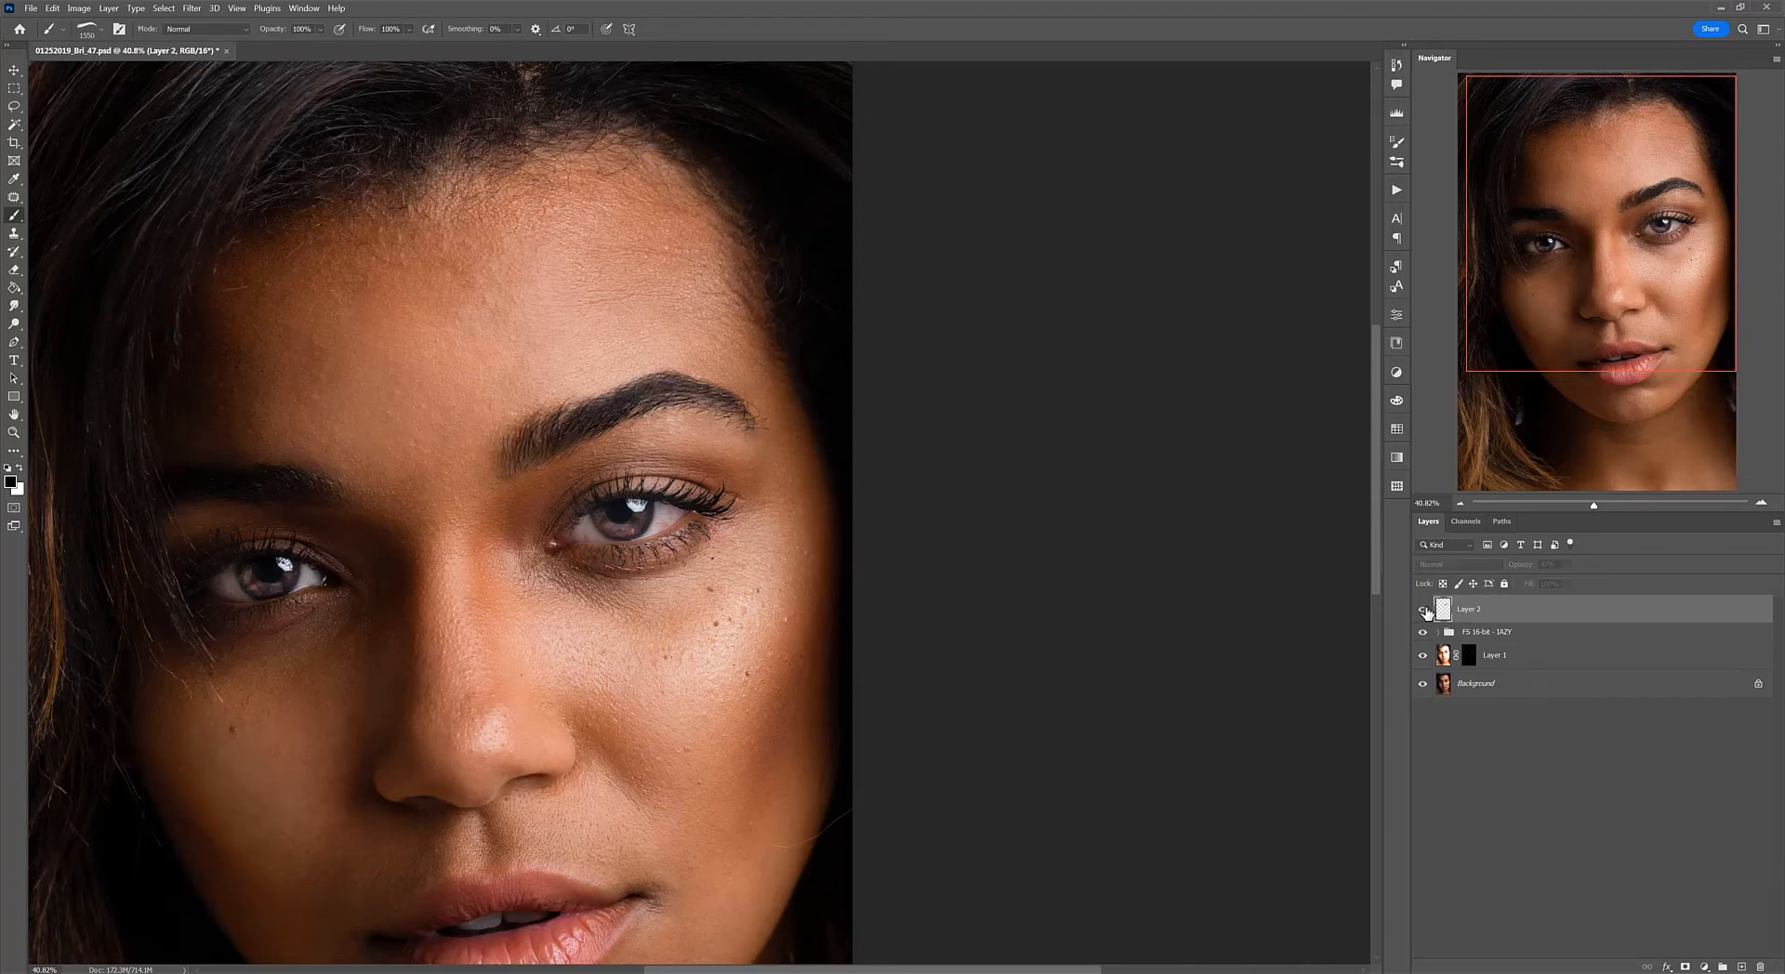
left_click(1423, 611)
scroll(478, 486, "down", 5)
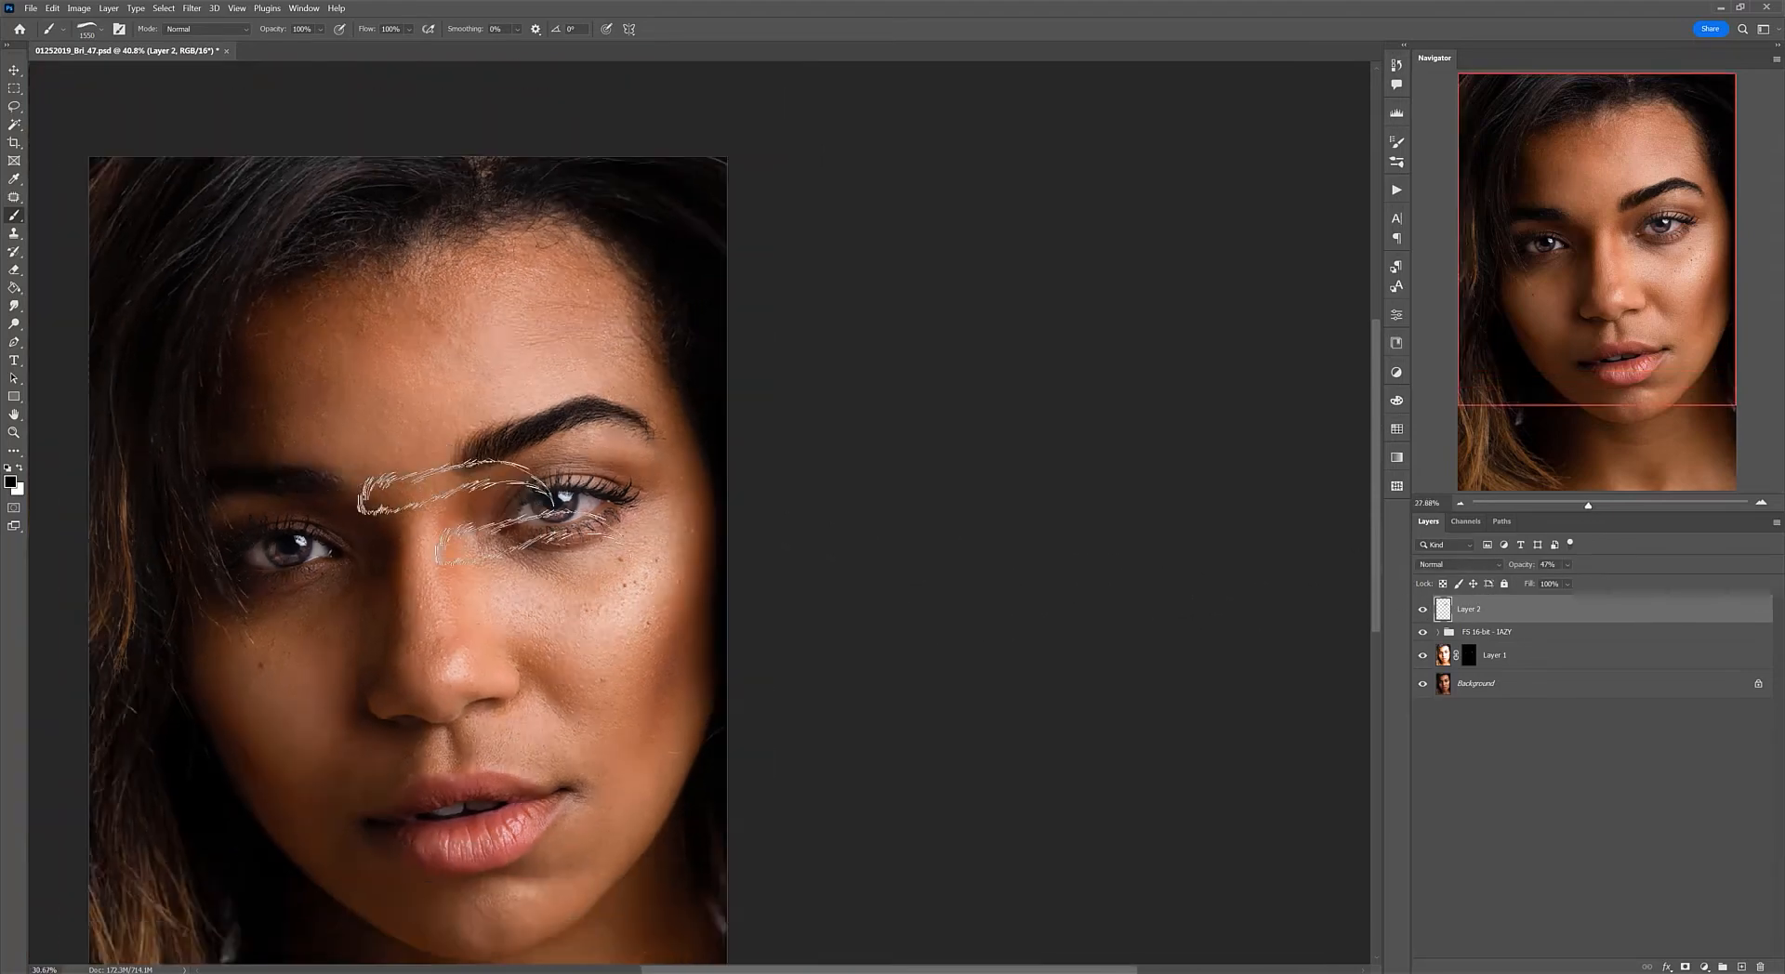
scroll(576, 512, "up", 5)
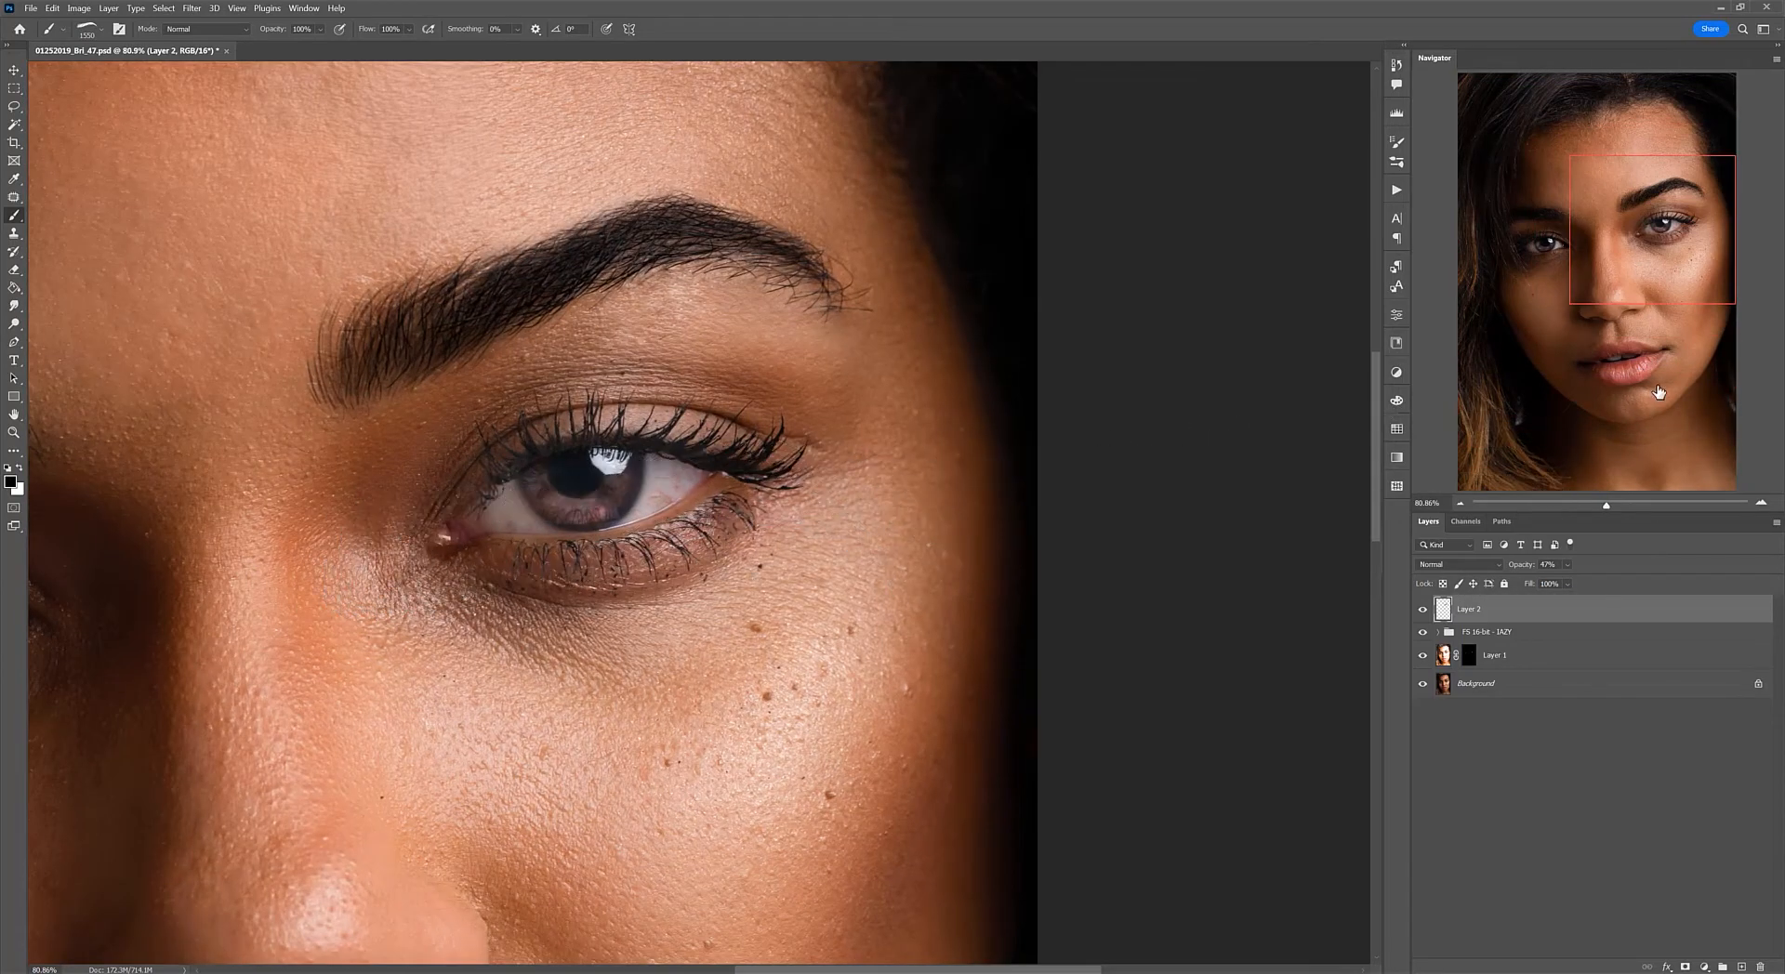
Step: Expand the FS 16-bit - IAZY group and make its High Frequency layer active for the Clone Stamp tool
left_click_drag(1634, 287, 1621, 272)
left_click(1450, 632)
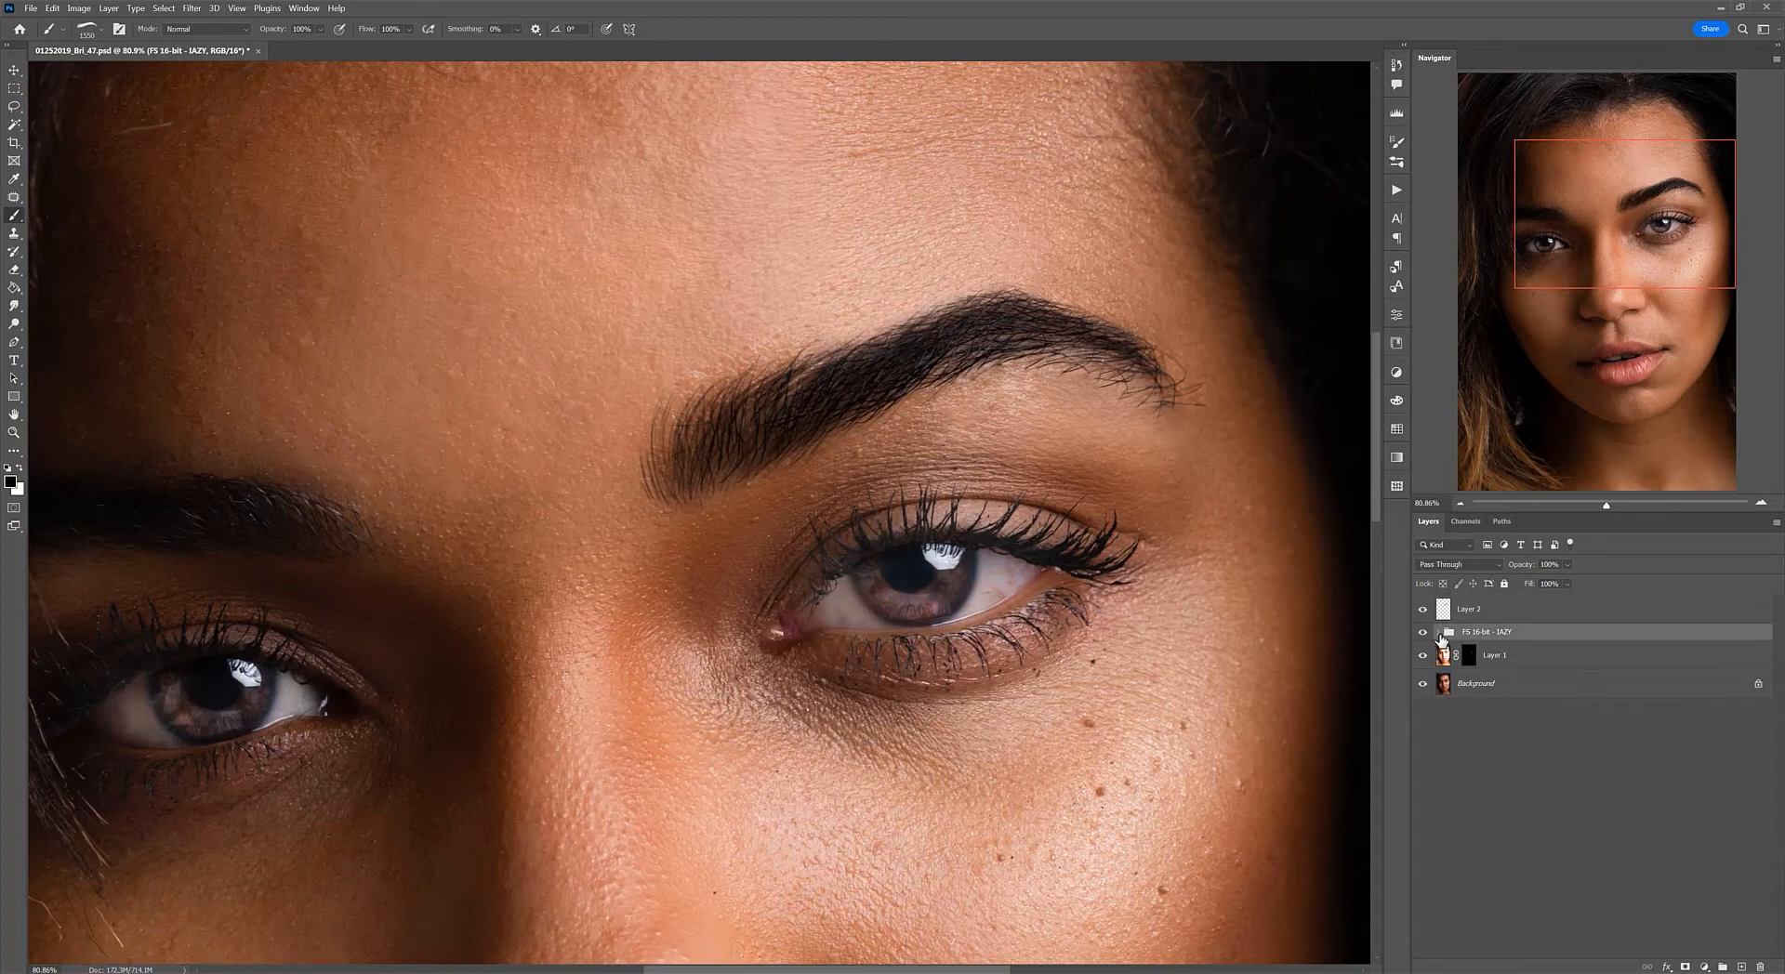
left_click(1438, 632)
left_click(1492, 655)
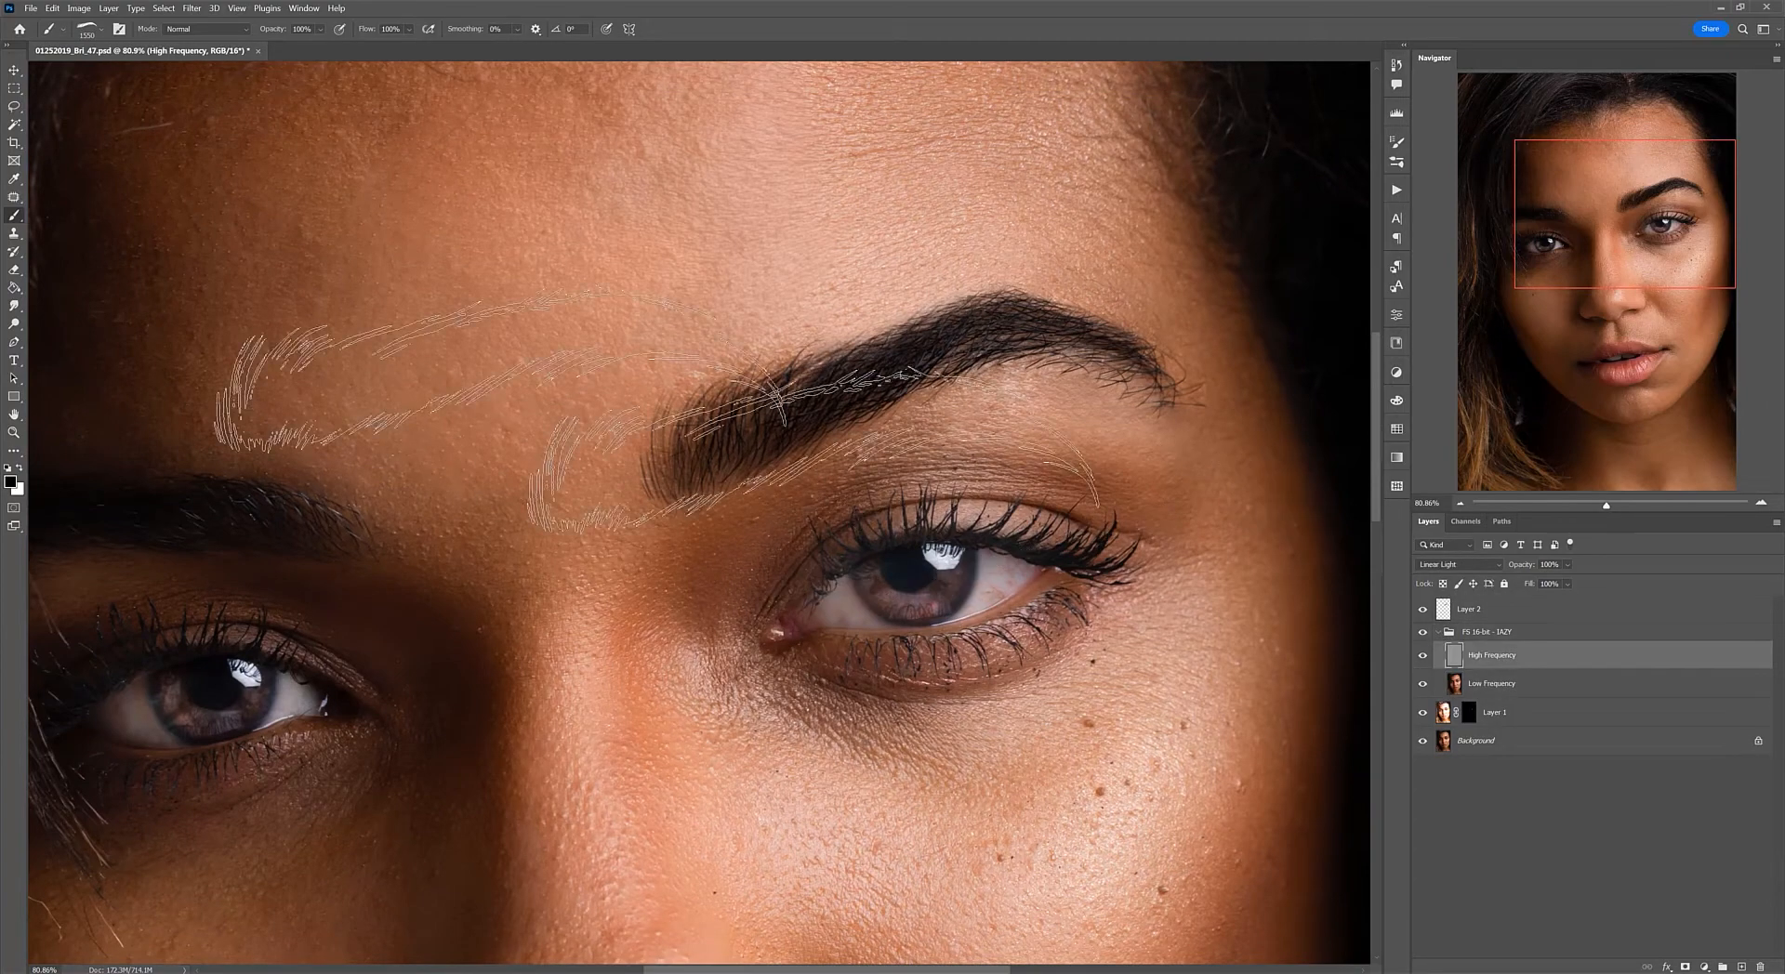
left_click(14, 234)
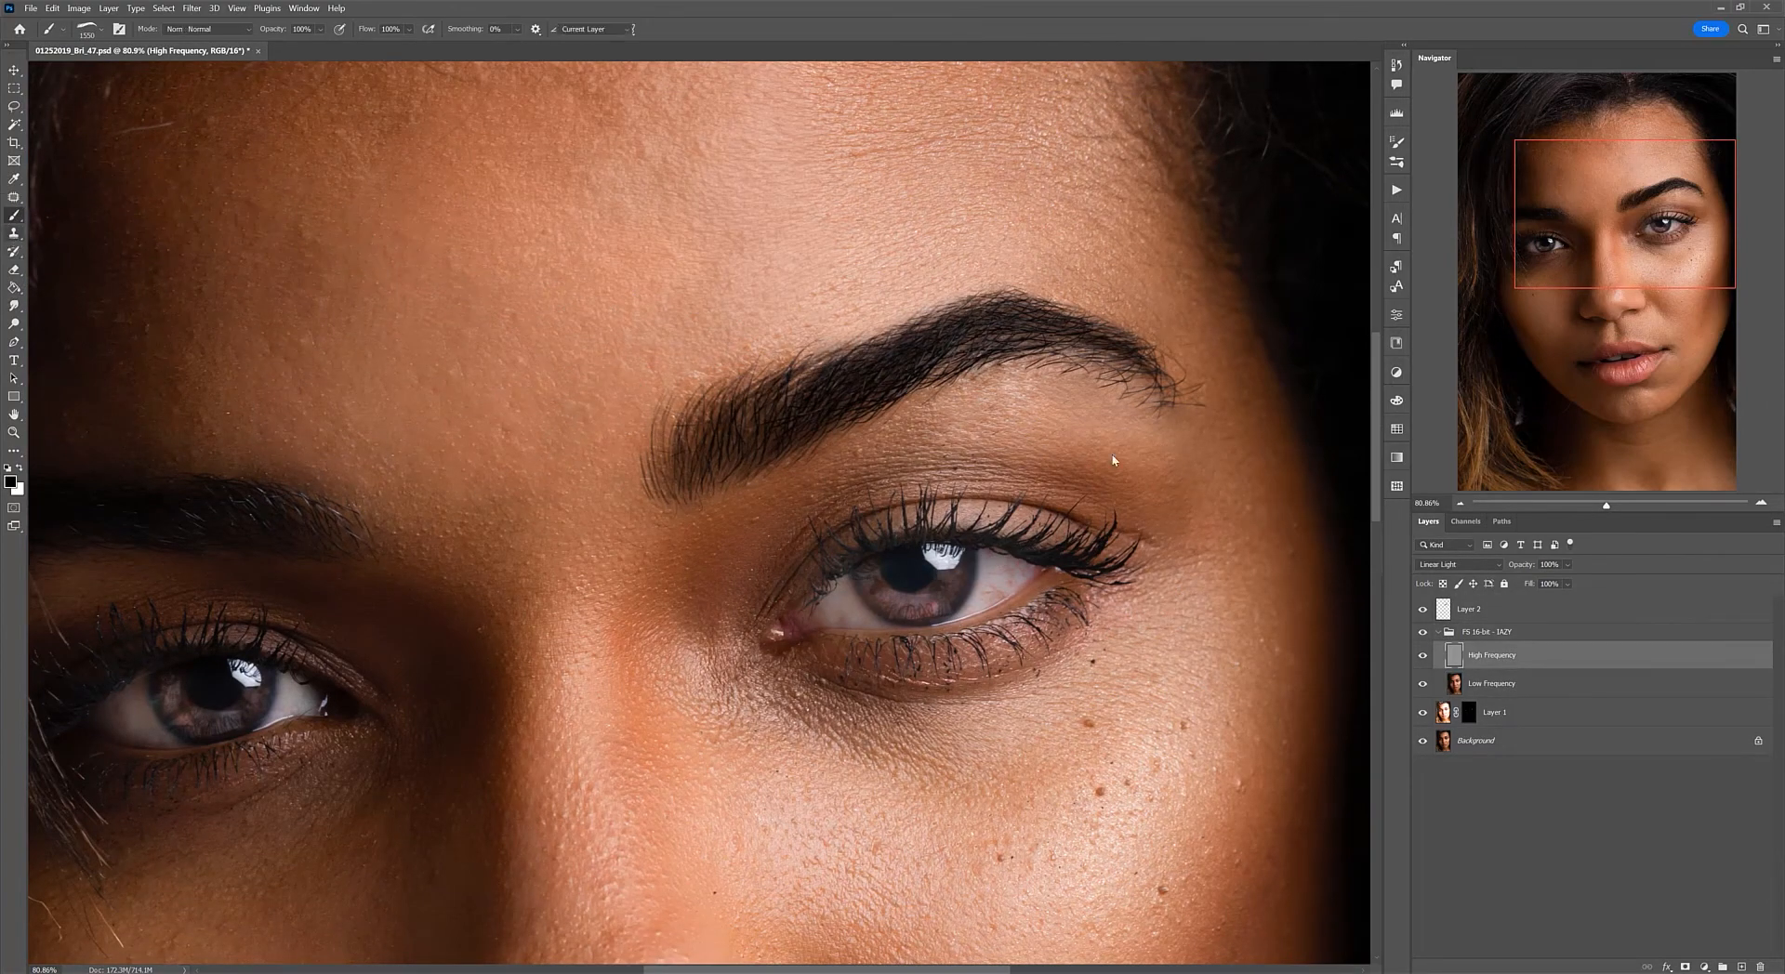
scroll(1150, 384, "up", 1)
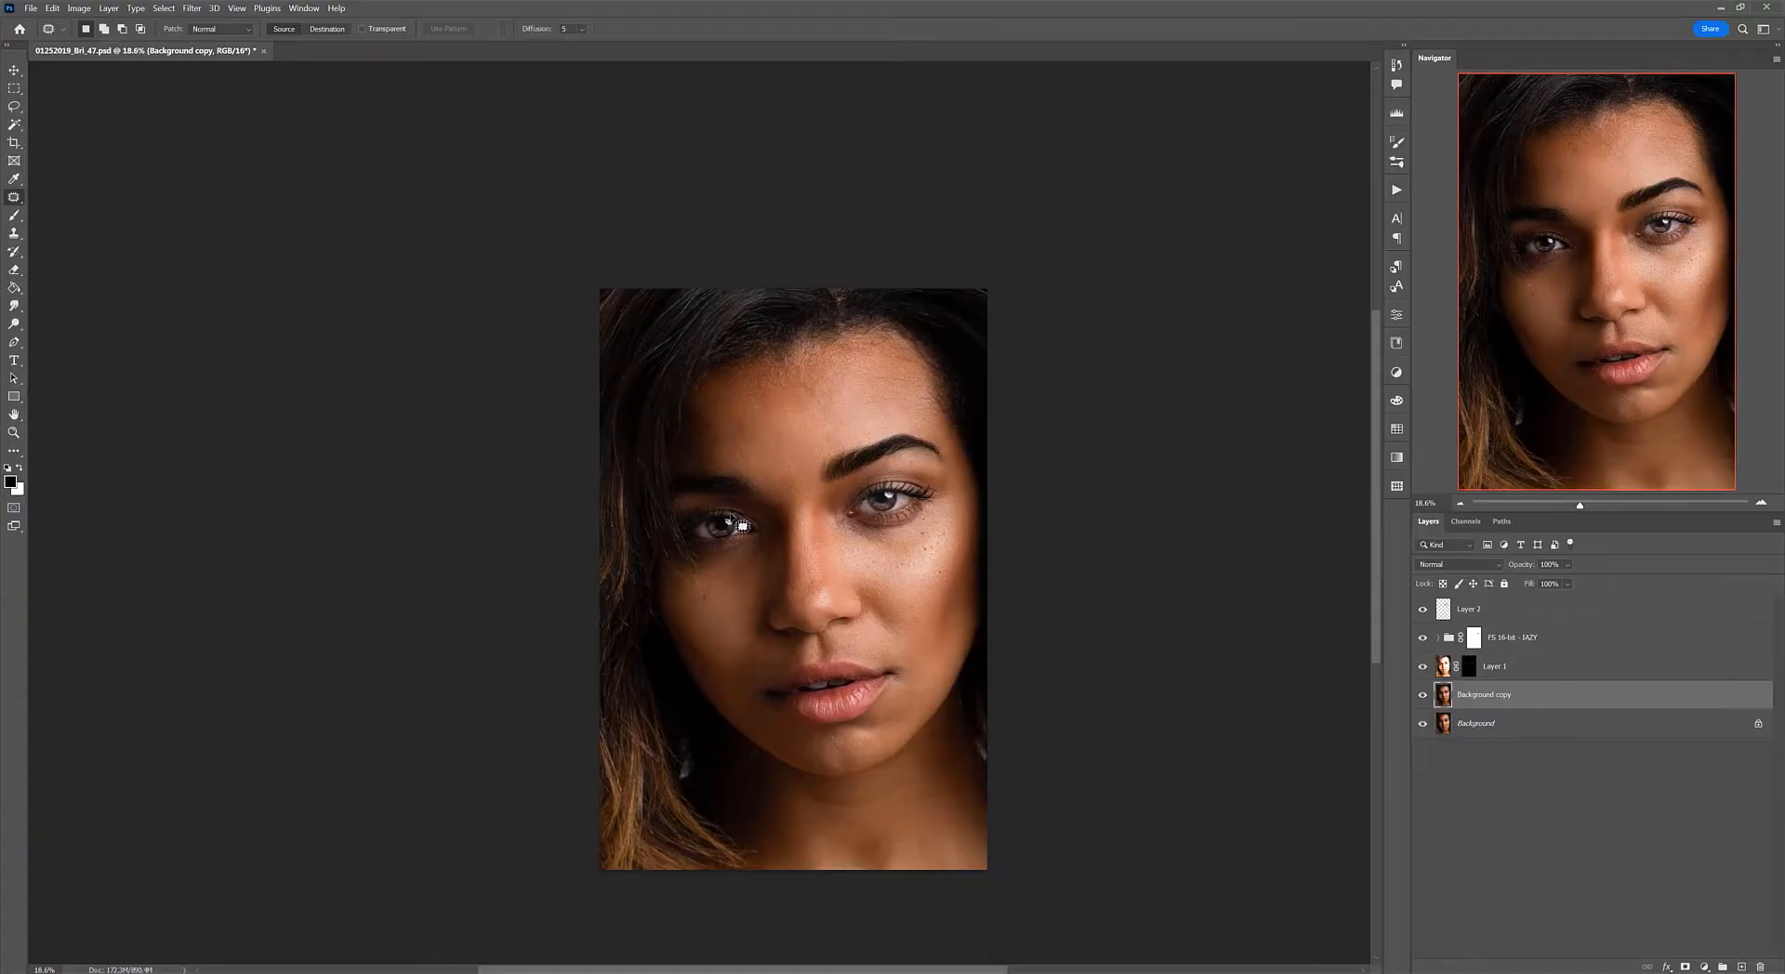
Step: Examine the enhanced eyes and brows both close up and in the whole portrait
scroll(796, 507, "up", 8)
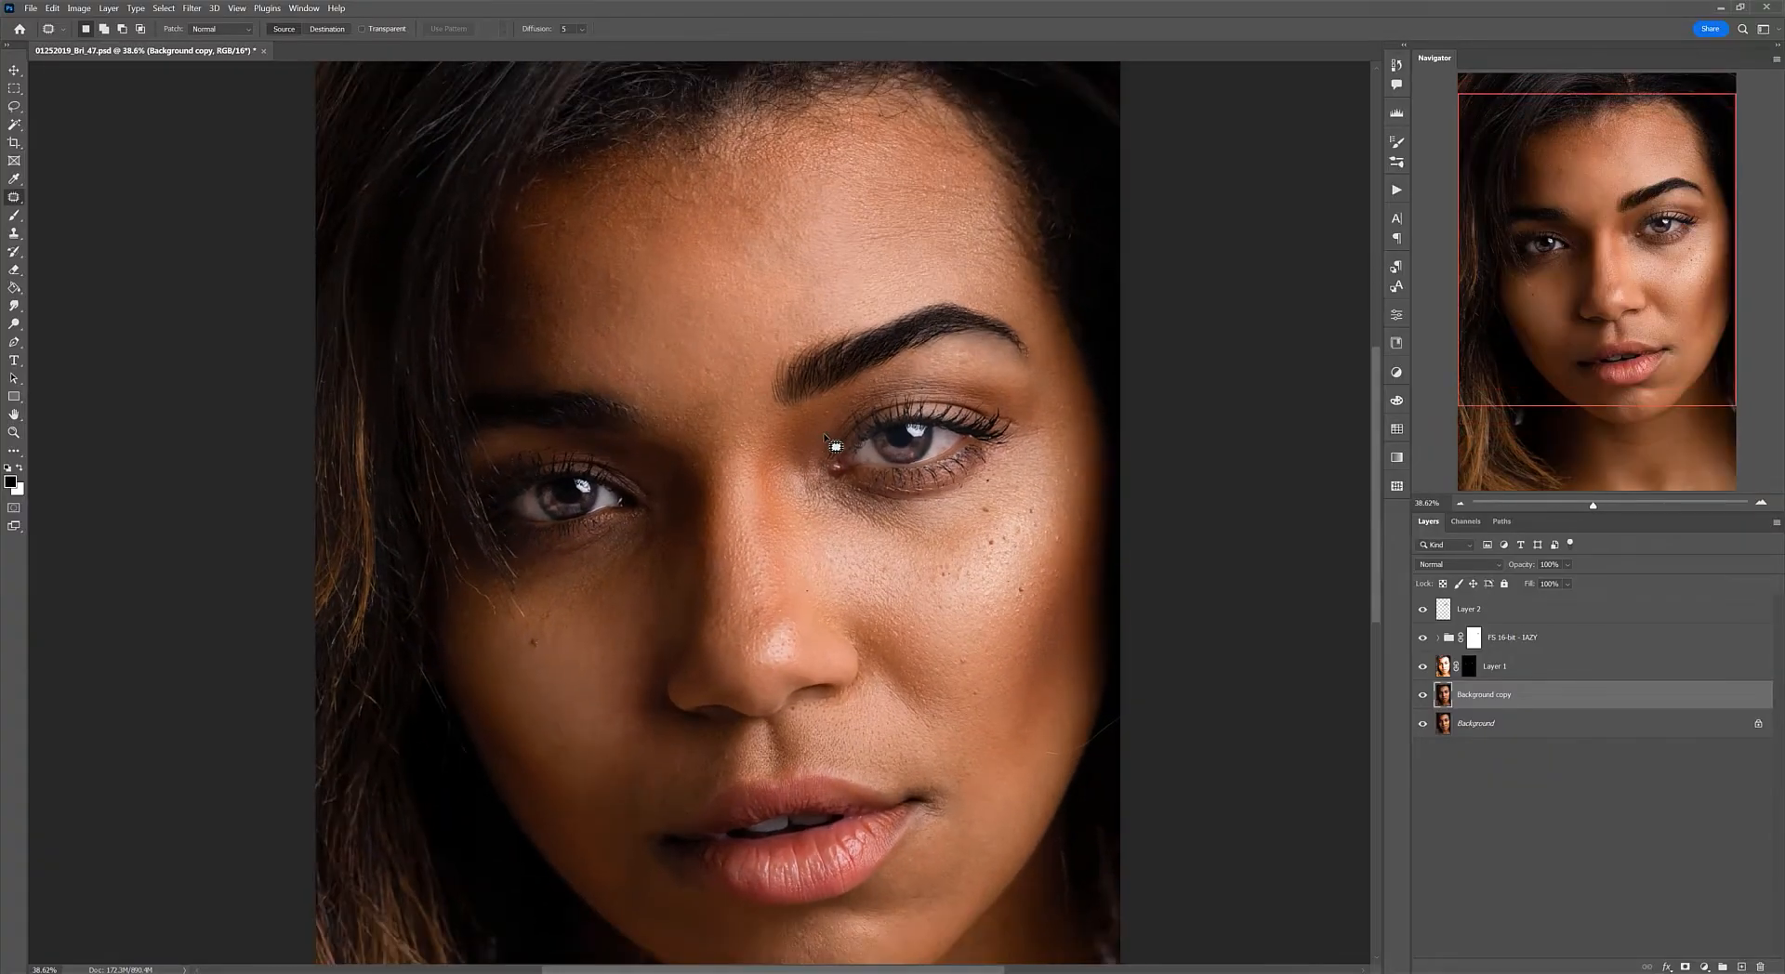
scroll(940, 530, "down", 3)
scroll(883, 665, "down", 2)
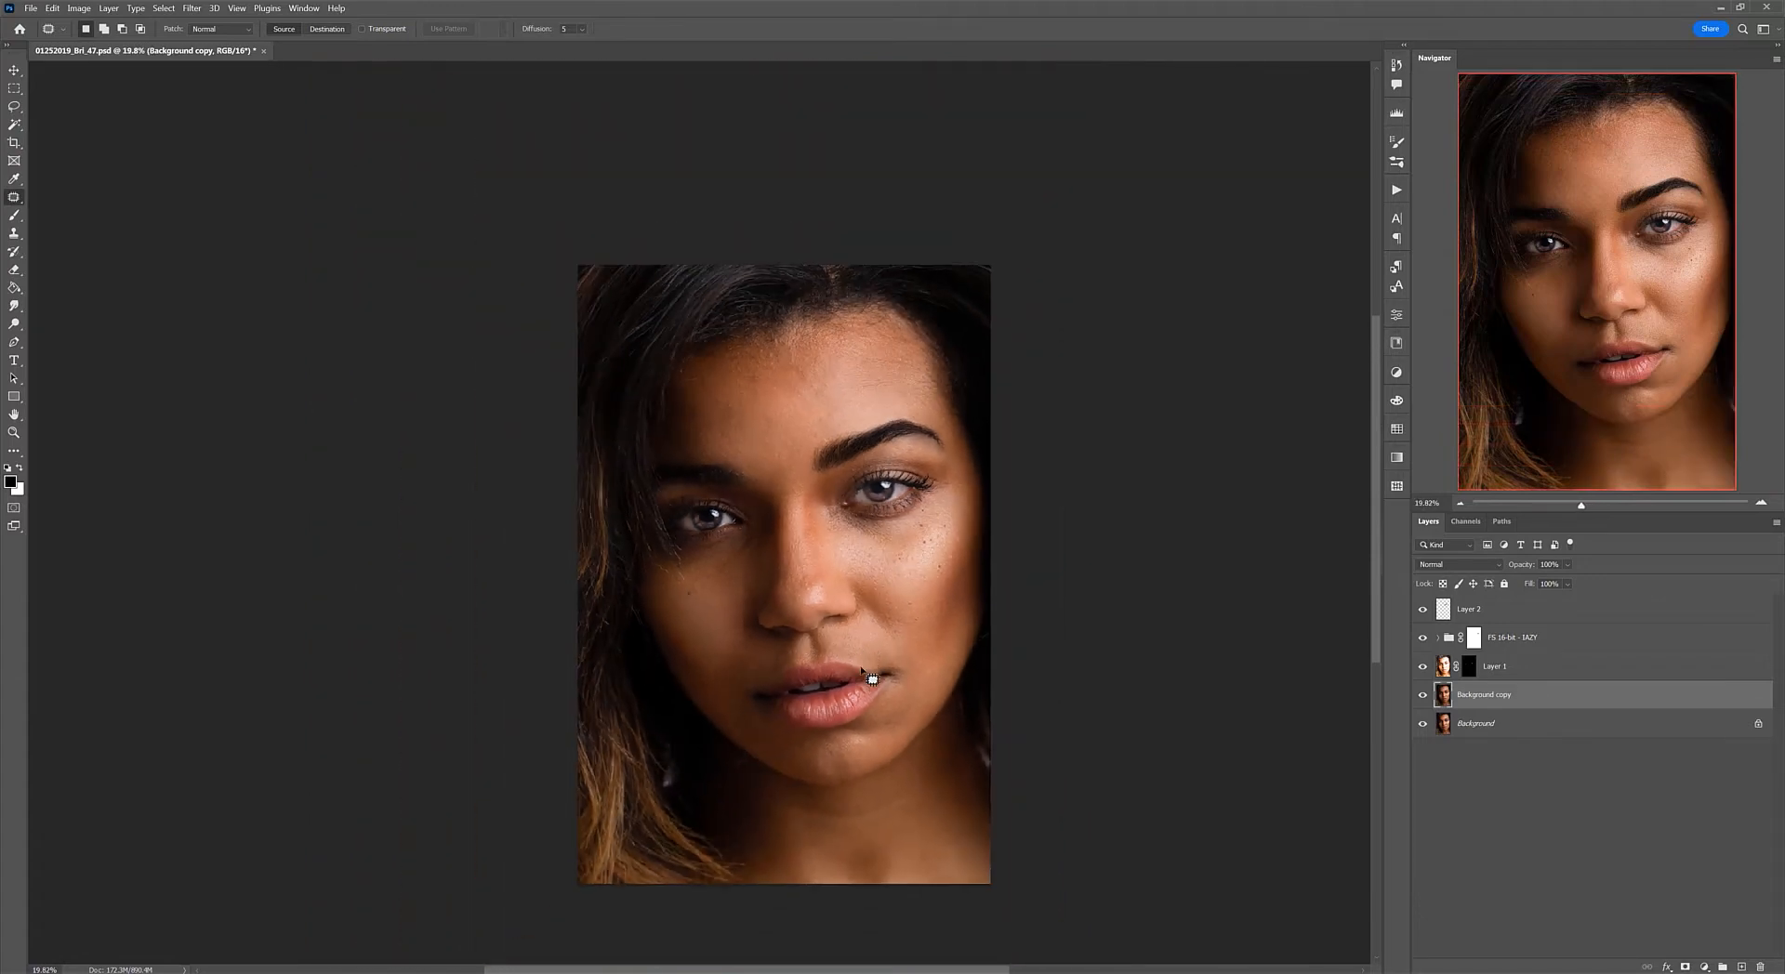
scroll(872, 679, "up", 1)
scroll(883, 520, "down", 1)
scroll(893, 390, "up", 1)
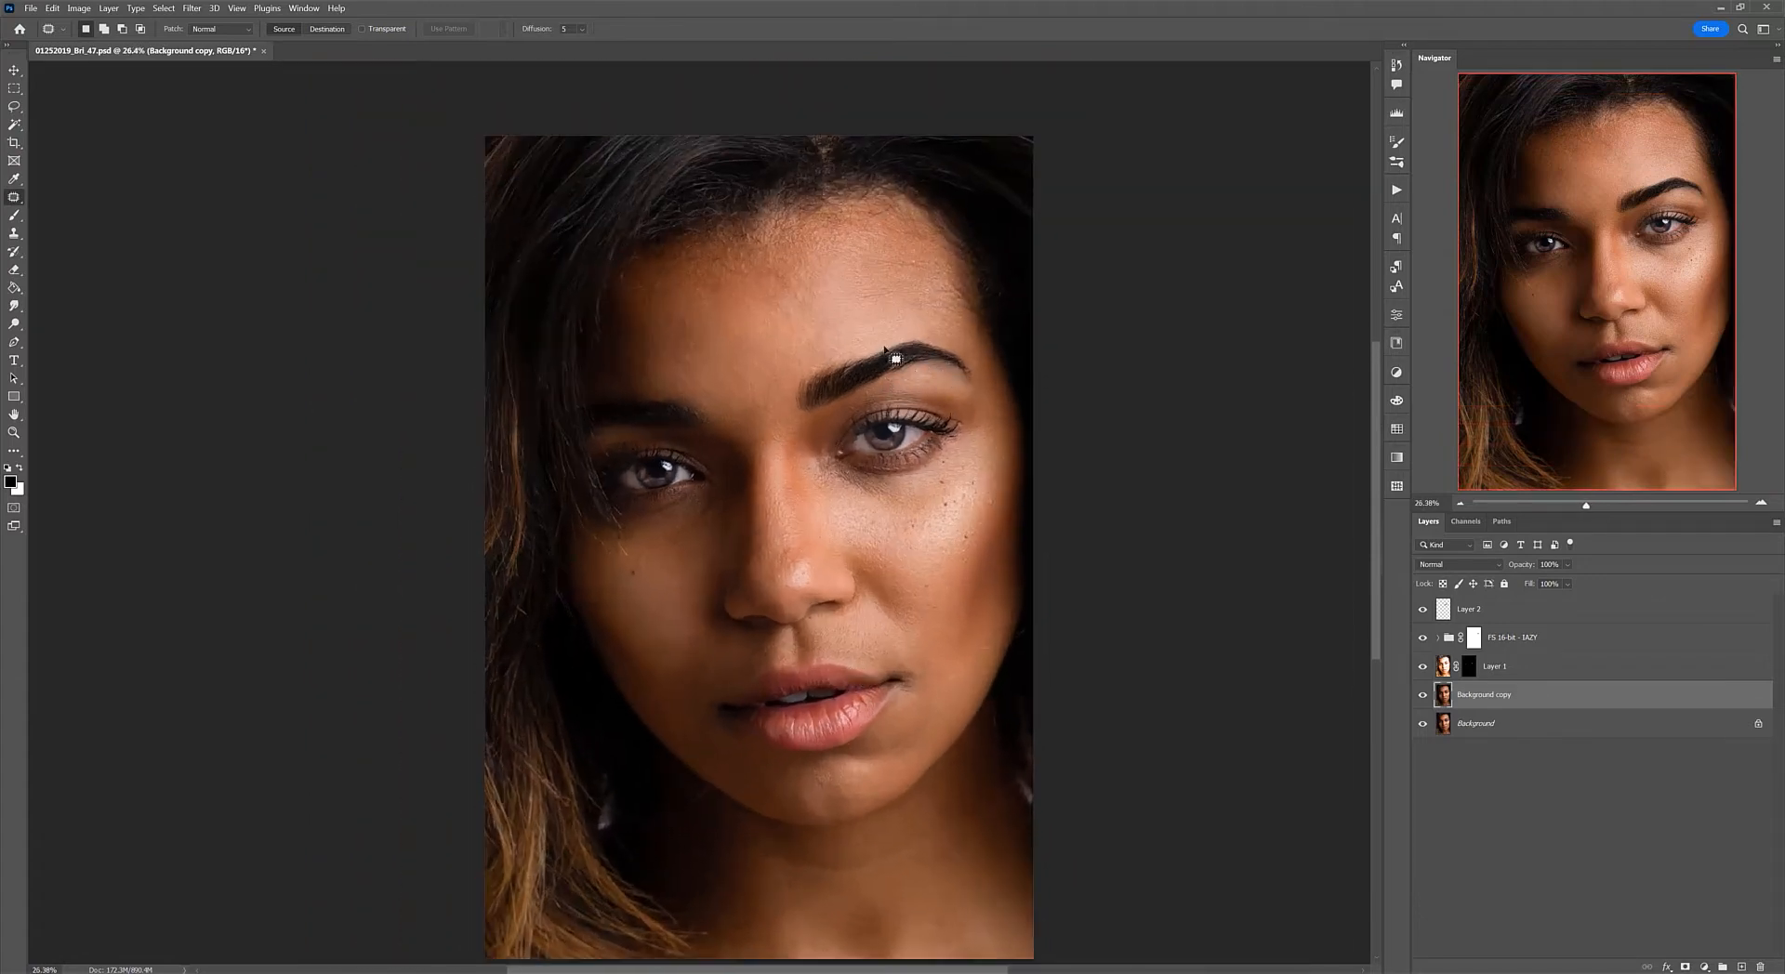
scroll(837, 557, "down", 2)
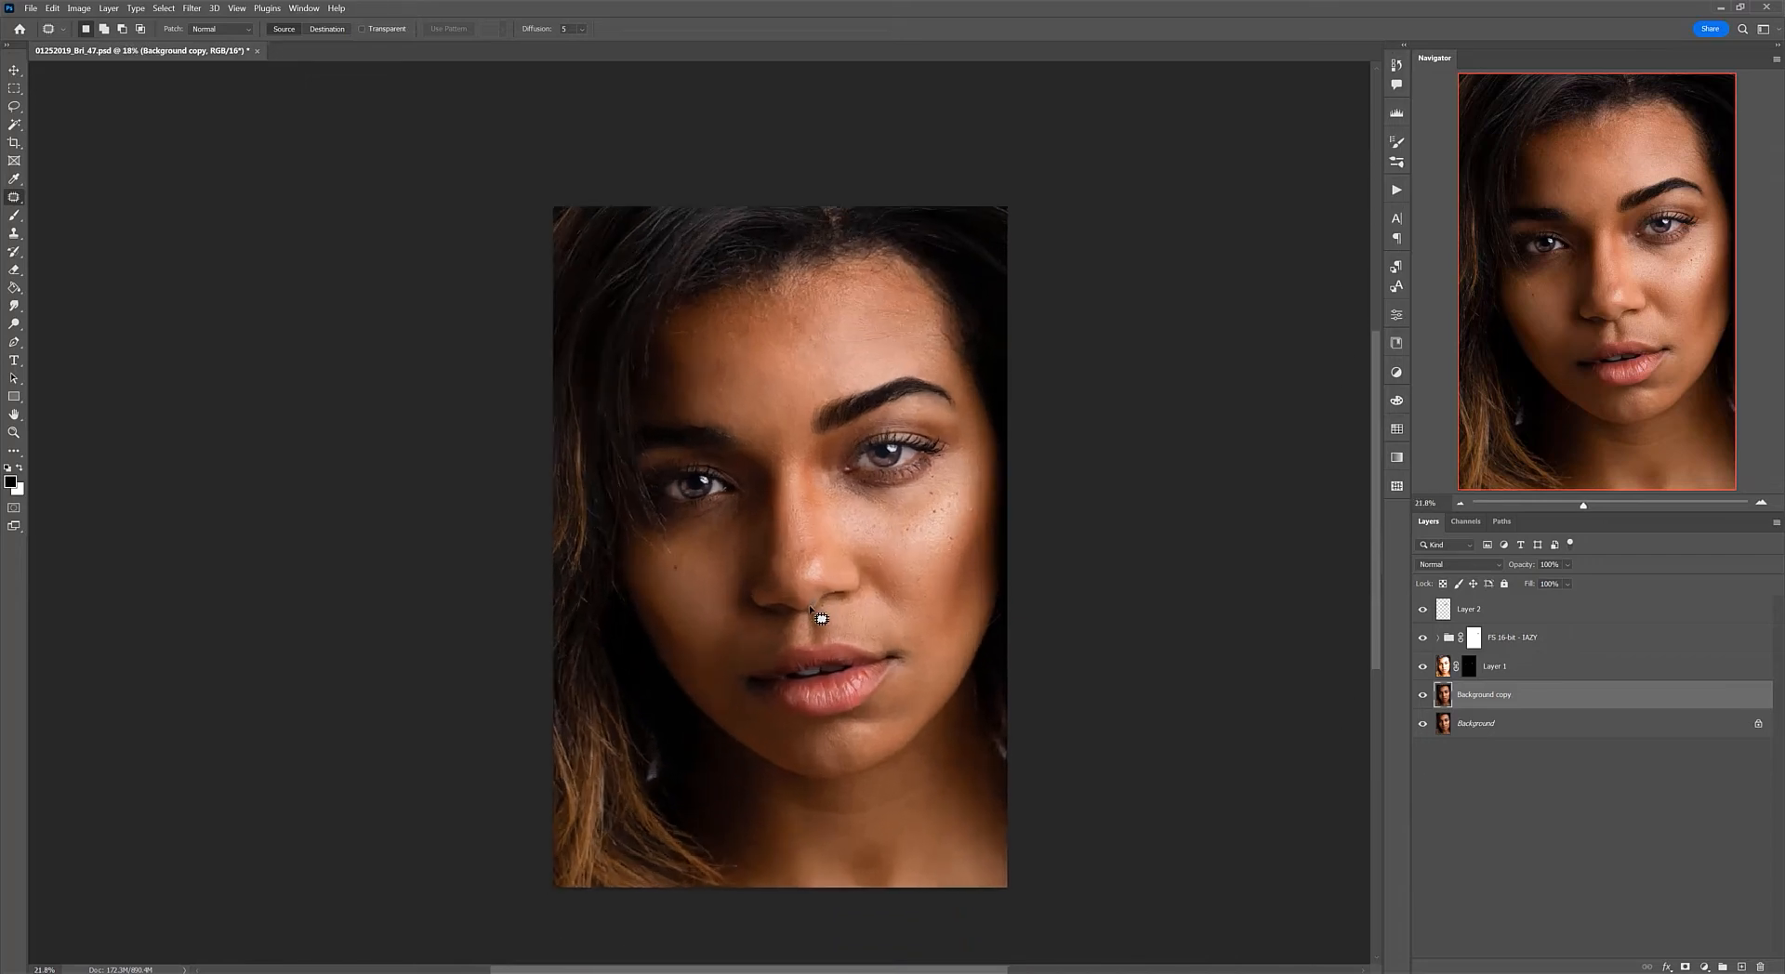
scroll(821, 618, "up", 1)
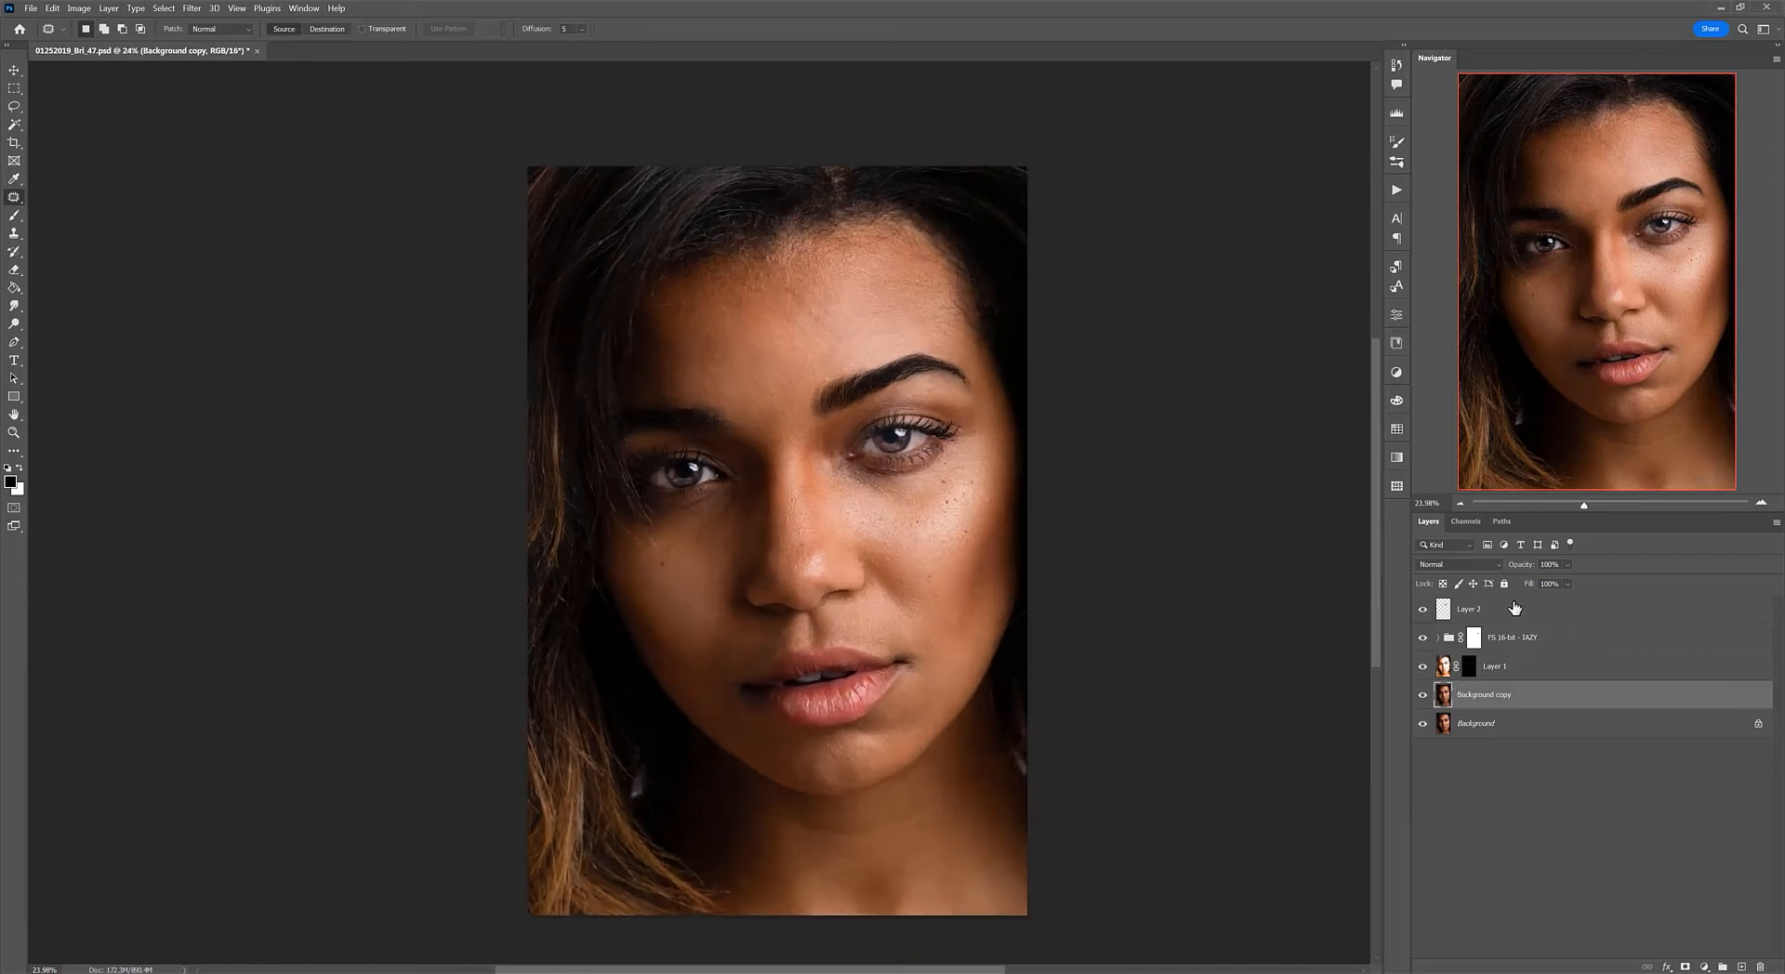
Step: Switch to the Brush tool with the IAZY - Eyeshadow 4 brush at 100% opacity and add an empty layer on top
left_click(62, 29)
left_click(321, 262)
left_click(13, 215)
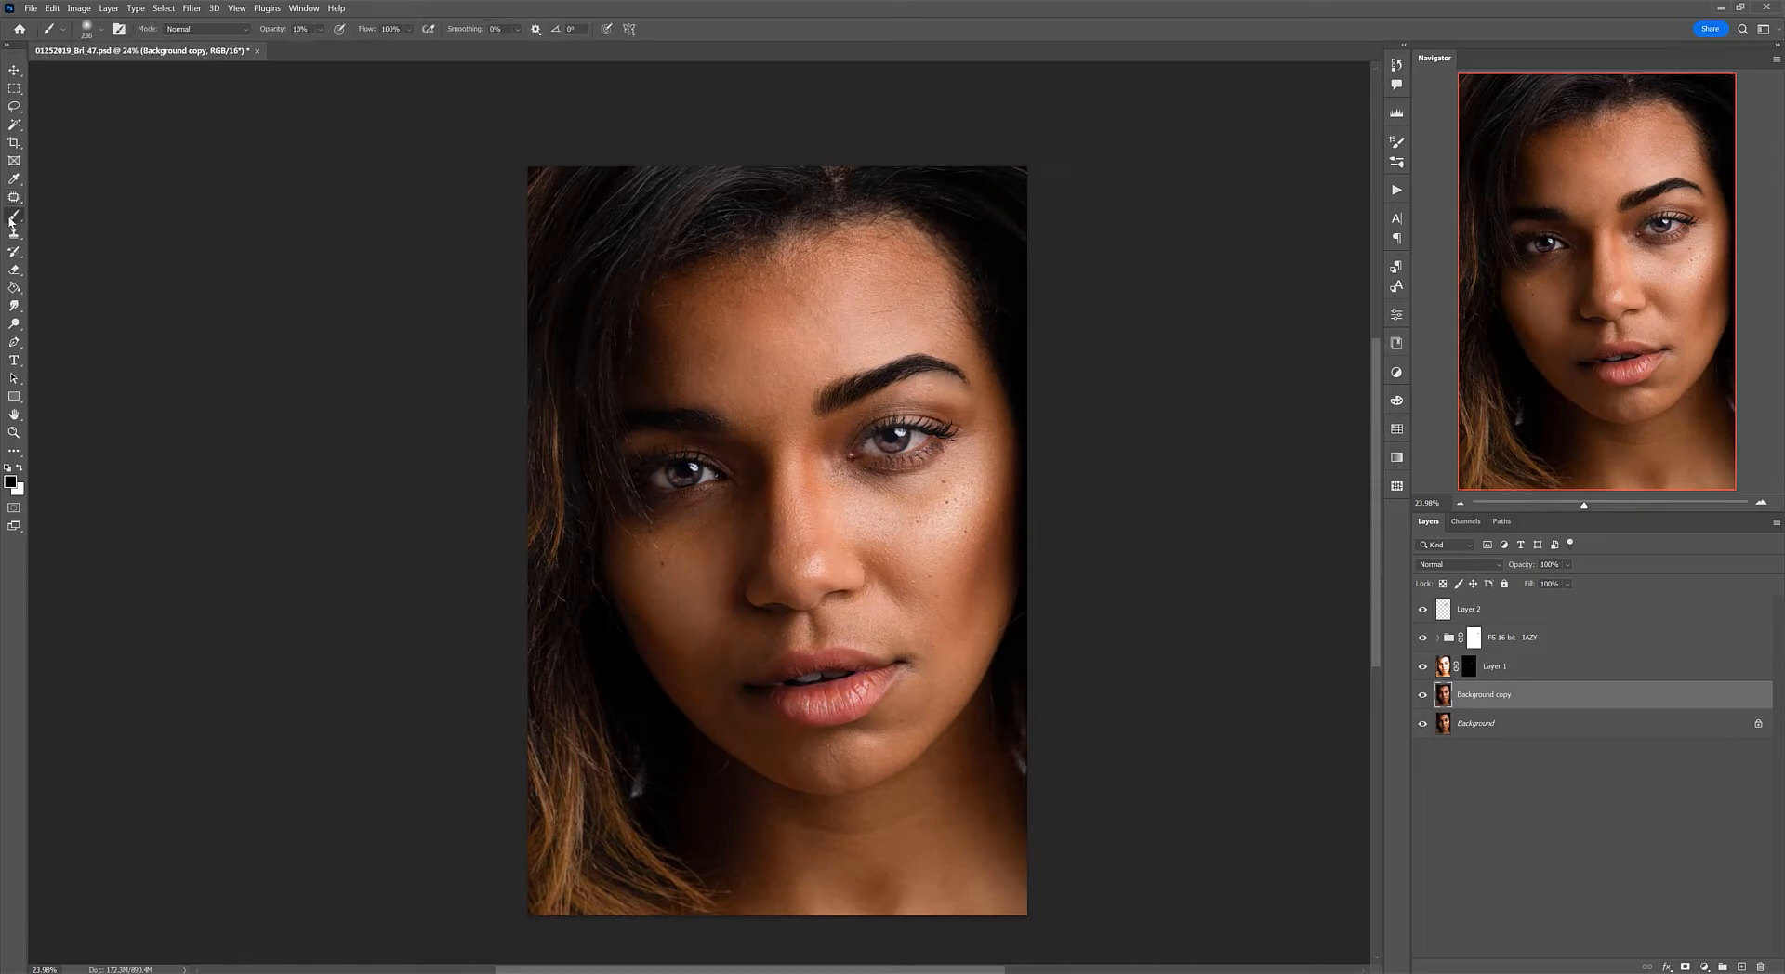
left_click(62, 28)
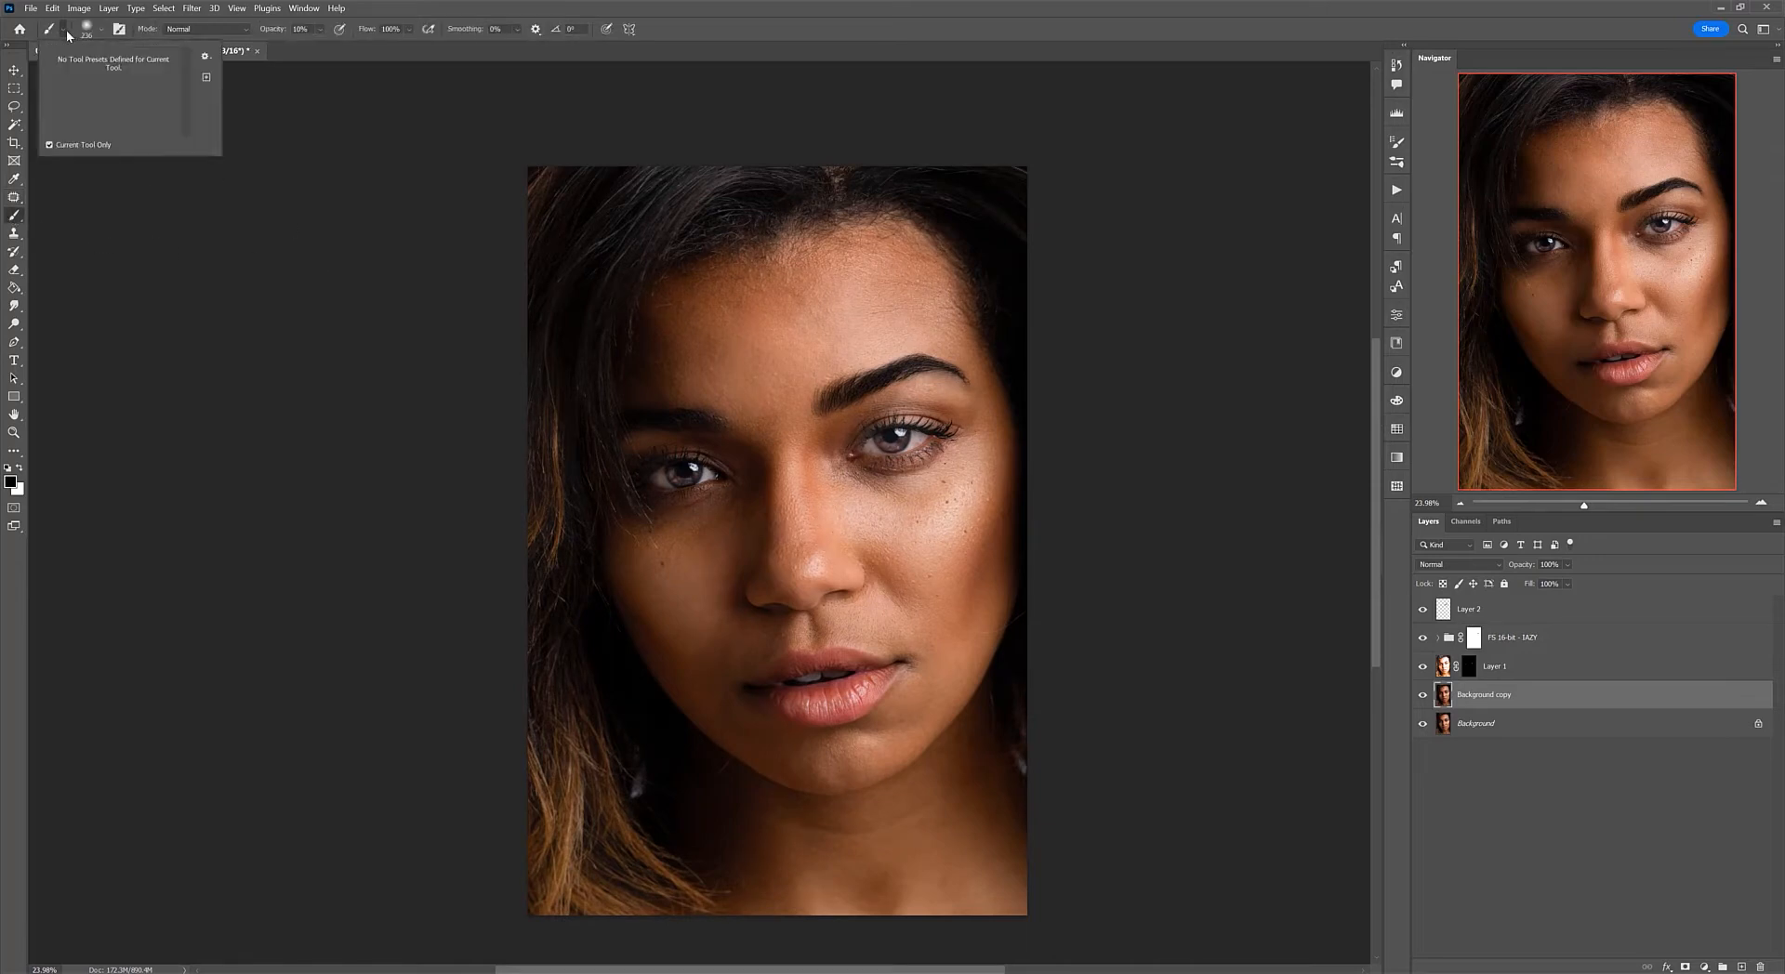
left_click(100, 29)
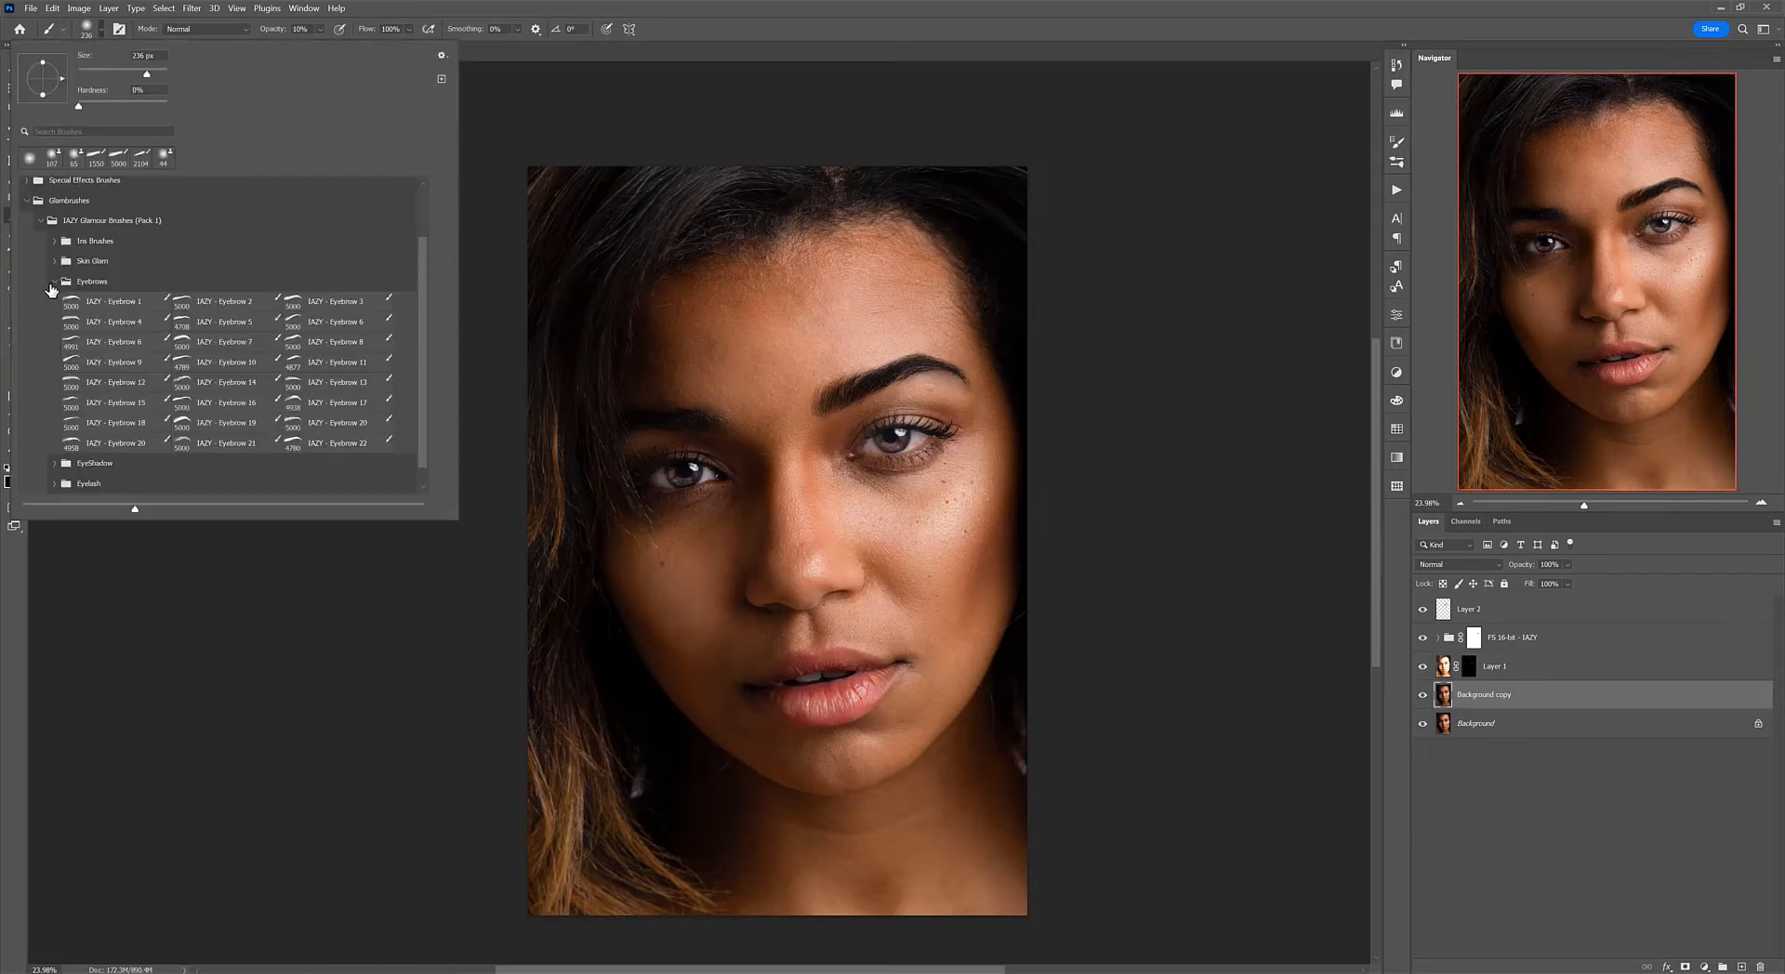
left_click(52, 283)
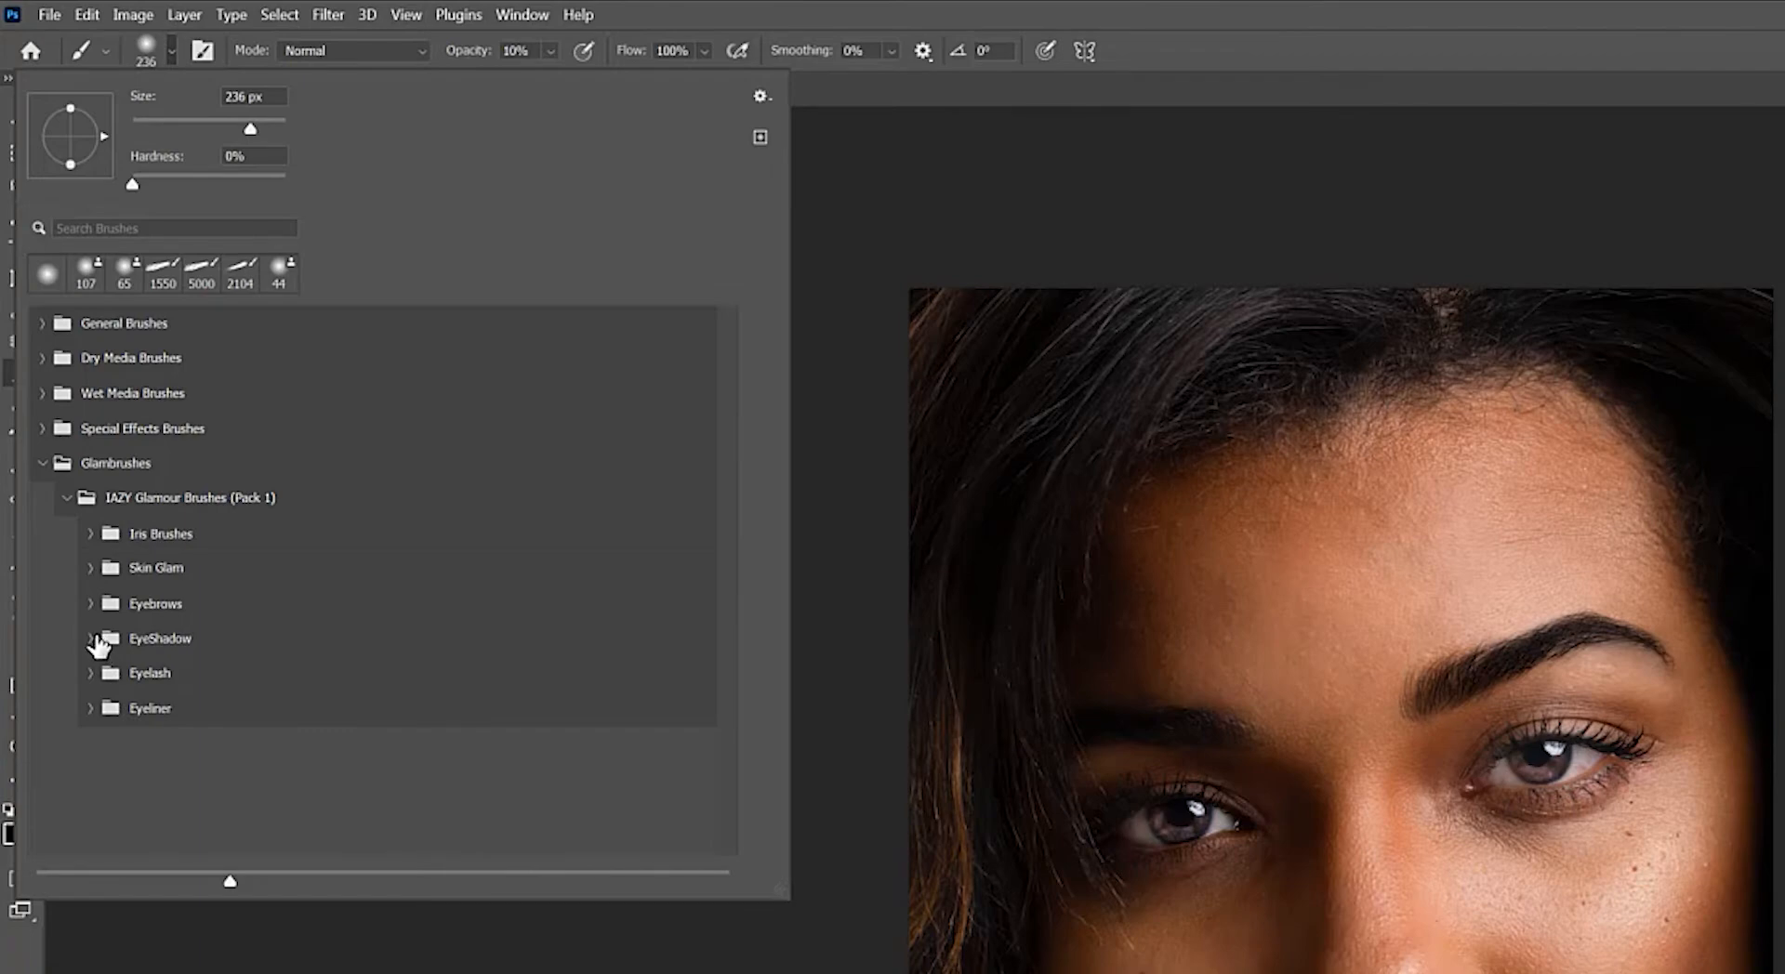
left_click(92, 639)
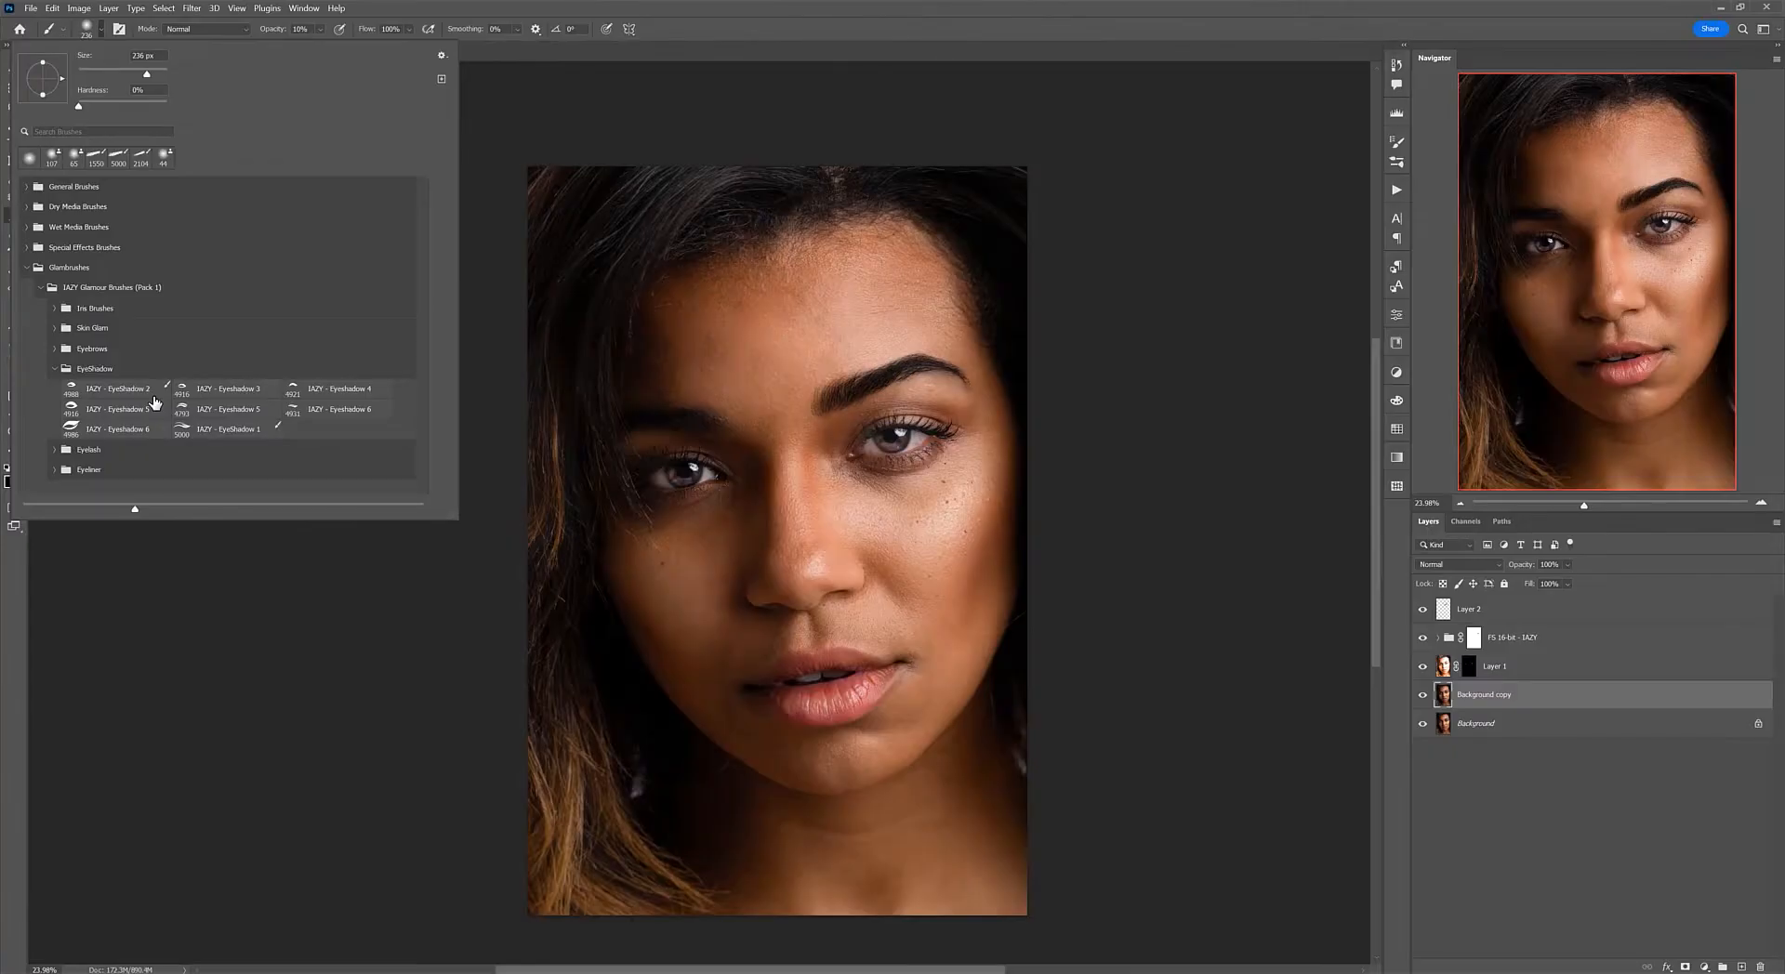
left_click(362, 391)
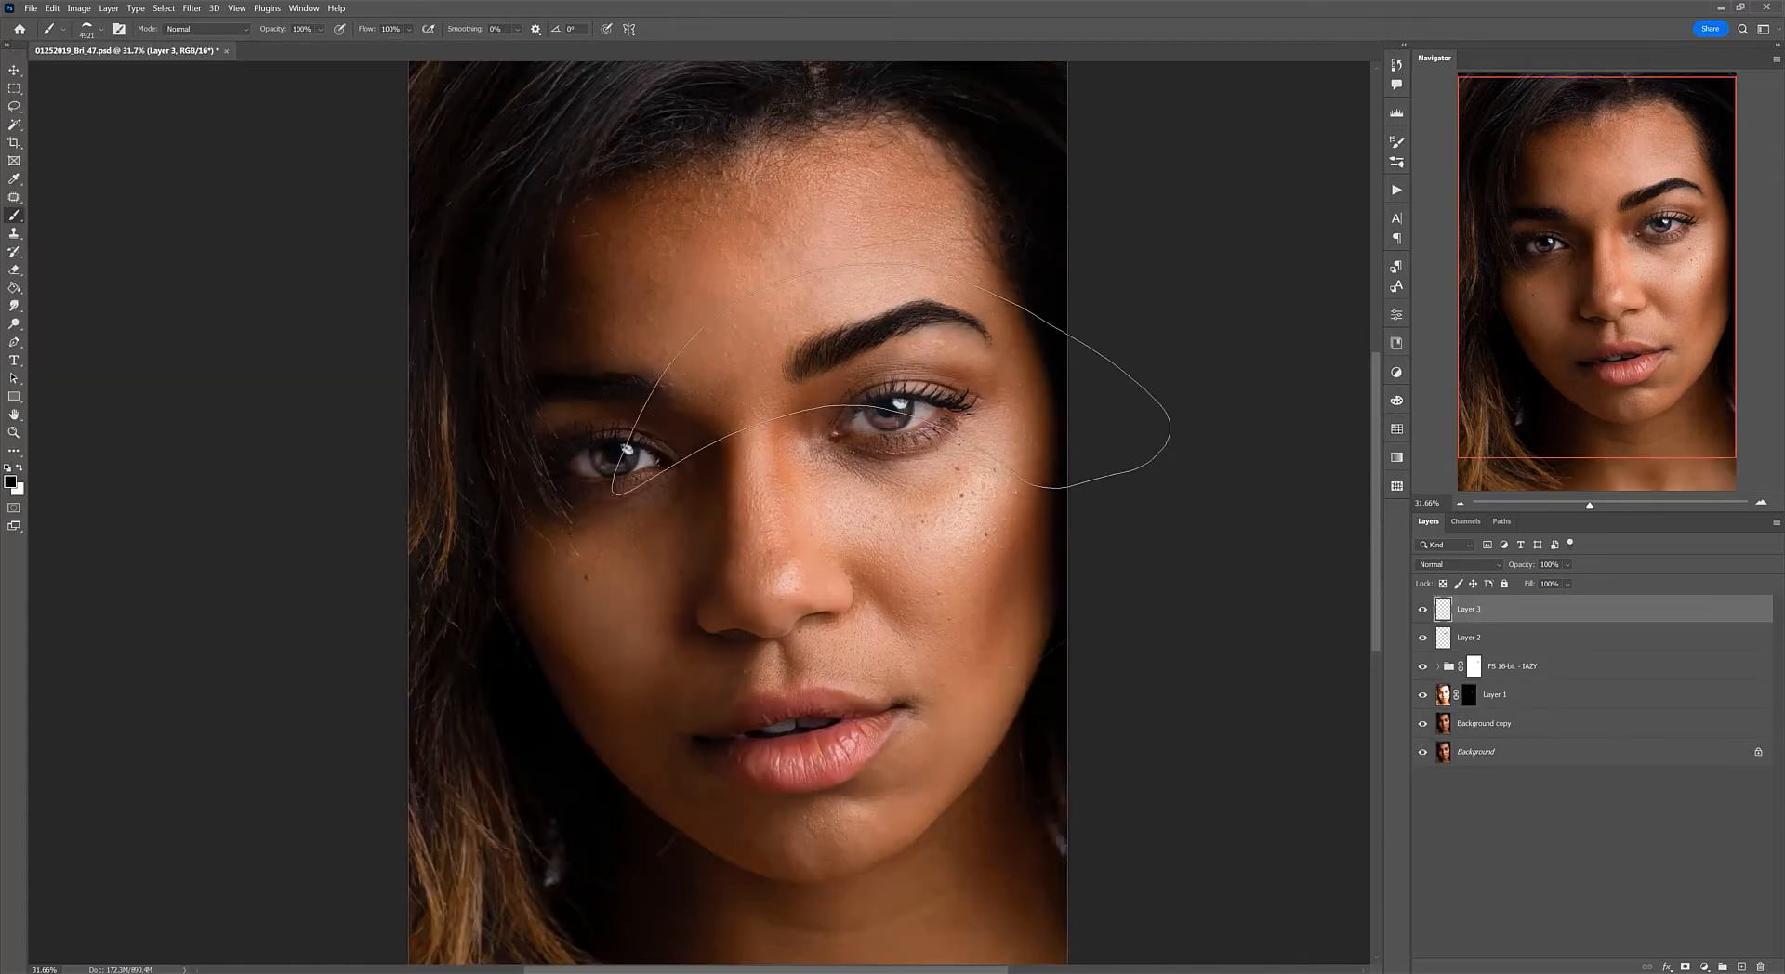
Step: Scale the eyeshadow brush to fit the brightly lit eye and stamp black shadow over its upper lid
scroll(906, 401, "up", 3)
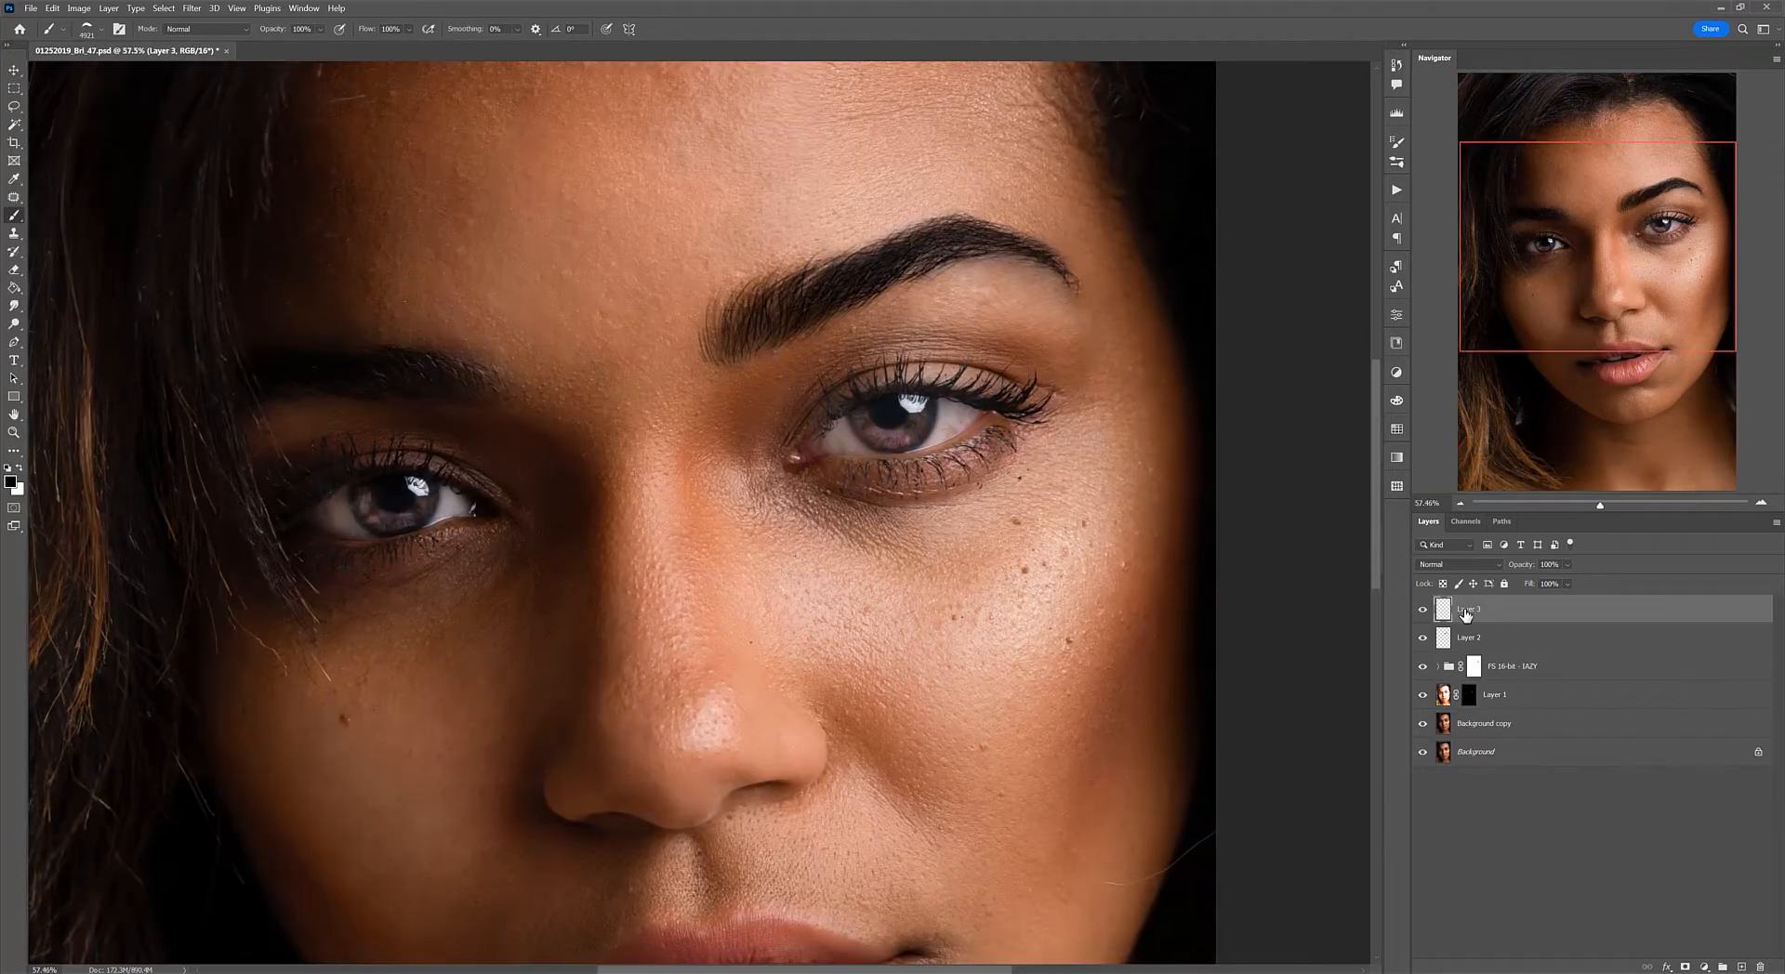
left_click(1590, 237)
scroll(1027, 437, "up", 1)
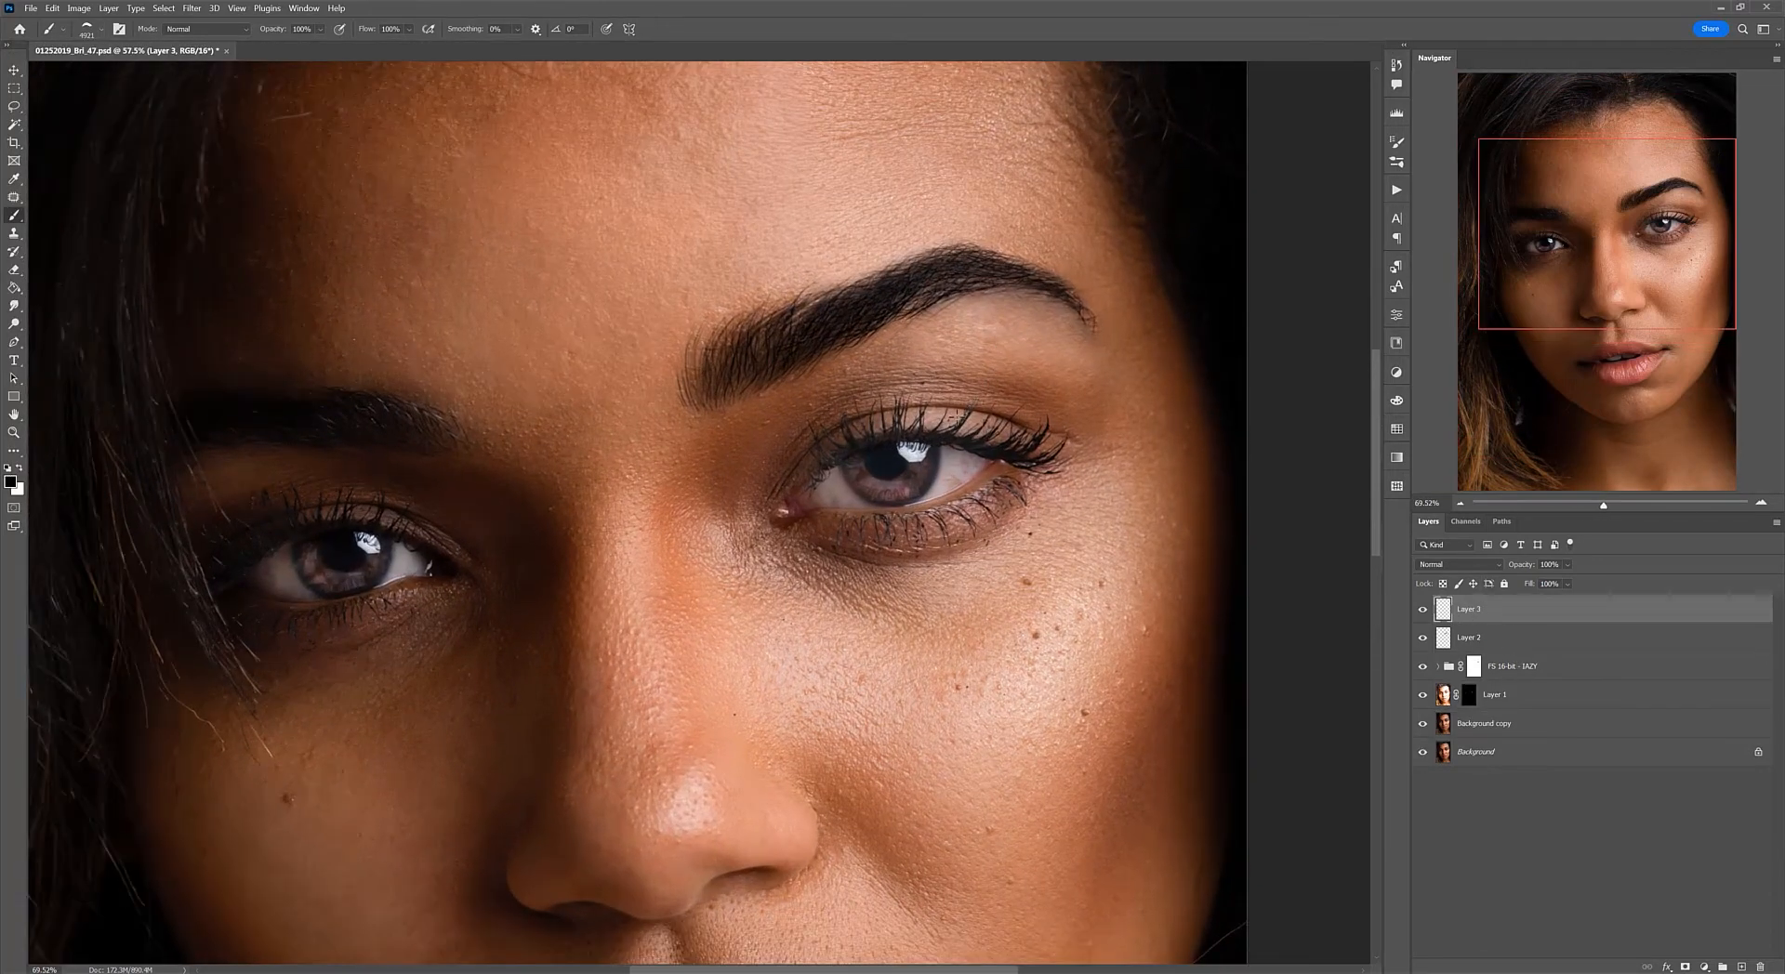
mouse_move(817, 416)
left_mouse_down()
mouse_move(1023, 409)
mouse_move(938, 426)
left_mouse_up()
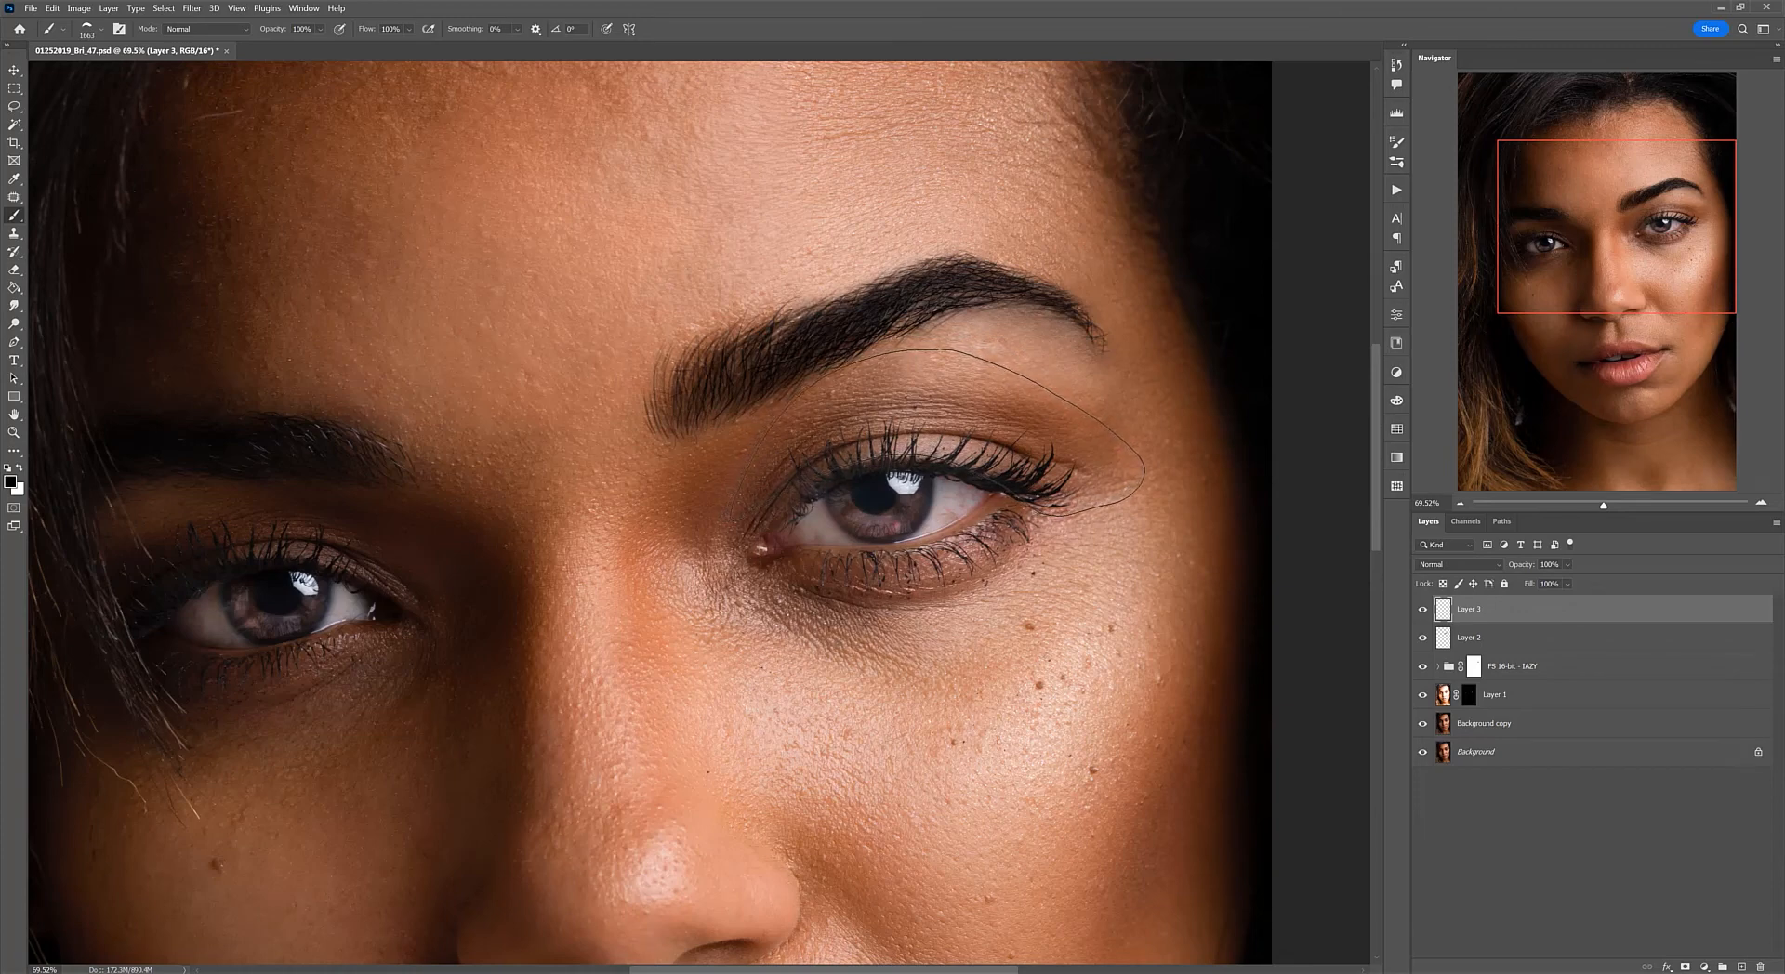
left_click(929, 432)
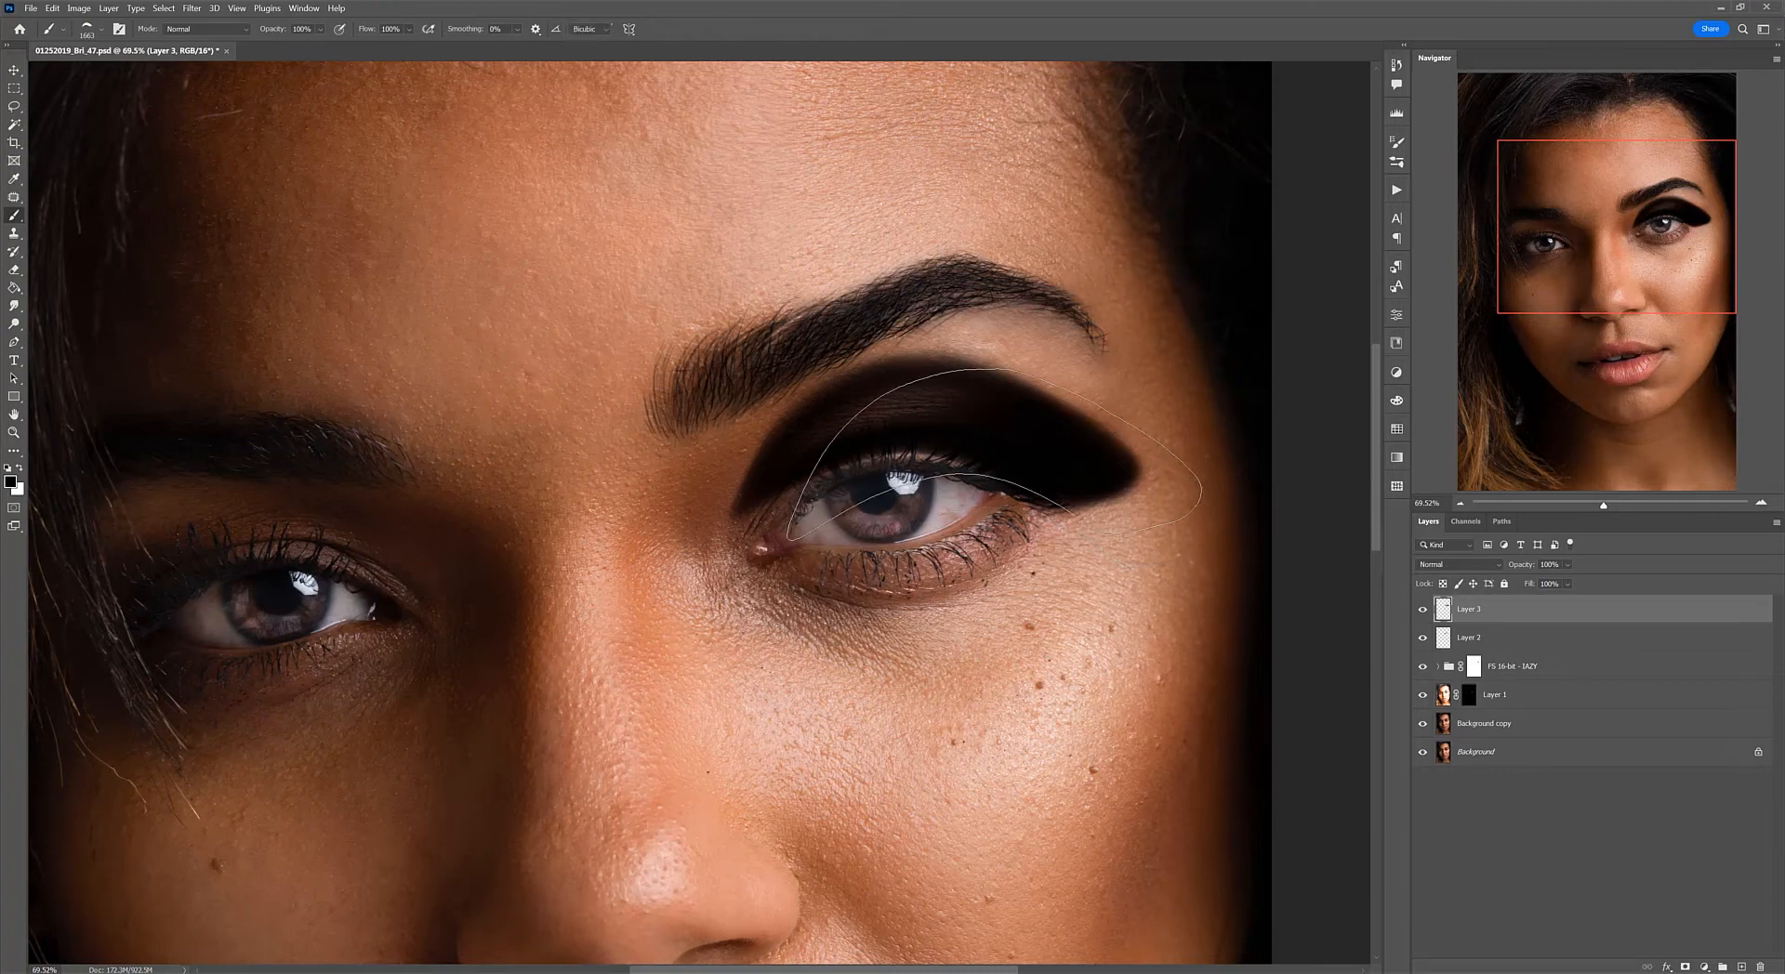
Step: Rotate the black eyeshadow stamp by about -6° and shift it slightly so it follows the upper lid
key("ctrl+t")
left_click_drag(1199, 737, 1225, 723)
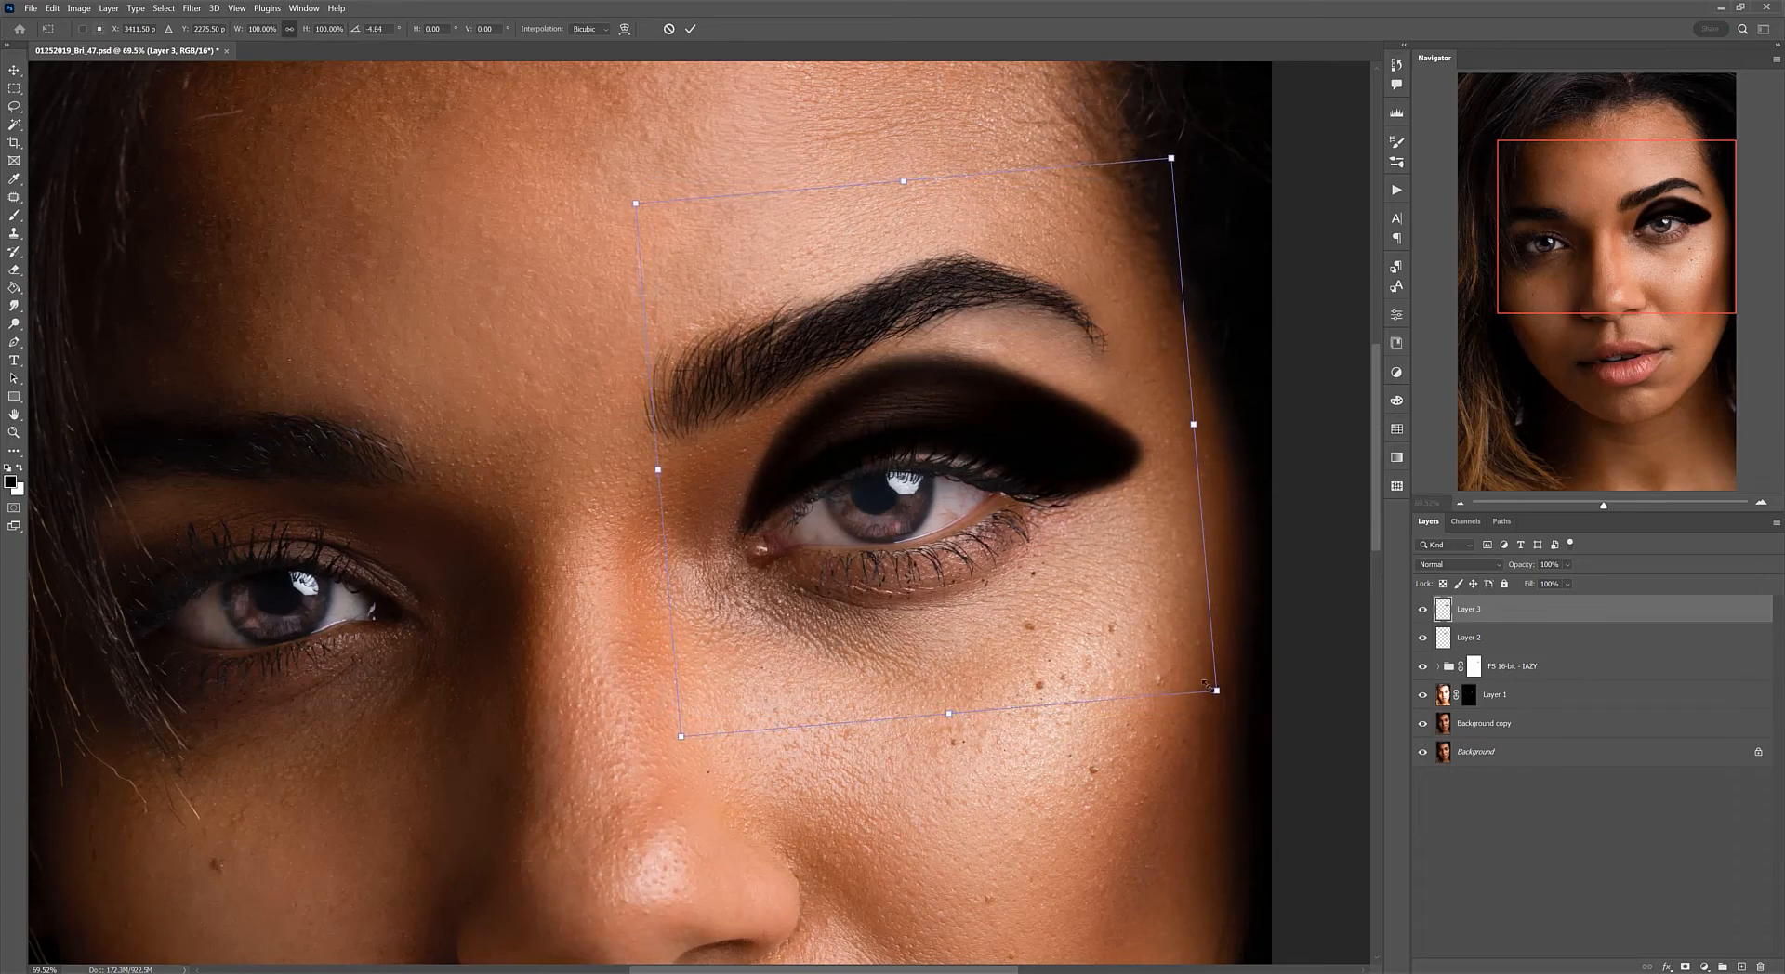
left_click_drag(926, 433, 921, 444)
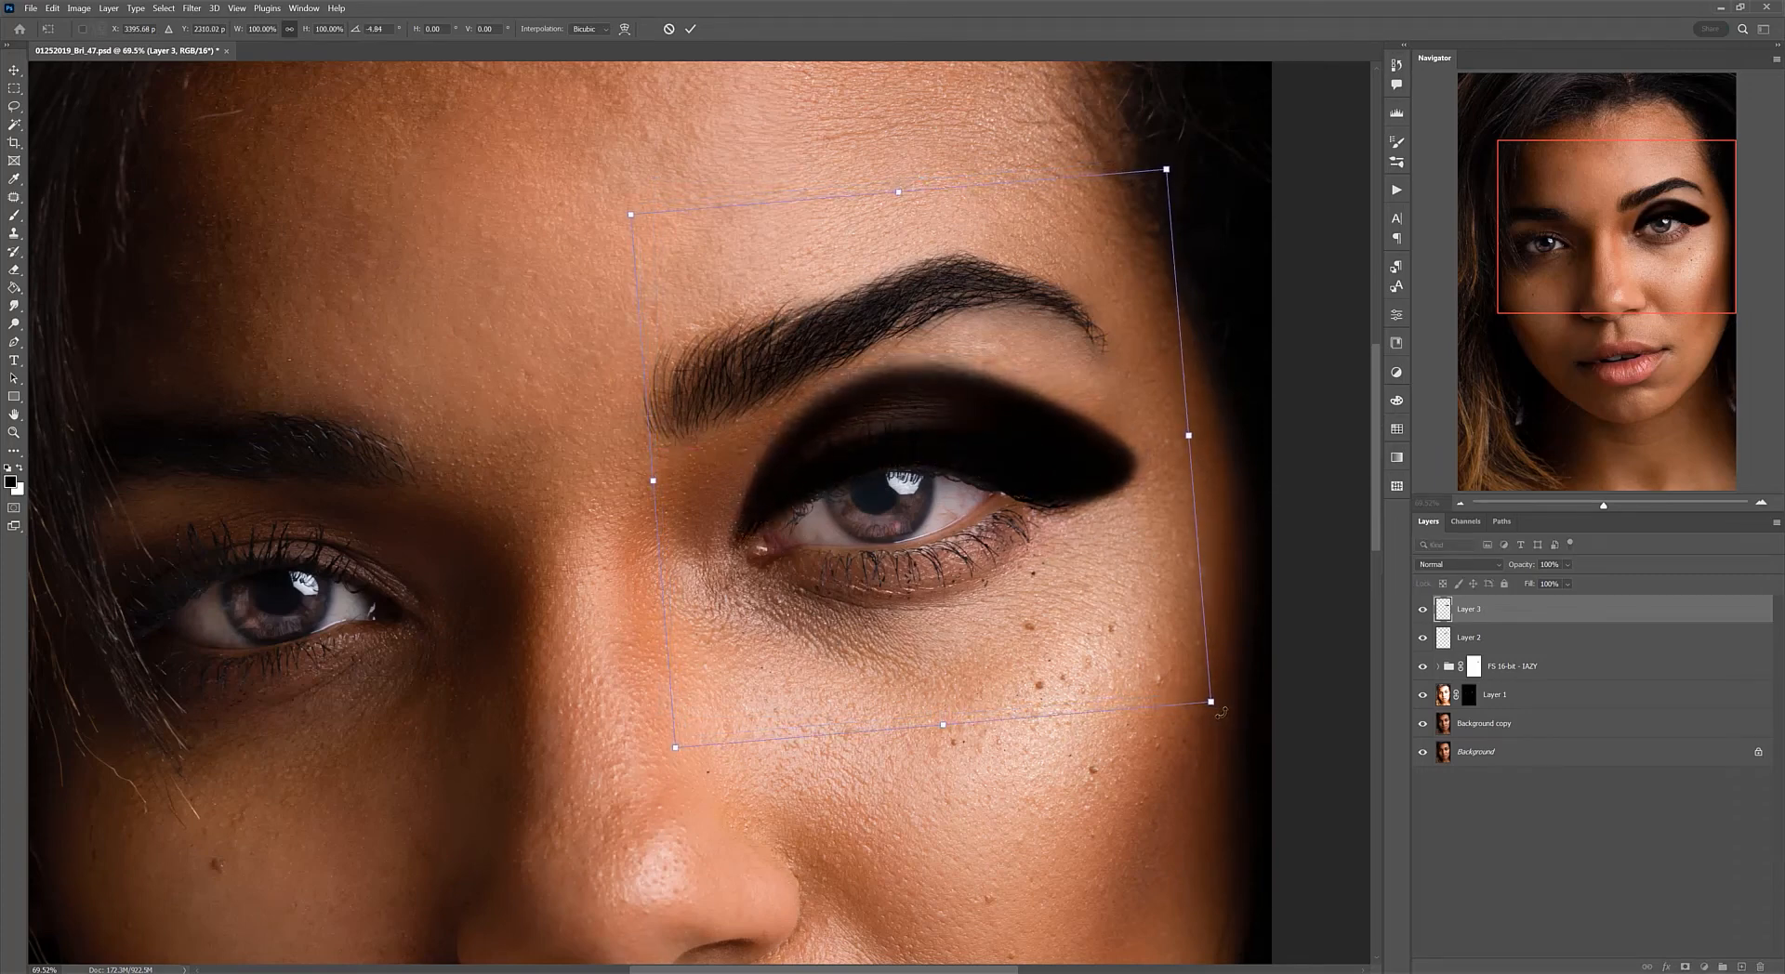
left_click_drag(1221, 712, 1223, 706)
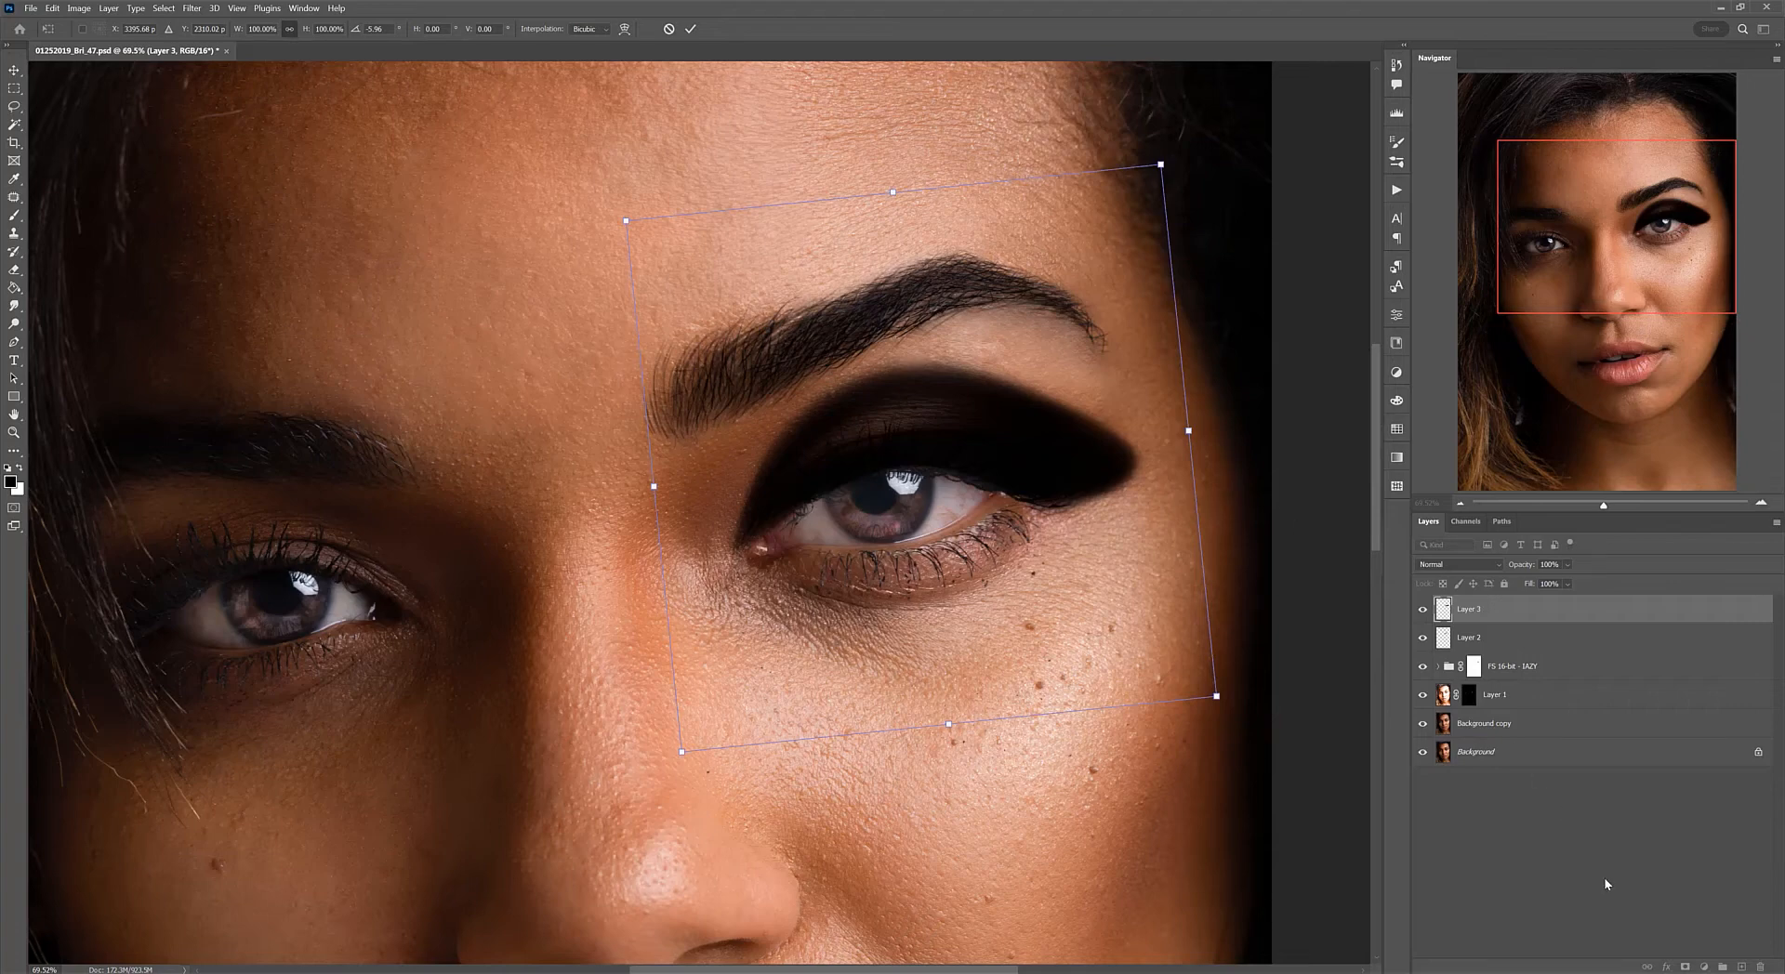
key("Return")
Step: Delete the layer holding the black eyeshadow stamp
left_click(1586, 797)
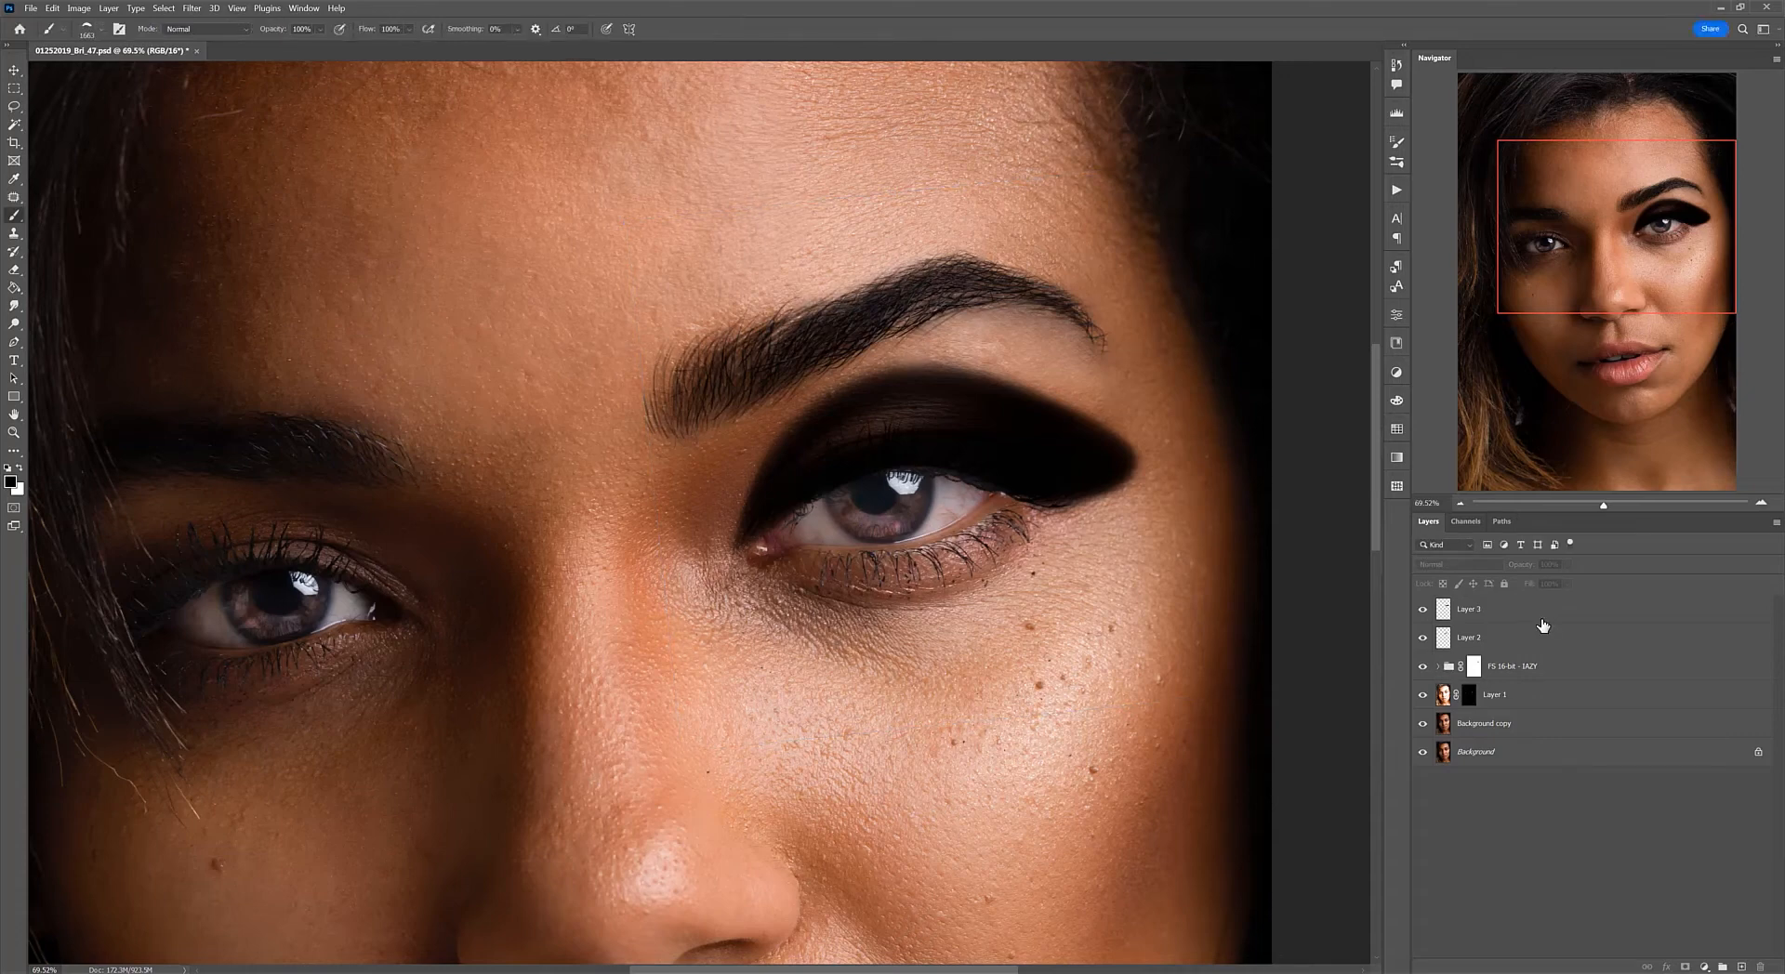
left_click(1543, 621)
key("Delete")
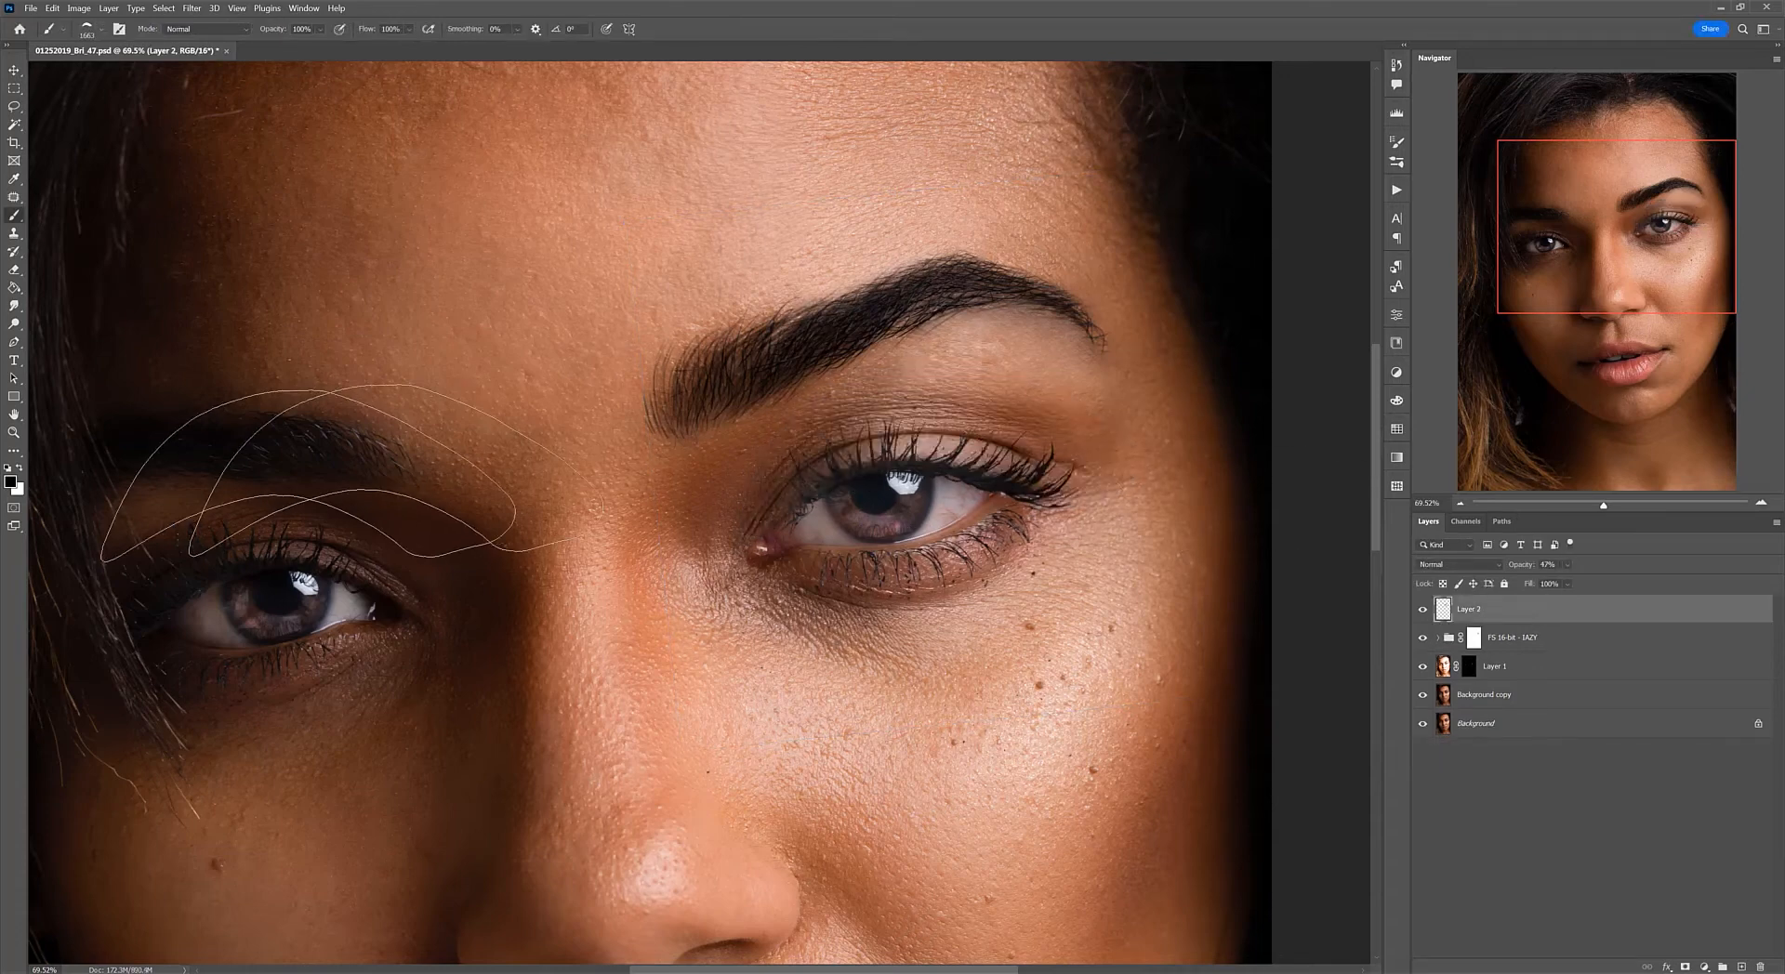
Step: Add a green 45bd45 Solid Color fill layer above Layer 2 and set its blend mode to Soft Light
key("alt")
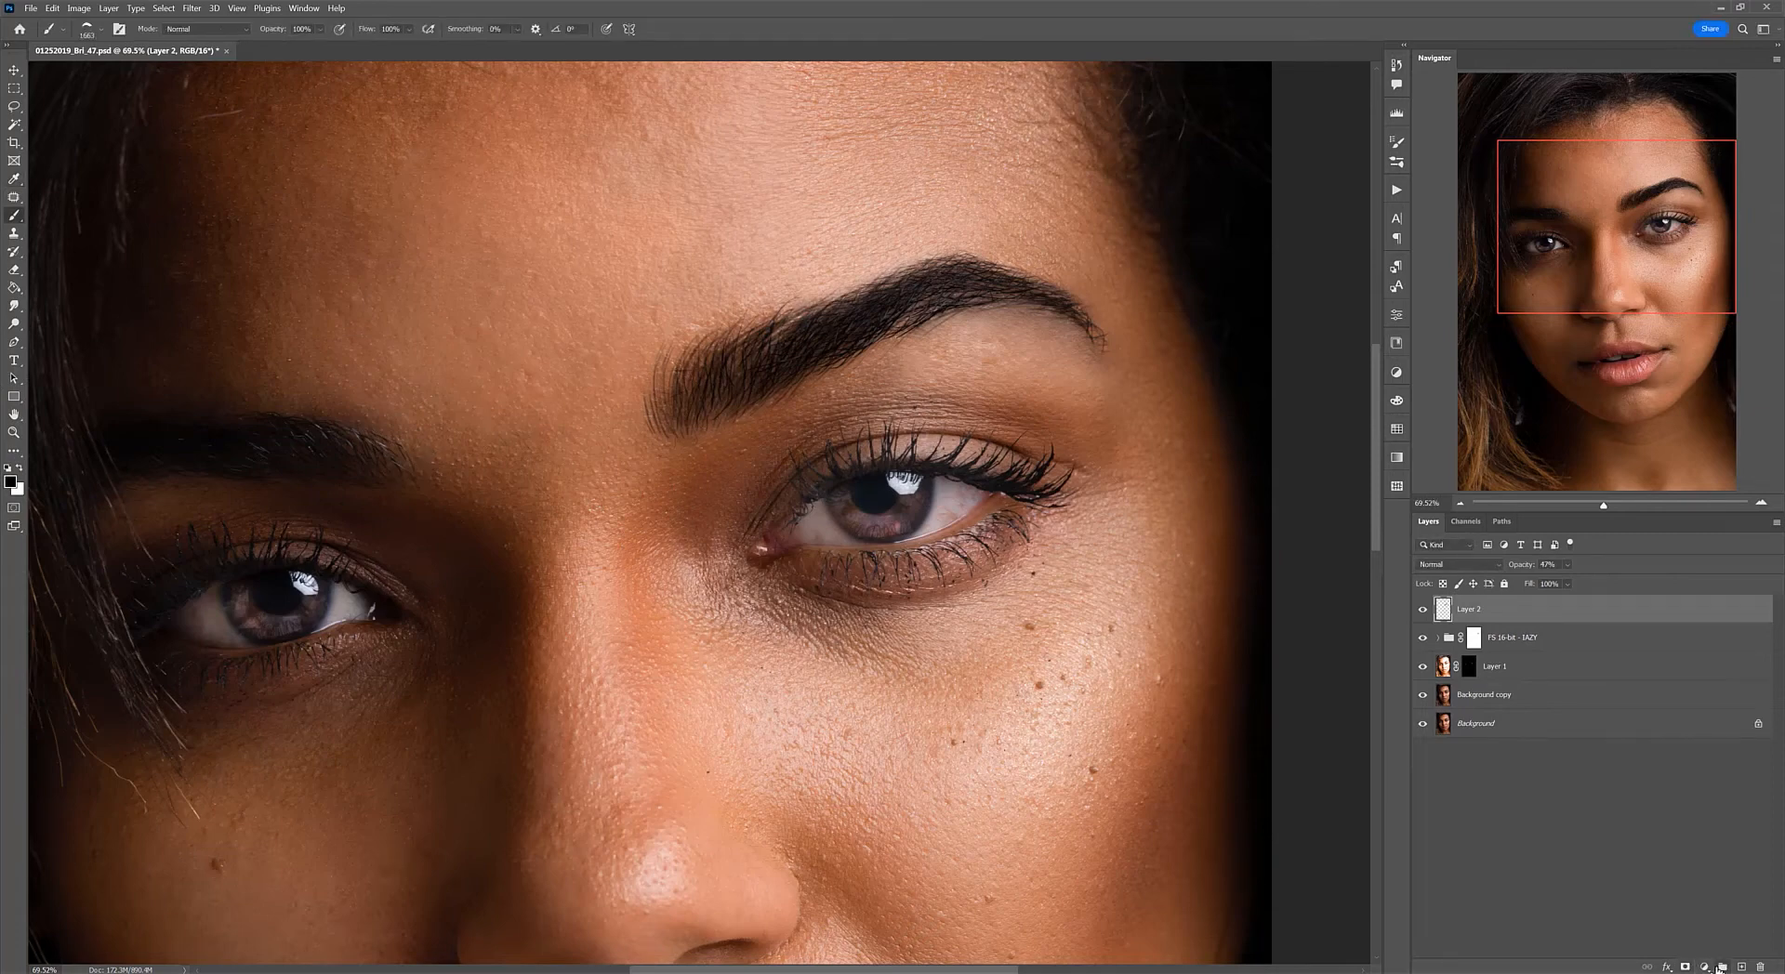
left_click(1705, 967)
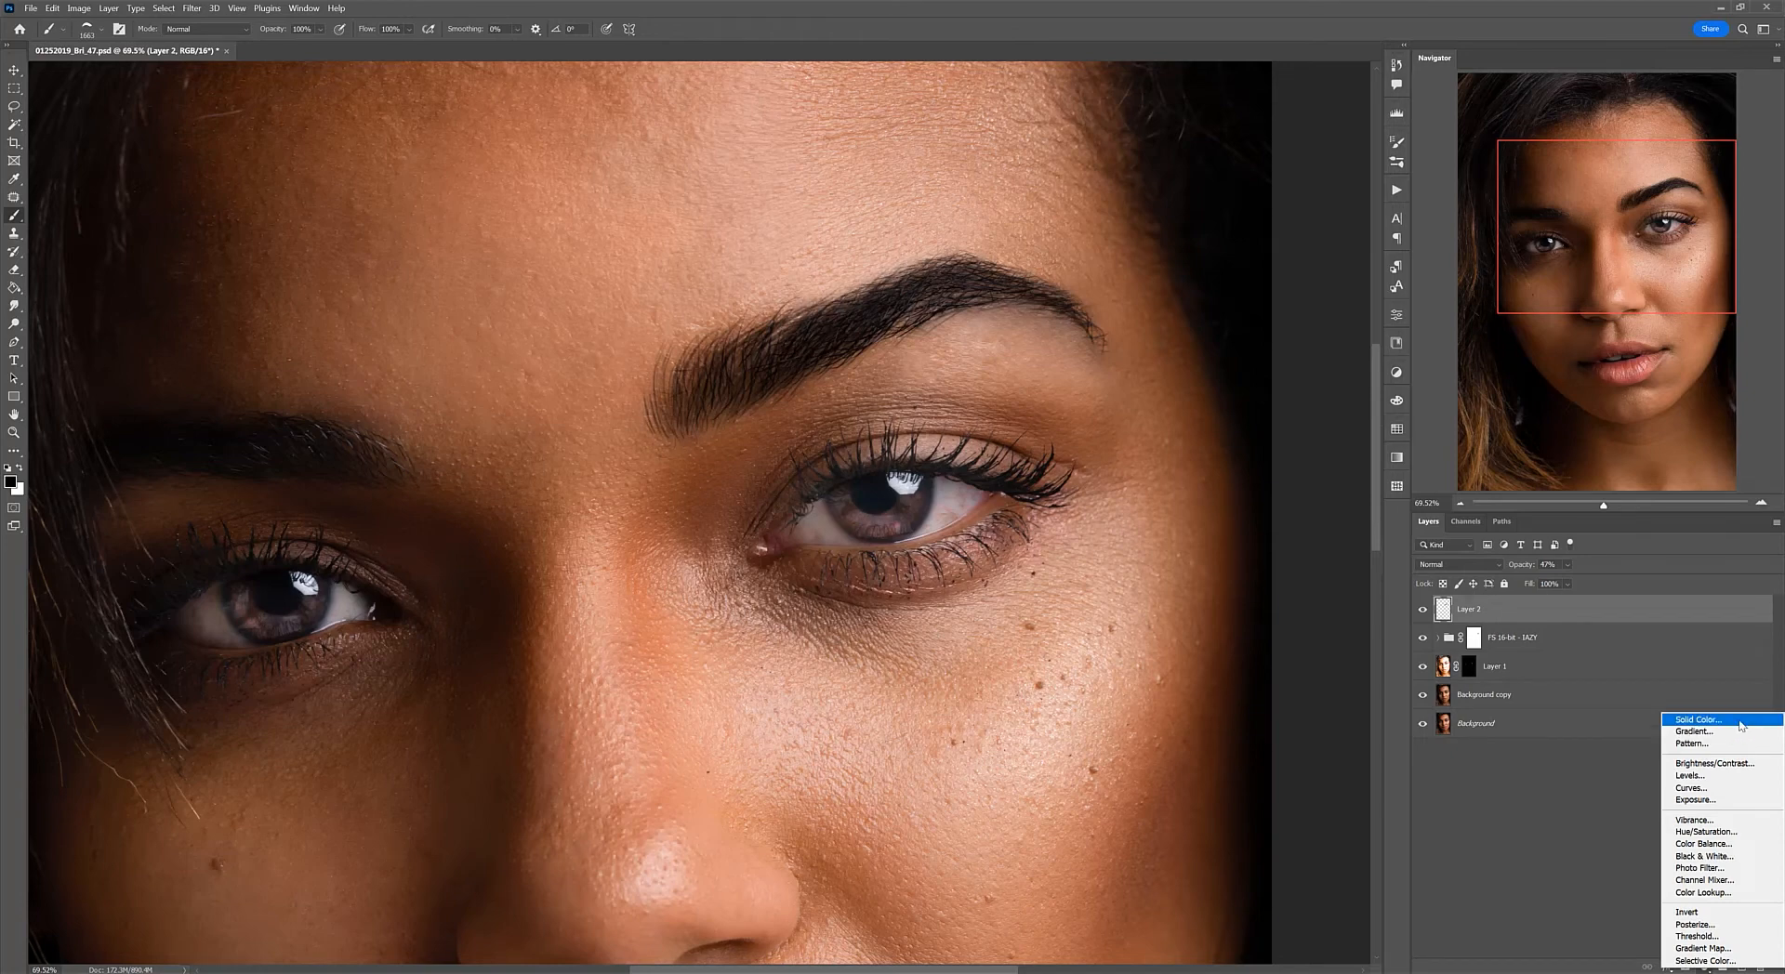
left_click(1698, 719)
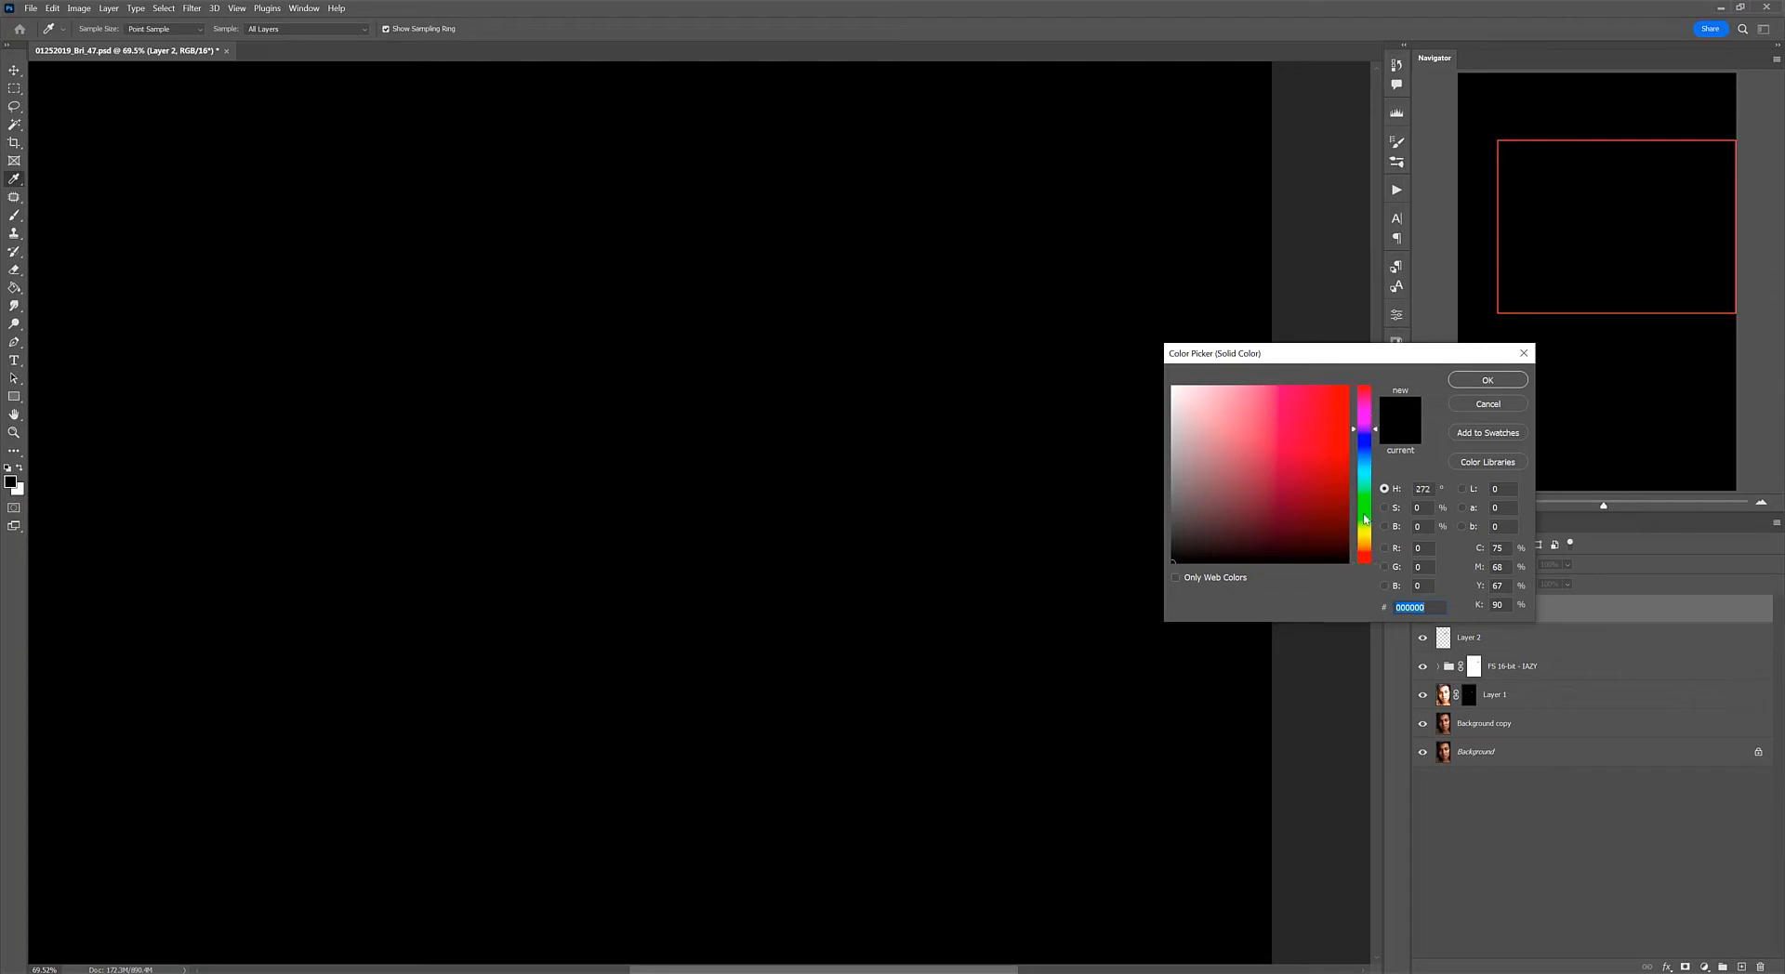
left_click_drag(1369, 429, 1373, 503)
left_click(1284, 431)
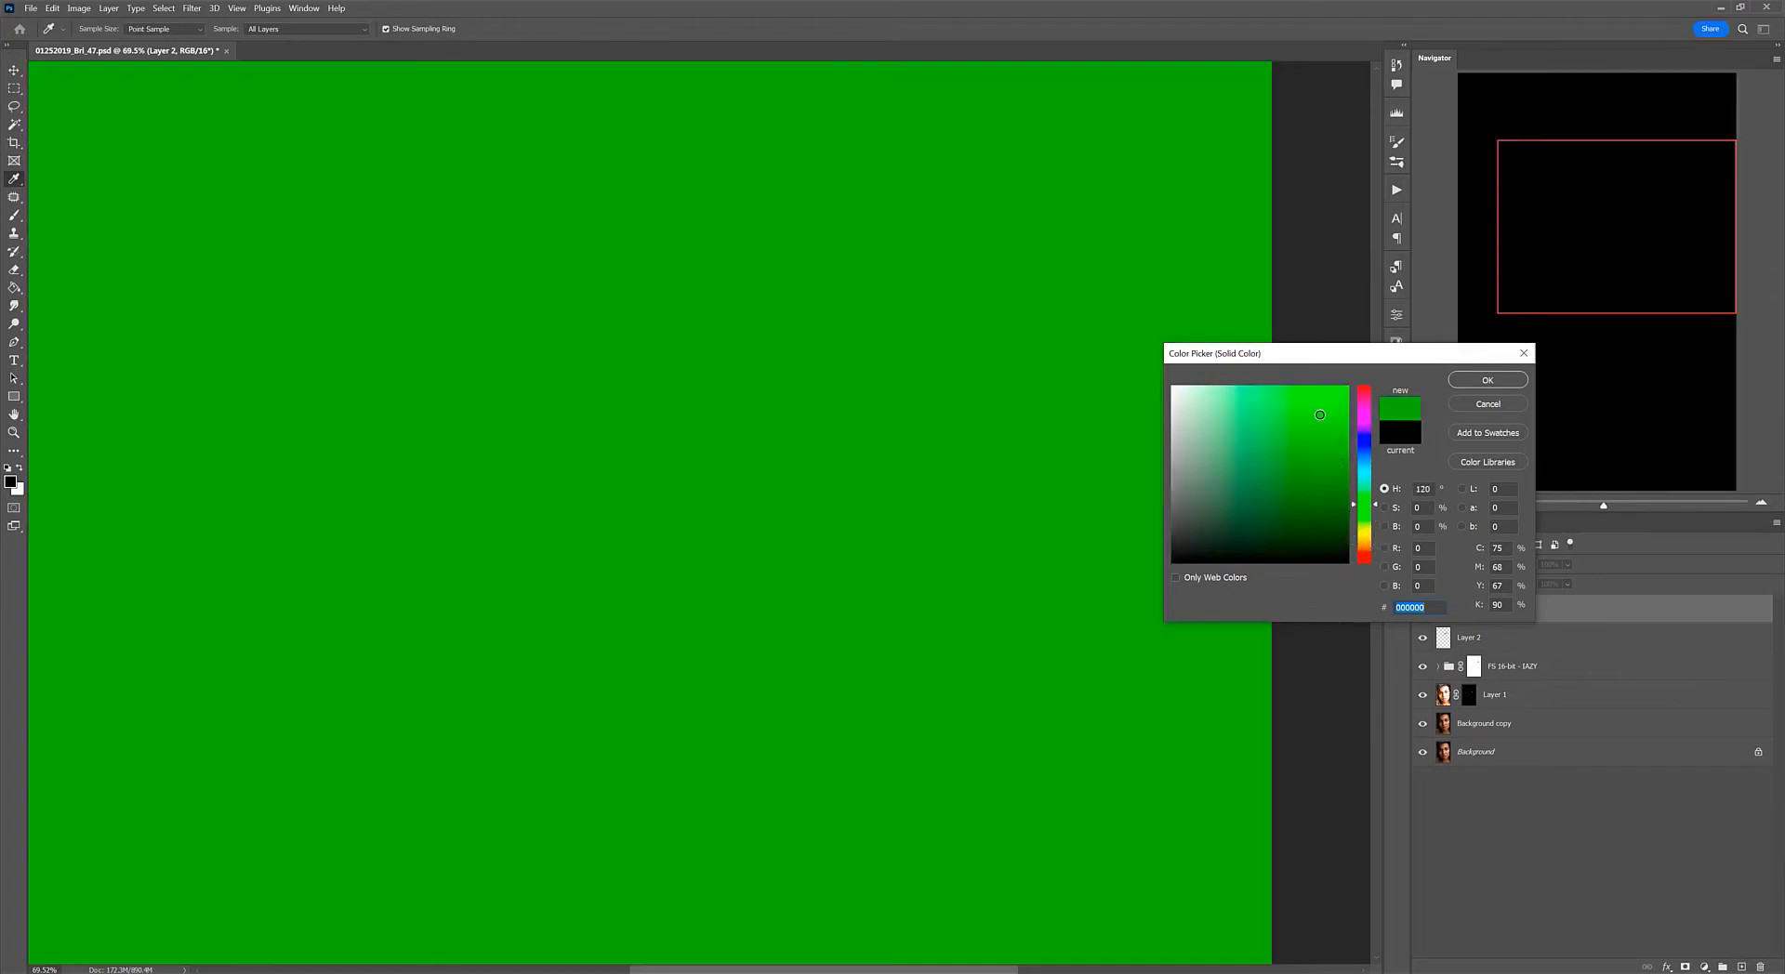
key("Return")
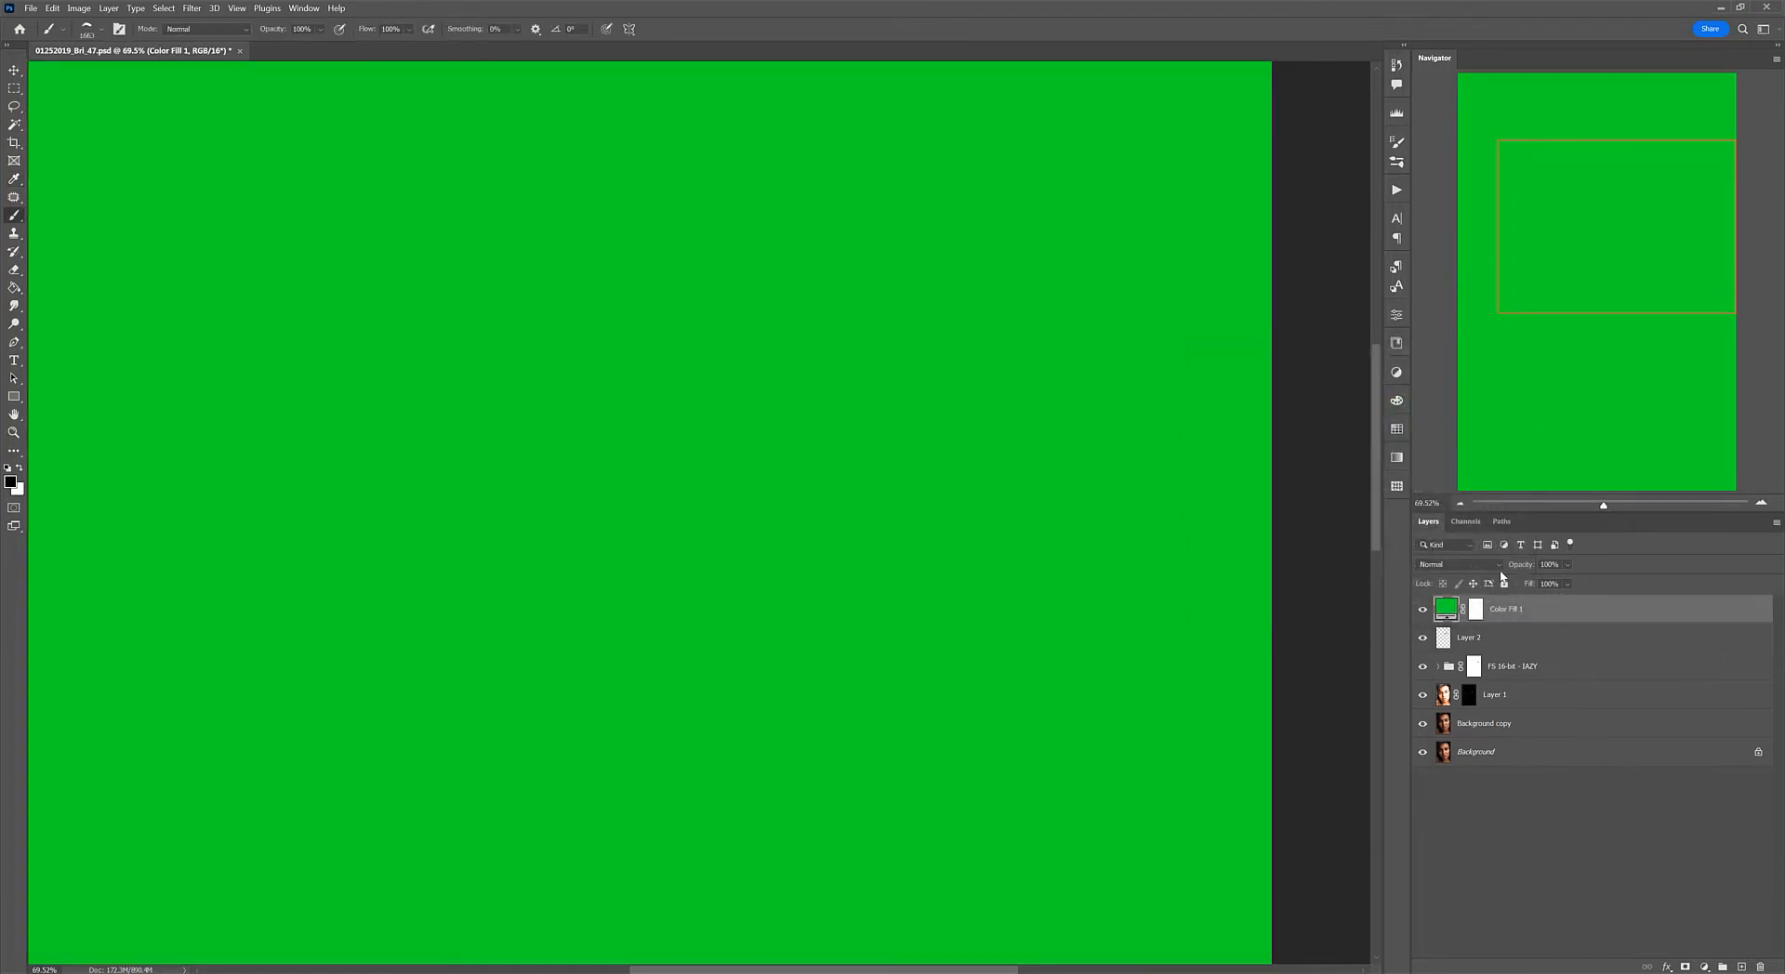
left_click(1455, 564)
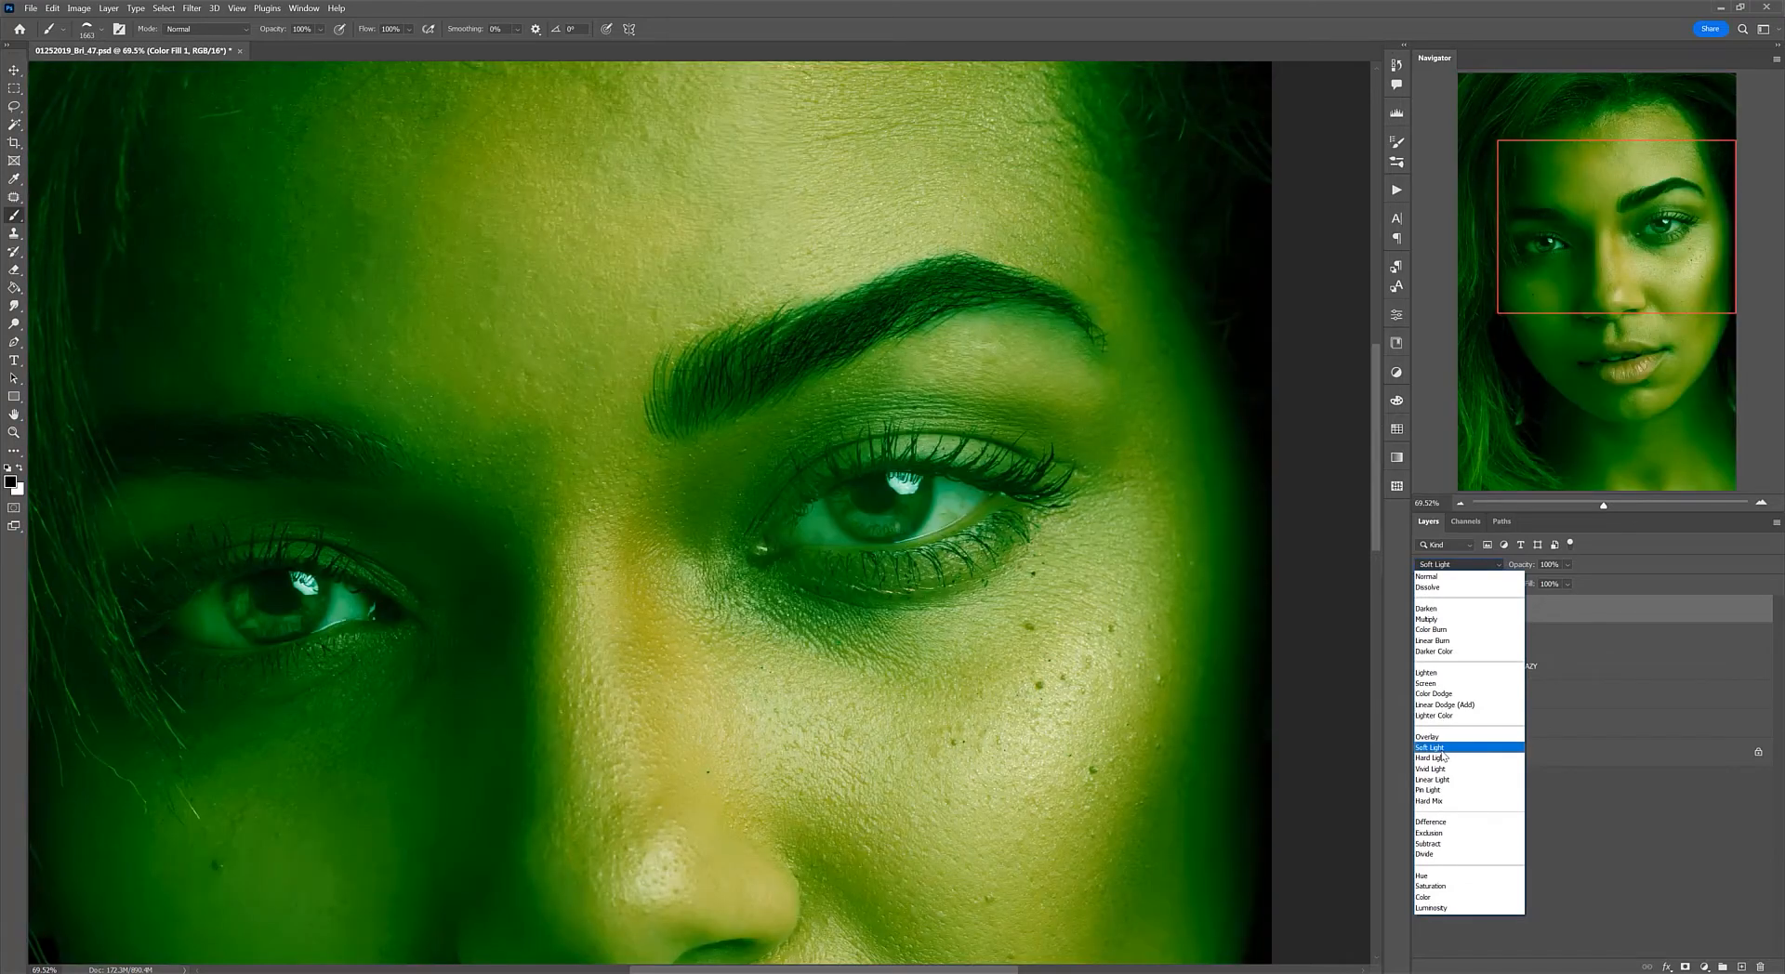
left_click(1440, 749)
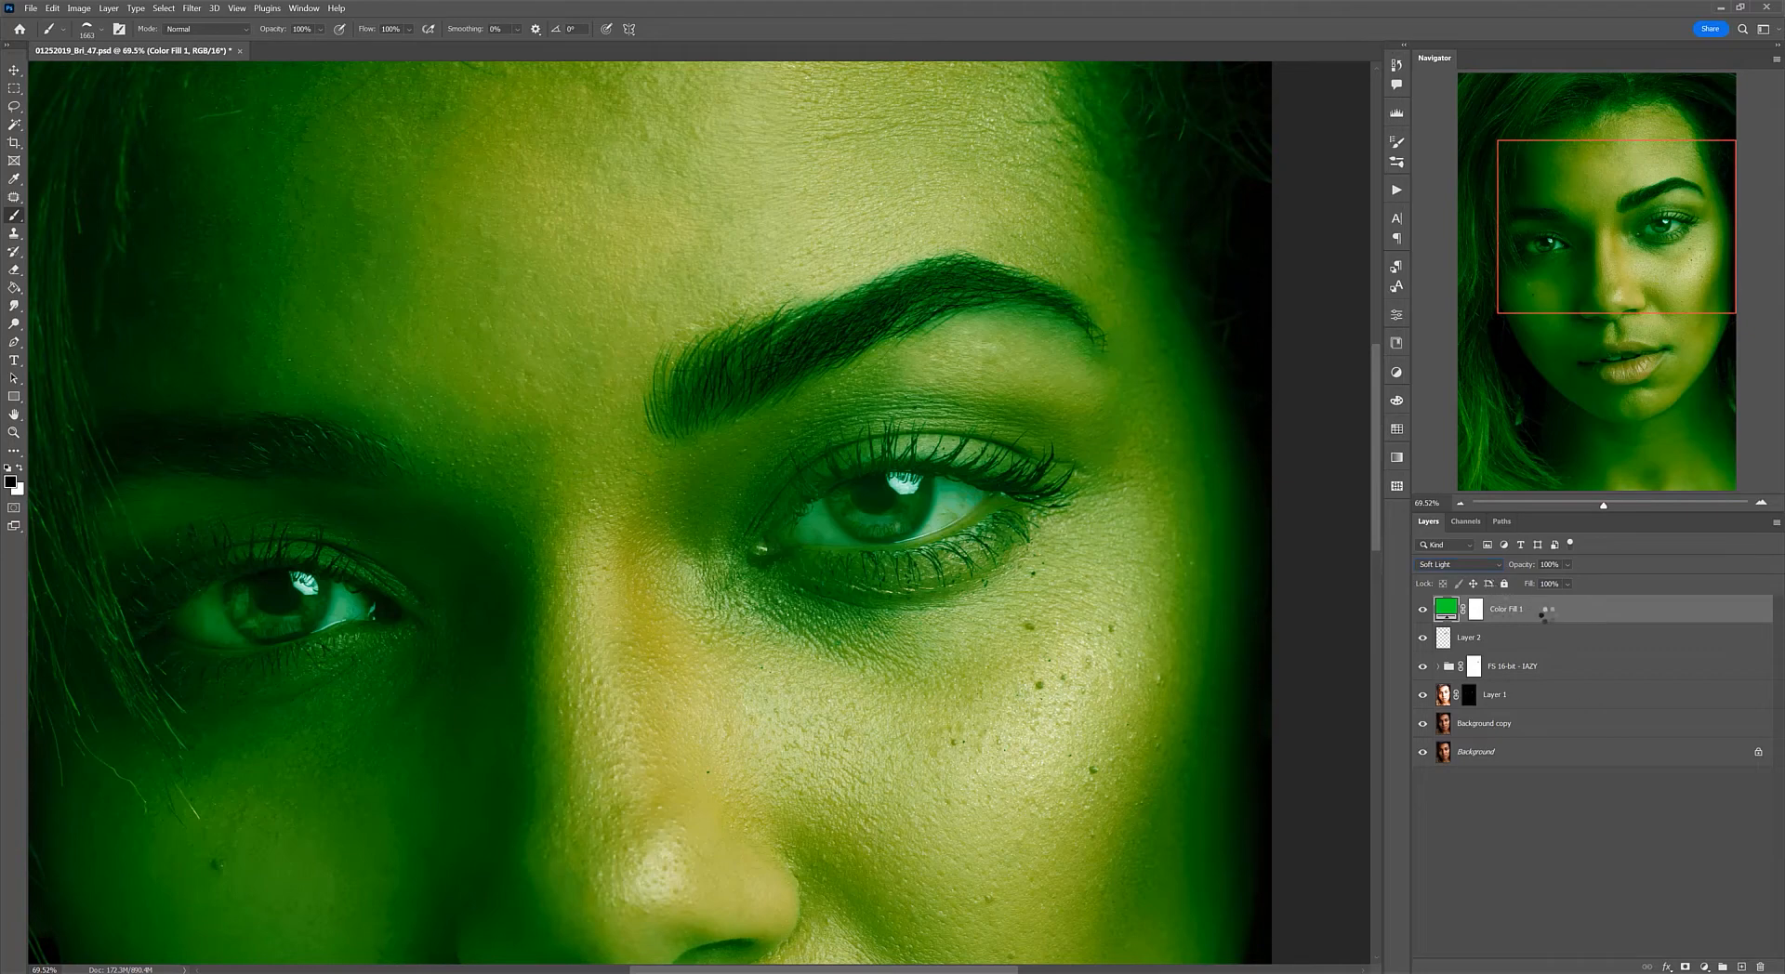
Step: Split the fill layer's Blend If sliders for the underlying layer to about 0/114 and 156/255
key("space")
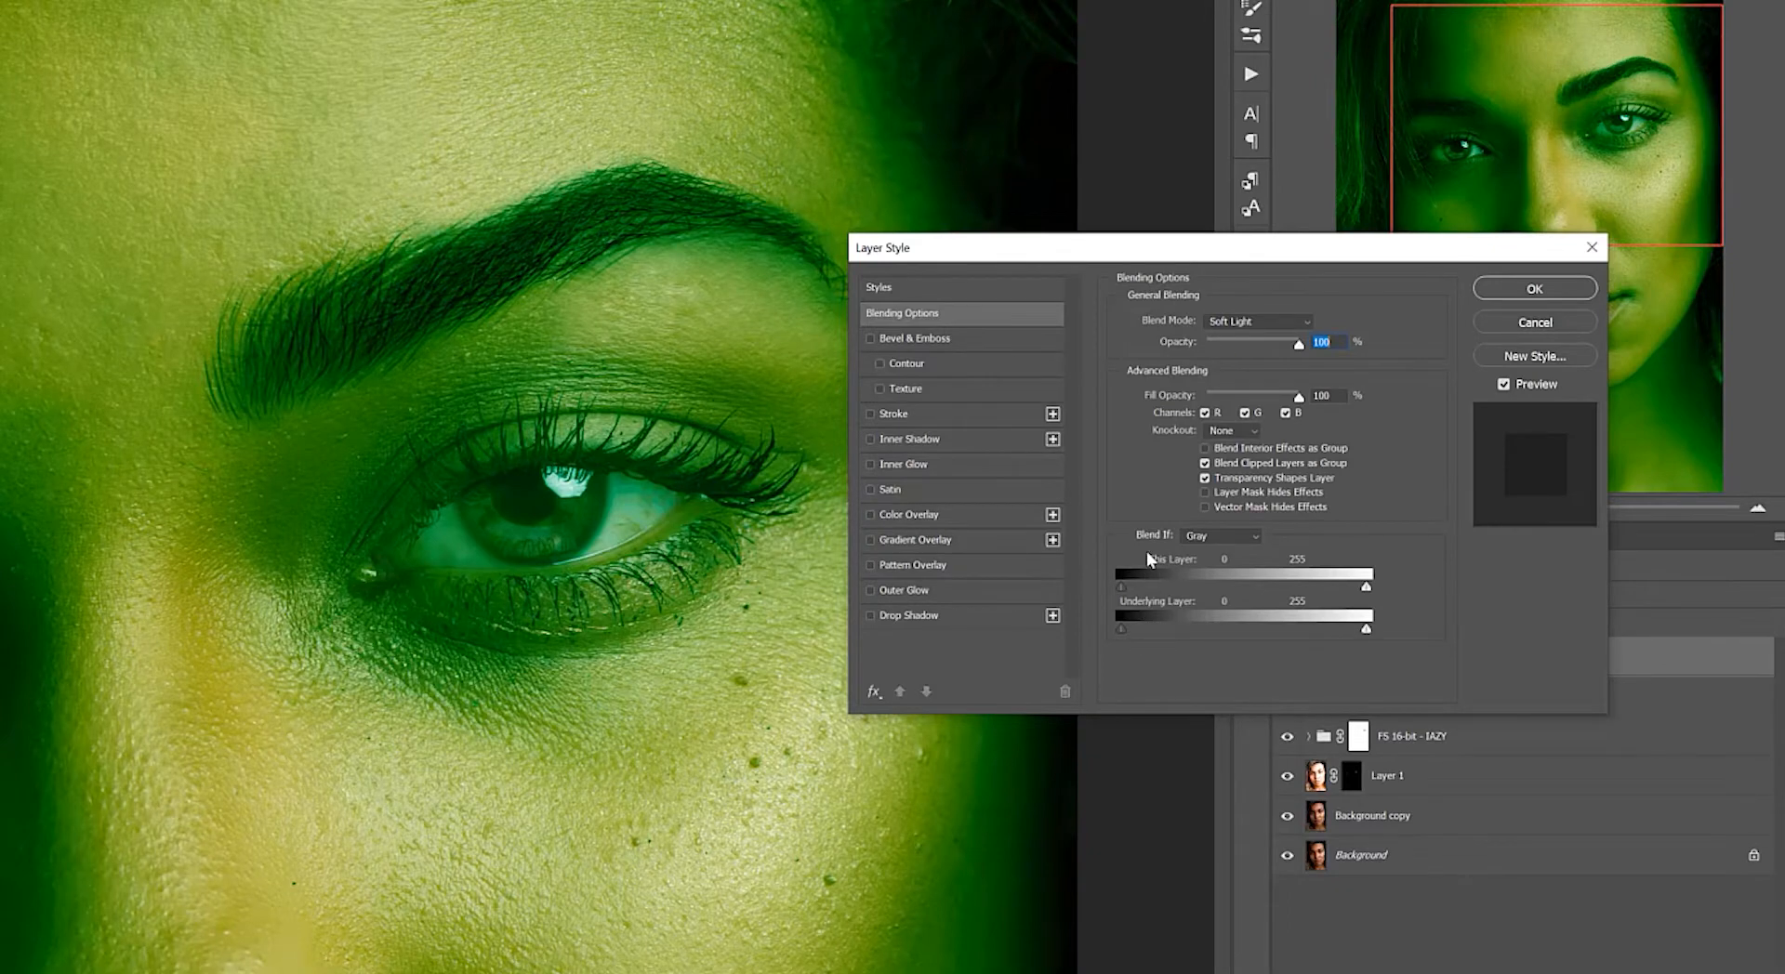
key("alt")
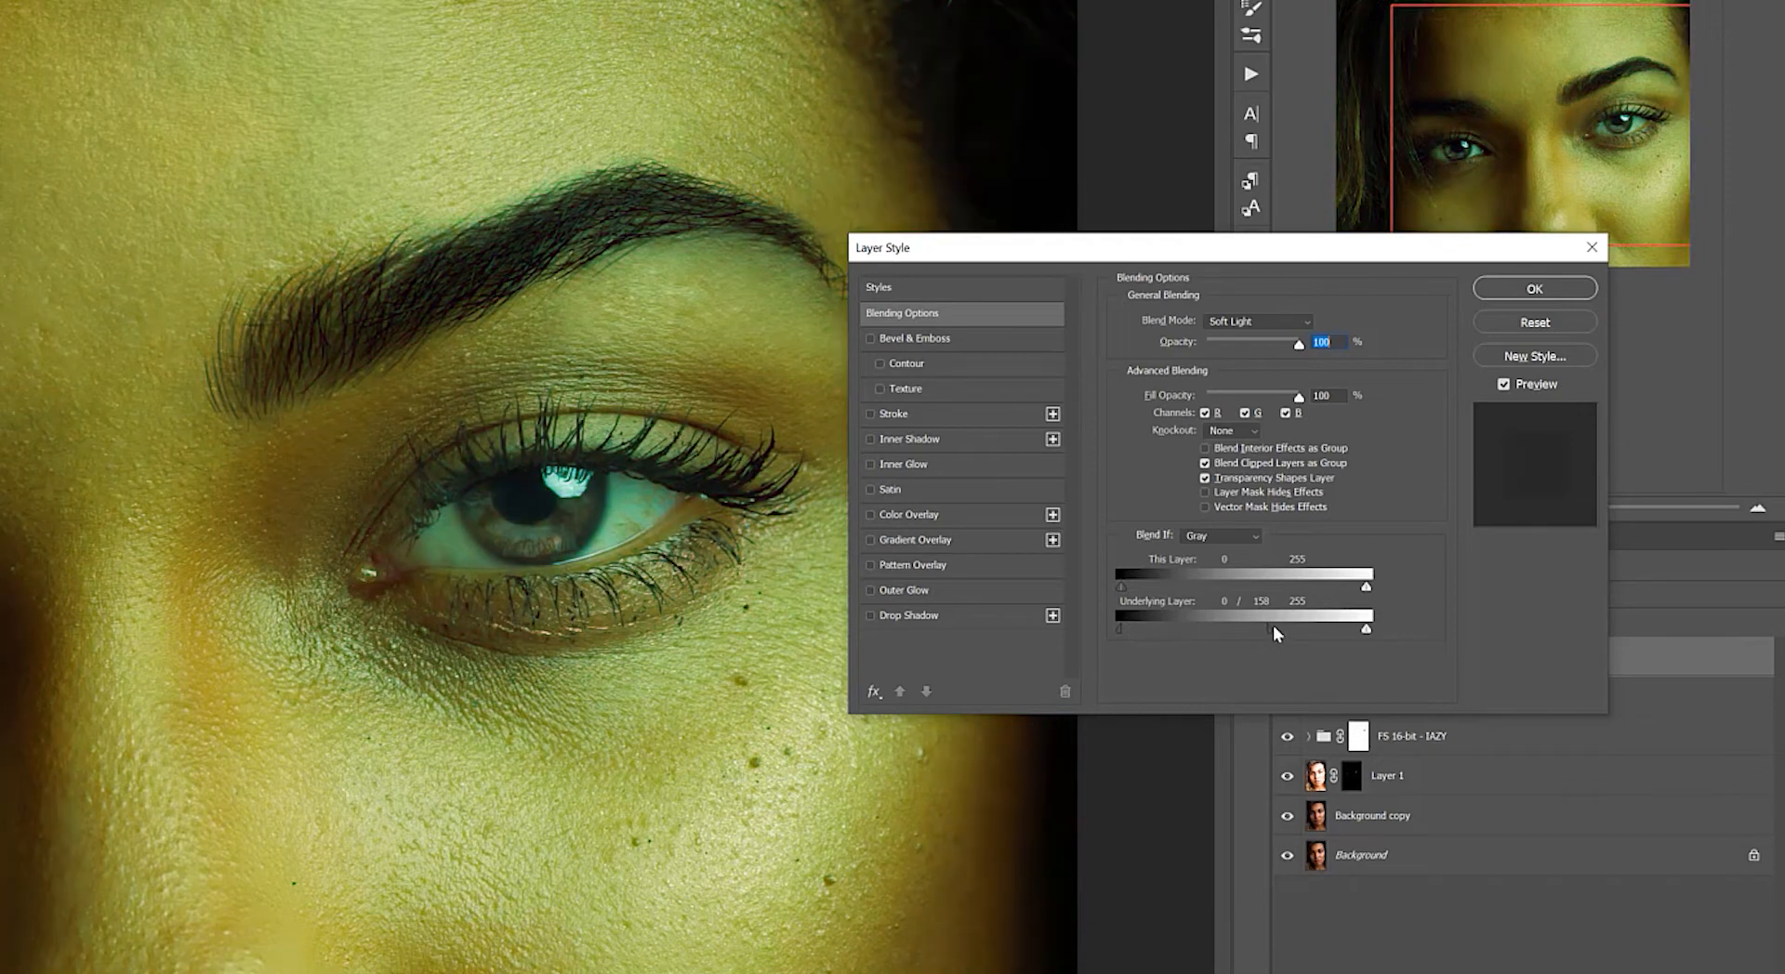
left_click_drag(1273, 625, 1229, 629)
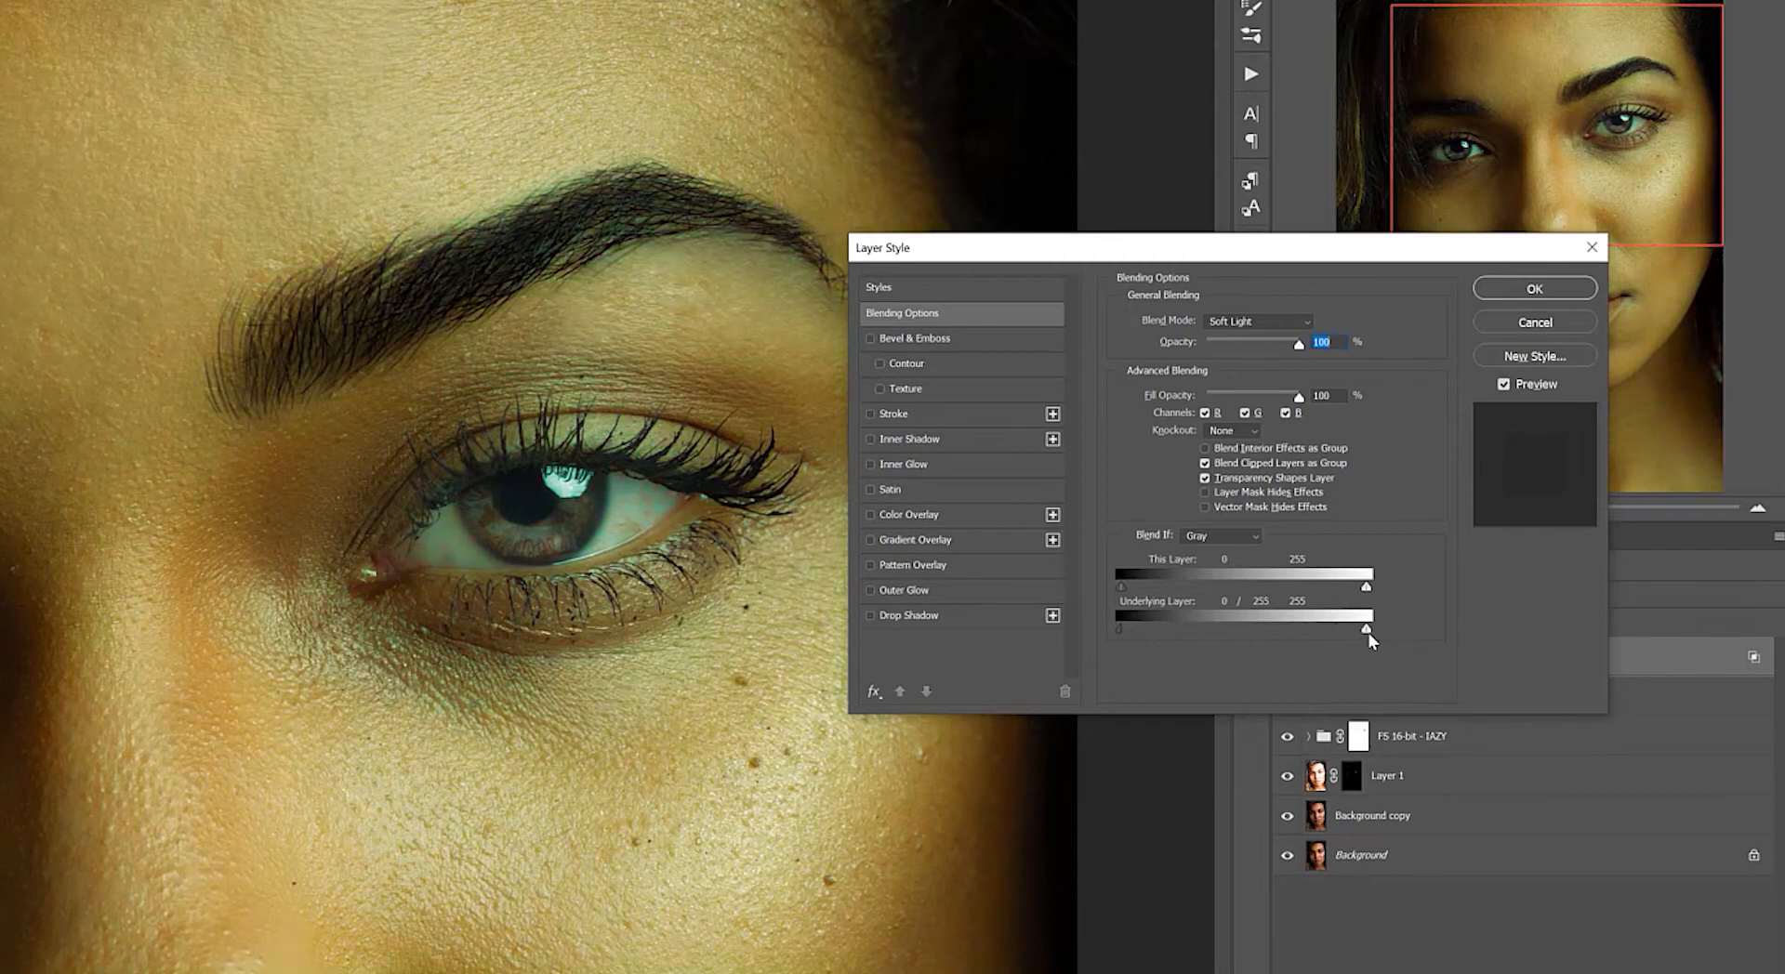
mouse_move(1364, 635)
left_mouse_down()
mouse_move(1260, 635)
mouse_move(1363, 629)
left_mouse_up()
left_click_drag(1298, 633, 1188, 627)
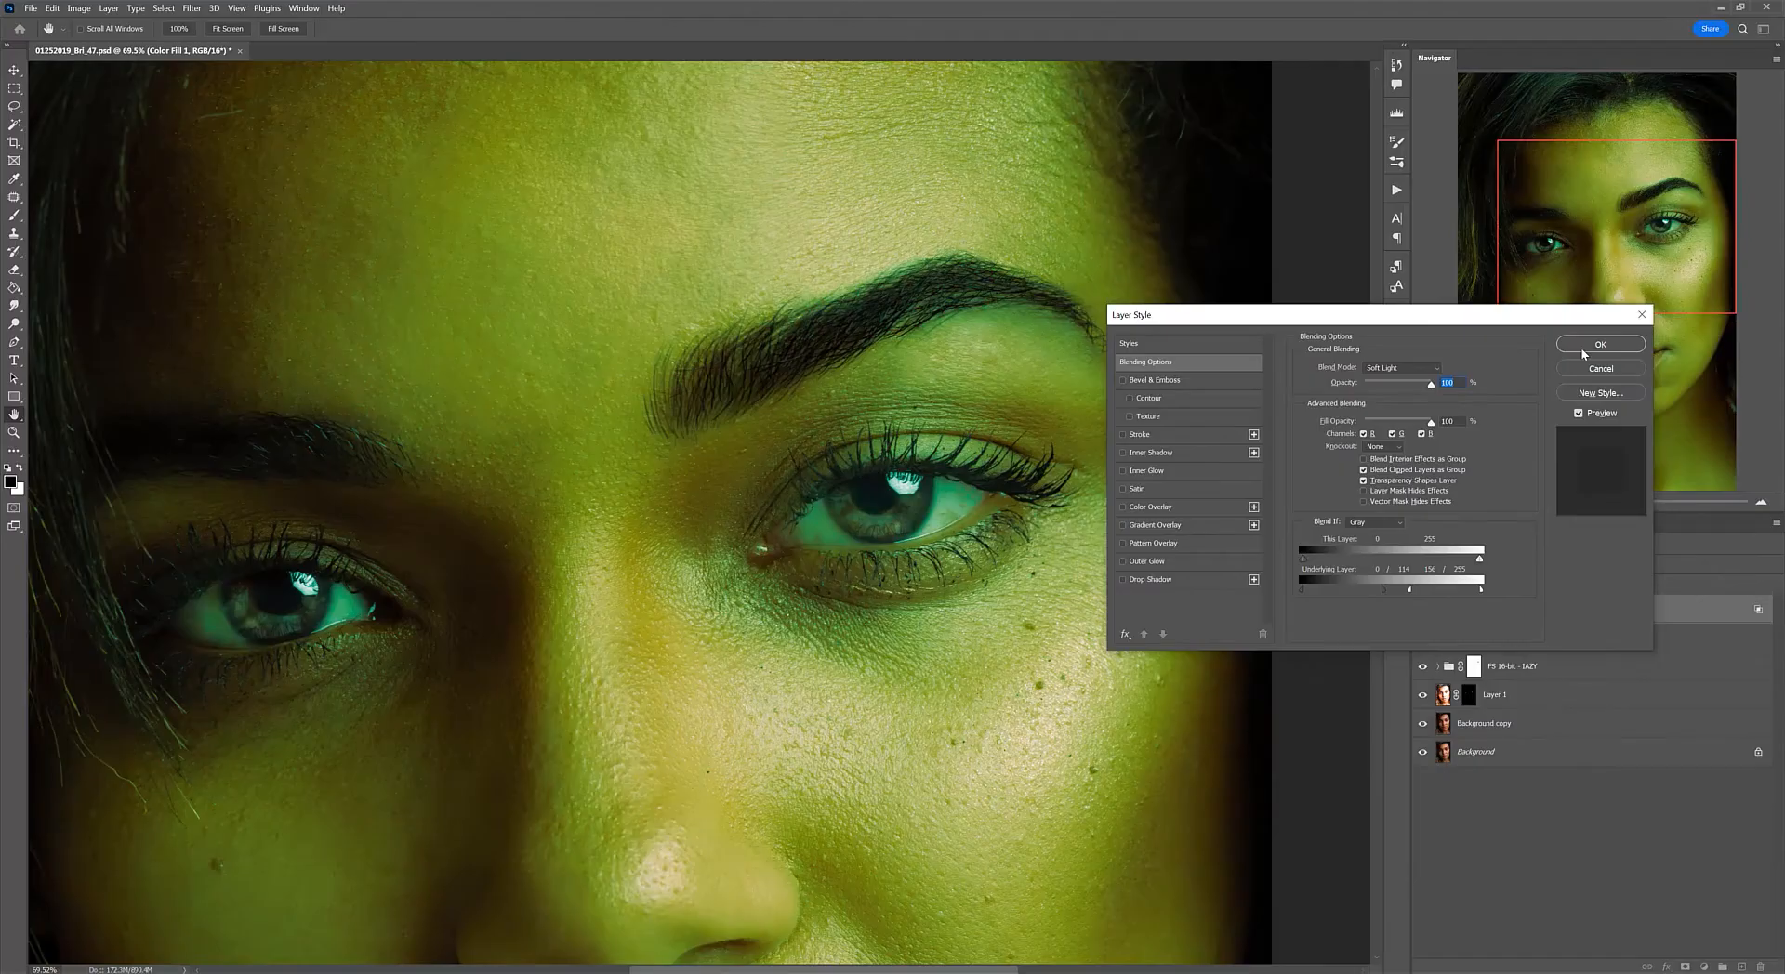
left_click(1580, 346)
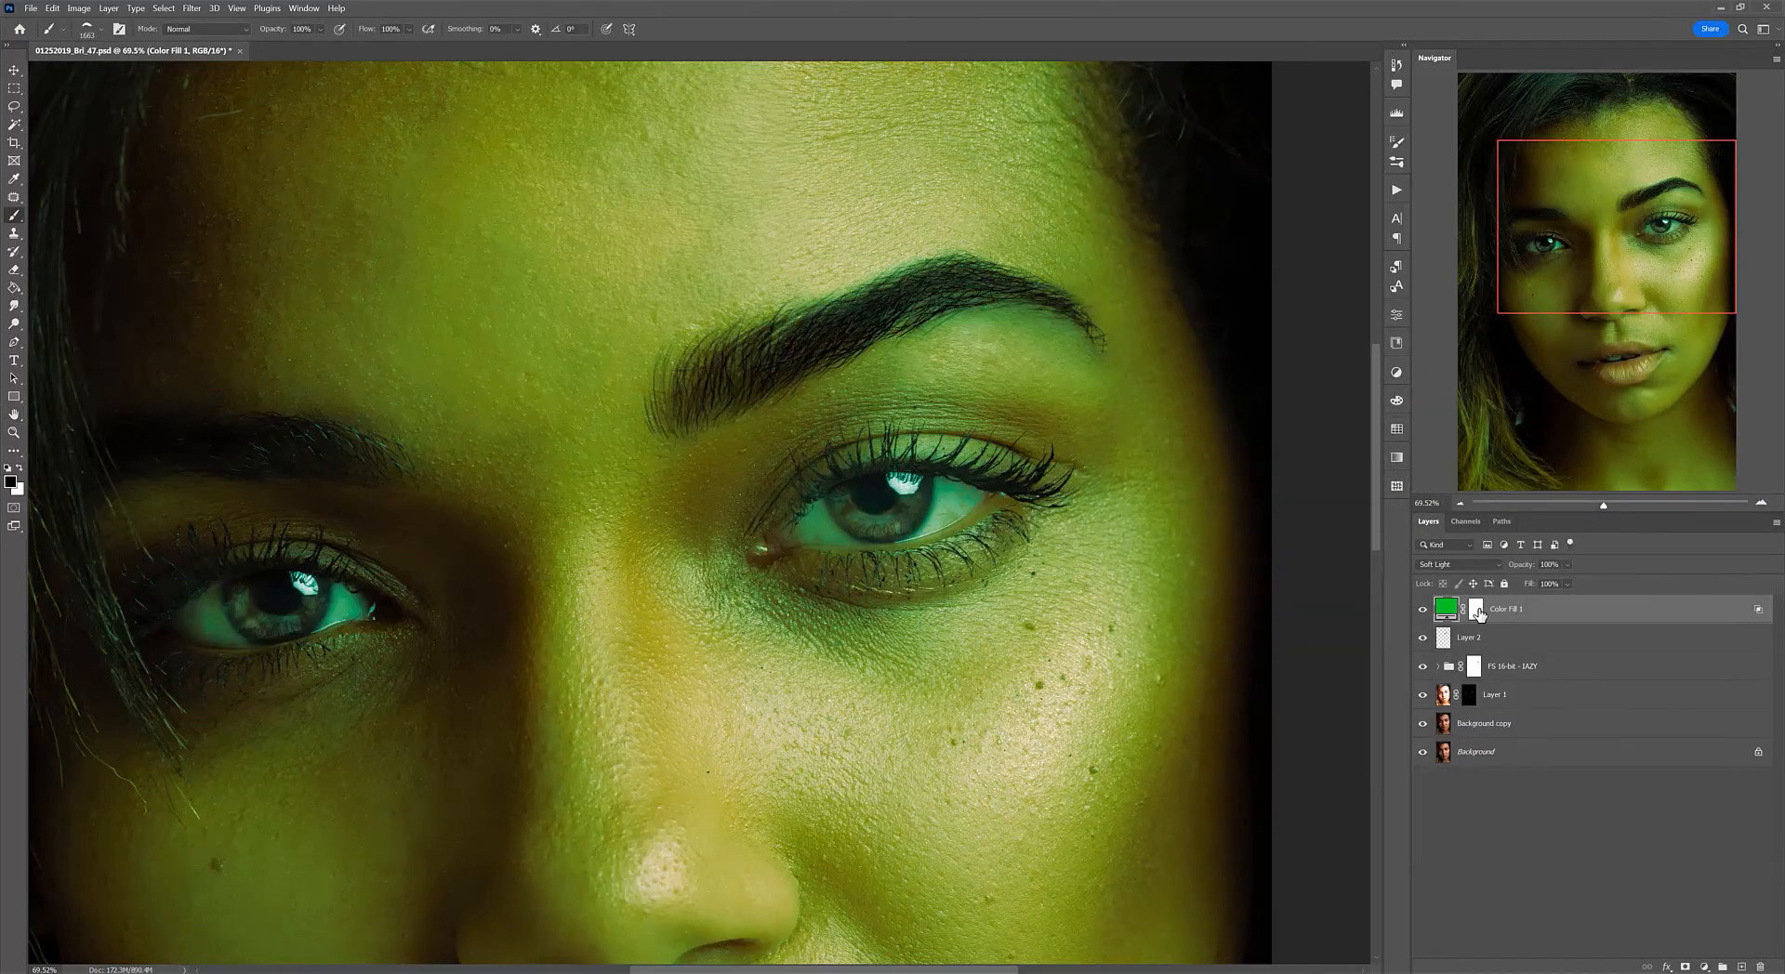
Step: Invert the green fill's mask to black and stamp the eyeshadow brush in white over the brightly lit eye's upper lid
left_click(1476, 609)
left_click(1478, 614, "shift")
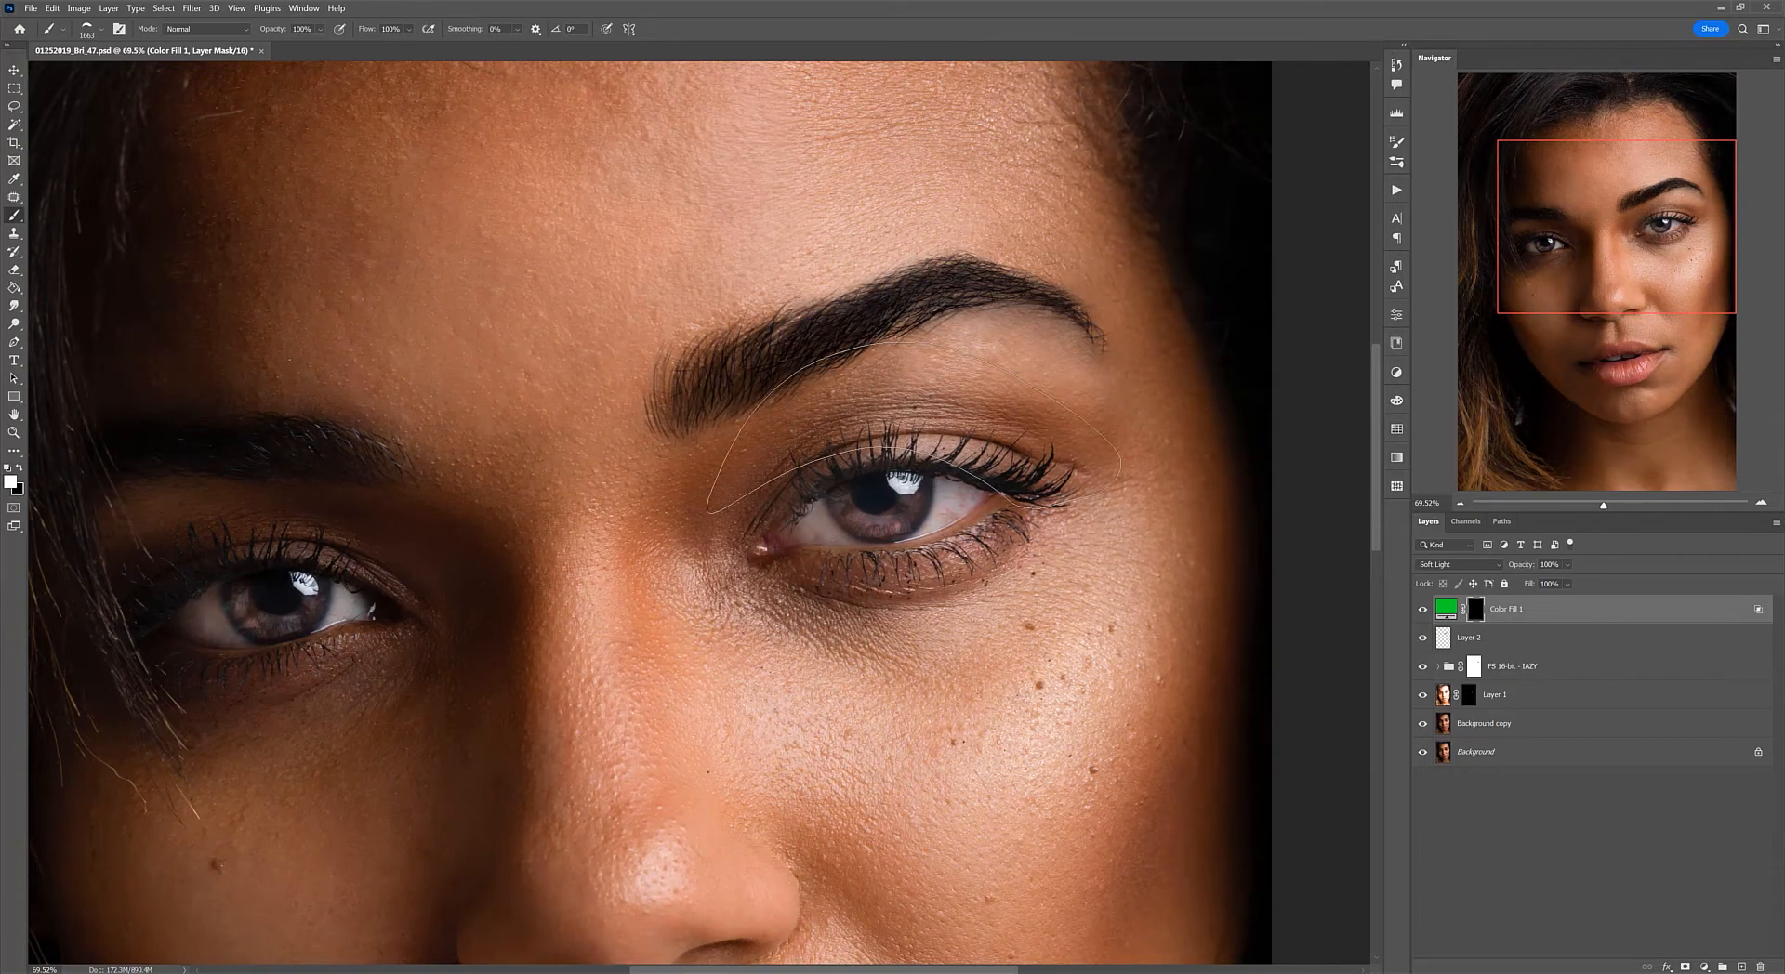
left_click_drag(914, 428, 934, 430)
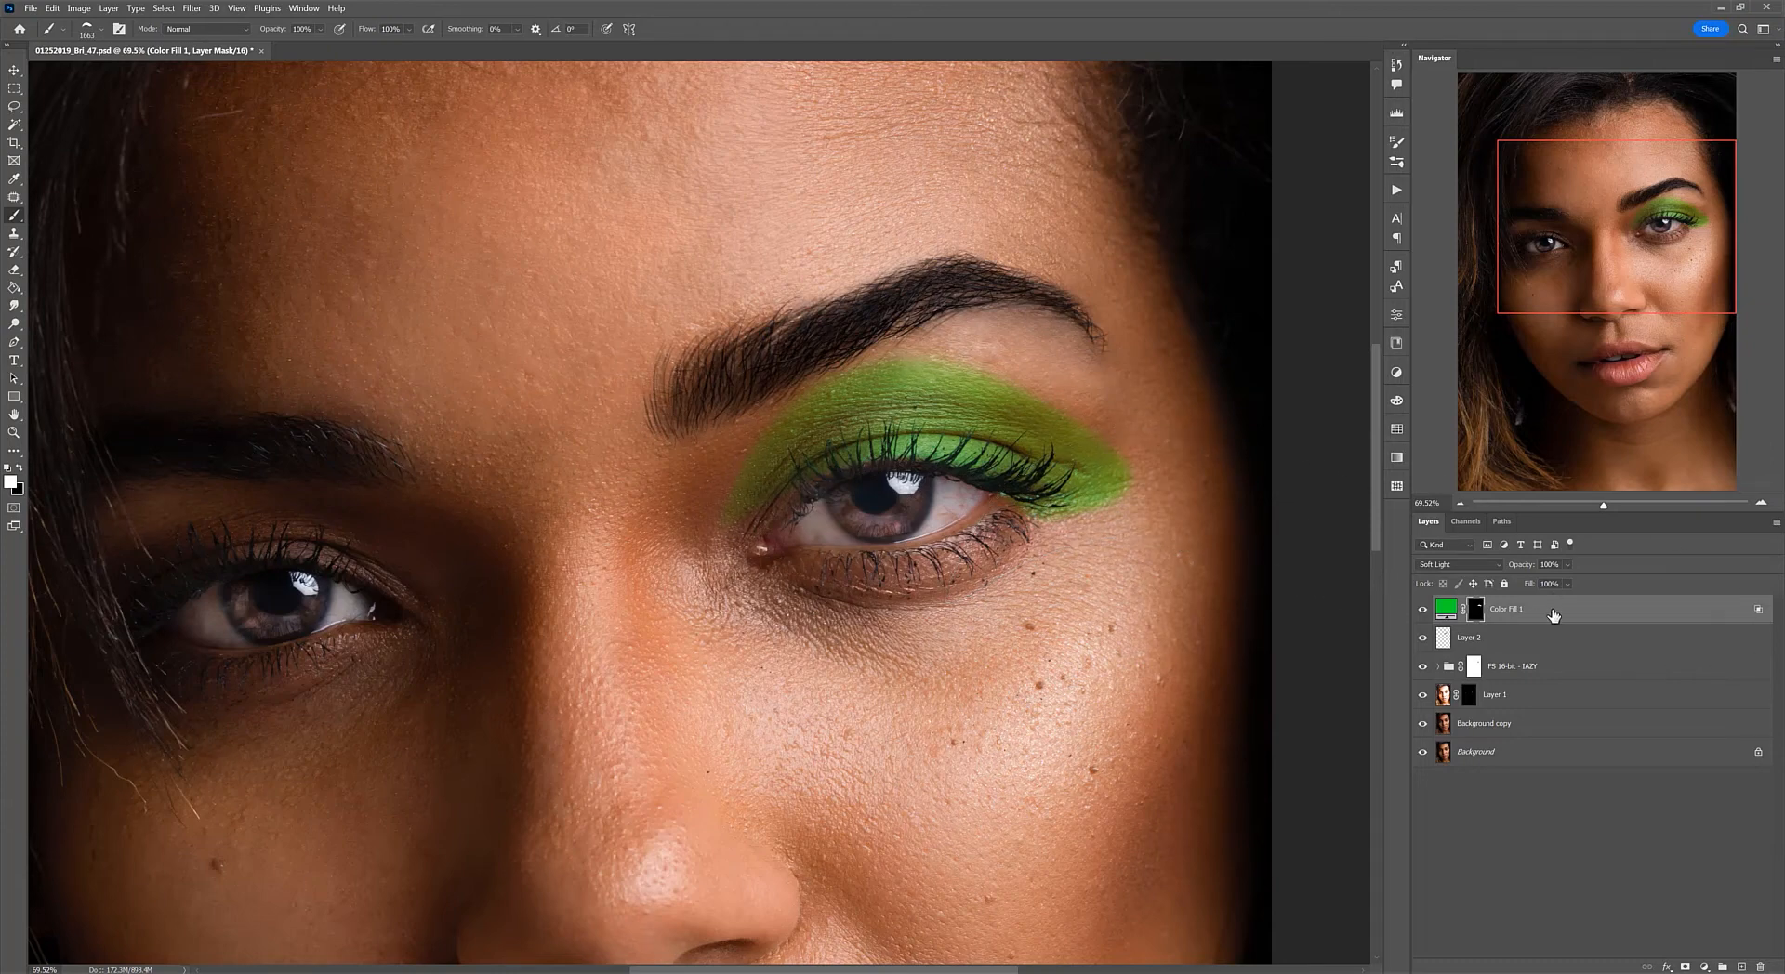
Step: Rotate the masked green eyeshadow by about -9.5° so it follows the upper lid and inner corner
key("ctrl+t")
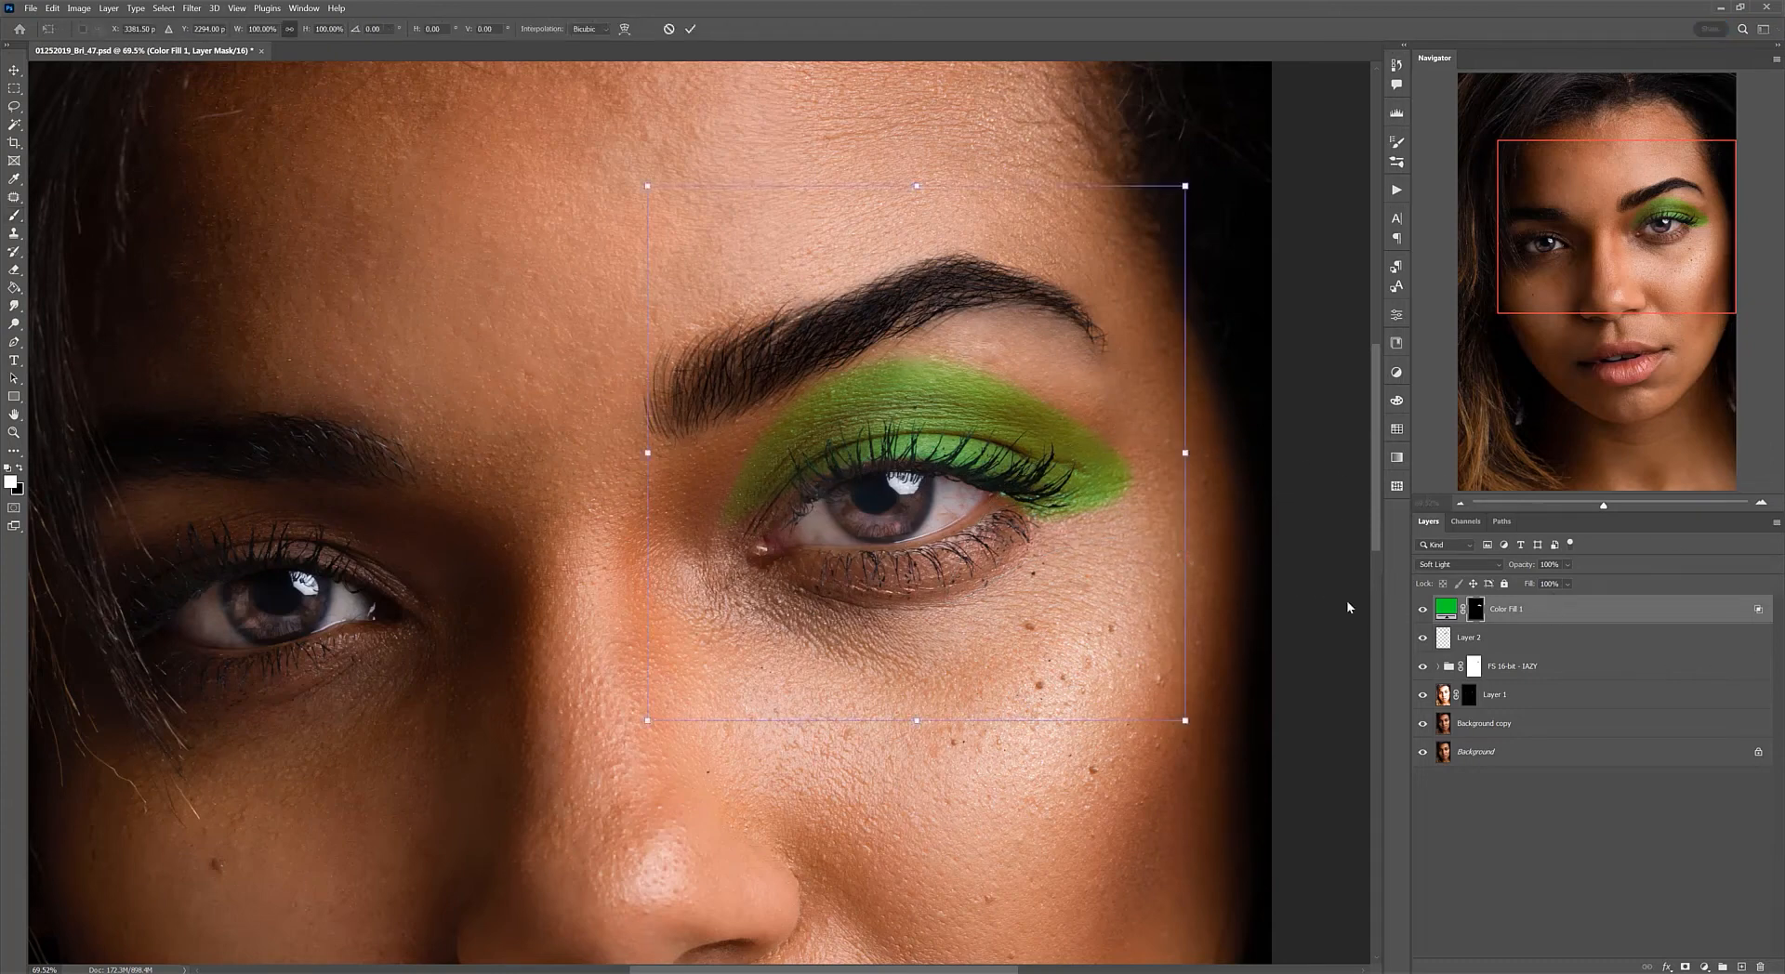
left_click_drag(1197, 729, 1230, 675)
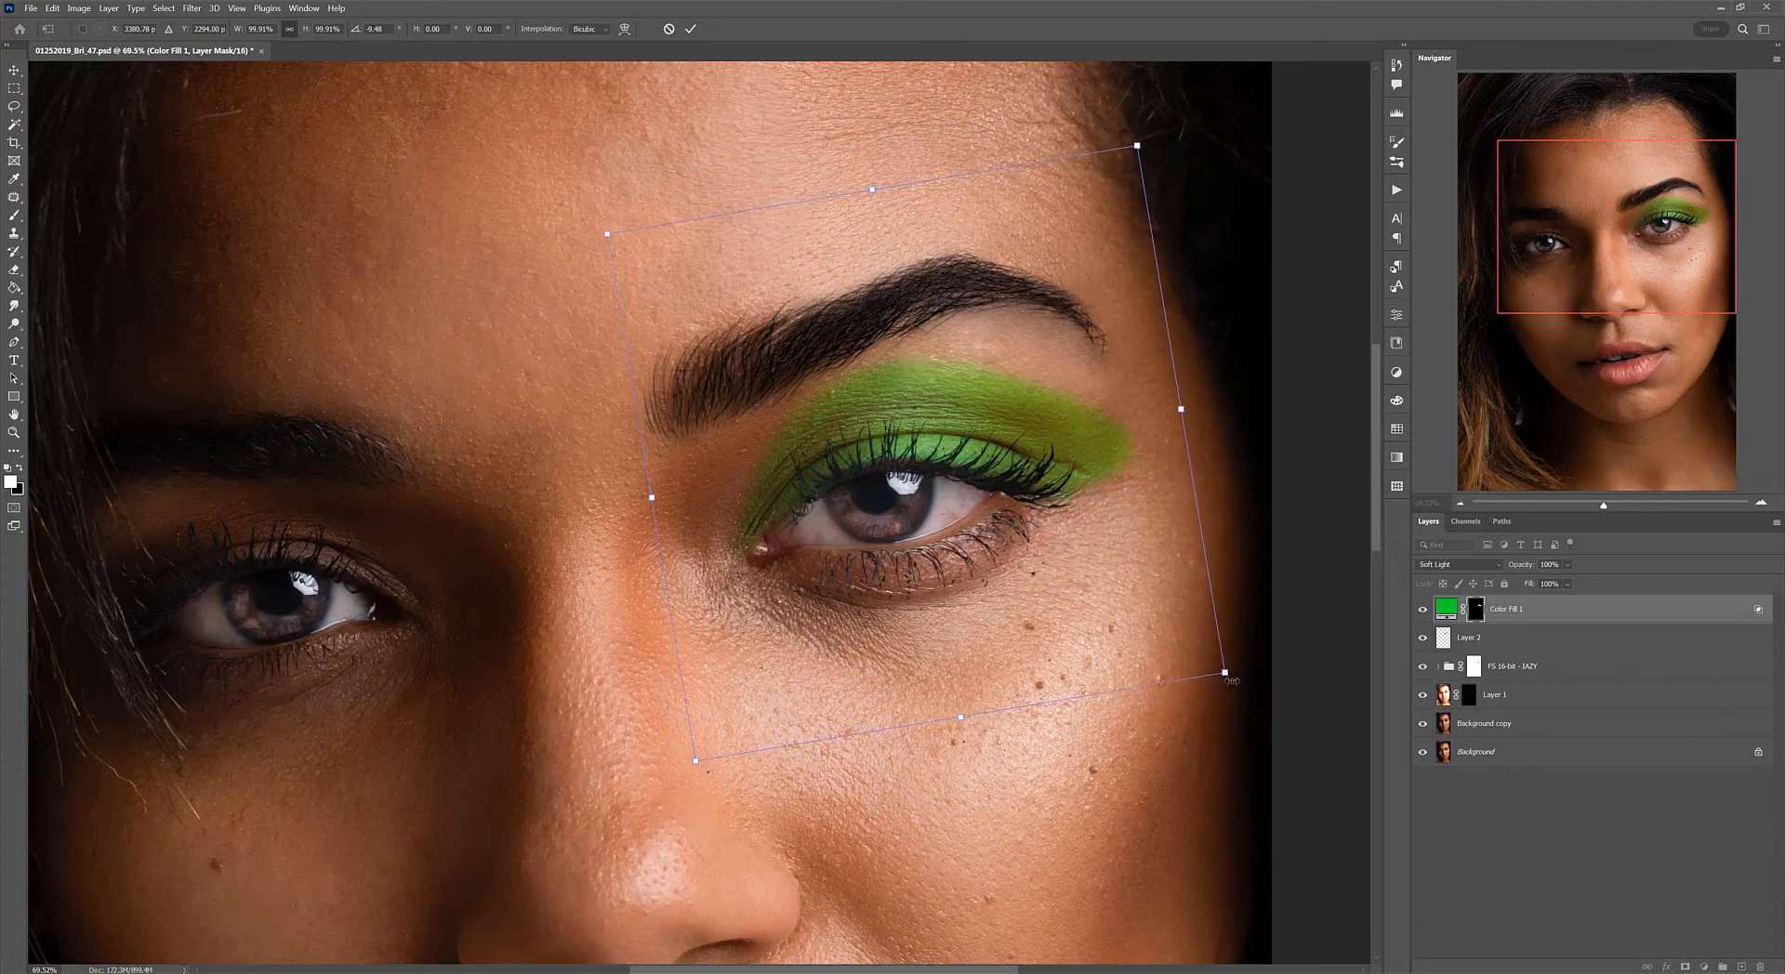
key("Return")
Step: Switch the Brush tool to the soft round brush with 0% hardness
key("b")
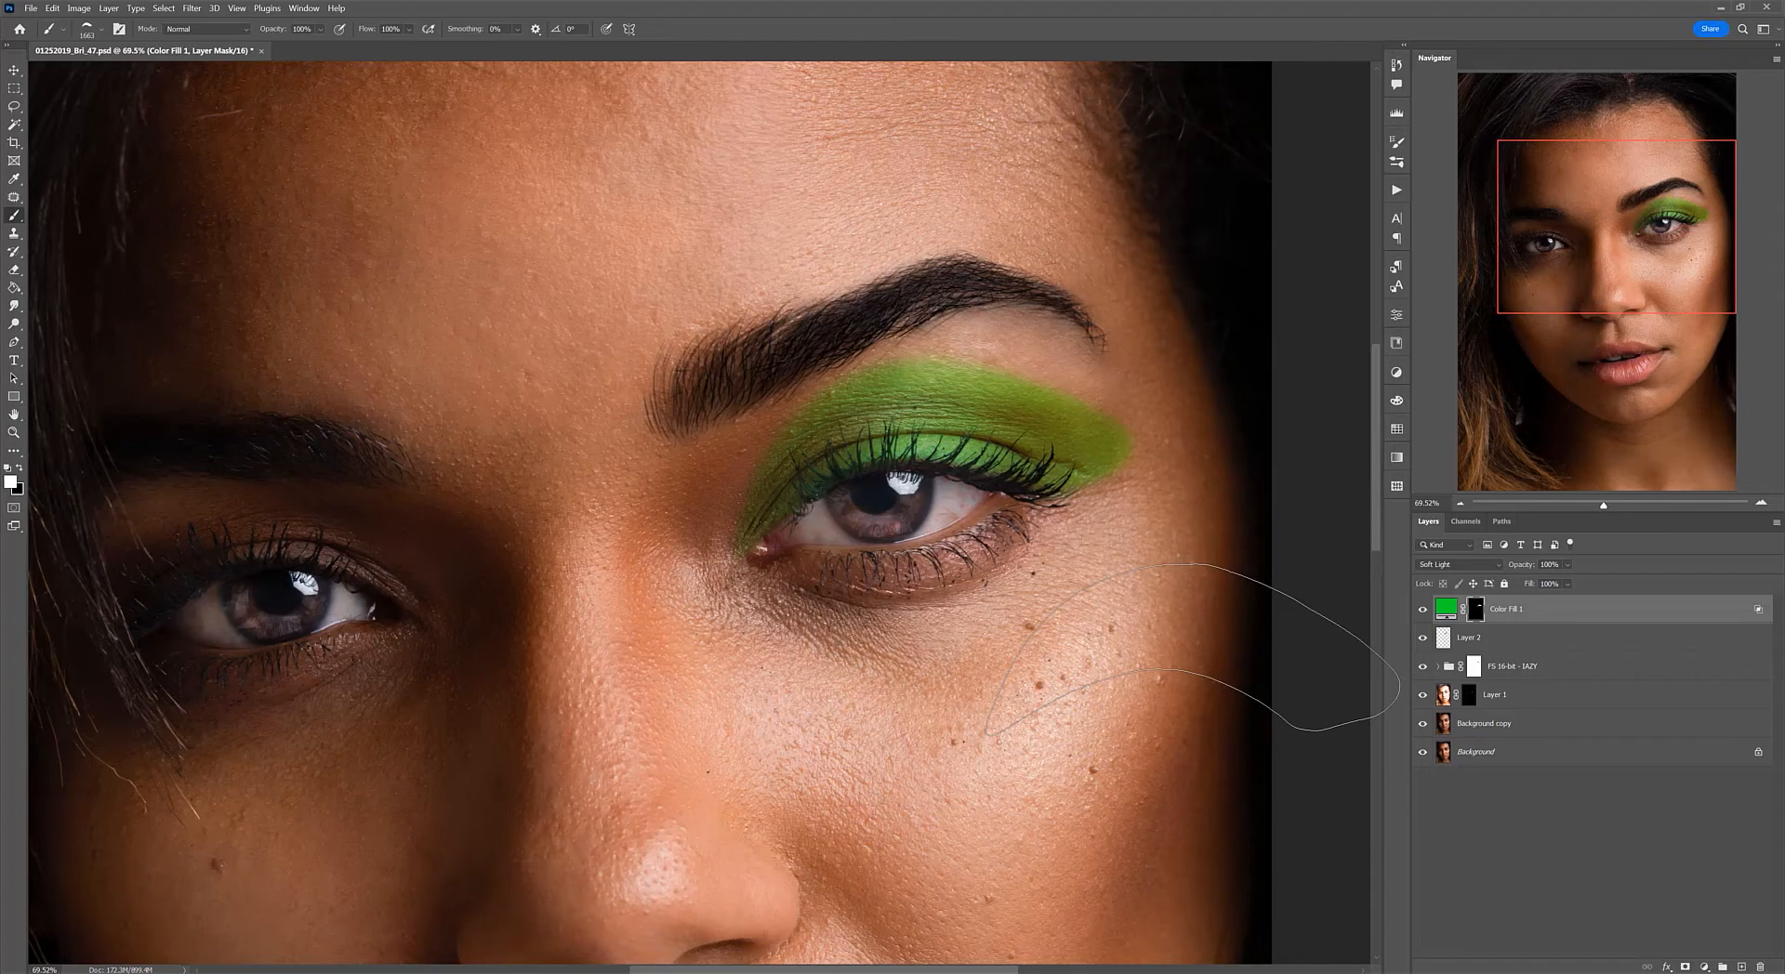
left_click(102, 35)
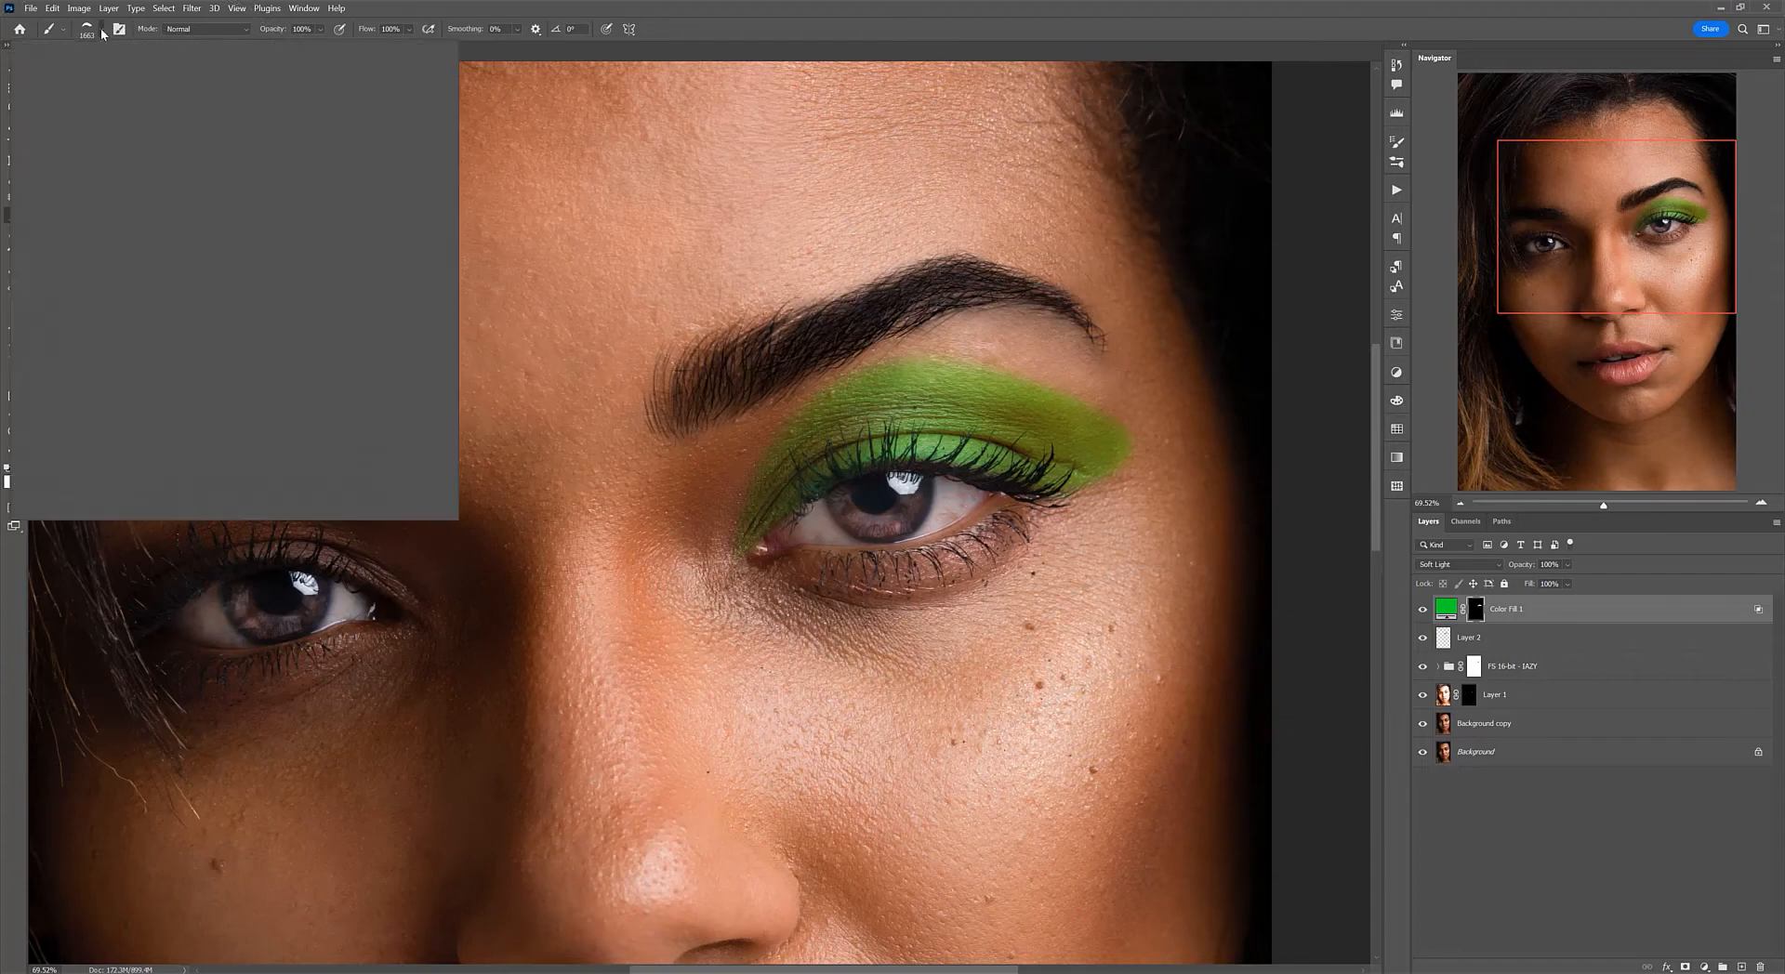
left_click(74, 161)
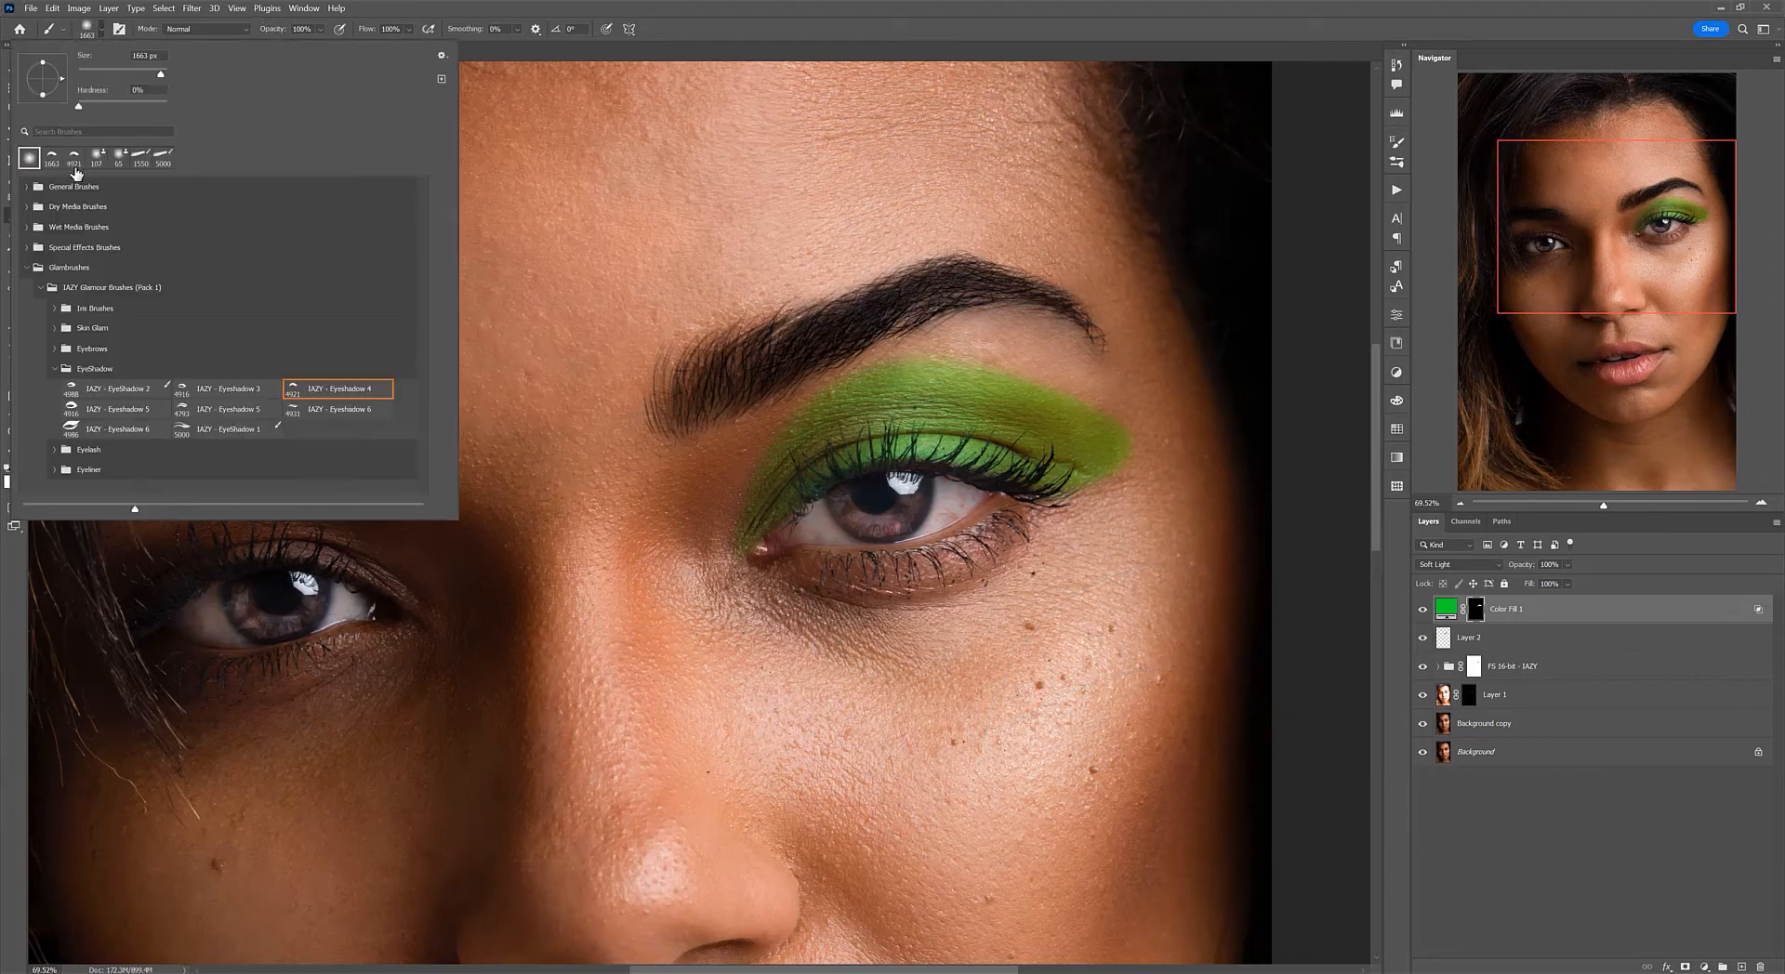
left_click(480, 76)
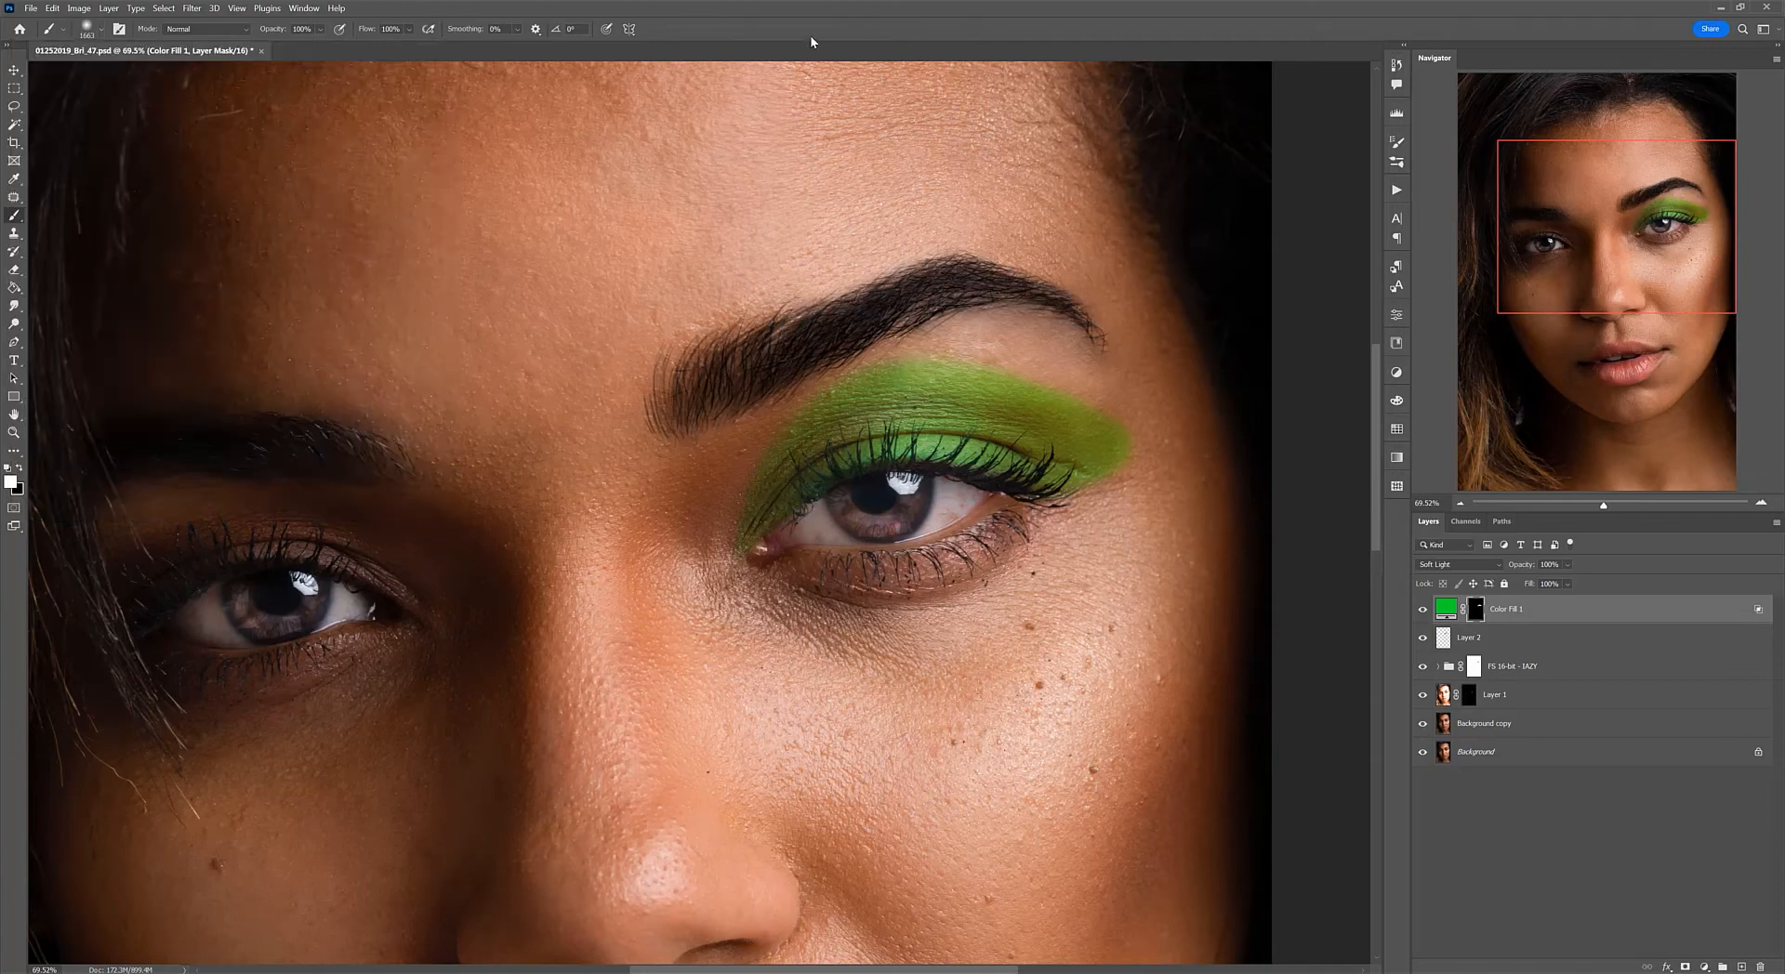
Step: Reduce the soft brush to about 643 px and paint black on the mask to fade the green eyeshadow's edges
scroll(533, 567, "up", 3)
left_click_drag(561, 590, 444, 595)
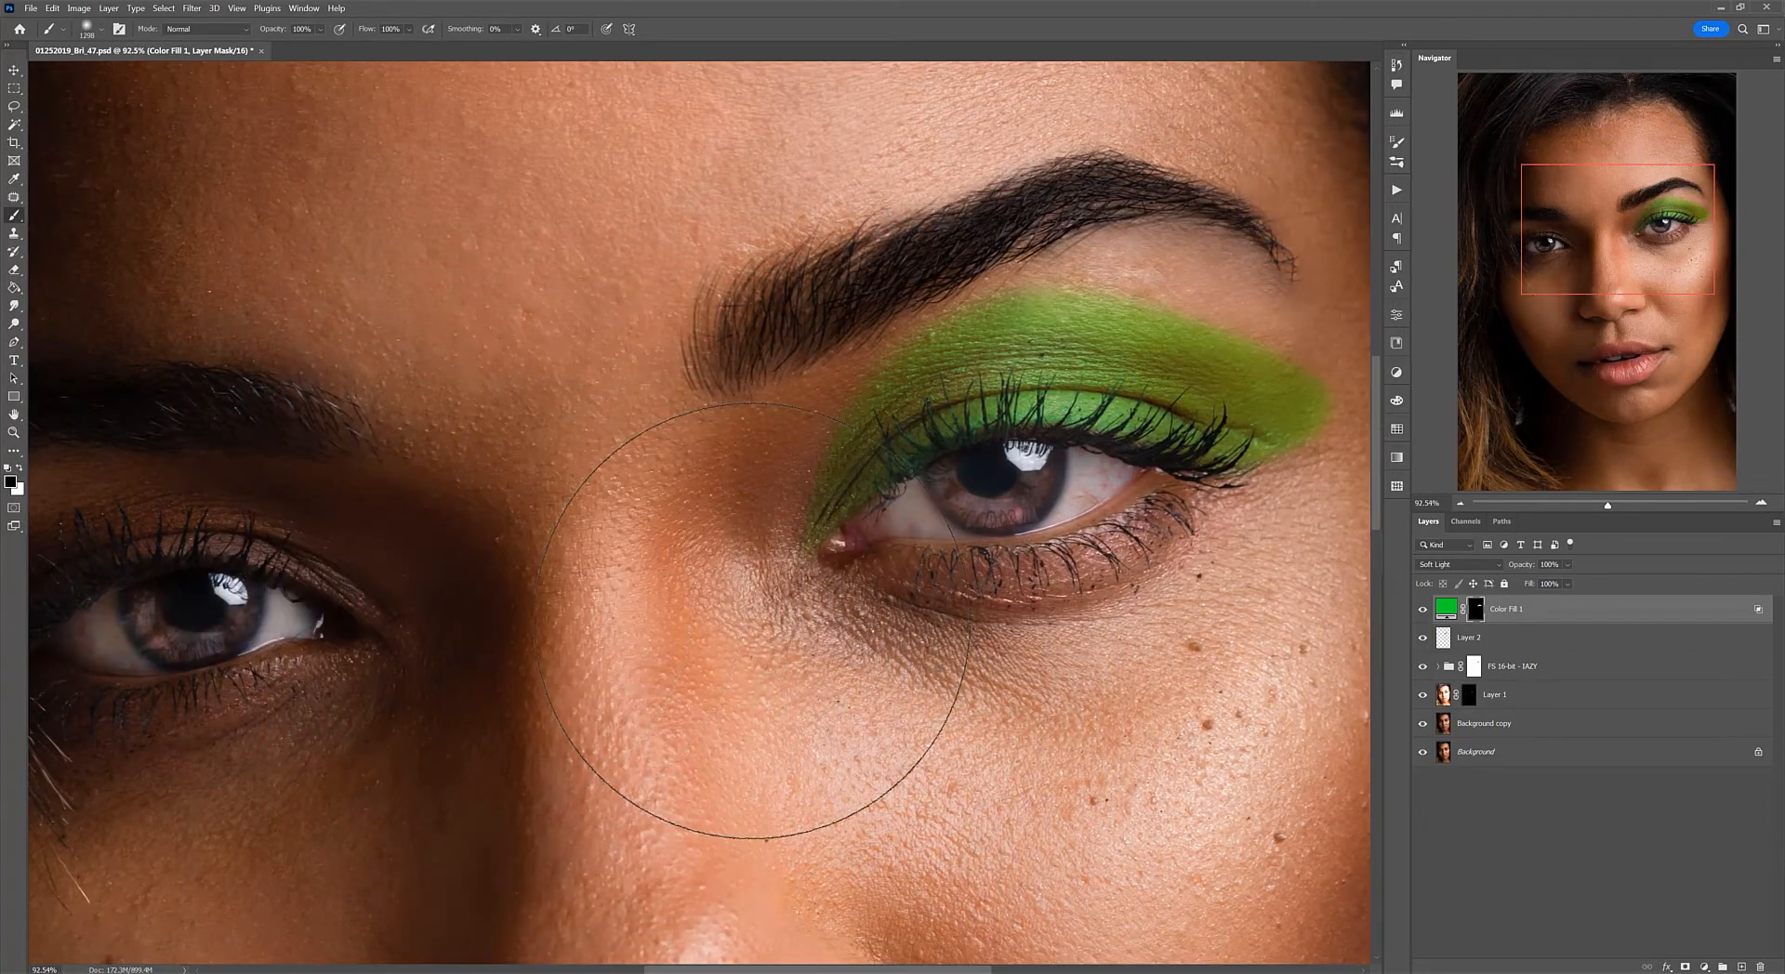
left_click_drag(770, 627, 609, 618)
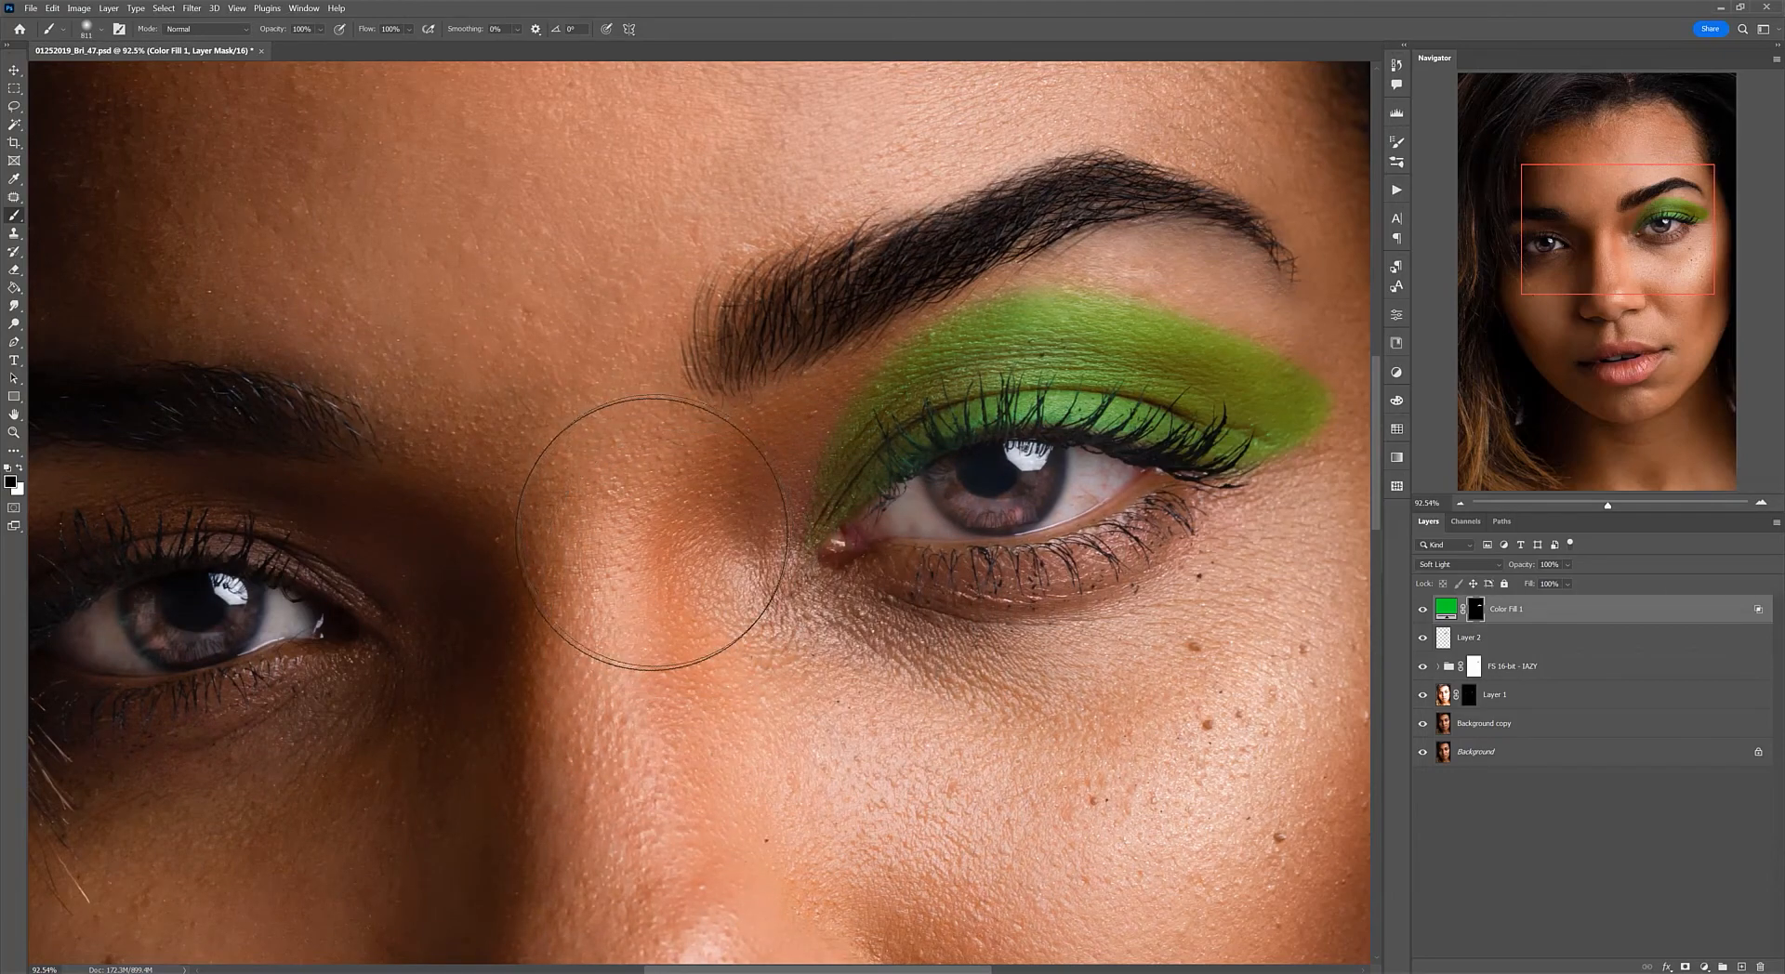
scroll(678, 308, "down", 1)
scroll(679, 308, "down", 2)
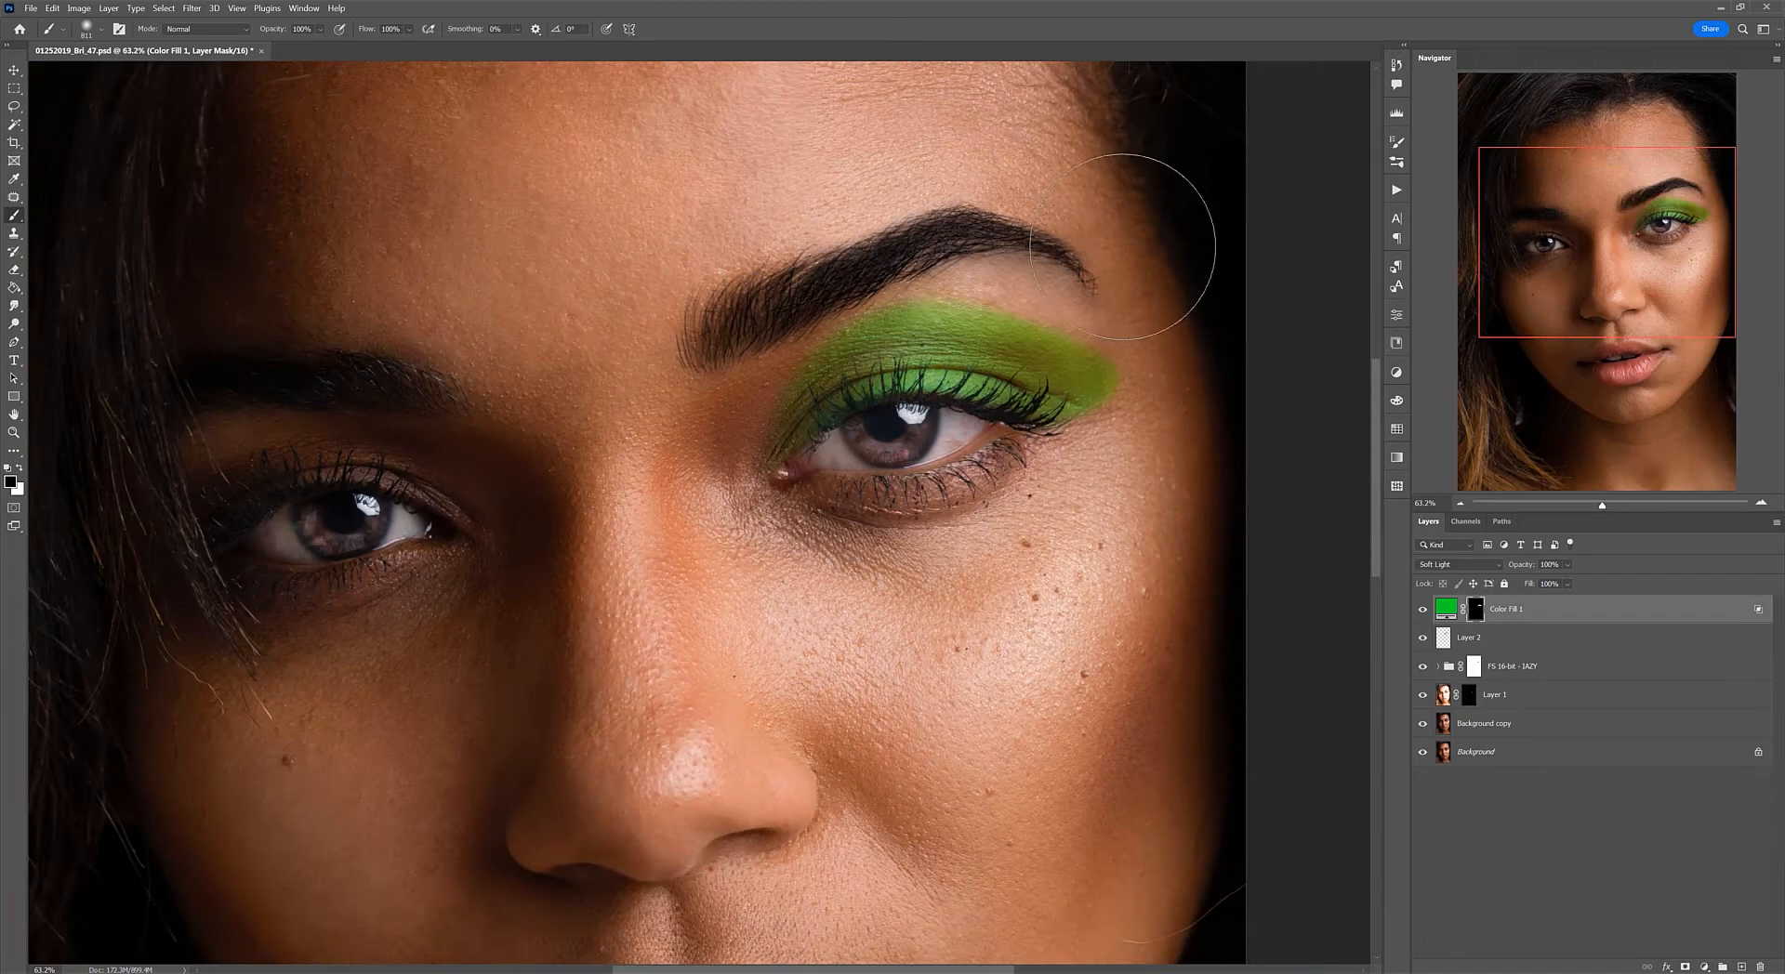
mouse_move(1137, 238)
left_mouse_down()
mouse_move(1084, 255)
mouse_move(1106, 239)
left_mouse_up()
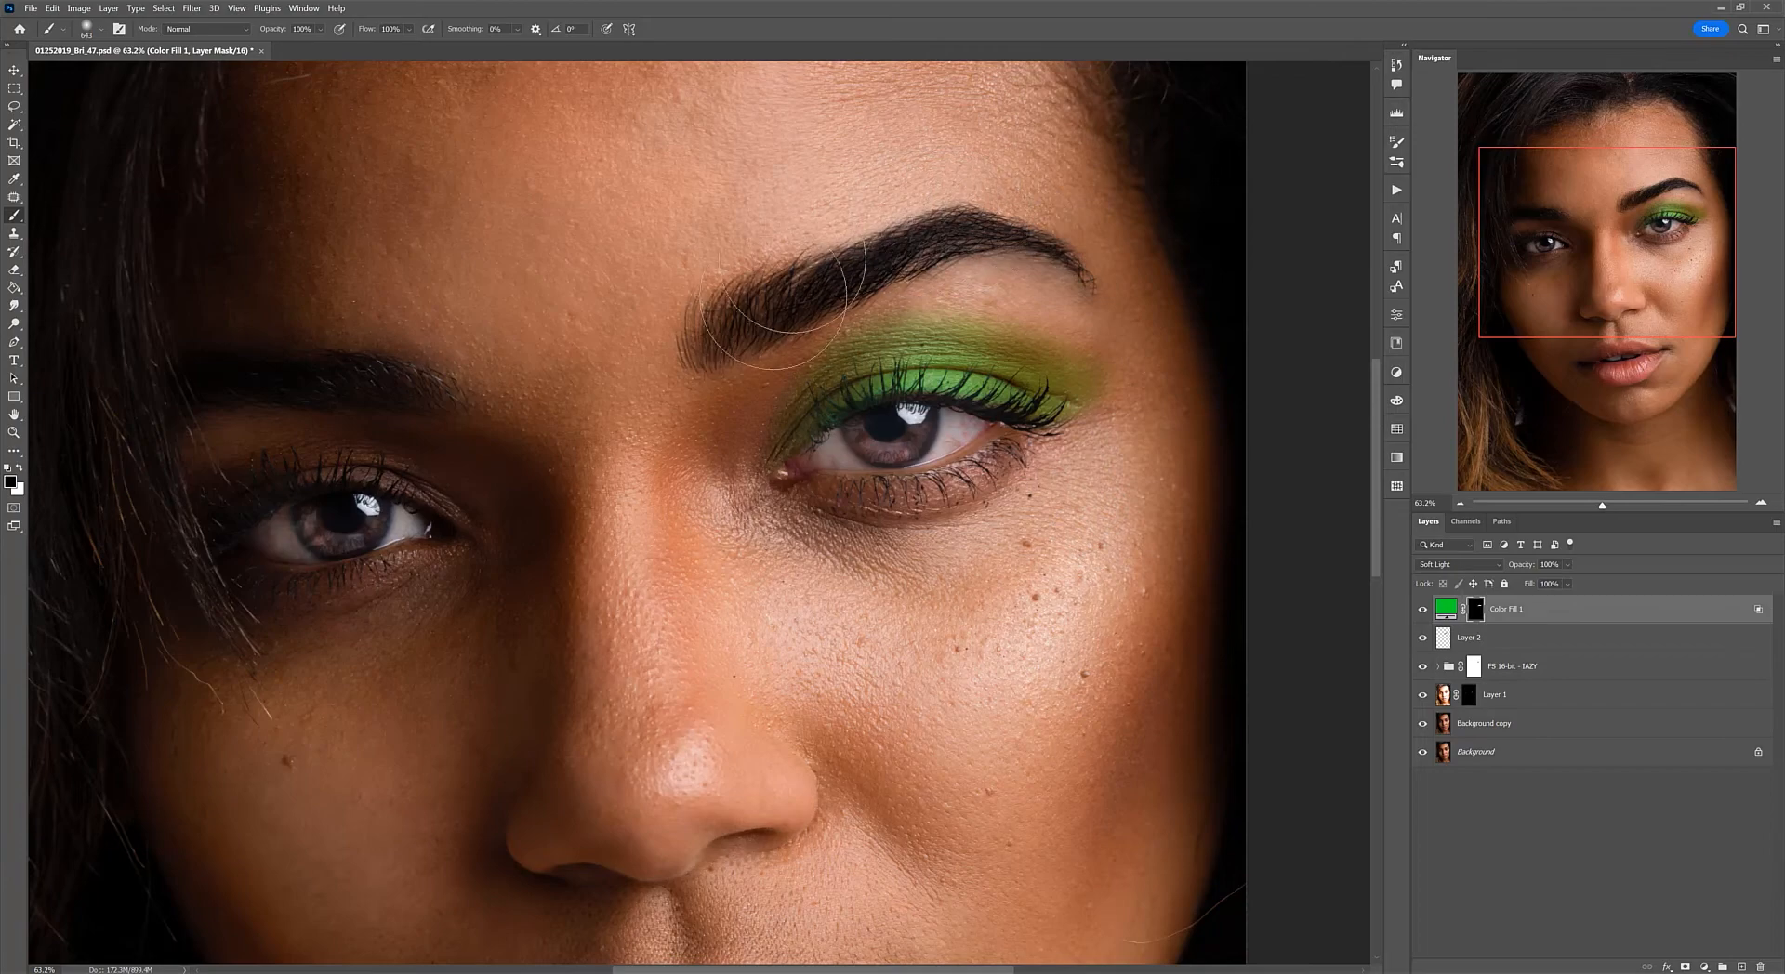
Step: Change the eyeshadow fill layer's color to the darker red 7f2c38
scroll(721, 676, "down", 5)
scroll(724, 678, "up", 3)
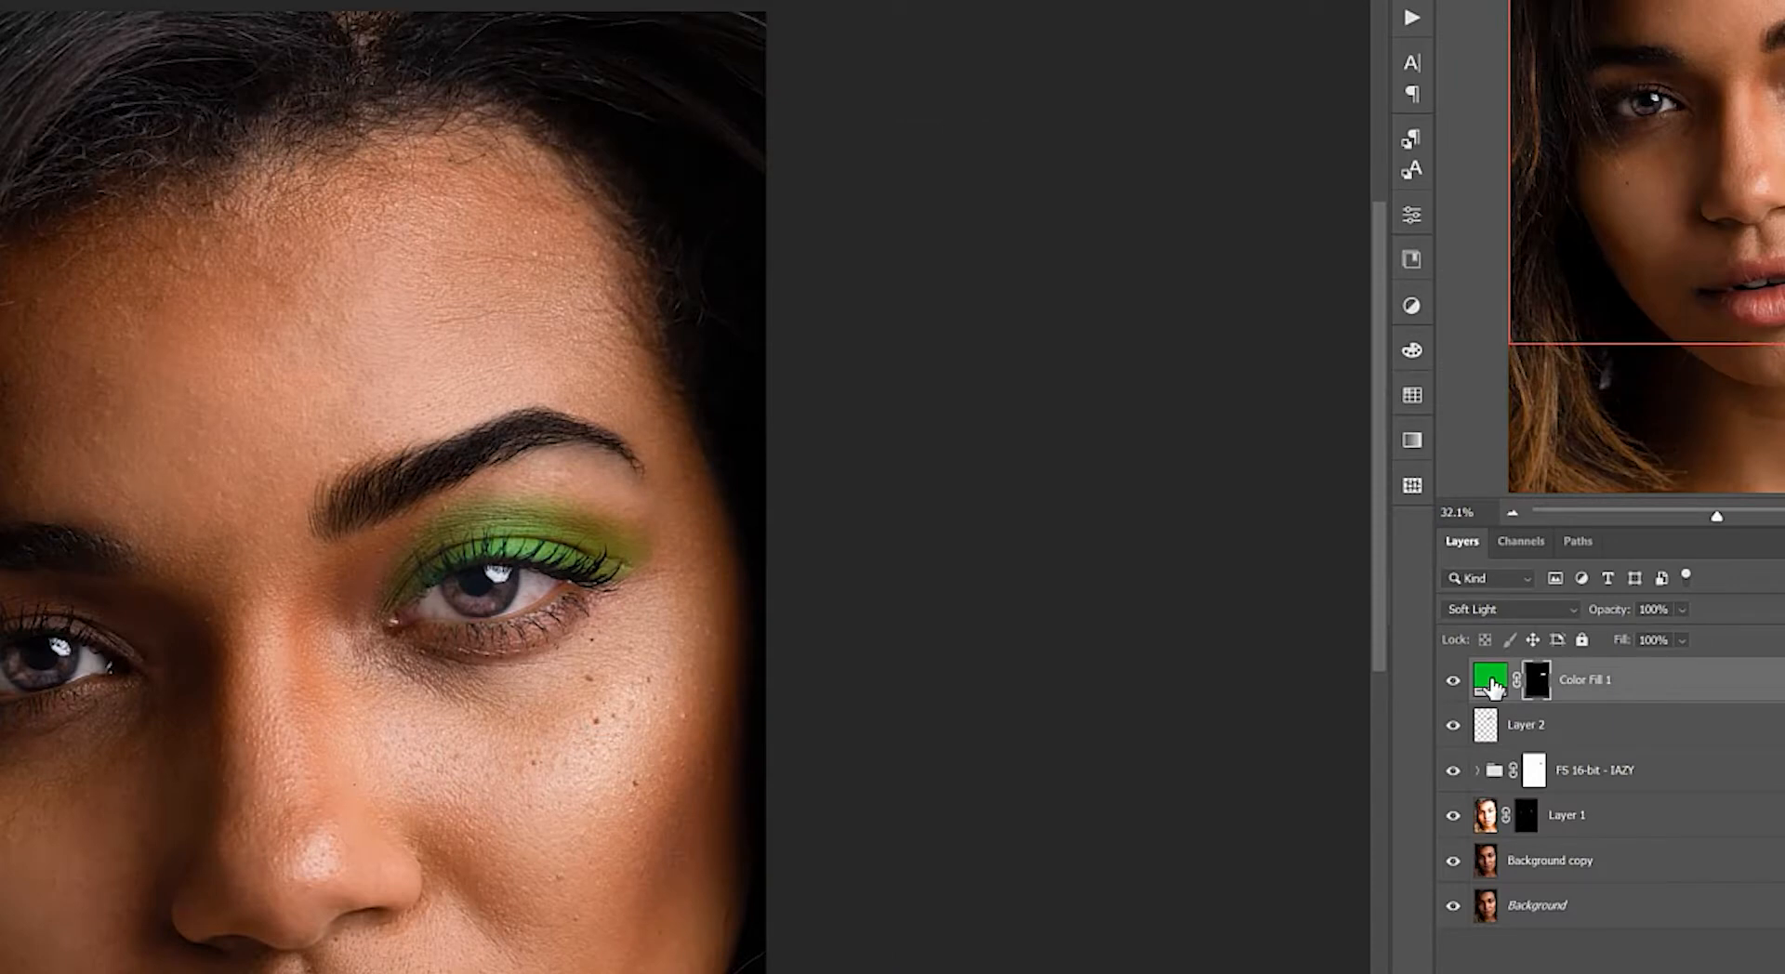
double_click(1490, 683)
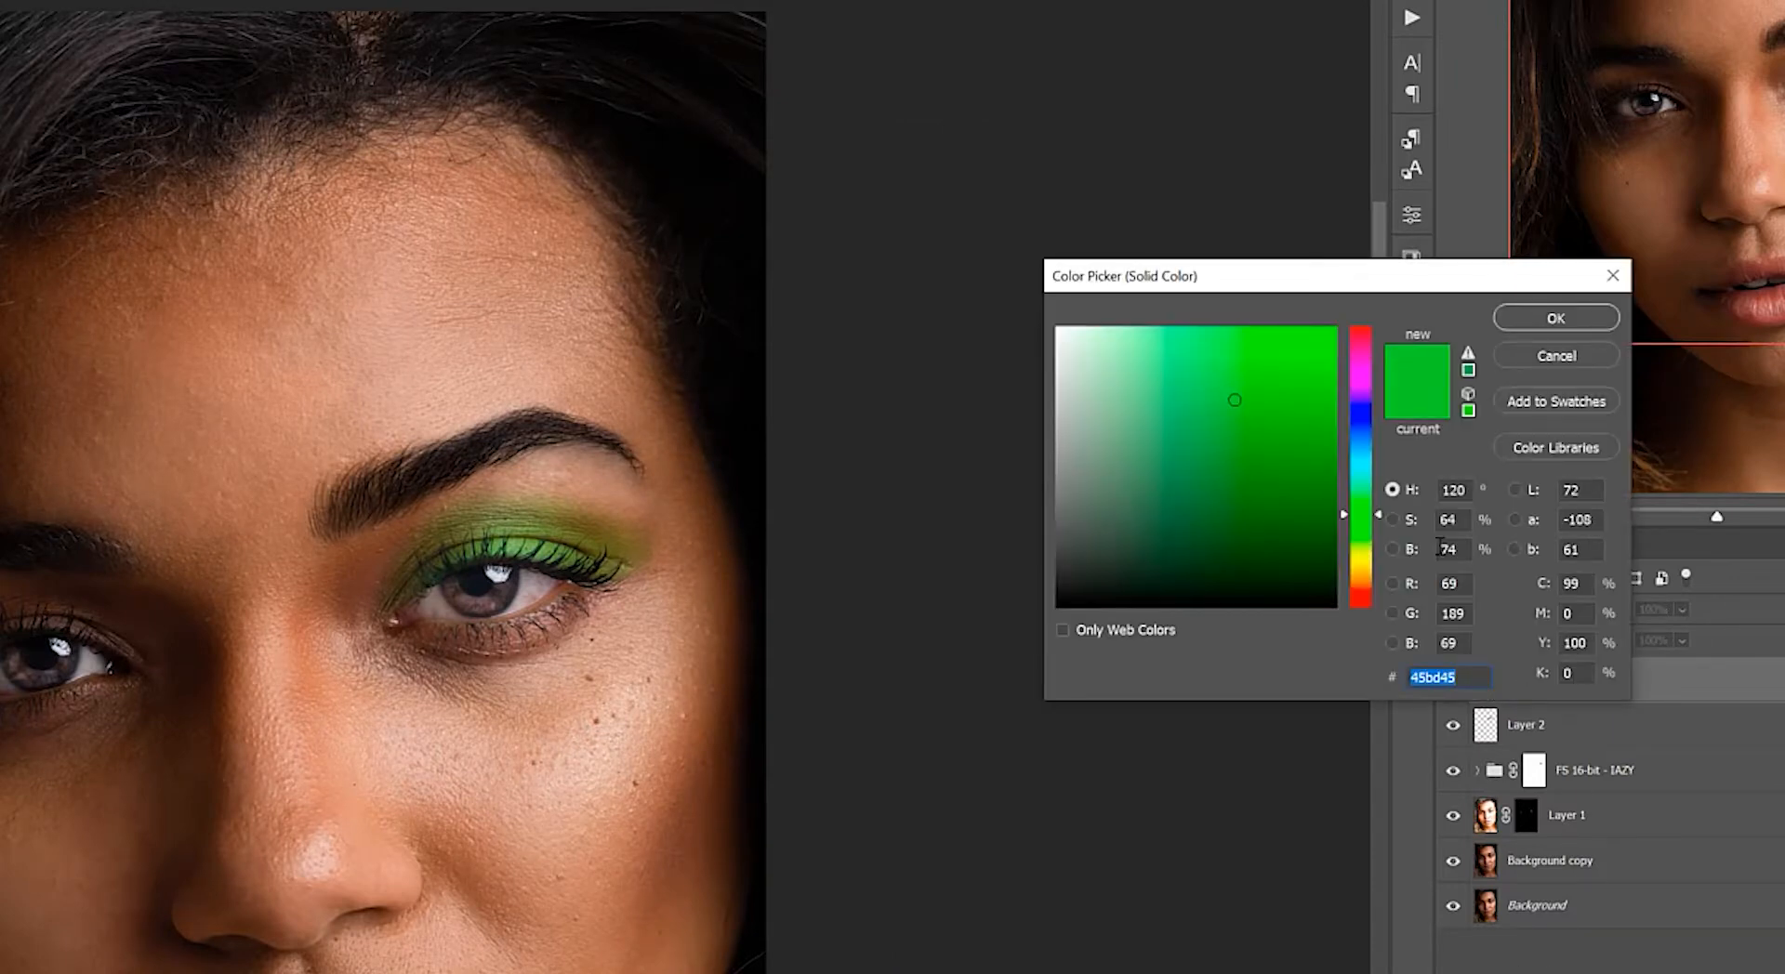
mouse_move(1234, 400)
left_mouse_down()
mouse_move(1203, 399)
mouse_move(1180, 362)
mouse_move(1258, 359)
mouse_move(1292, 451)
mouse_move(1291, 517)
mouse_move(1090, 601)
mouse_move(1040, 505)
mouse_move(1103, 294)
mouse_move(1136, 307)
left_mouse_up()
mouse_move(1235, 354)
left_mouse_down()
mouse_move(1251, 399)
mouse_move(995, 279)
mouse_move(1327, 502)
mouse_move(1239, 469)
left_mouse_up()
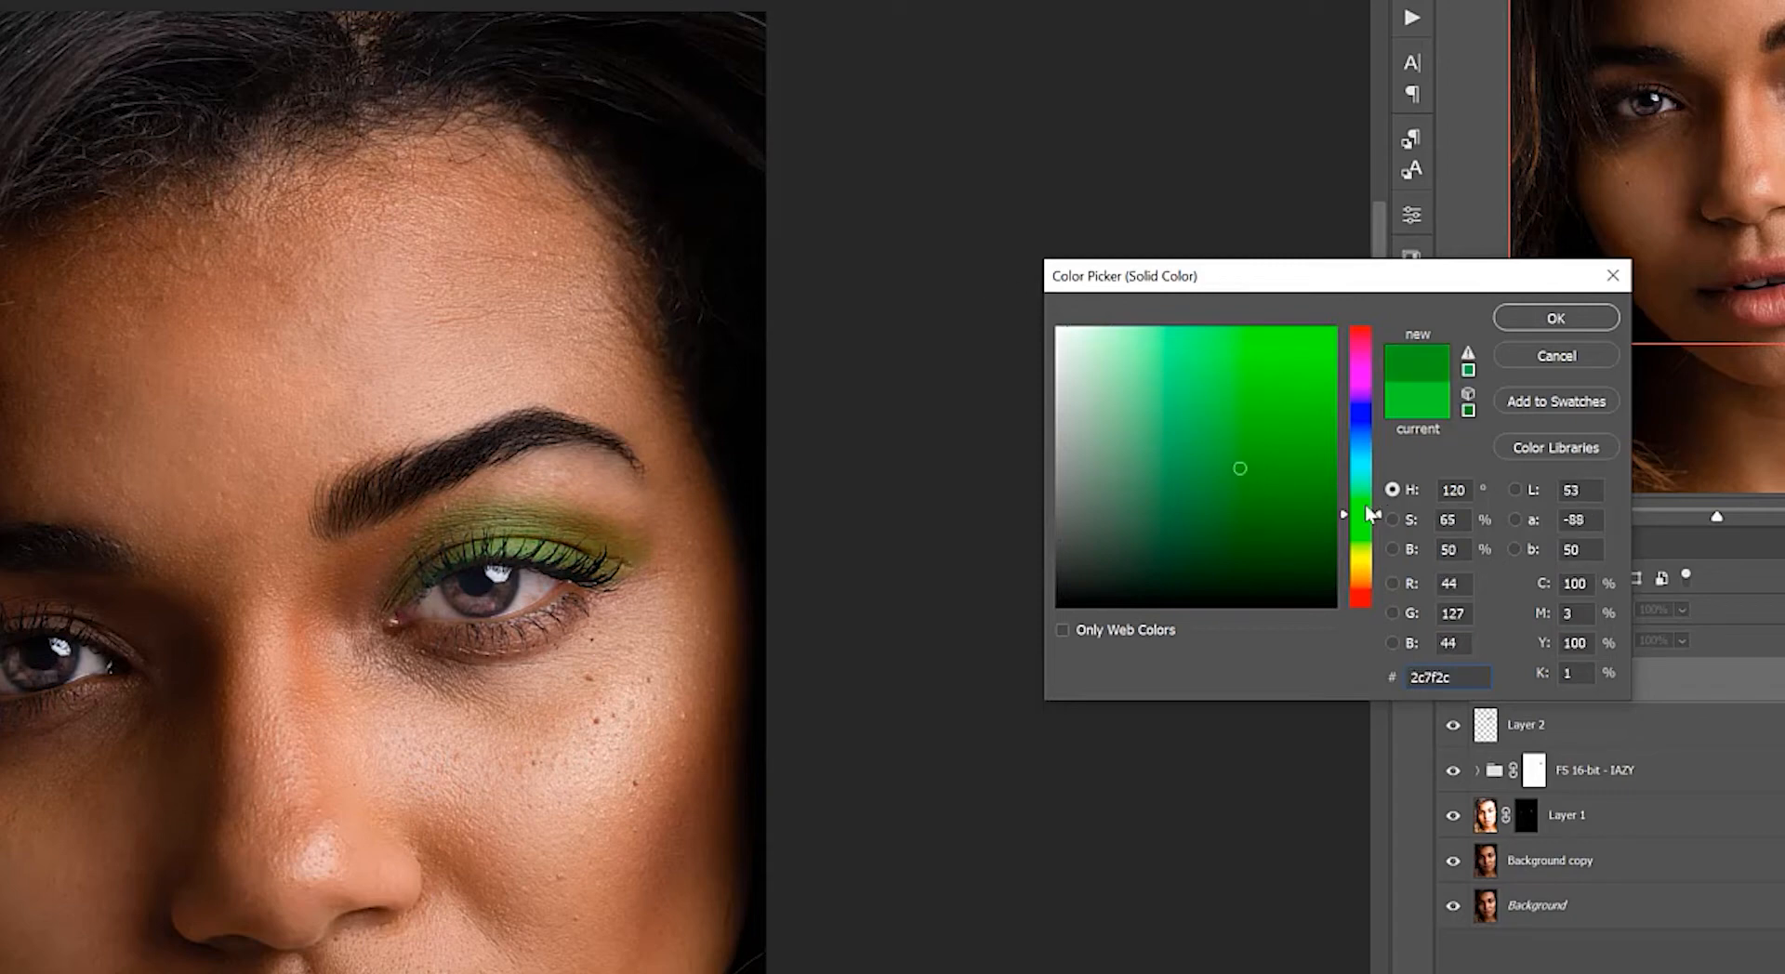
mouse_move(1366, 506)
left_mouse_down()
mouse_move(1374, 358)
mouse_move(1368, 627)
mouse_move(1360, 334)
left_mouse_up()
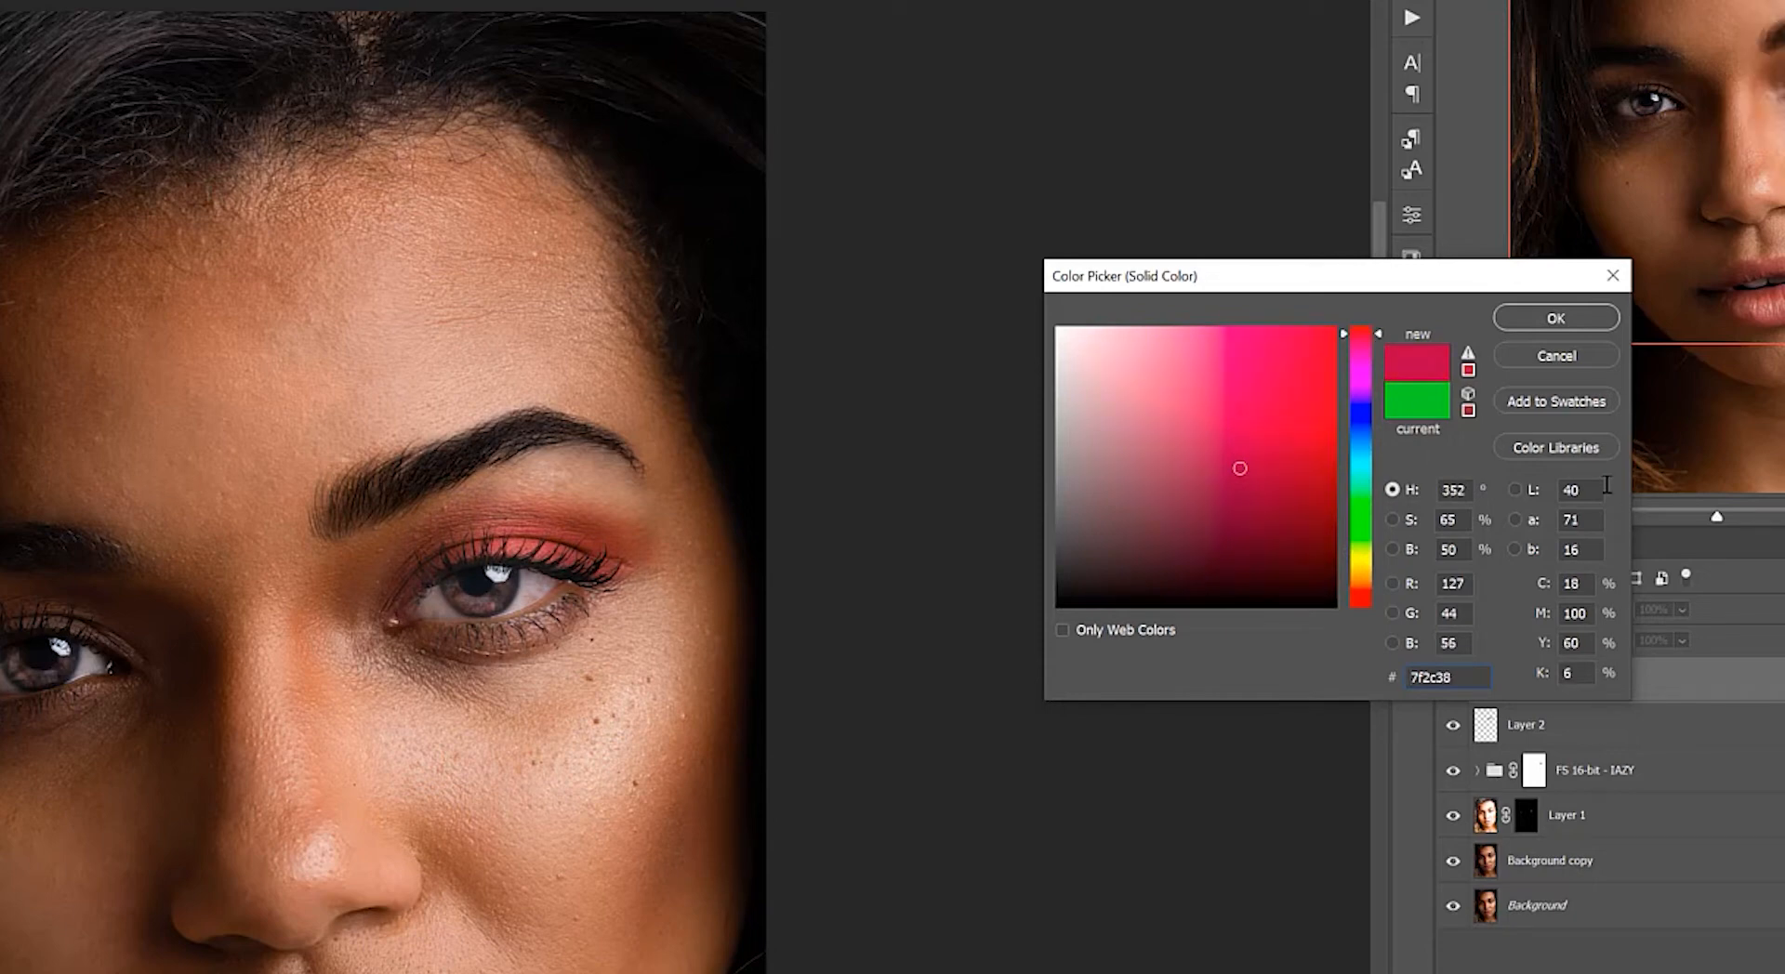
left_click(1534, 318)
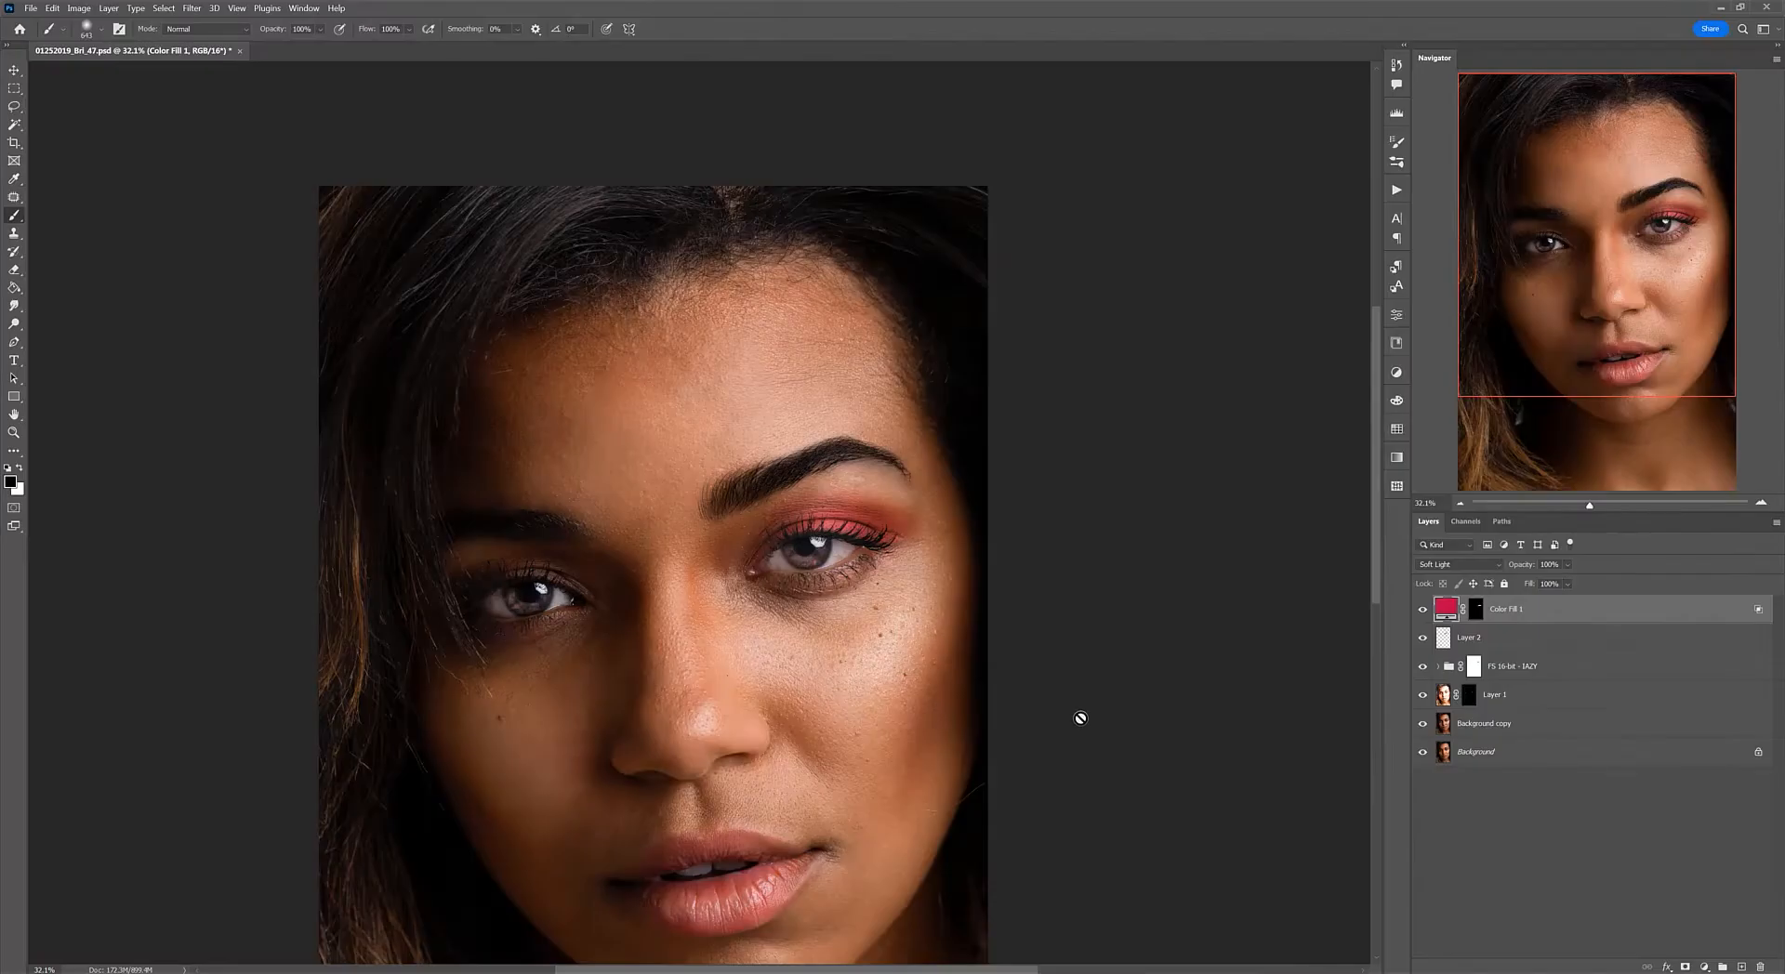
Step: Switch the Brush tool to the IAZY - Lower Lash 5 brush from the bottom eyelash set
left_click(65, 31)
left_click(105, 33)
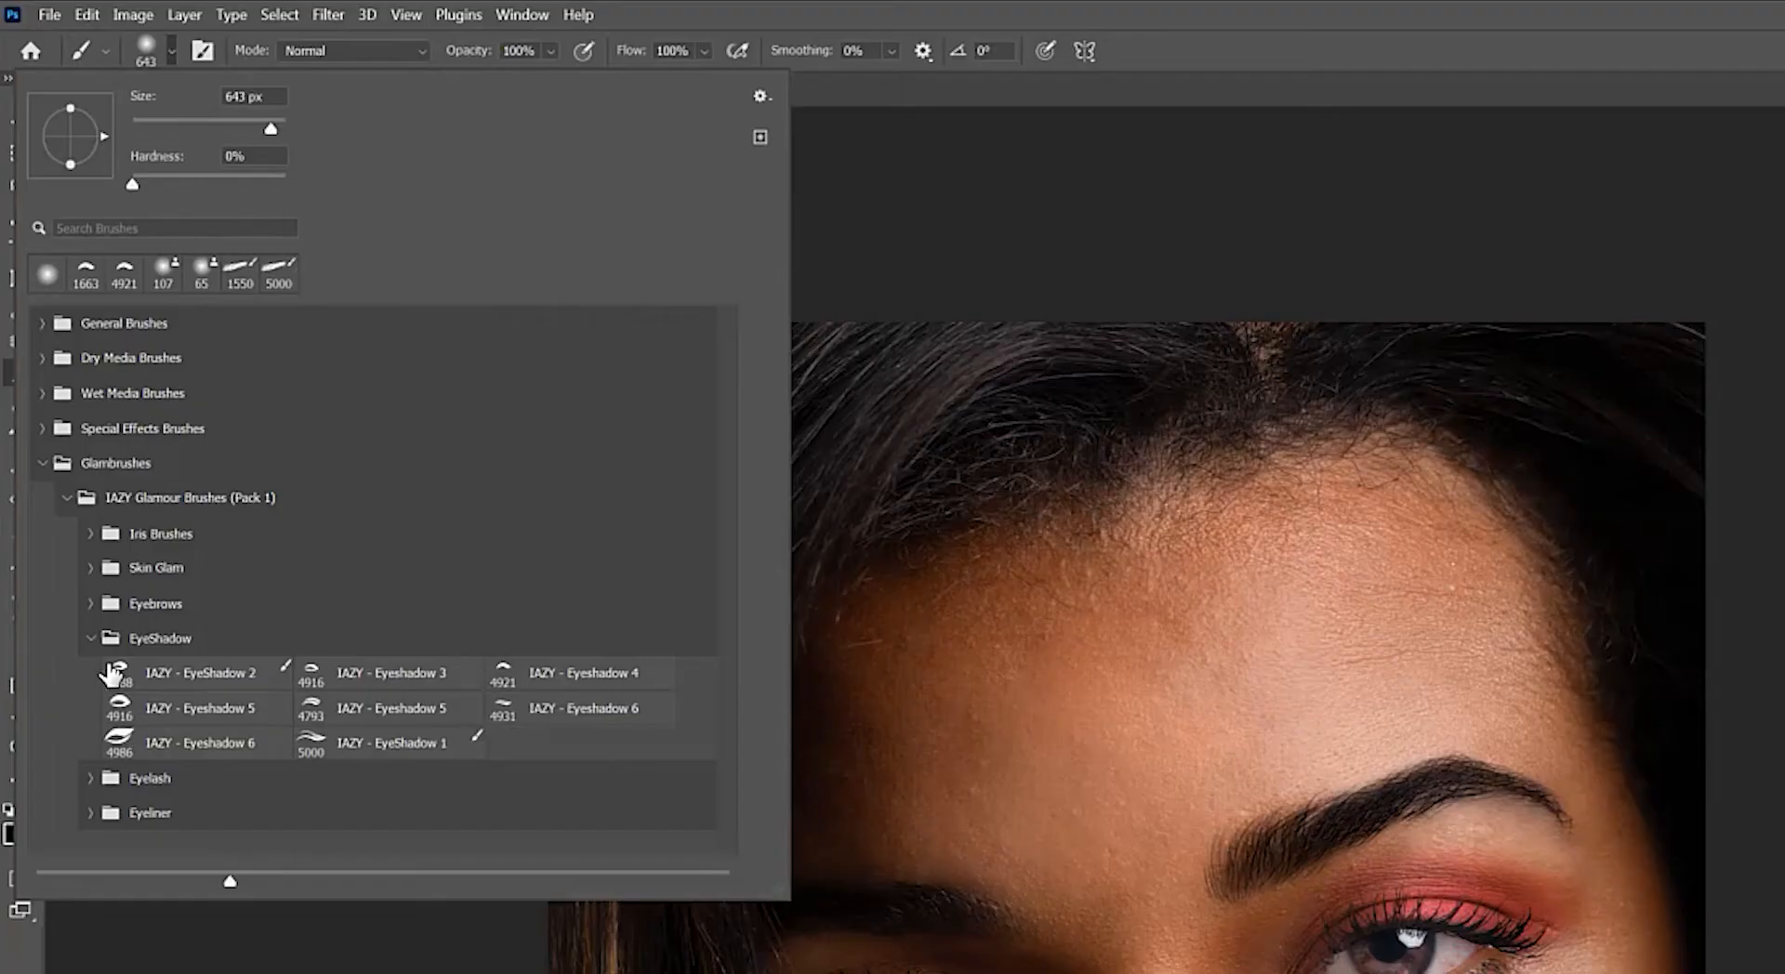
left_click(56, 369)
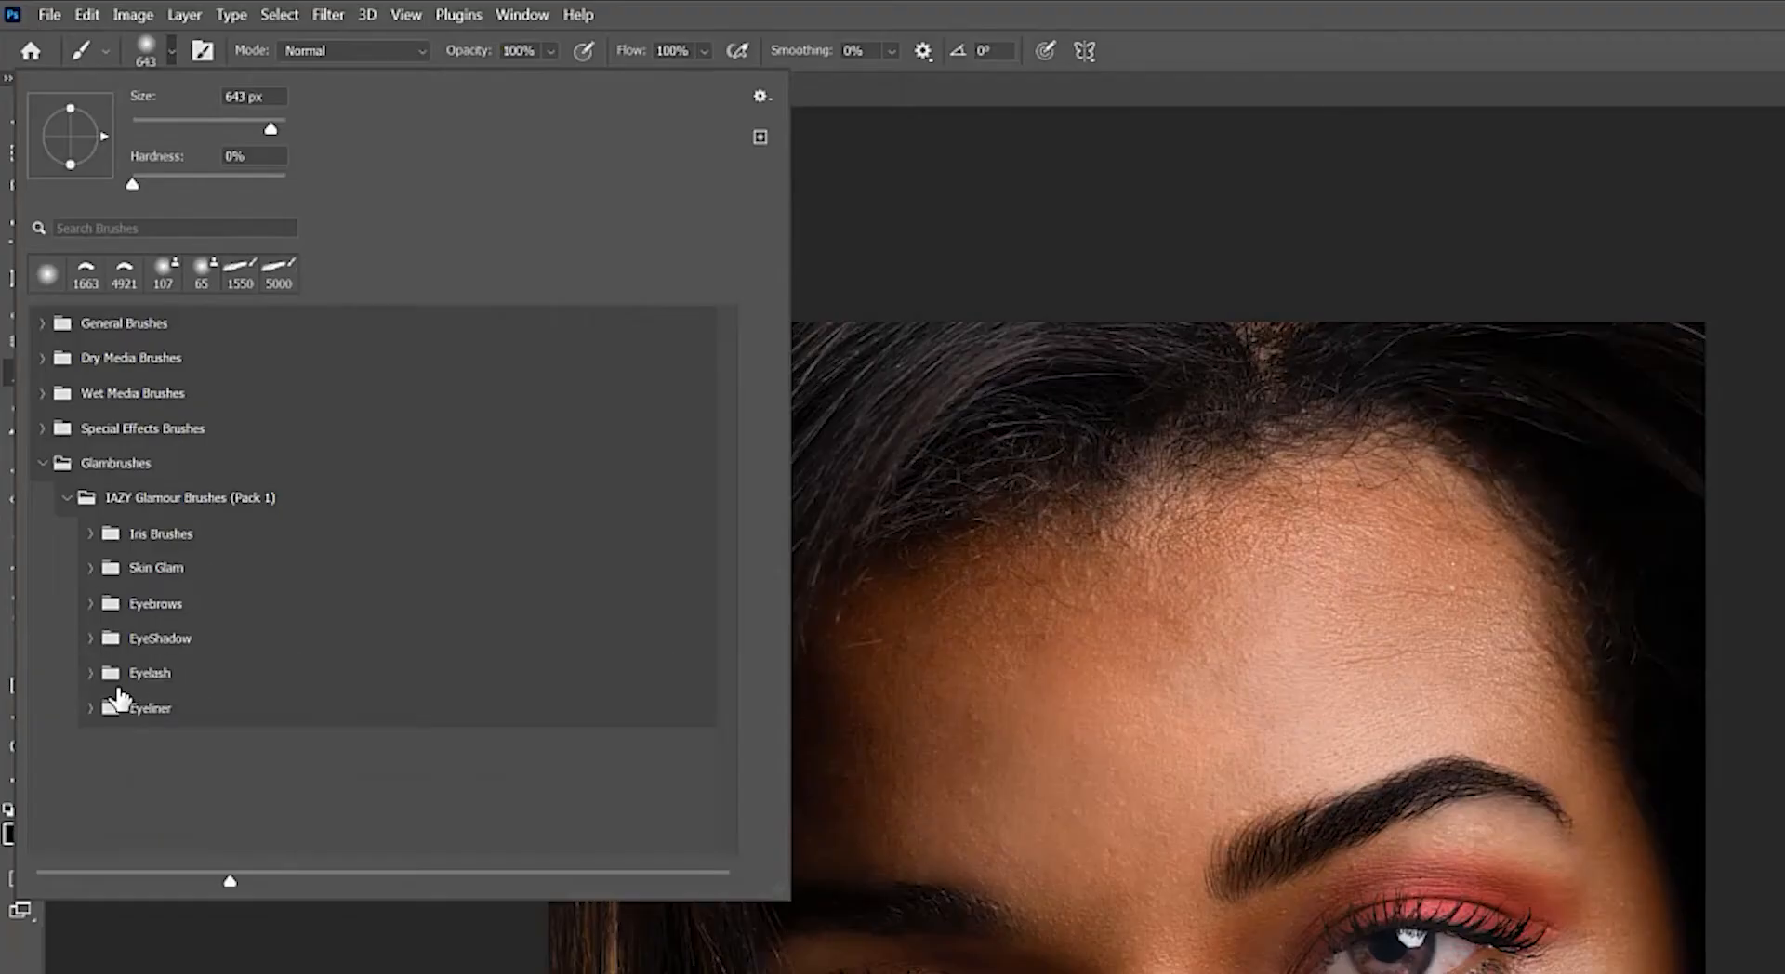
left_click(91, 673)
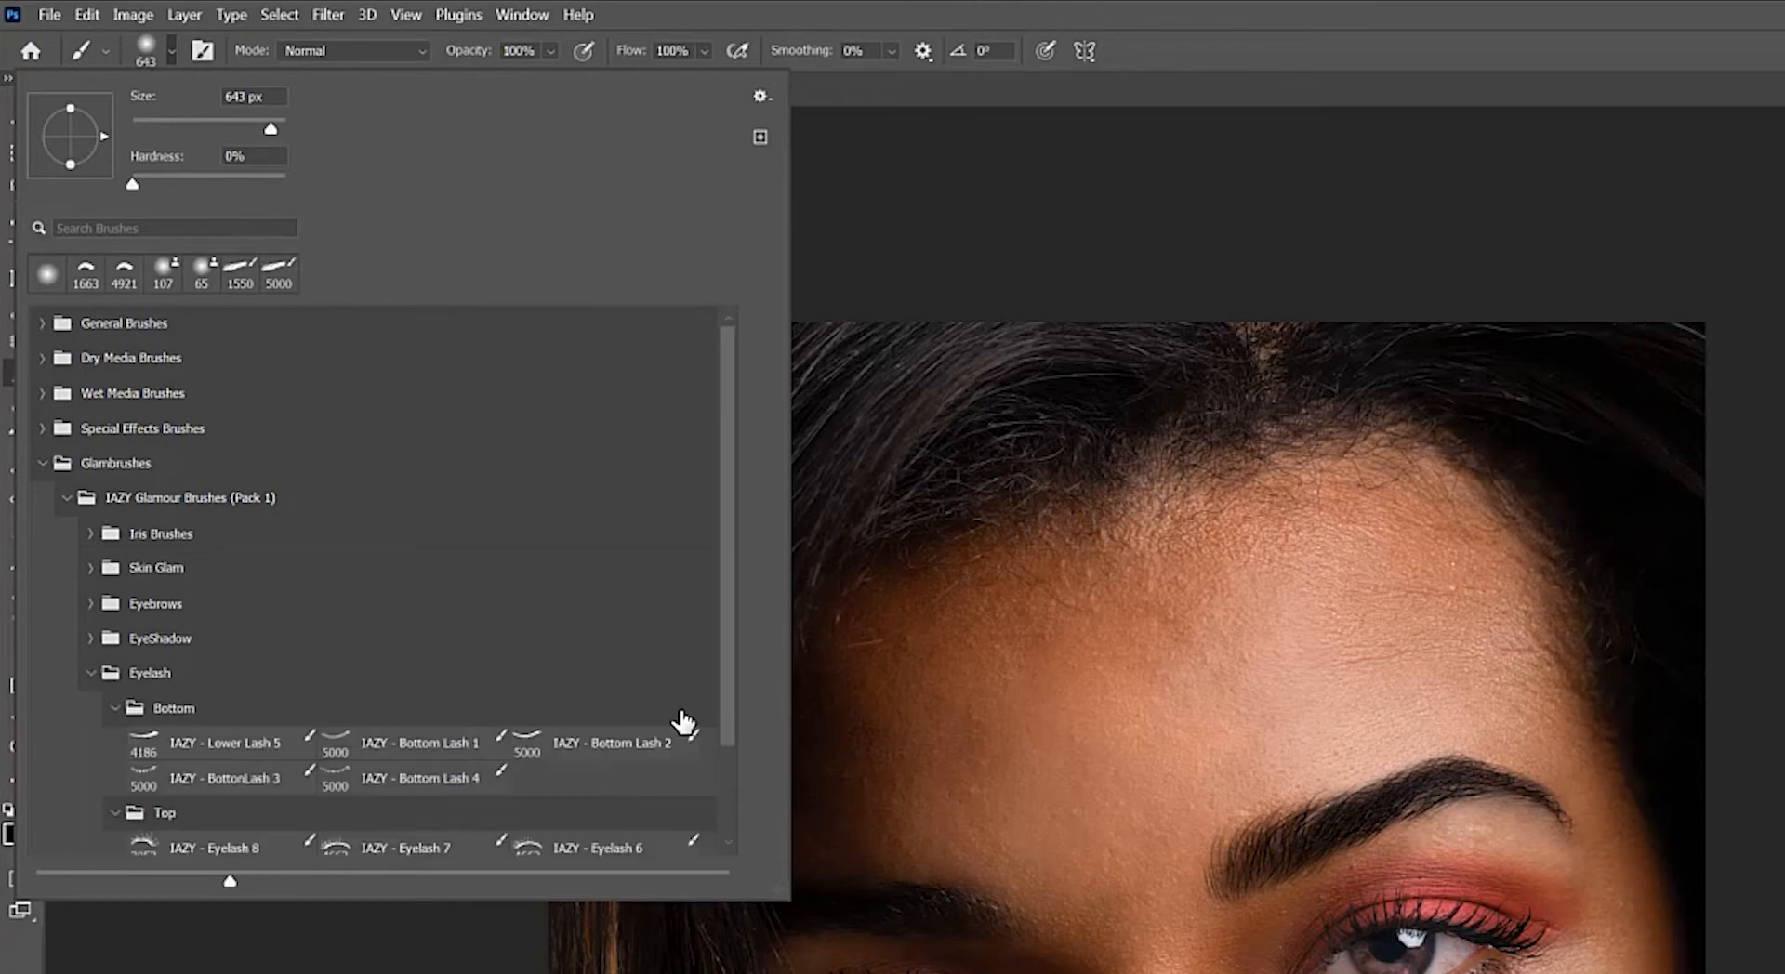
scroll(679, 706, "down", 3)
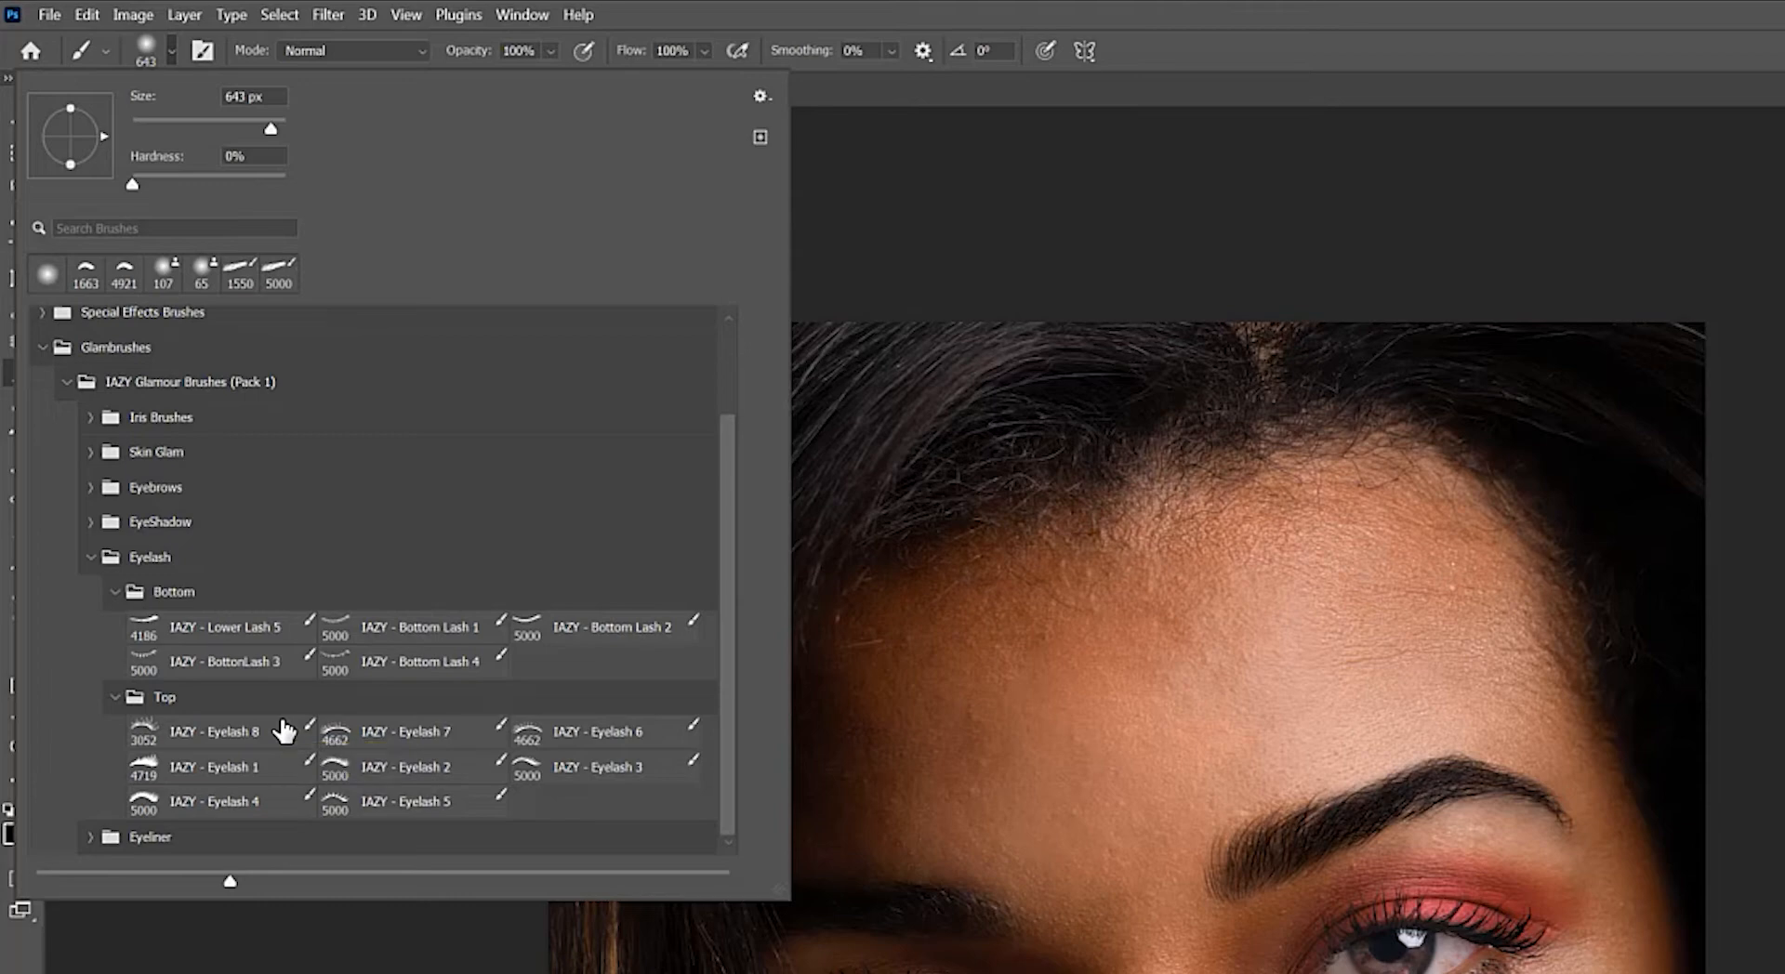
left_click(251, 630)
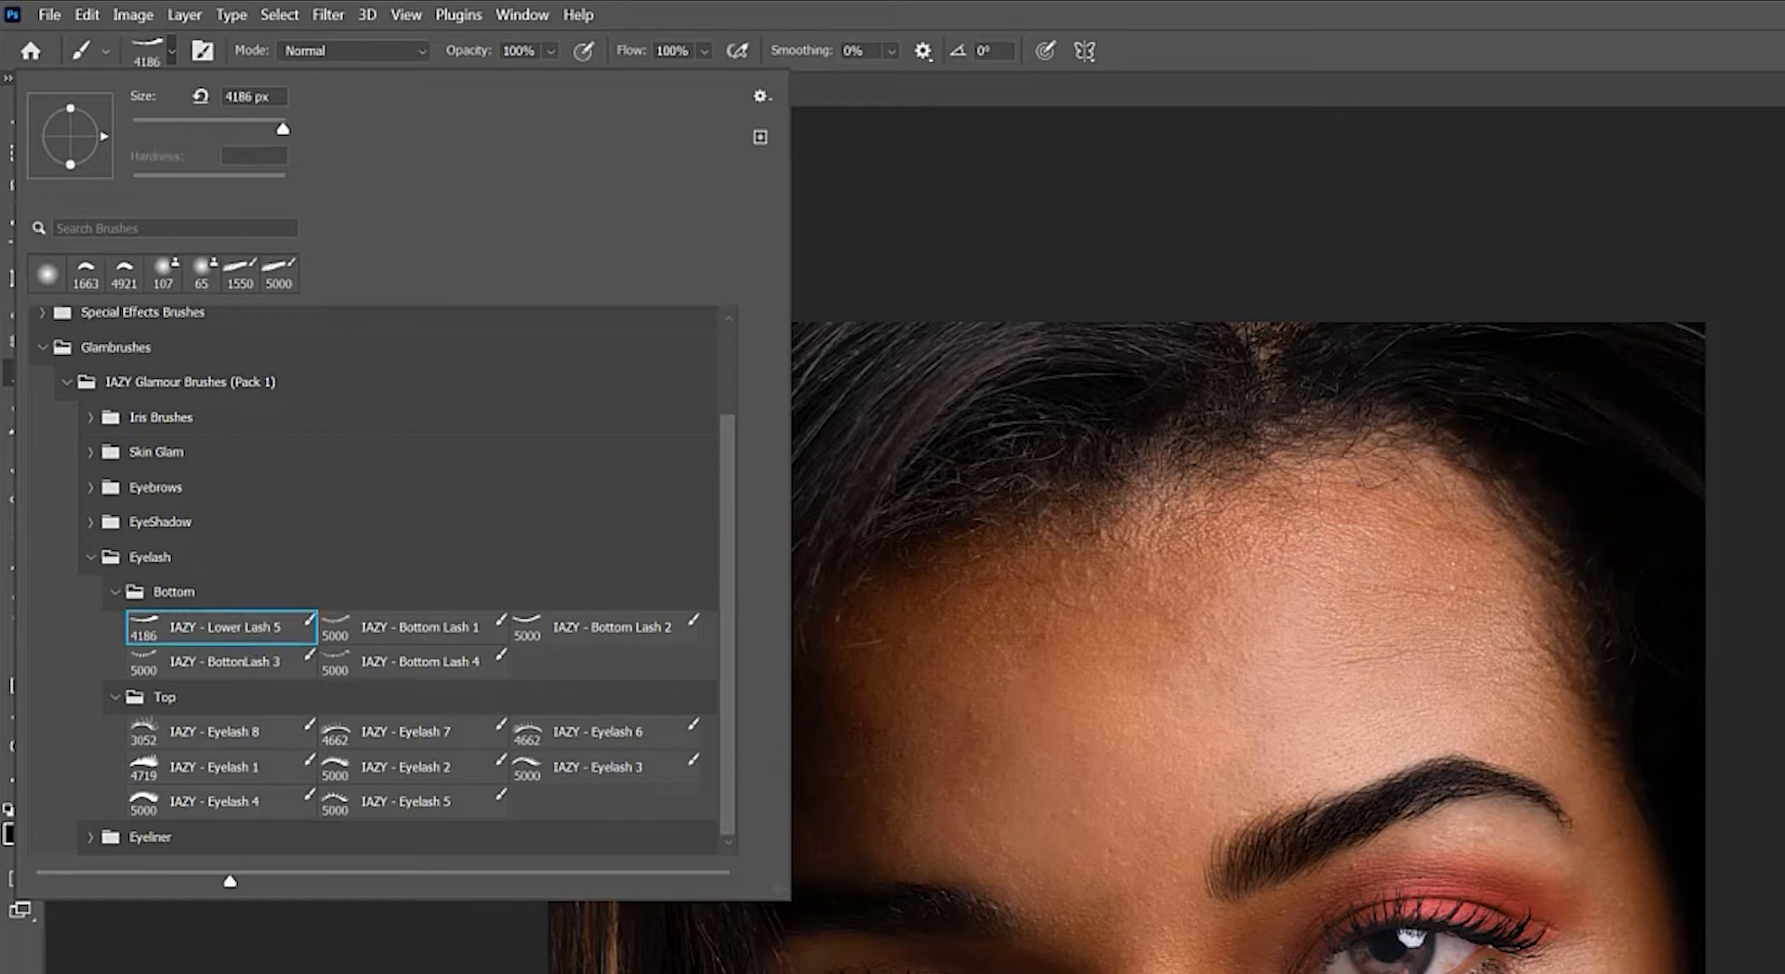
Step: Make Layer 2 the active layer and reduce the lower-lash brush to about 1122 px to suit the red-shadowed eye
left_click(1562, 648)
left_click(1562, 647)
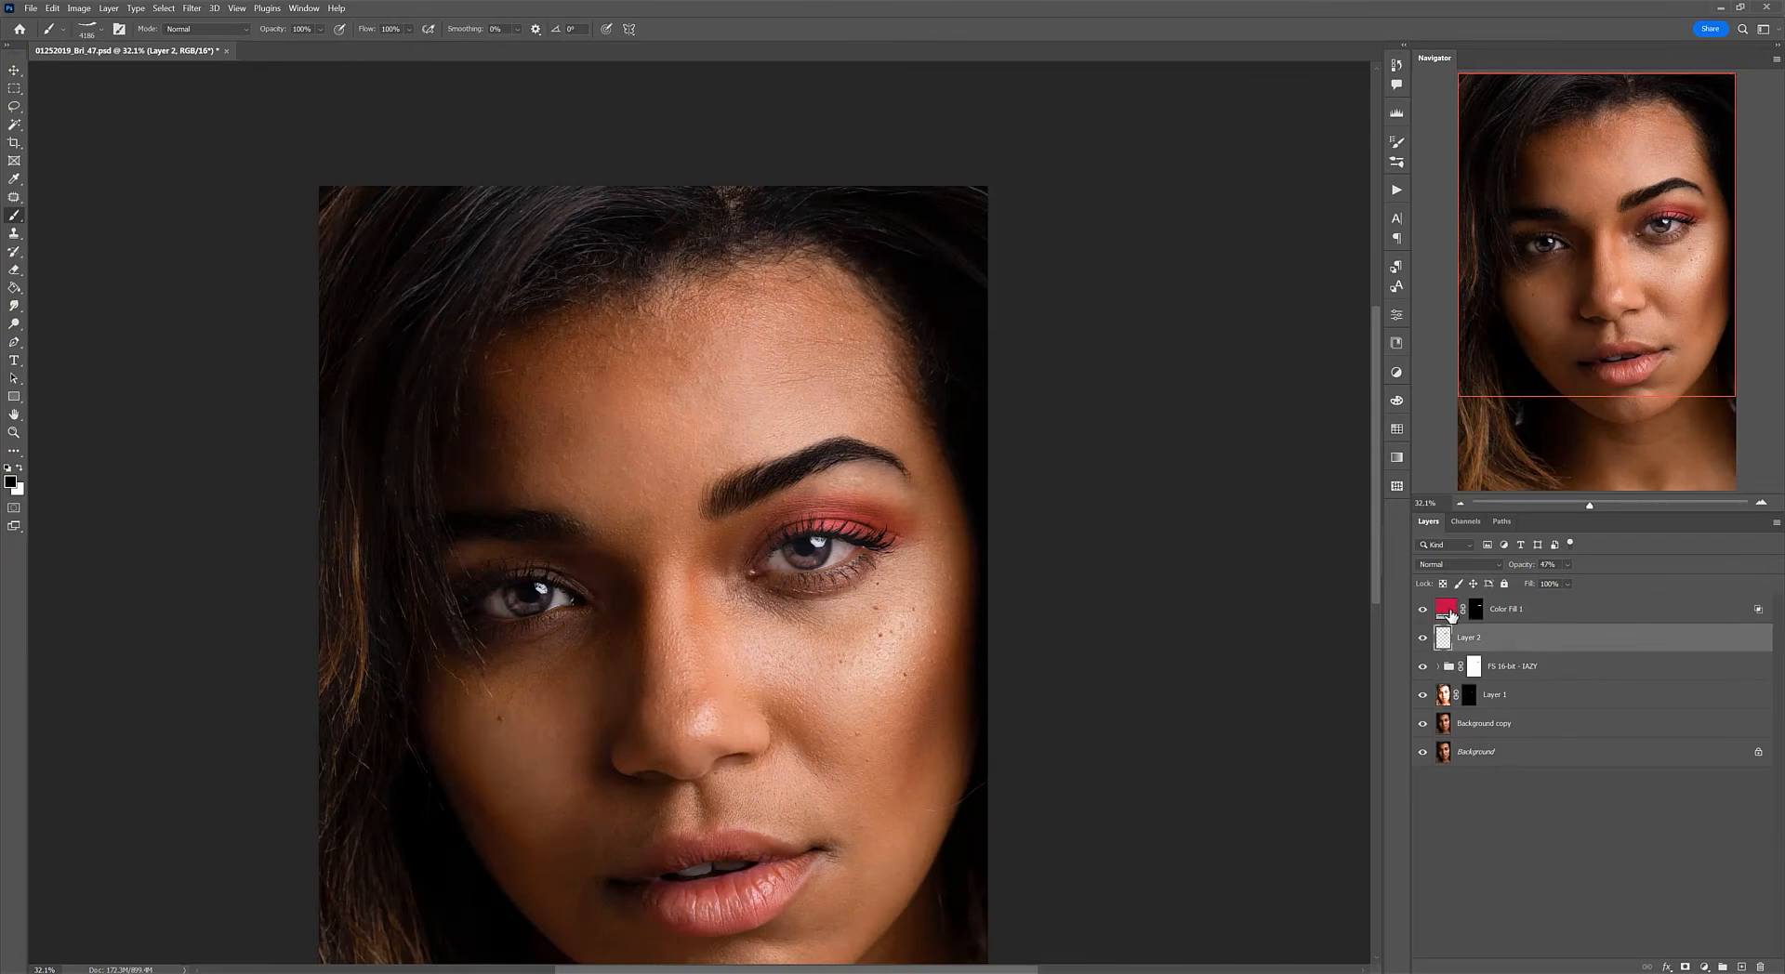
scroll(805, 595, "up", 3)
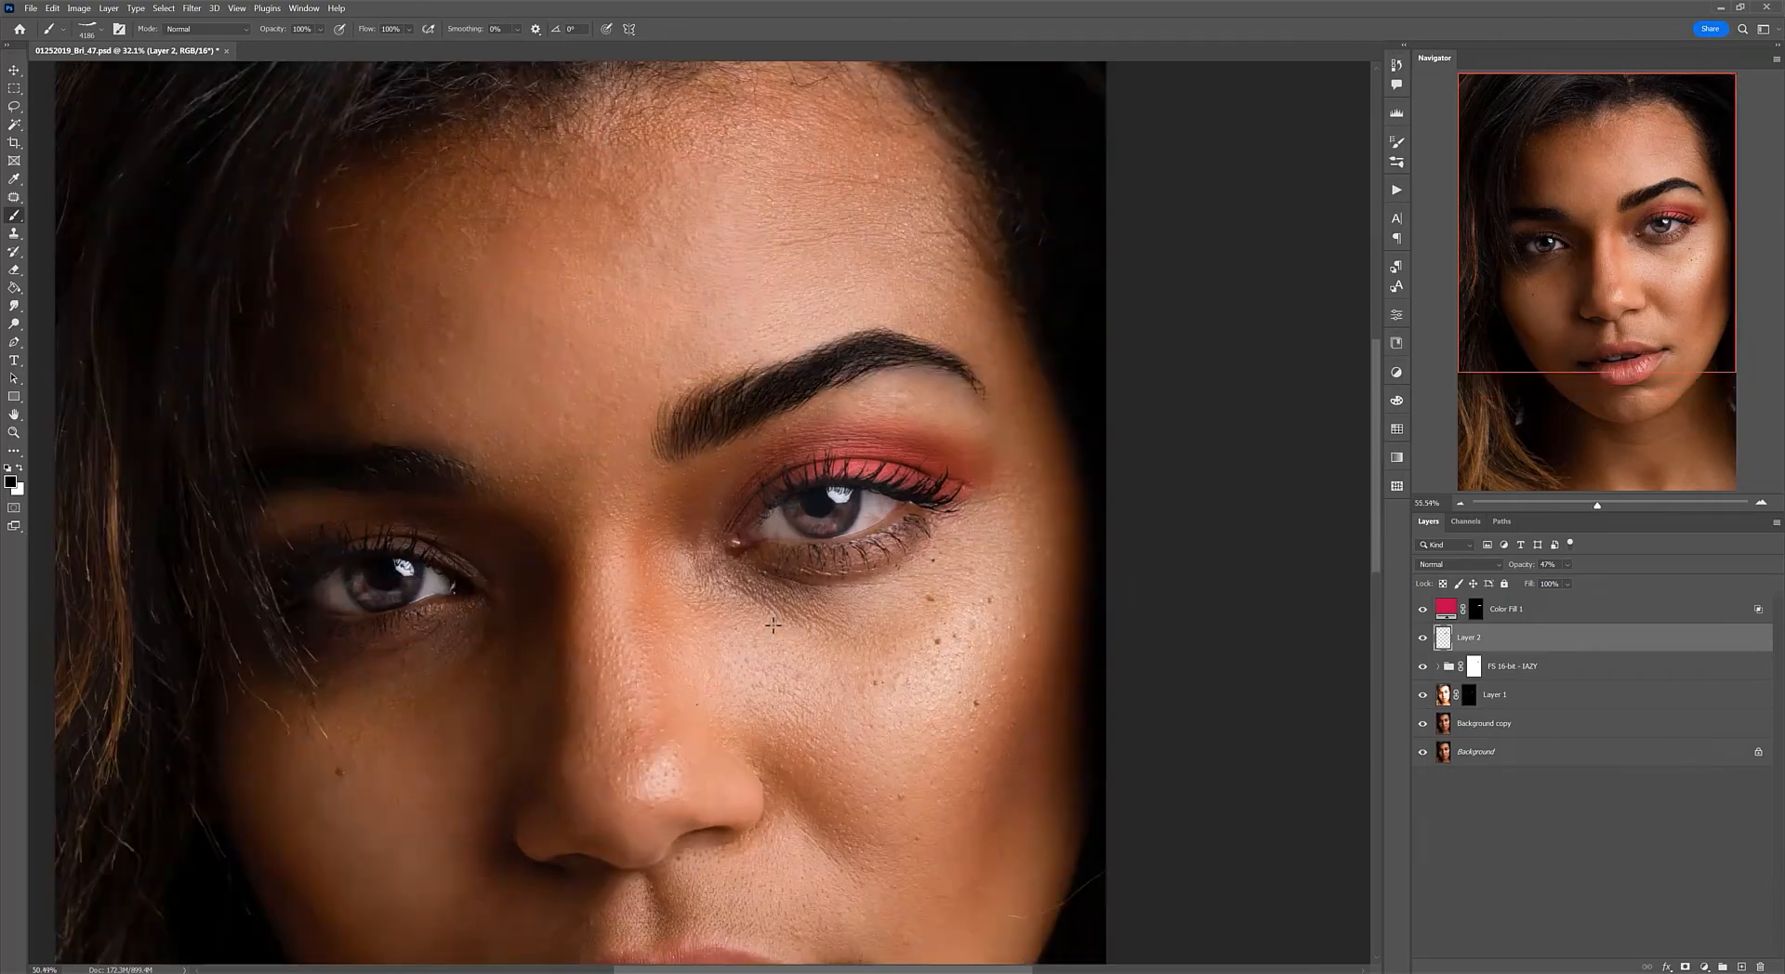
scroll(805, 576, "up", 1)
key("bracketleft")
key("bracketleft")
key("bracketleft")
key("bracketleft")
key("bracketleft")
key("bracketleft")
key("bracketleft")
key("bracketleft")
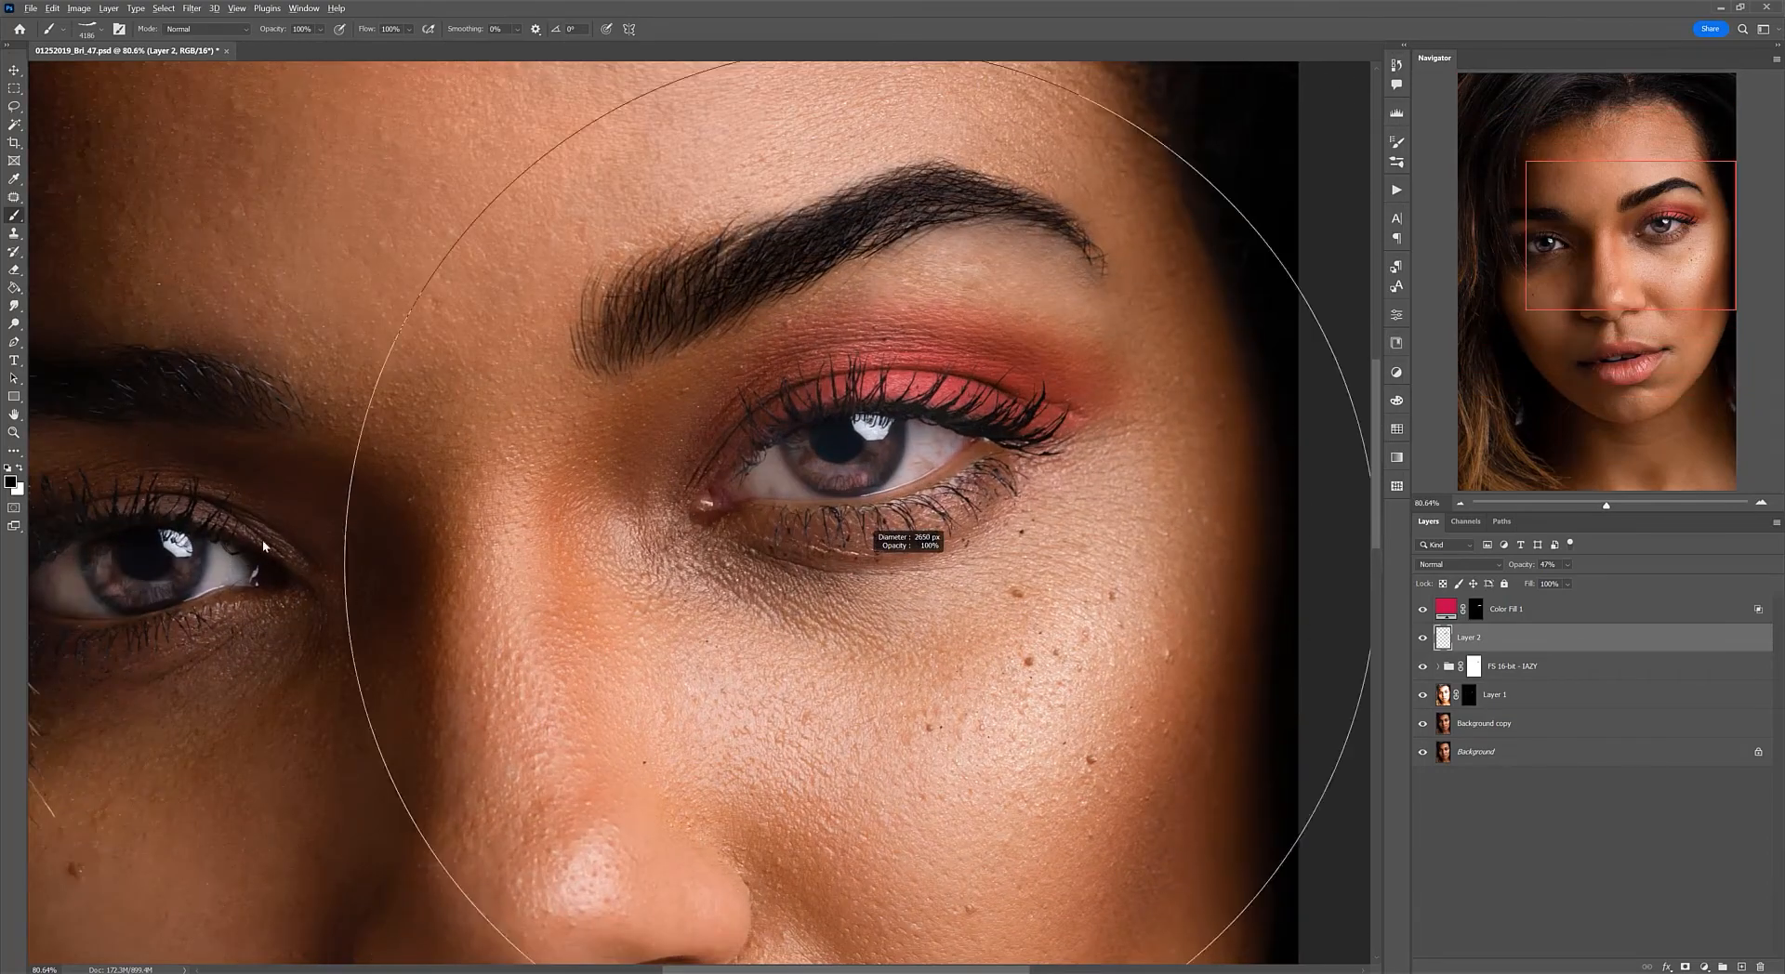
key("bracketleft")
key("bracketleft")
key("bracketleft")
key("bracketleft")
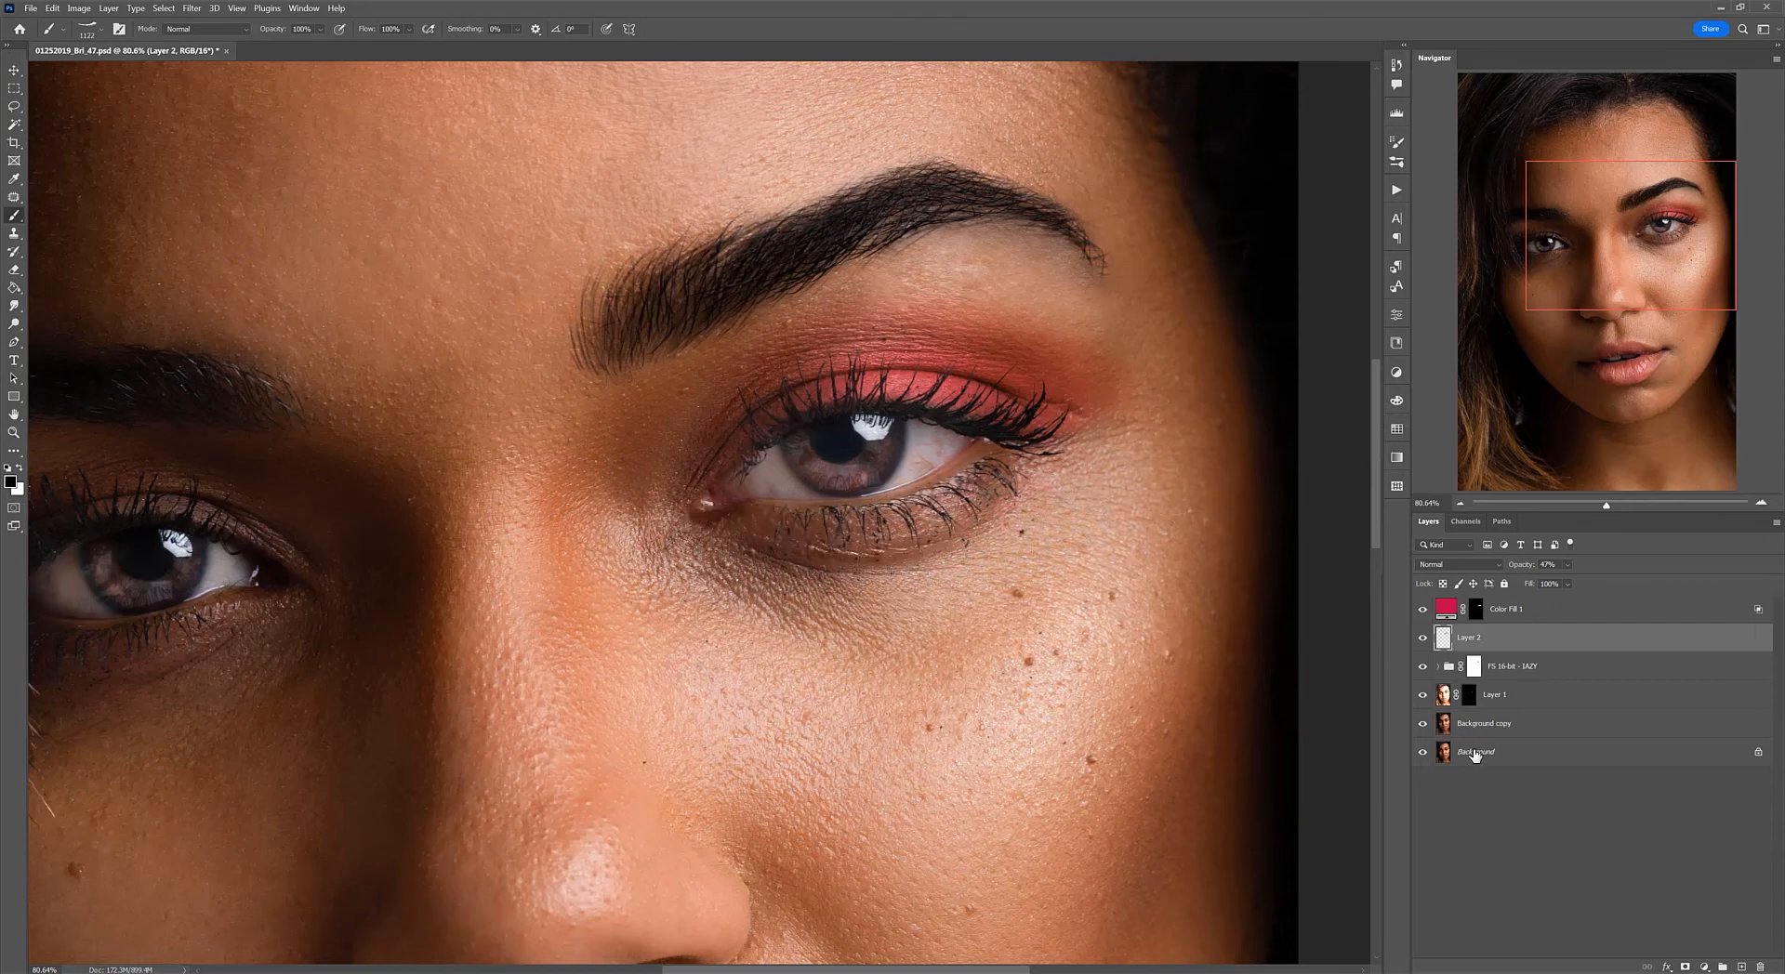
Step: Add a new layer above Layer 2 and stamp black lower lashes under the red-shadowed eye at about 1148 px
left_click(1742, 966)
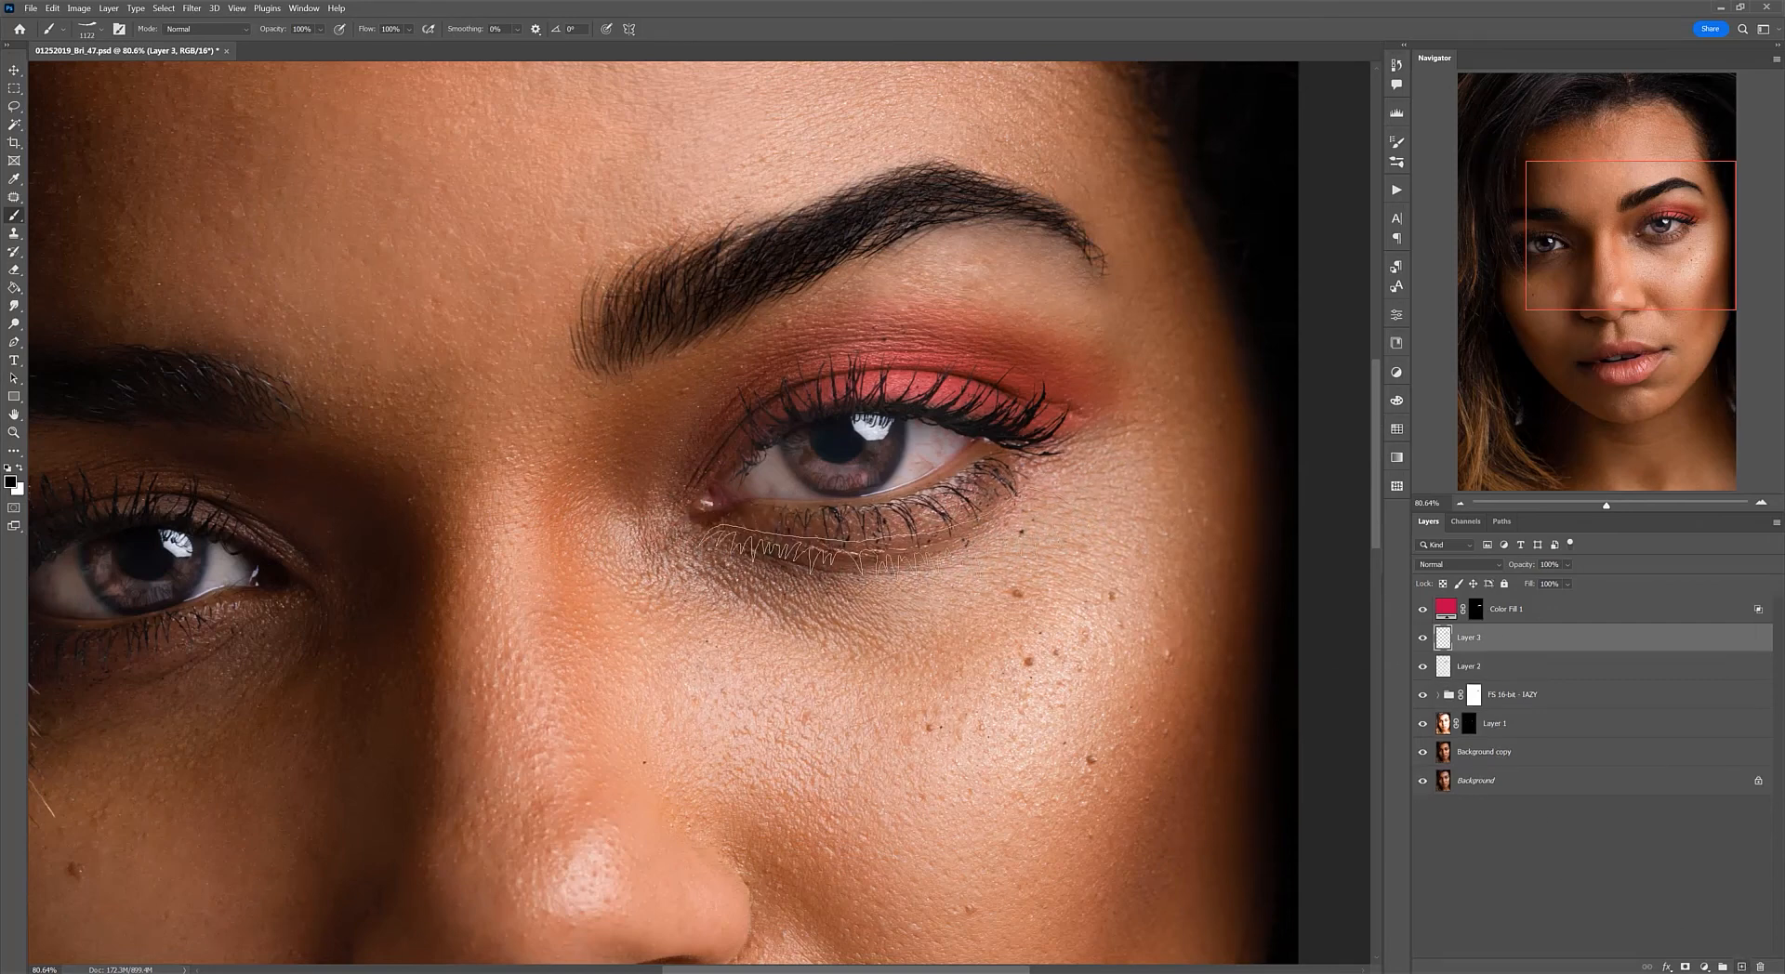
key("bracketright")
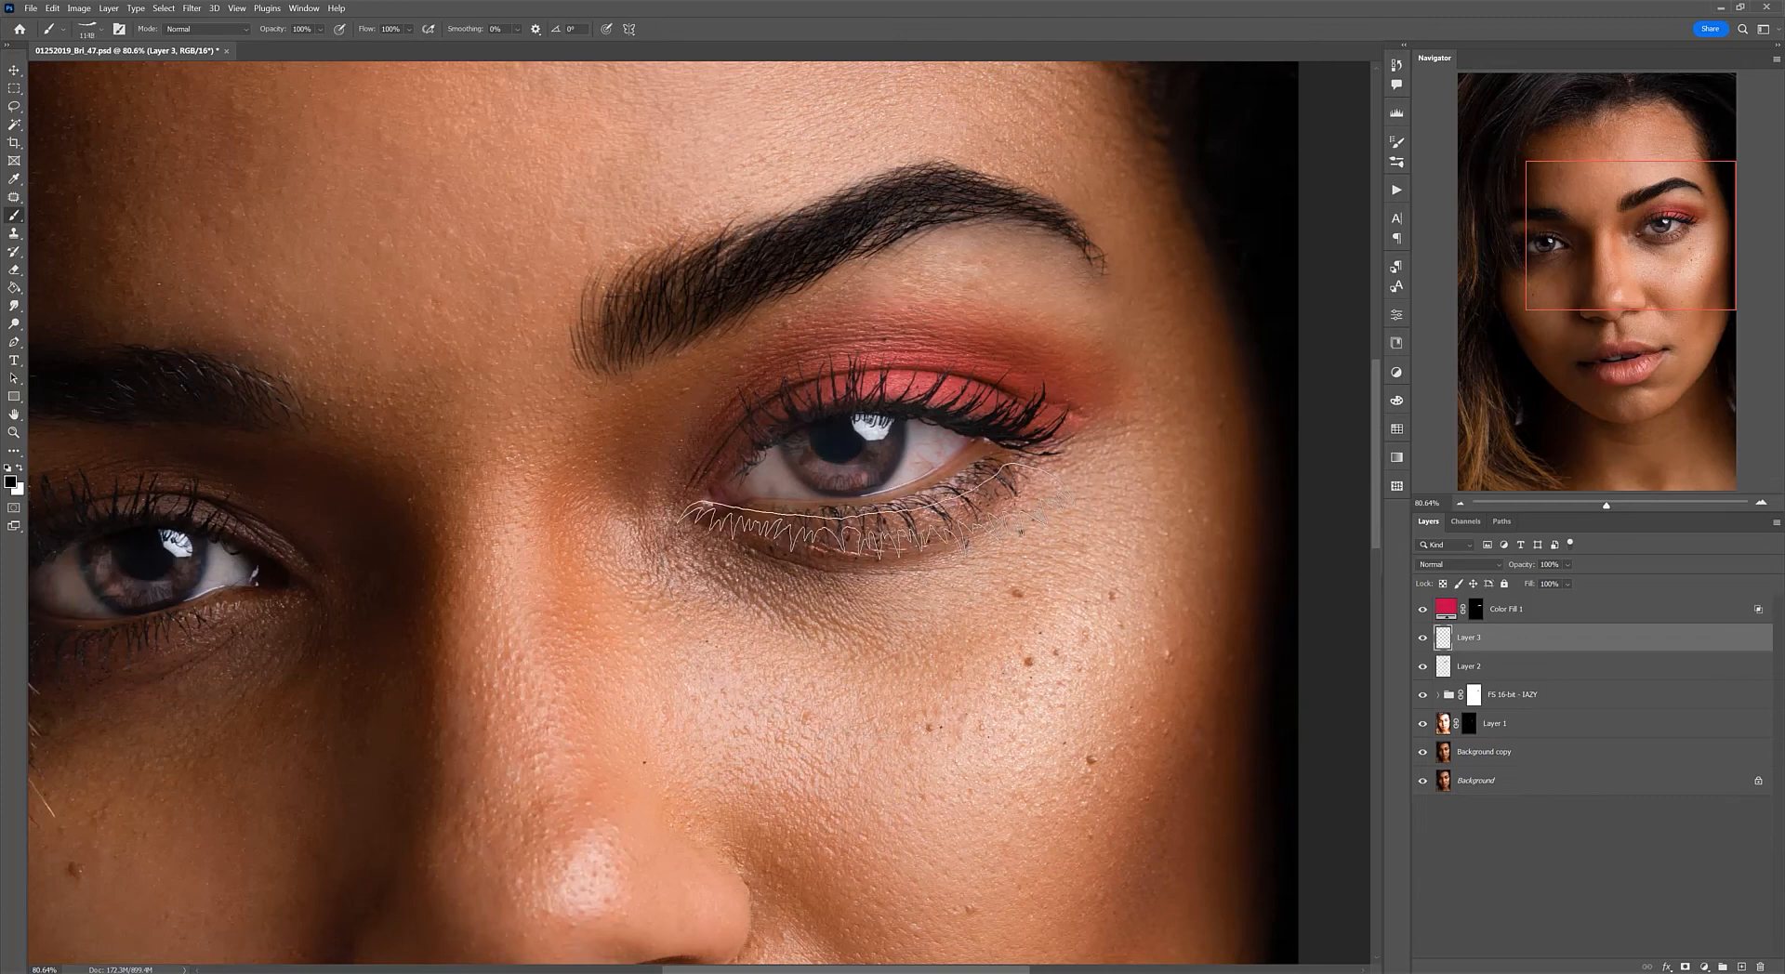
left_click(879, 513)
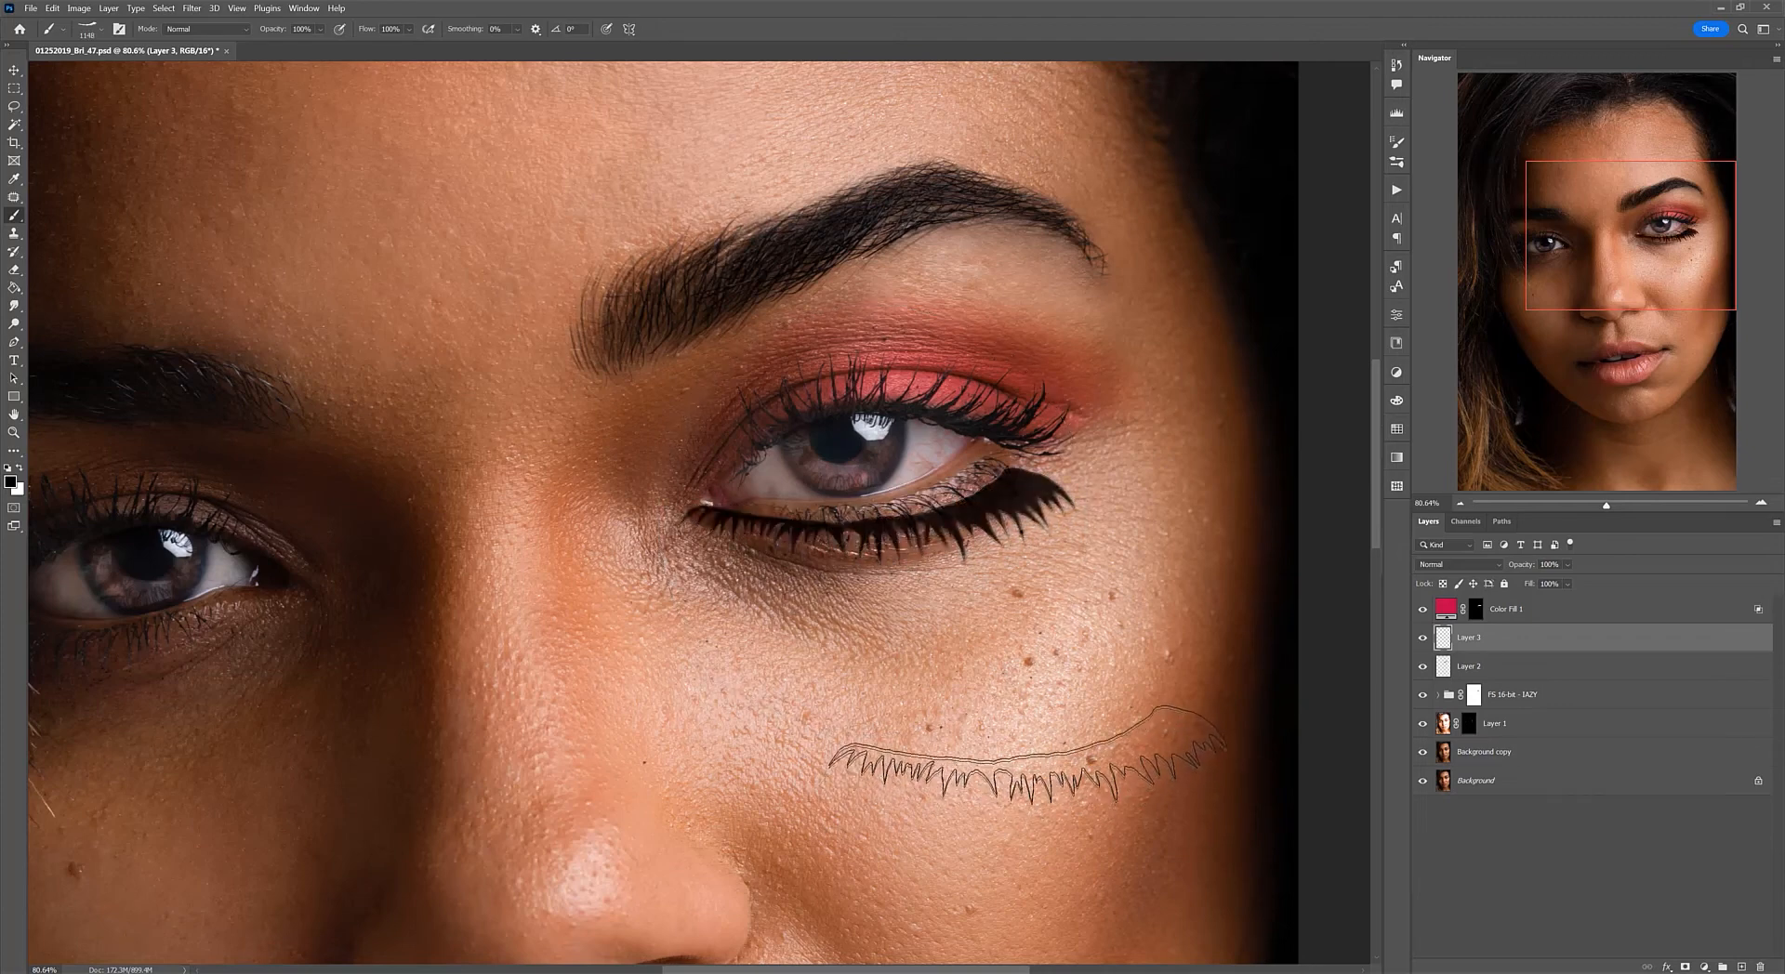
Step: Rotate the lower lashes to about -6.2°, scale them to about 82% and fit them along the lower lid
key("ctrl+t")
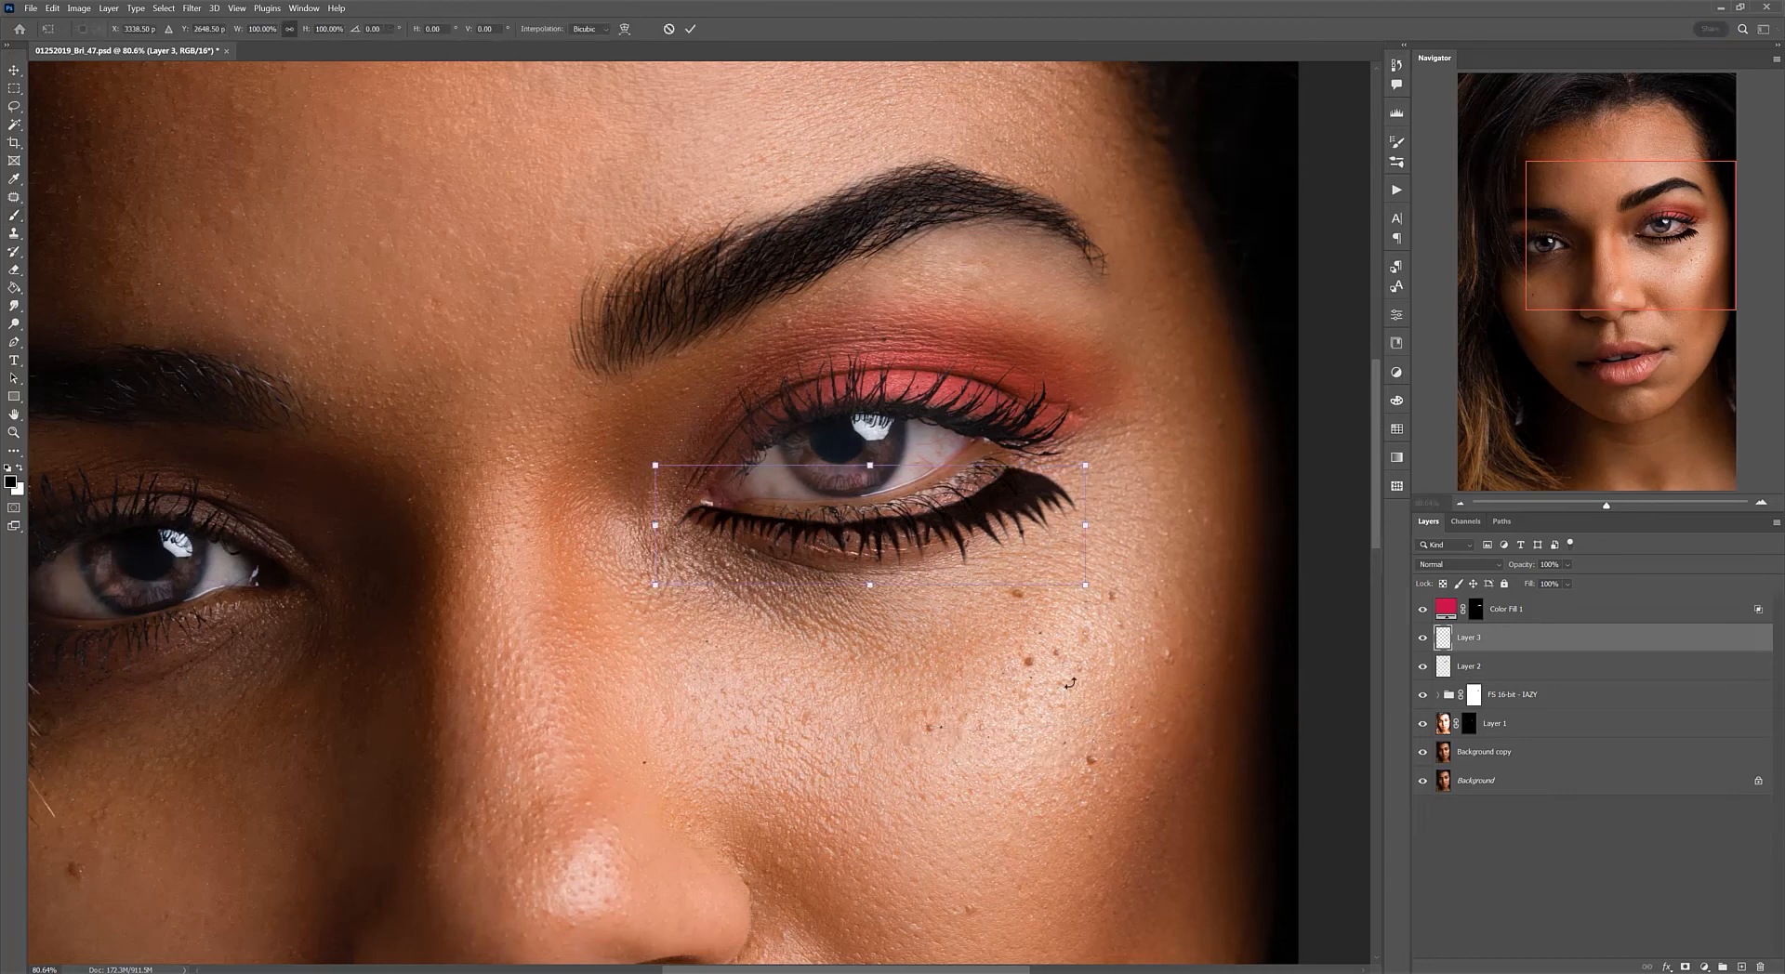
left_click_drag(1125, 612, 1132, 595)
left_click_drag(950, 519, 953, 508)
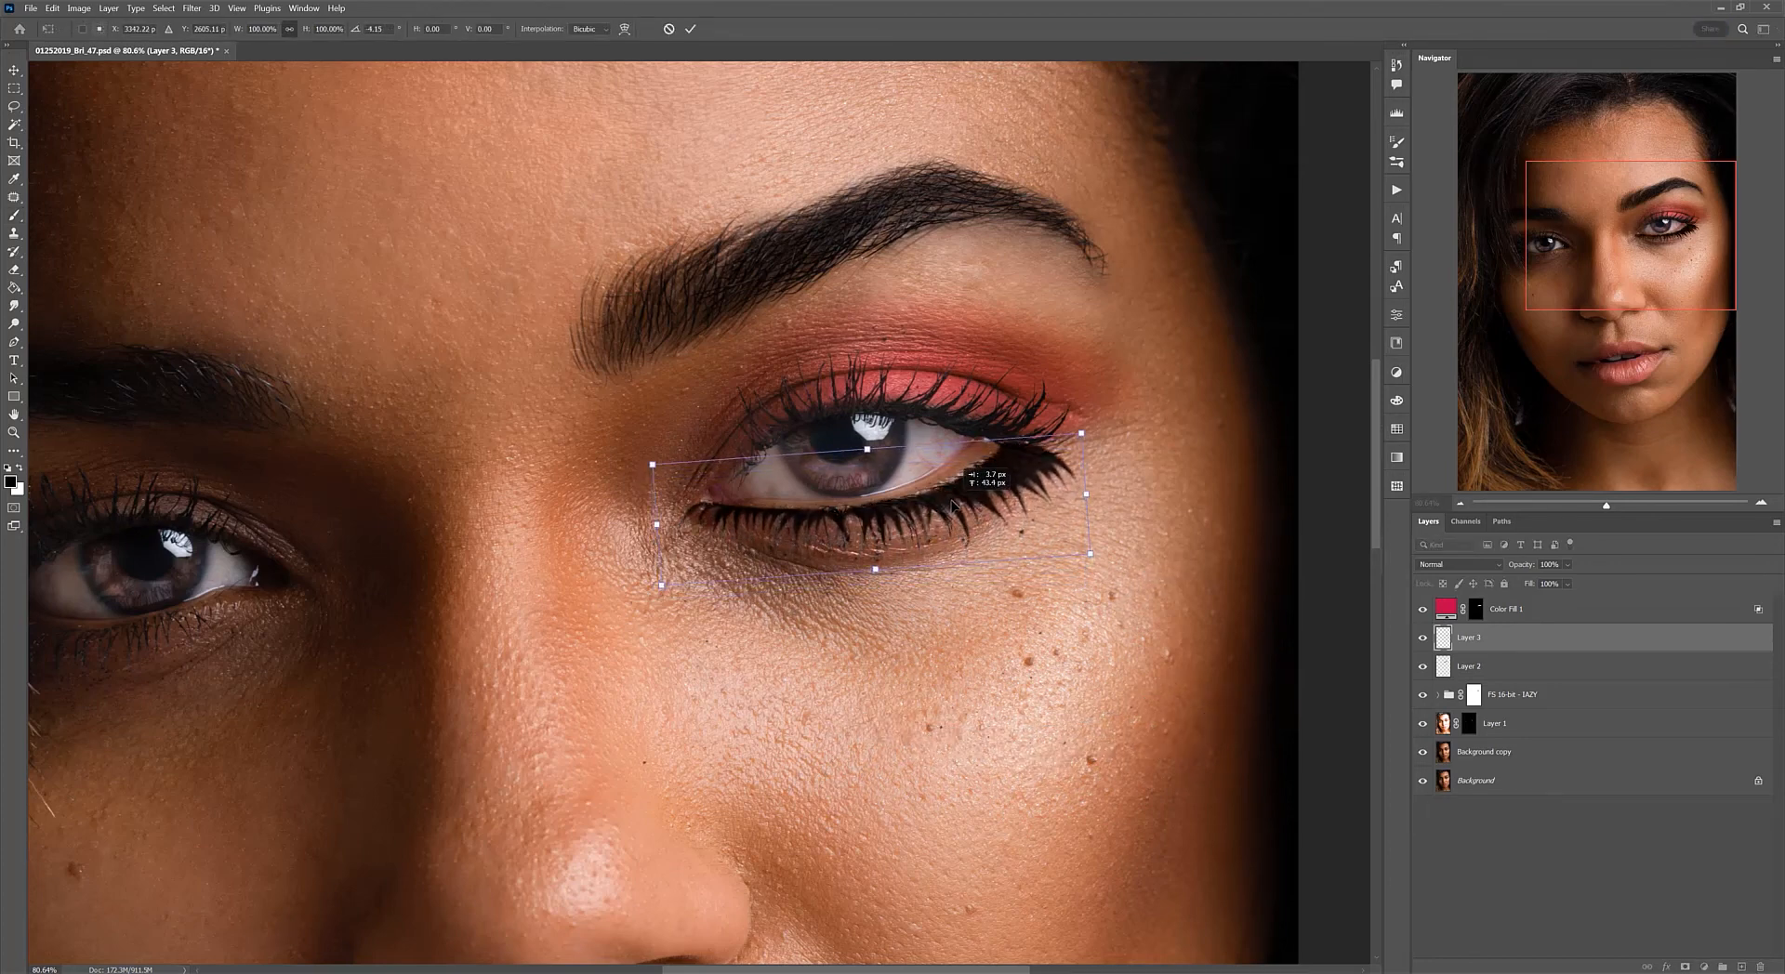
left_click_drag(657, 584, 739, 574)
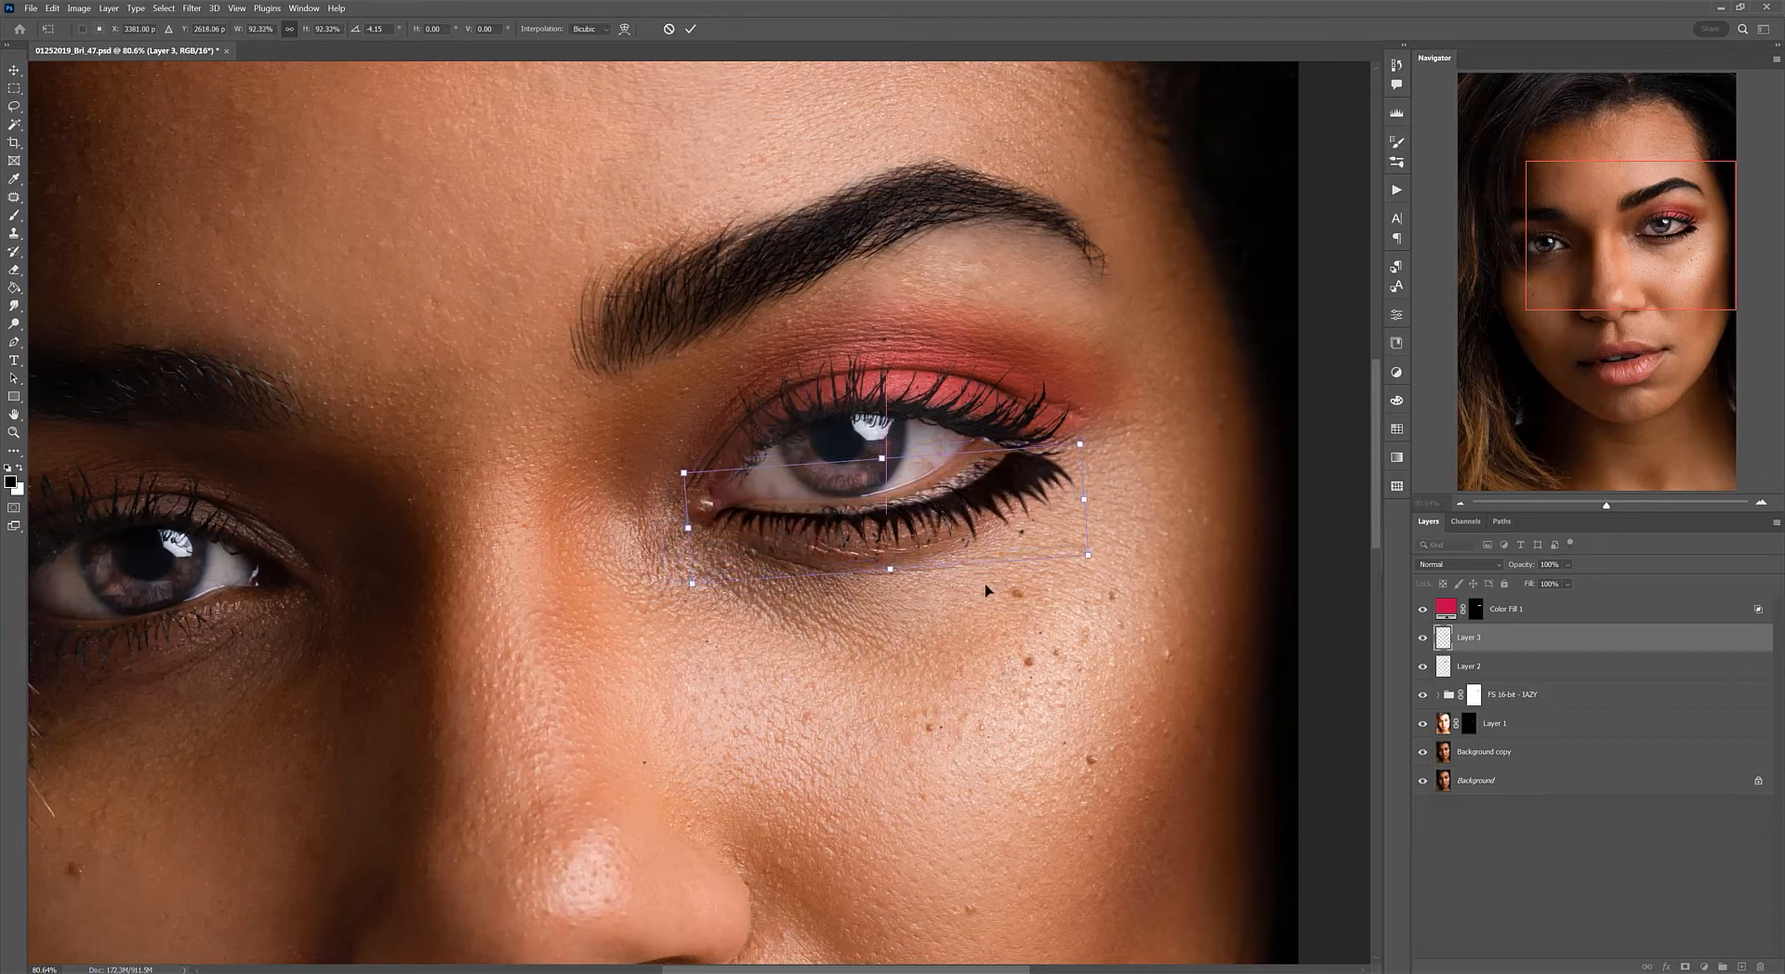
left_click_drag(1105, 574, 1011, 546)
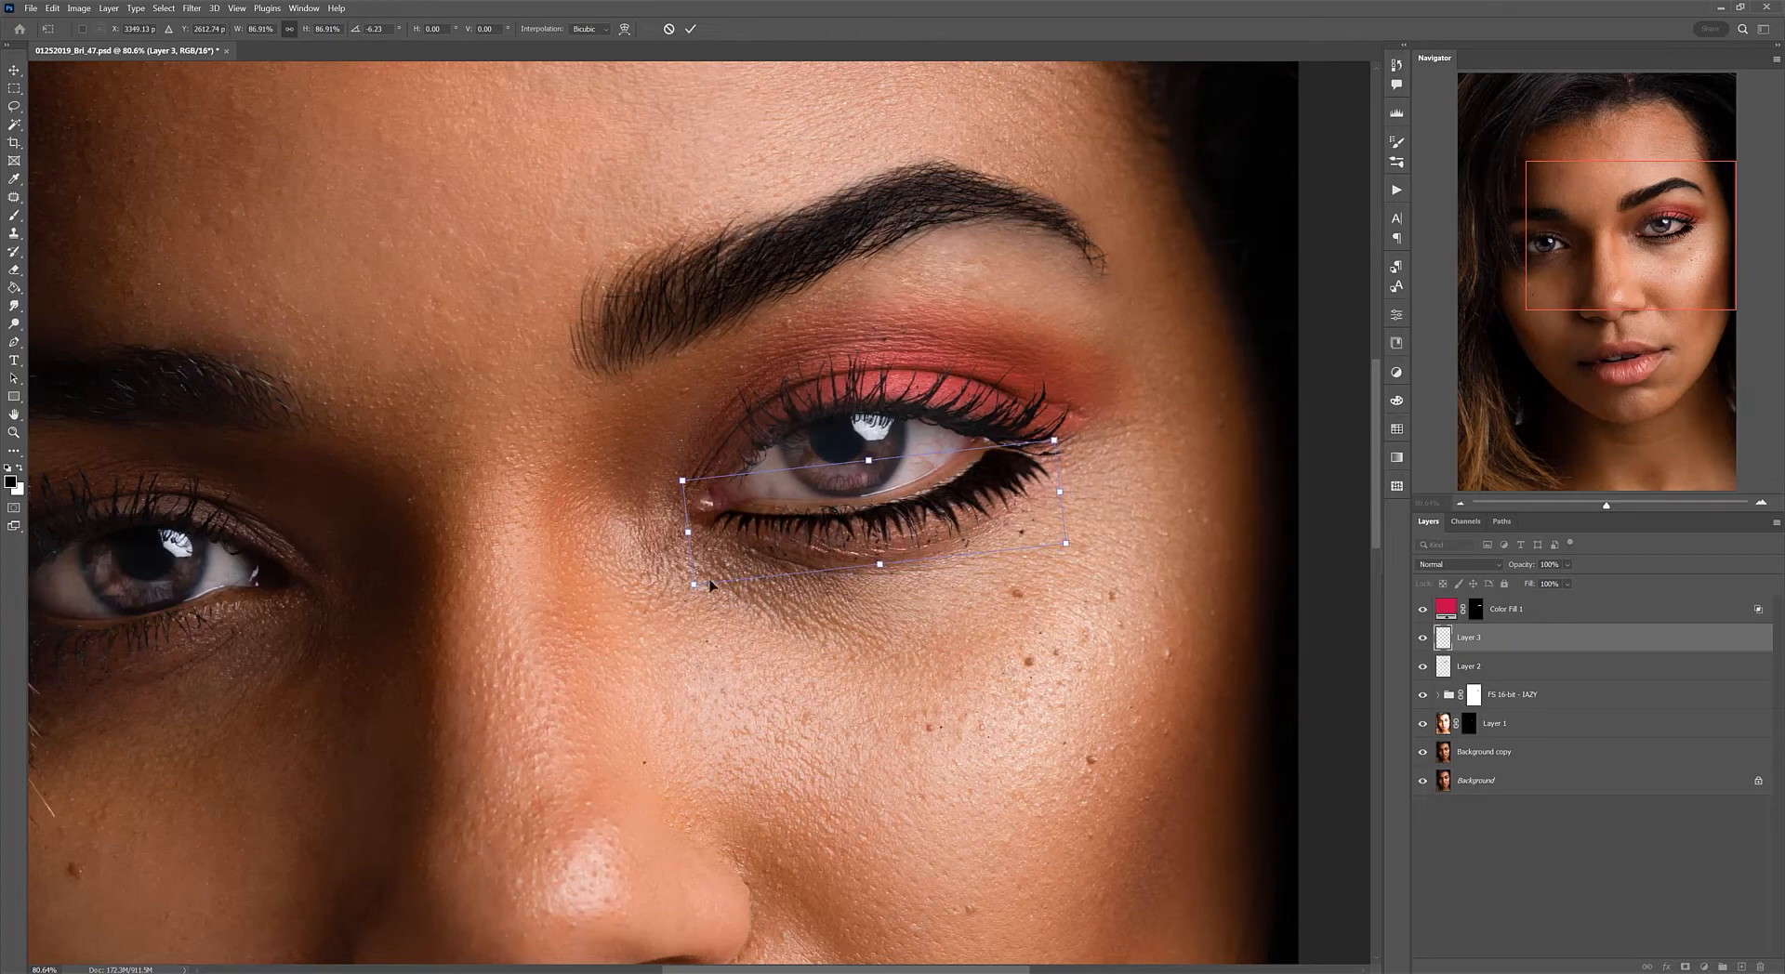
left_click_drag(693, 583, 714, 576)
left_click_drag(905, 542, 900, 537)
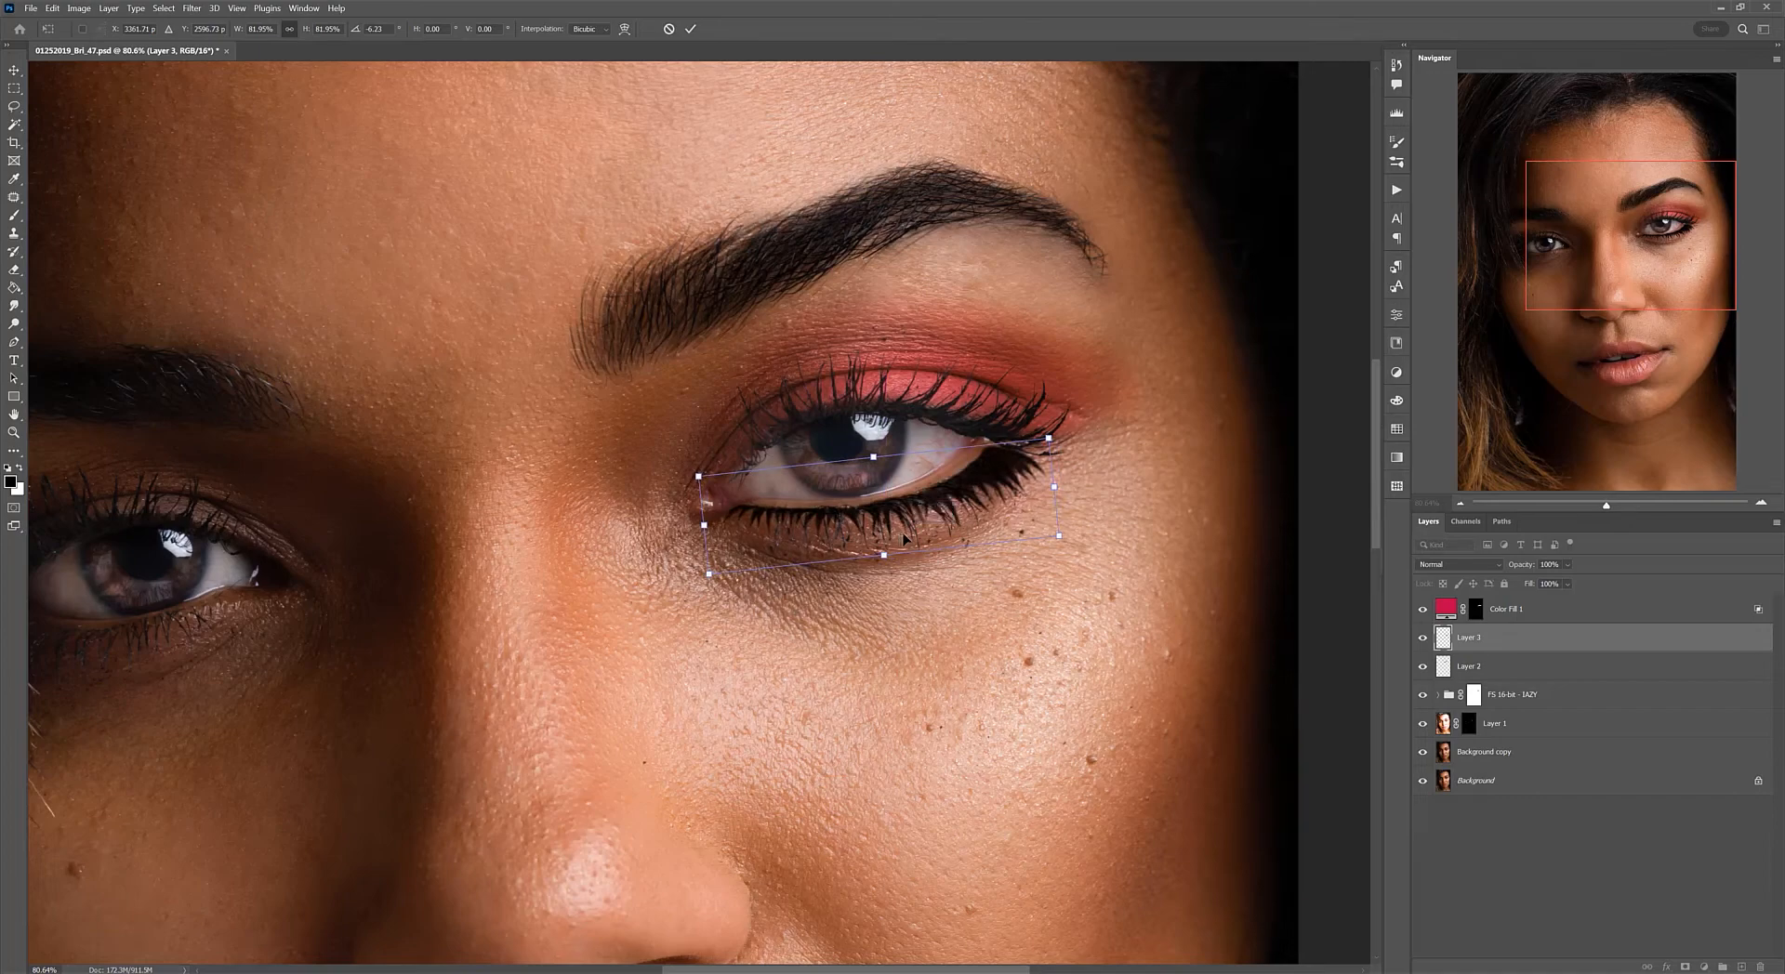
key("Return")
key("b")
Step: Lower the opacity of the lower-lash layer to 84%
scroll(1161, 558, "down", 5)
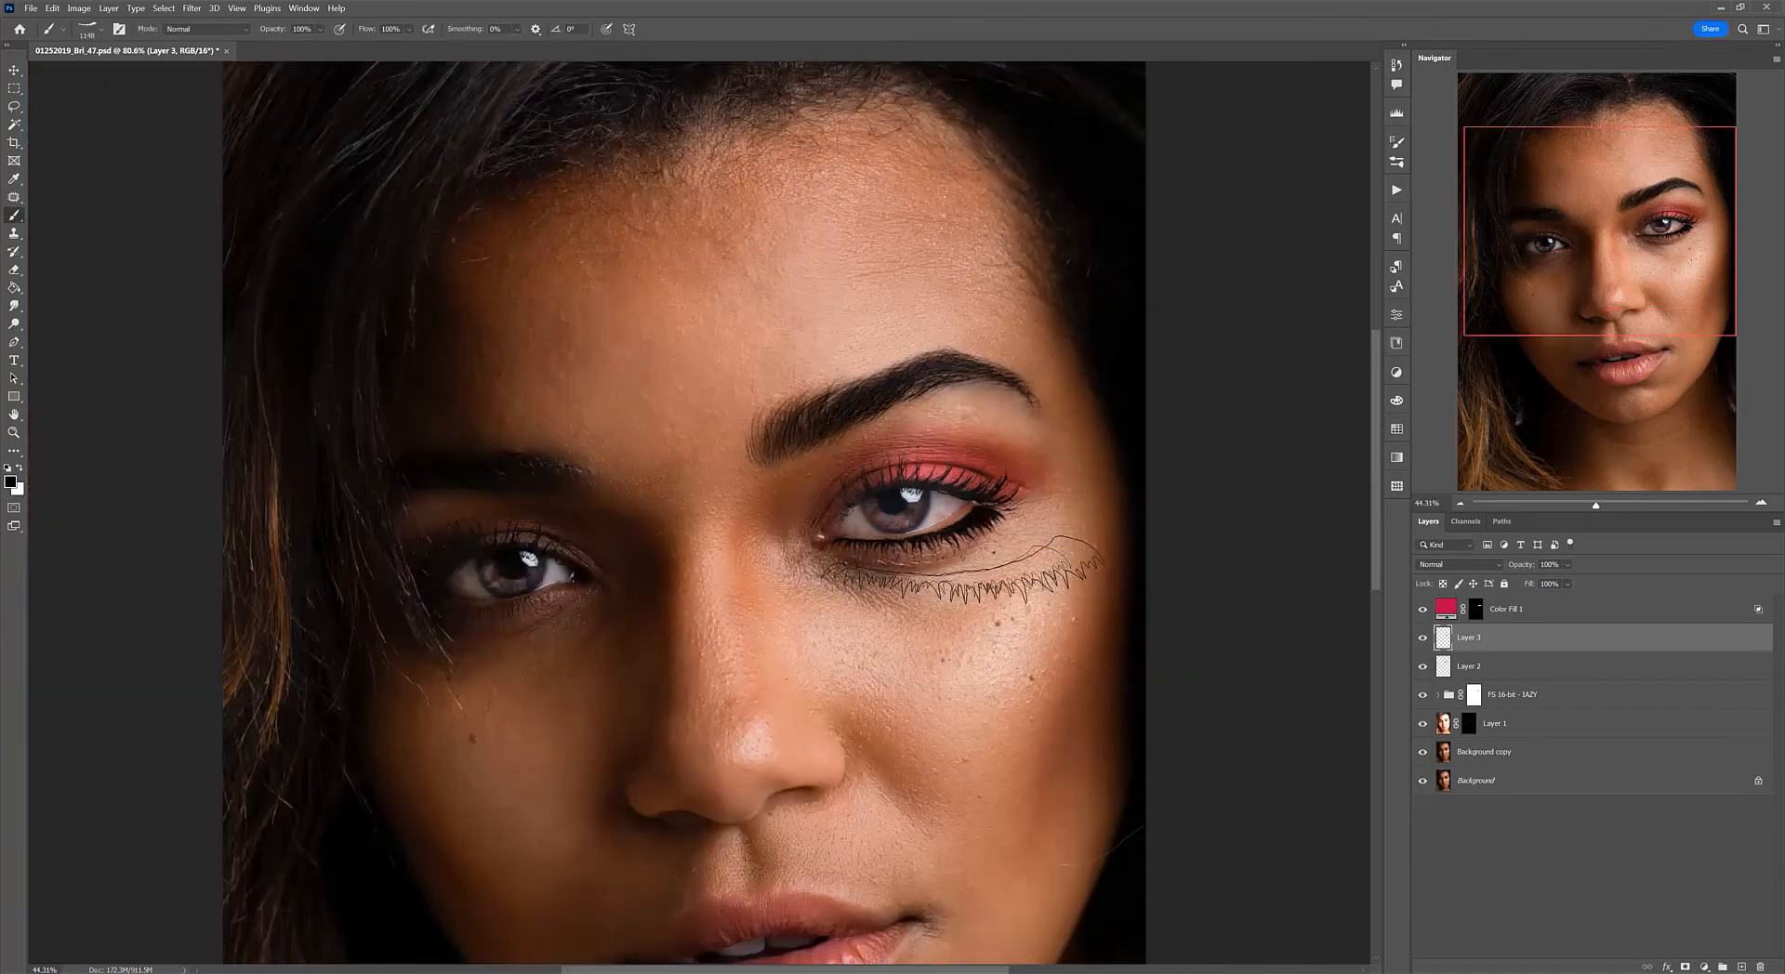
scroll(956, 576, "up", 5)
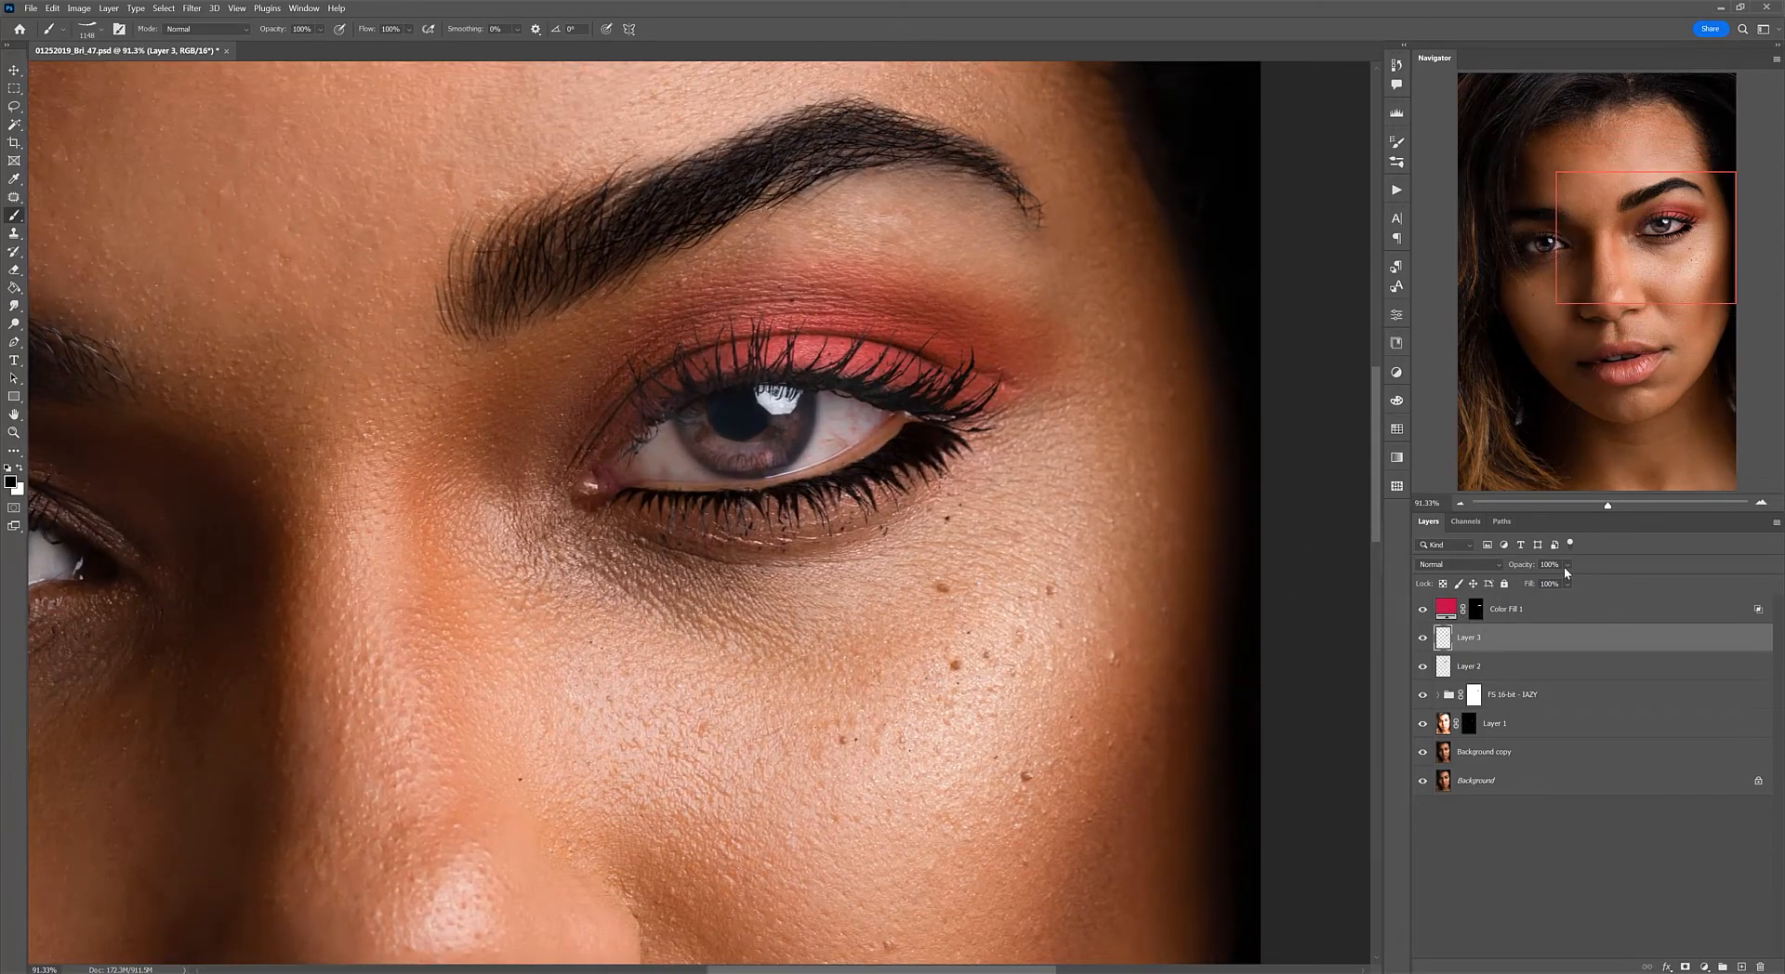
left_click_drag(1566, 565, 1584, 585)
scroll(1035, 549, "down", 5)
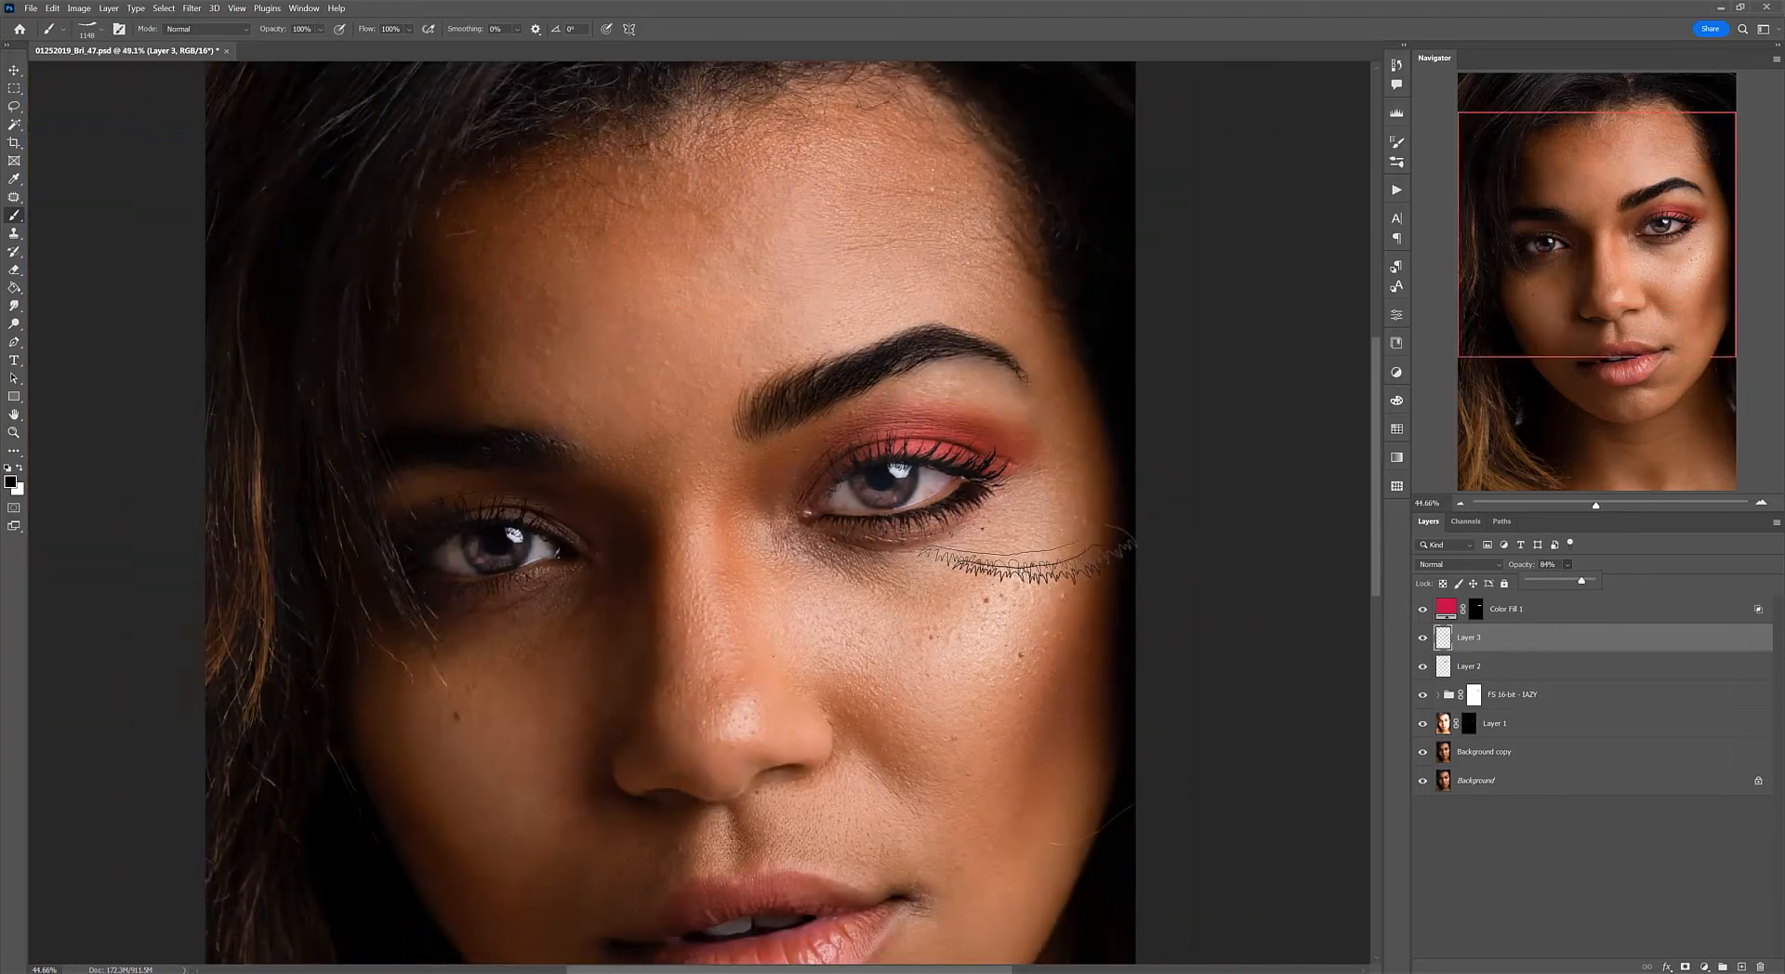
scroll(1032, 558, "down", 5)
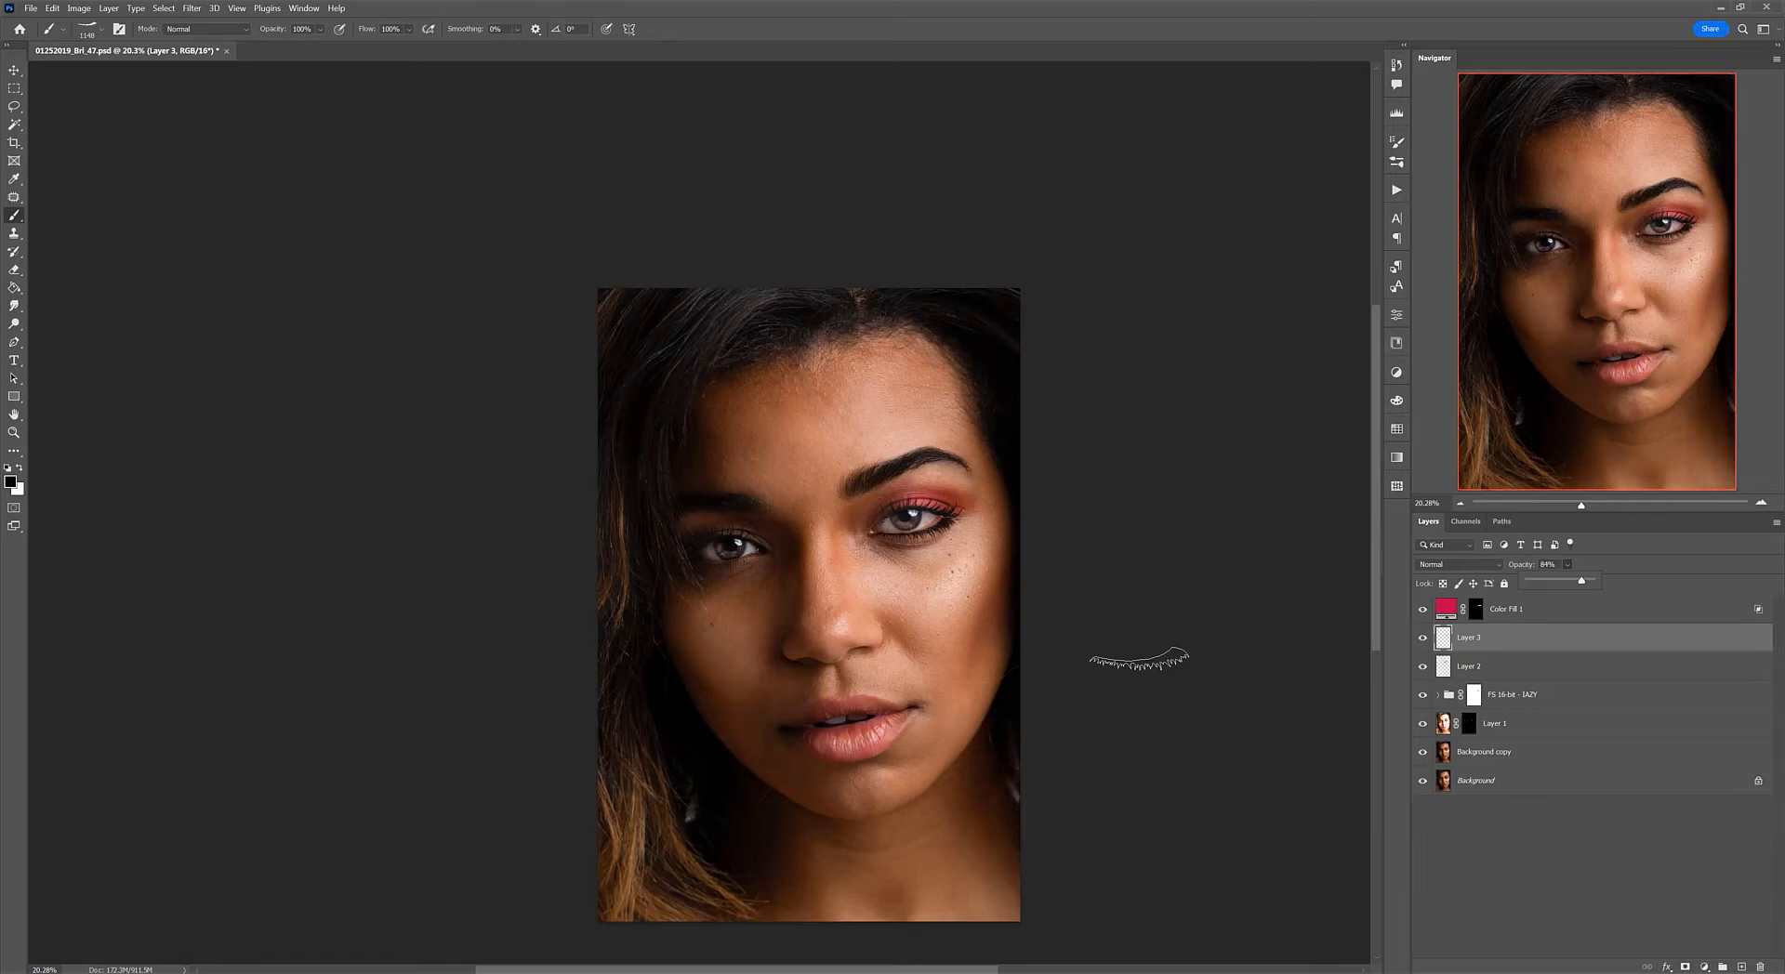
Step: Switch the Brush tool to the IAZY - EyeLiner 6 brush from the Eyeliner set
left_click(98, 31)
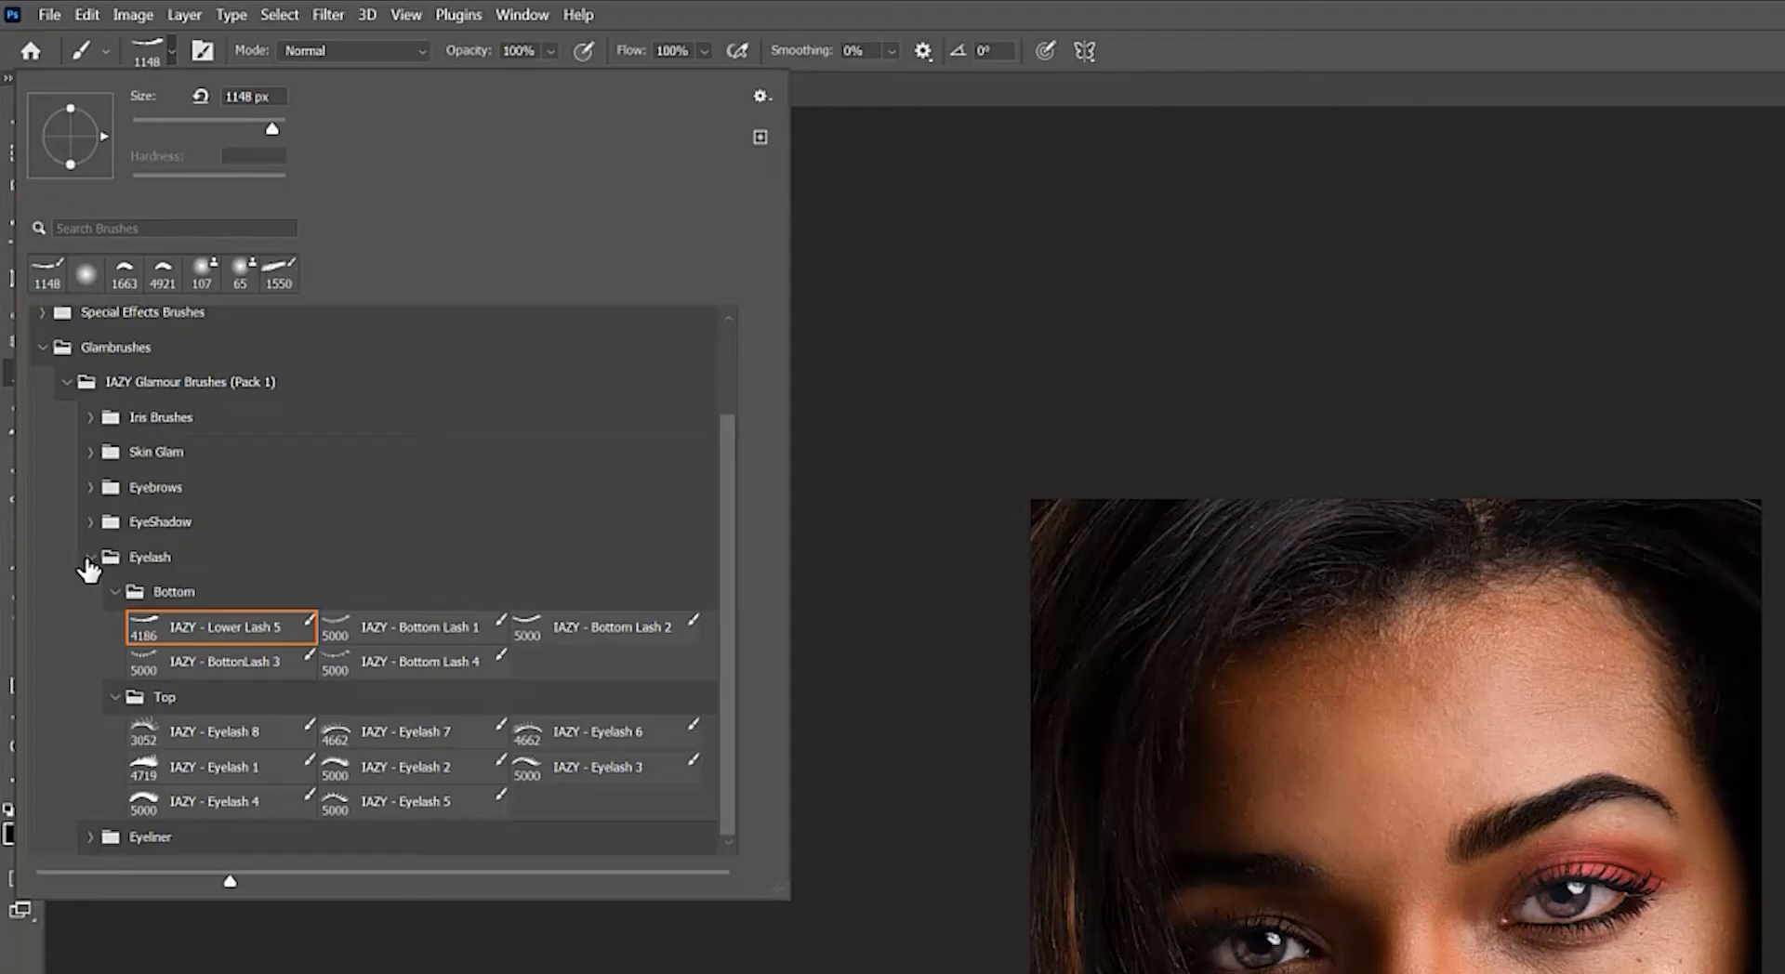
left_click(56, 322)
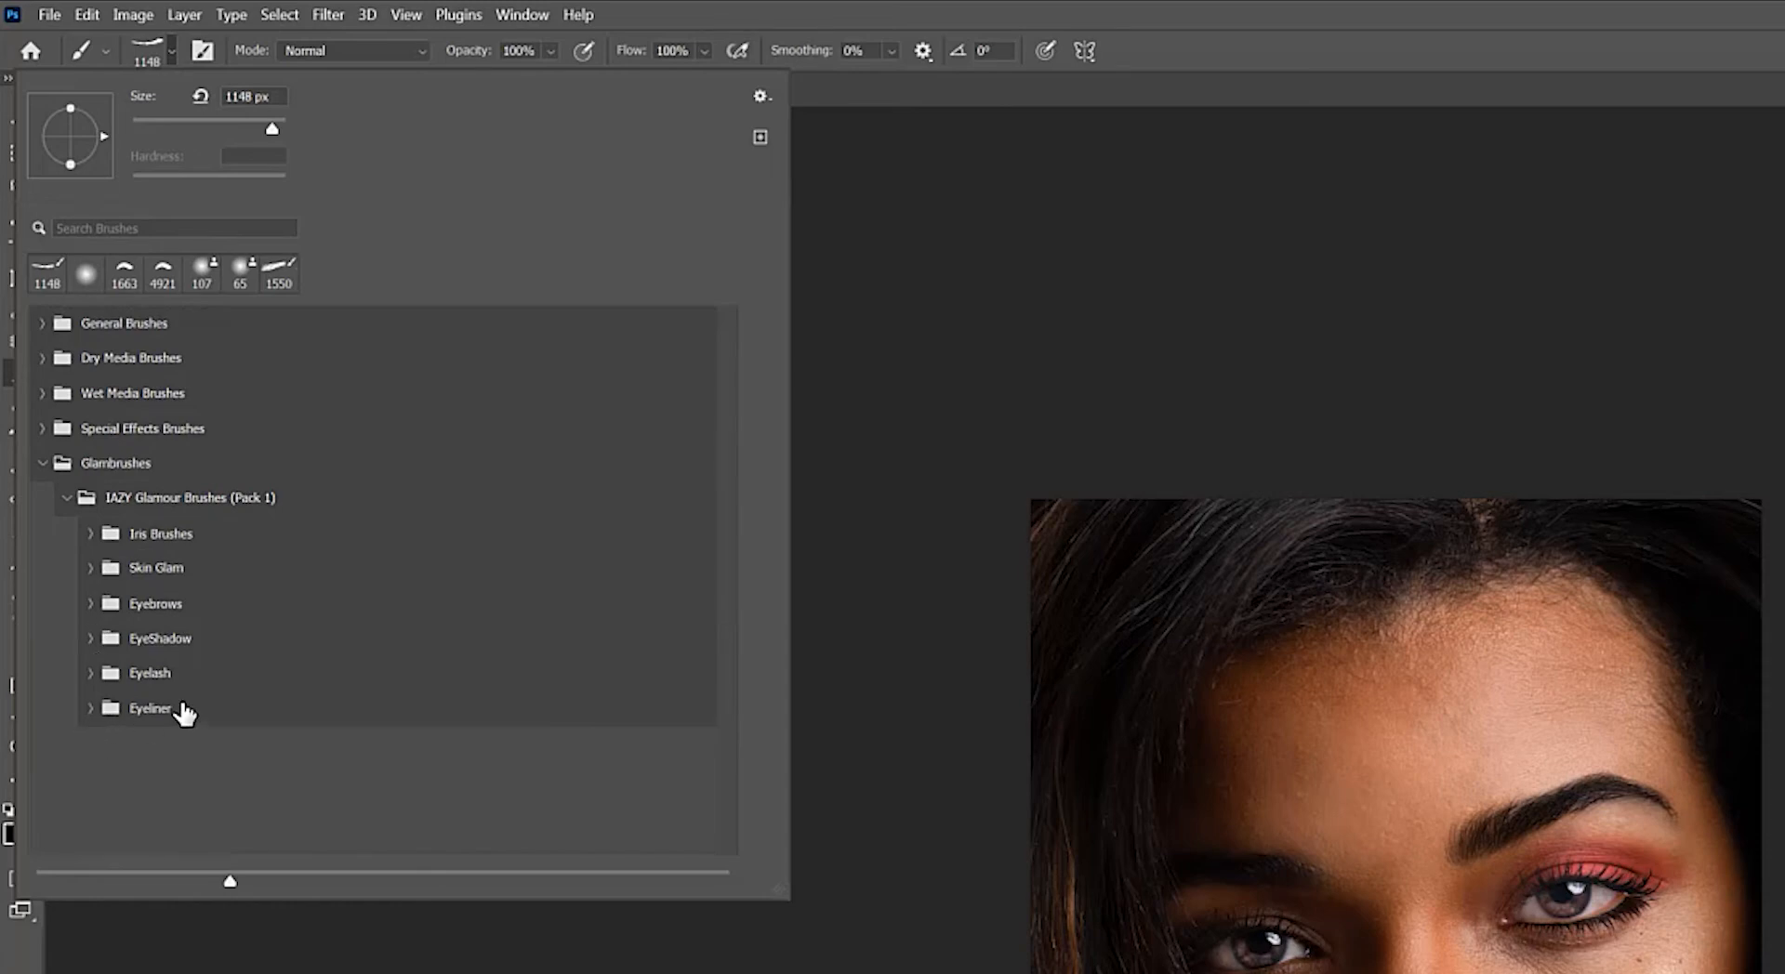
left_click(91, 709)
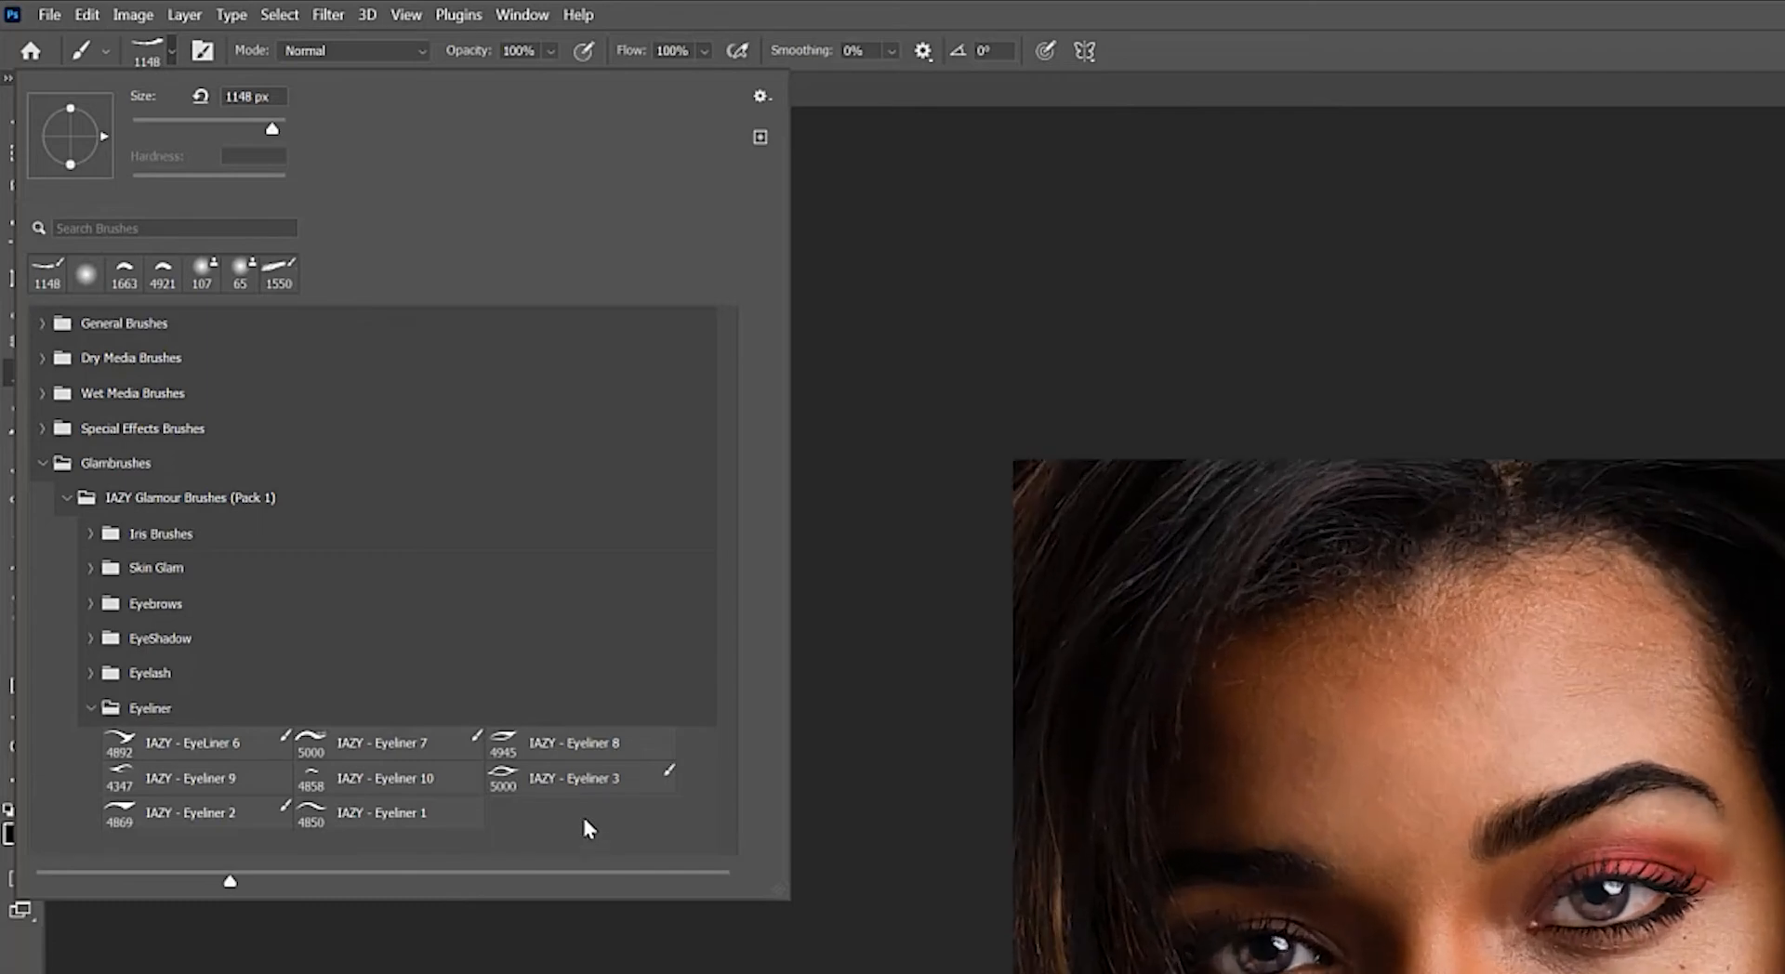
left_click(197, 742)
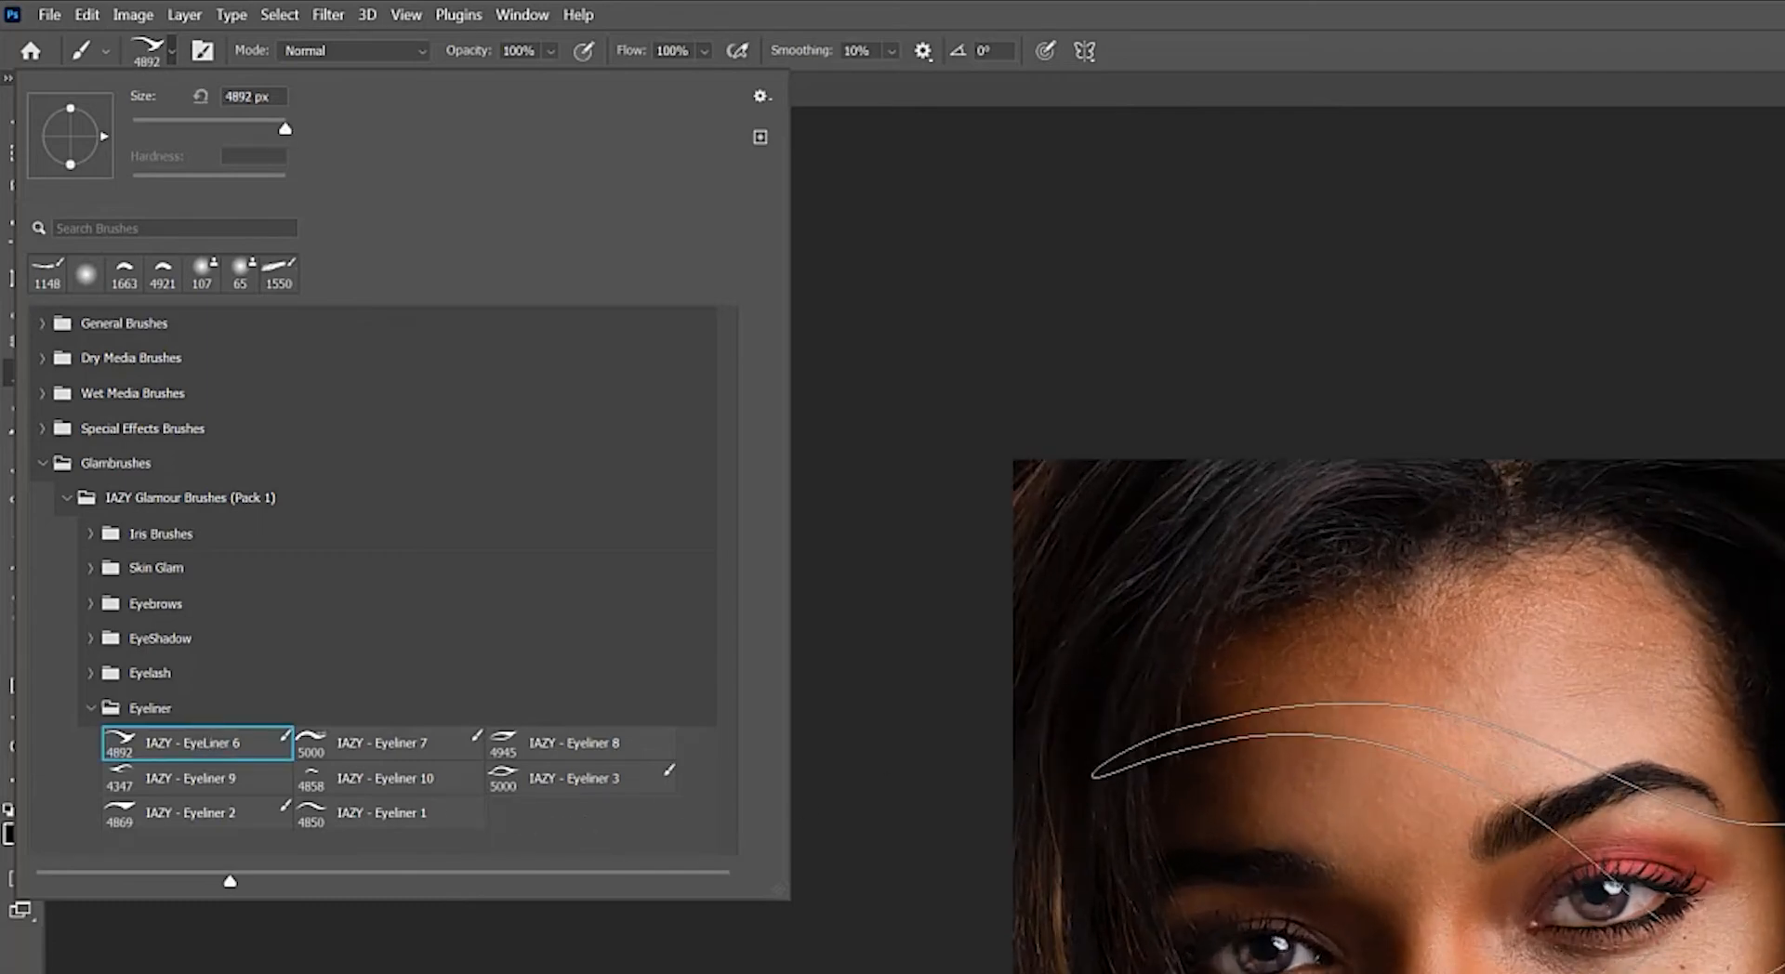
scroll(1612, 888, "up", 5)
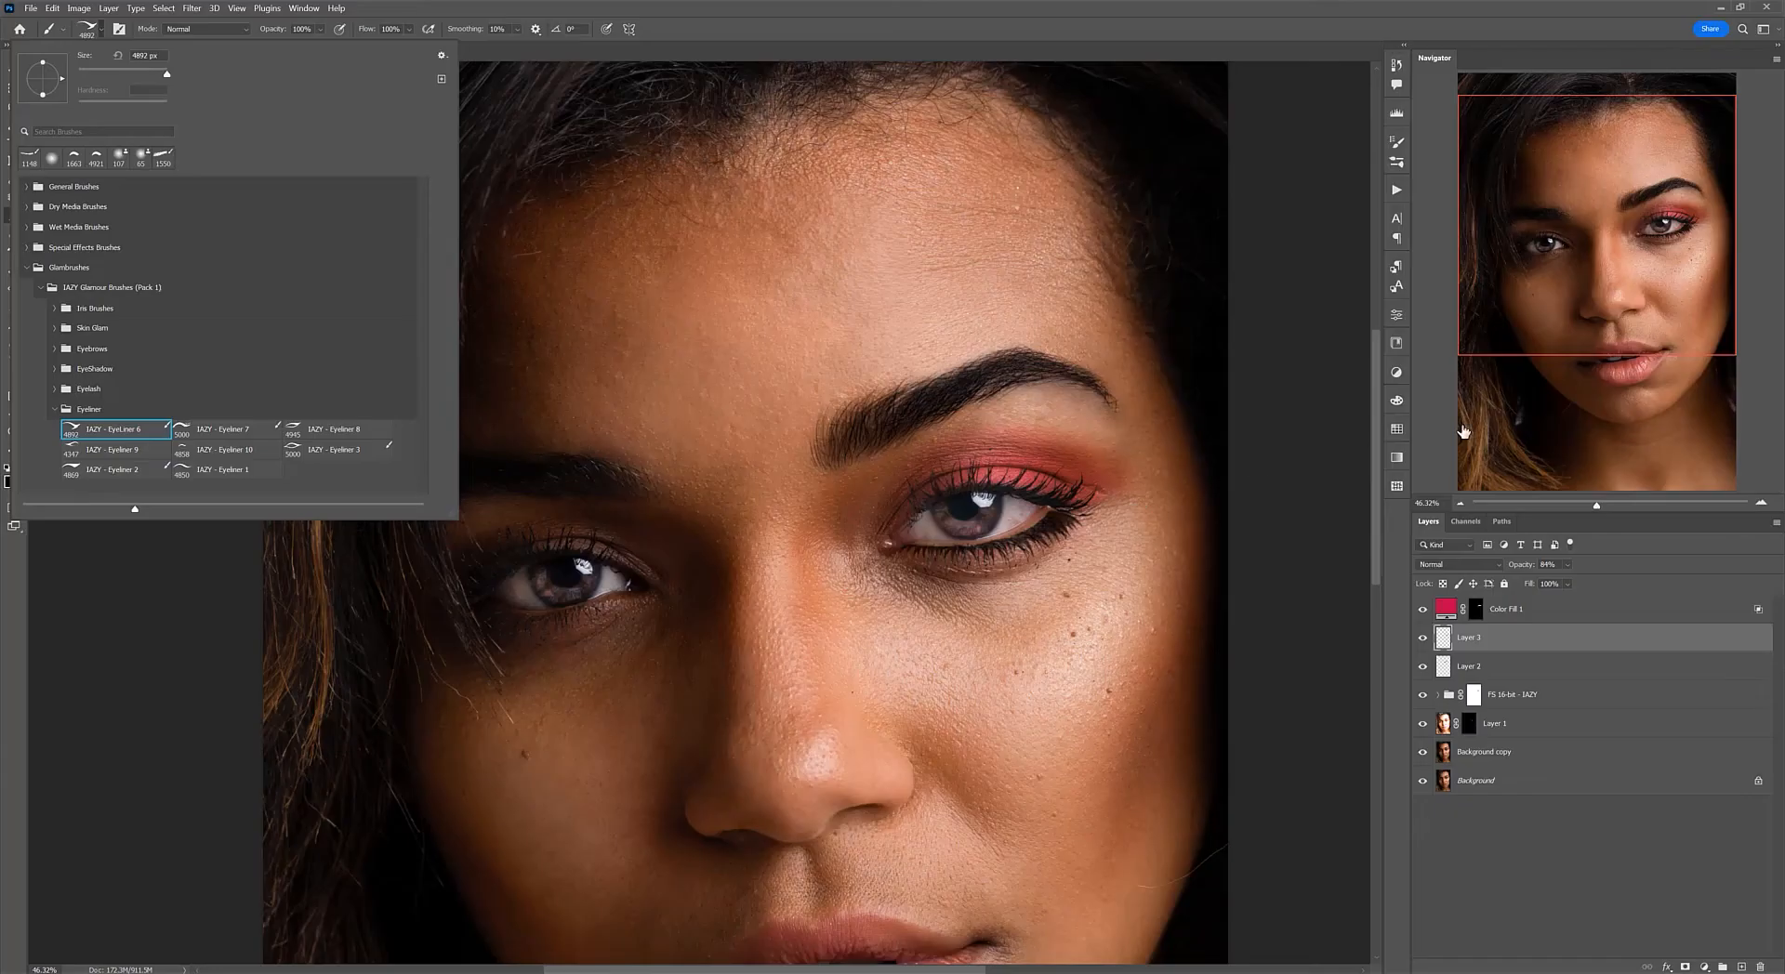
key("Escape")
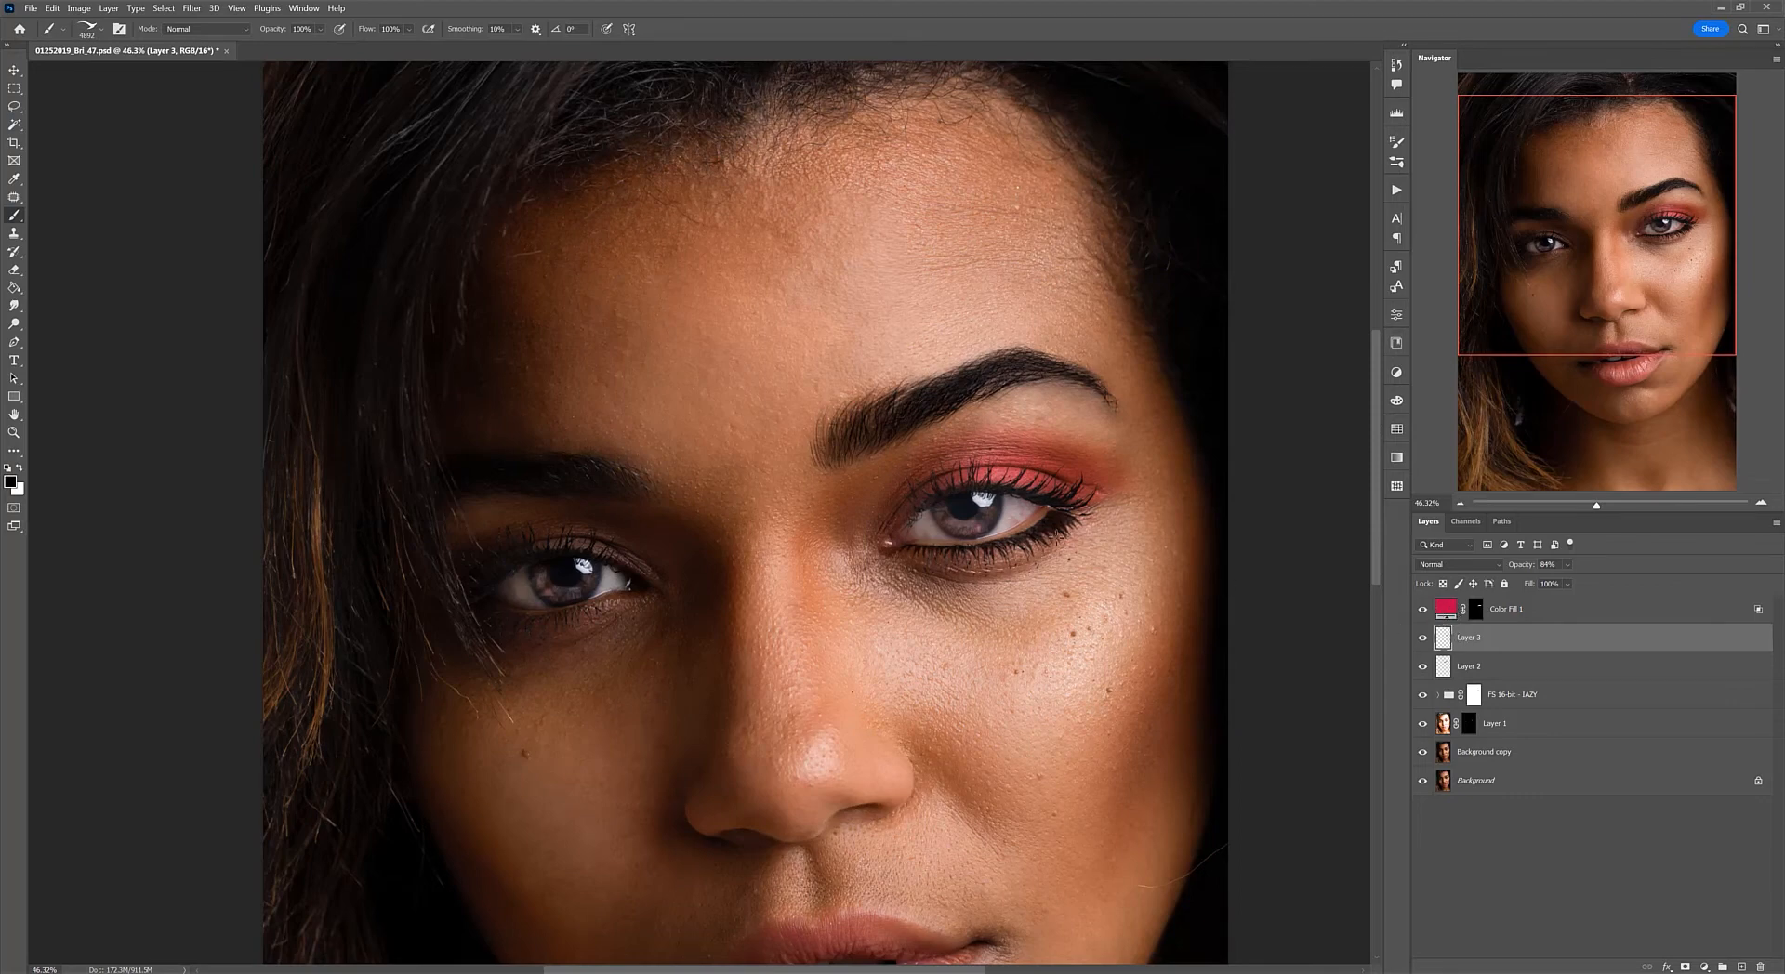
Step: Reduce the eyeliner brush to about 1500 px and stamp a black winged liner over the eye on a new layer above Layer 3
left_click_drag(1063, 481, 976, 481)
scroll(1022, 481, "up", 5)
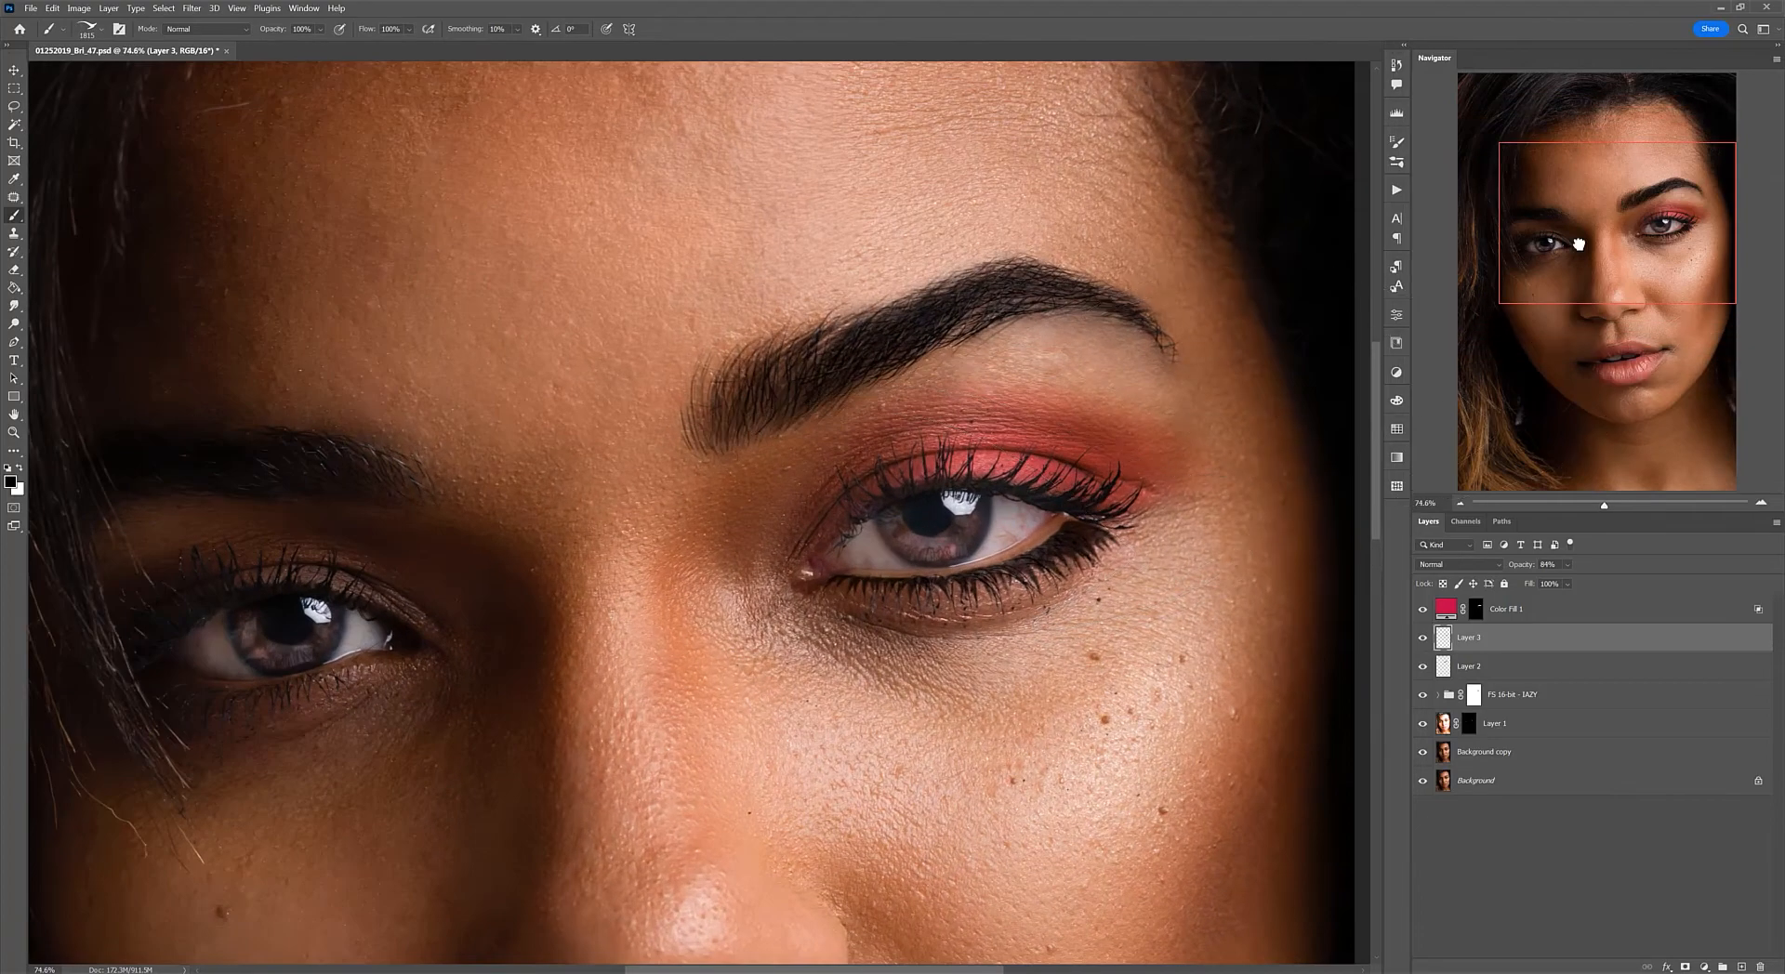
left_click_drag(1578, 245, 1575, 251)
left_click_drag(1053, 415, 940, 424)
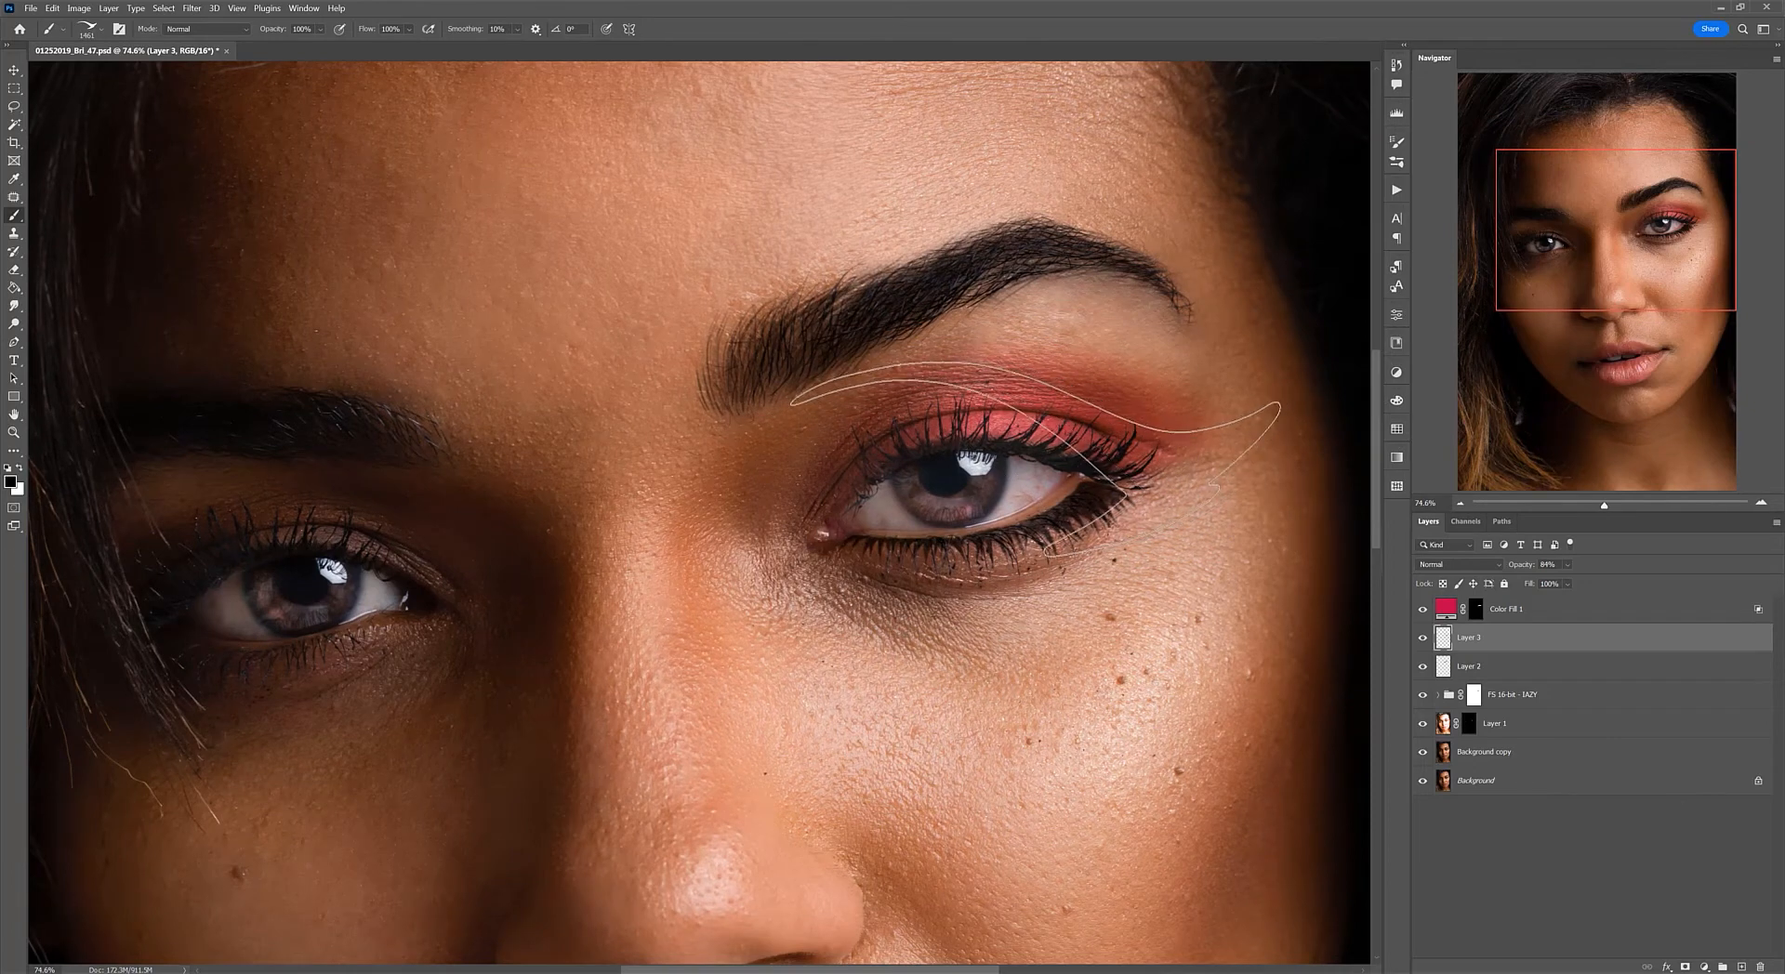
left_click_drag(1035, 452, 1047, 451)
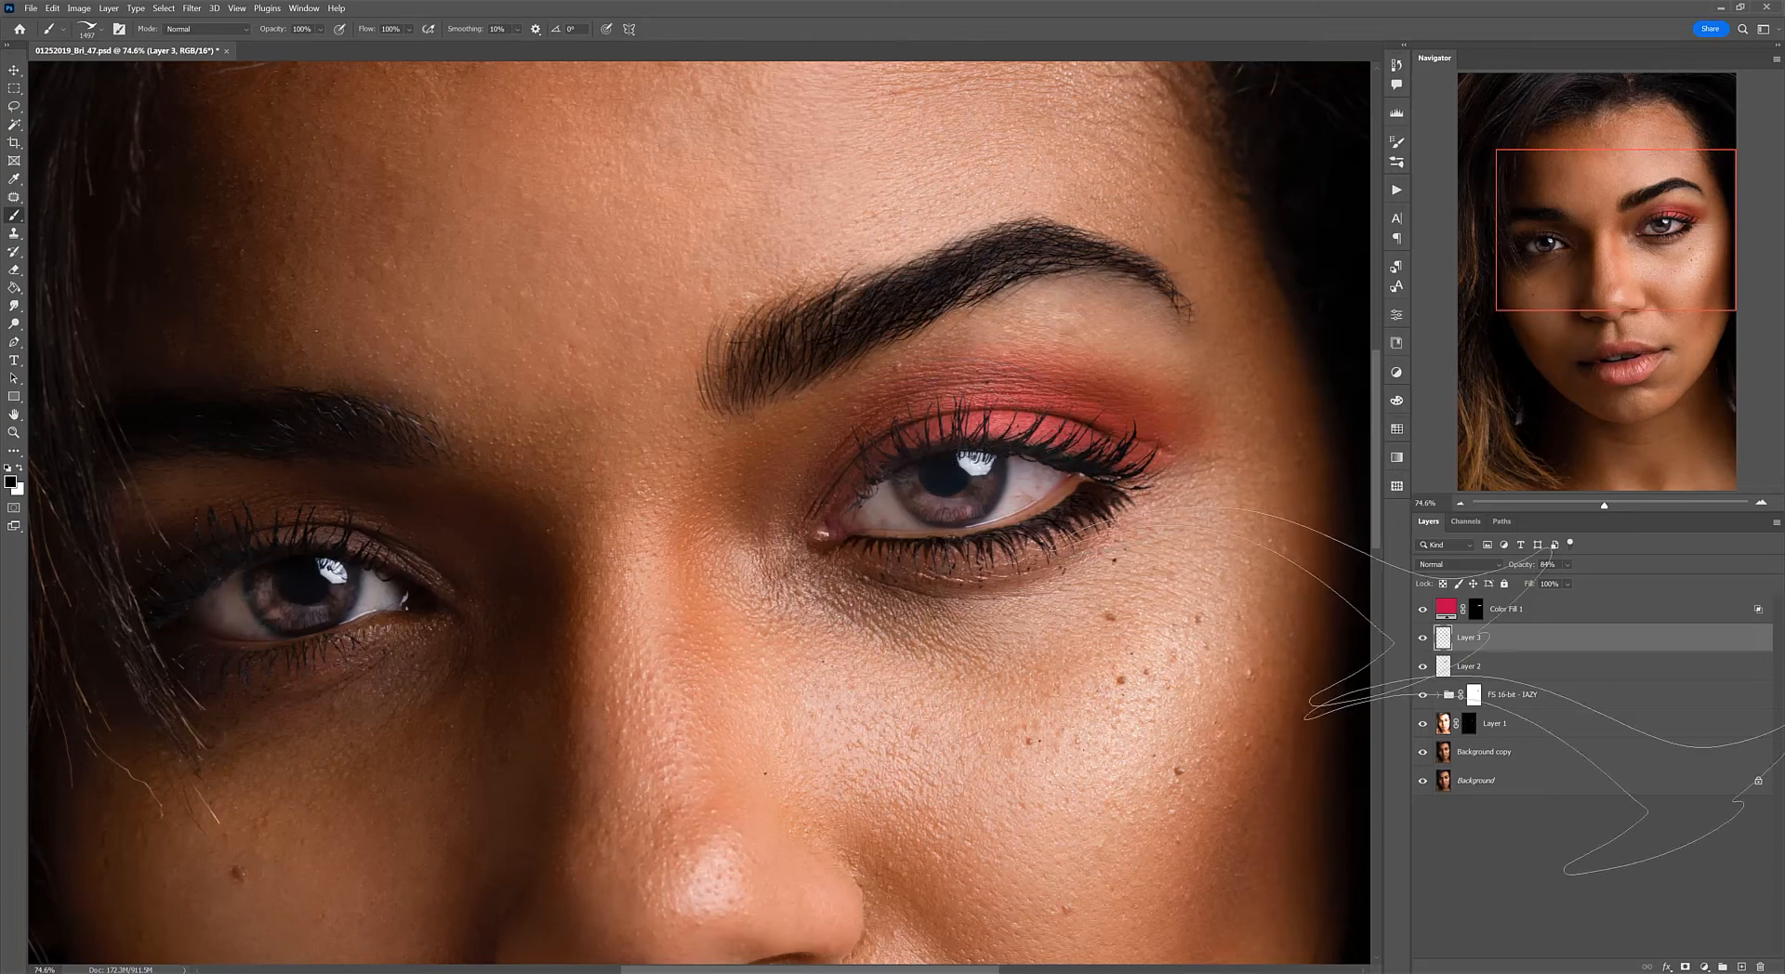
left_click(1740, 967)
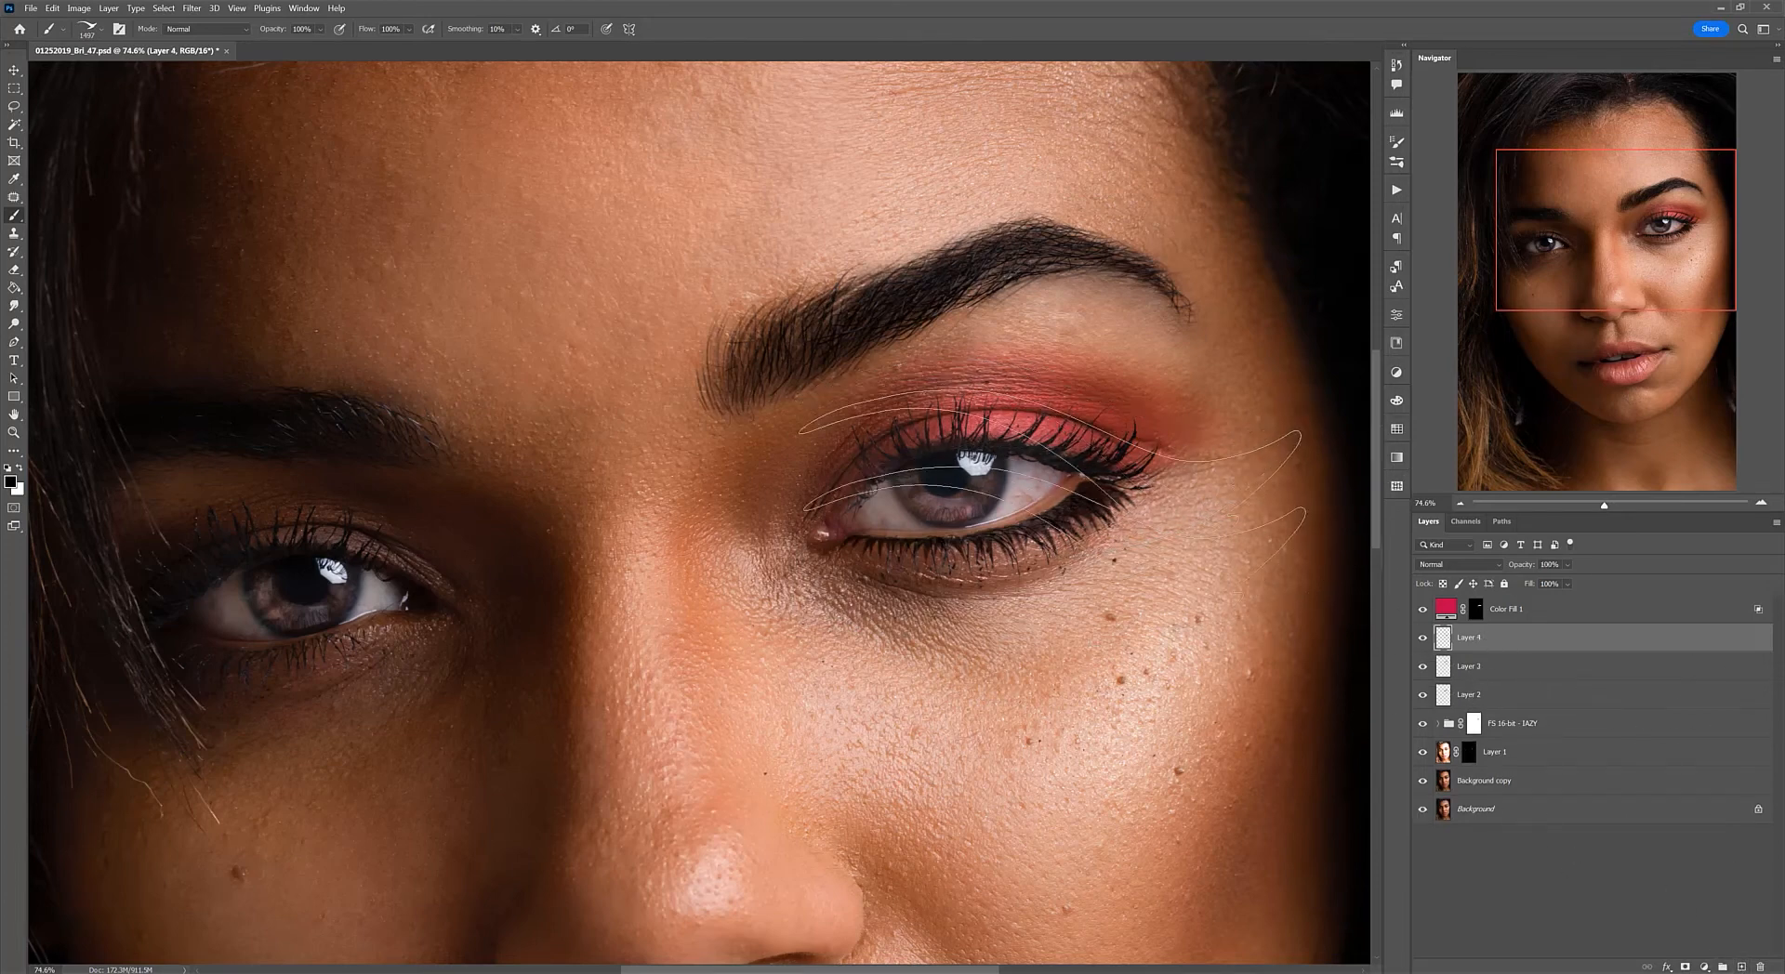
left_click(1060, 462)
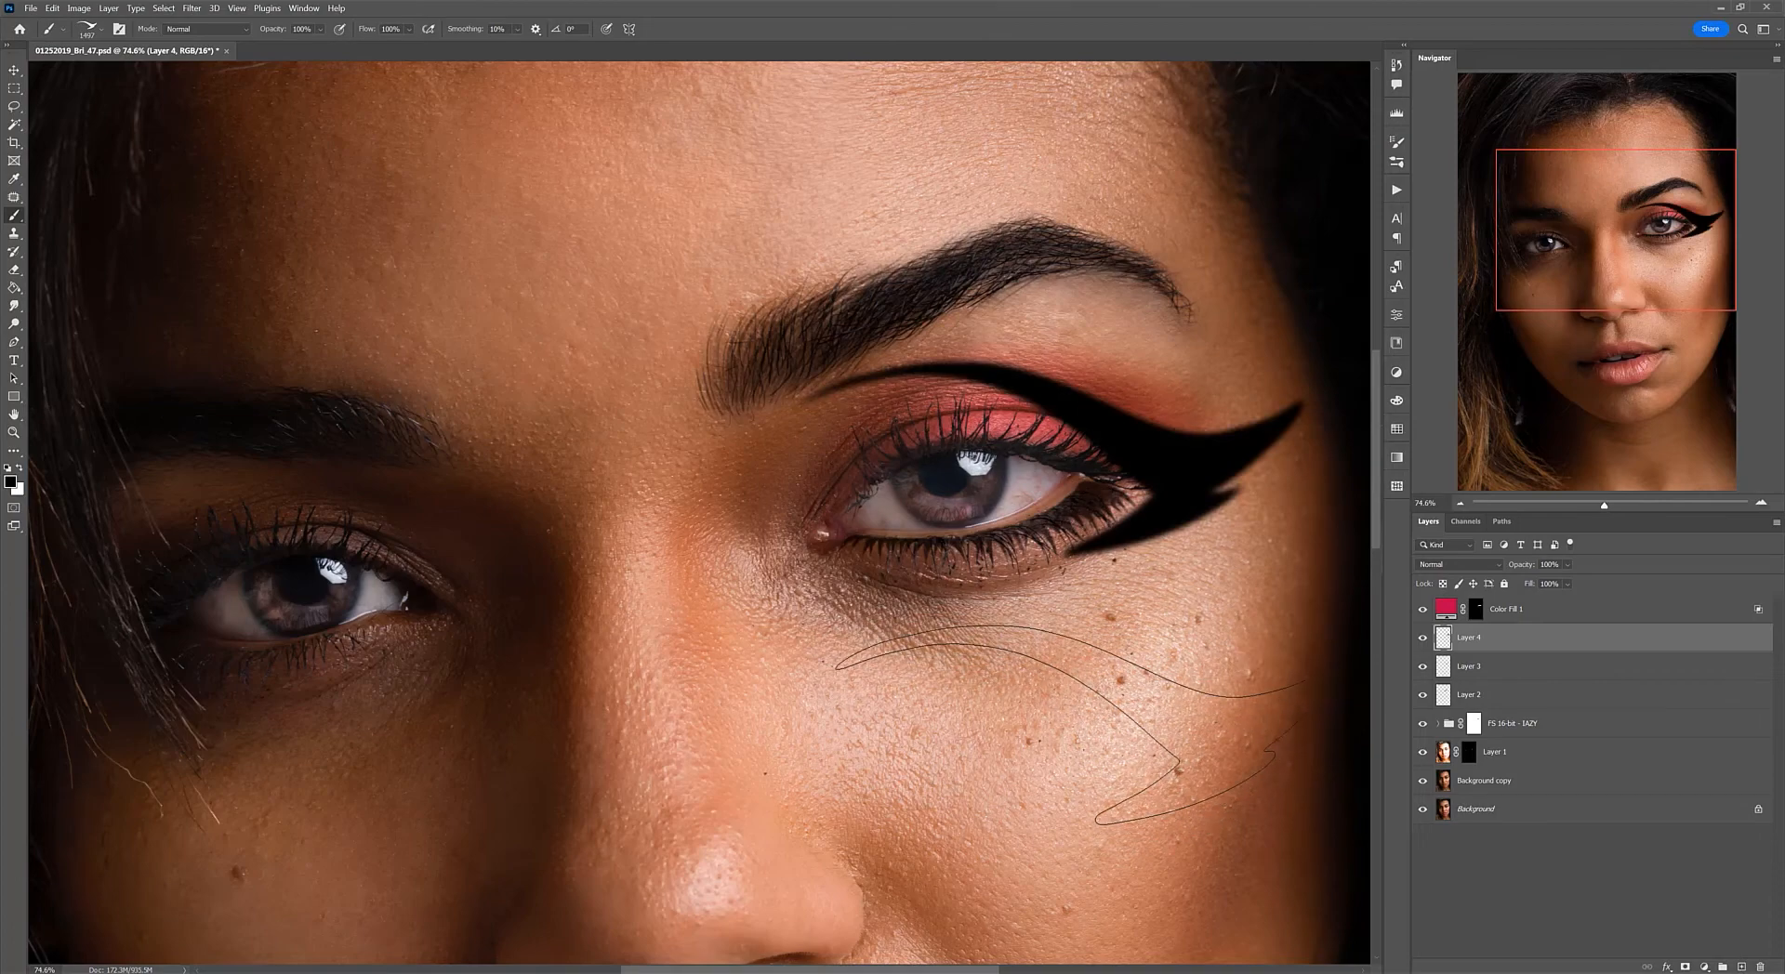
Step: Rotate the black winged liner to about -13.1° and shift it inward over the eye
key("ctrl+t")
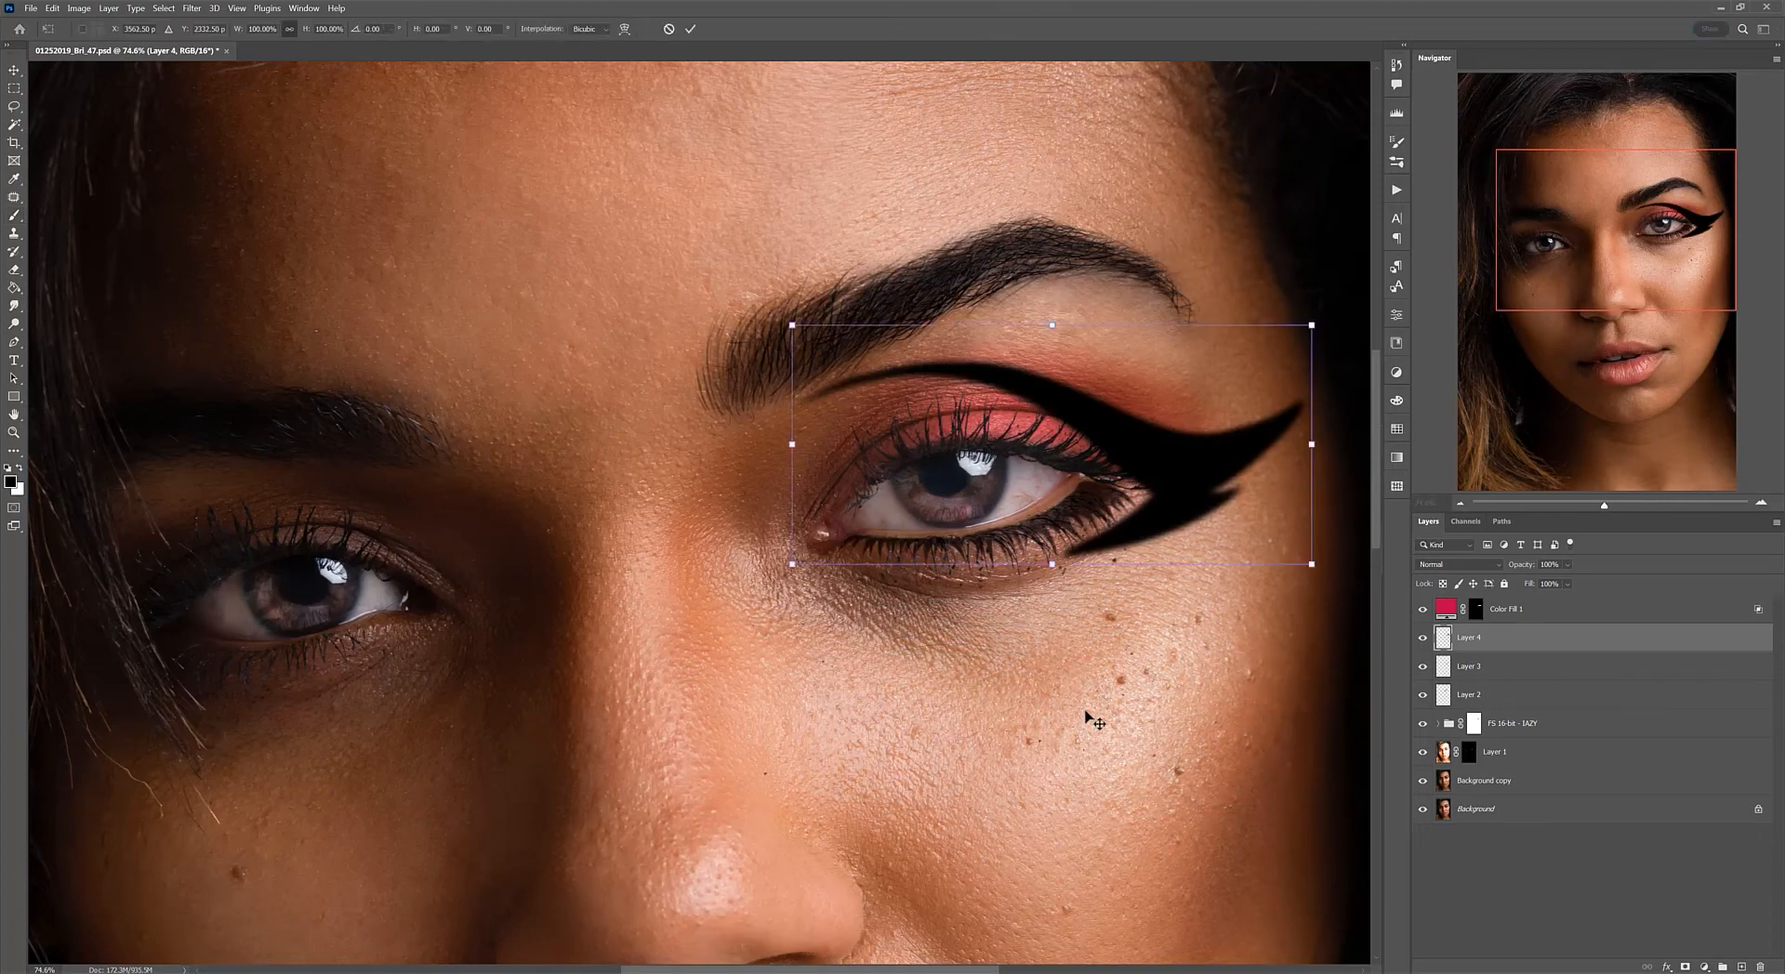
left_click_drag(779, 320, 781, 363)
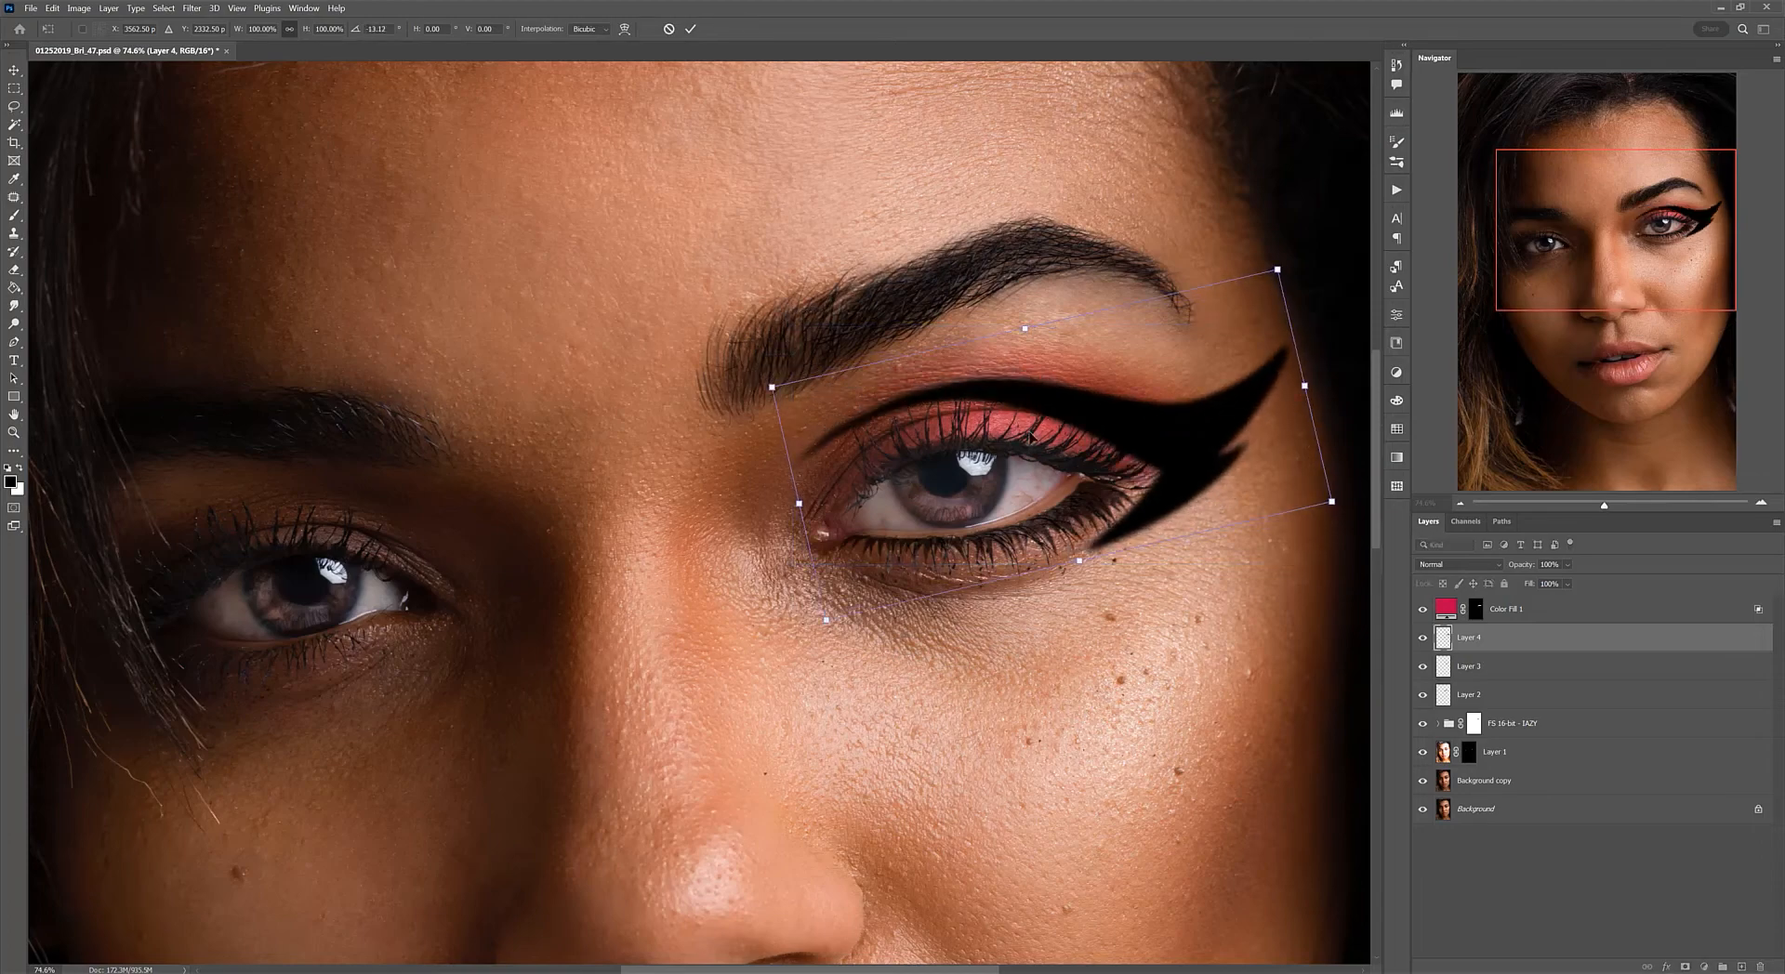
left_click_drag(1030, 436, 984, 436)
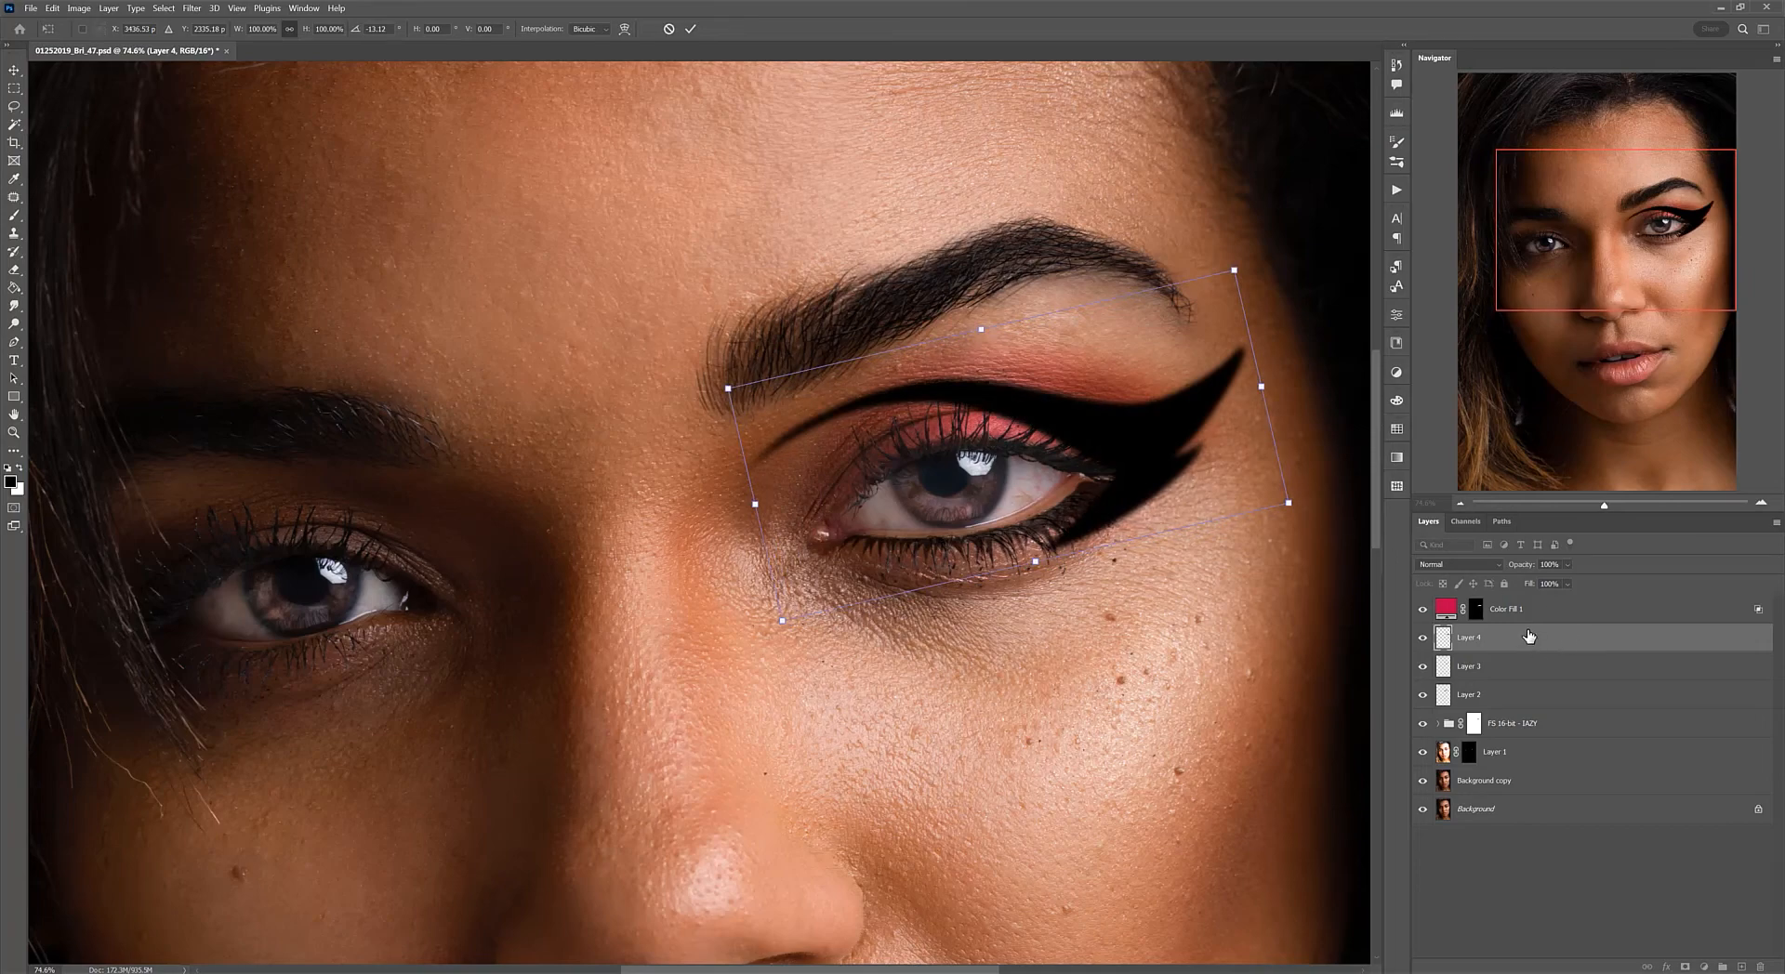
key("Return")
key("b")
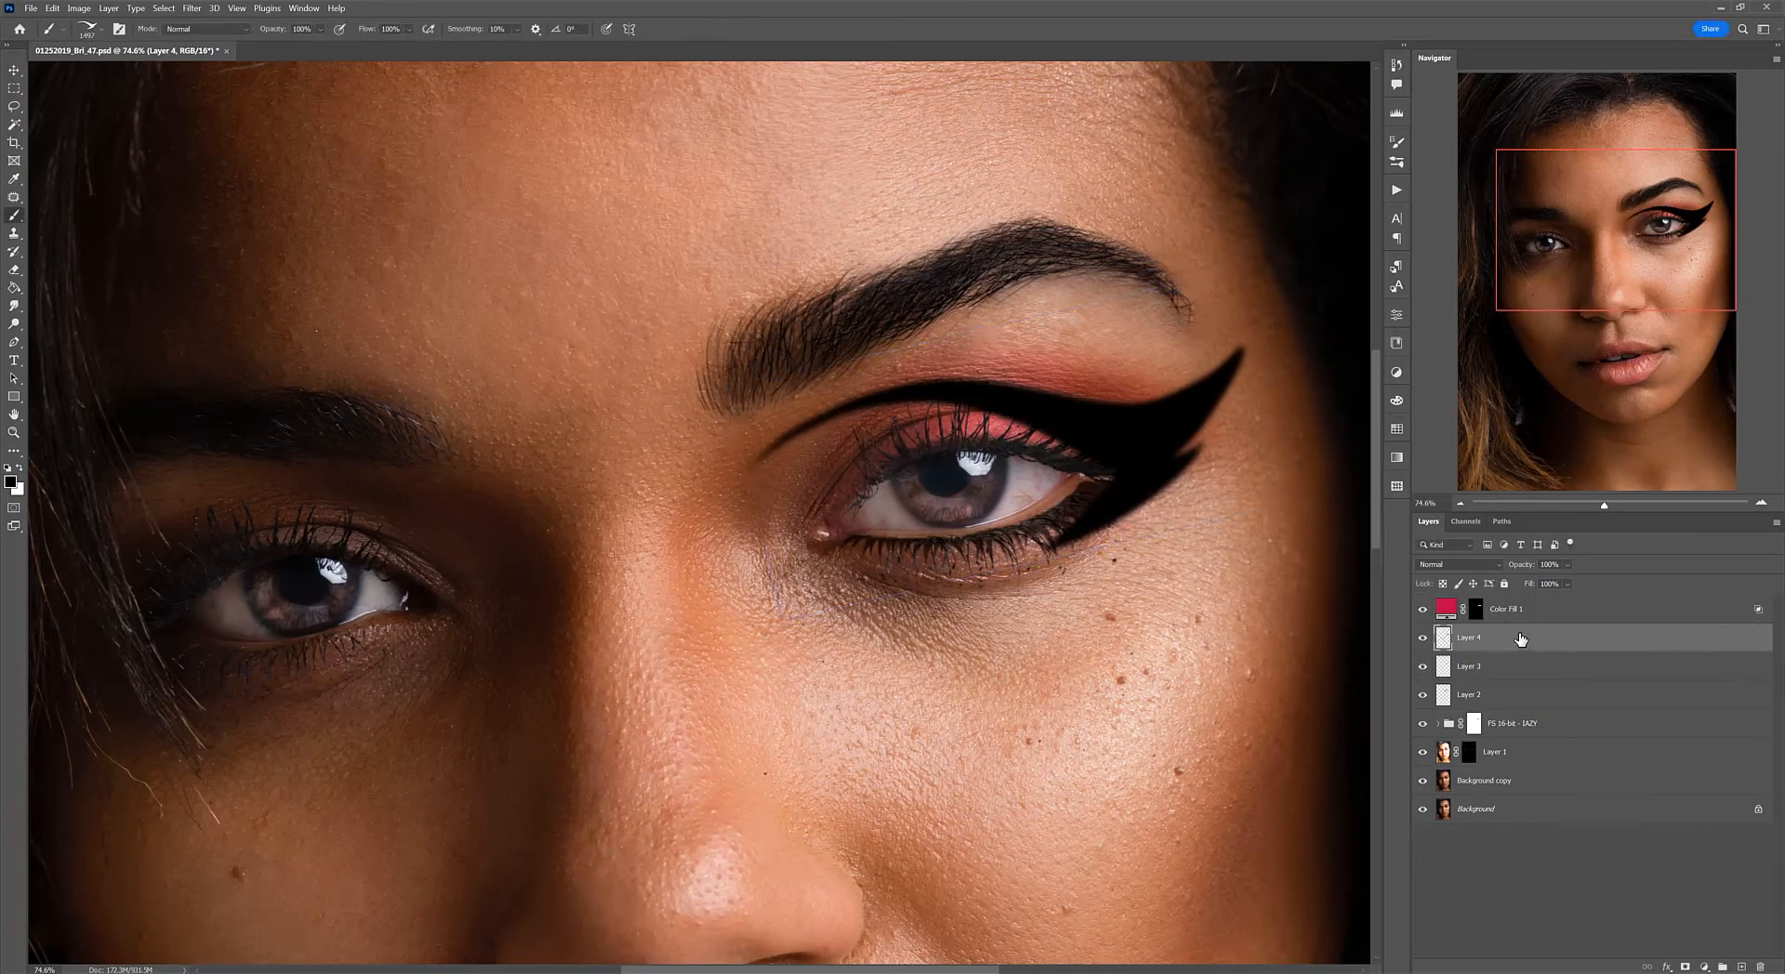
Step: Check which layer holds the lower lashes and move the eyeliner's Layer 4 beneath Layer 3
left_click(1423, 666)
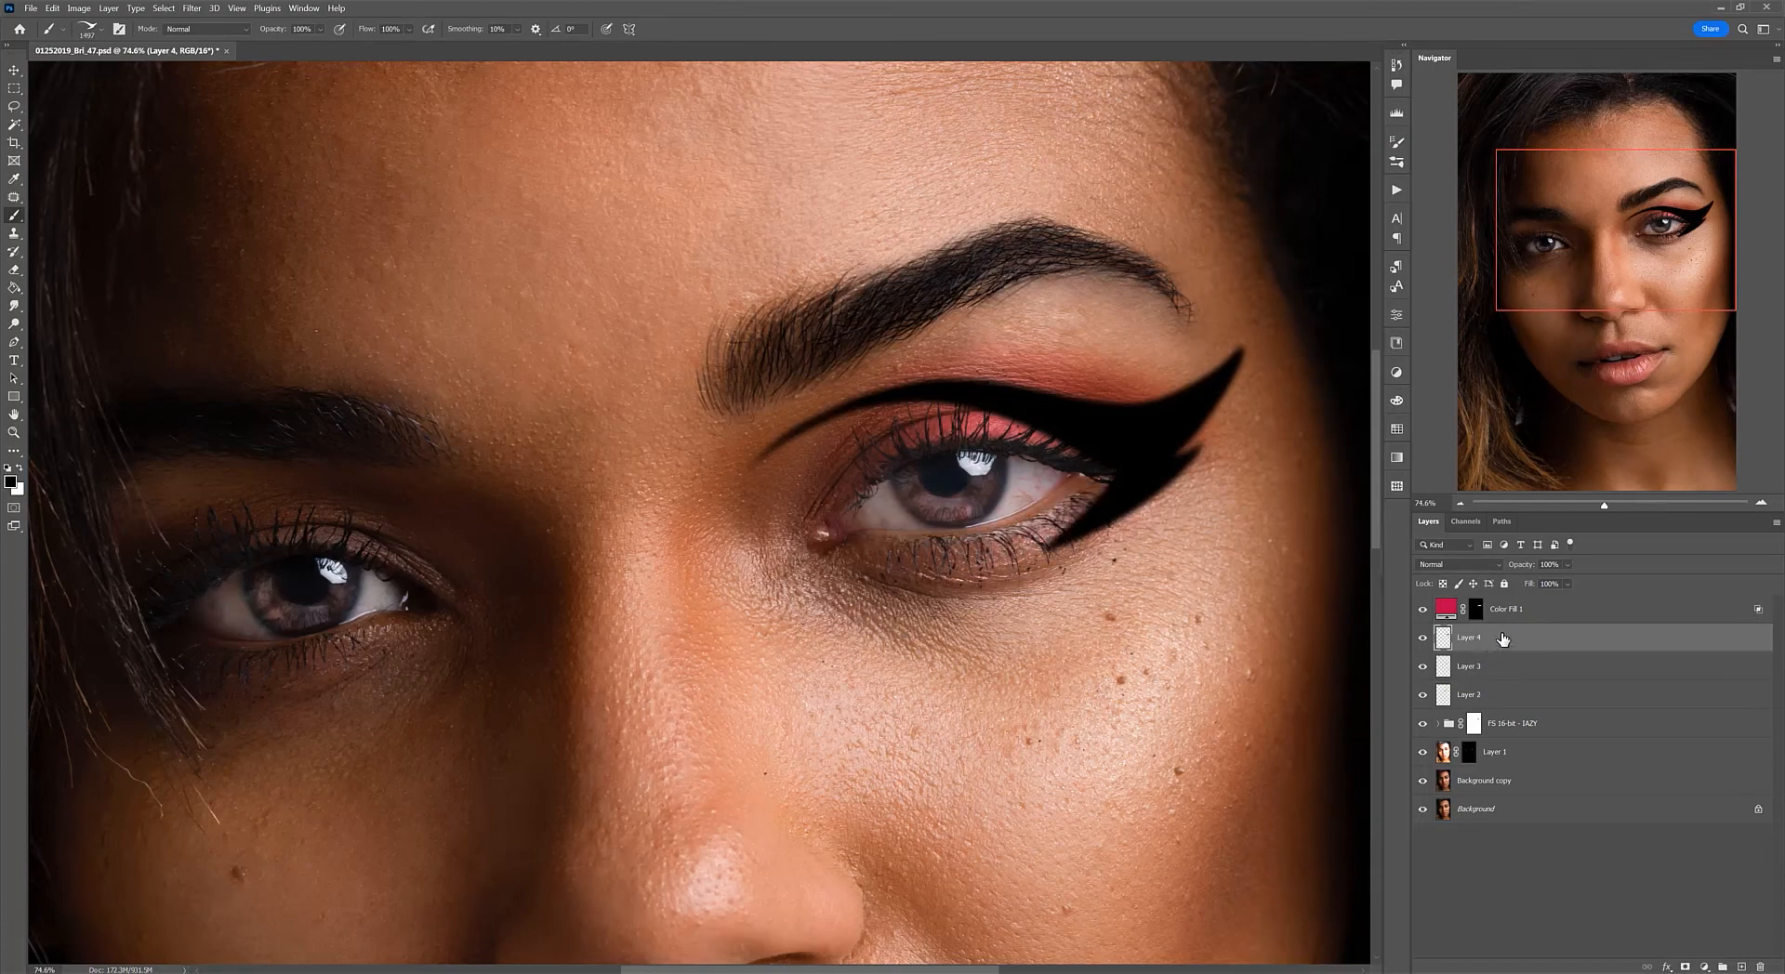
left_click_drag(1499, 656, 1496, 675)
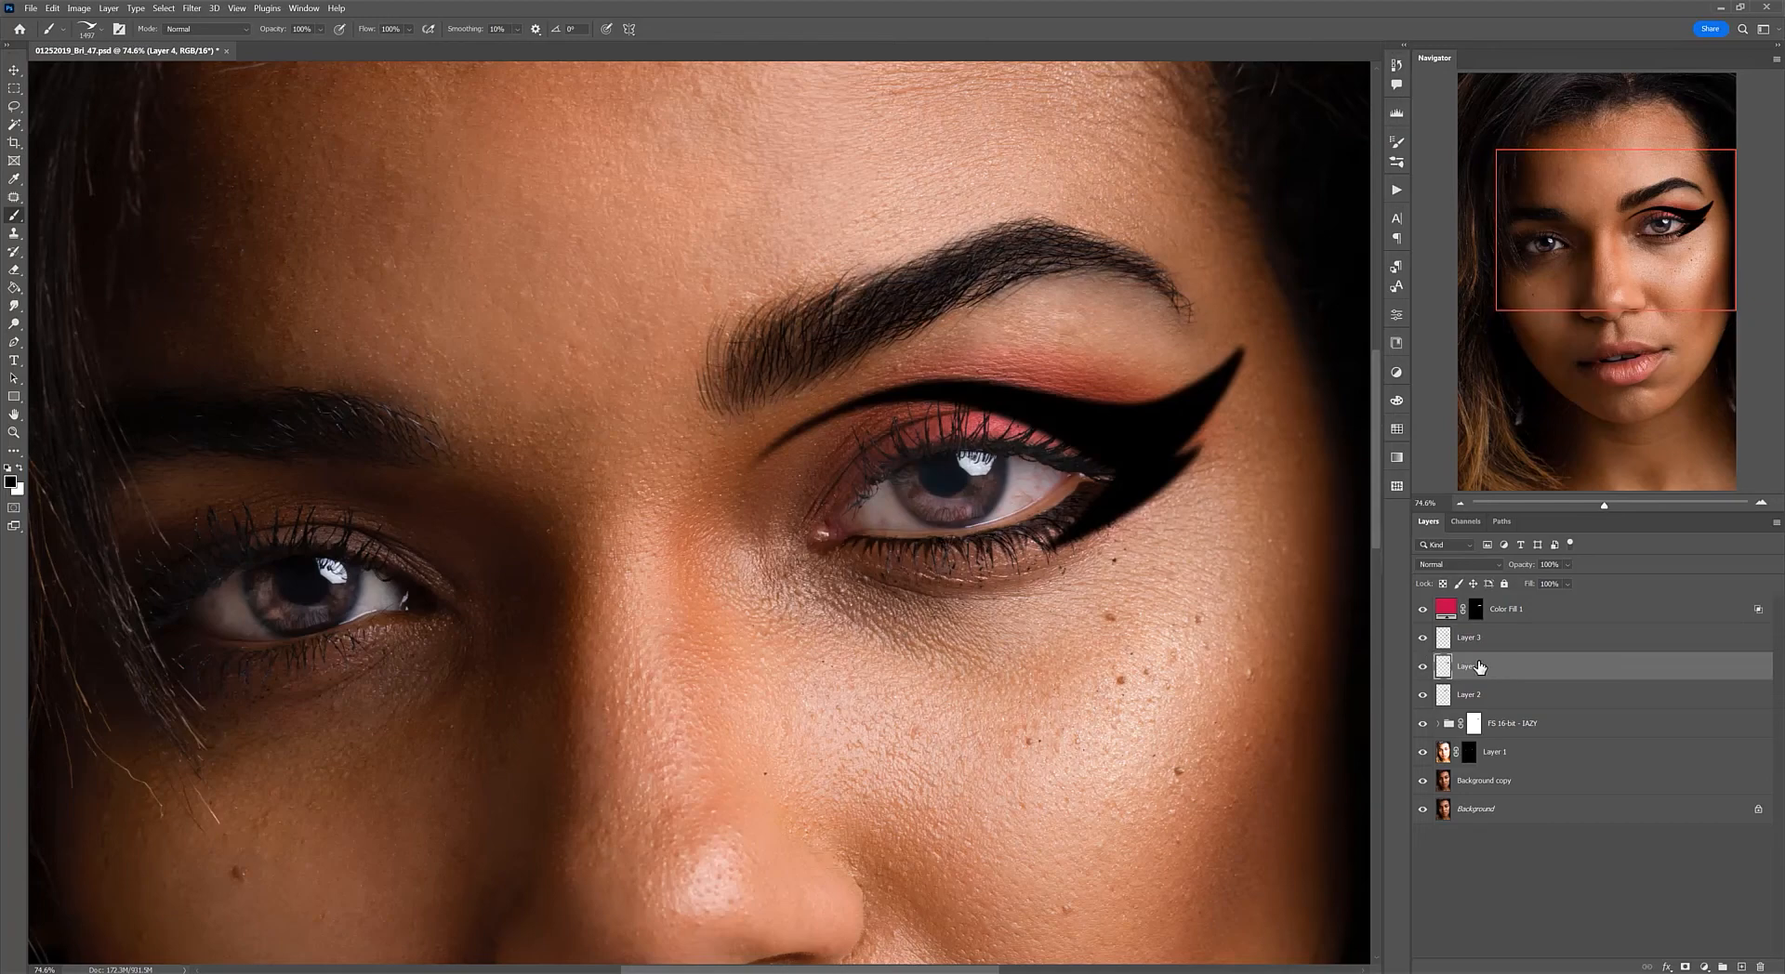
Step: Scale the eyeliner to about 75.5%, rotate it to about -6.9° and set it on the upper lash line
key("ctrl+t")
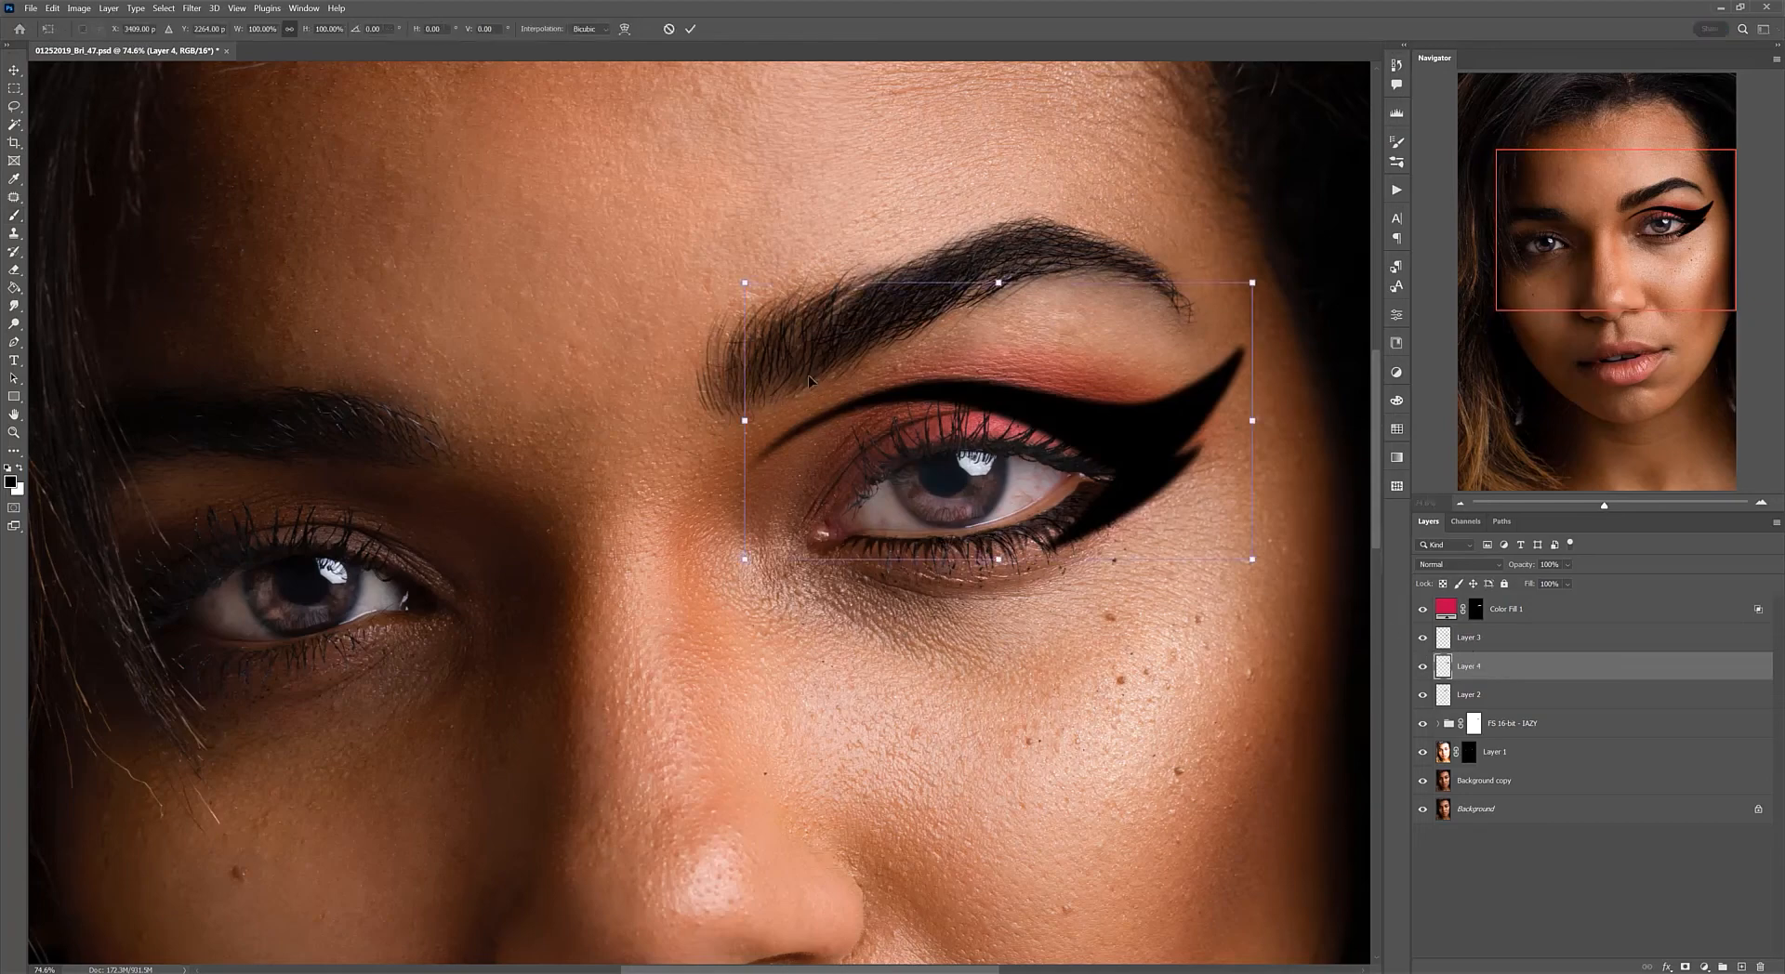
left_click_drag(744, 278, 808, 325)
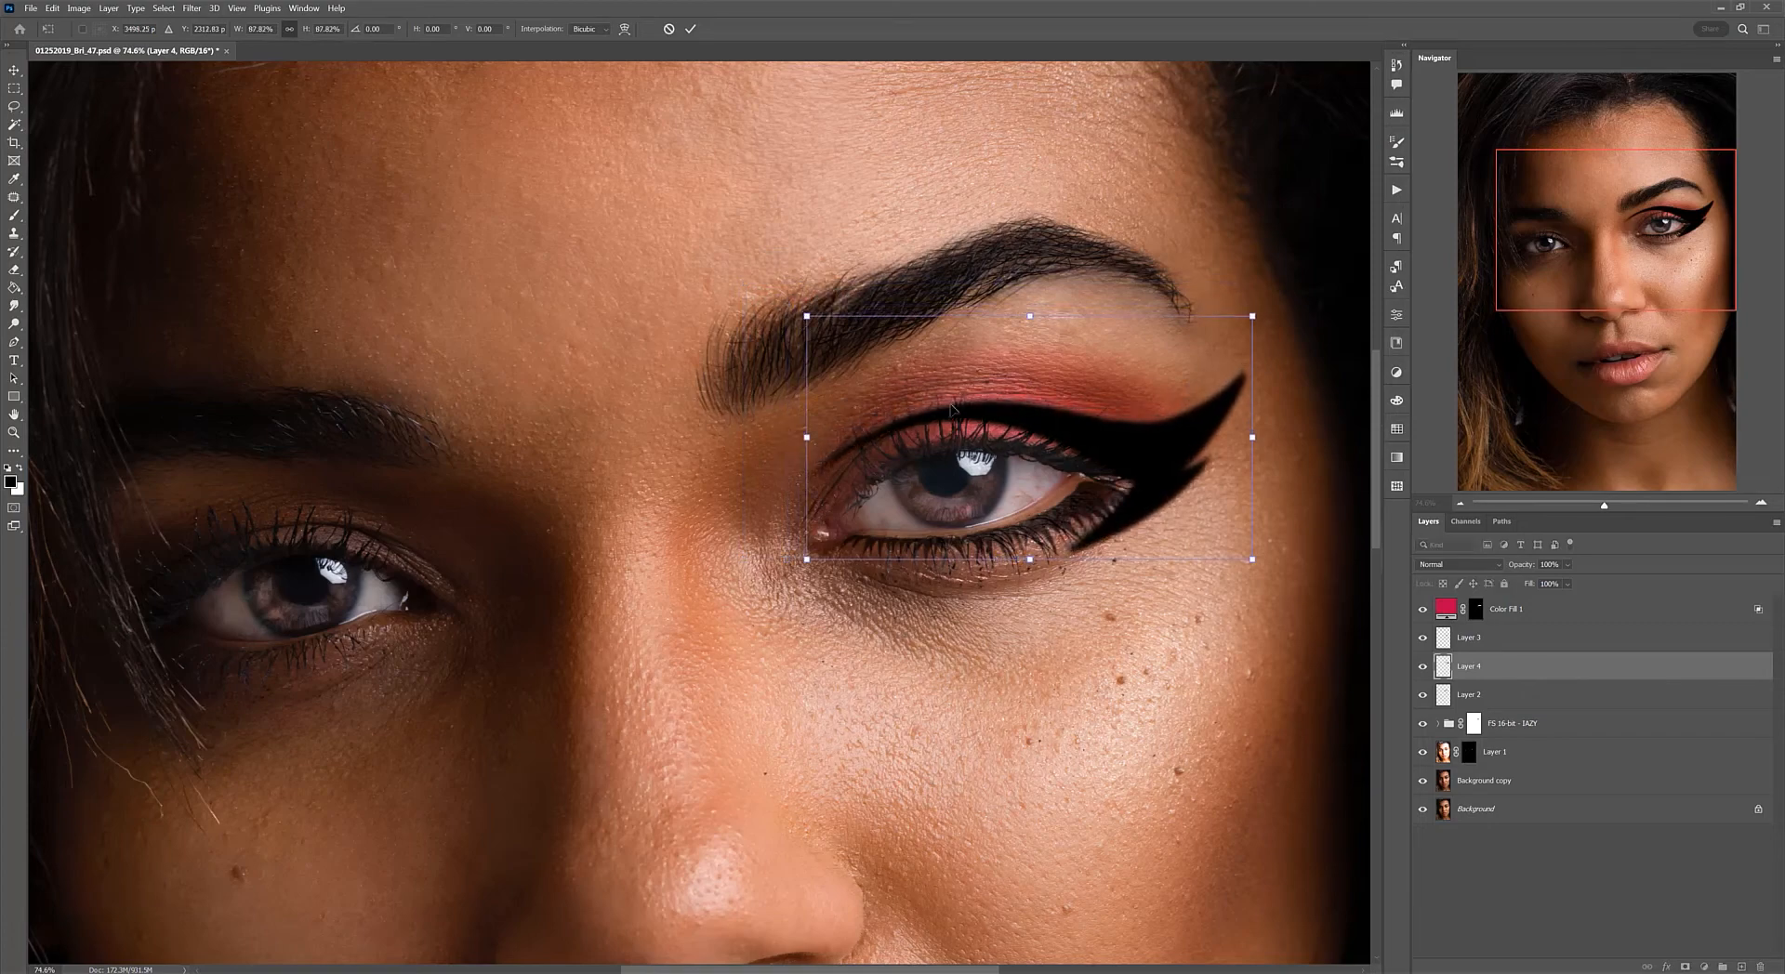
left_click_drag(1251, 561, 1245, 522)
left_click_drag(1147, 440, 1120, 477)
left_click_drag(786, 357, 815, 367)
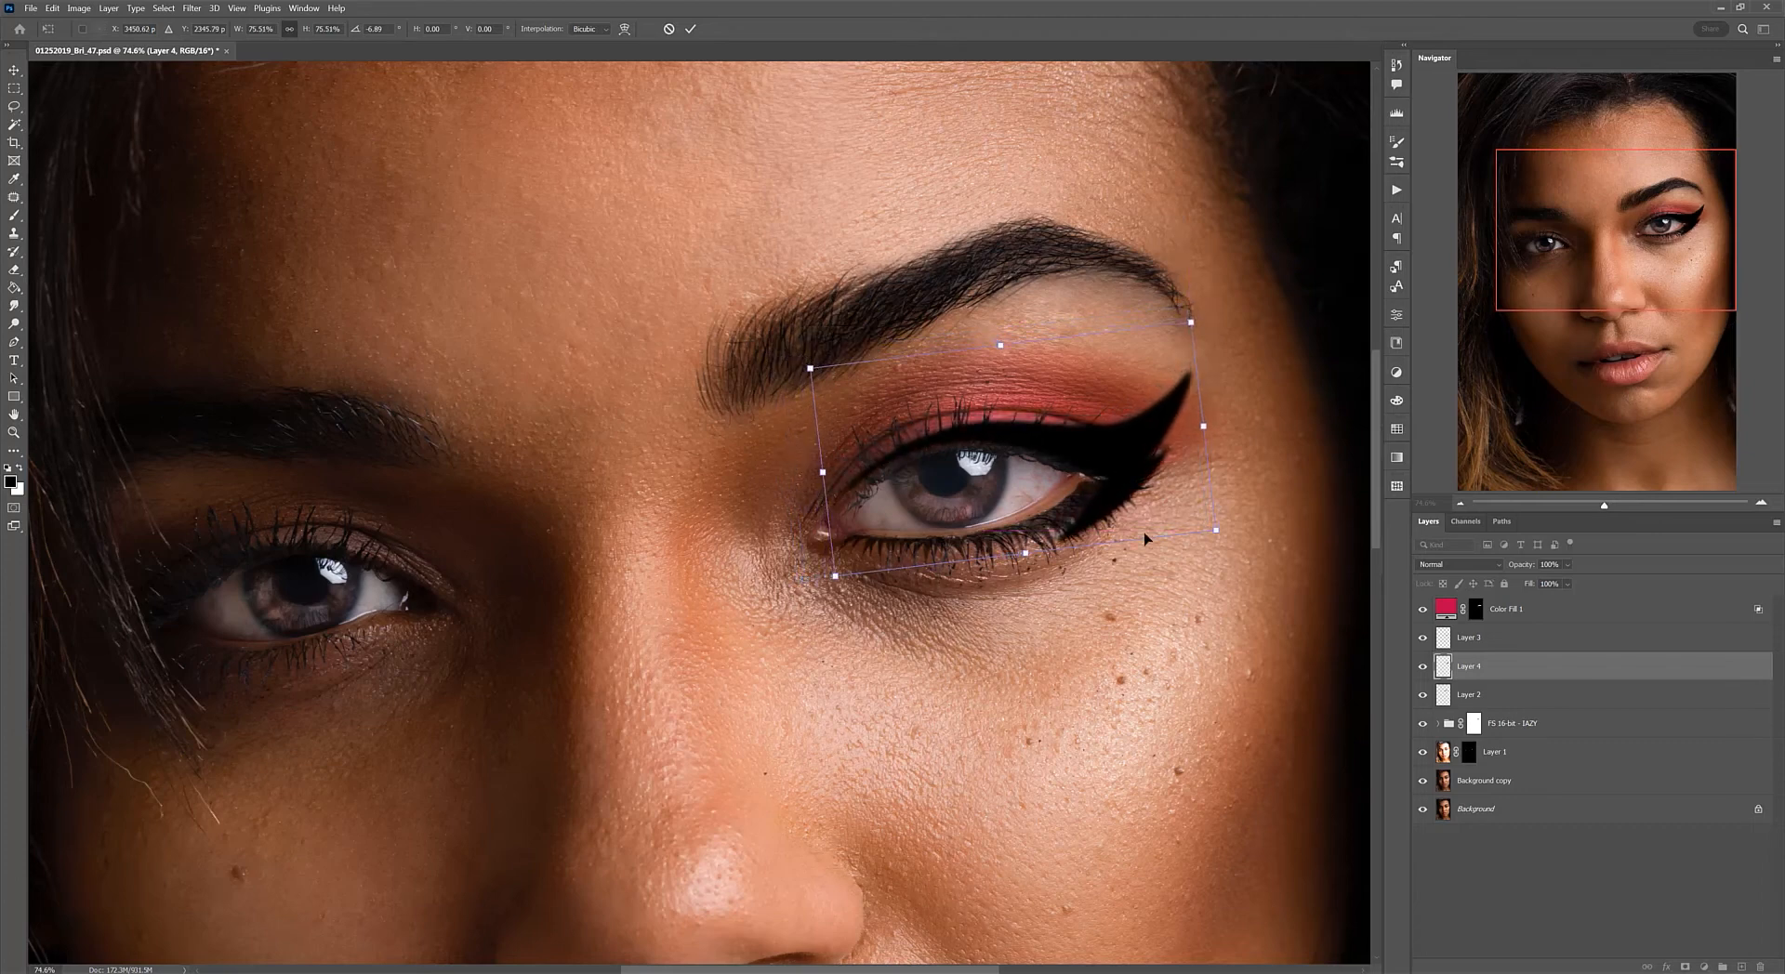
Step: Shrink the eyeliner further until it fits between the inner and outer corners of the eye, and apply the transform
left_click_drag(1207, 525, 1196, 522)
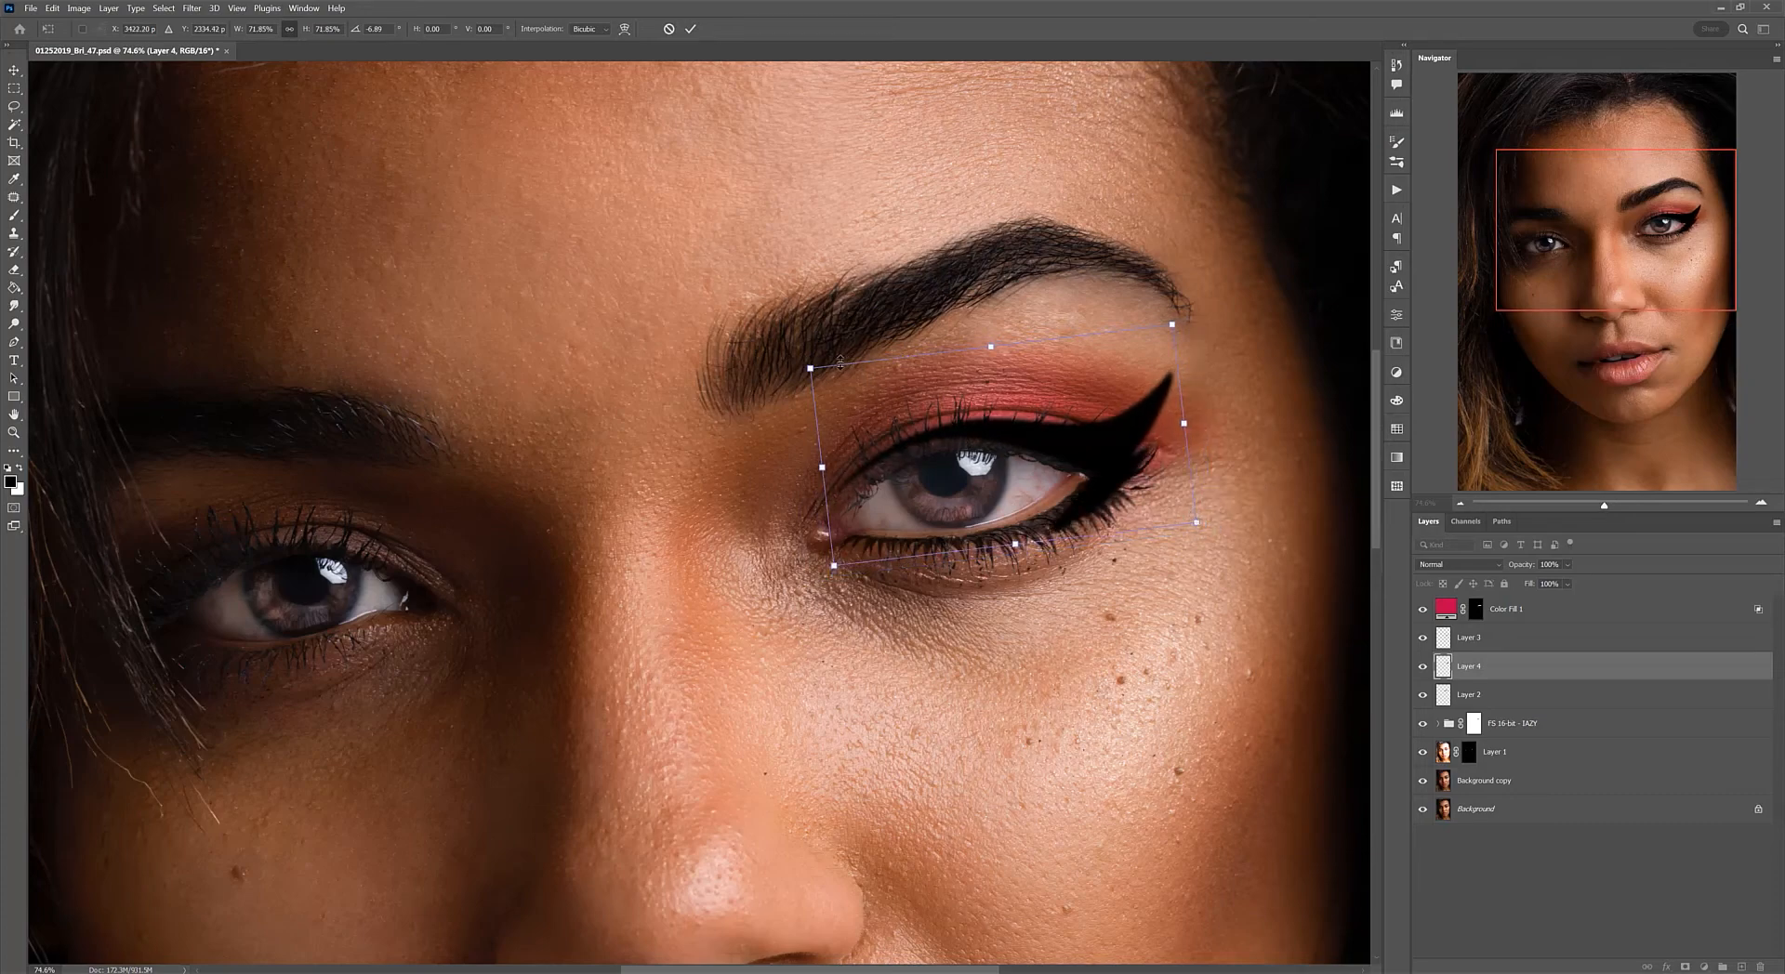
left_click_drag(809, 368, 830, 374)
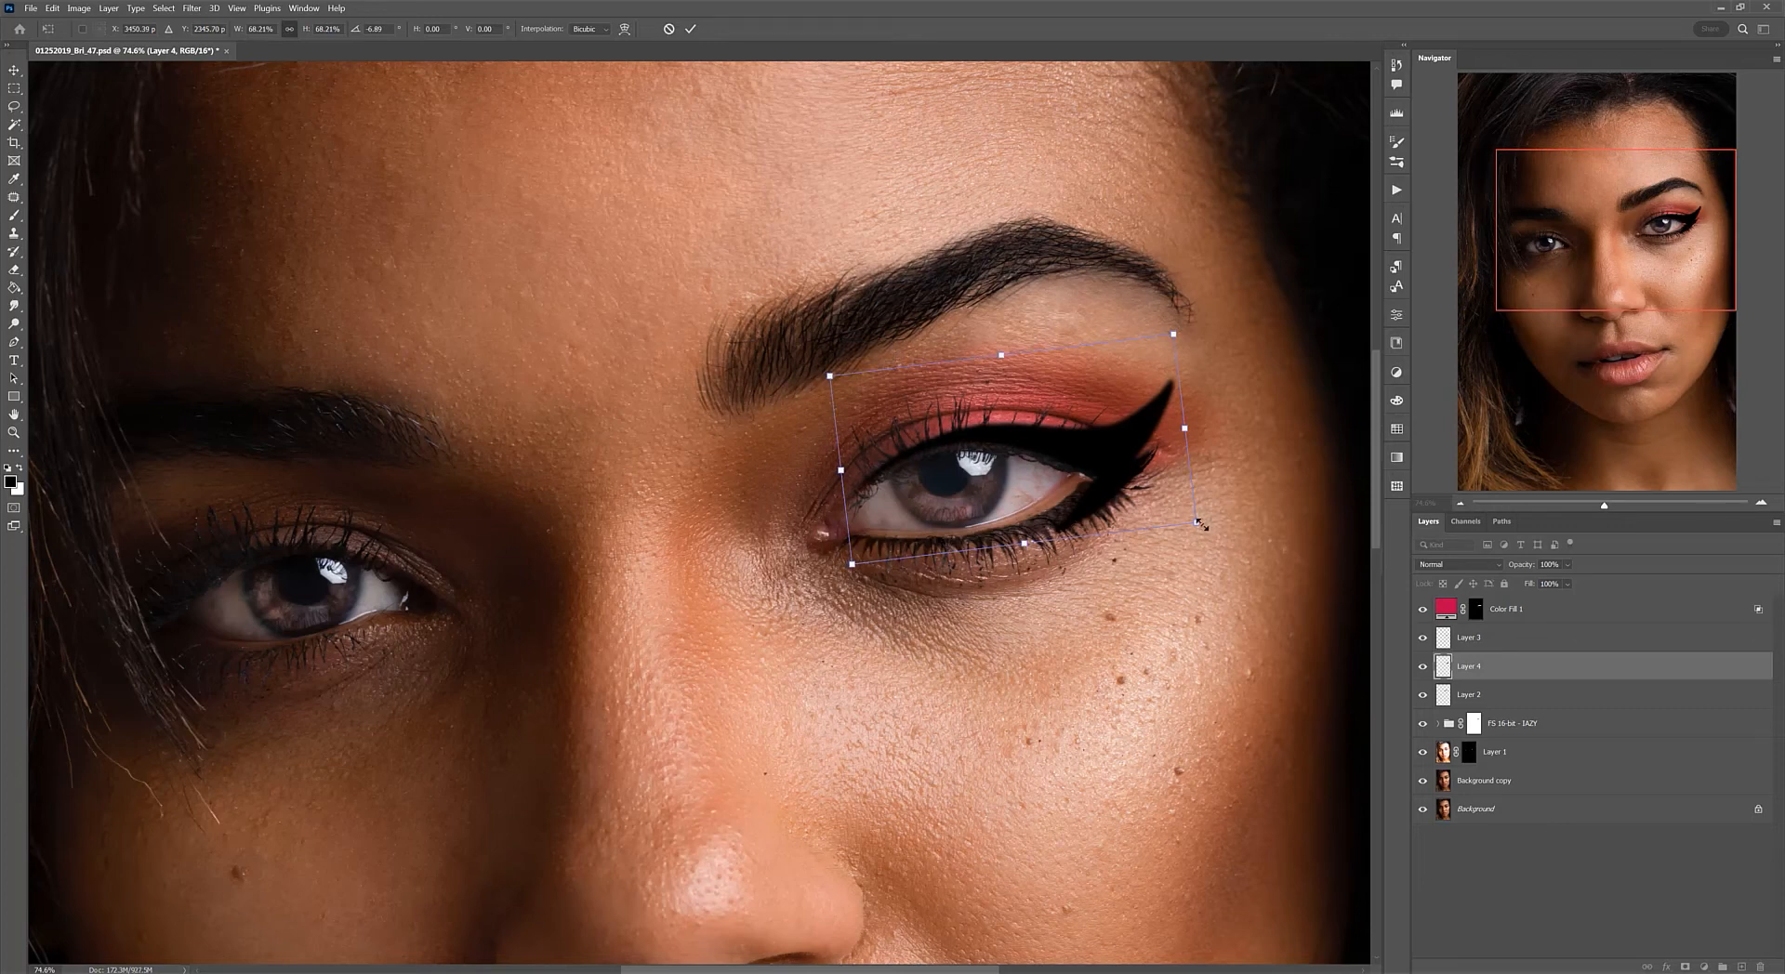
left_click_drag(1198, 522, 1189, 519)
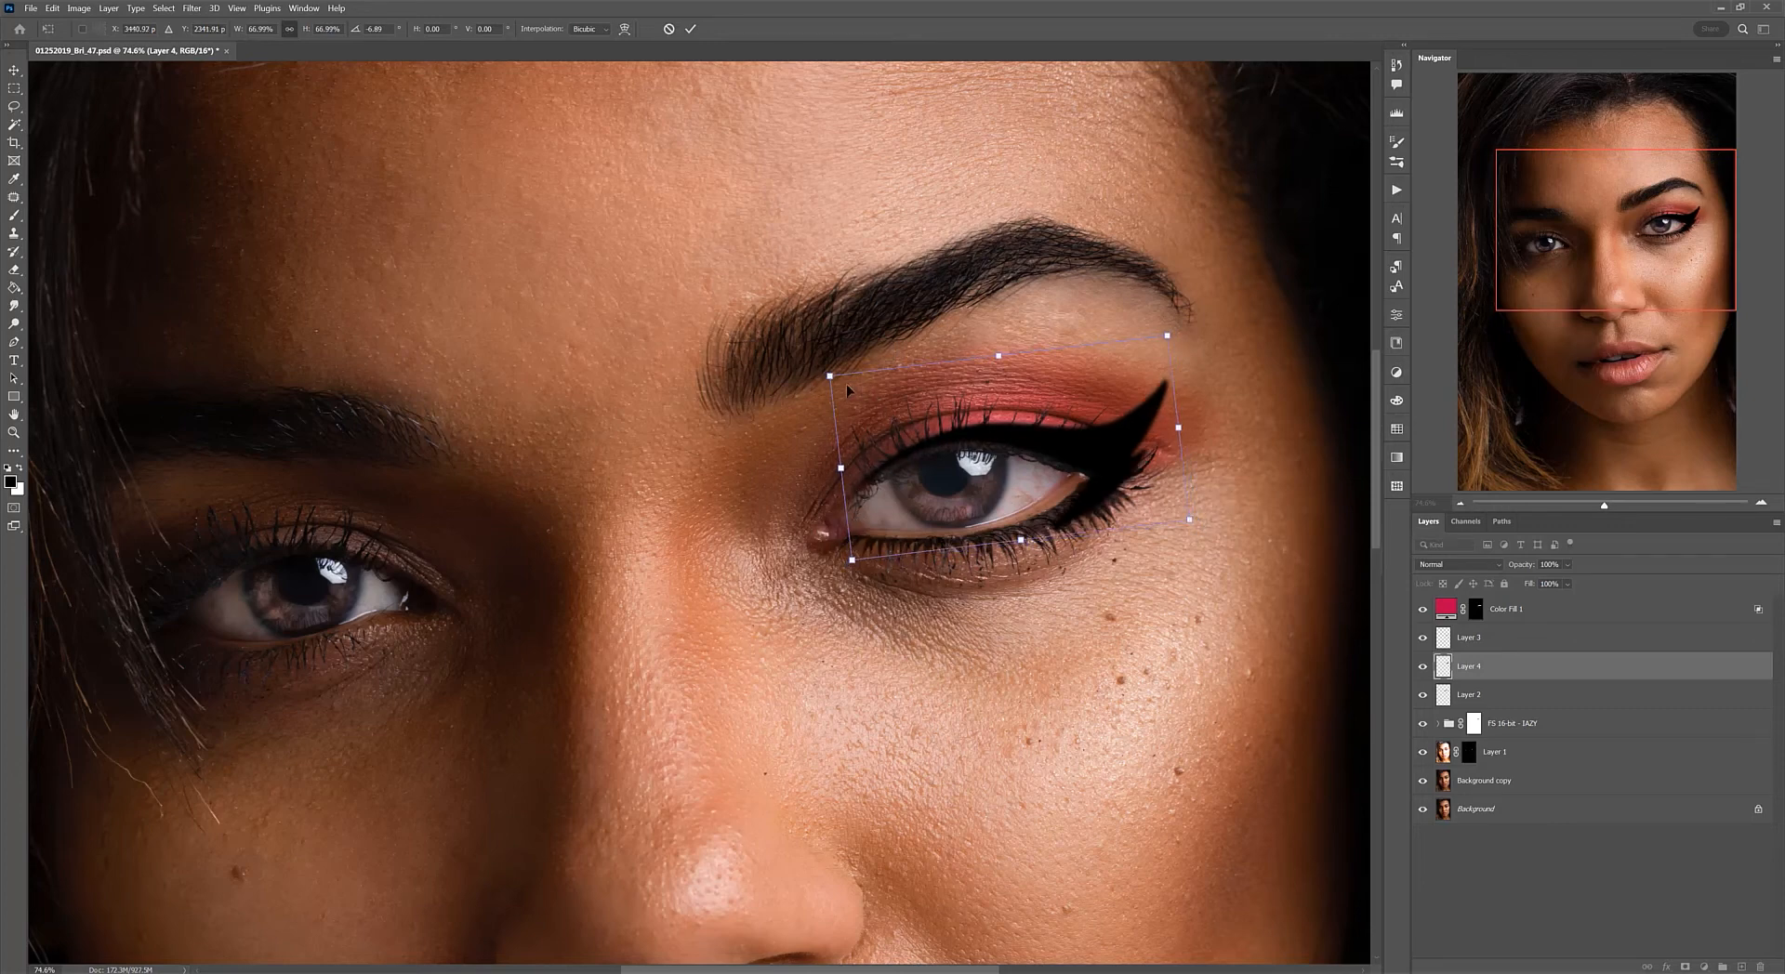
left_click_drag(830, 375, 841, 382)
left_click_drag(1190, 522, 1182, 516)
key("Return")
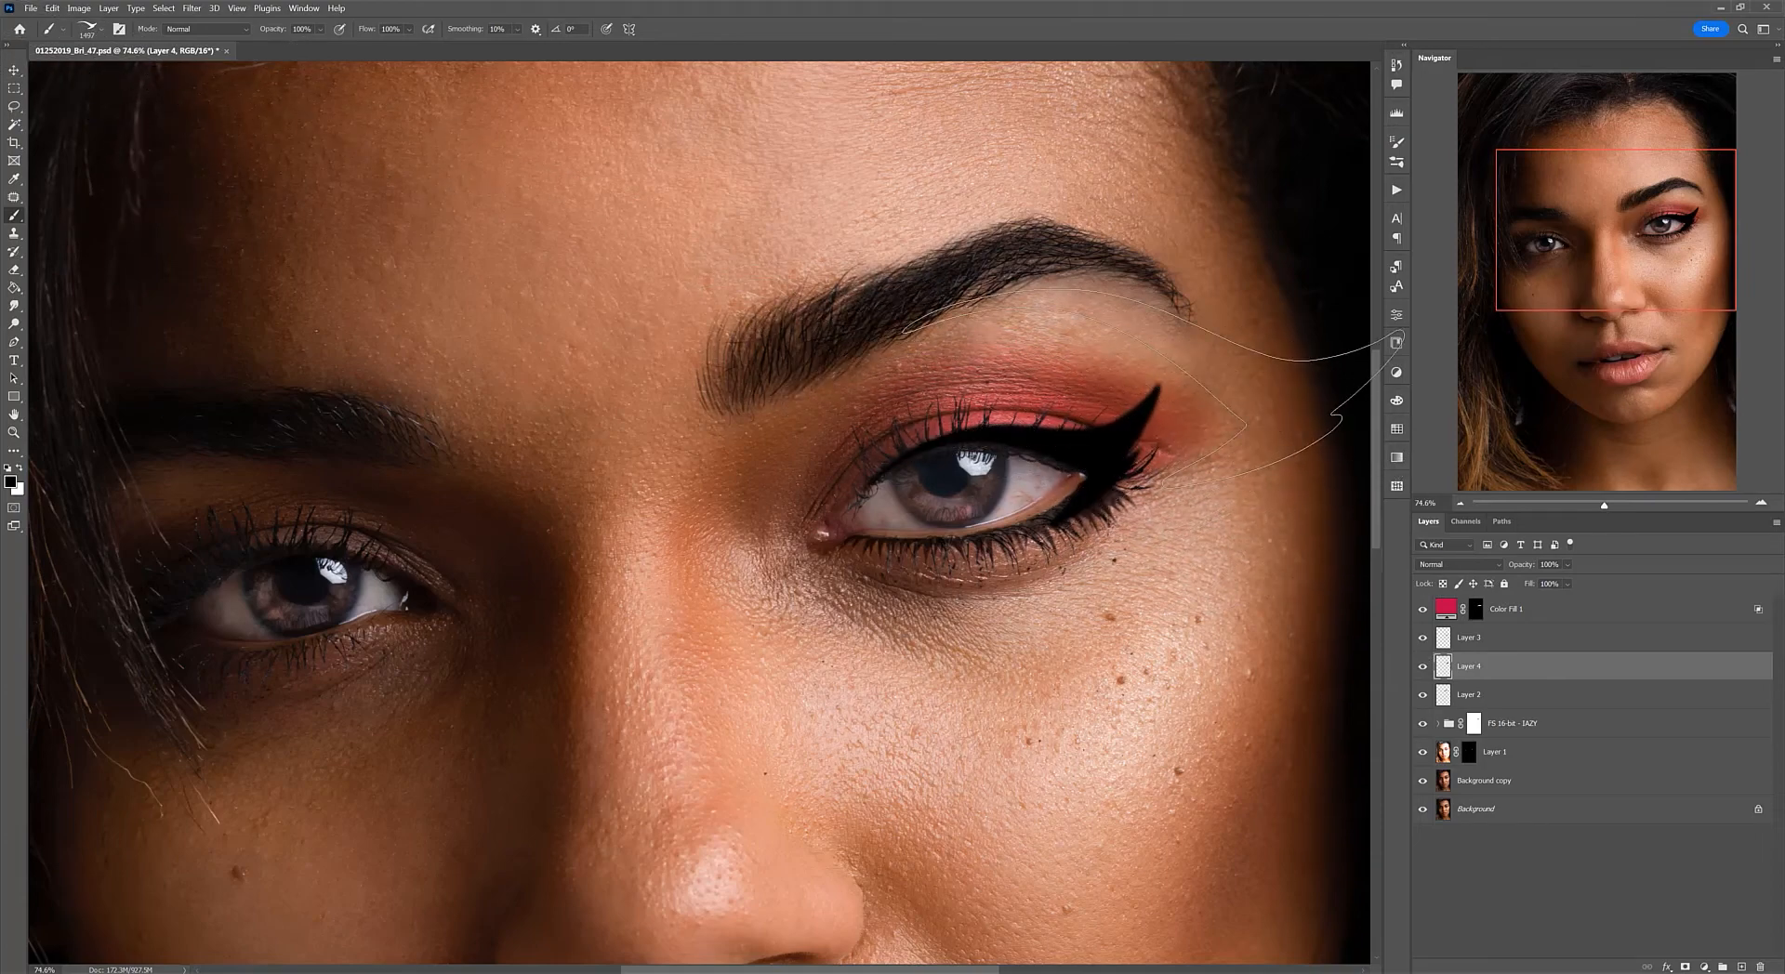
Step: Switch to a soft round brush with 0% hardness and reduce it to about 134 px
left_click(103, 32)
left_click(29, 158)
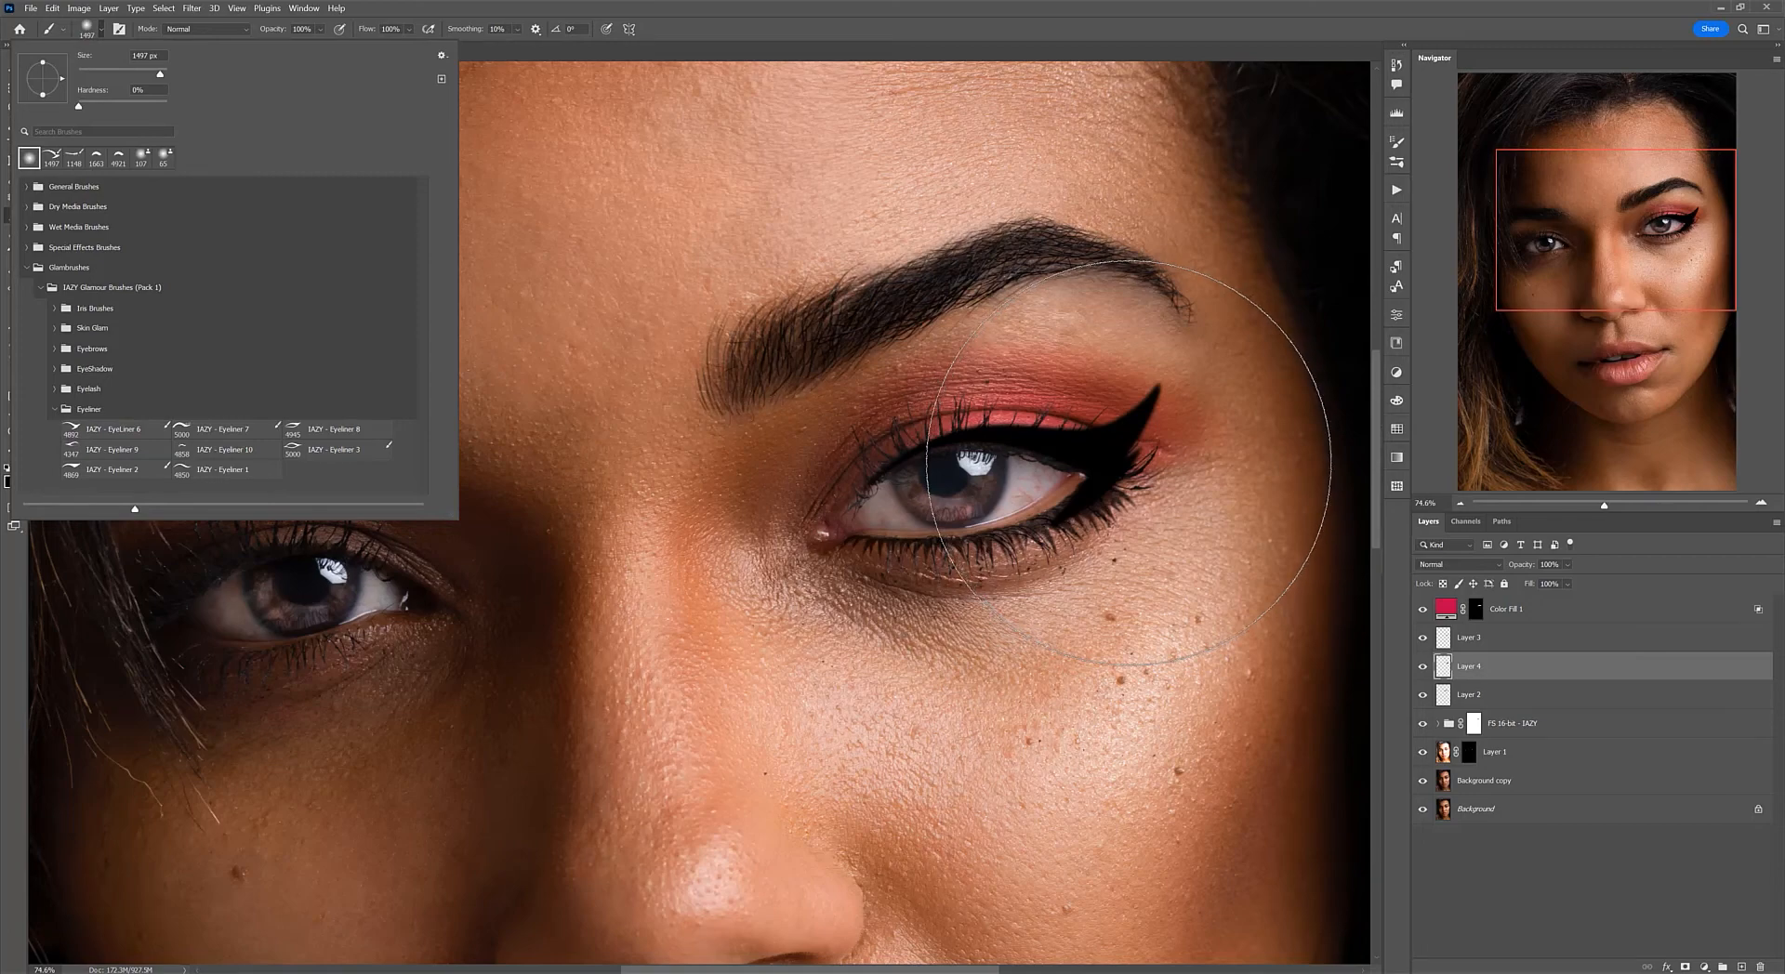
left_click_drag(1134, 462, 720, 445)
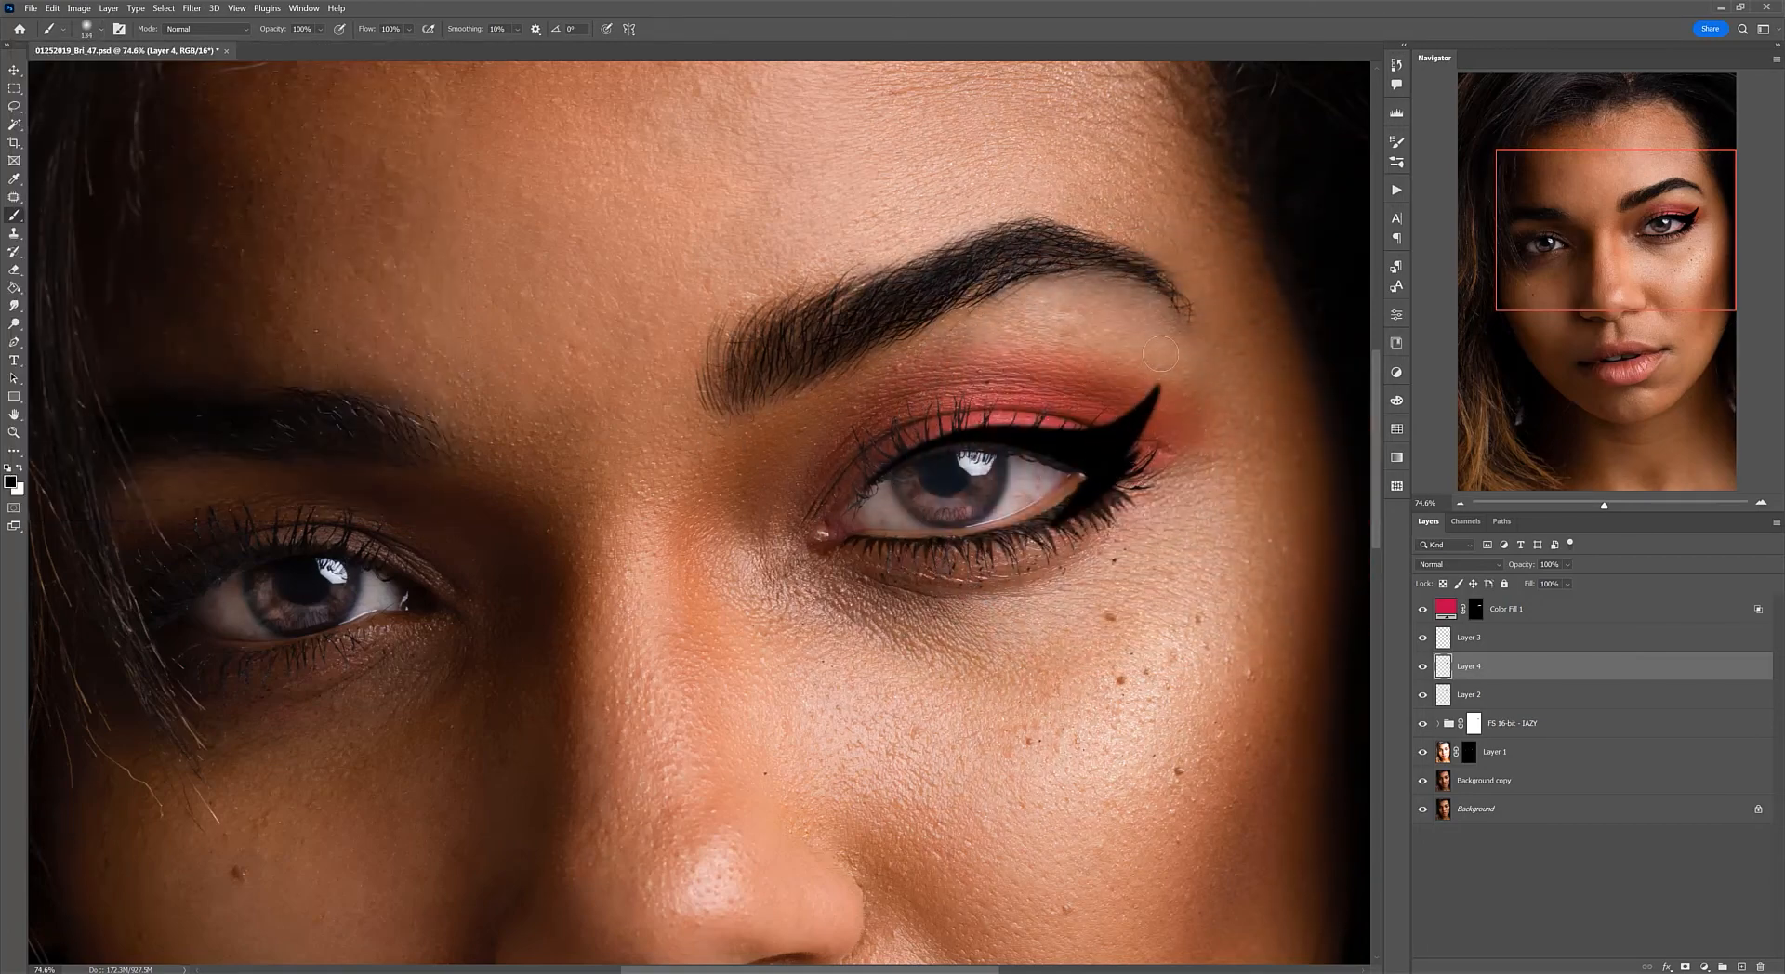
Step: Warp the eyeliner on Layer 4 so its outer wing stretches outward and sits lower
right_click(1499, 674)
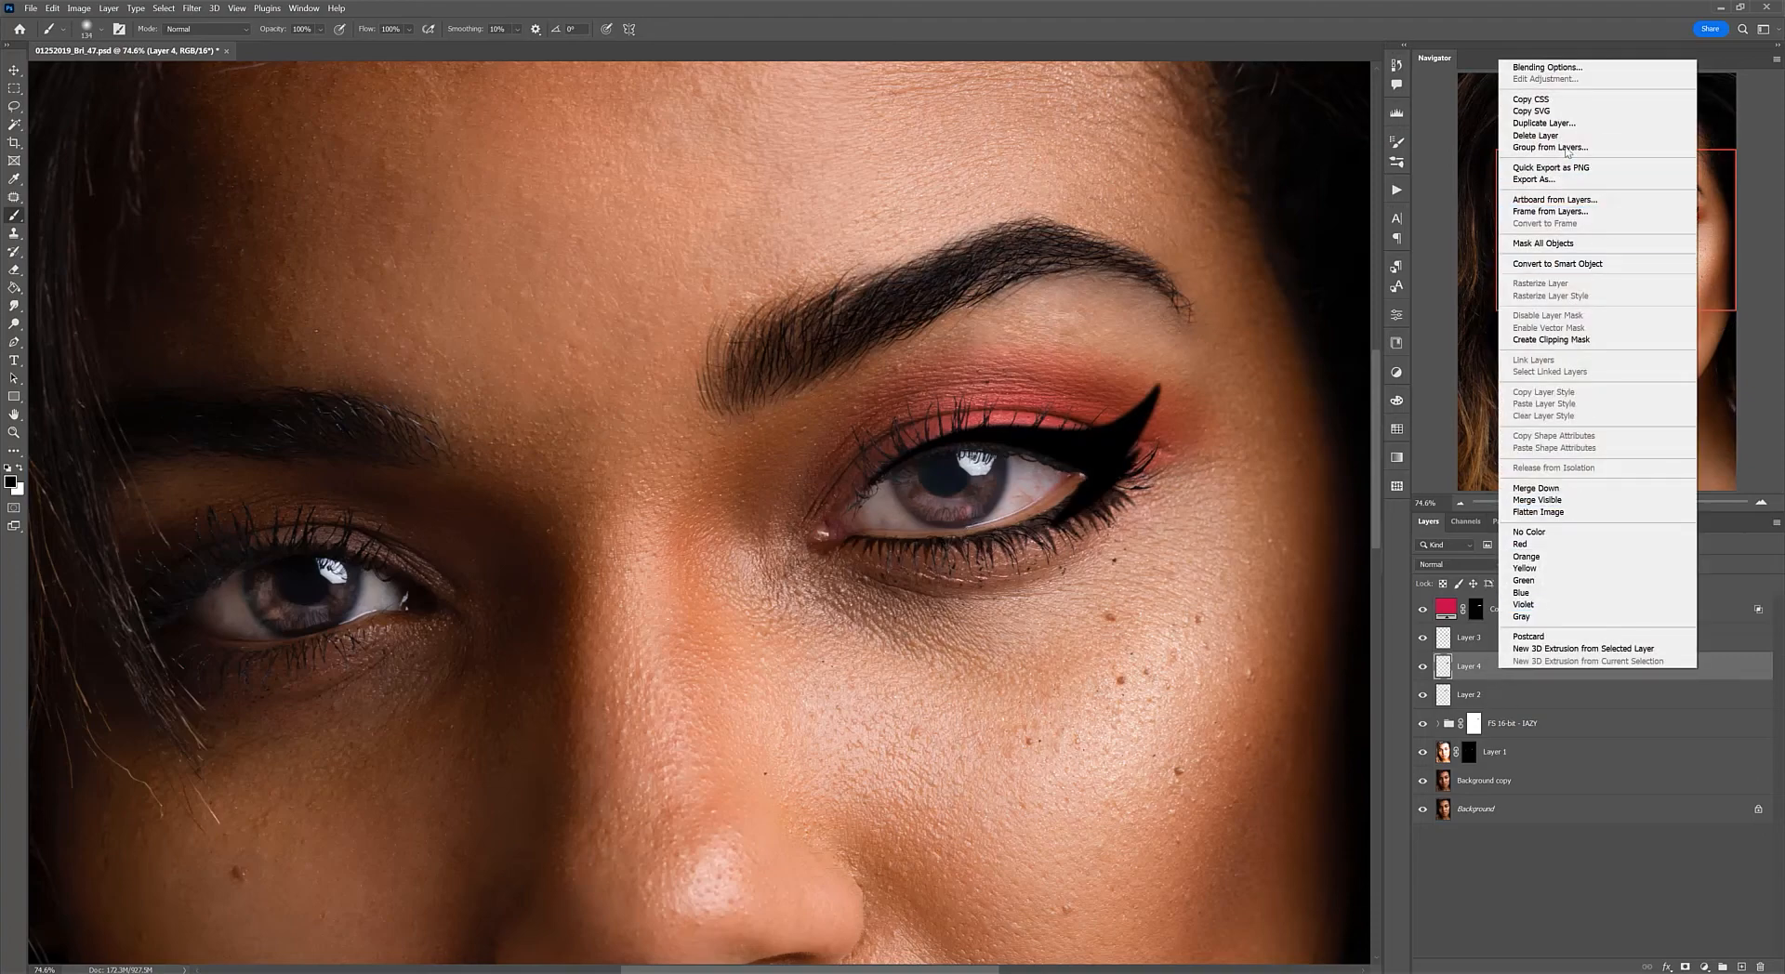
left_click(1717, 665)
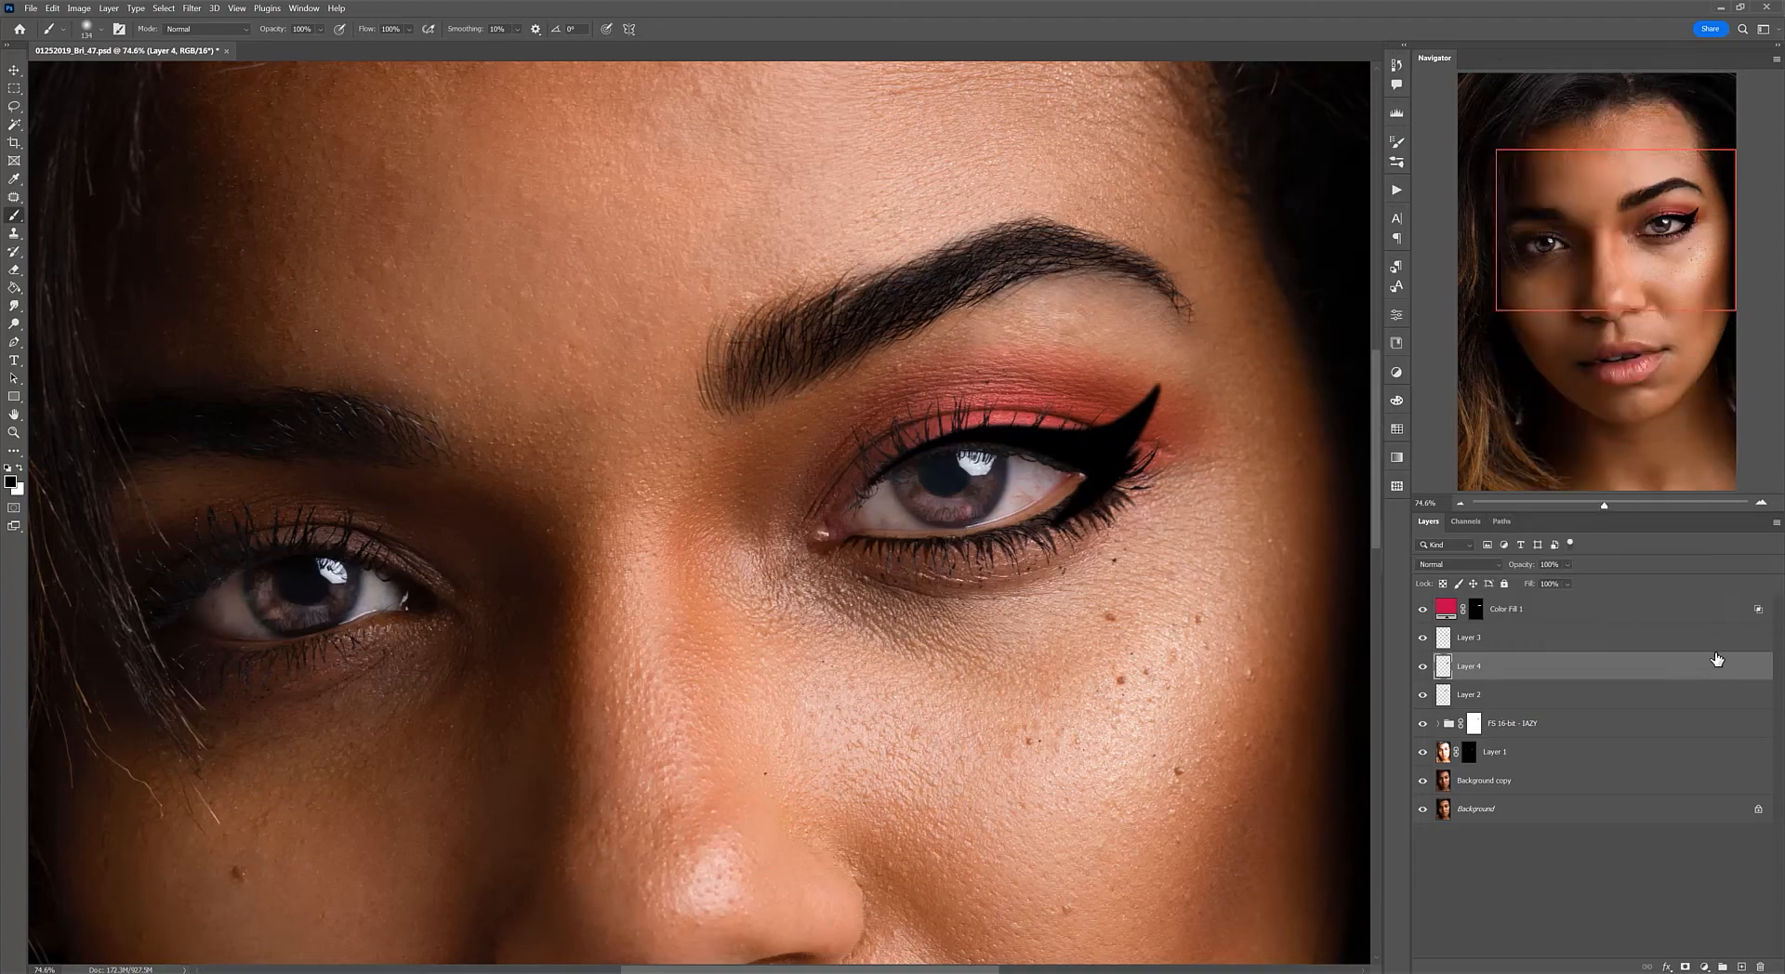
key("ctrl+t")
right_click(1115, 472)
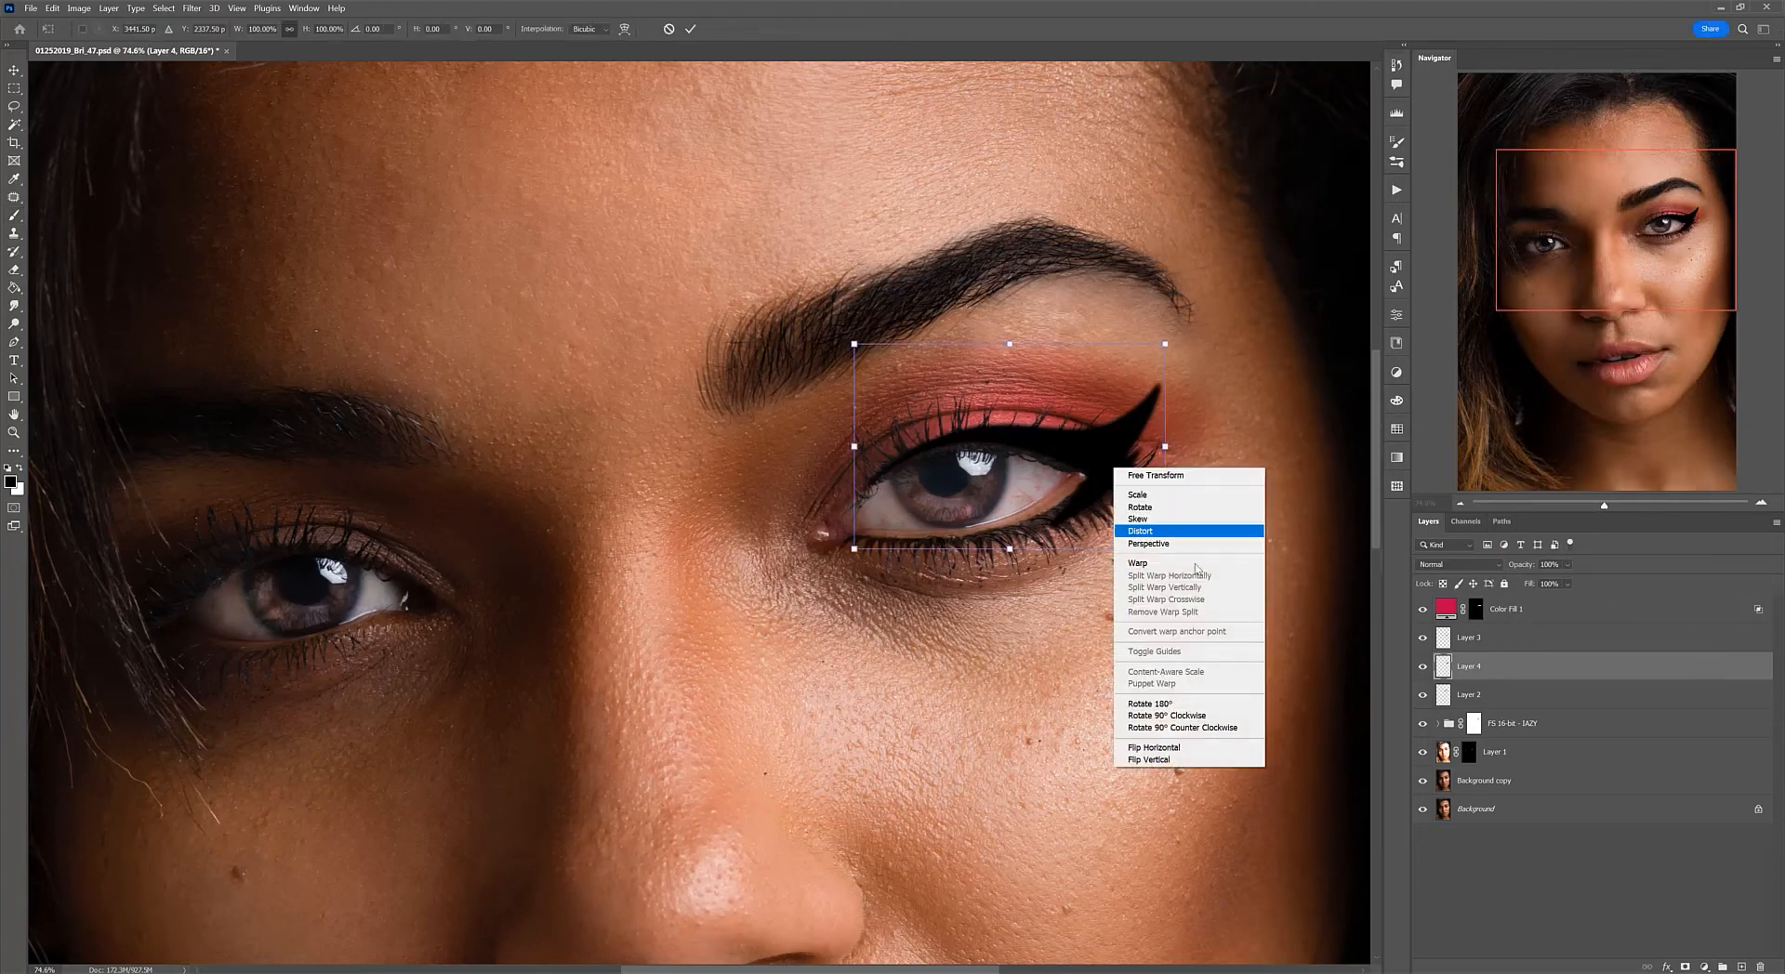
left_click(1181, 563)
scroll(1223, 485, "up", 4)
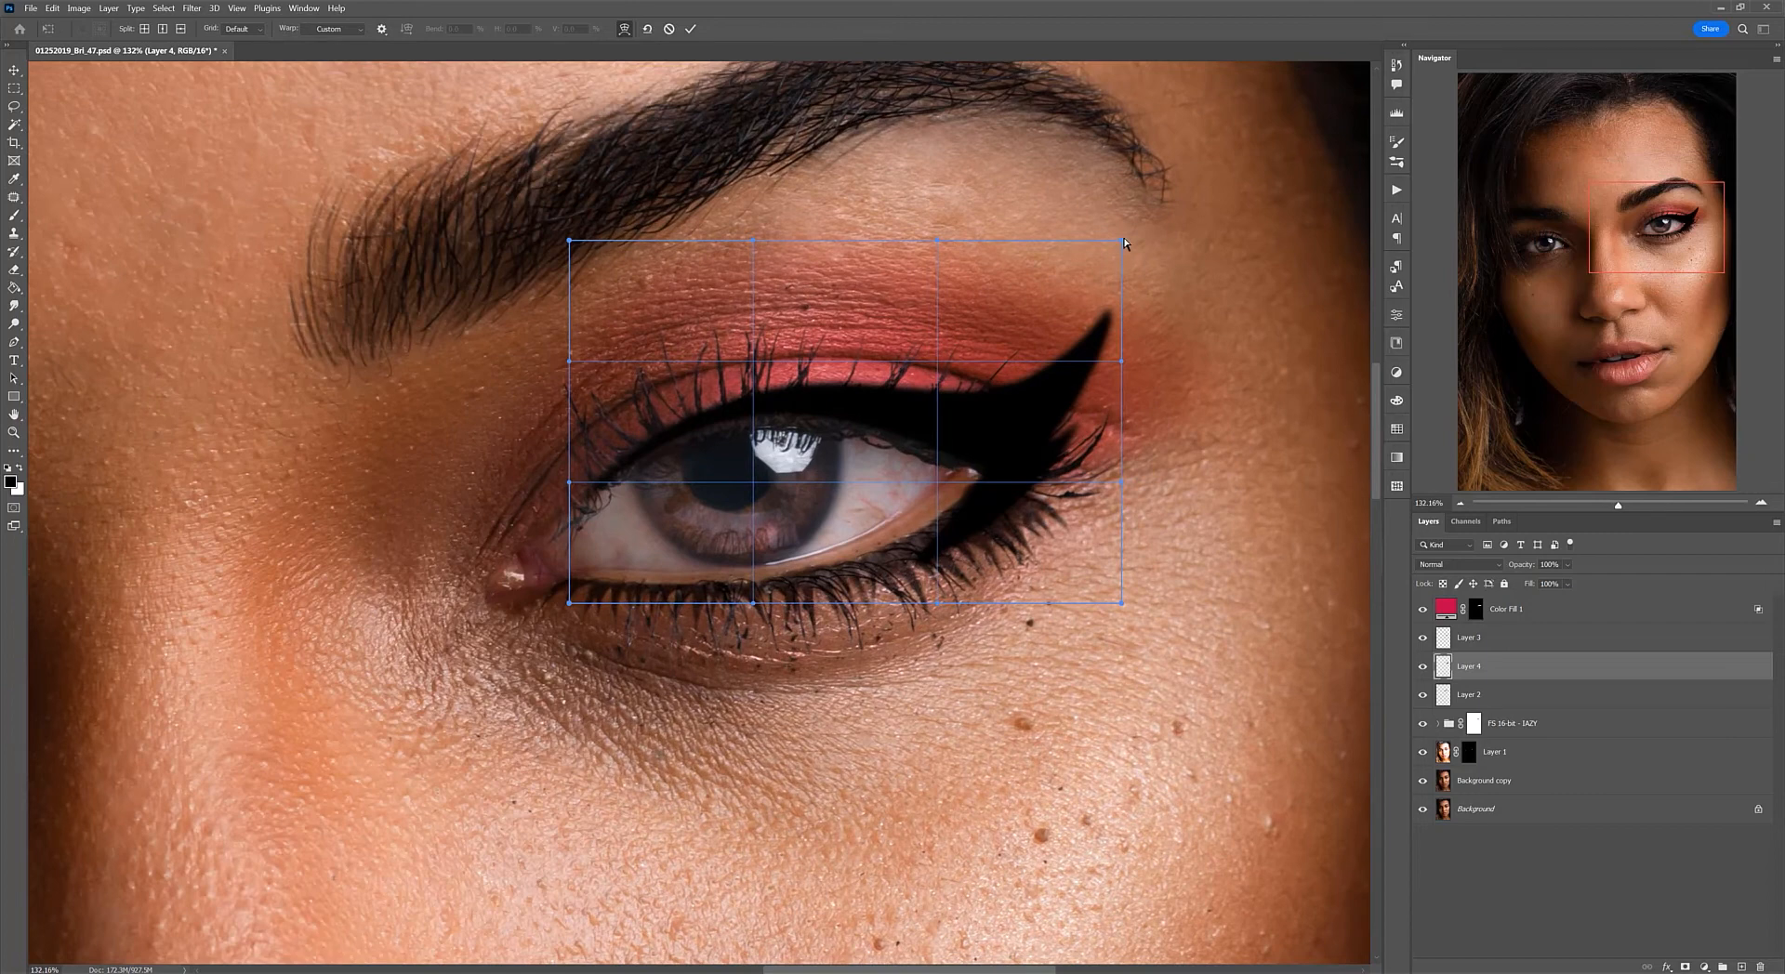
left_click_drag(1132, 244, 1238, 338)
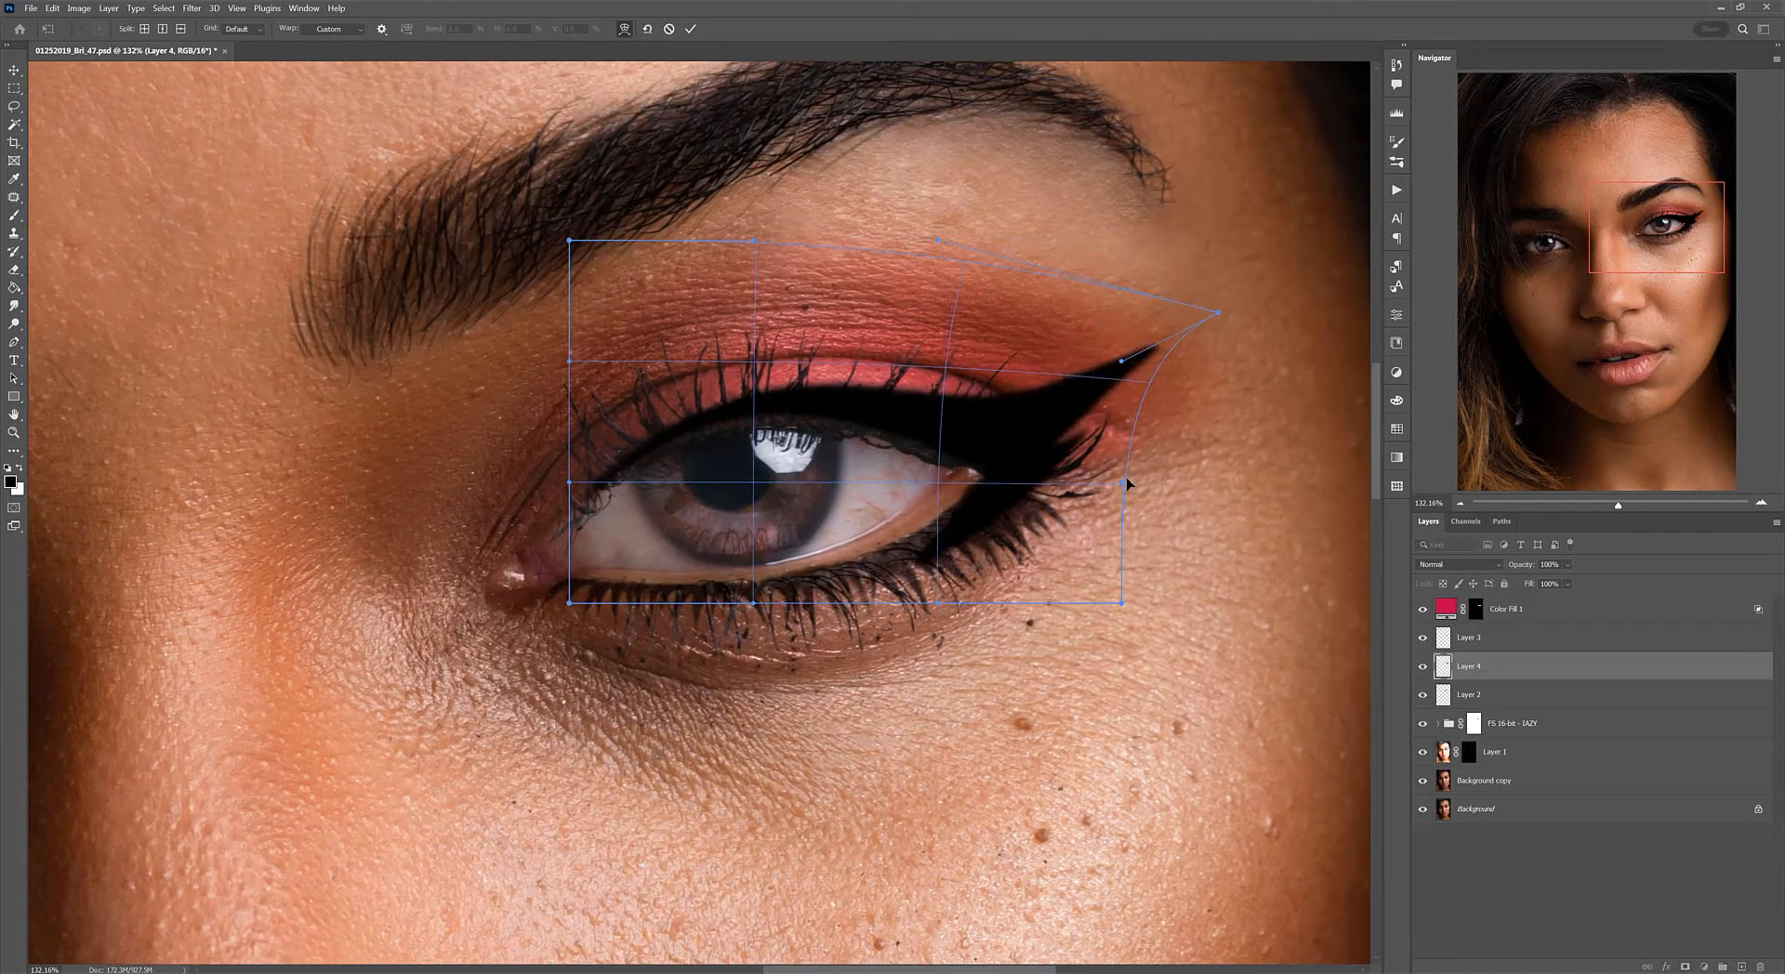
left_click_drag(1131, 486, 1173, 501)
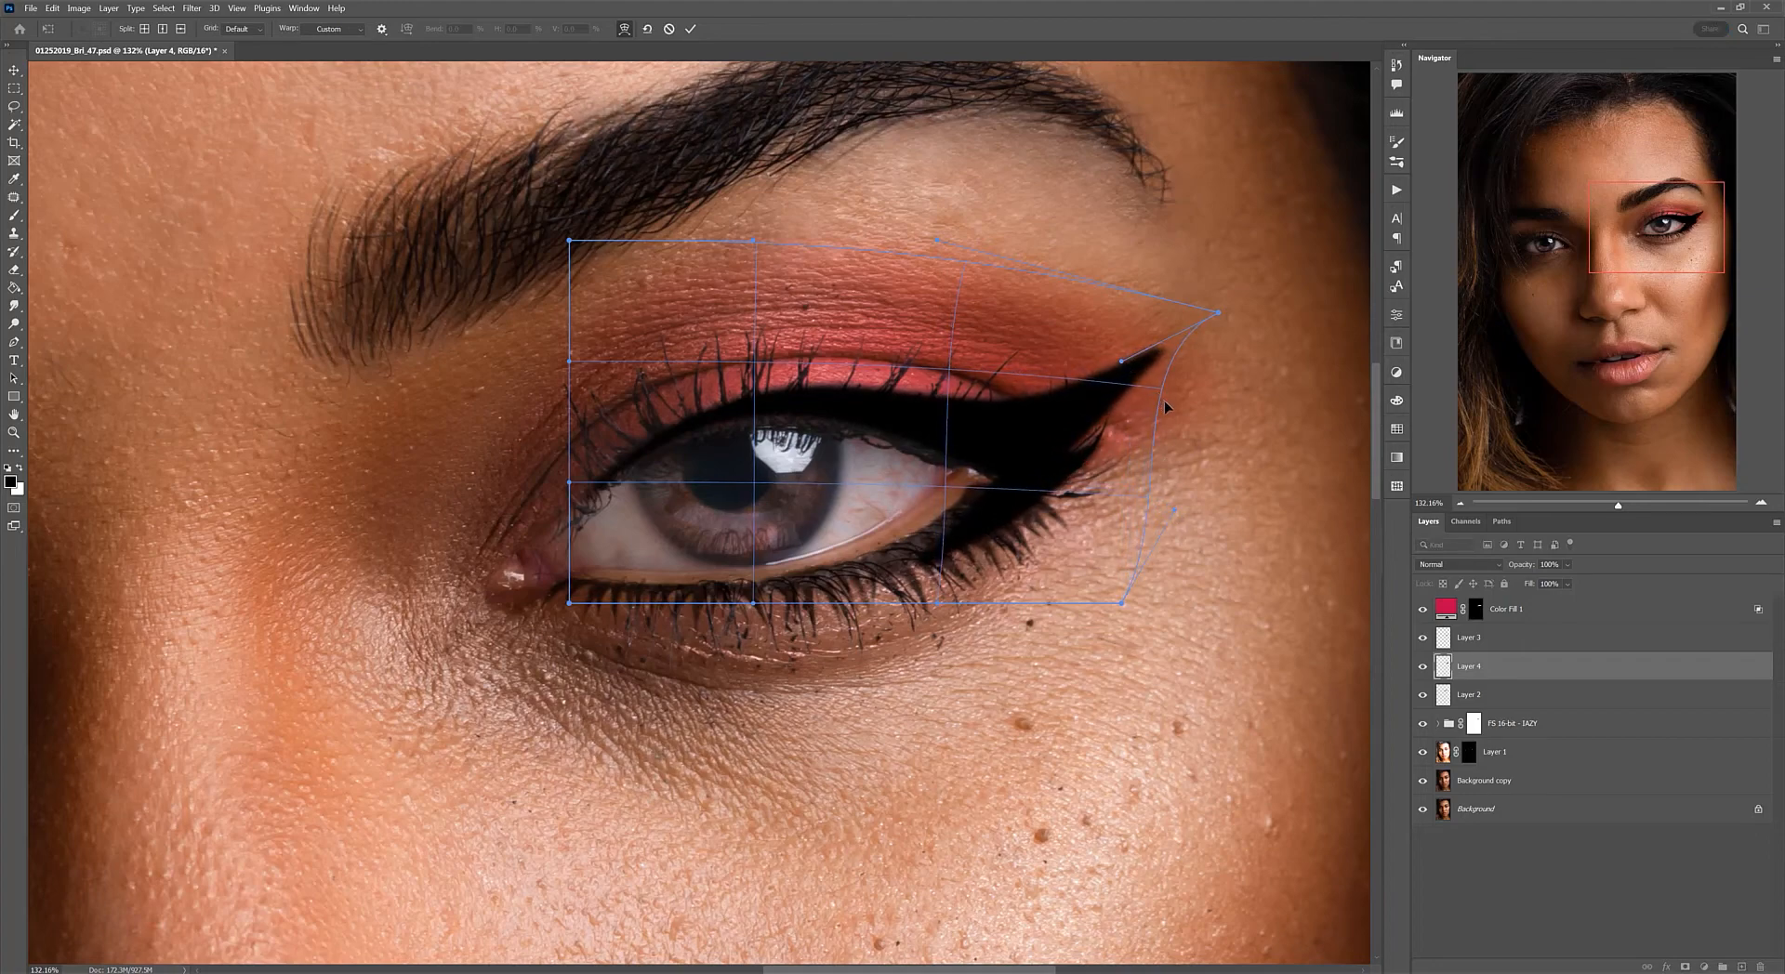
left_click_drag(1165, 407, 1175, 422)
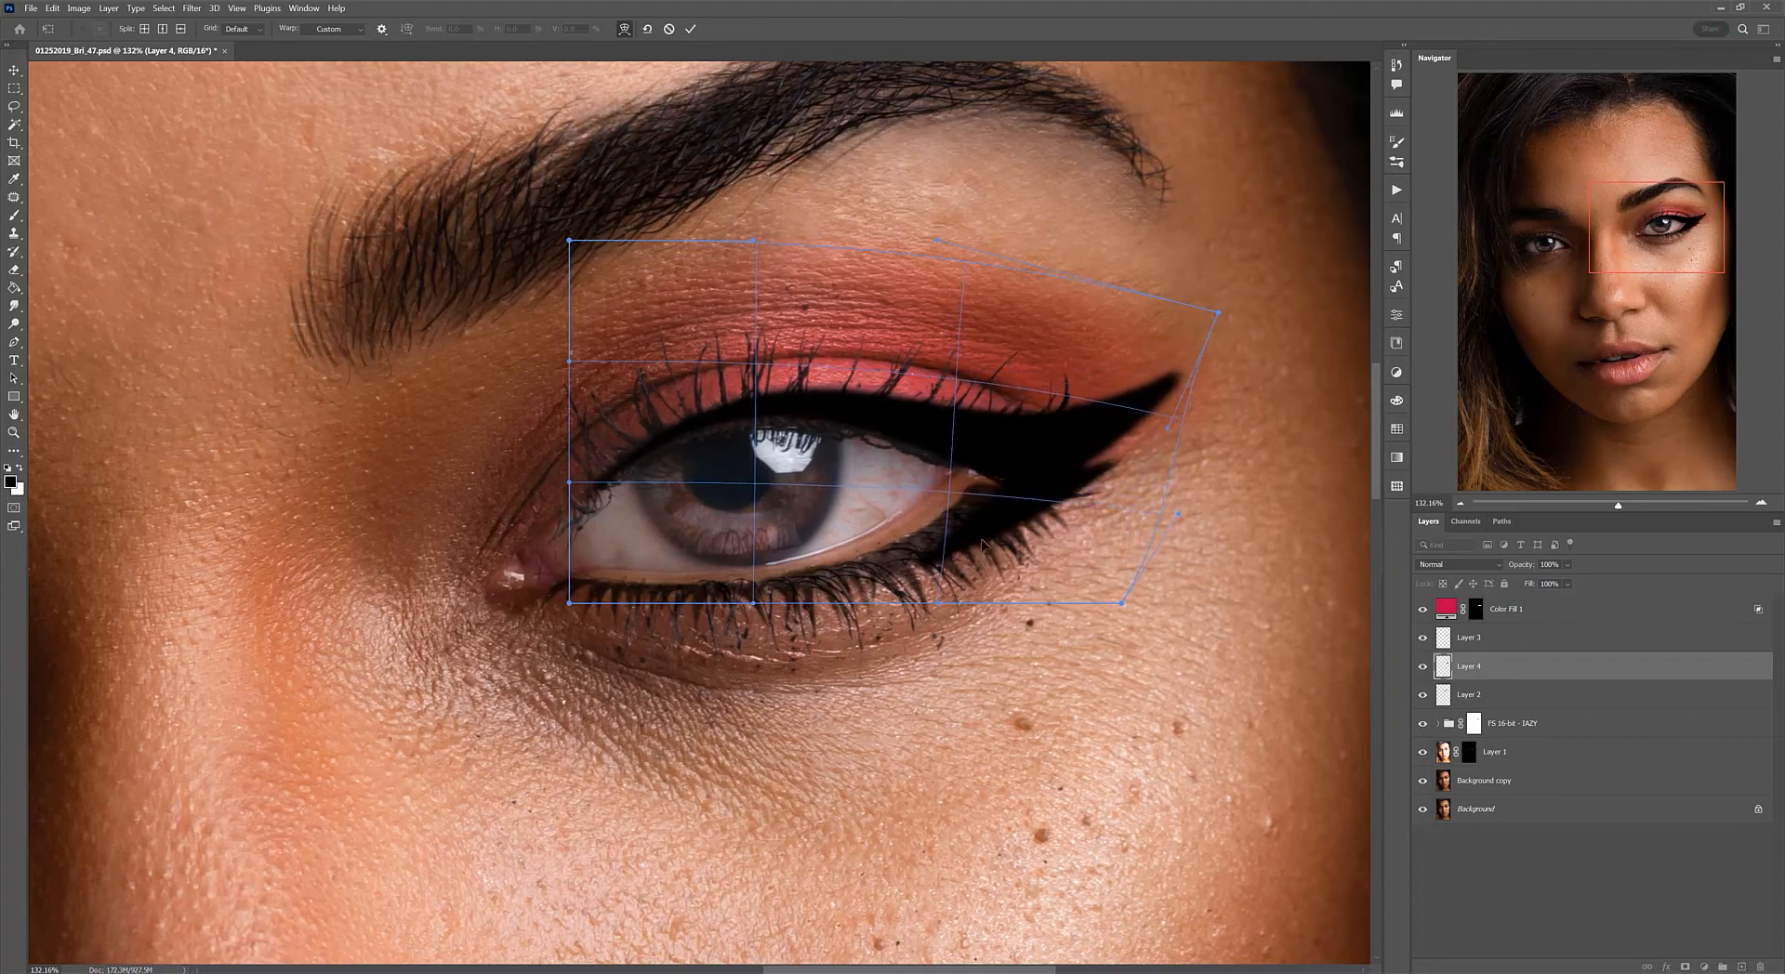
Step: Refine the warp along the lid and lower edge so the liner hugs the eye, and apply it
left_click_drag(953, 523, 935, 504)
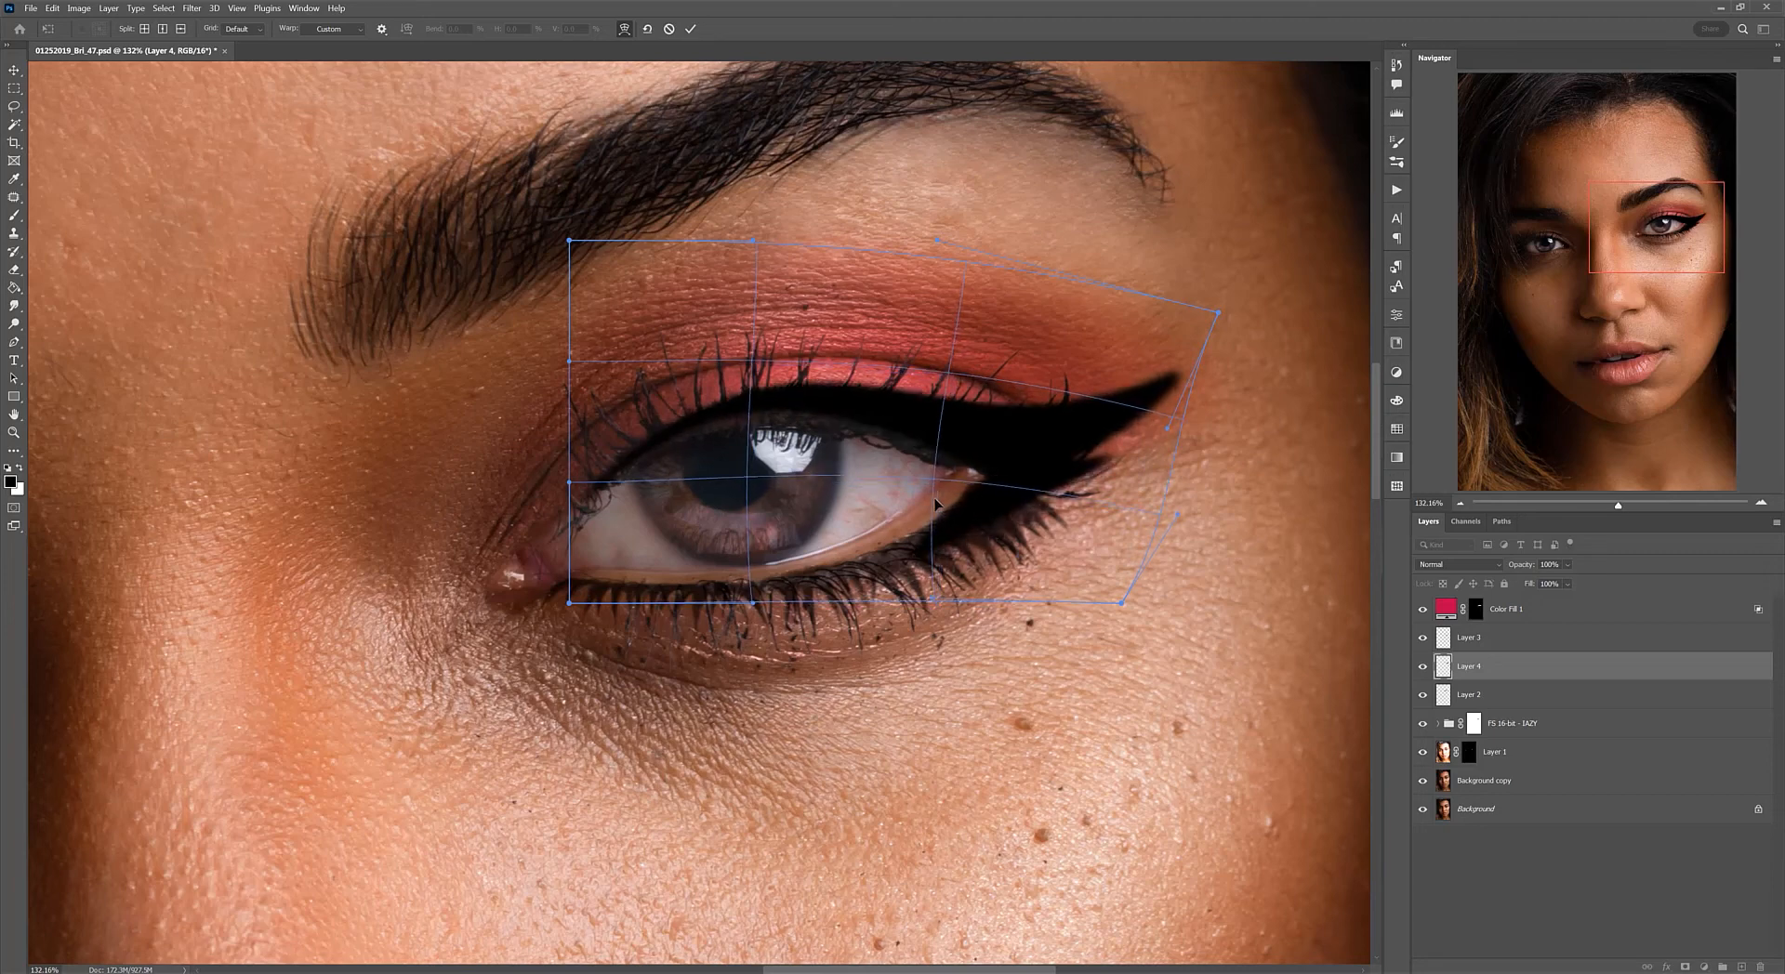
left_click_drag(817, 423, 812, 427)
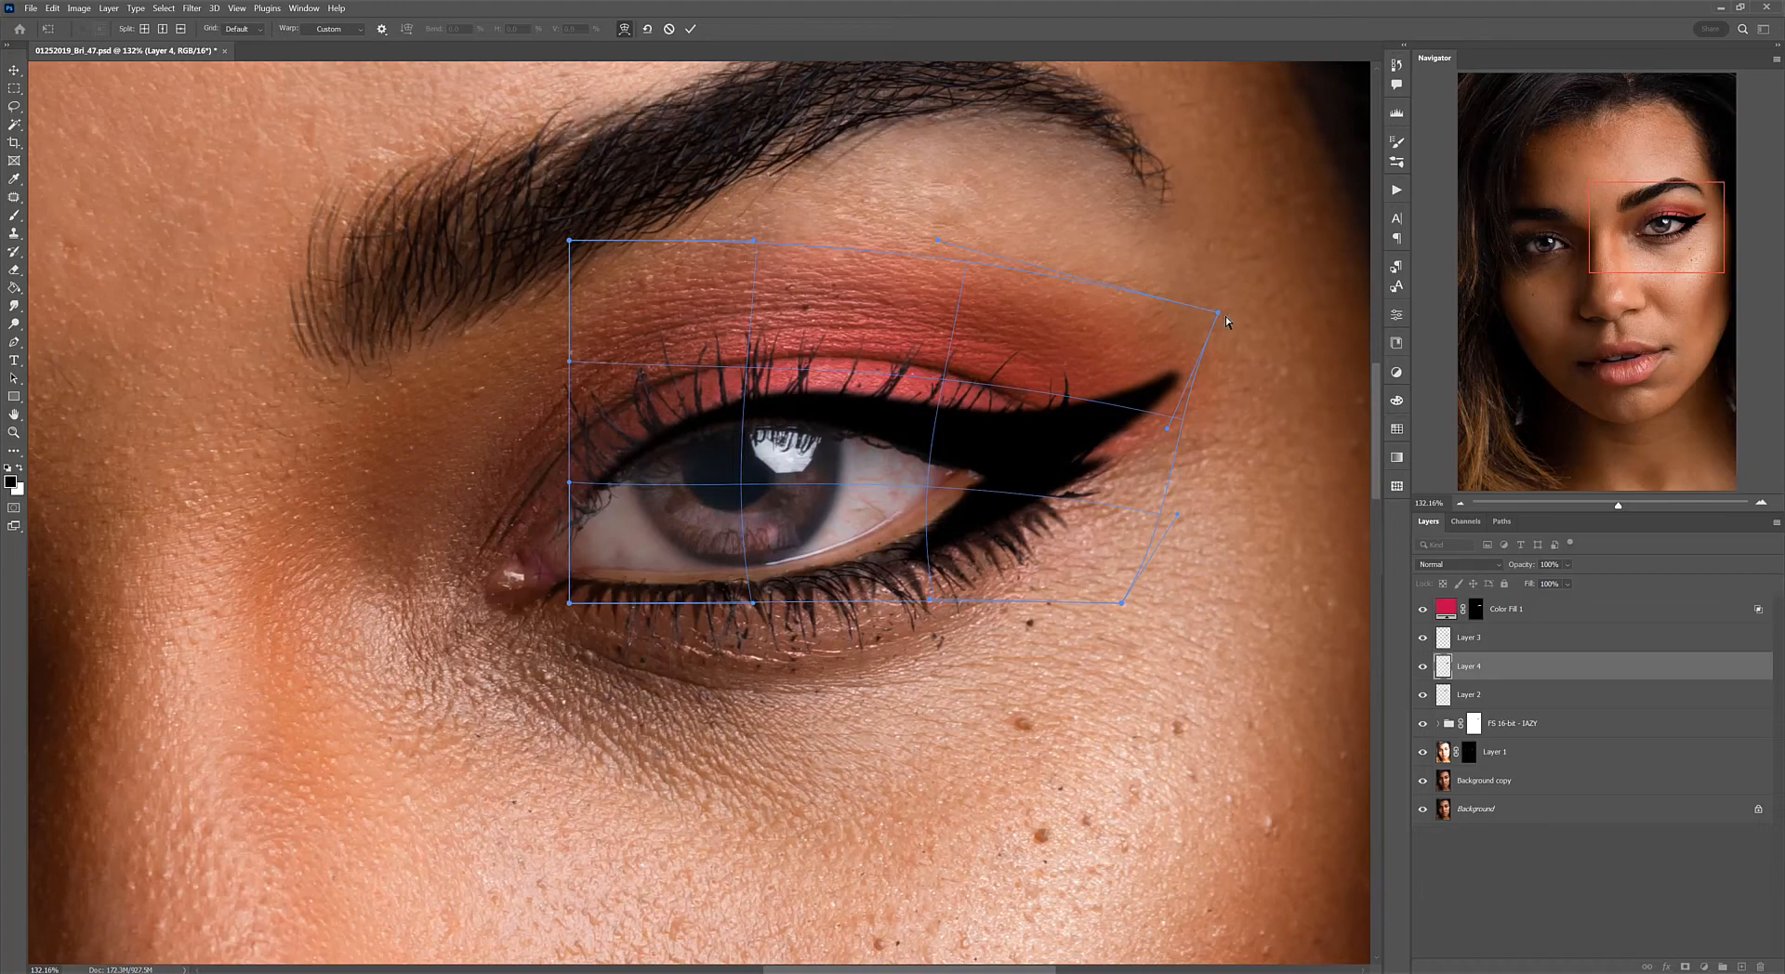
mouse_move(1225, 321)
left_mouse_down()
mouse_move(1247, 345)
mouse_move(1216, 302)
left_mouse_up()
left_click_drag(1176, 518, 1184, 536)
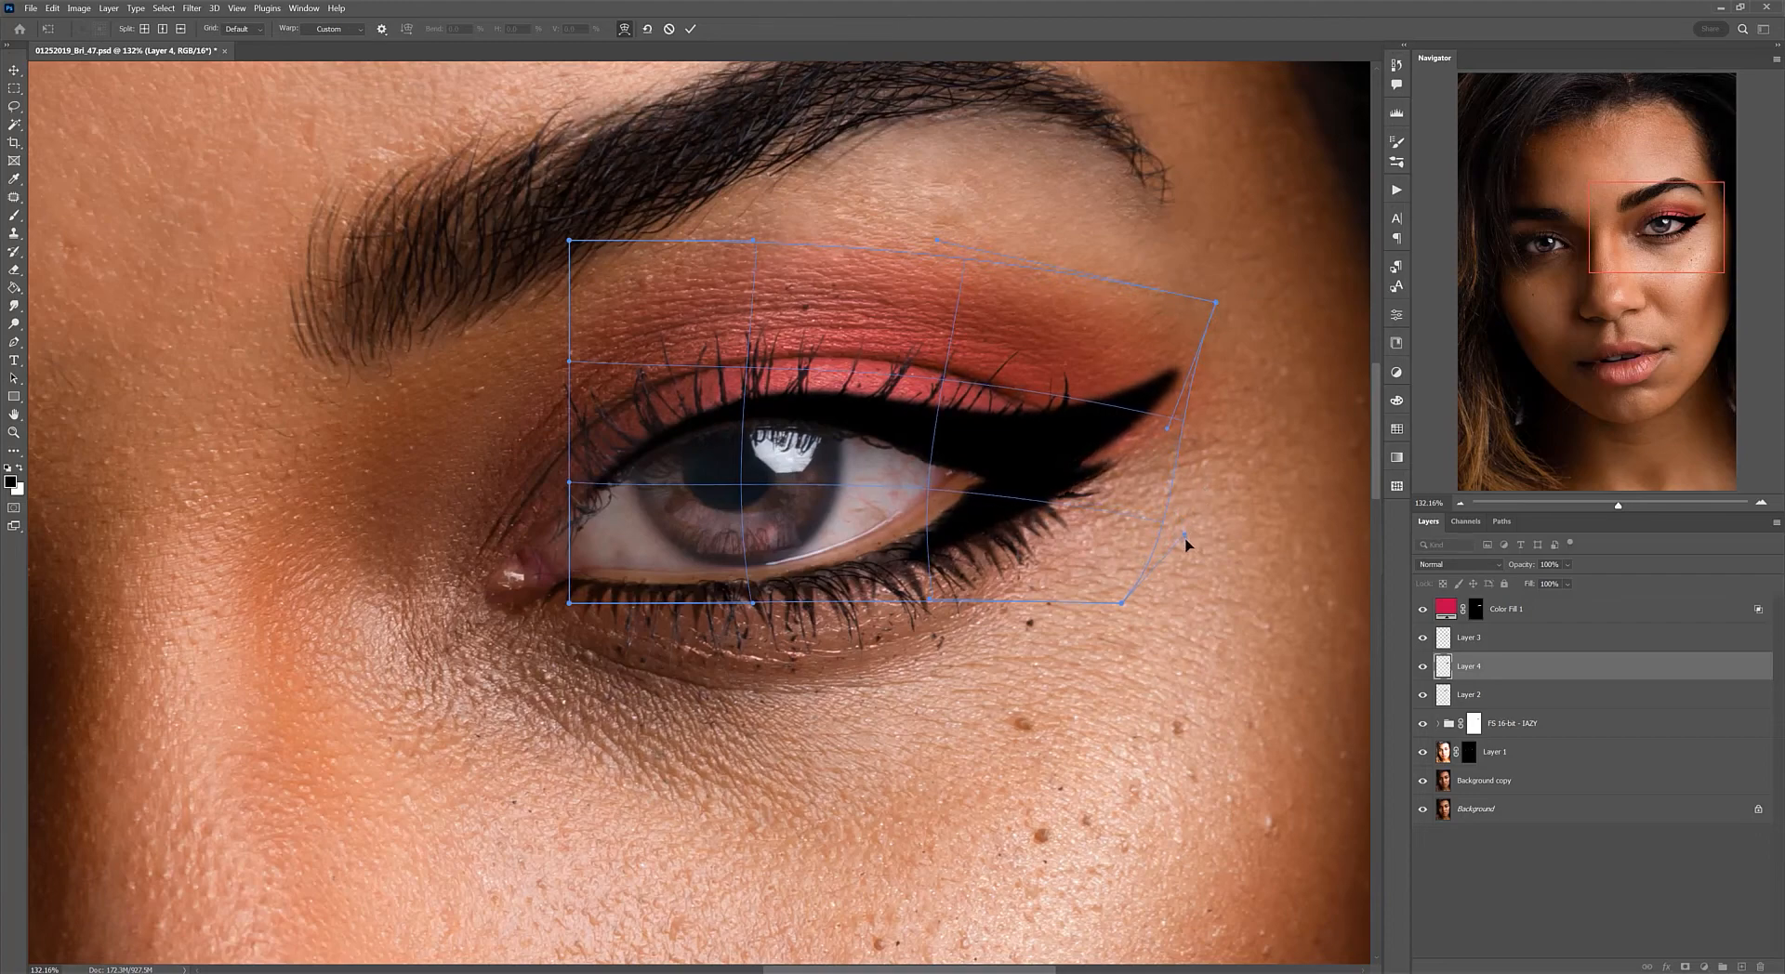
left_click_drag(917, 600, 889, 588)
scroll(1050, 511, "down", 5)
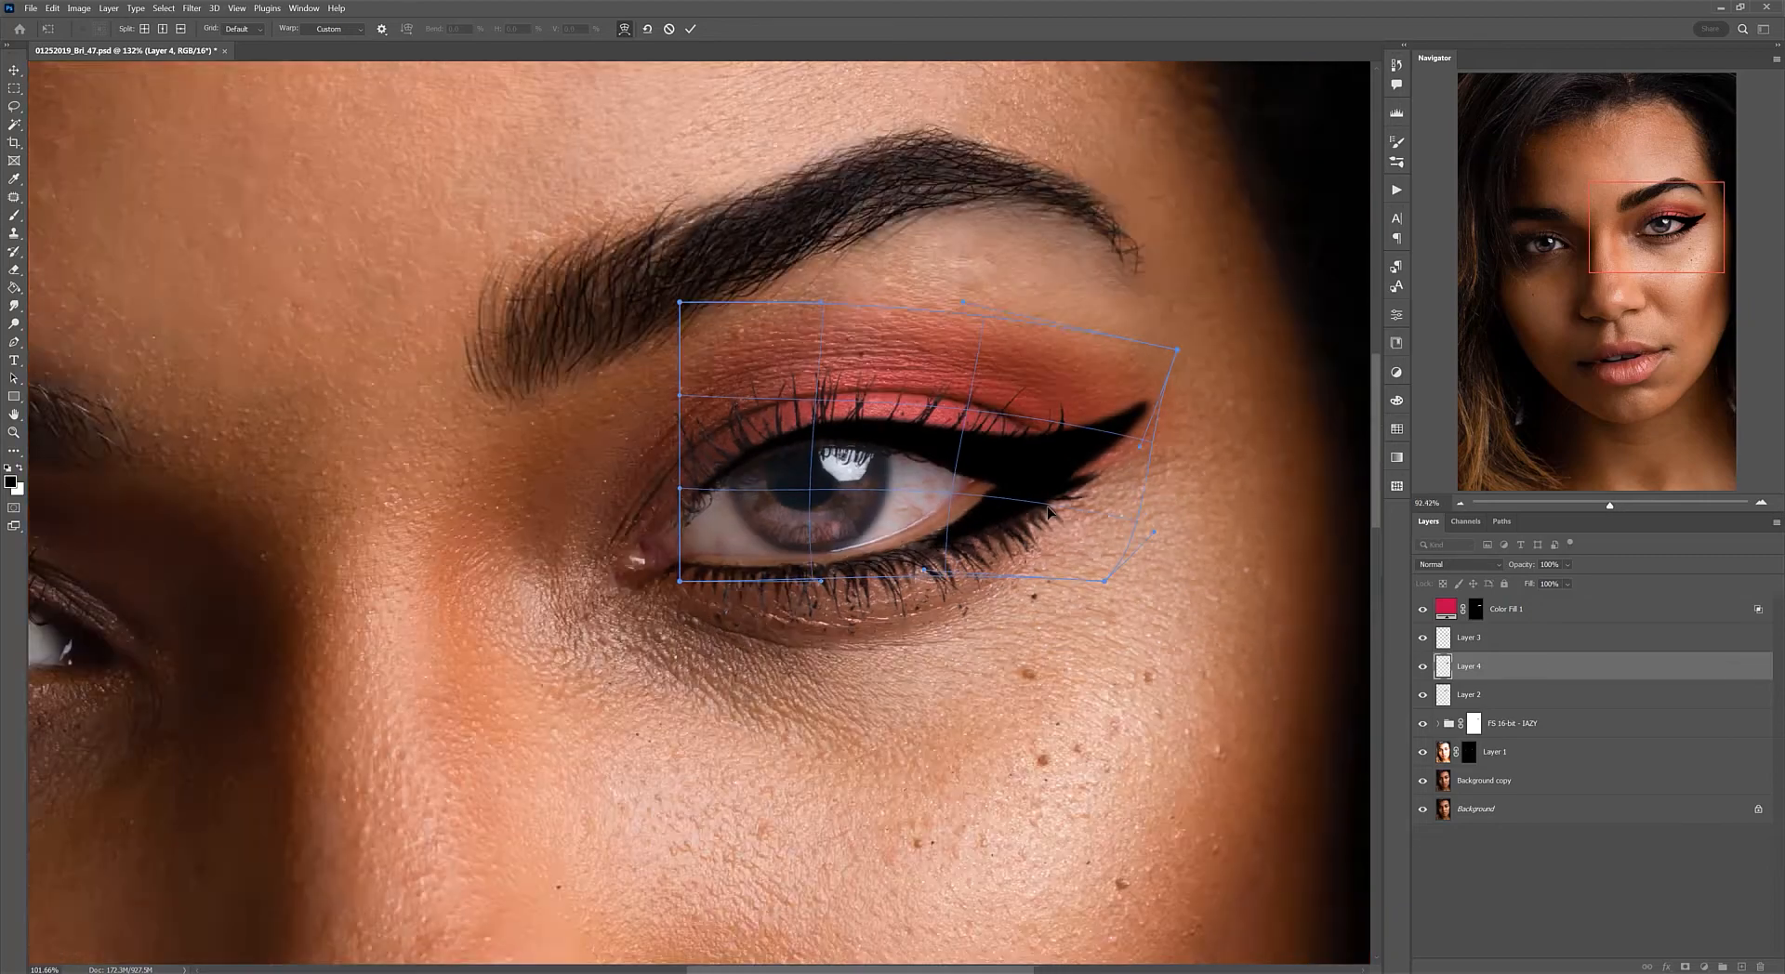
key("Return")
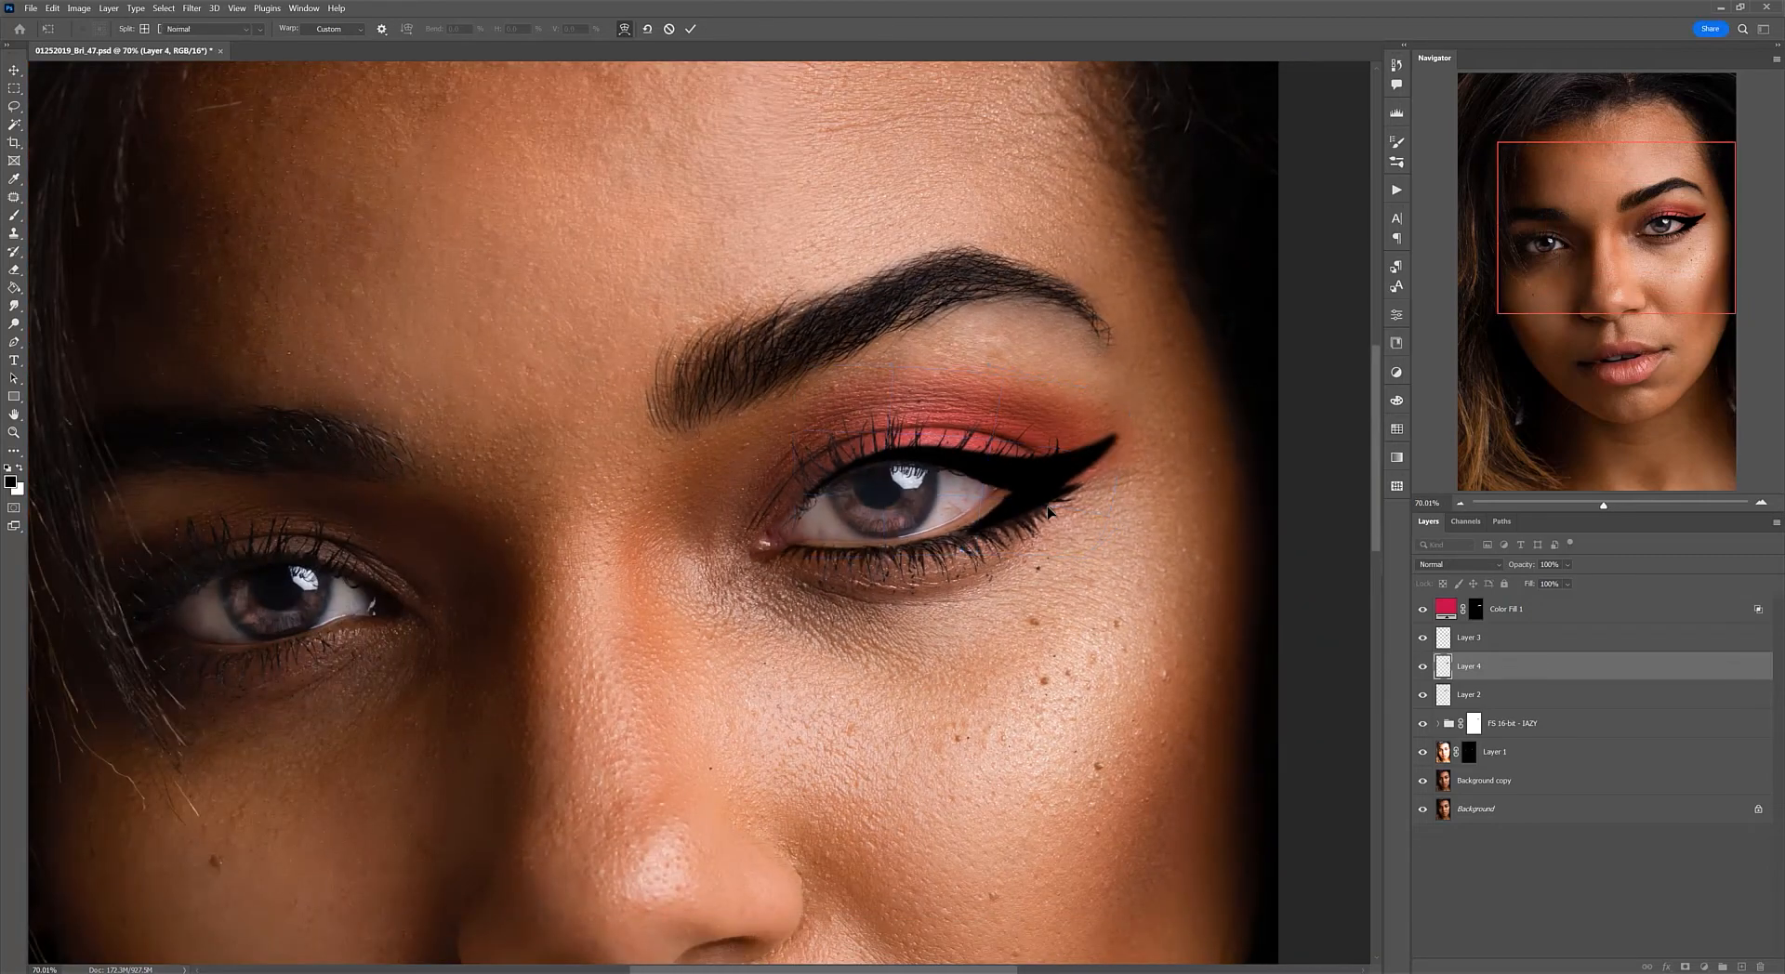
Step: Touch up the Color Fill 1 mask with the soft brush along the underside of the liner's outer wing
key("b")
scroll(1052, 507, "down", 6)
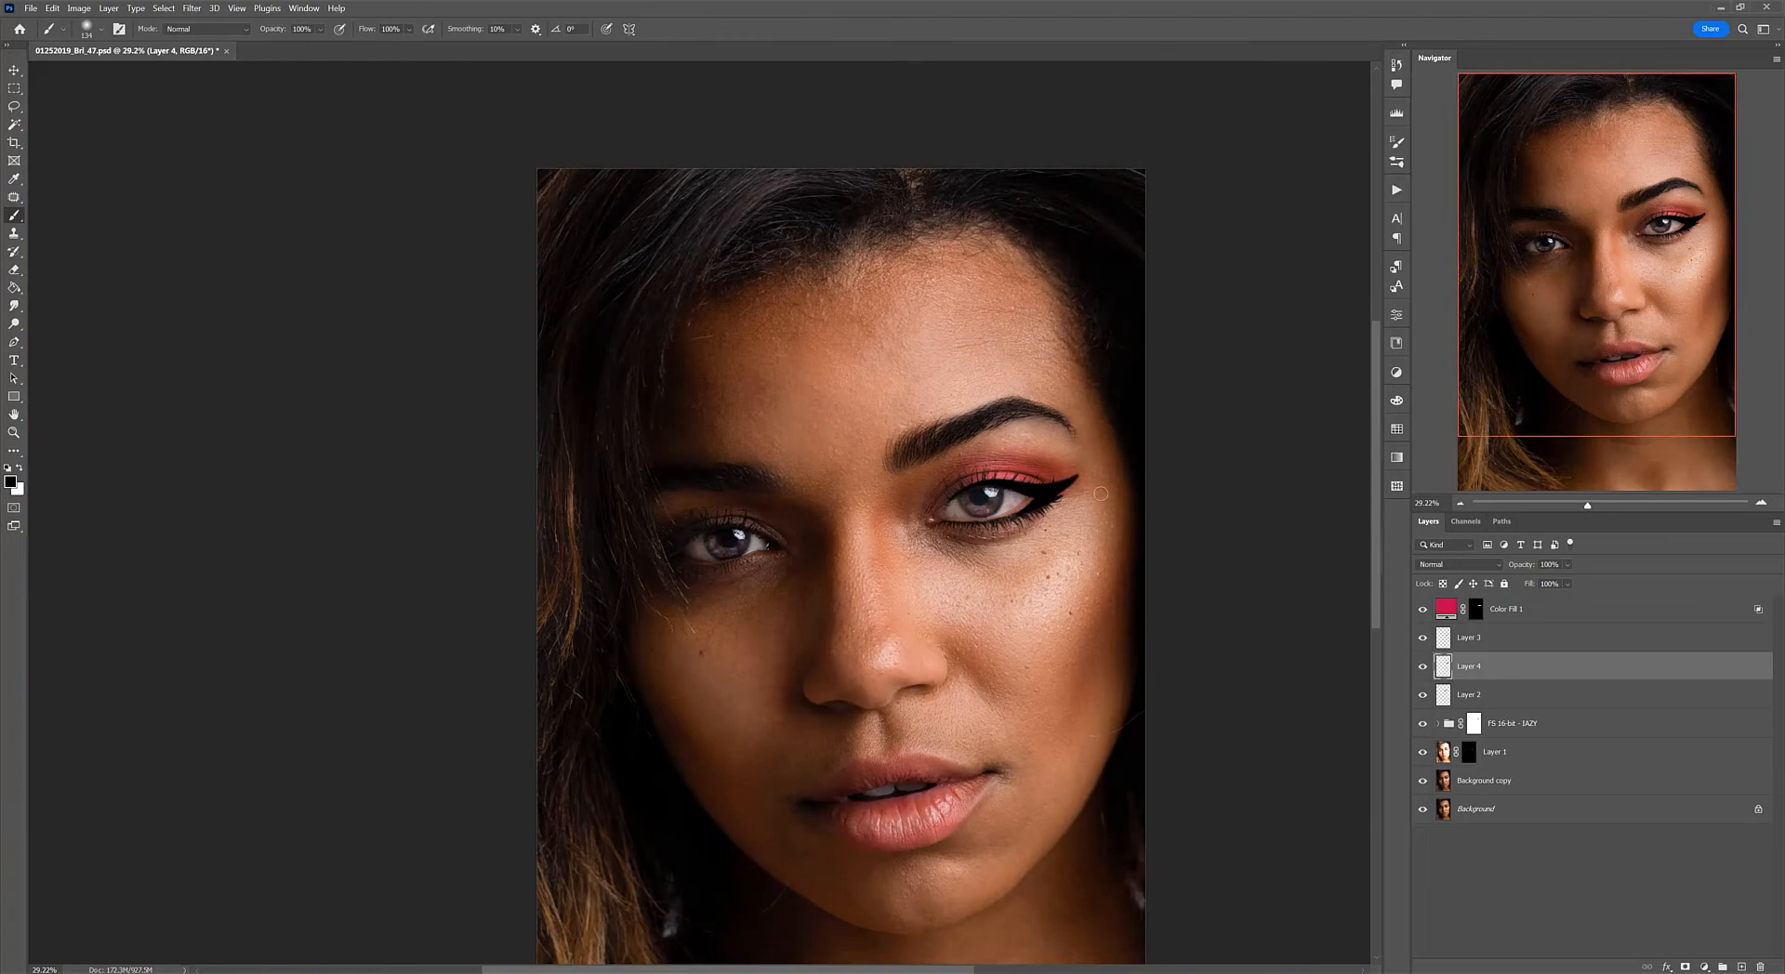
scroll(1100, 492, "up", 7)
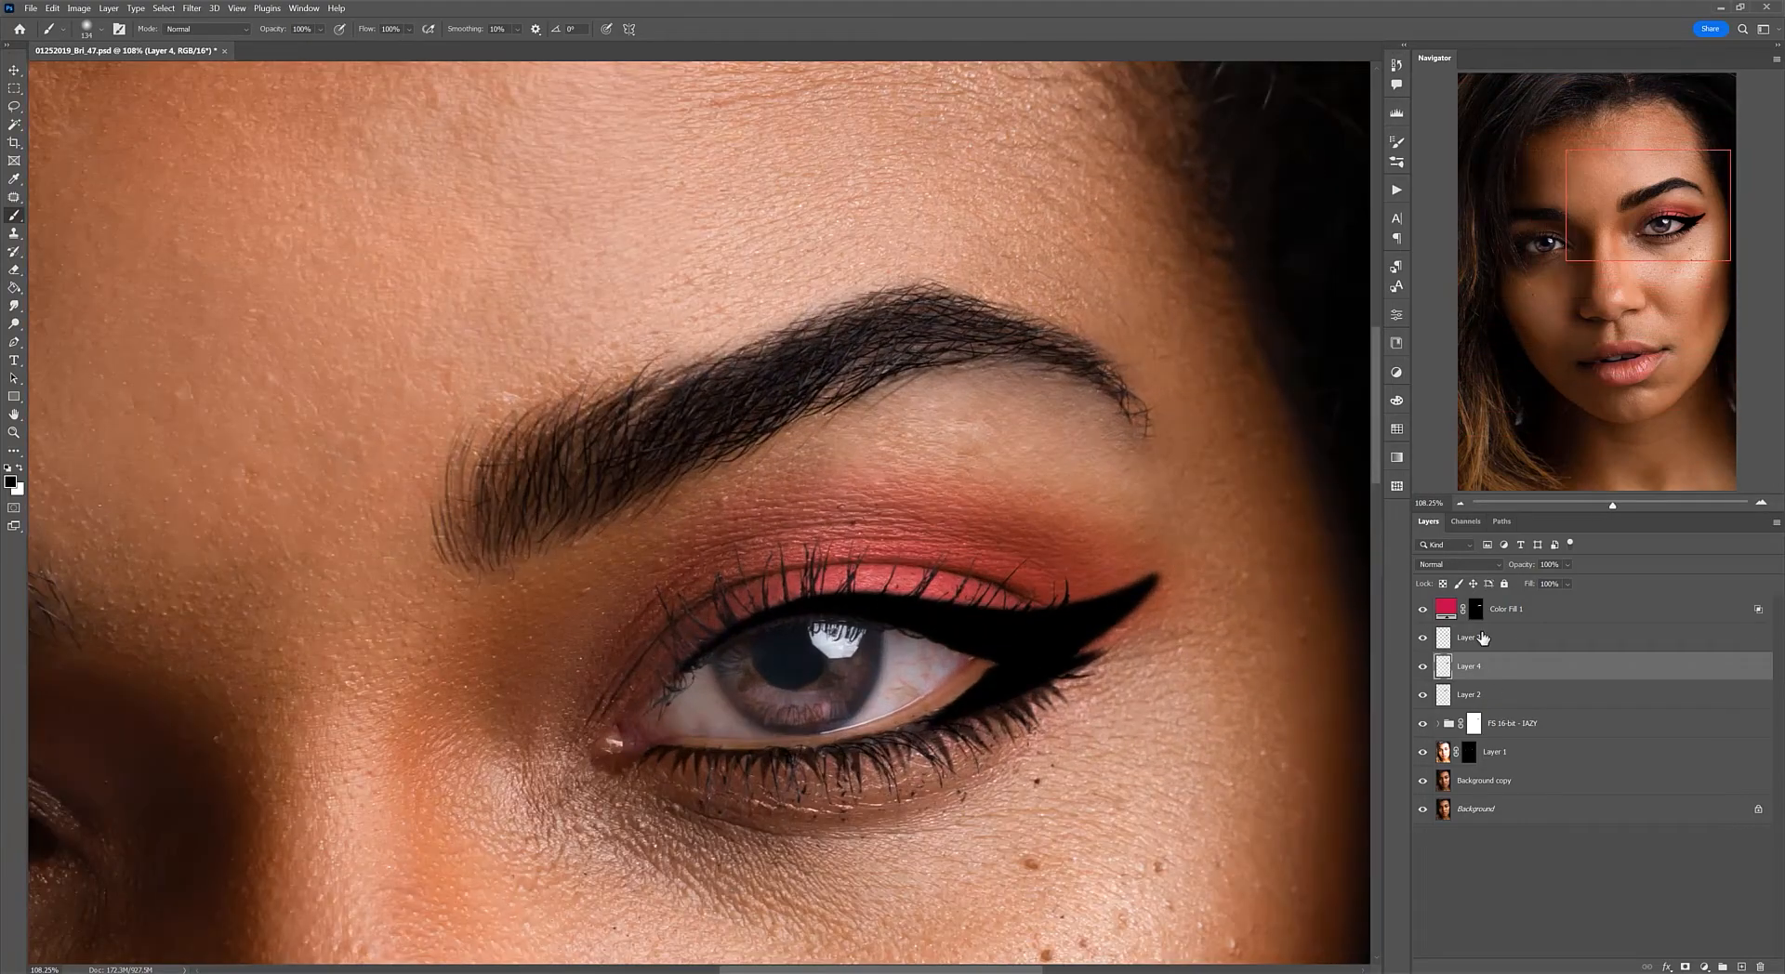
left_click(1475, 611)
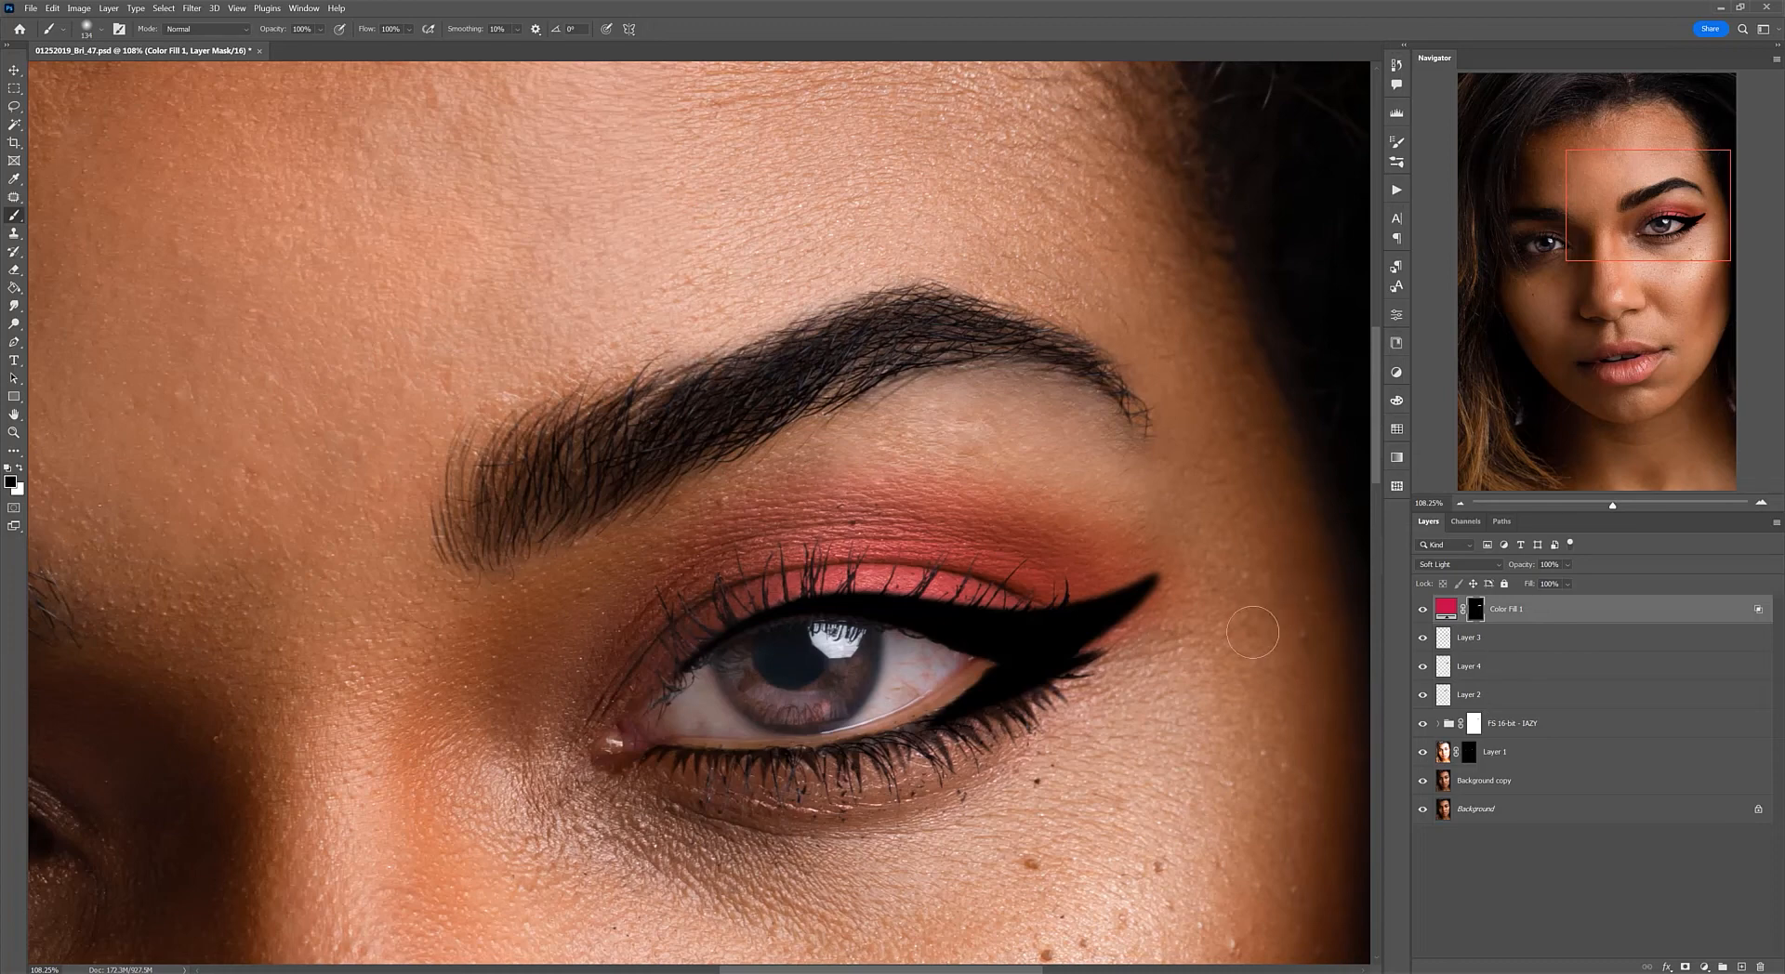
key("x")
mouse_move(1166, 646)
left_mouse_down()
mouse_move(1101, 674)
mouse_move(1153, 623)
mouse_move(1104, 676)
left_mouse_up()
key("x")
scroll(1177, 673, "down", 8)
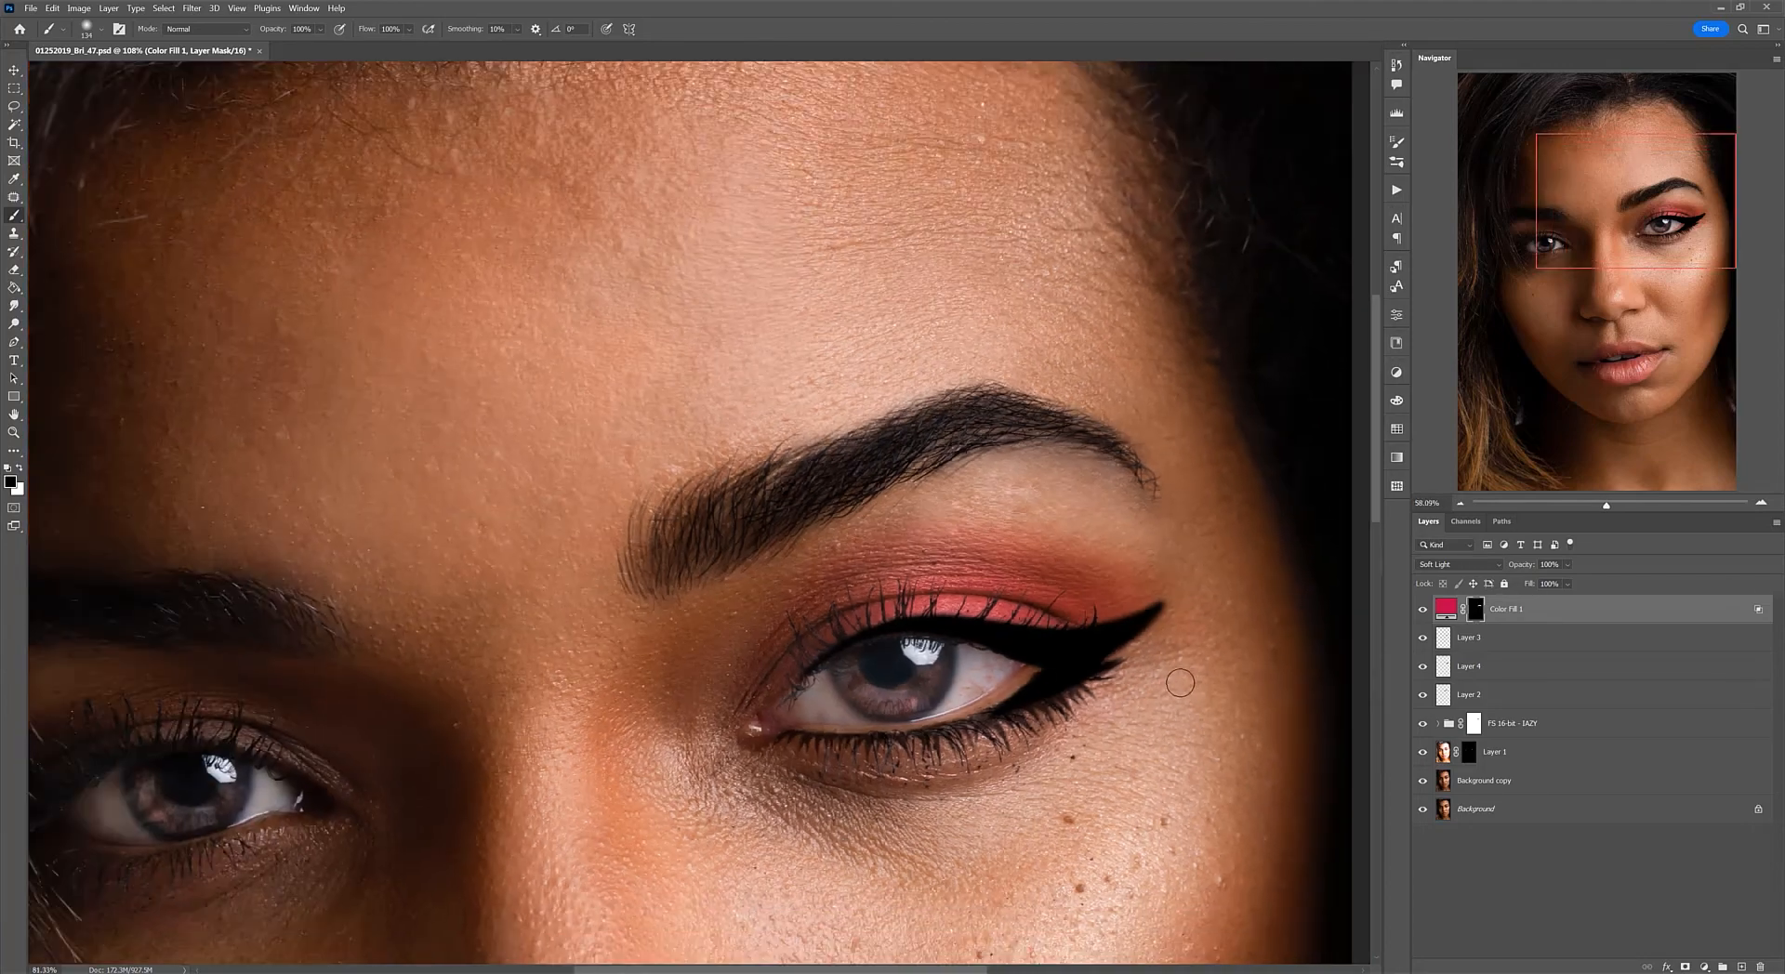
scroll(1177, 673, "up", 2)
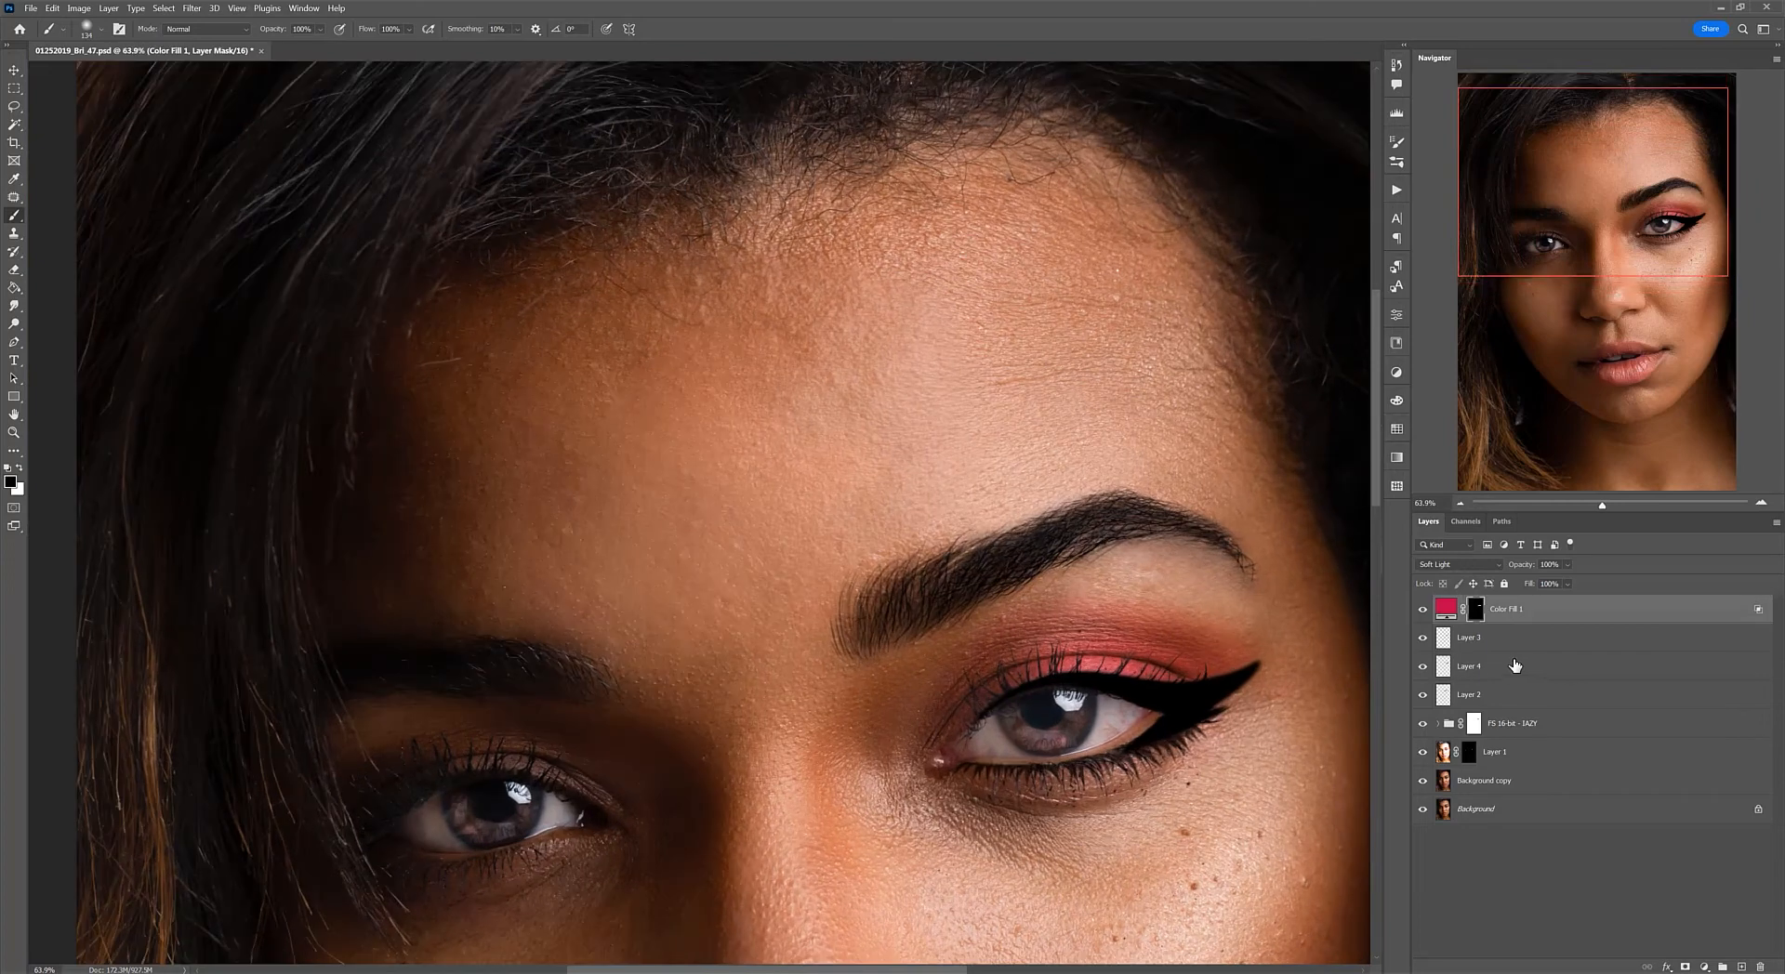
Step: Blend Layer 4's eyeliner into the skin using Blend If, splitting the Underlying Layer sliders to about 0/82 and 45/255
left_click(1525, 660)
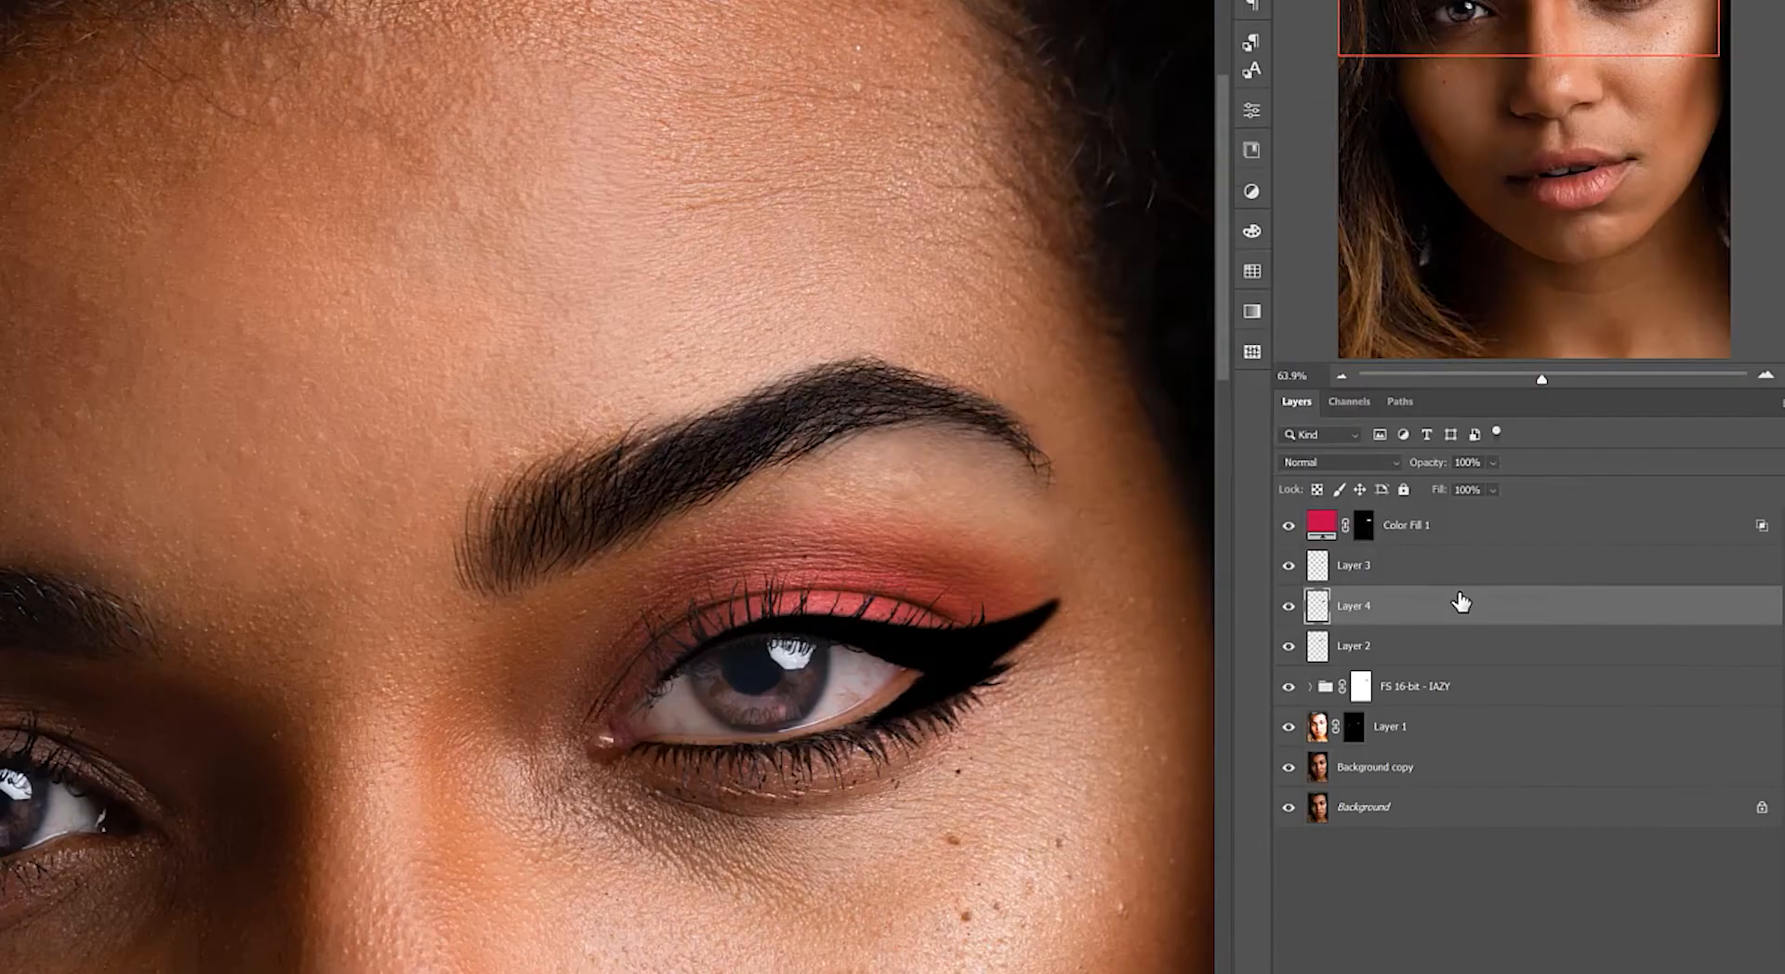
double_click(1545, 662)
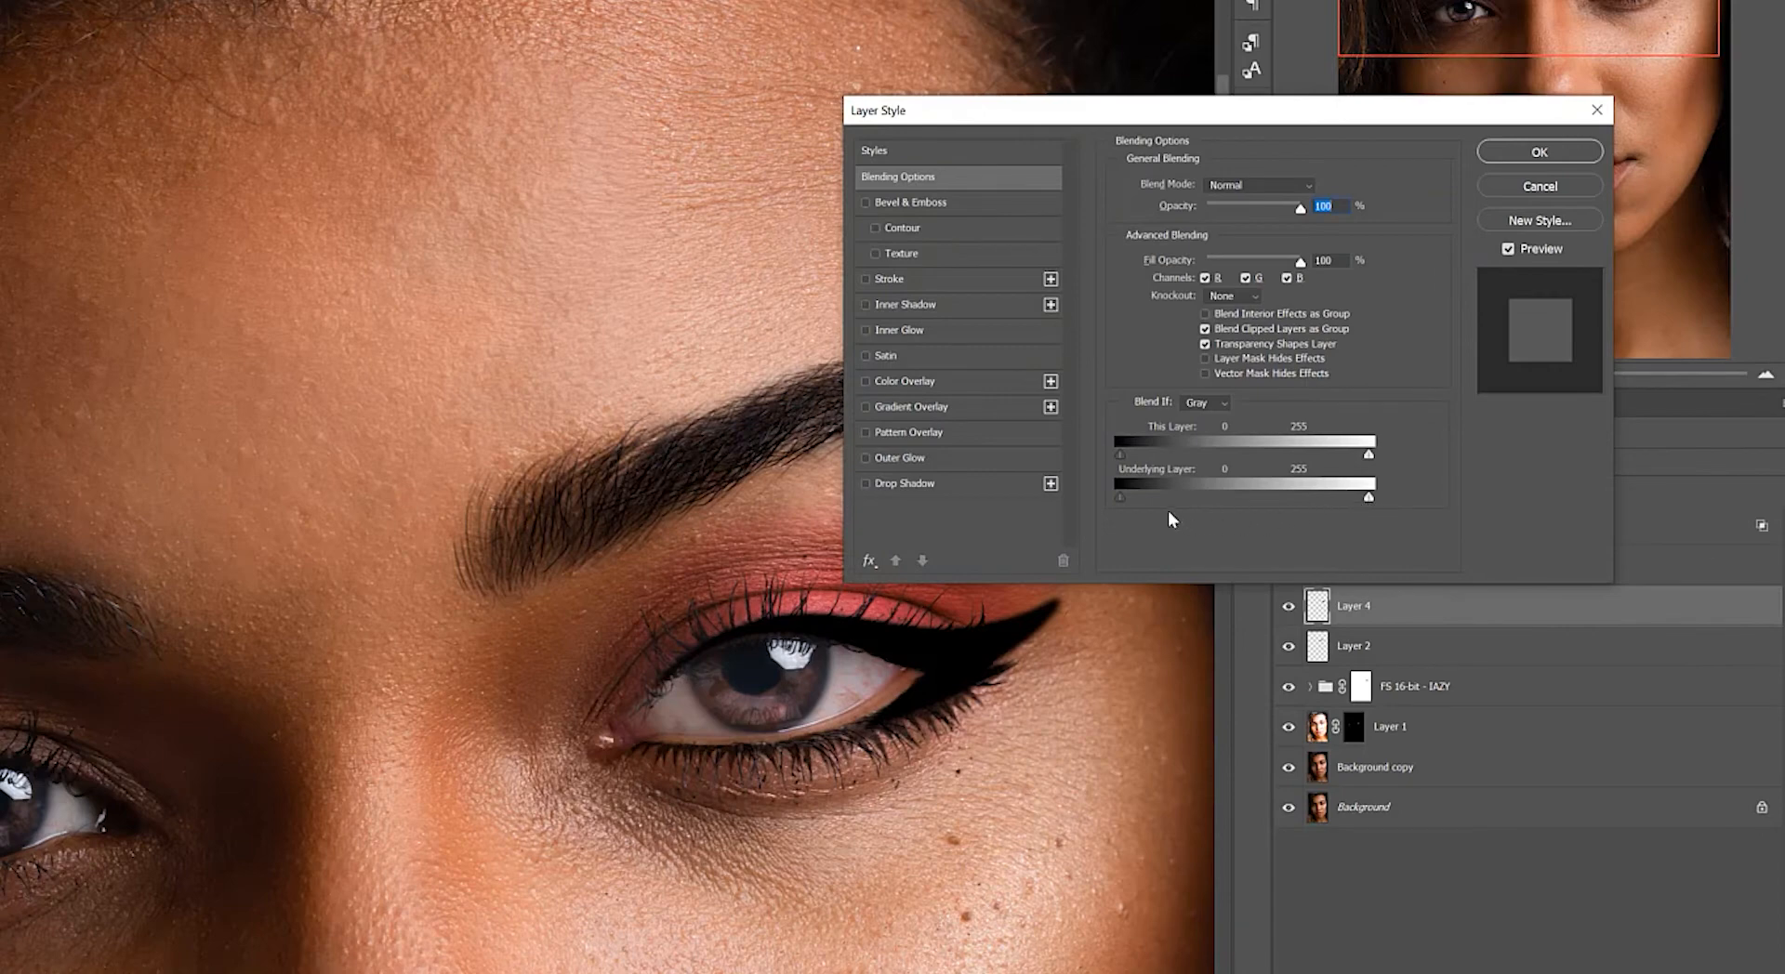
left_click_drag(1123, 499, 1194, 494)
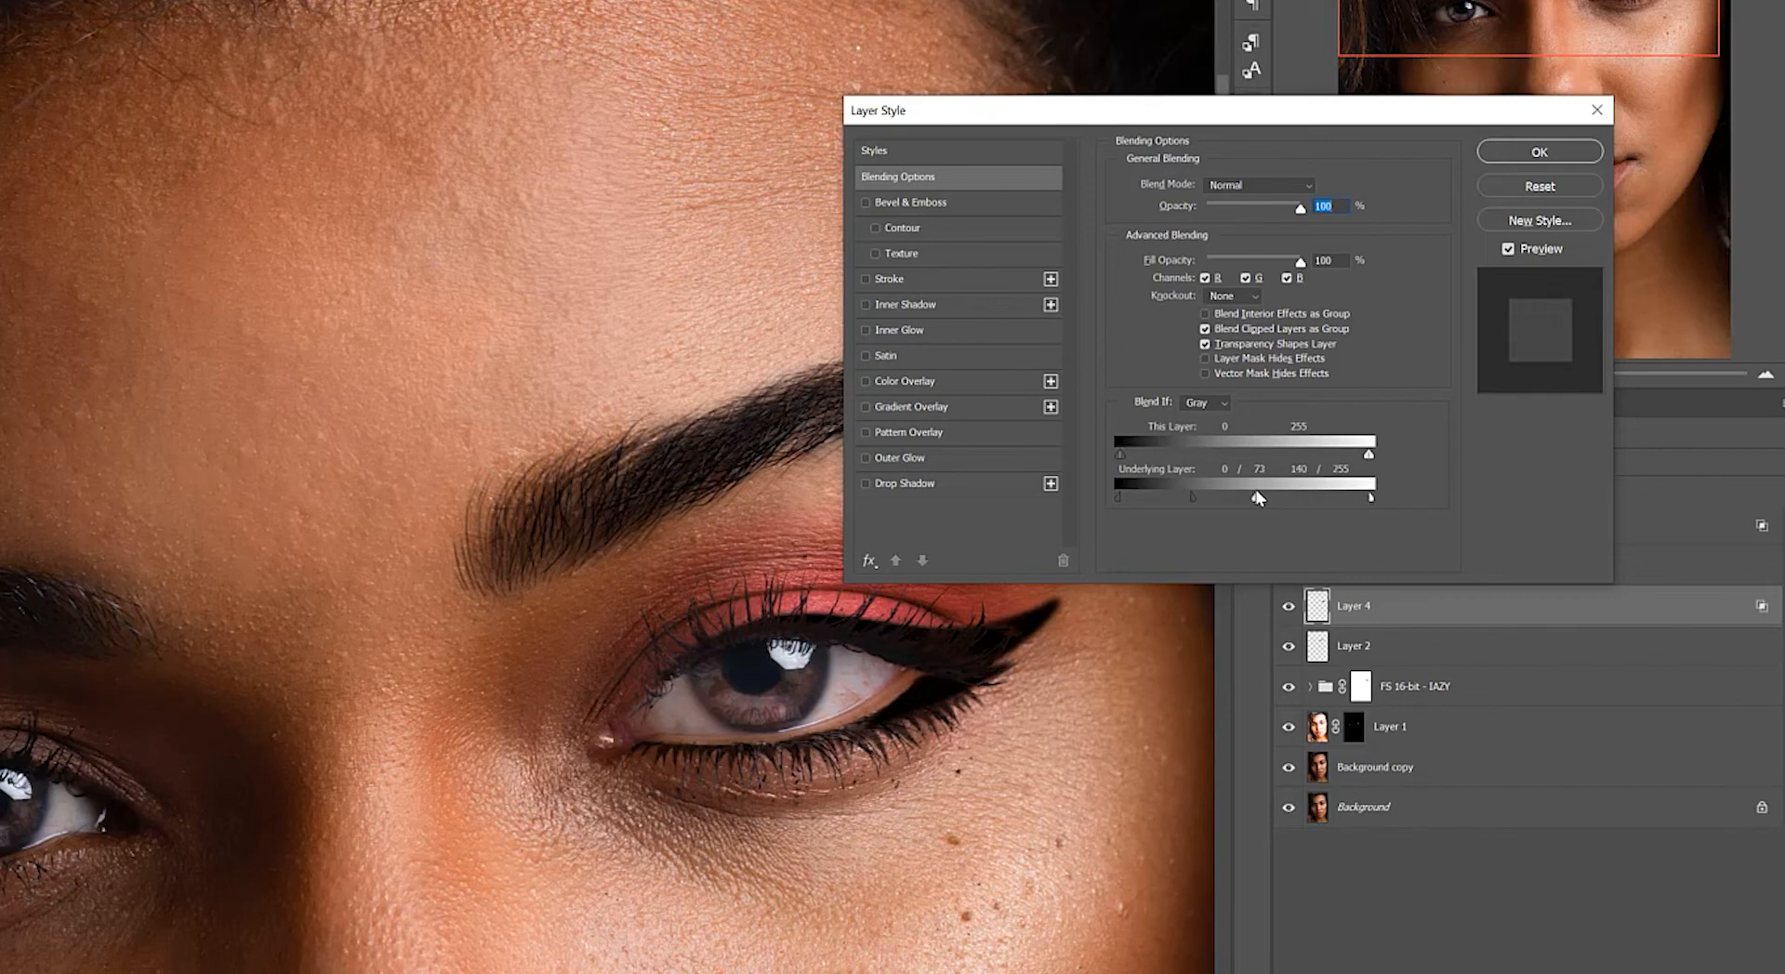
left_click_drag(1257, 498, 1223, 498)
left_click_drag(1197, 502, 1174, 504)
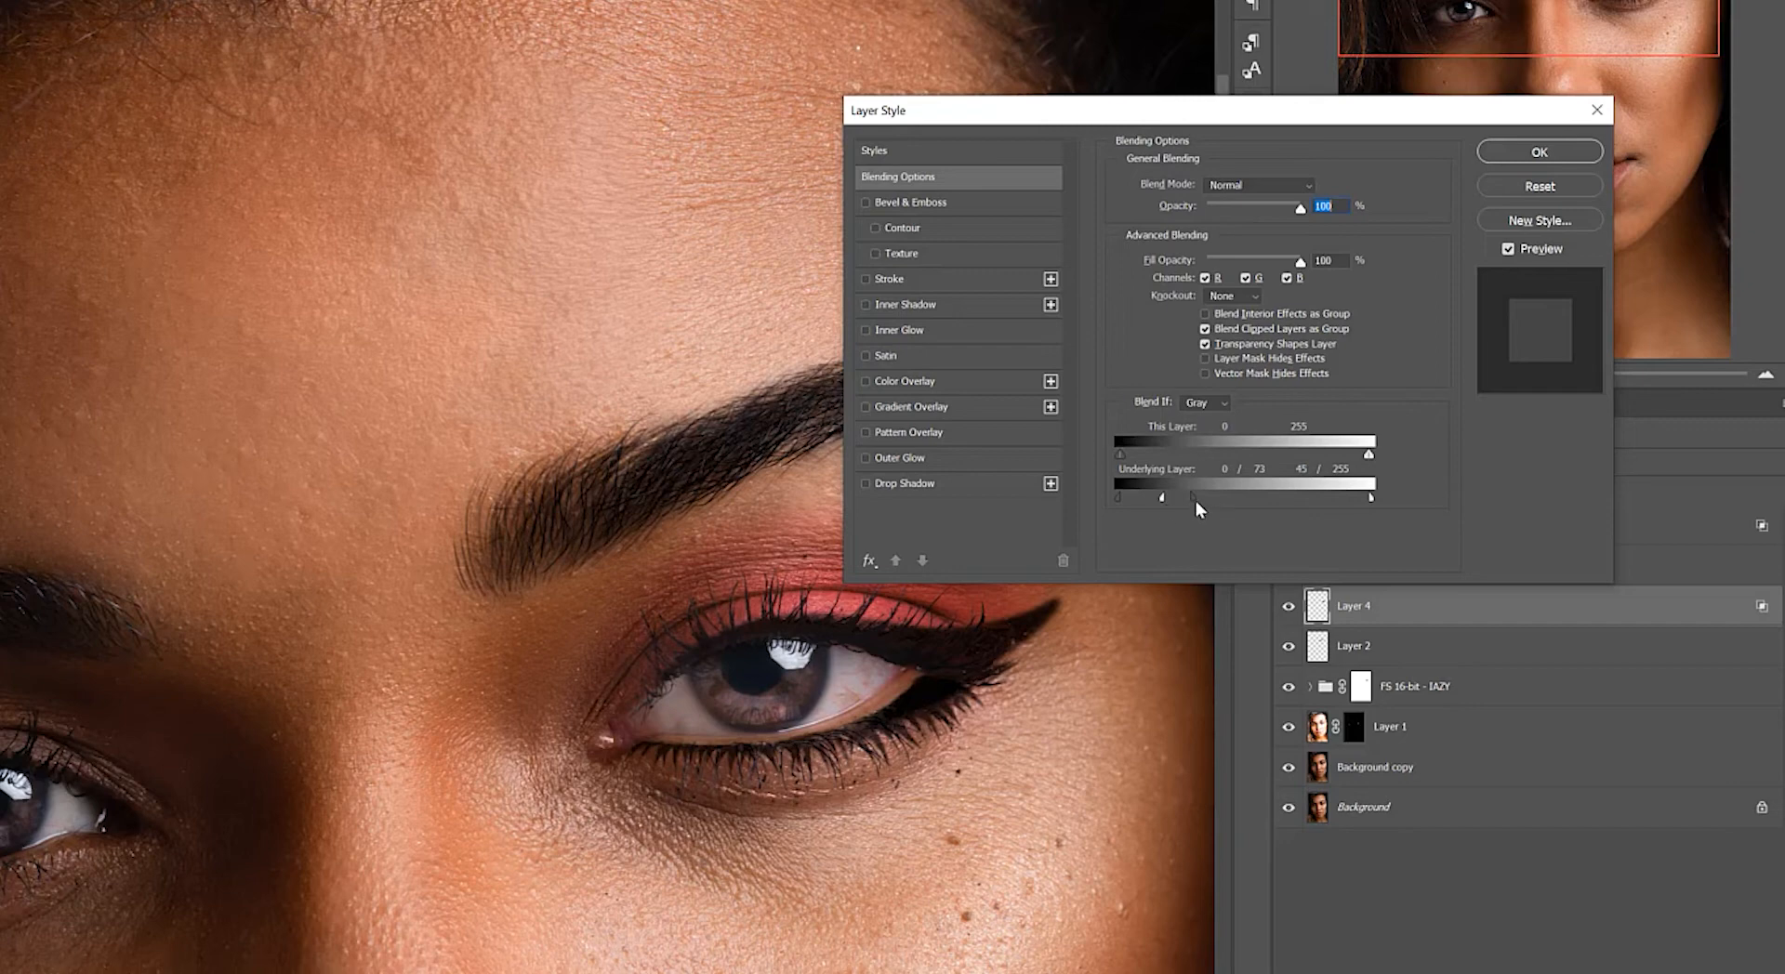
mouse_move(1203, 499)
left_mouse_down()
mouse_move(1236, 499)
mouse_move(1201, 500)
left_mouse_up()
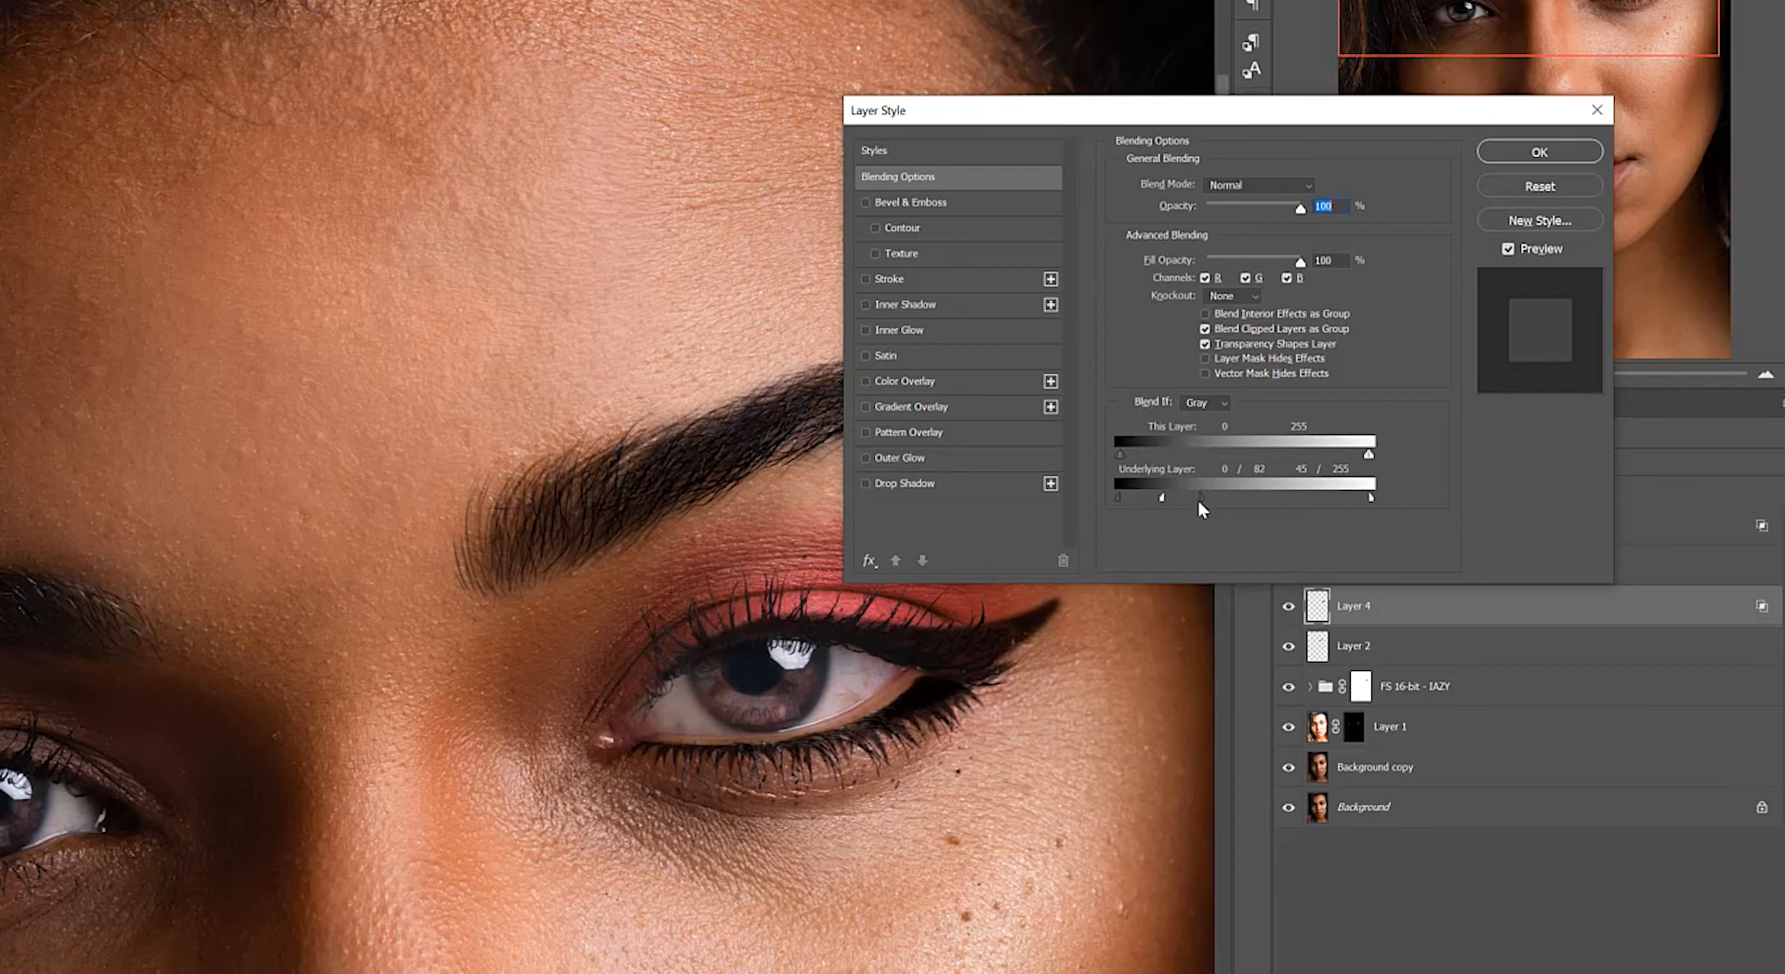
left_click_drag(1199, 500, 1198, 500)
left_click(1536, 153)
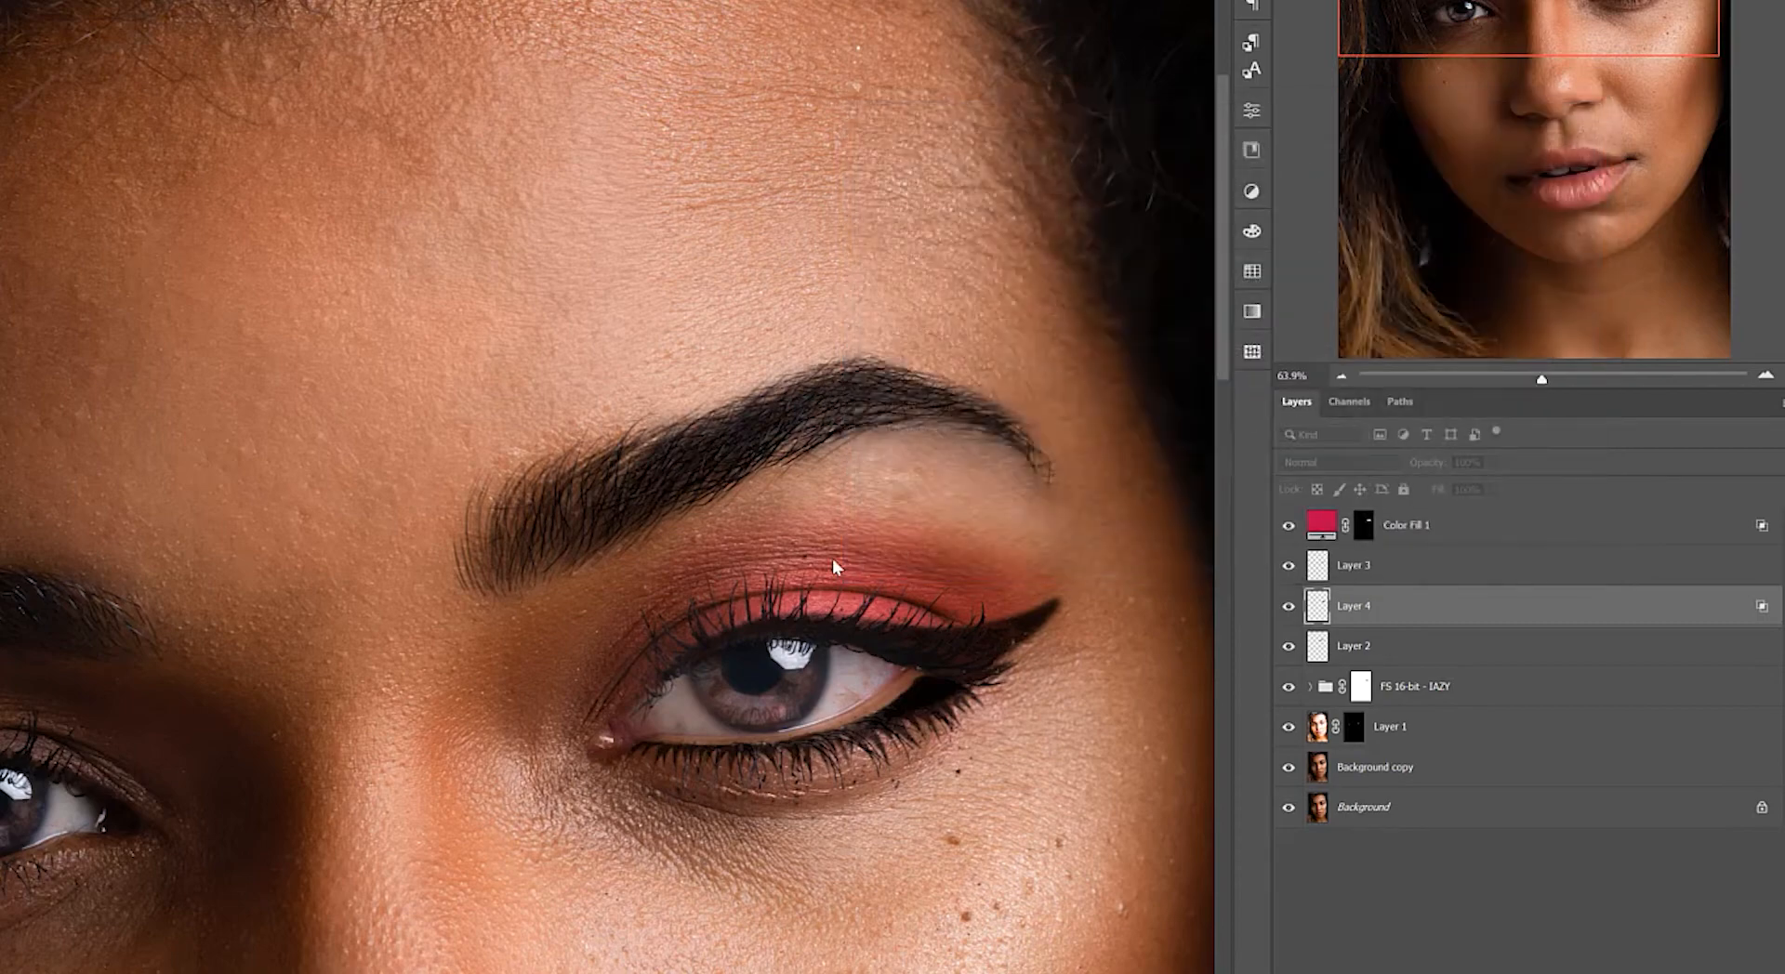
Step: Choose the IAZY - Dot Liner brush from the Skin Glam set and reduce its size for the face
scroll(1129, 667, "up", 4)
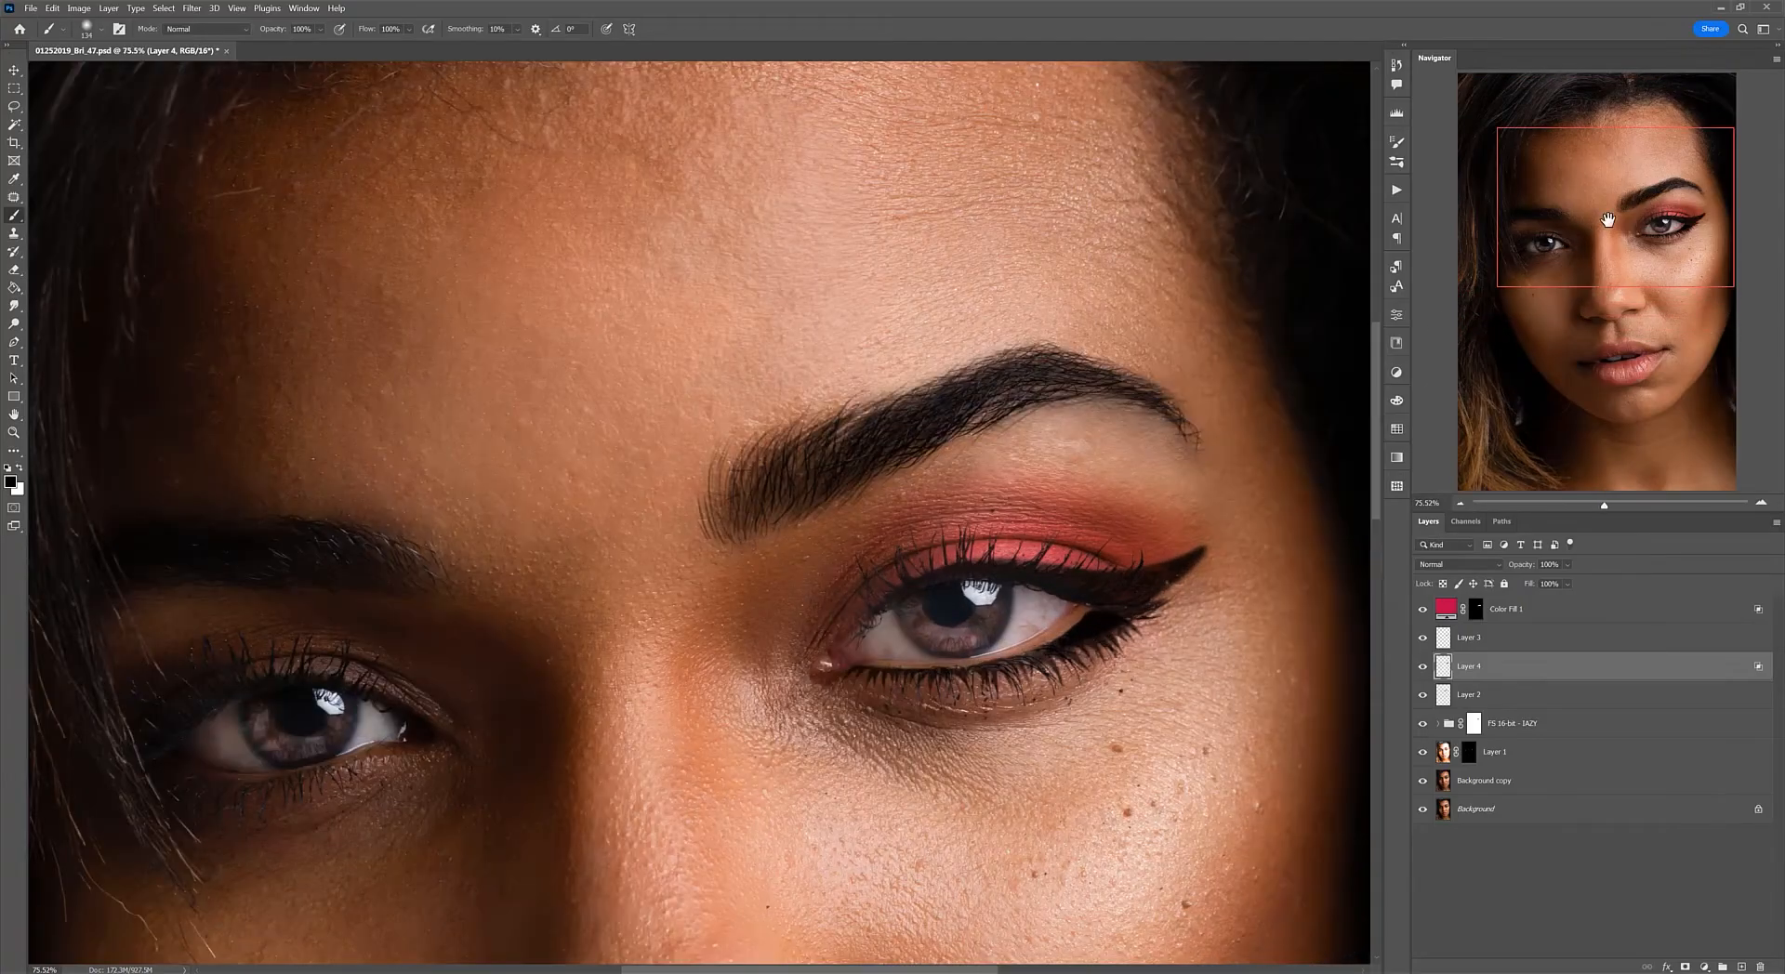
left_click_drag(1625, 207, 1607, 223)
scroll(1162, 502, "down", 5)
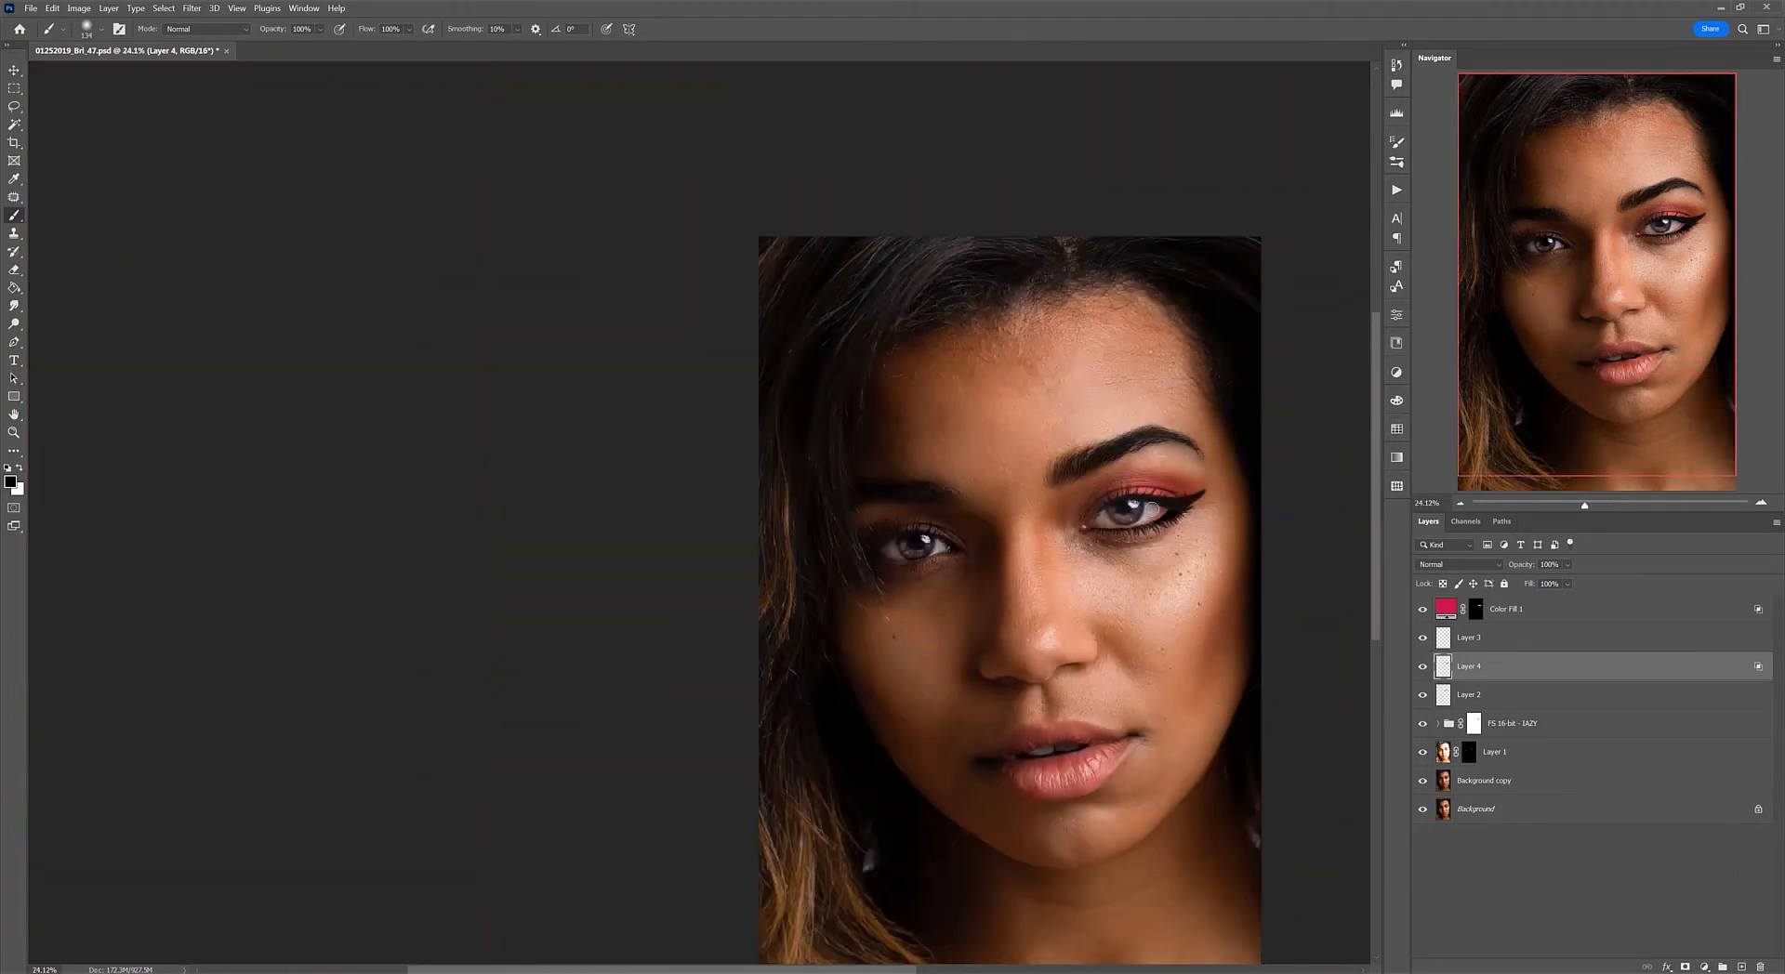
left_click(102, 29)
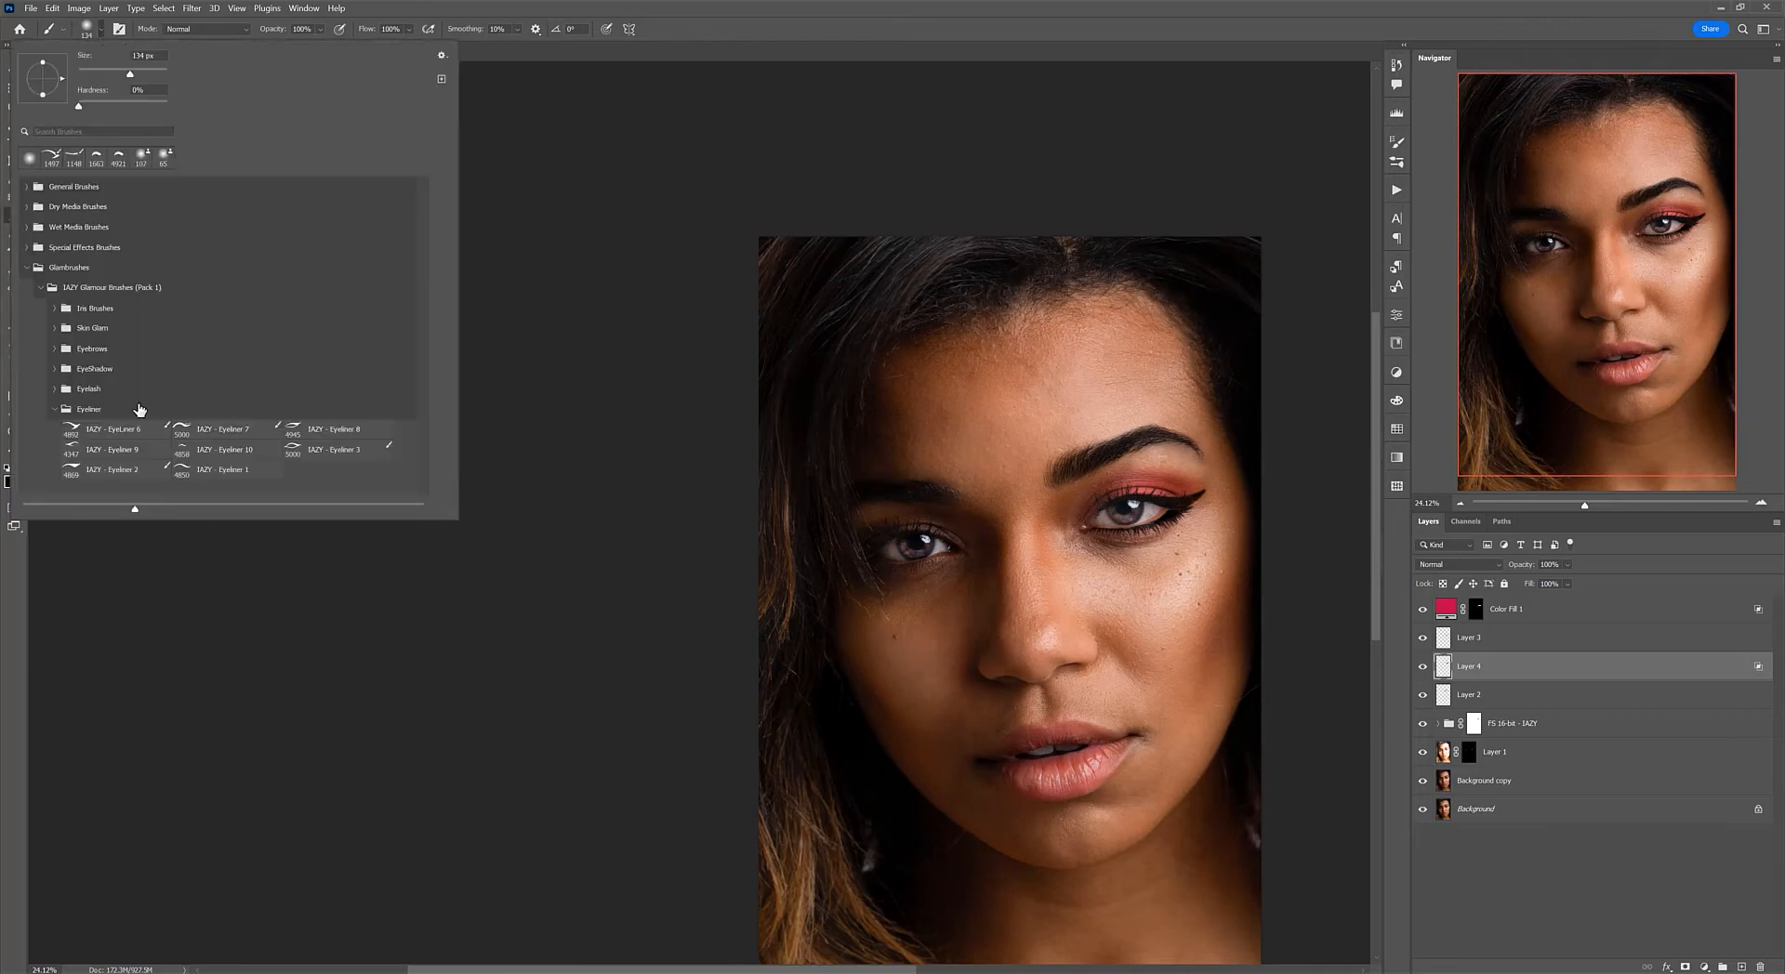
left_click(54, 409)
left_click(54, 328)
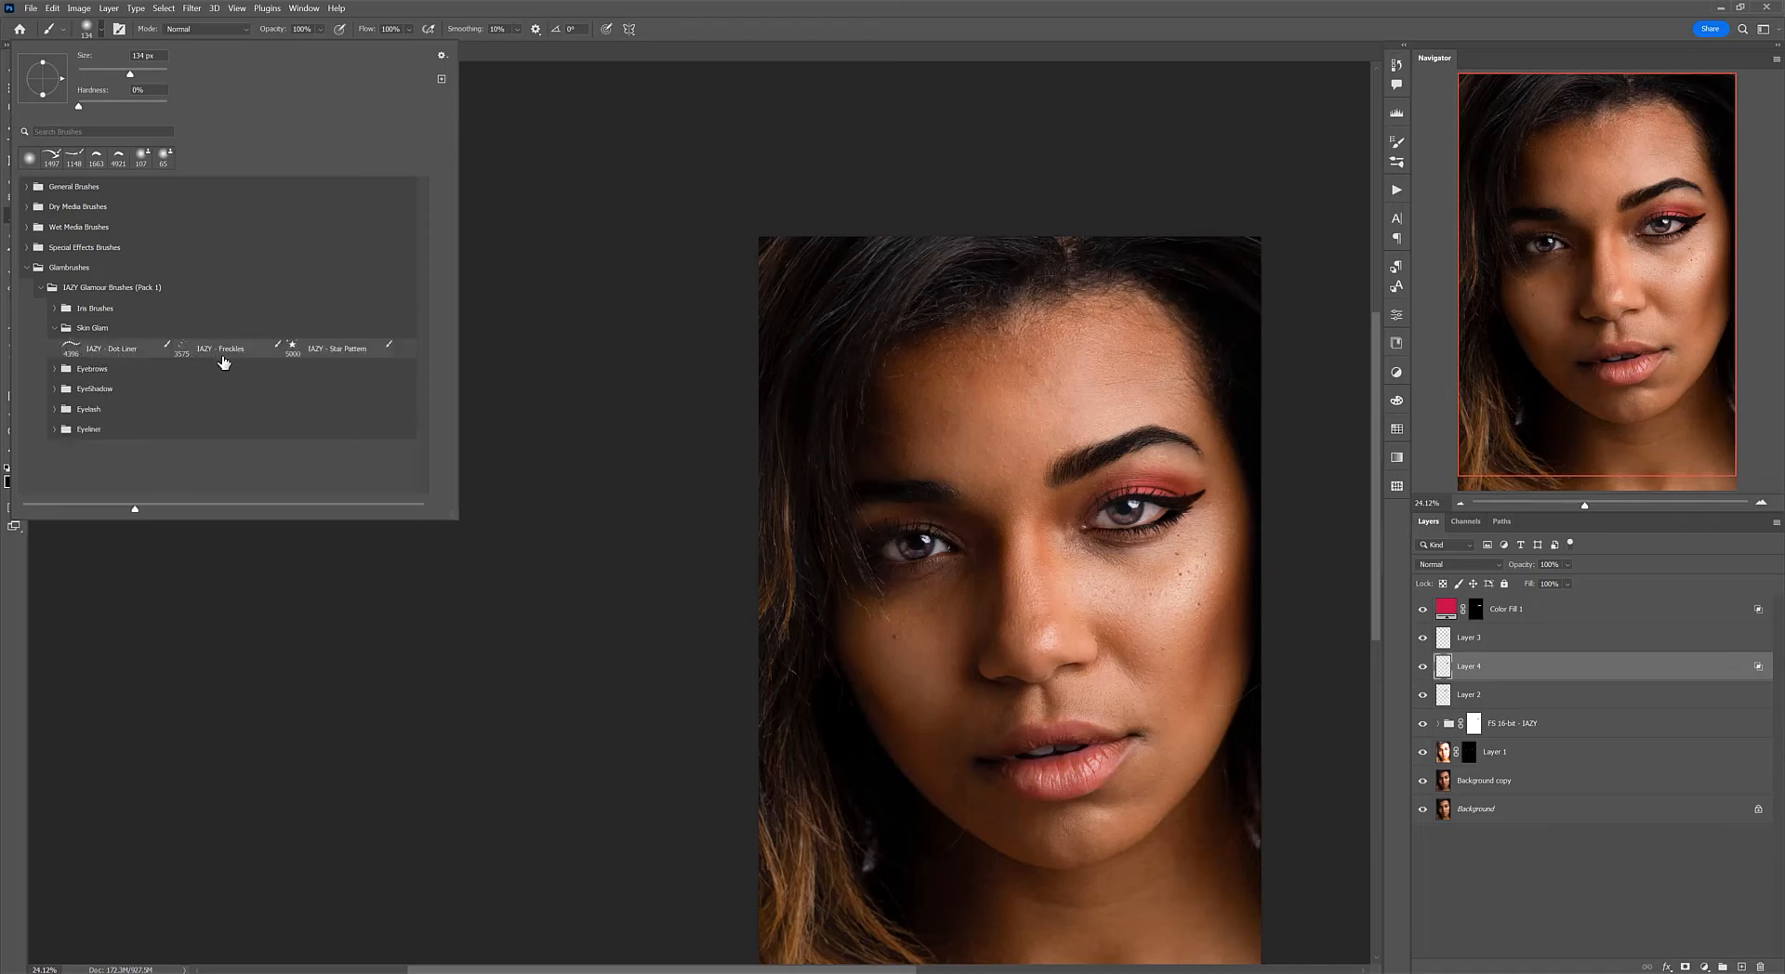
left_click(113, 351)
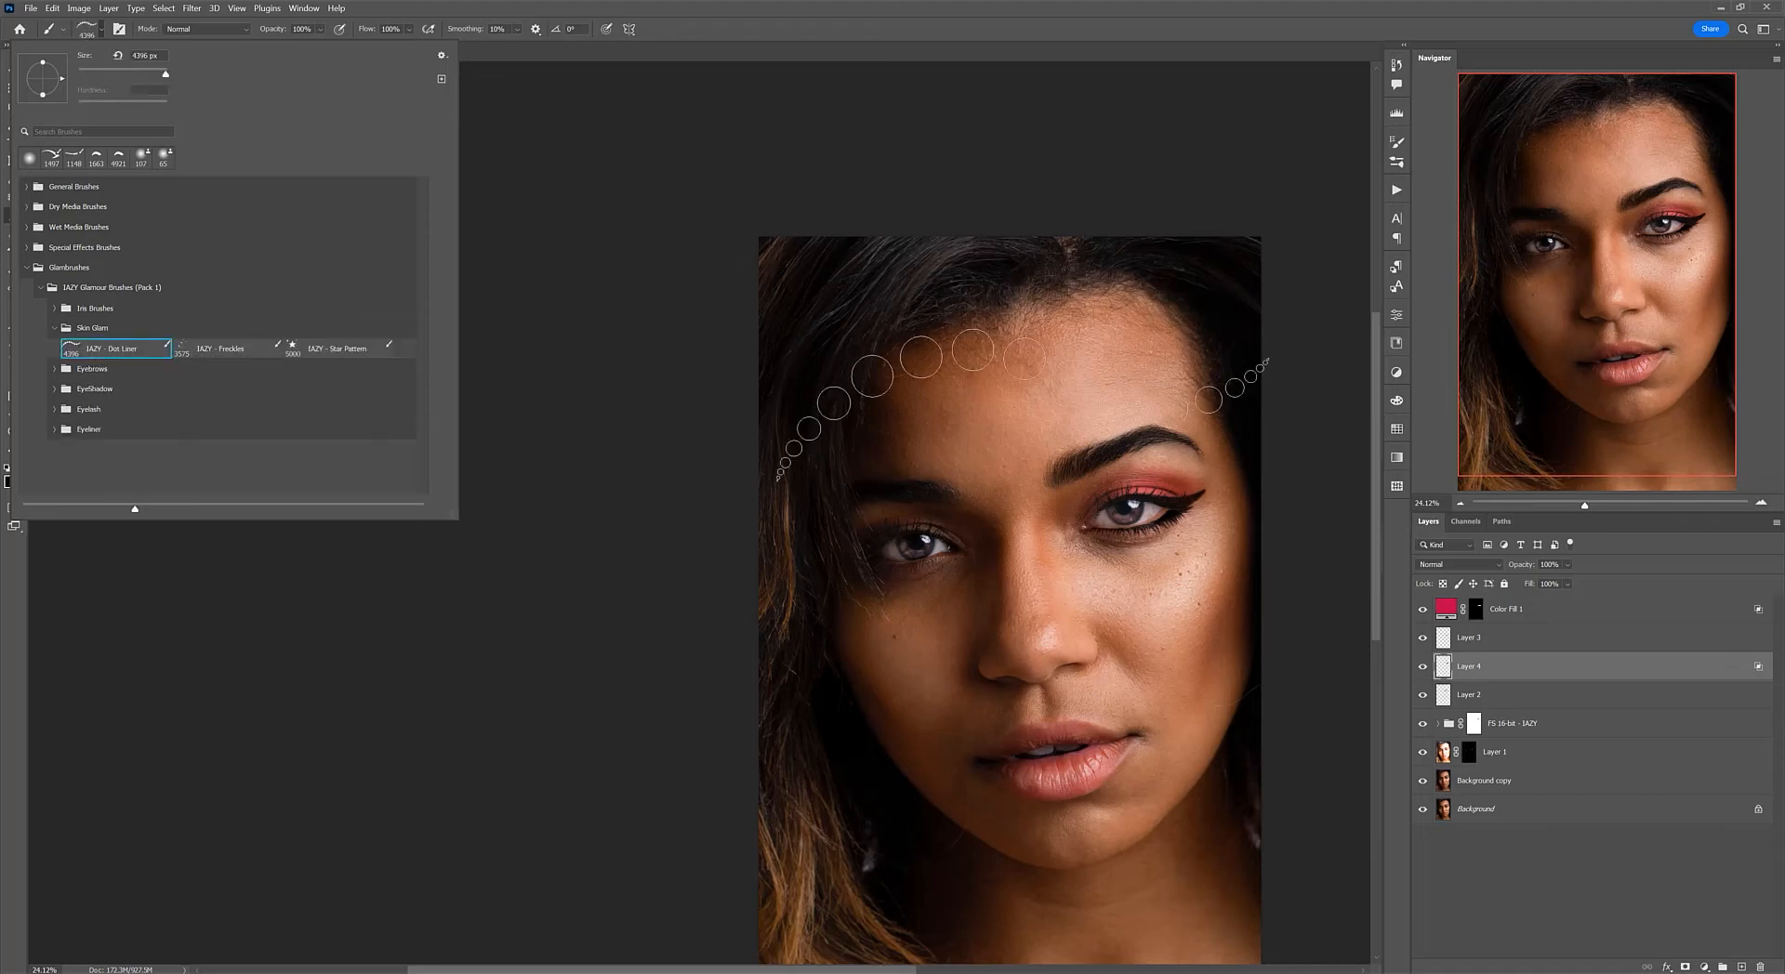
left_click_drag(1108, 425, 865, 426)
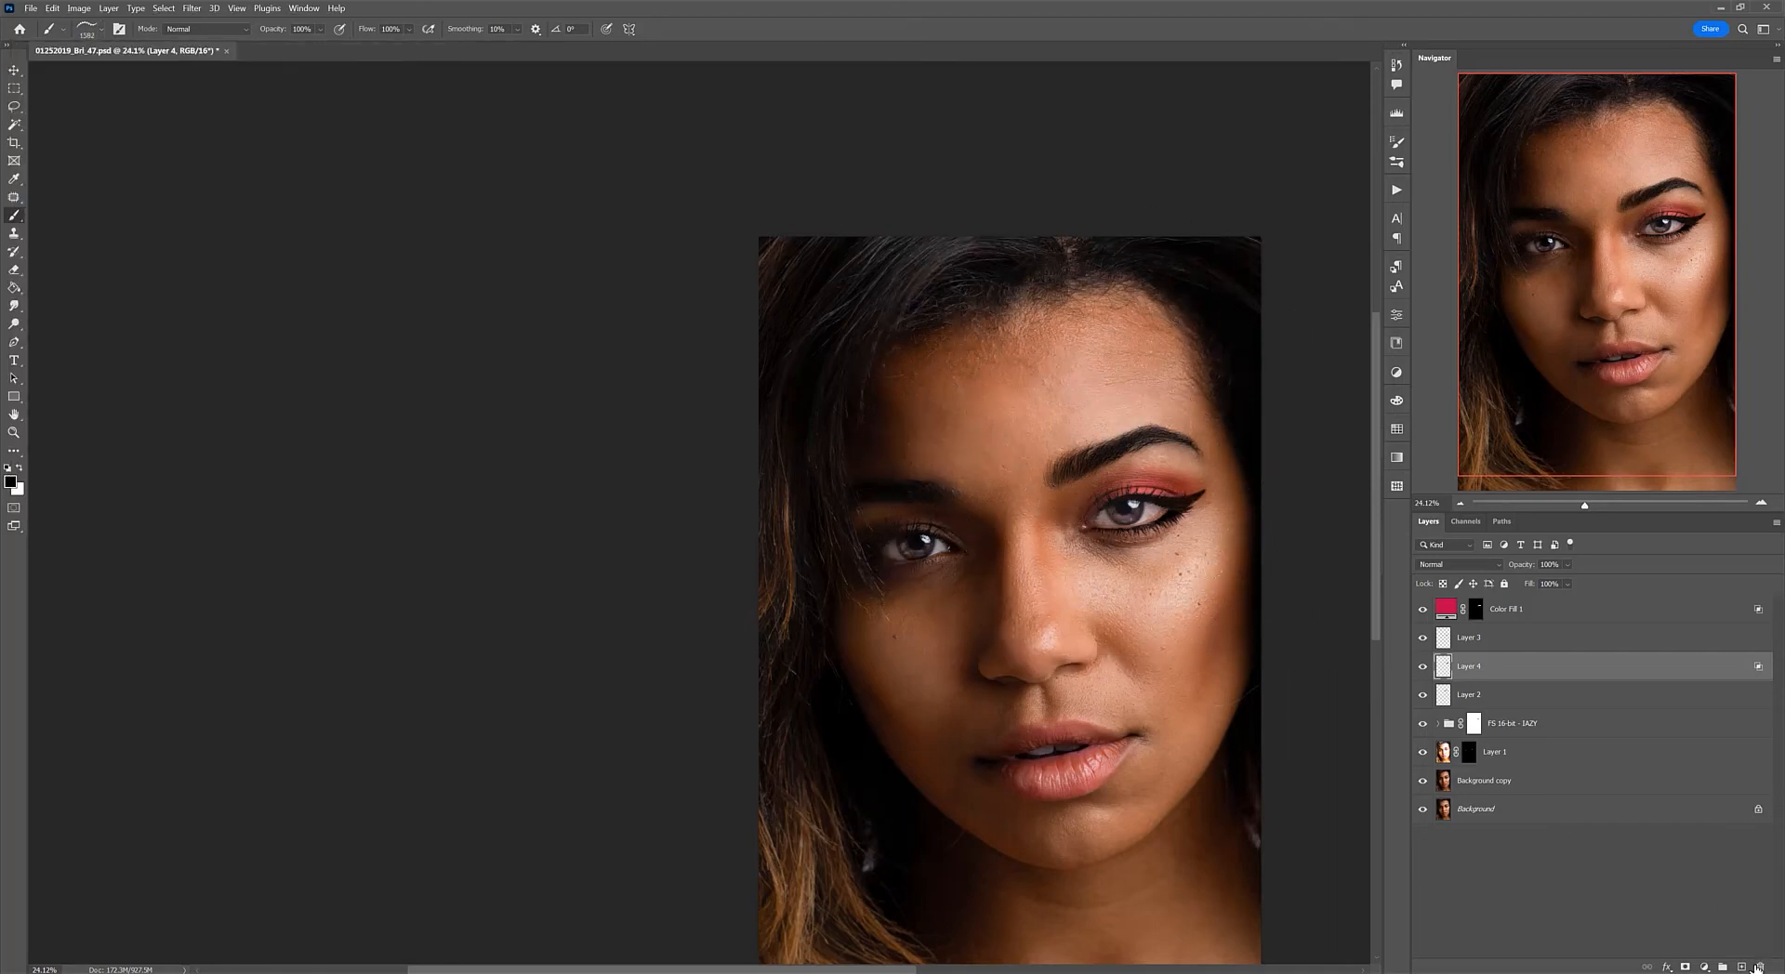
Step: Add a light peach Solid Color fill layer directly above Layer 4
left_click(1703, 967)
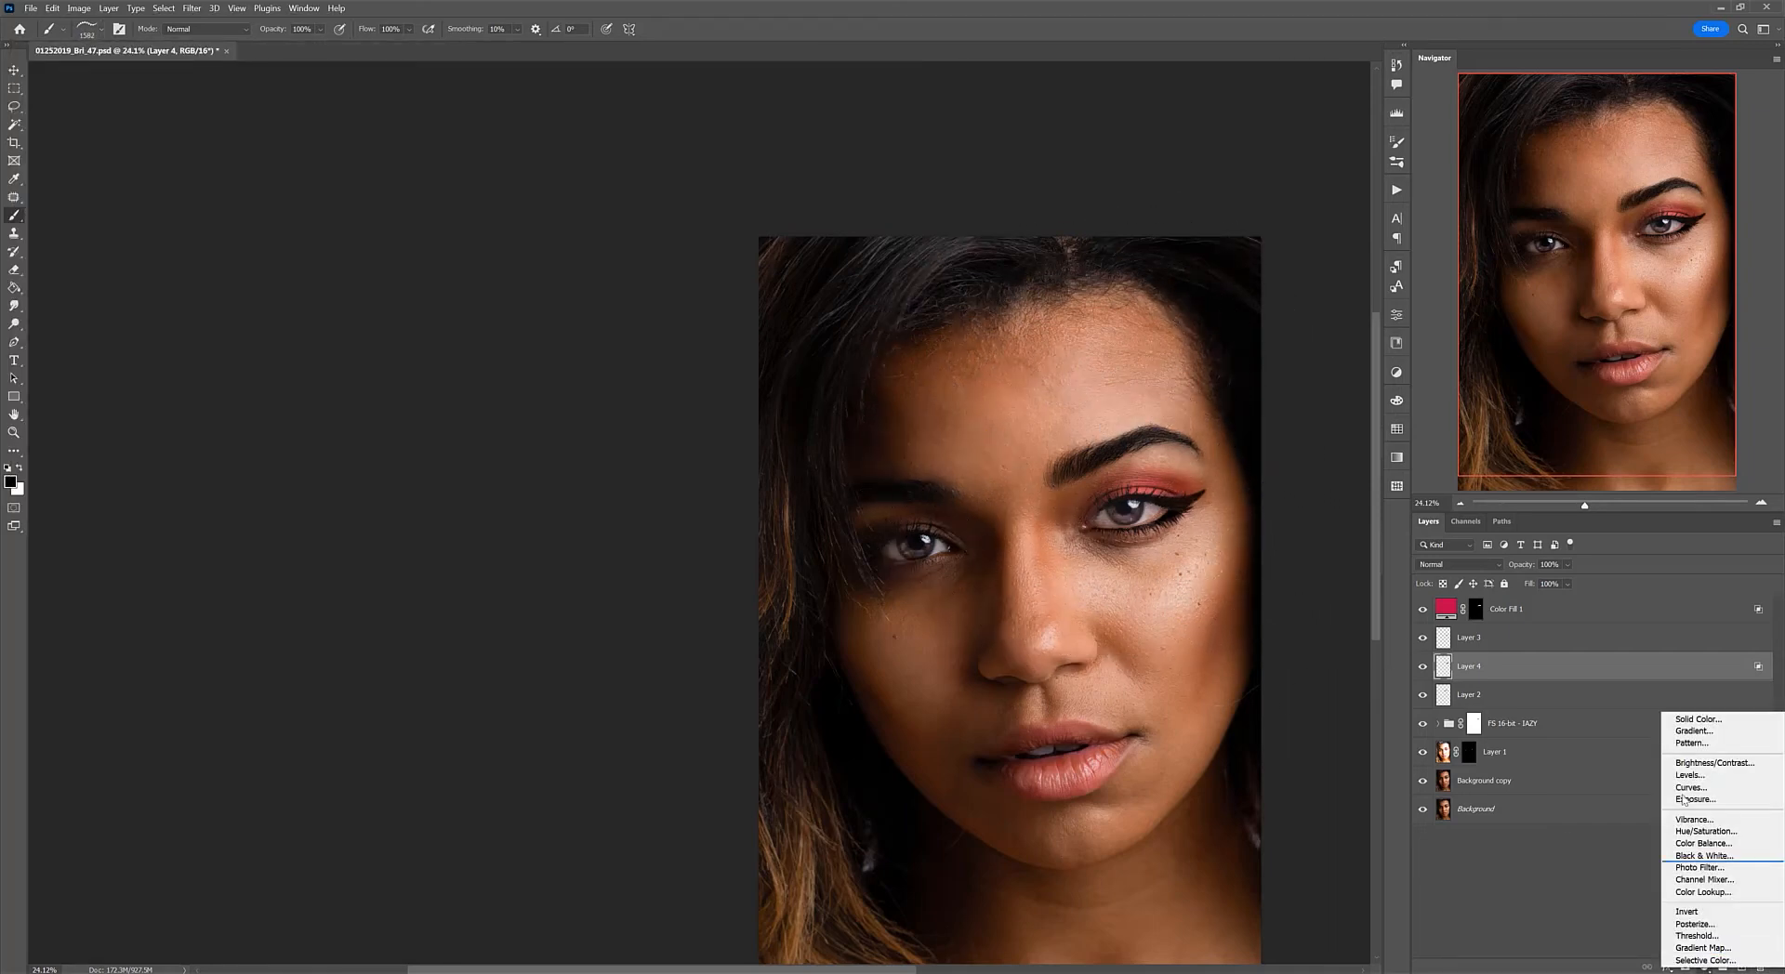
left_click(1695, 720)
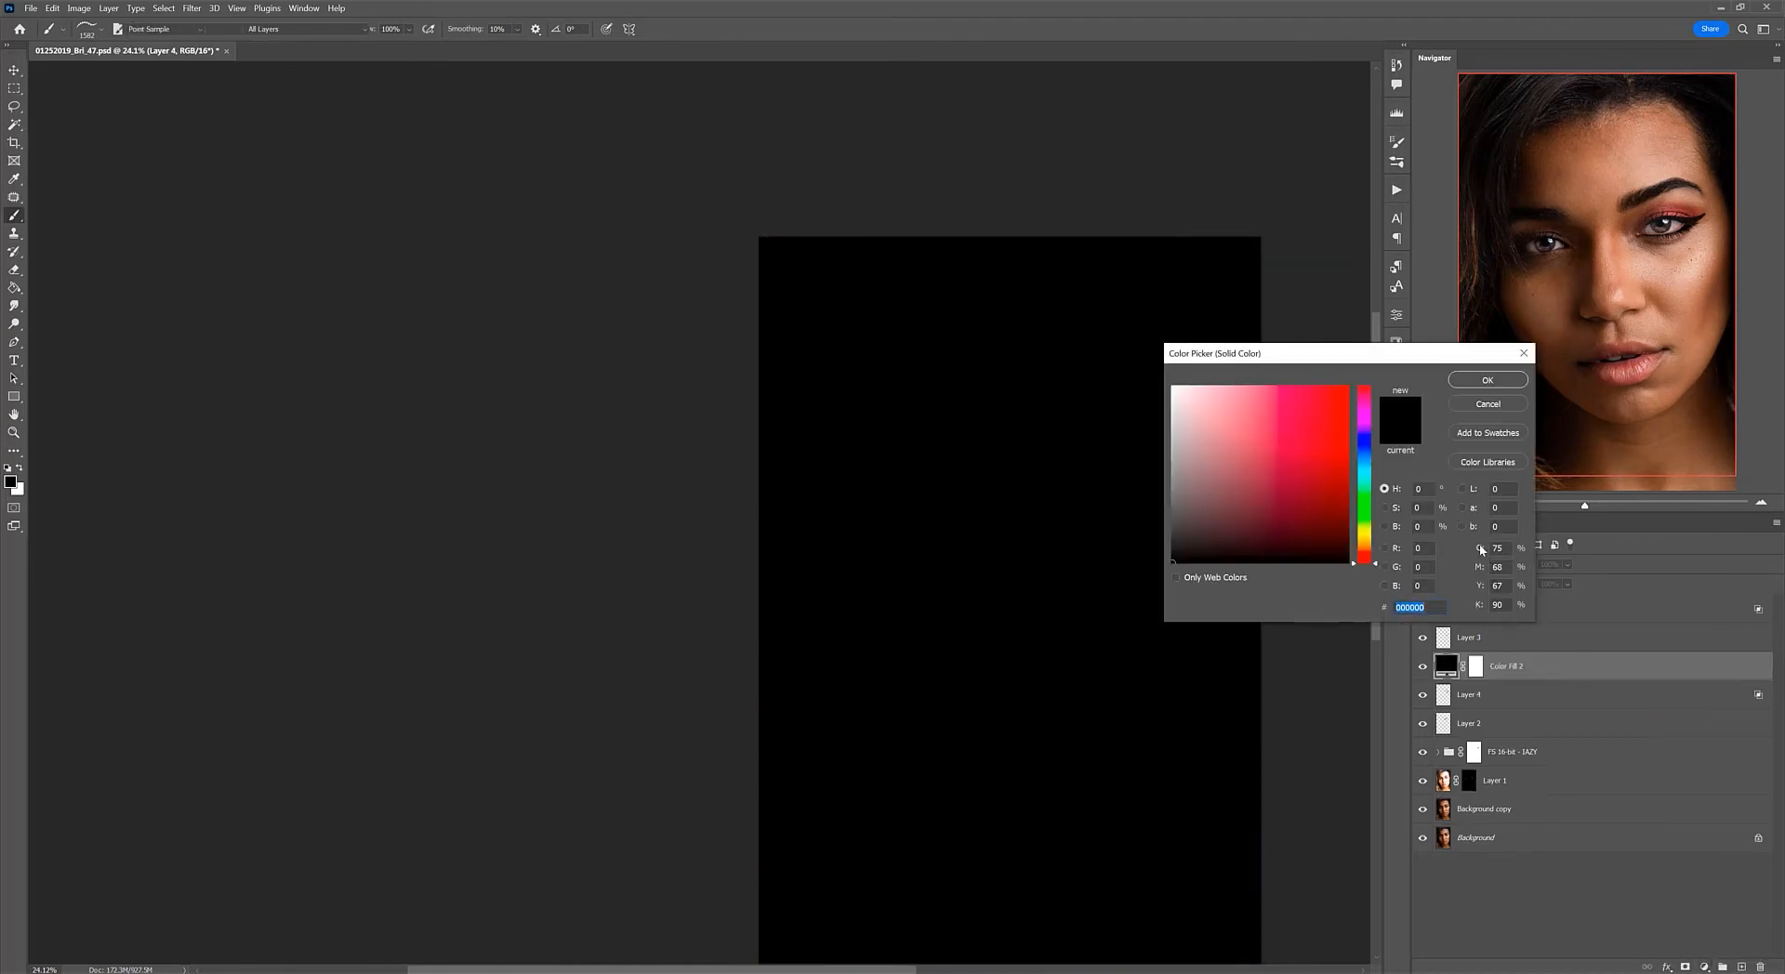
left_click(1375, 543)
left_click_drag(1343, 532, 1206, 407)
left_click(1488, 380)
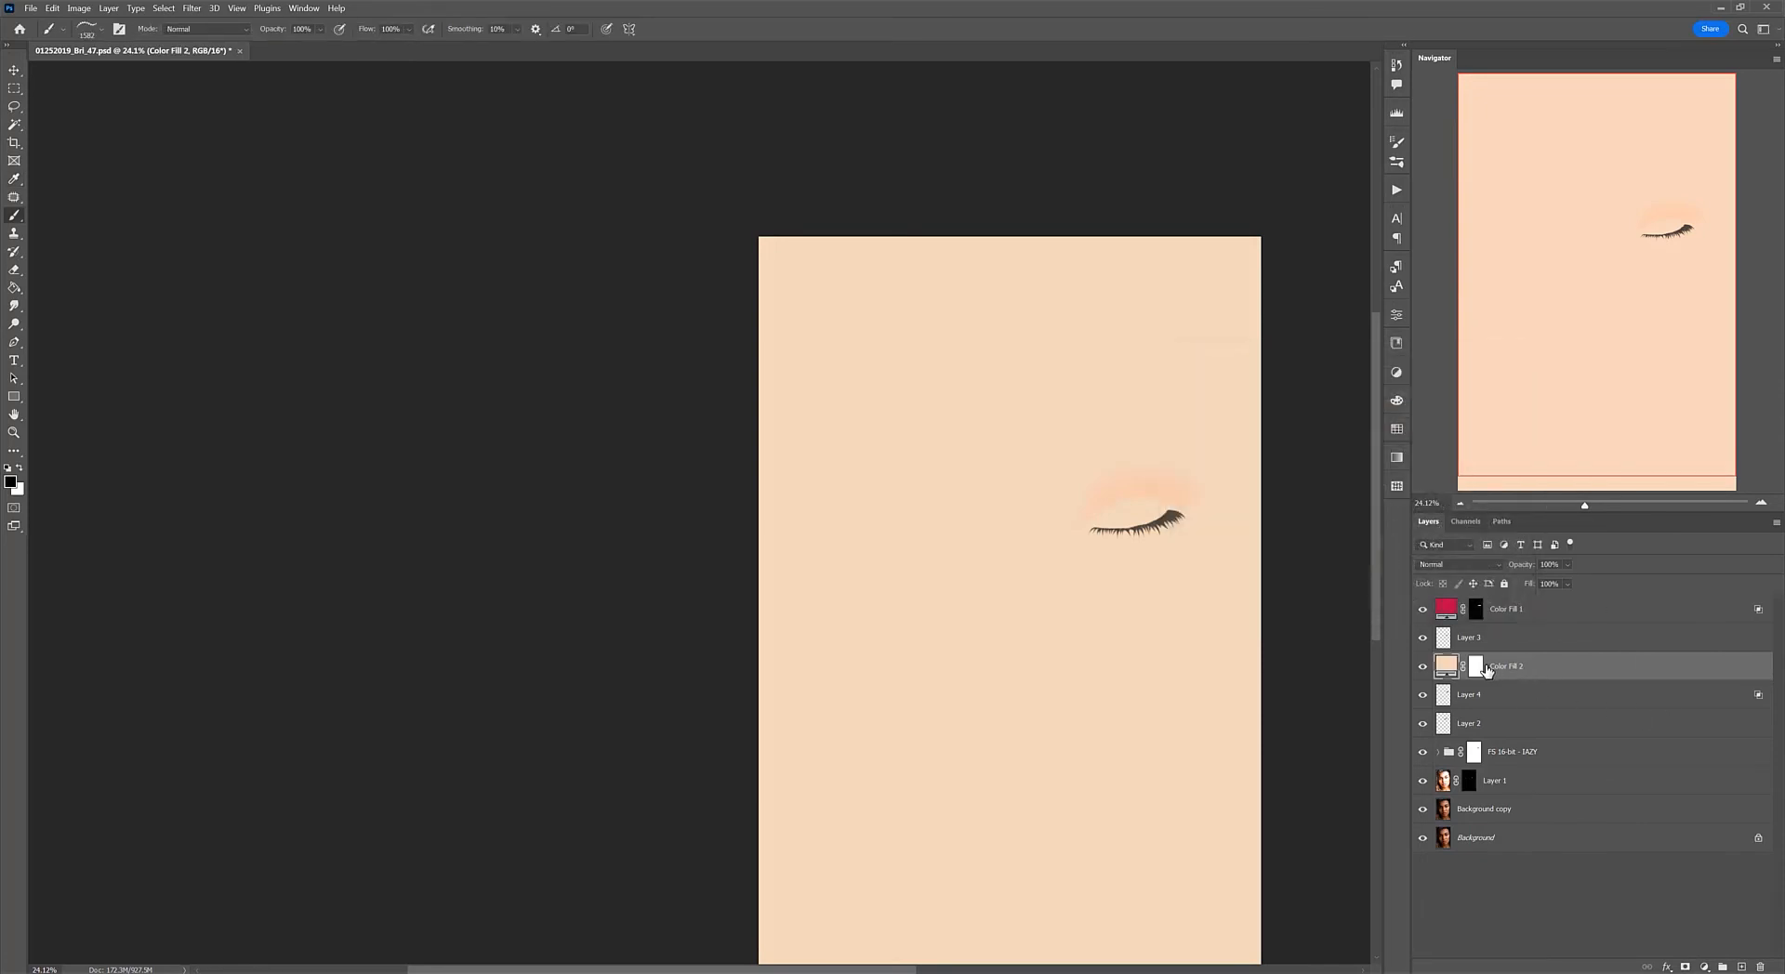
Step: Select the Color Fill 2 mask and invert it to black to hide the peach fill
left_click(1478, 664)
key("ctrl+t")
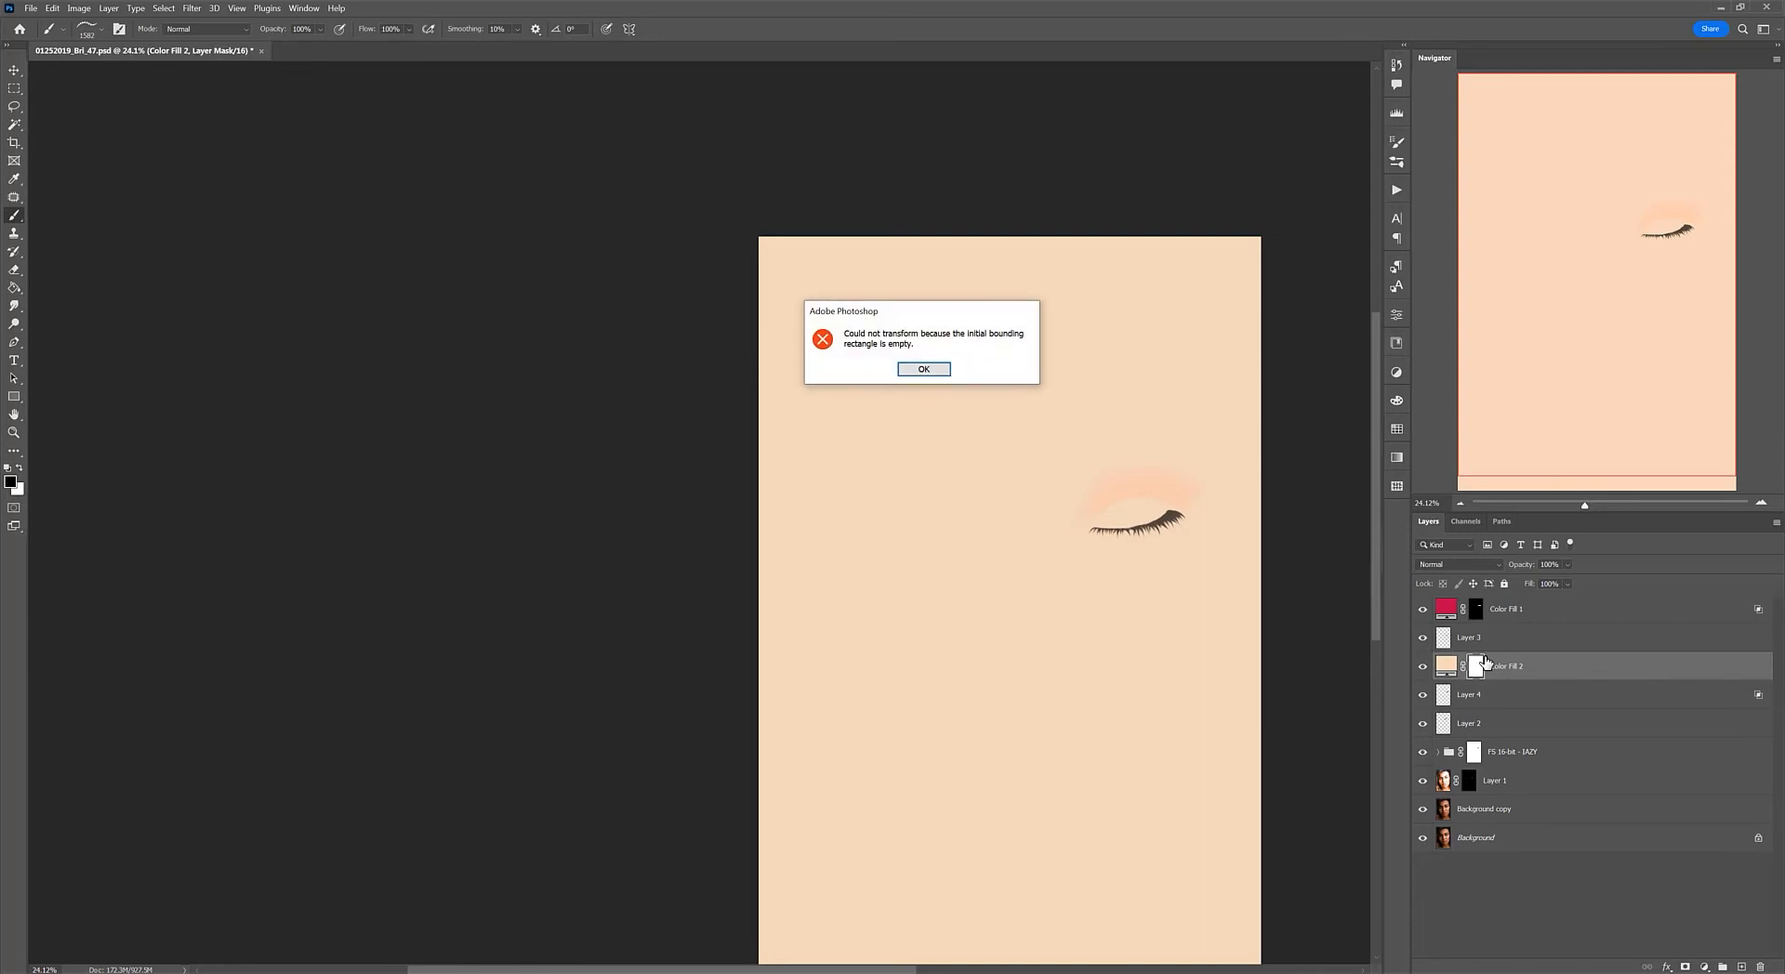
left_click(934, 369)
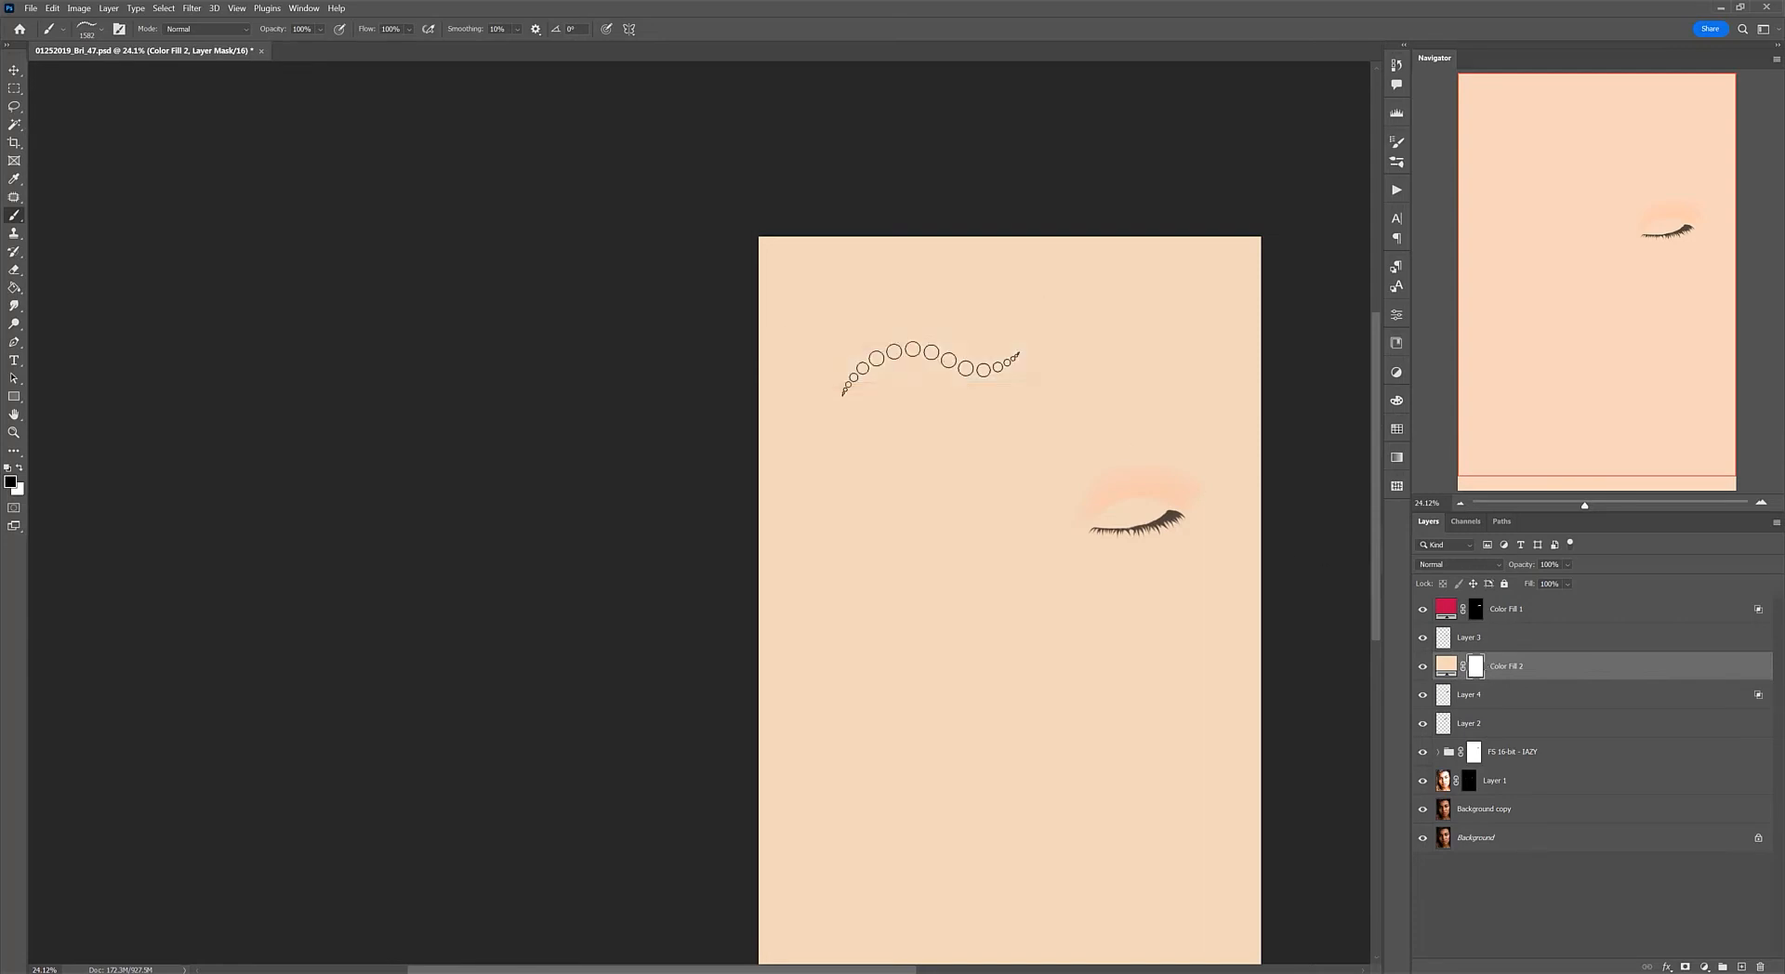
key("ctrl+i")
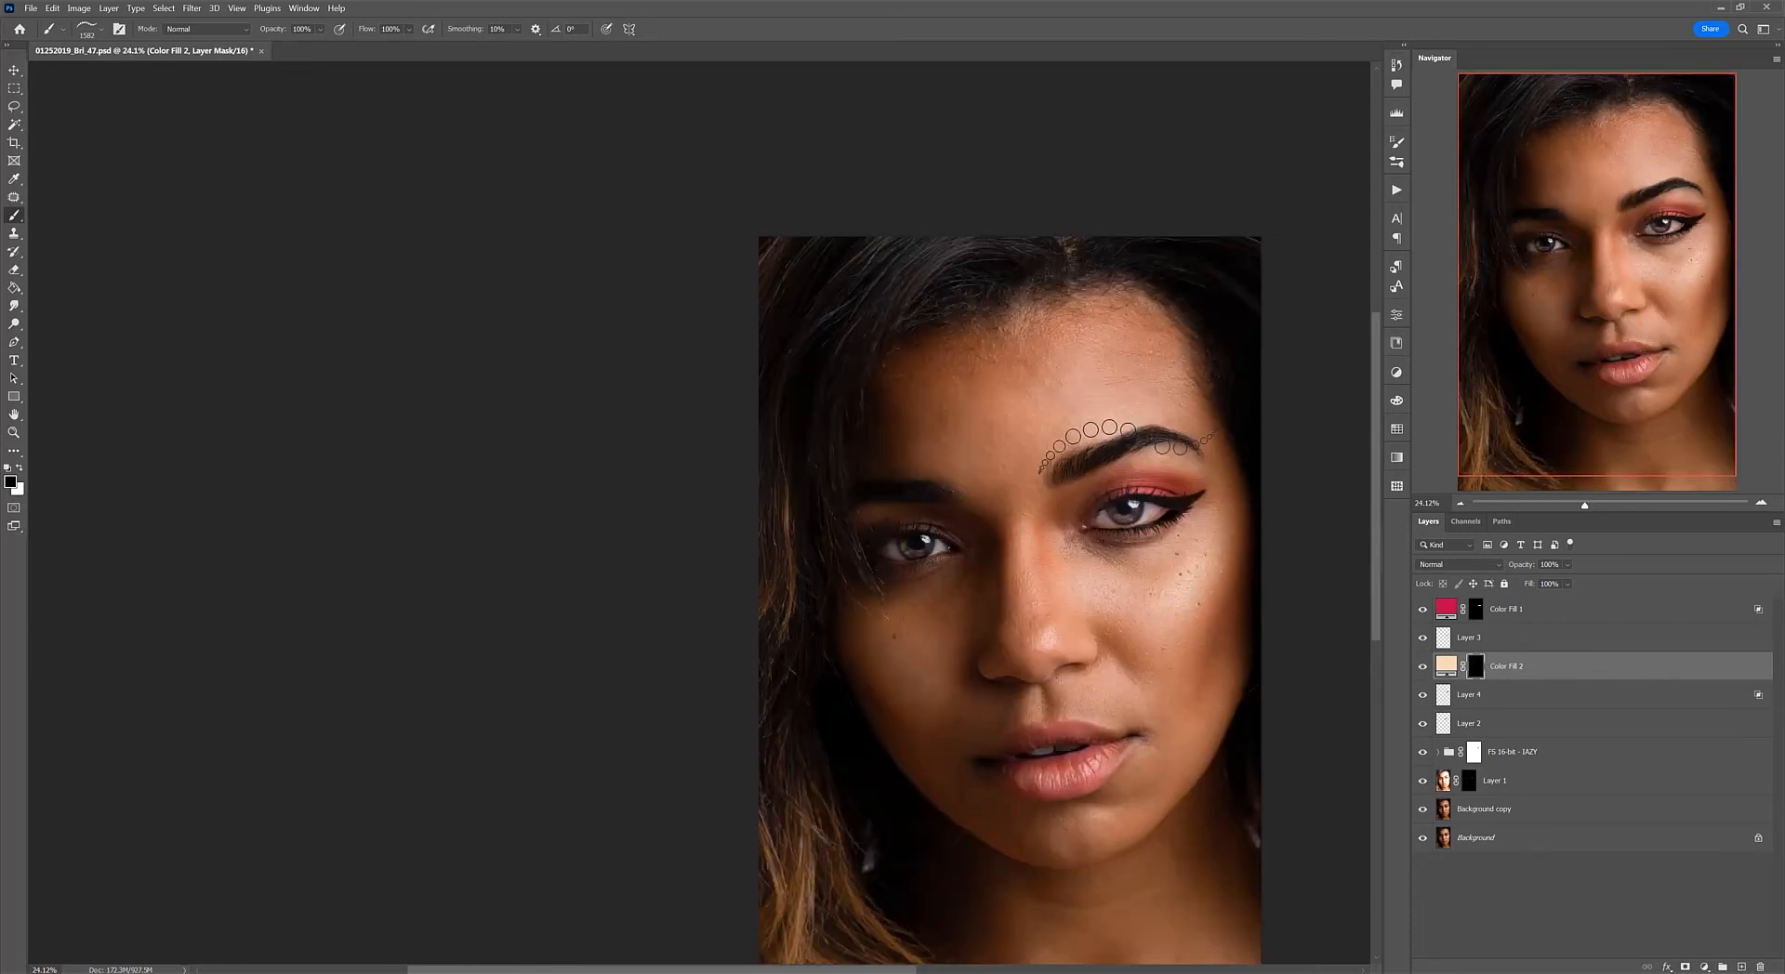
Step: Reduce the Dot Liner brush to about 1185 px and stamp it in white on the mask along the made-up eye's upper lid
scroll(1213, 433, "up", 3)
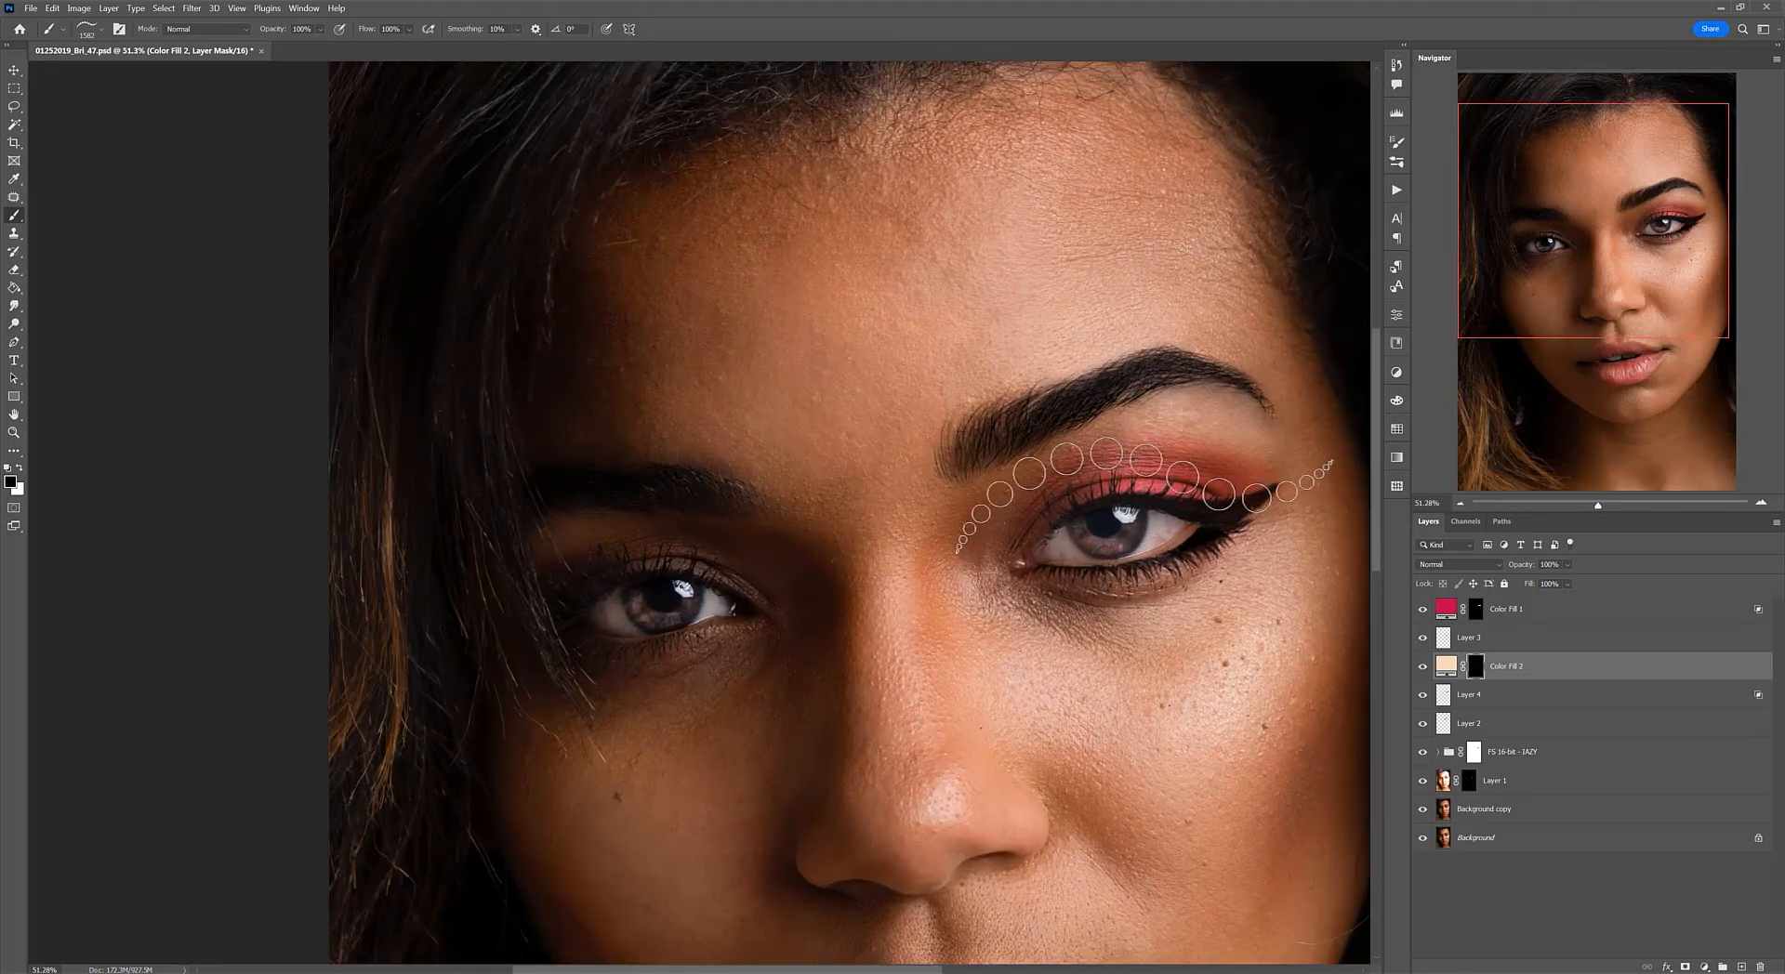
scroll(1134, 493, "up", 2)
key("bracketleft")
key("bracketleft")
key("bracketleft")
key("bracketleft")
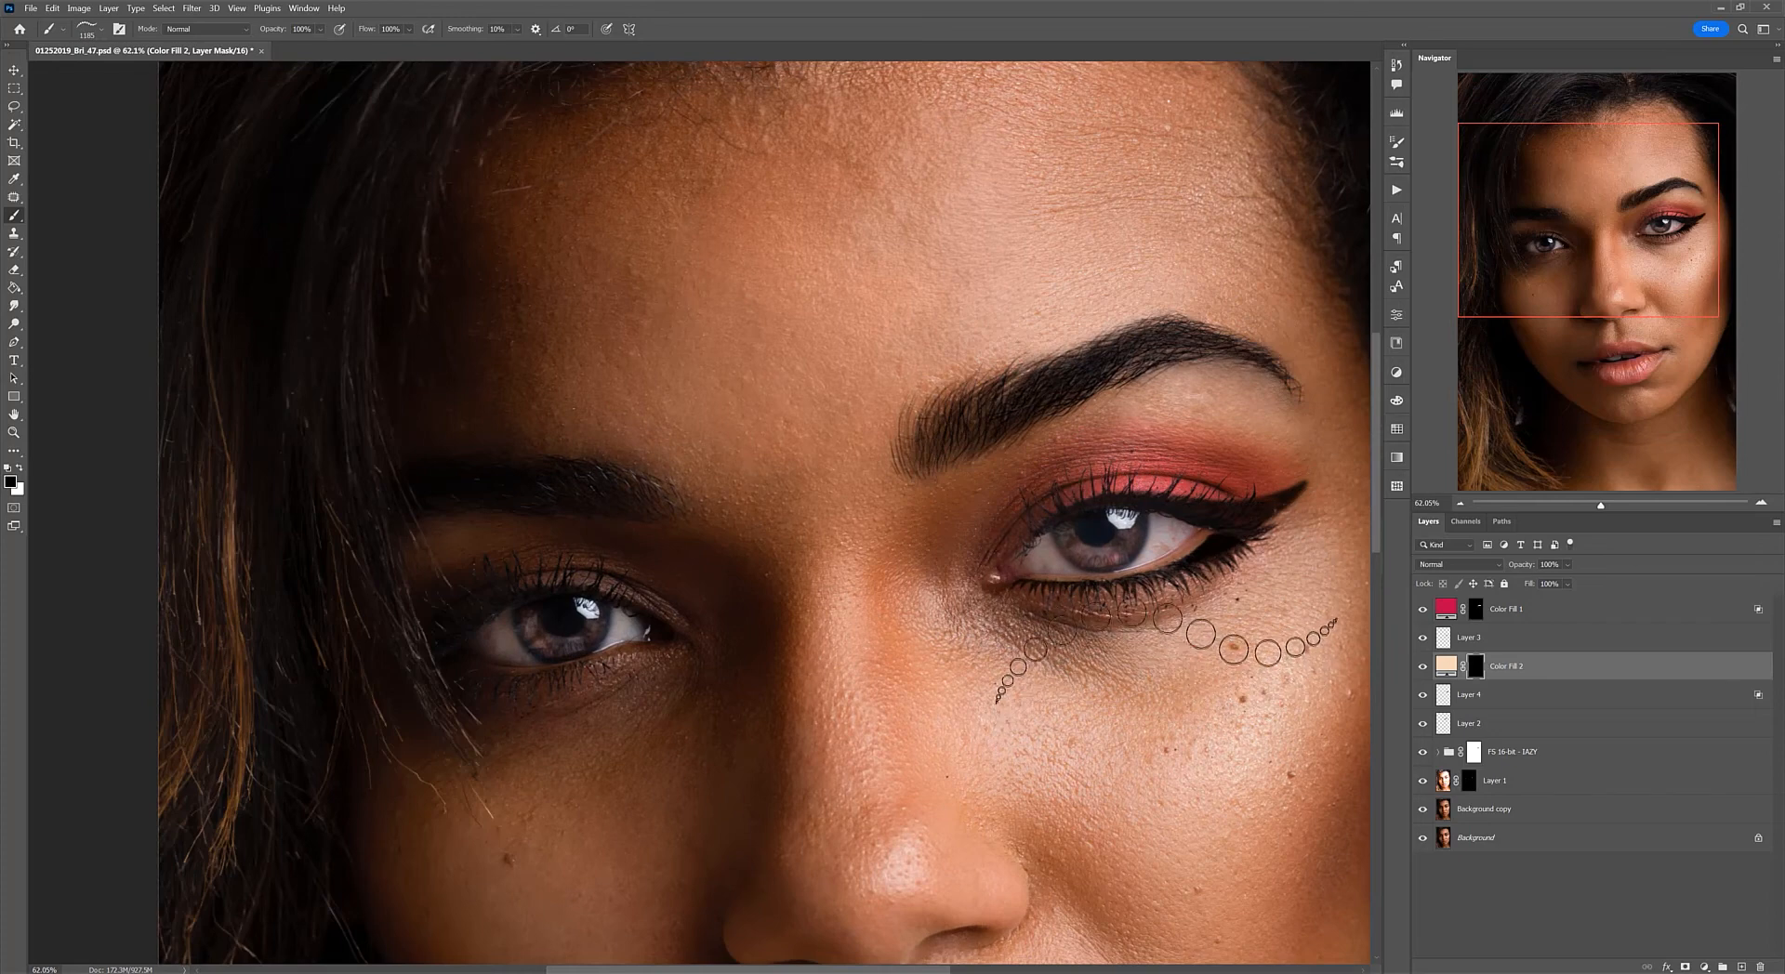
key("x")
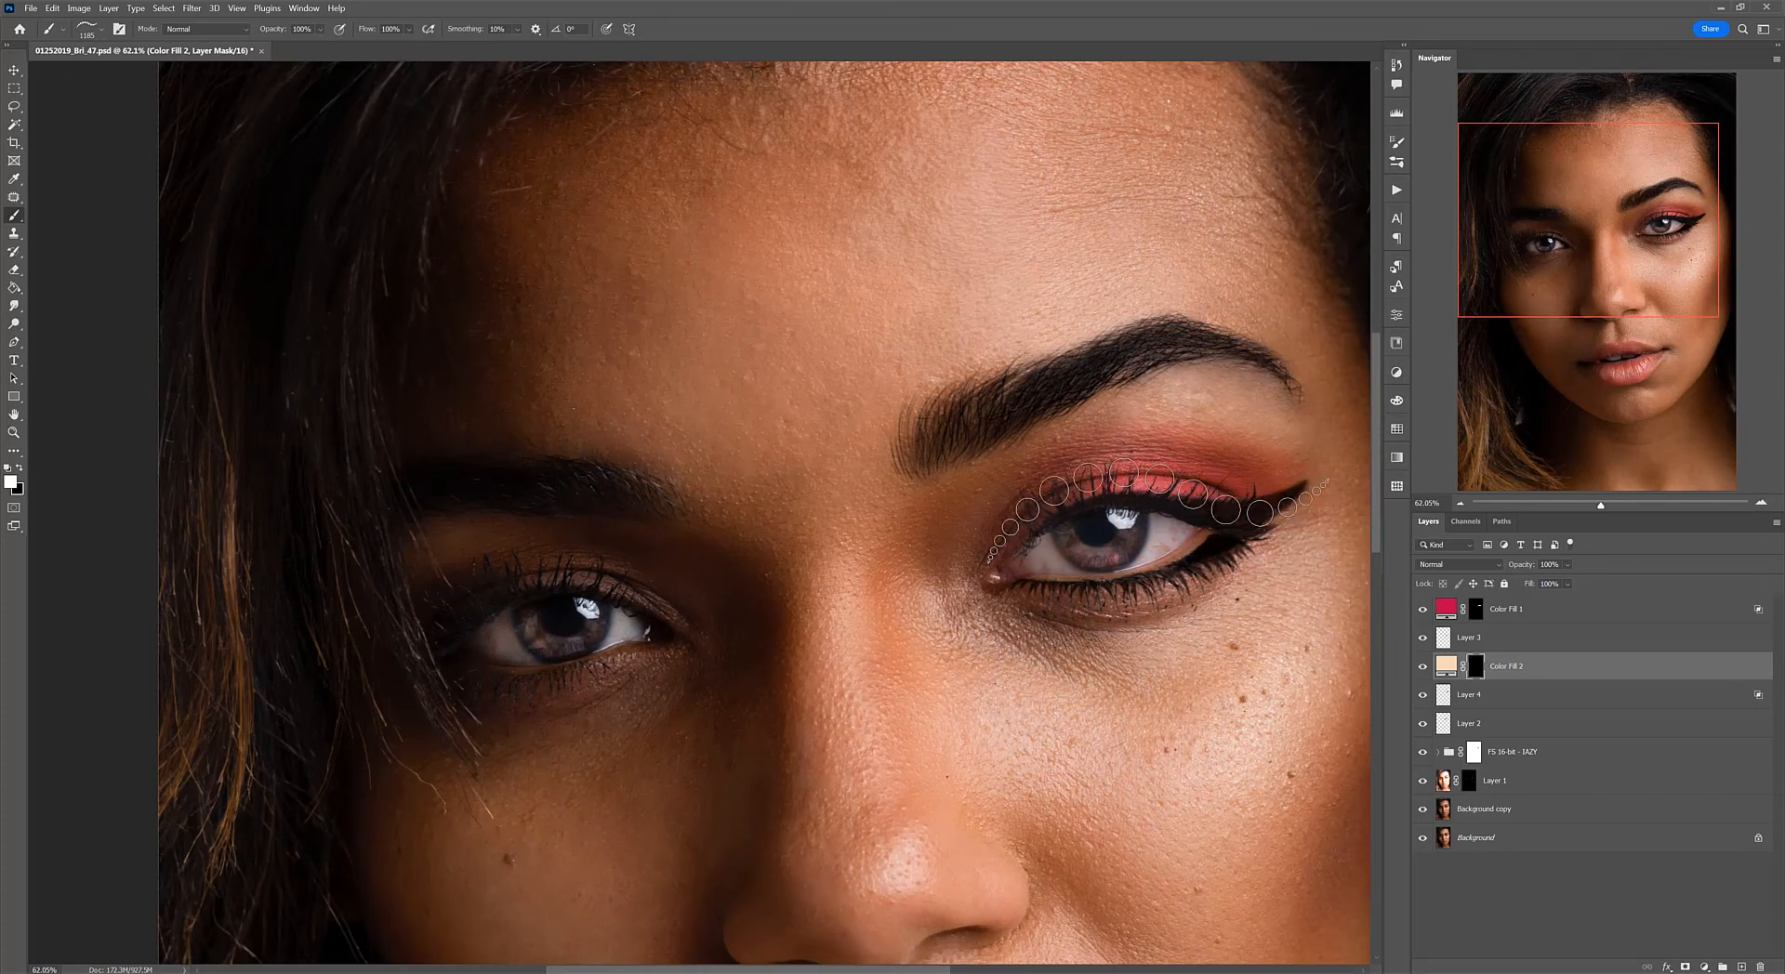
left_click(1157, 511)
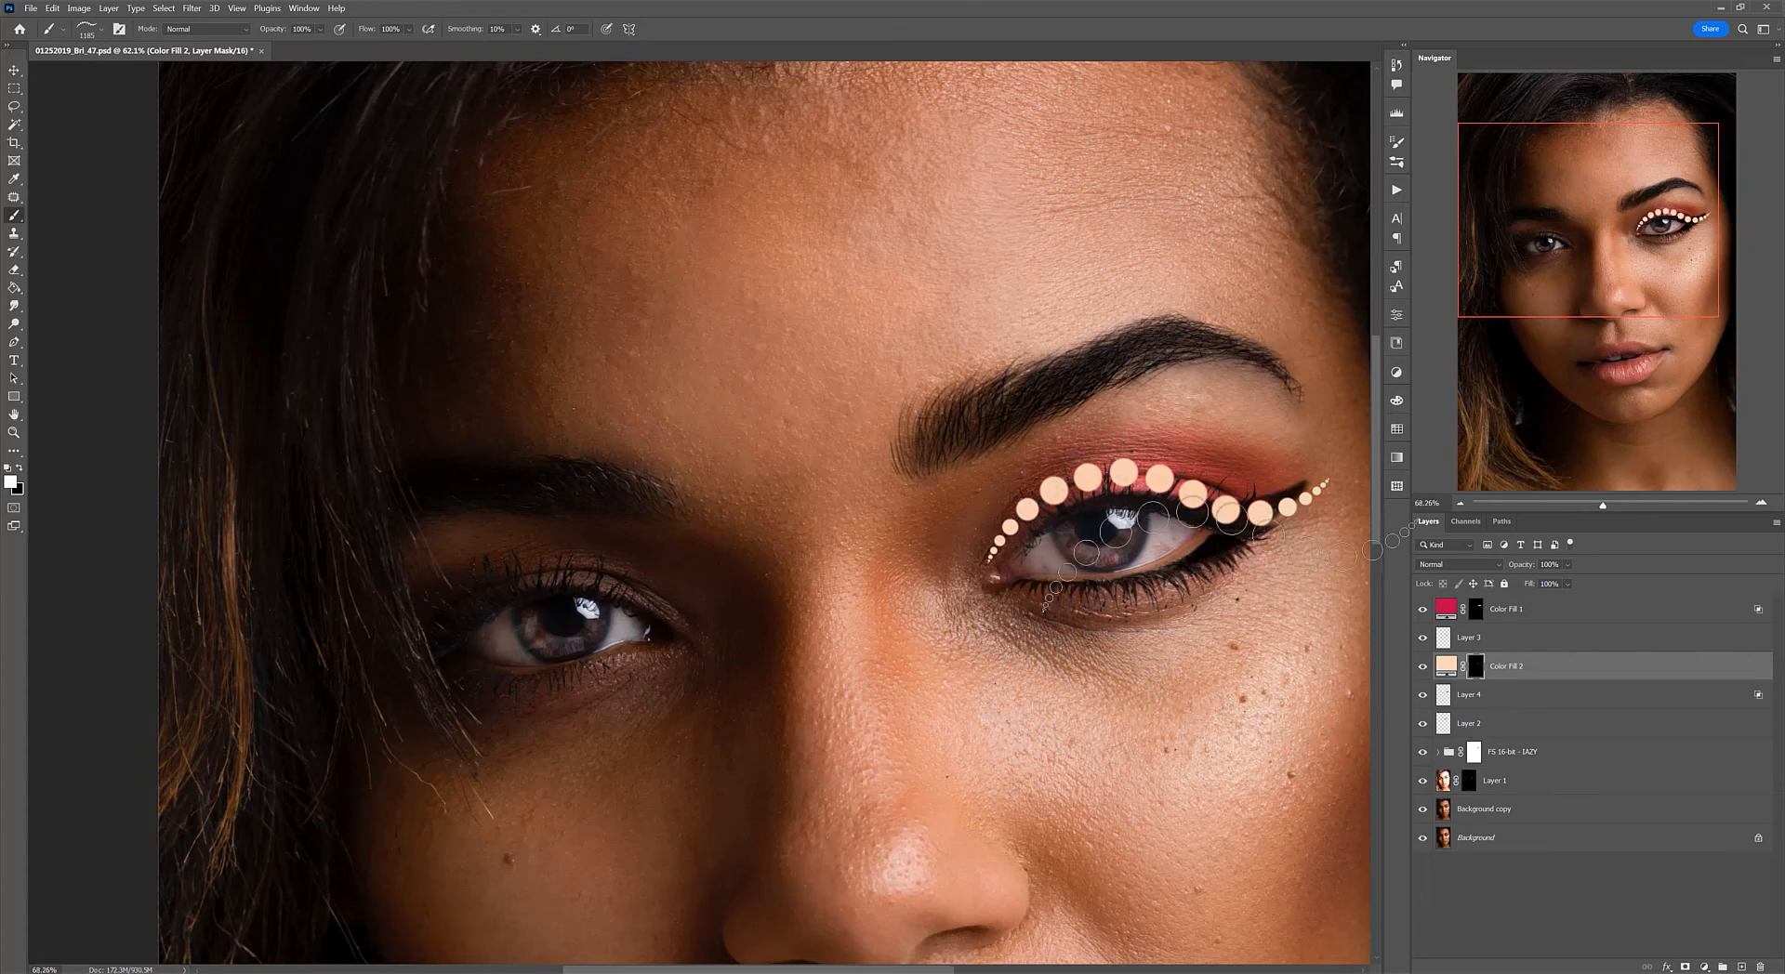
Step: Free-transform the dot row, rotating it to about -6.7° and scaling it down to about 95% to follow the upper lid
scroll(1571, 237, "up", 1)
scroll(1571, 237, "up", 5)
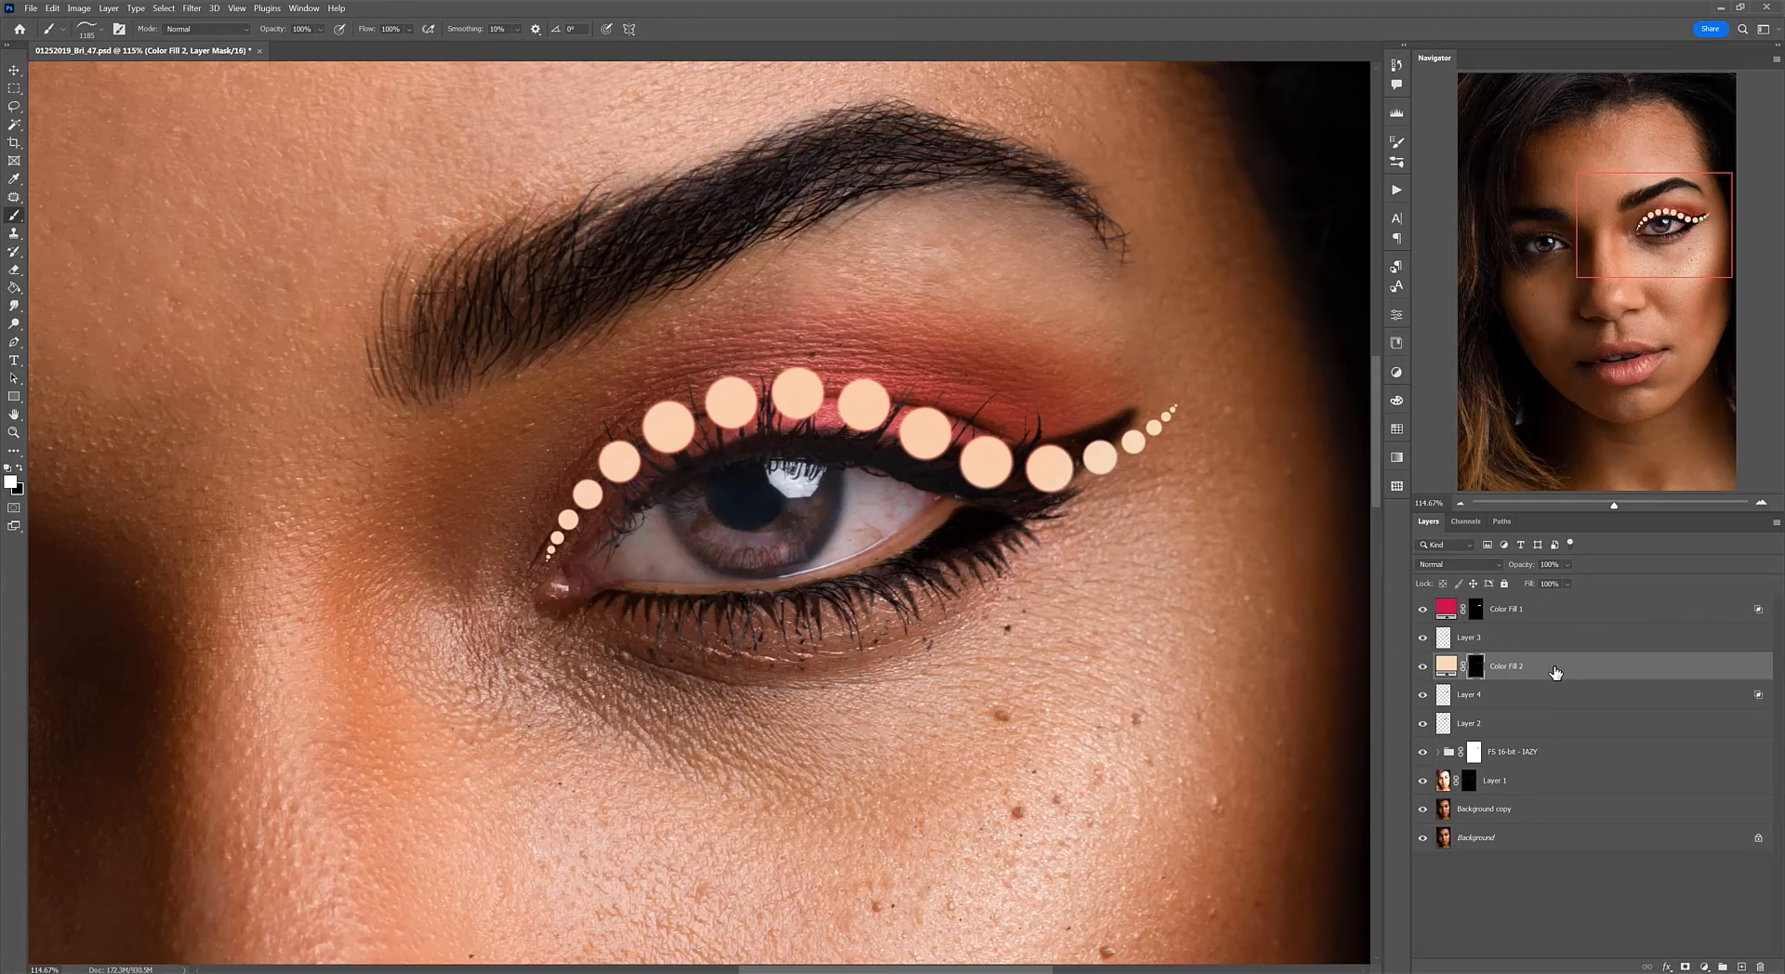
key("ctrl+t")
left_click_drag(1196, 562, 1215, 517)
left_click_drag(1081, 472, 1067, 475)
left_click_drag(1150, 331, 1122, 342)
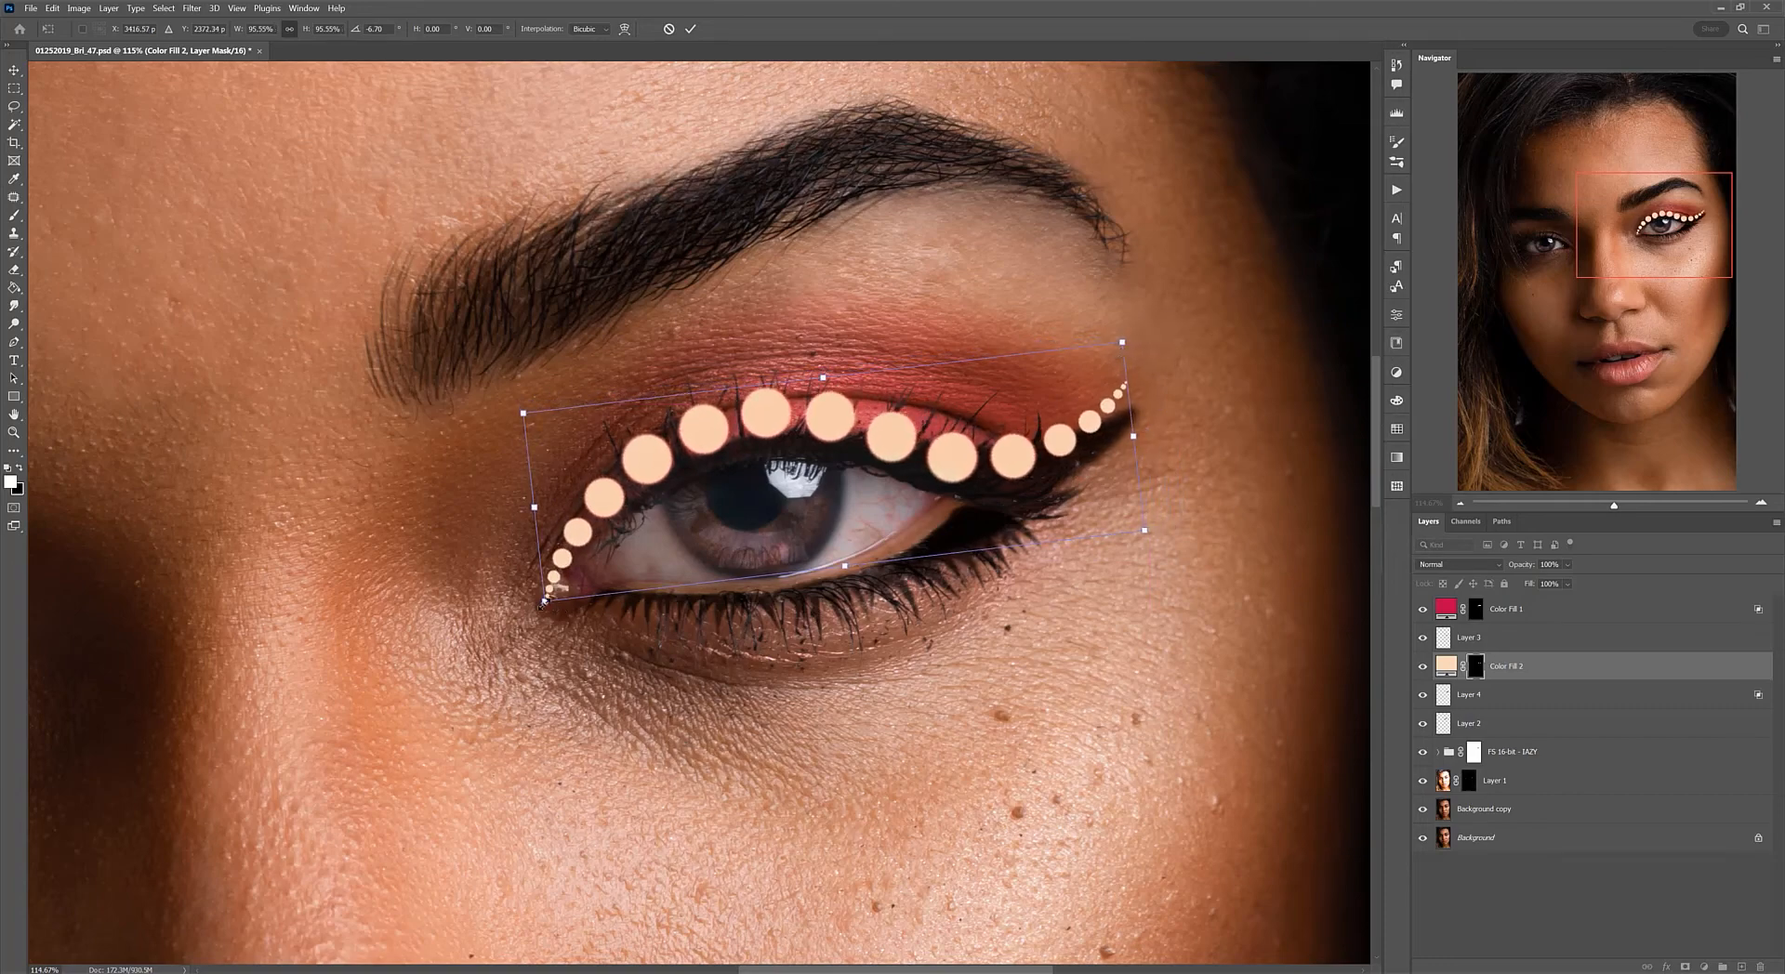
Step: Refine the dot row to about 88% scale and -4.9° rotation, position it along the upper lid, and apply the transform
left_click_drag(544, 602, 591, 579)
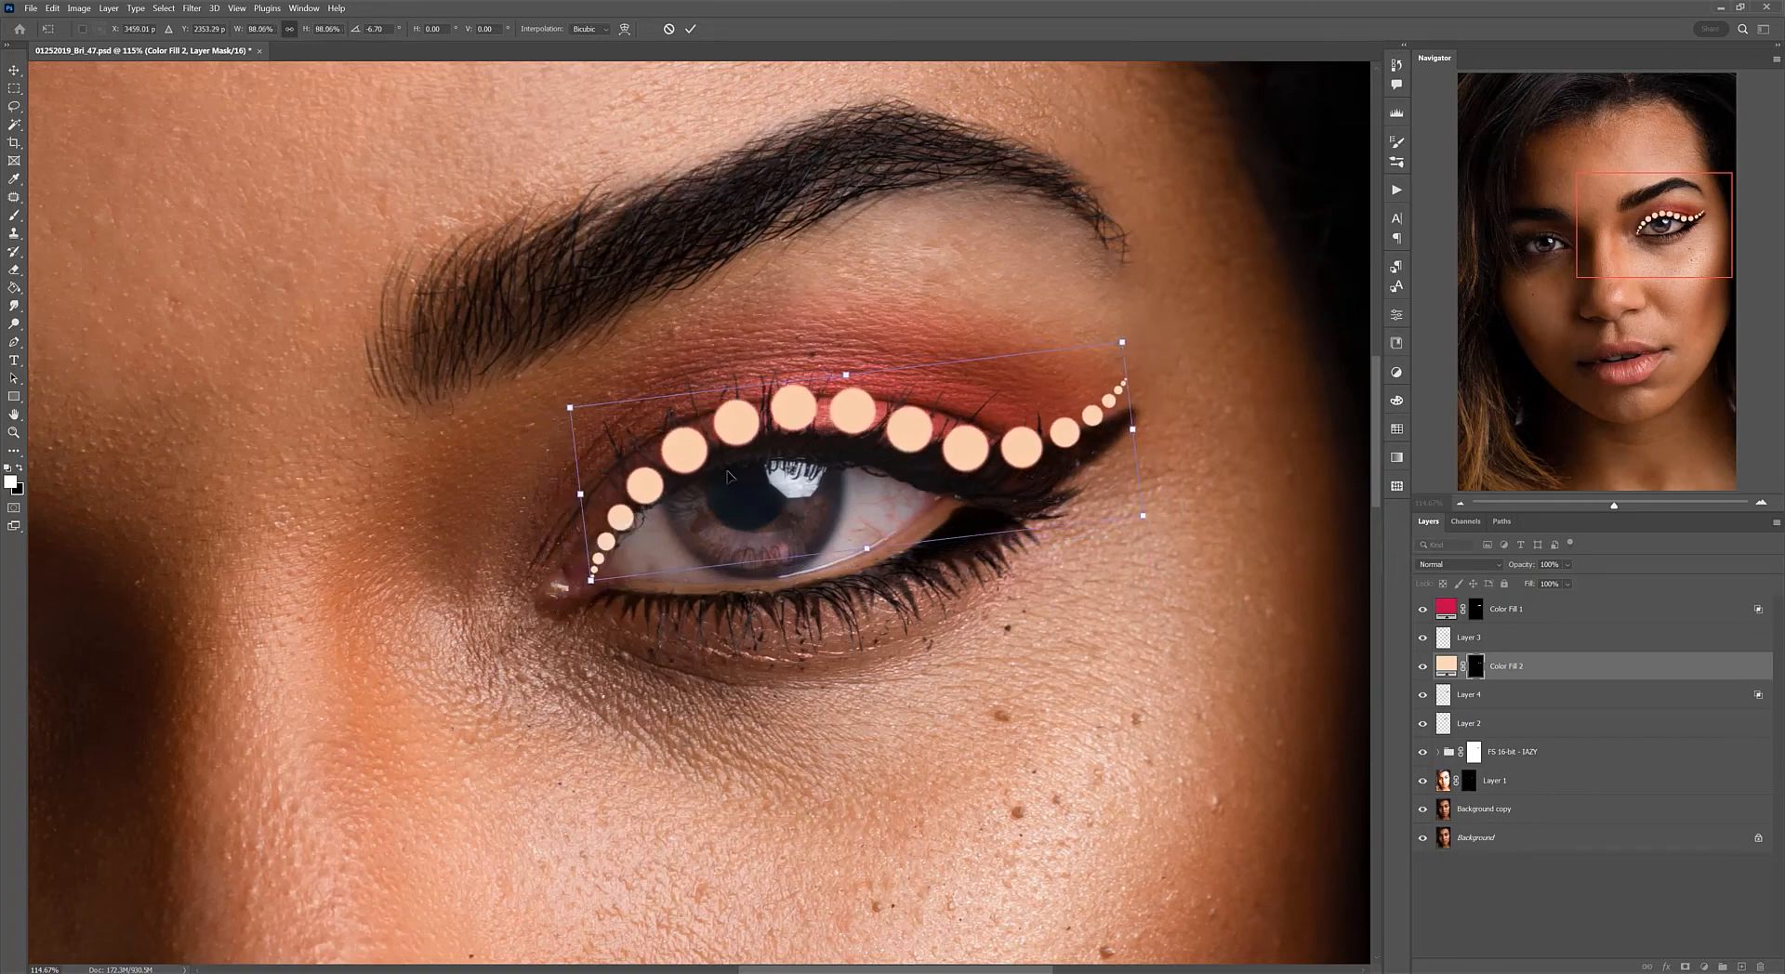
left_click_drag(740, 476, 707, 475)
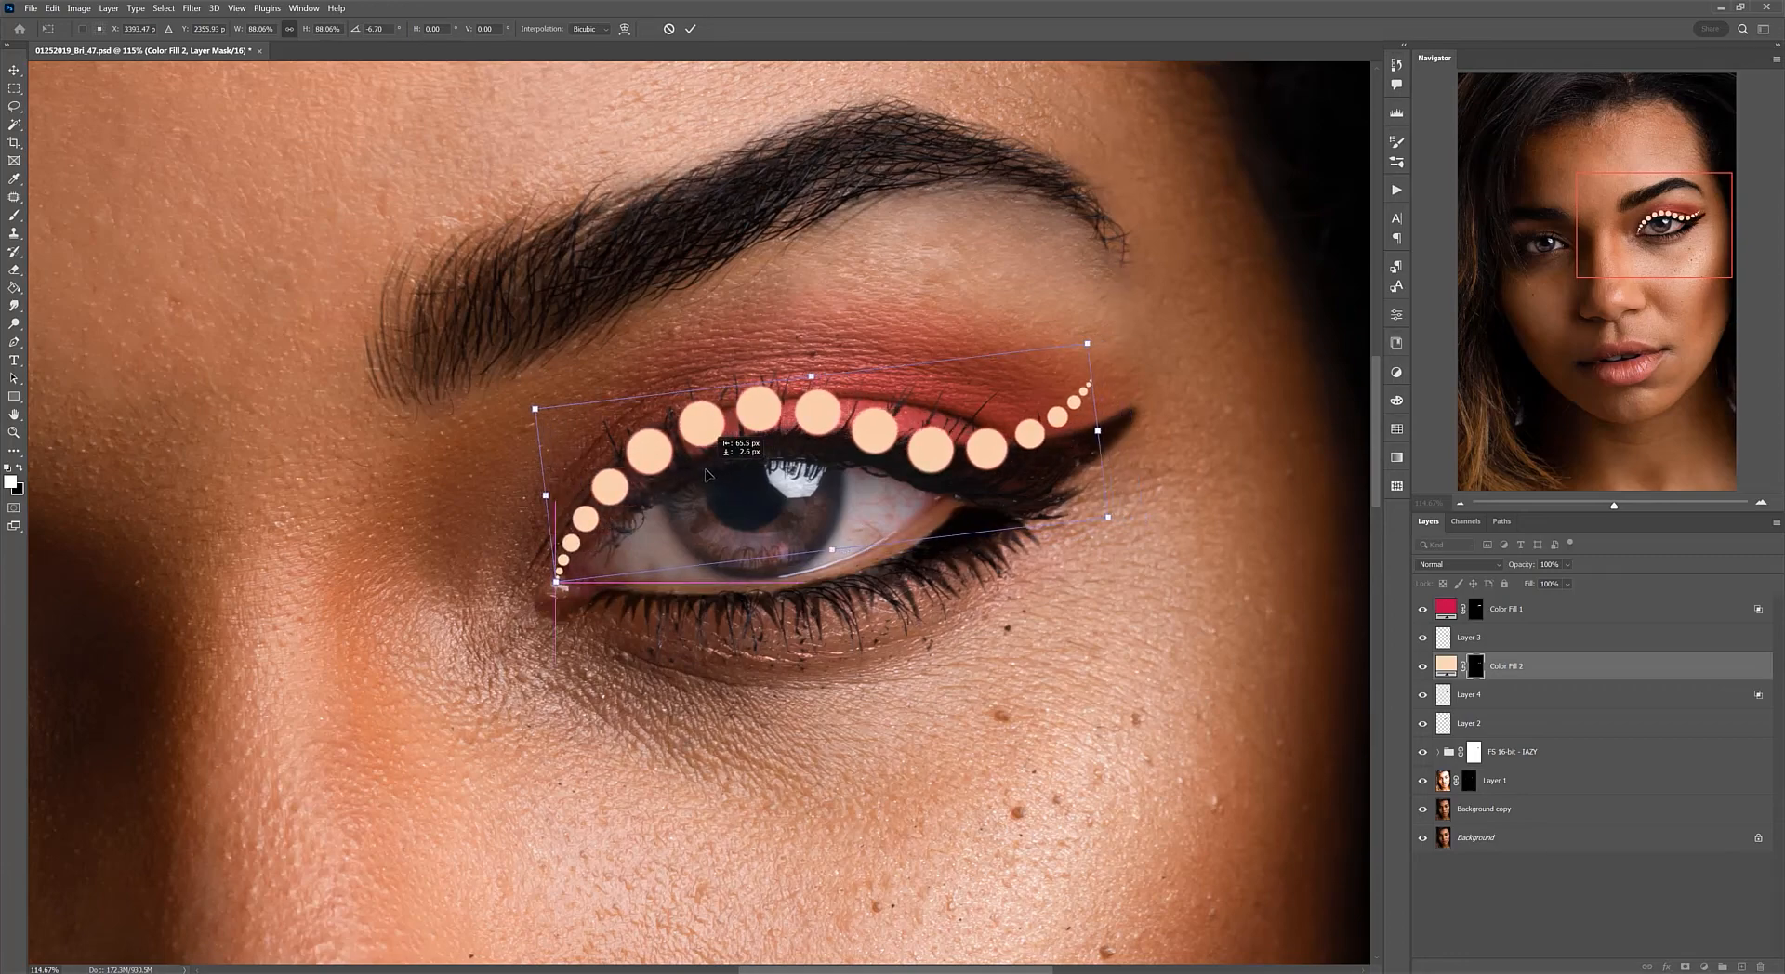
left_click_drag(1128, 521, 1126, 530)
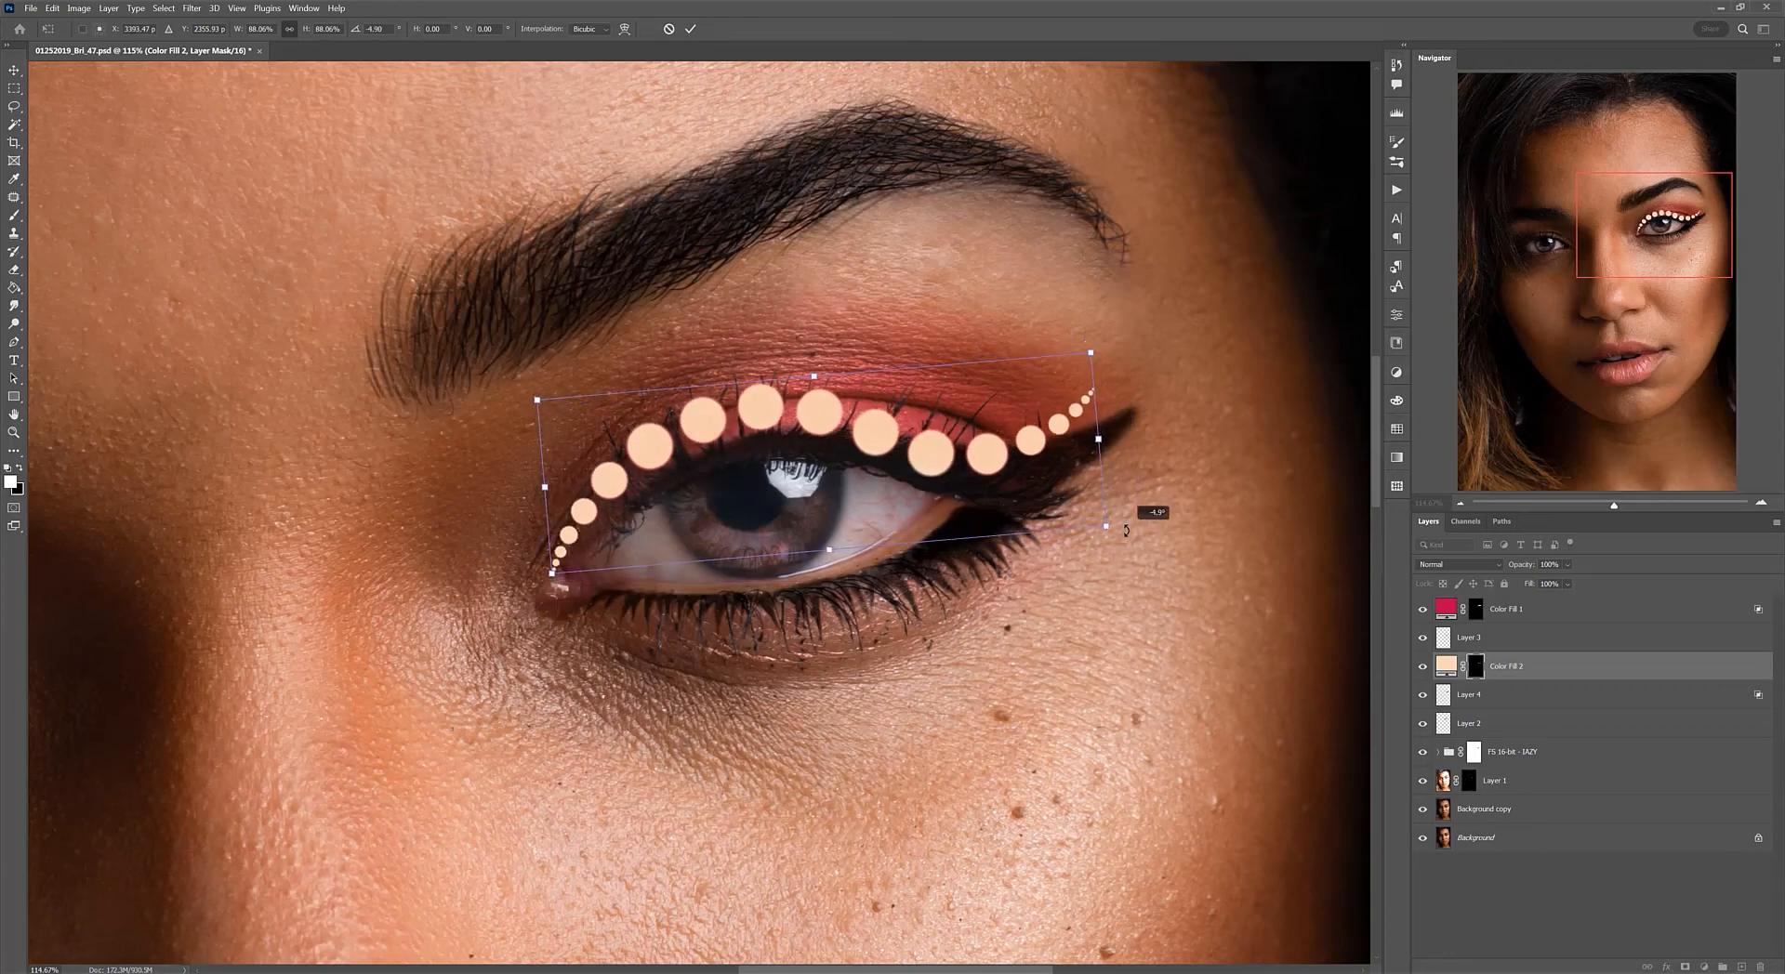
left_click_drag(983, 487, 992, 478)
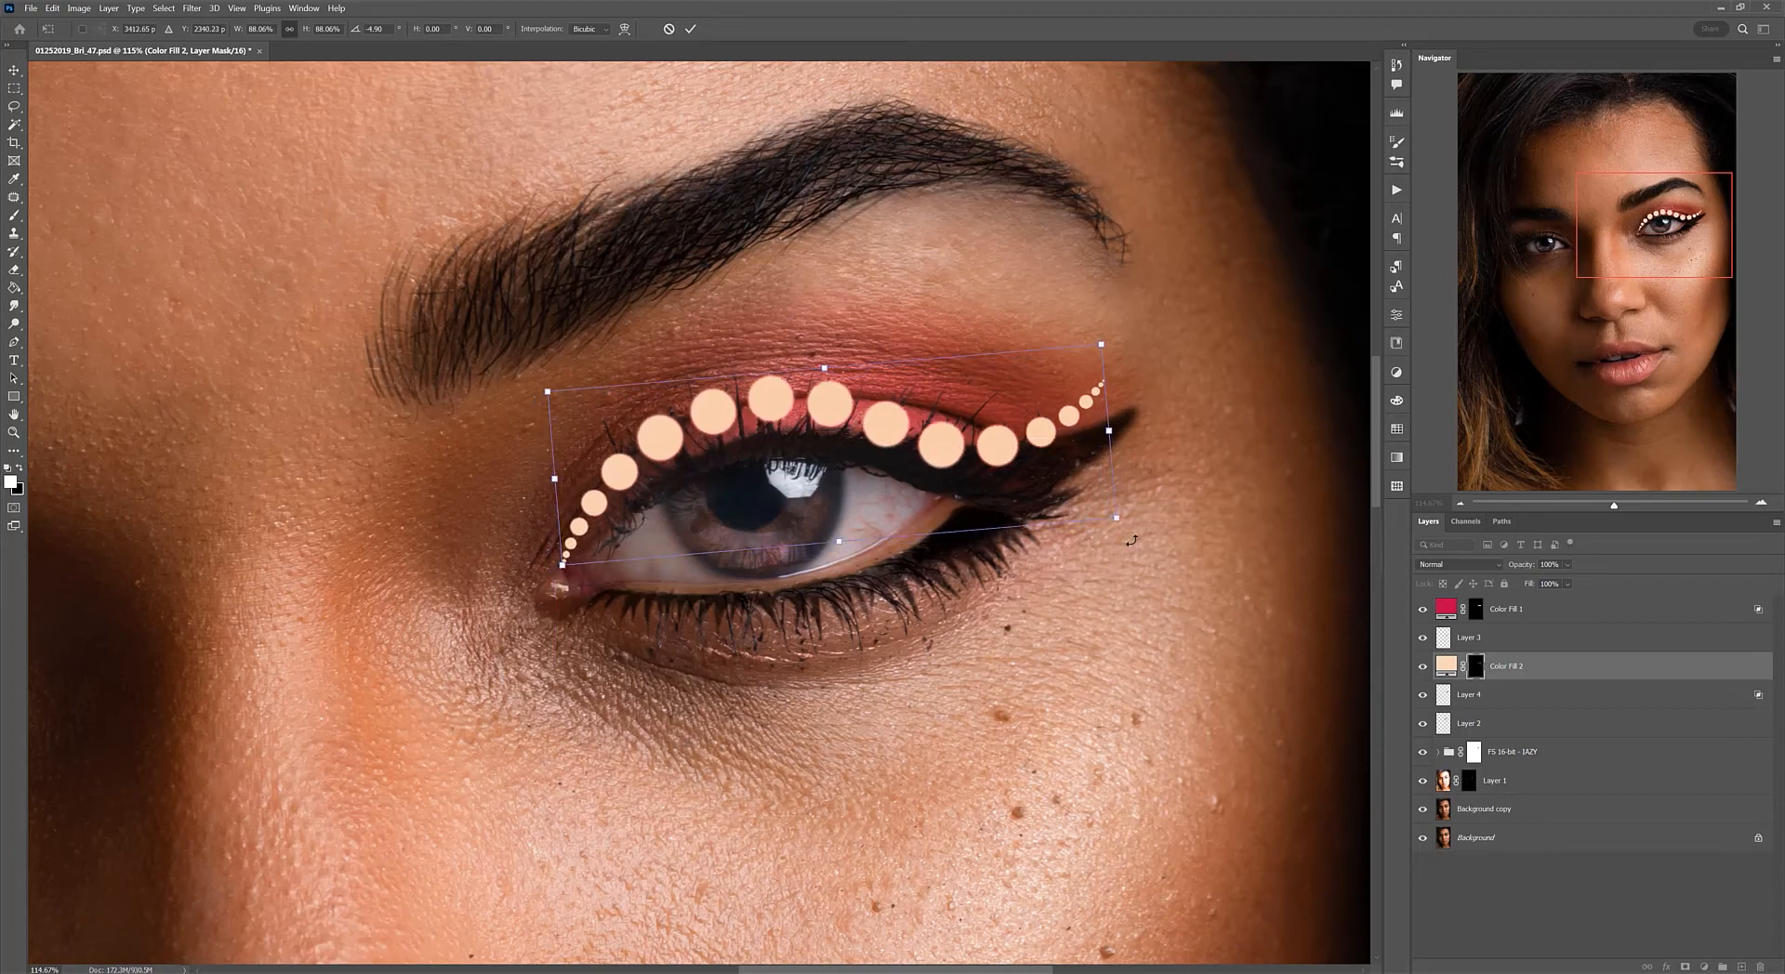
key("Return")
key("b")
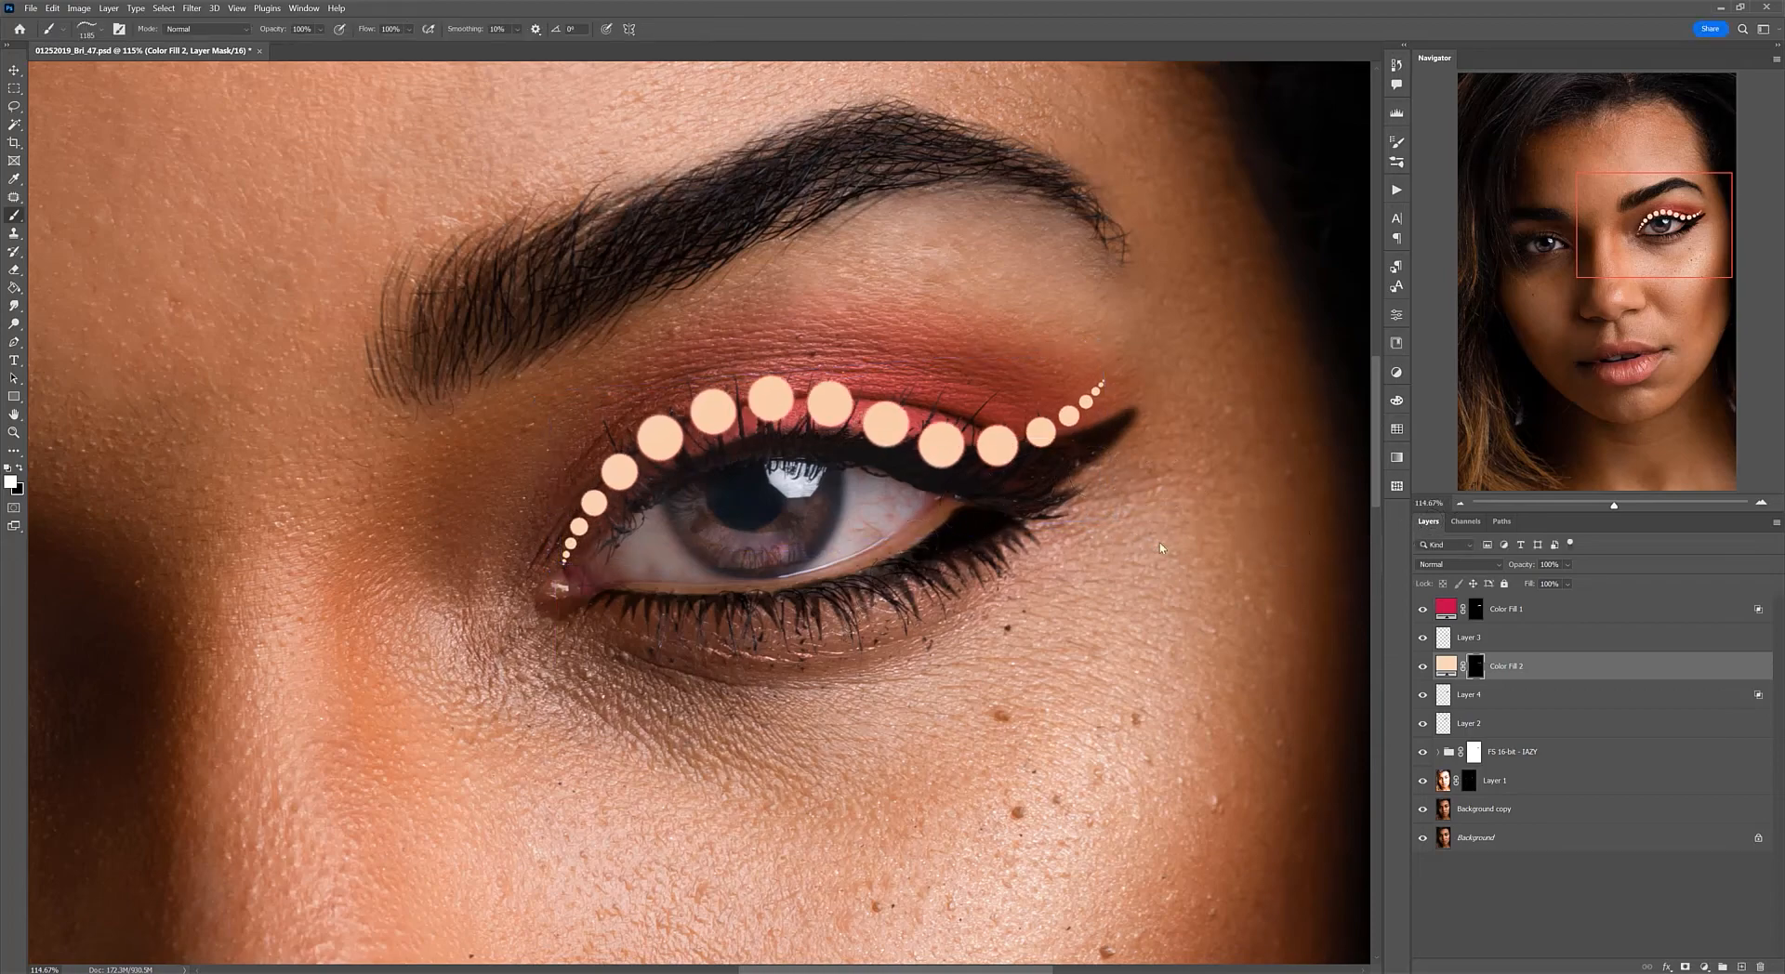
Step: Blend the Color Fill 2 dots into the lid and lashes through the layer's blending options
scroll(1152, 539, "down", 2)
scroll(1195, 538, "up", 2)
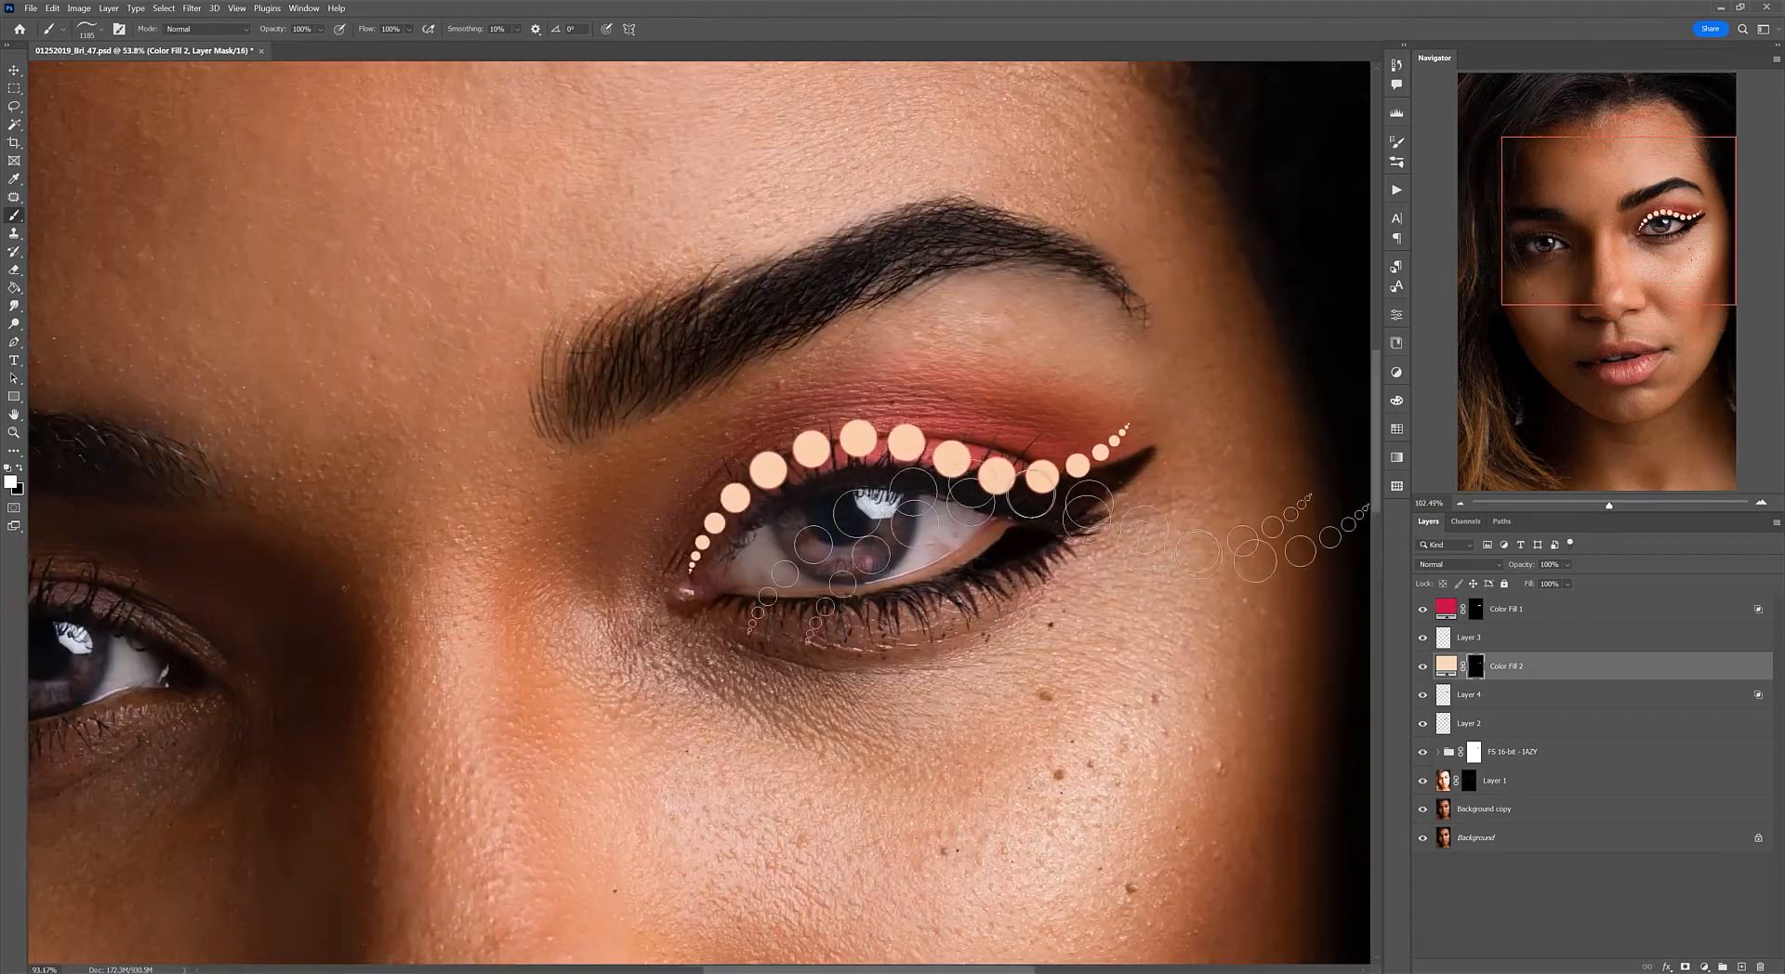
key("ctrl+2")
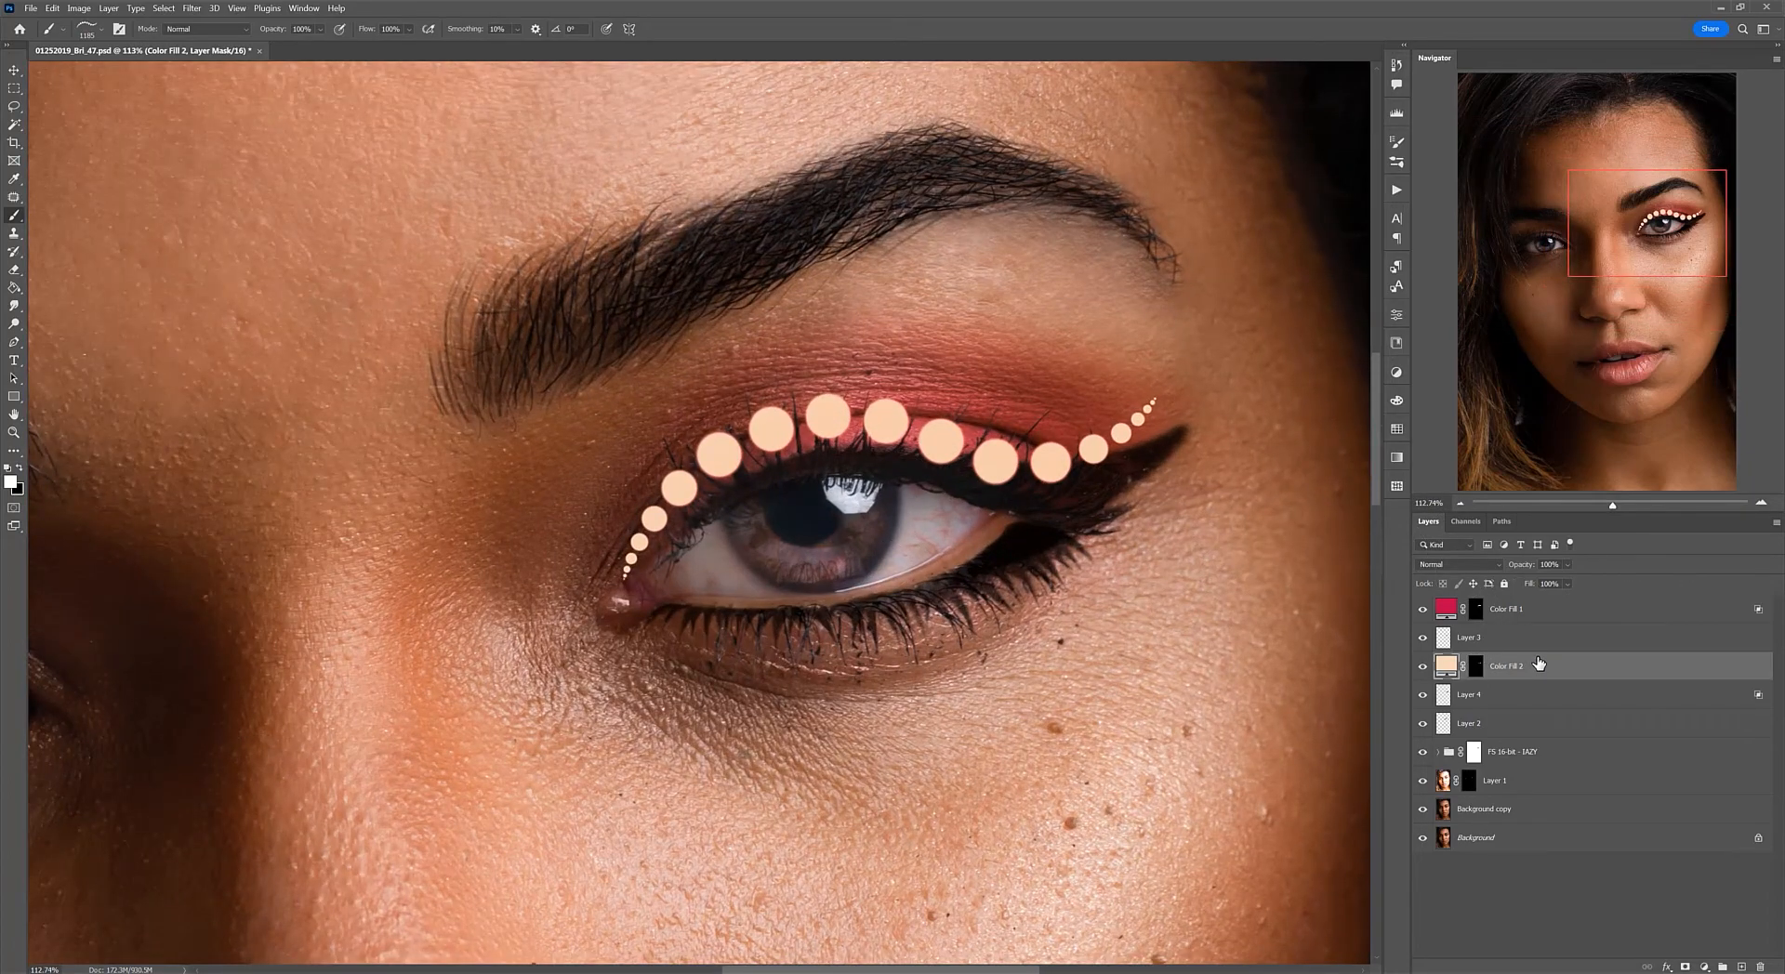
double_click(1538, 662)
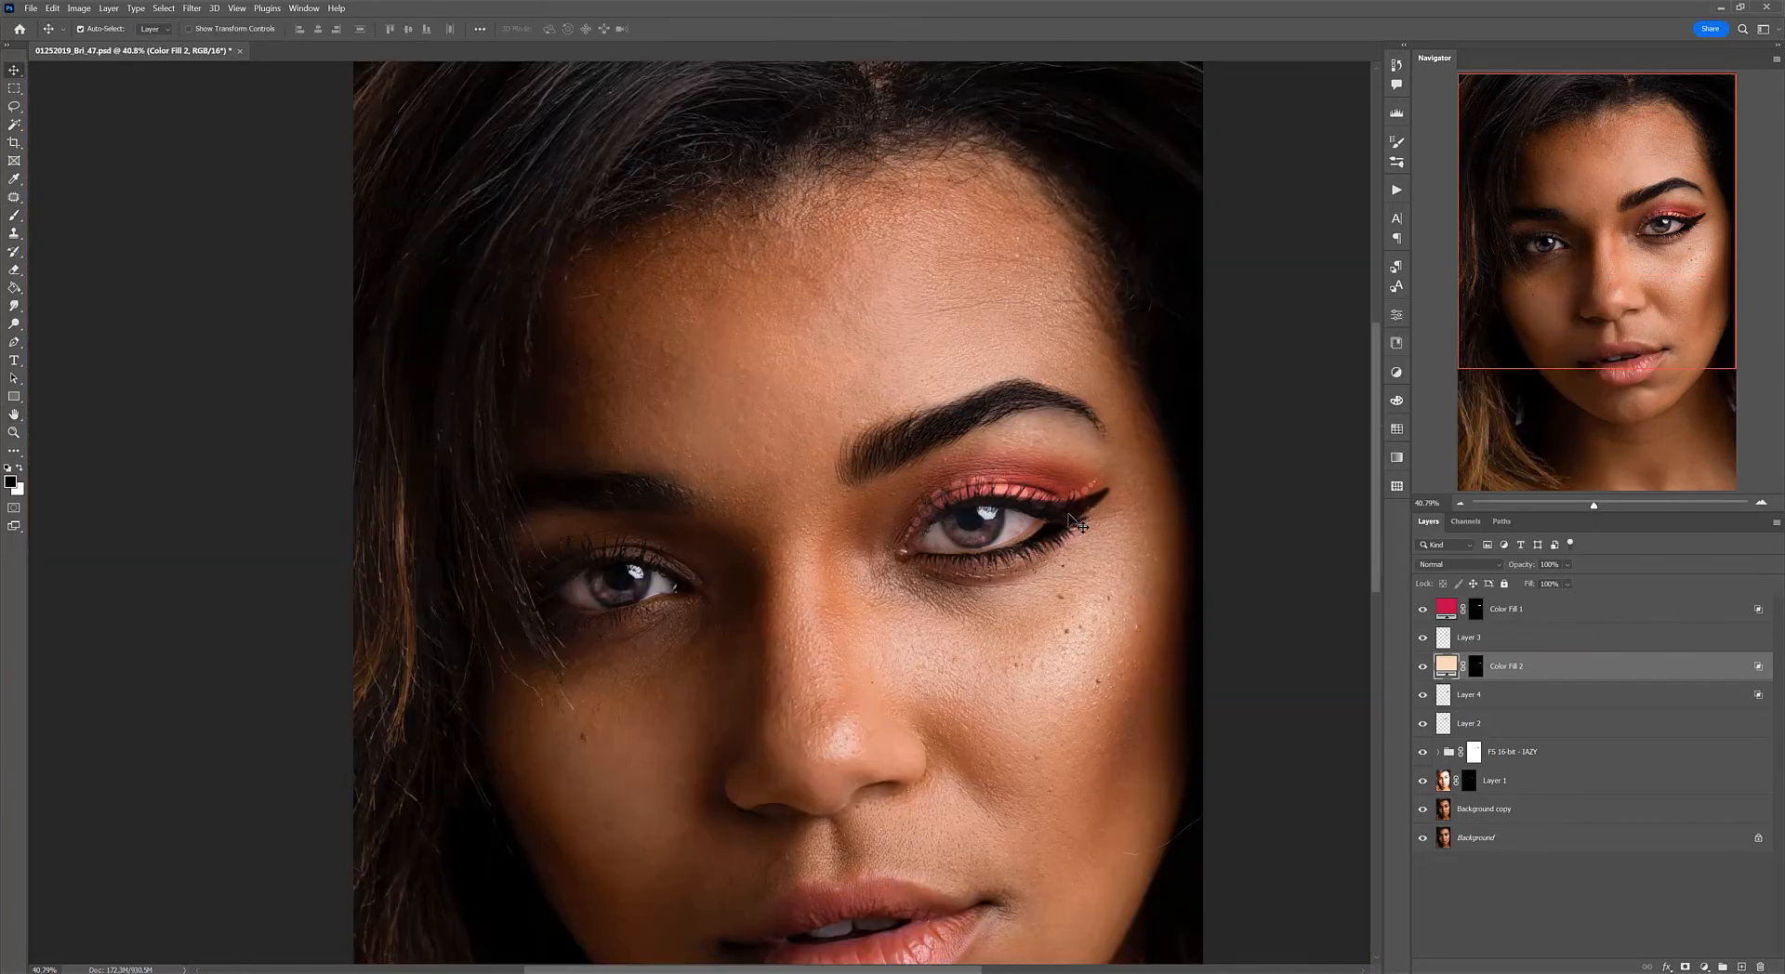
Step: Choose the IAZY - Freckles brush, reduce it to about 679 px and add a new layer above Color Fill 2
scroll(1043, 526, "up", 3)
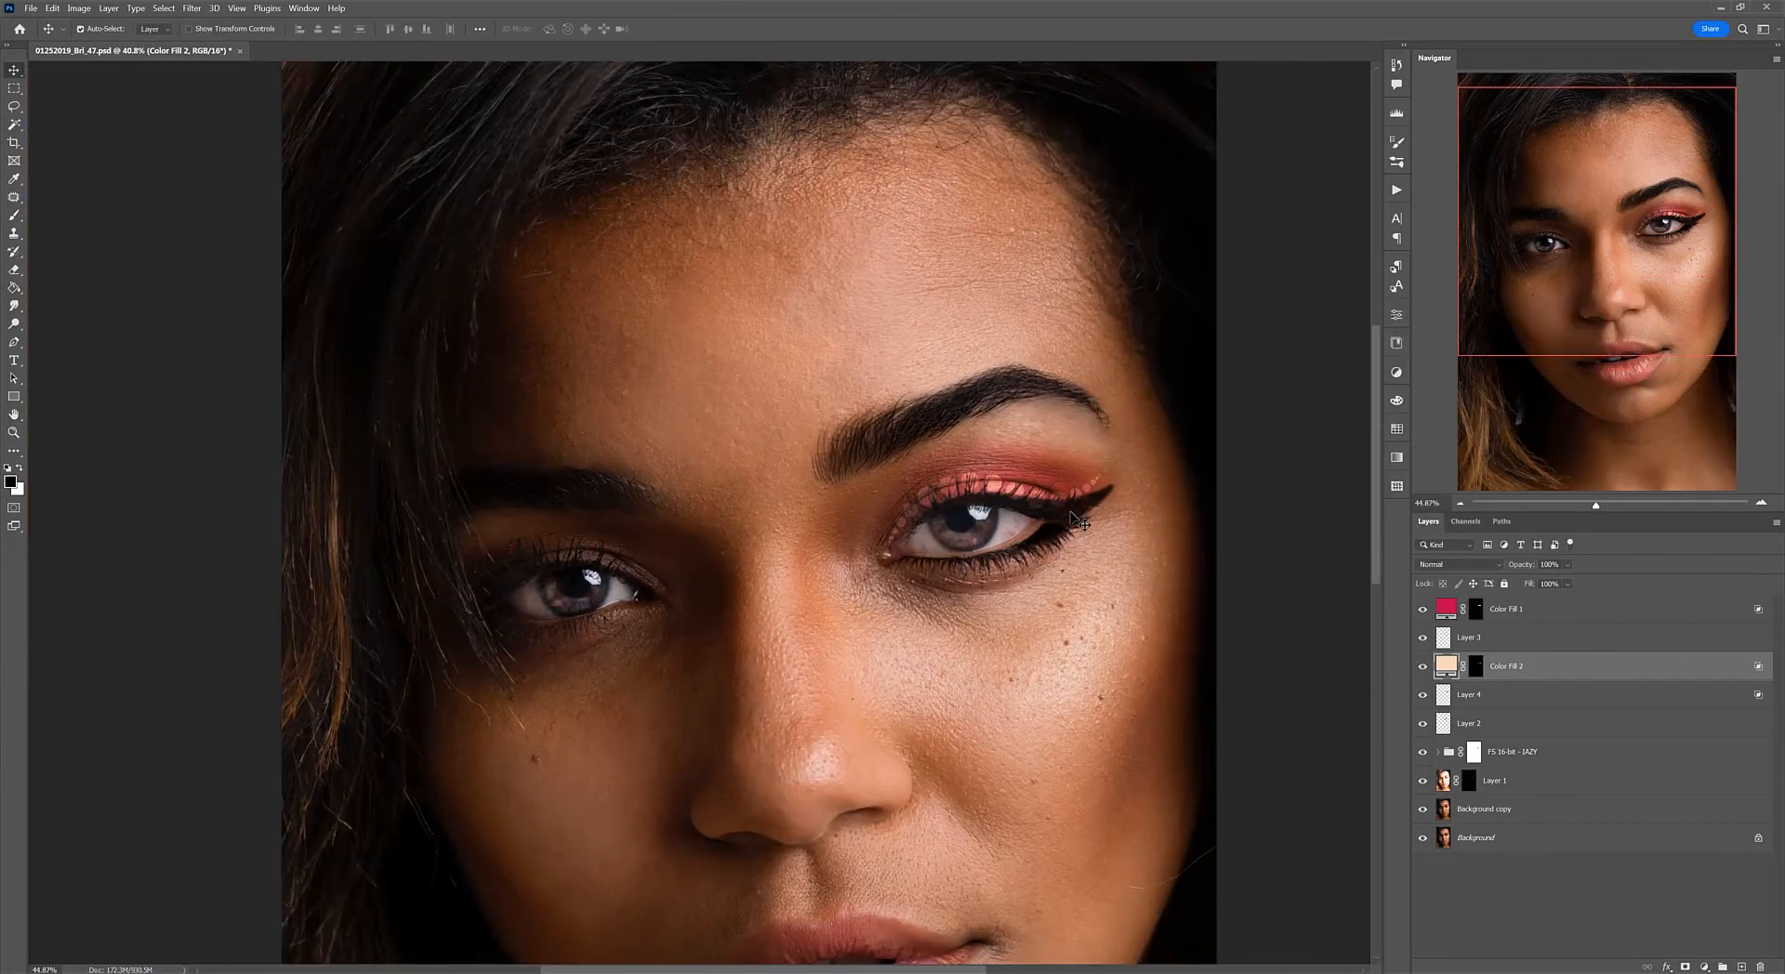
left_click(65, 31)
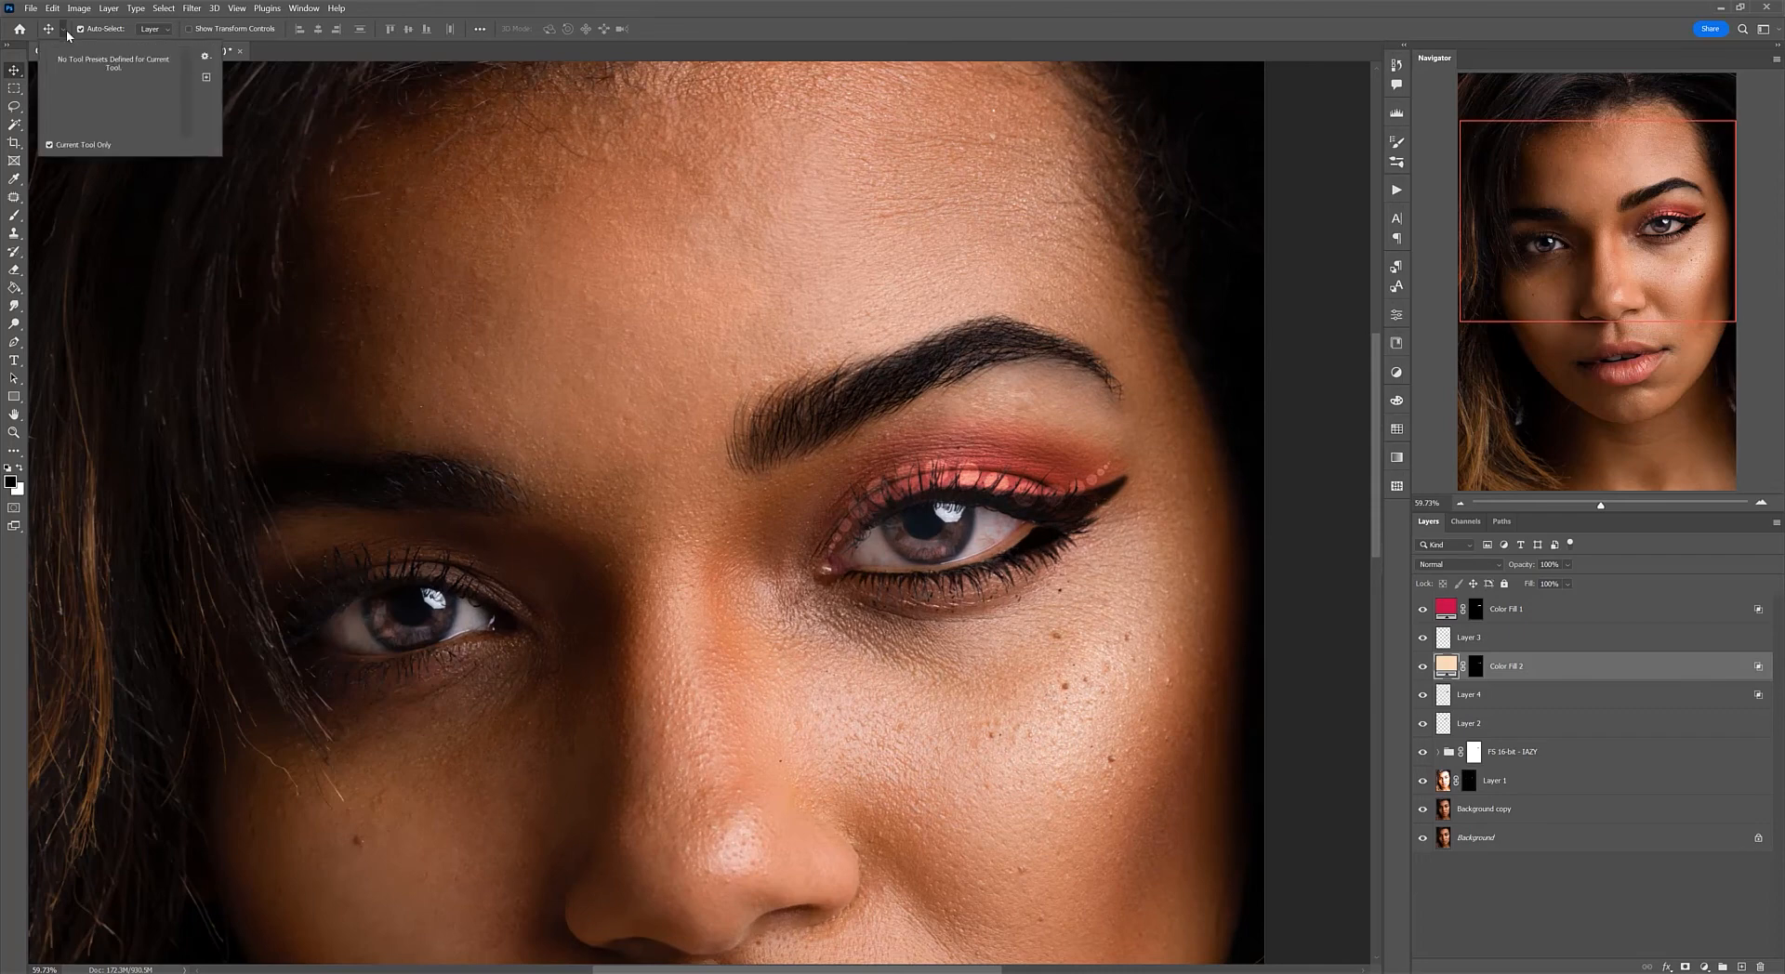
left_click(14, 215)
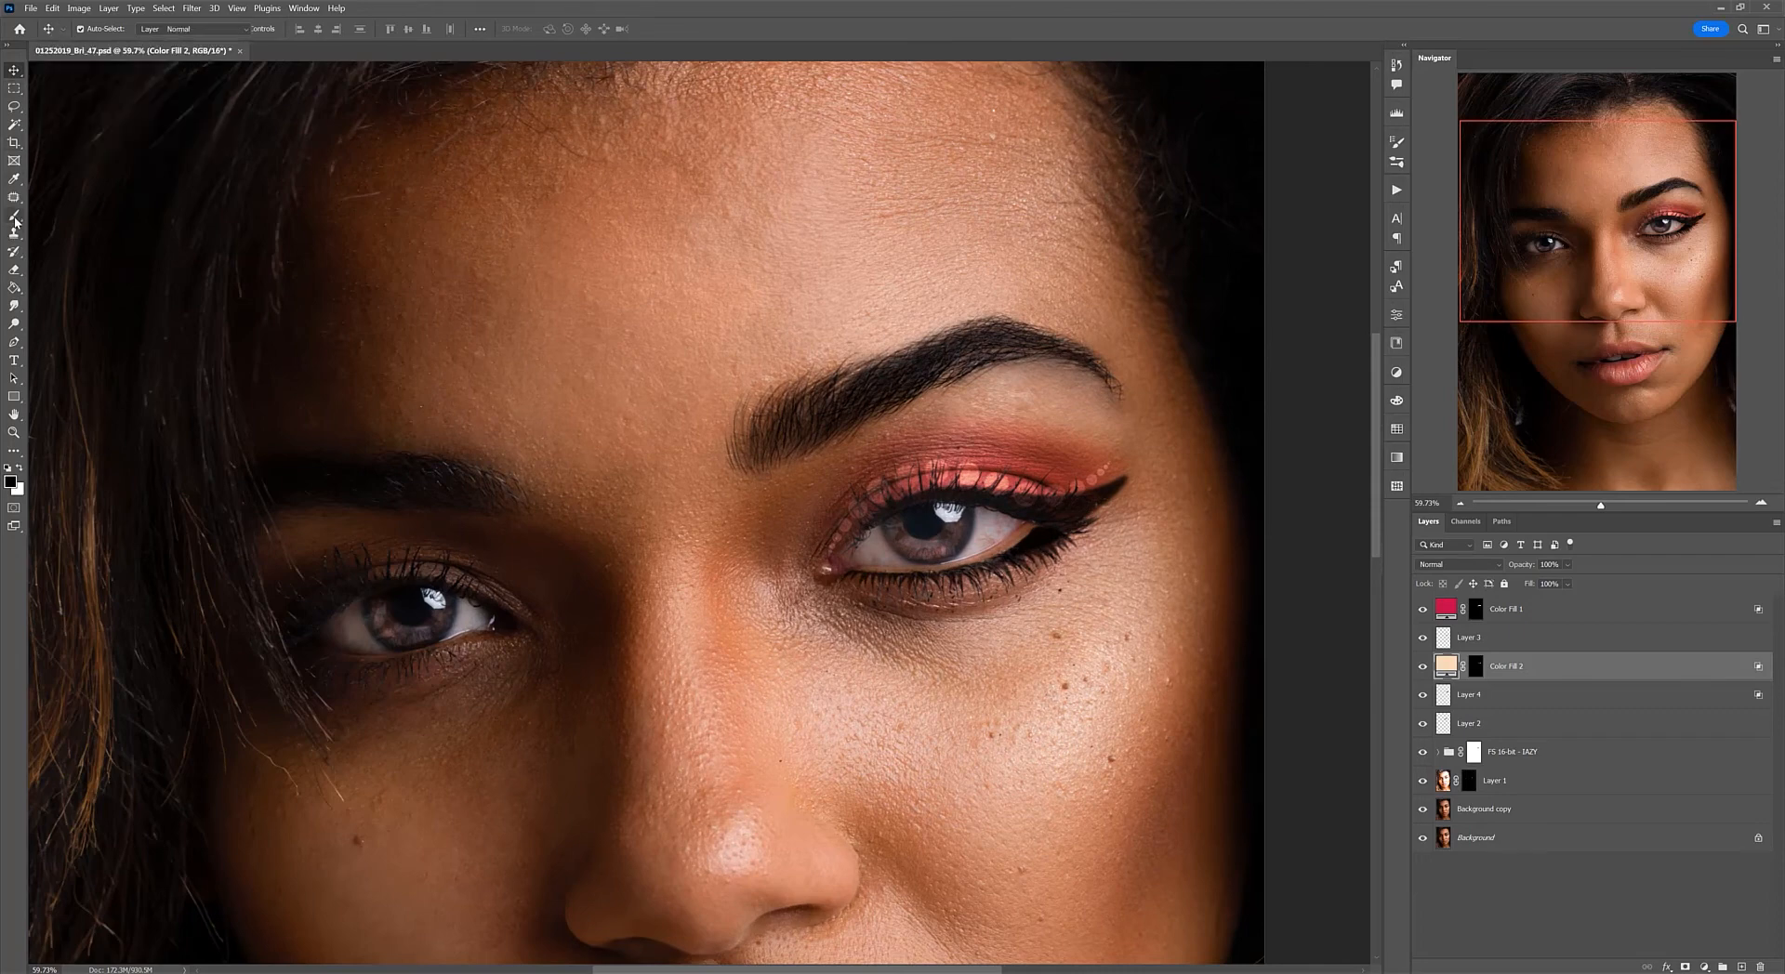
left_click(103, 32)
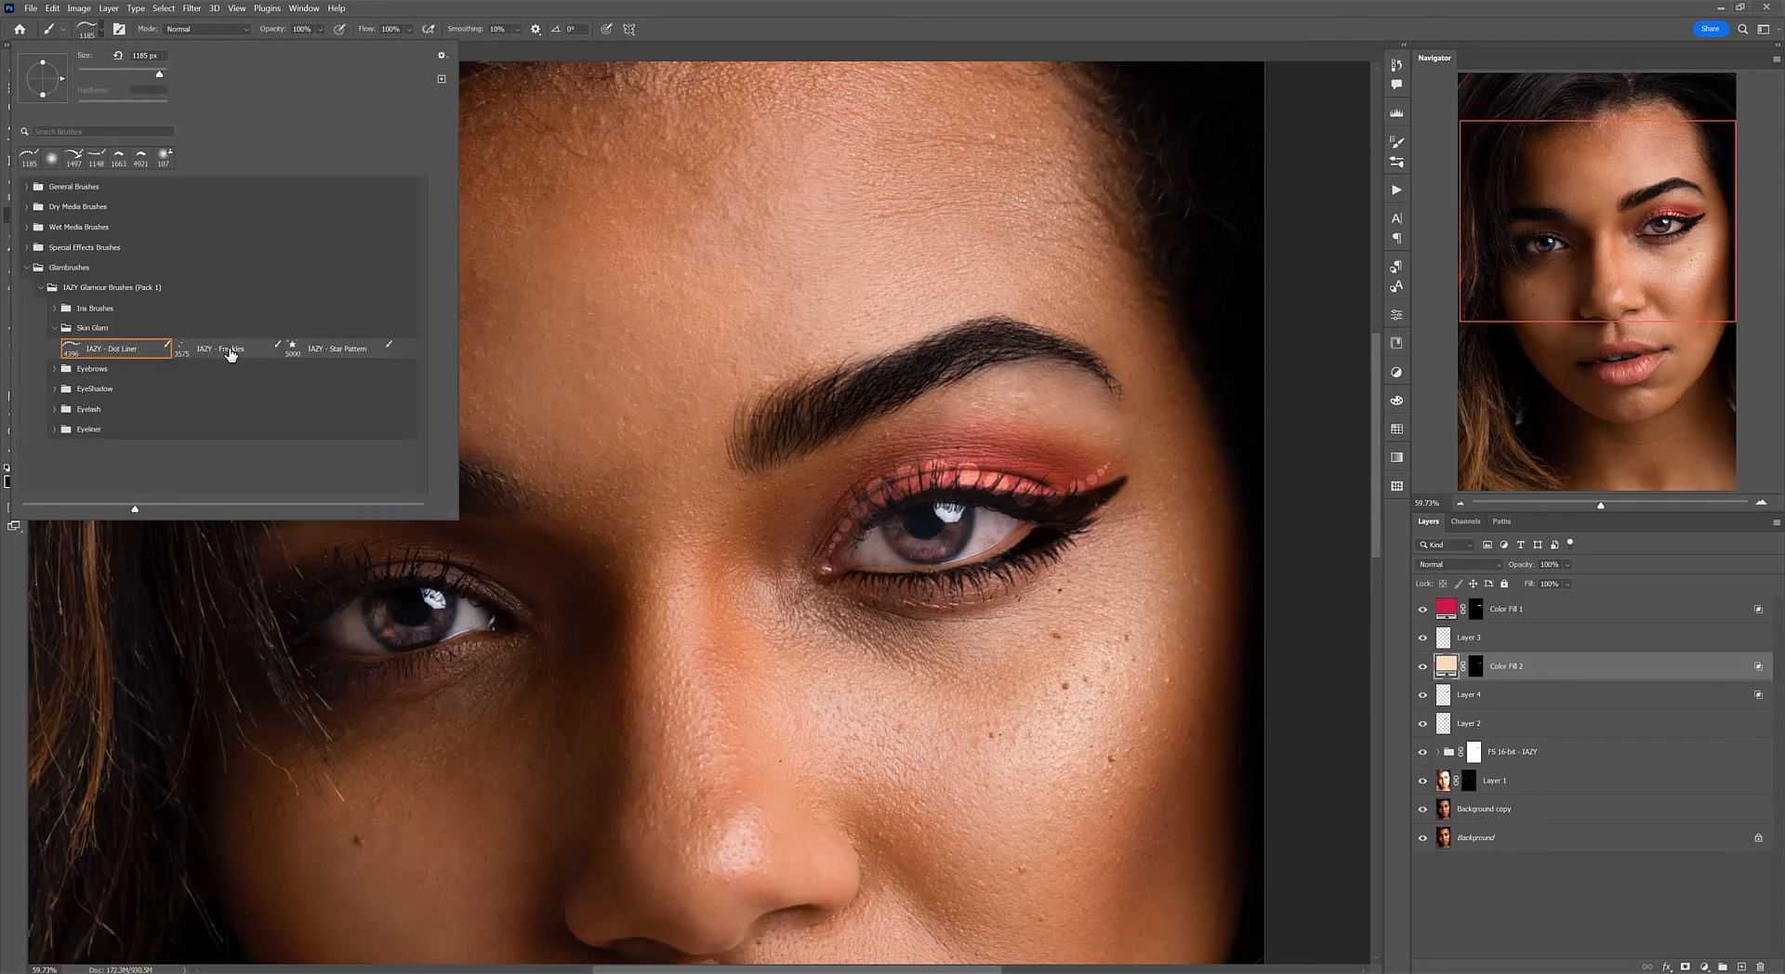
left_click(228, 350)
scroll(796, 450, "down", 1)
scroll(795, 449, "down", 3)
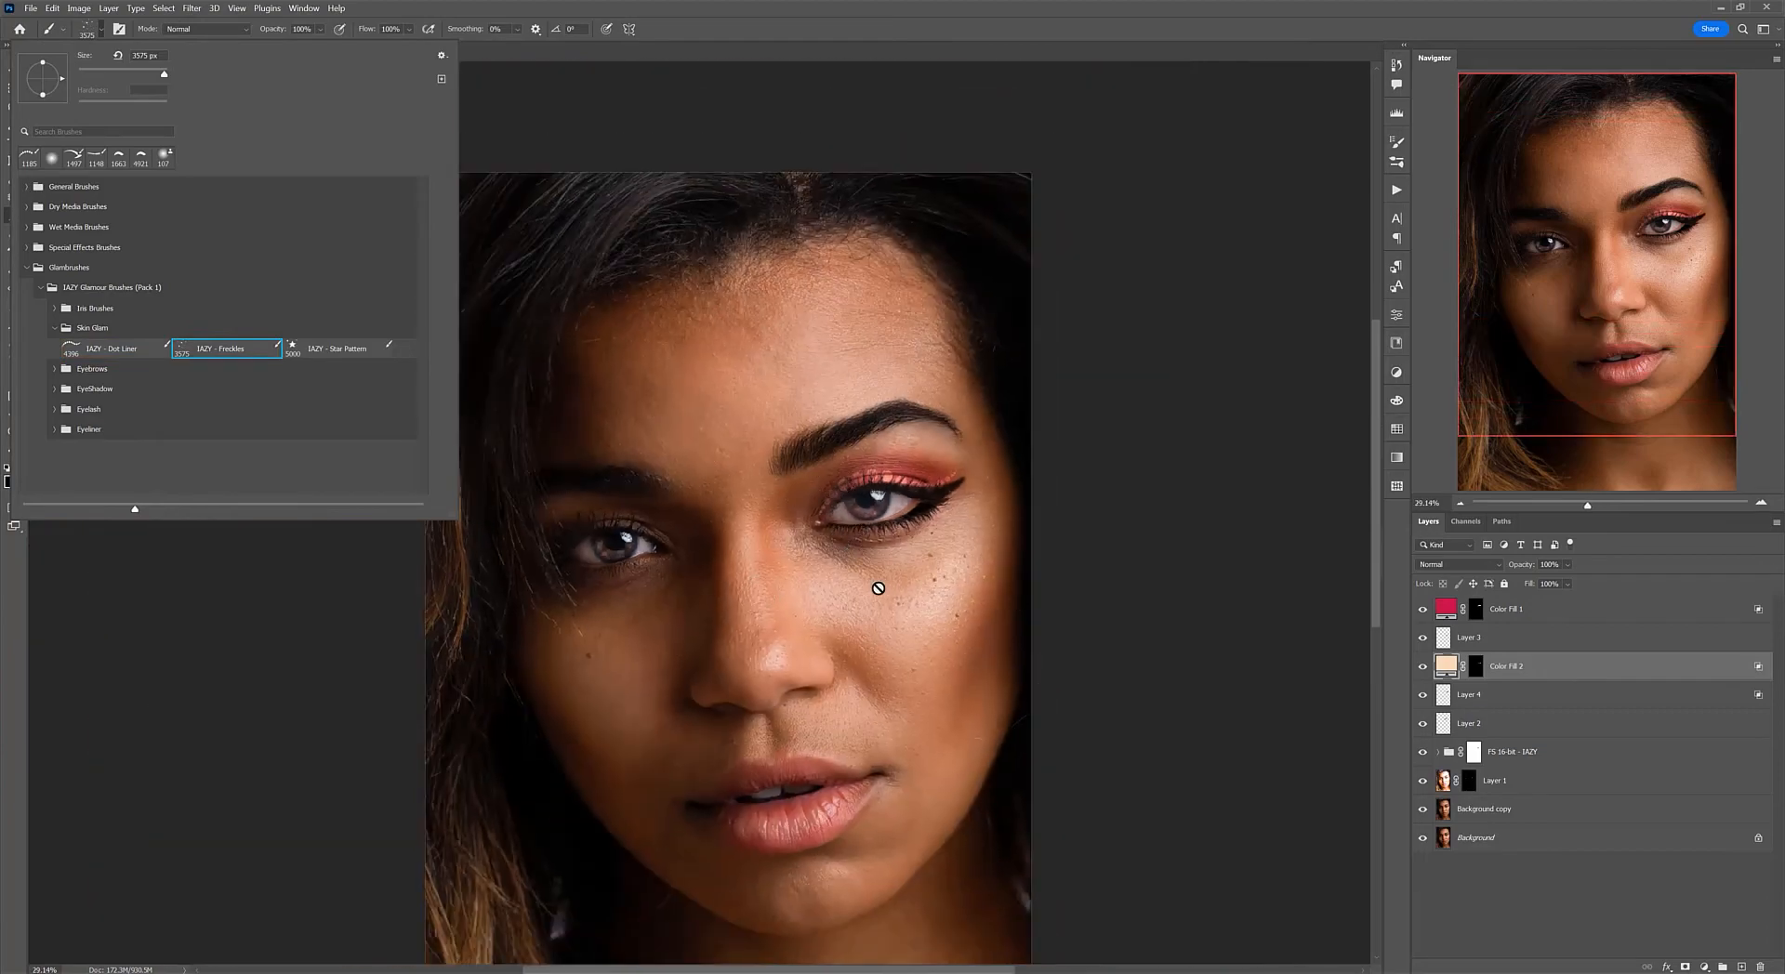
right_click(877, 586, "alt")
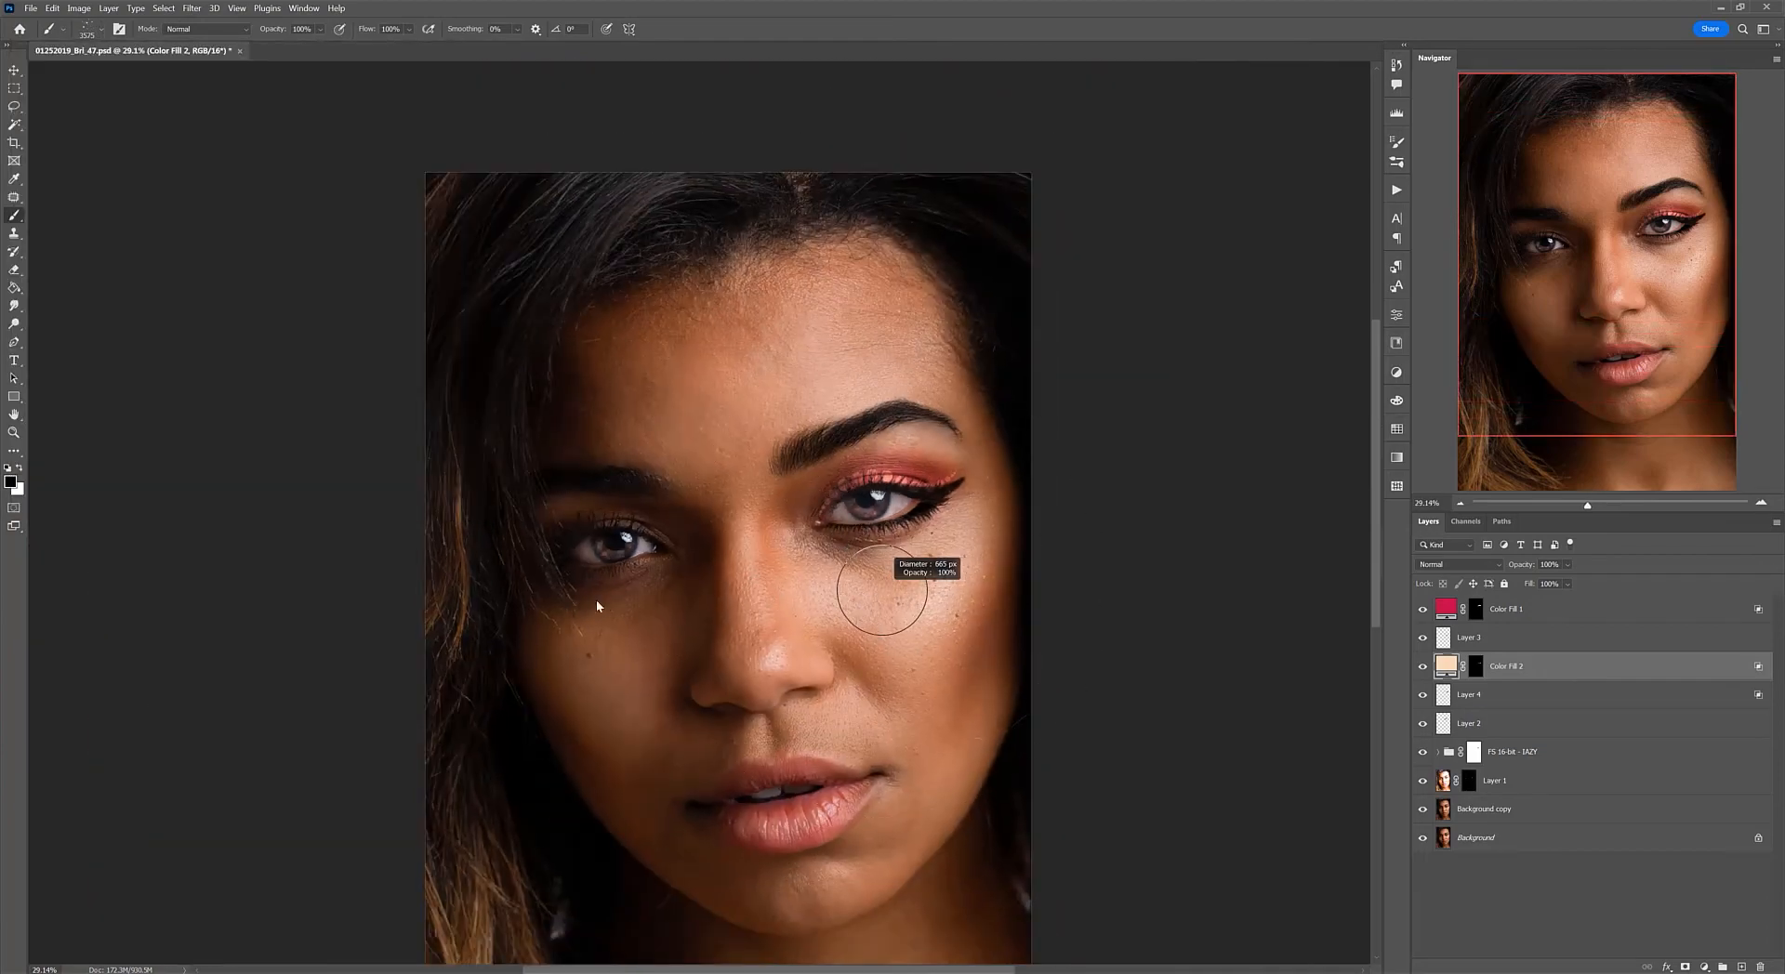
scroll(758, 632, "up", 3)
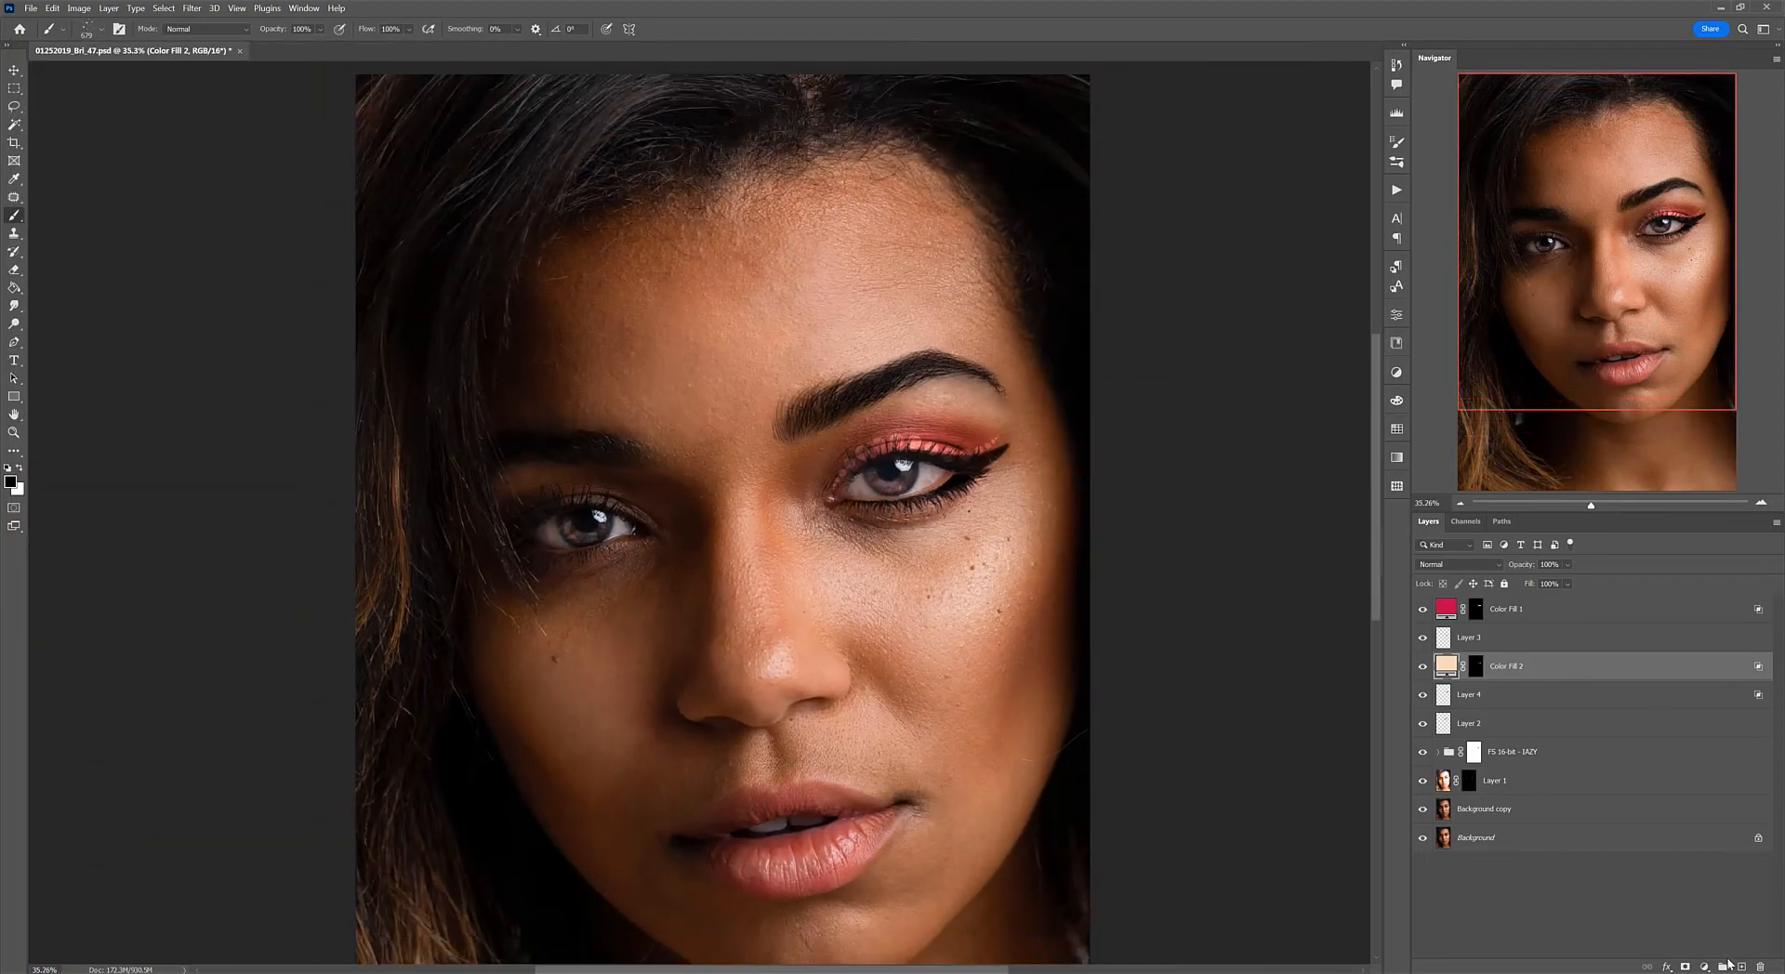
left_click(1741, 967)
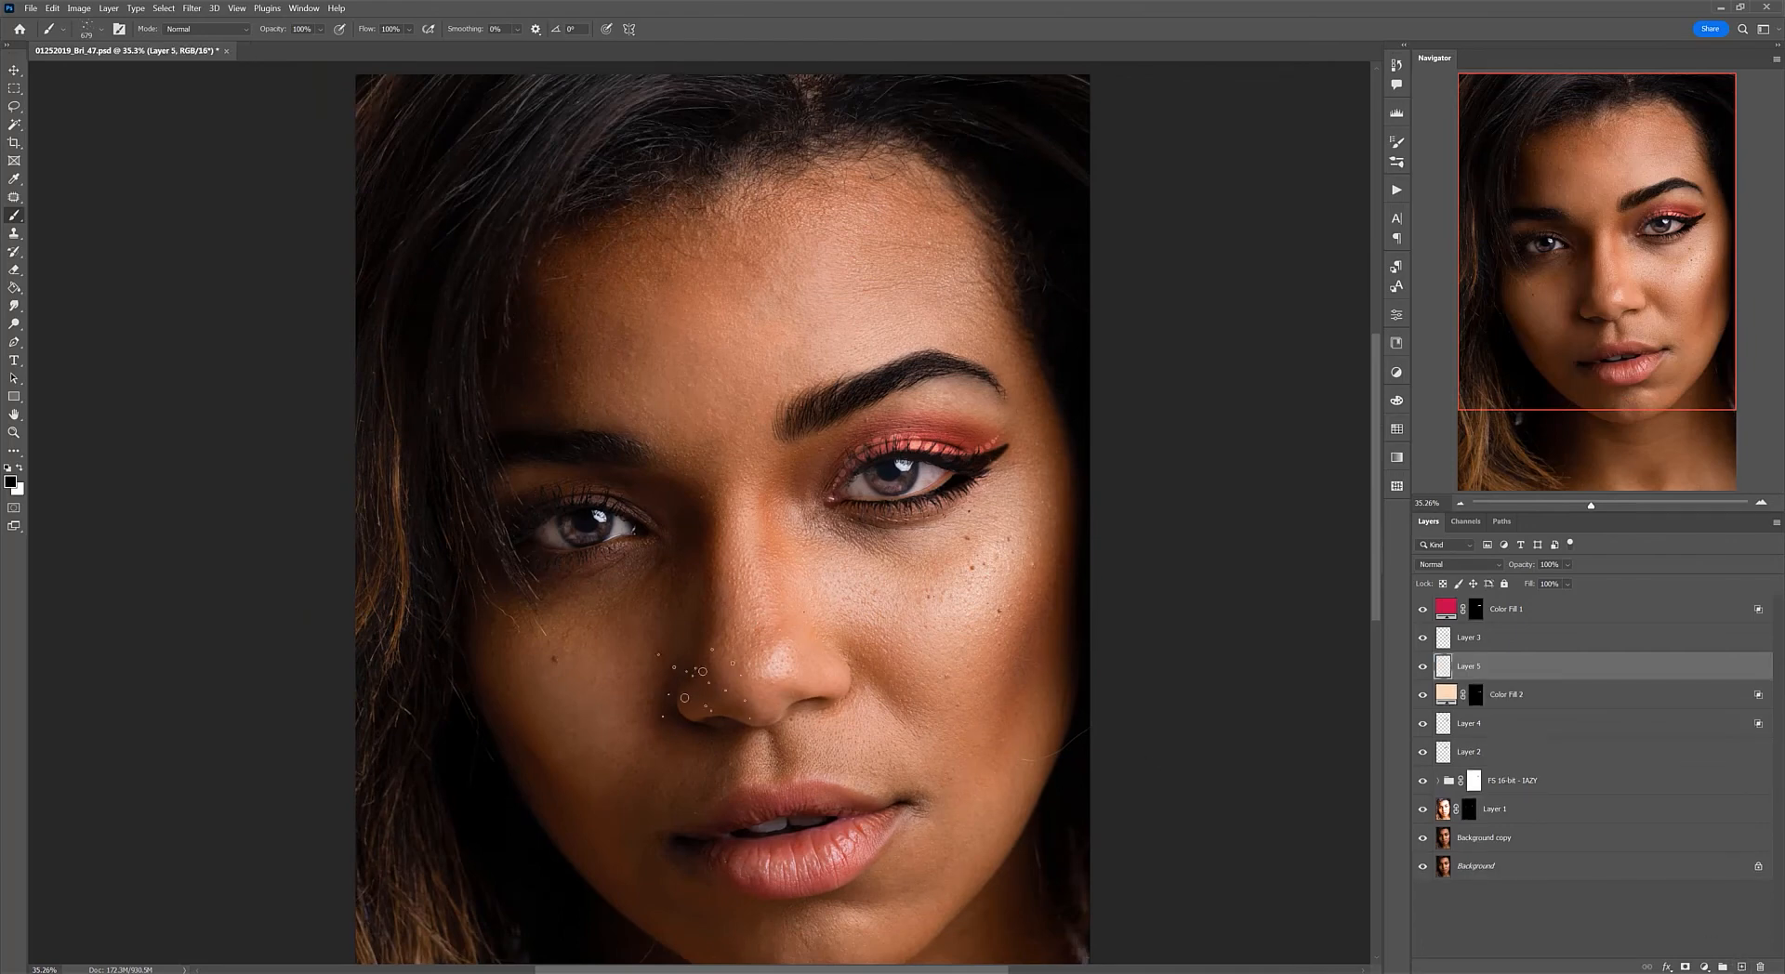
Step: Reduce the Freckles brush to about 305 px and stamp black freckles across both cheeks and the nose on Layer 5
scroll(702, 671, "up", 2)
mouse_move(650, 651)
left_mouse_down()
mouse_move(578, 638)
mouse_move(525, 667)
left_mouse_up()
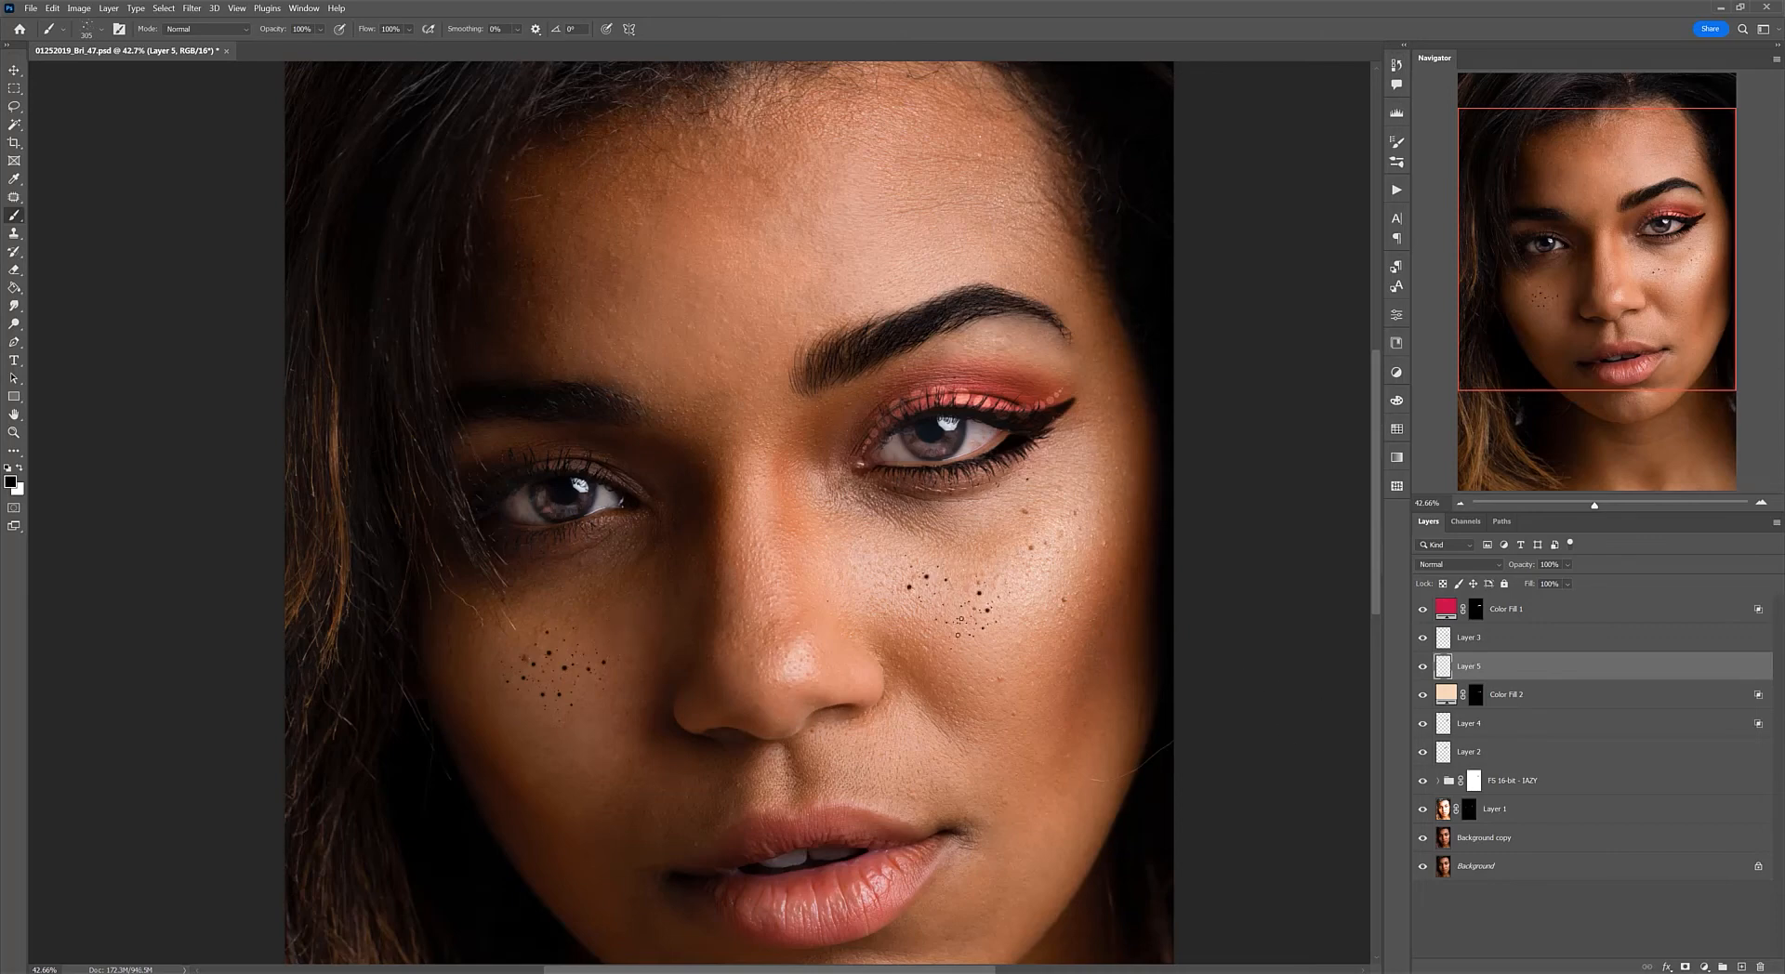
left_click(954, 627)
left_click(1038, 592)
left_click(793, 584)
left_click(658, 601)
Step: Blend the freckles into the skin by setting Layer 5 to Soft Light at 47% opacity
left_click(1492, 568)
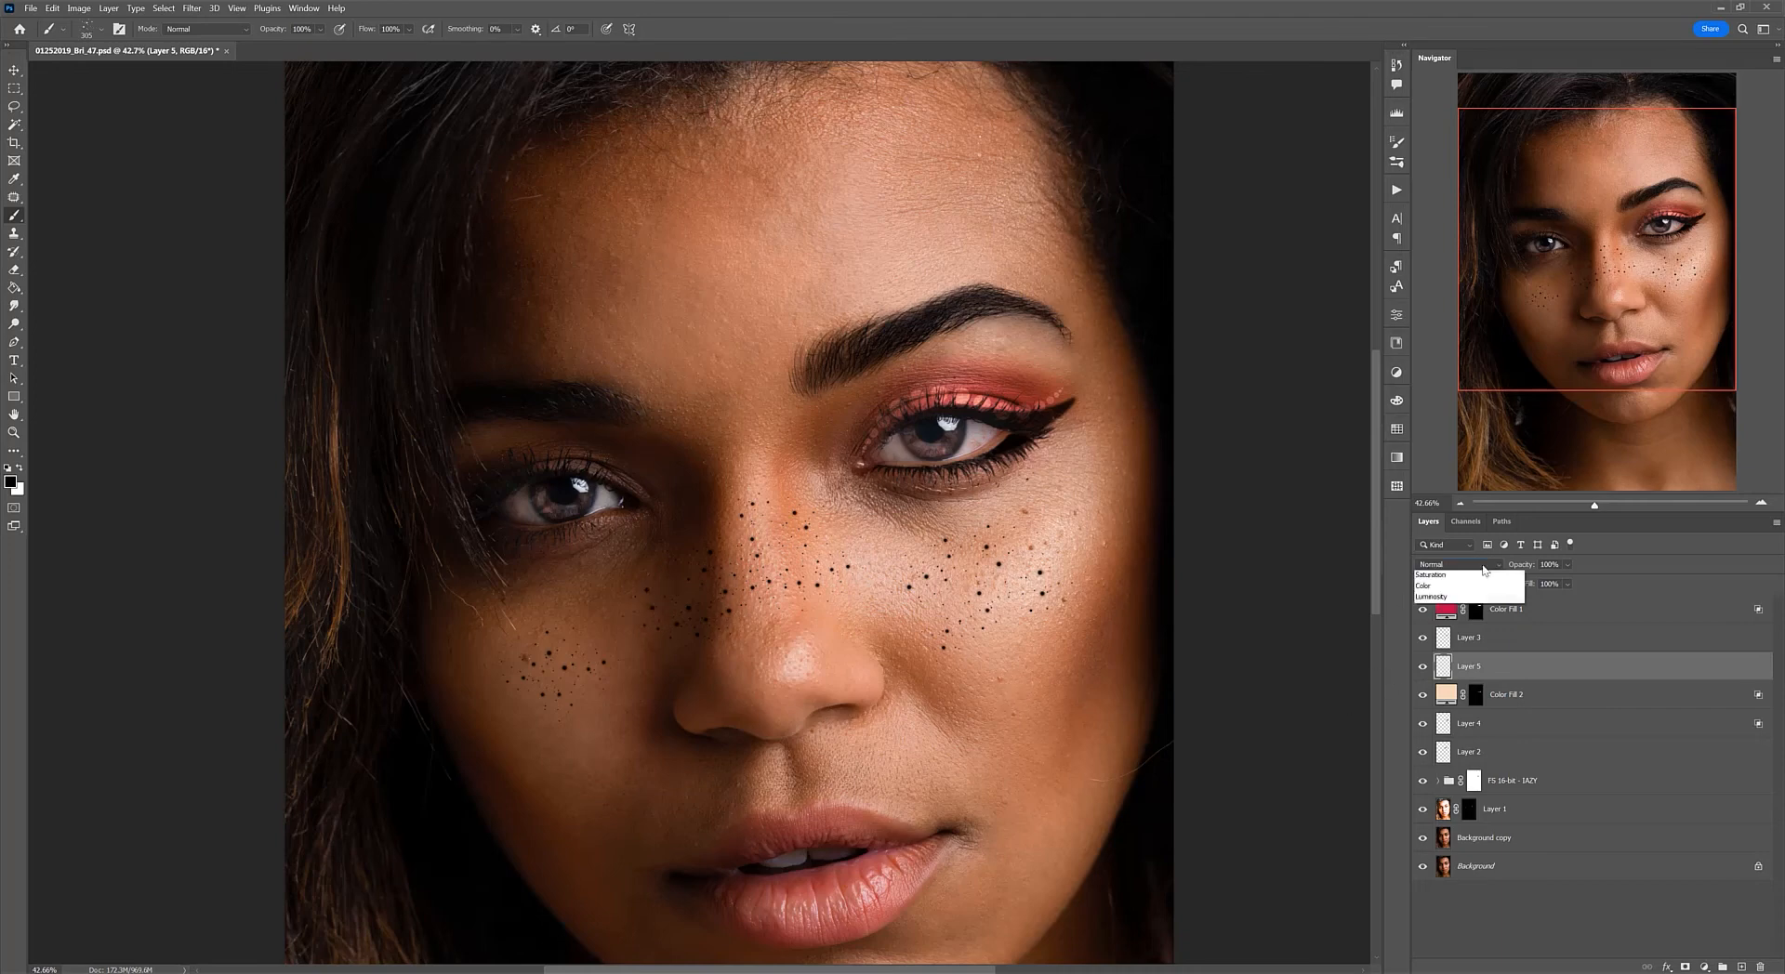
left_click(1434, 749)
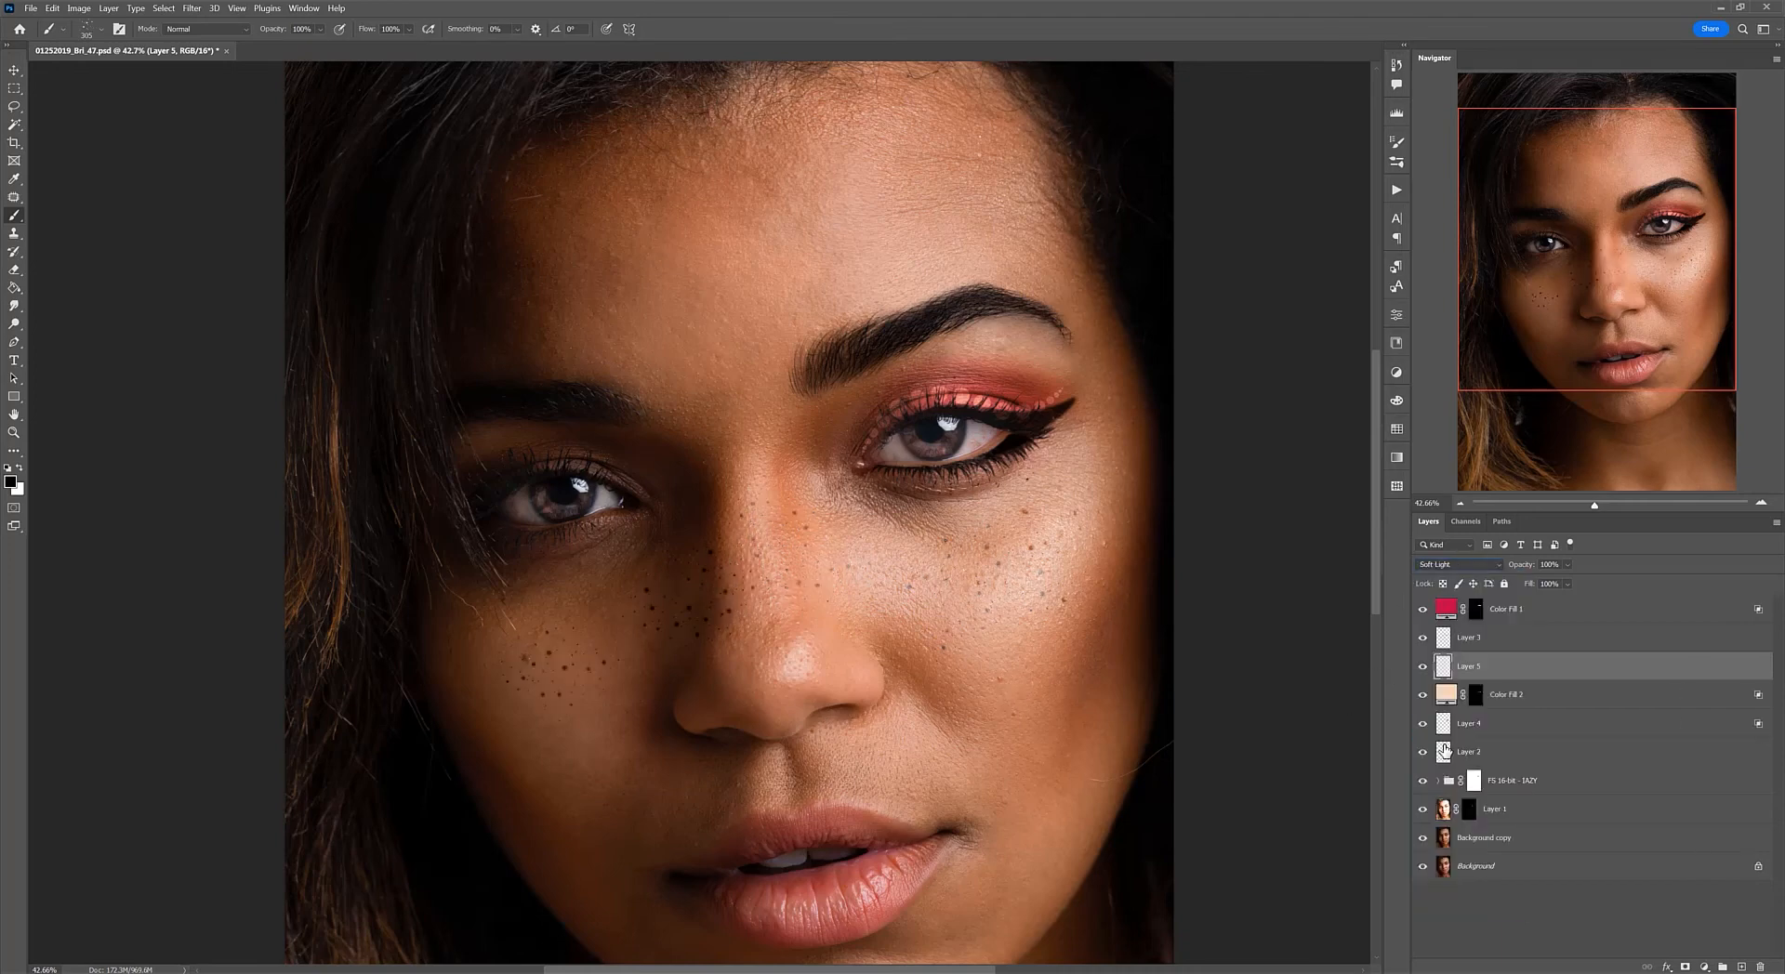
left_click(1568, 565)
scroll(1065, 613, "down", 3)
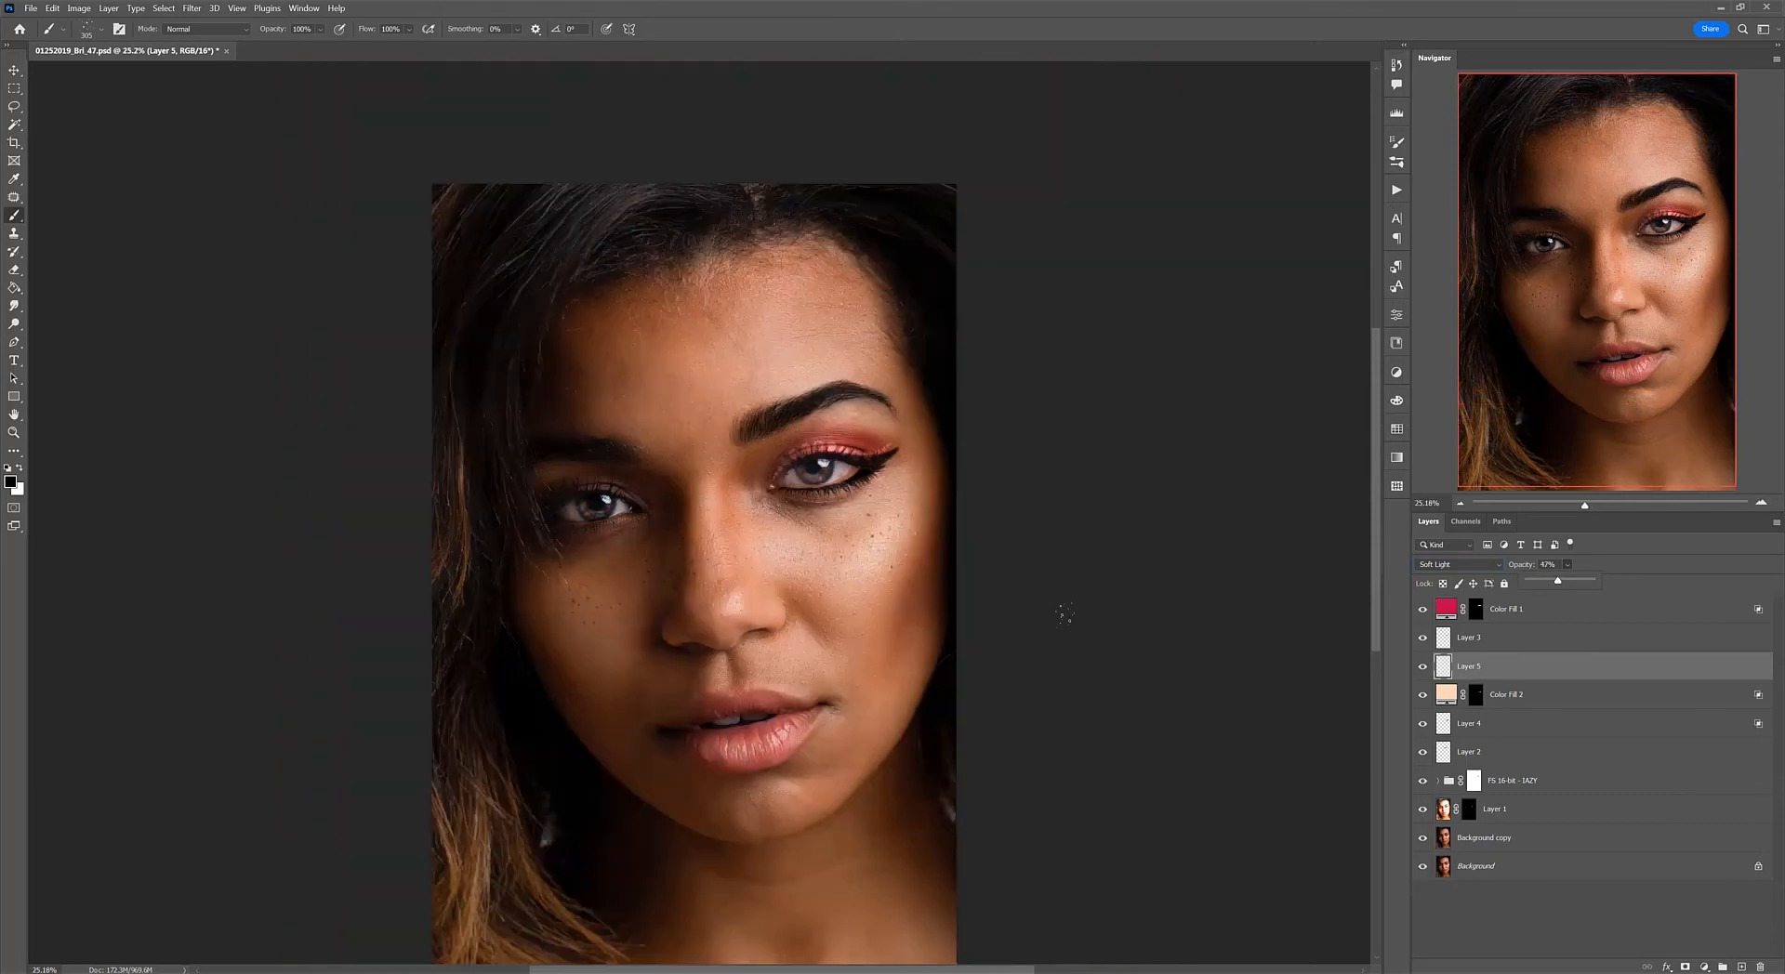
Step: Choose the IAZY - Star Pattern brush and reduce its size to about 727 px
left_click(103, 31)
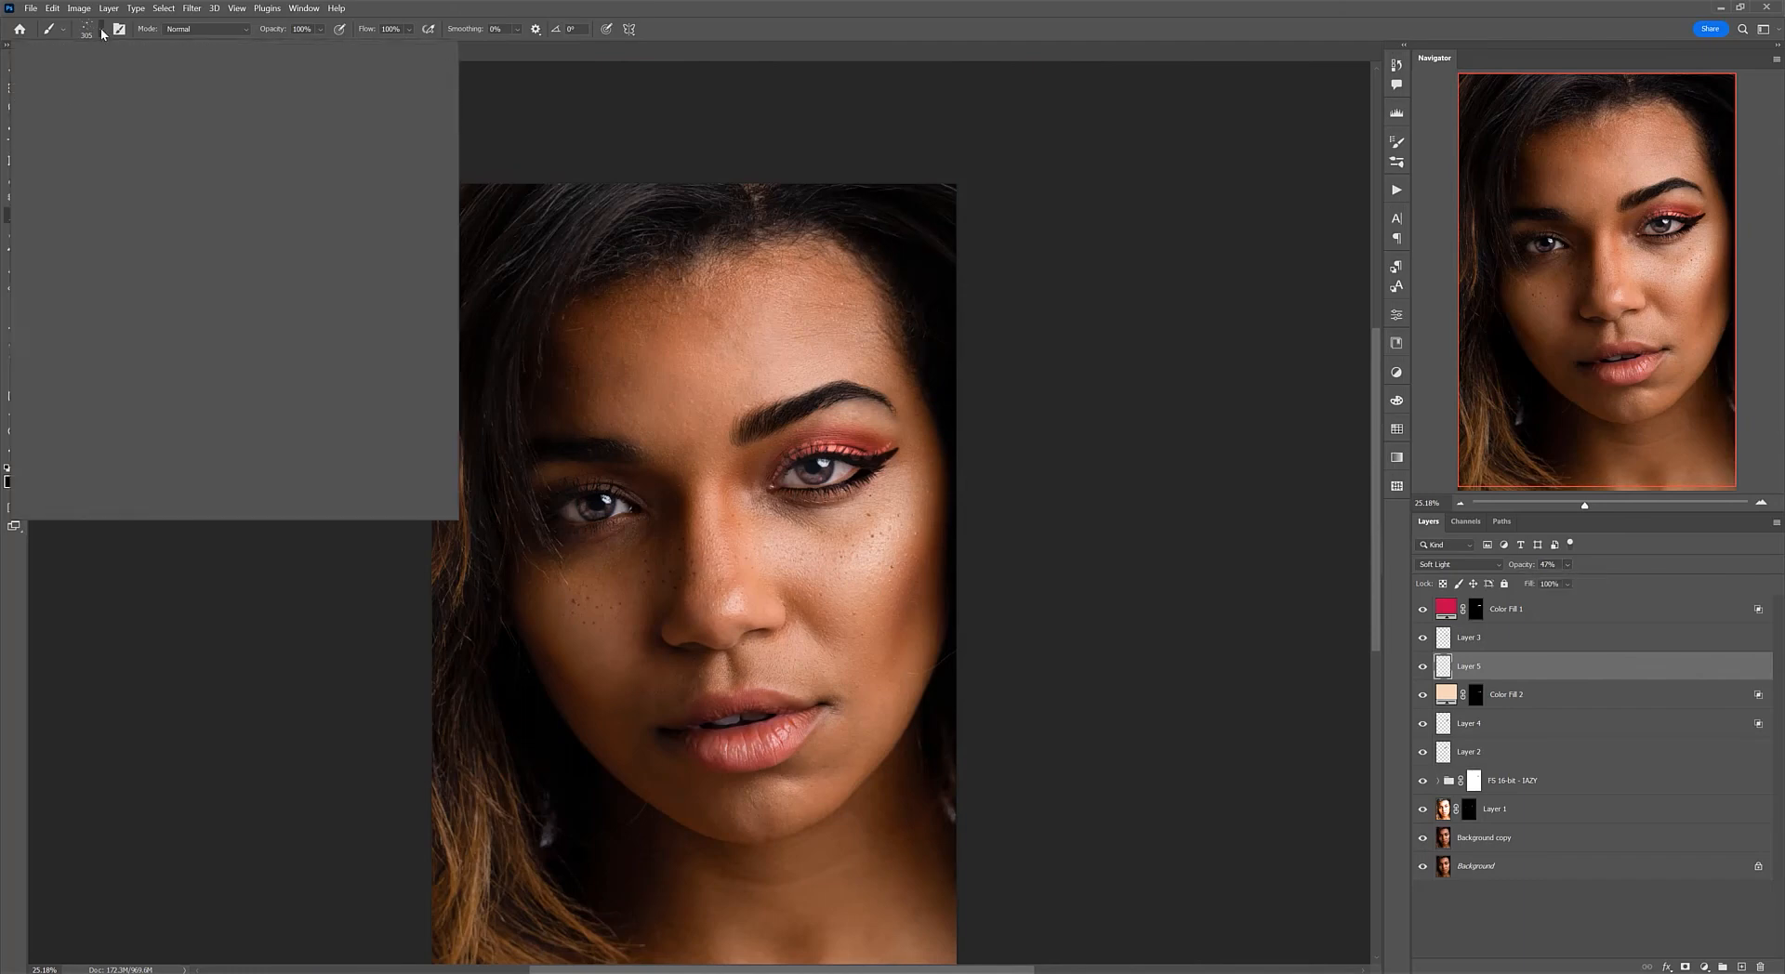
left_click(346, 351)
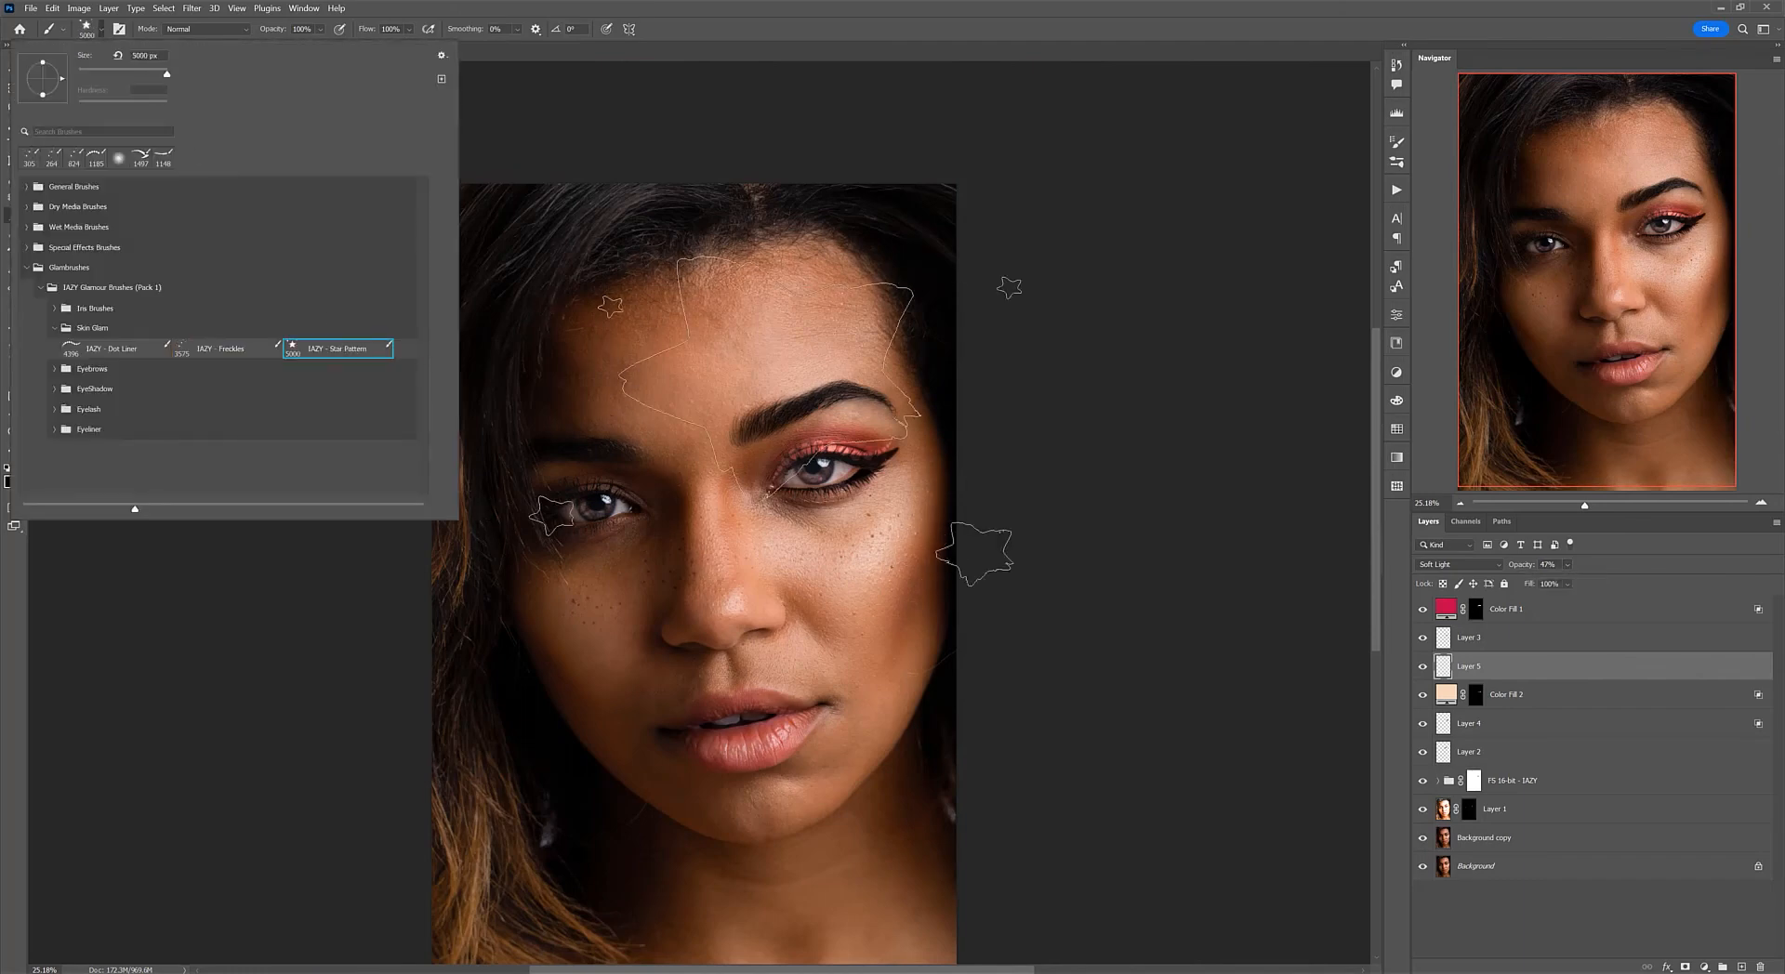
left_click(750, 370)
left_click_drag(454, 382, 374, 382)
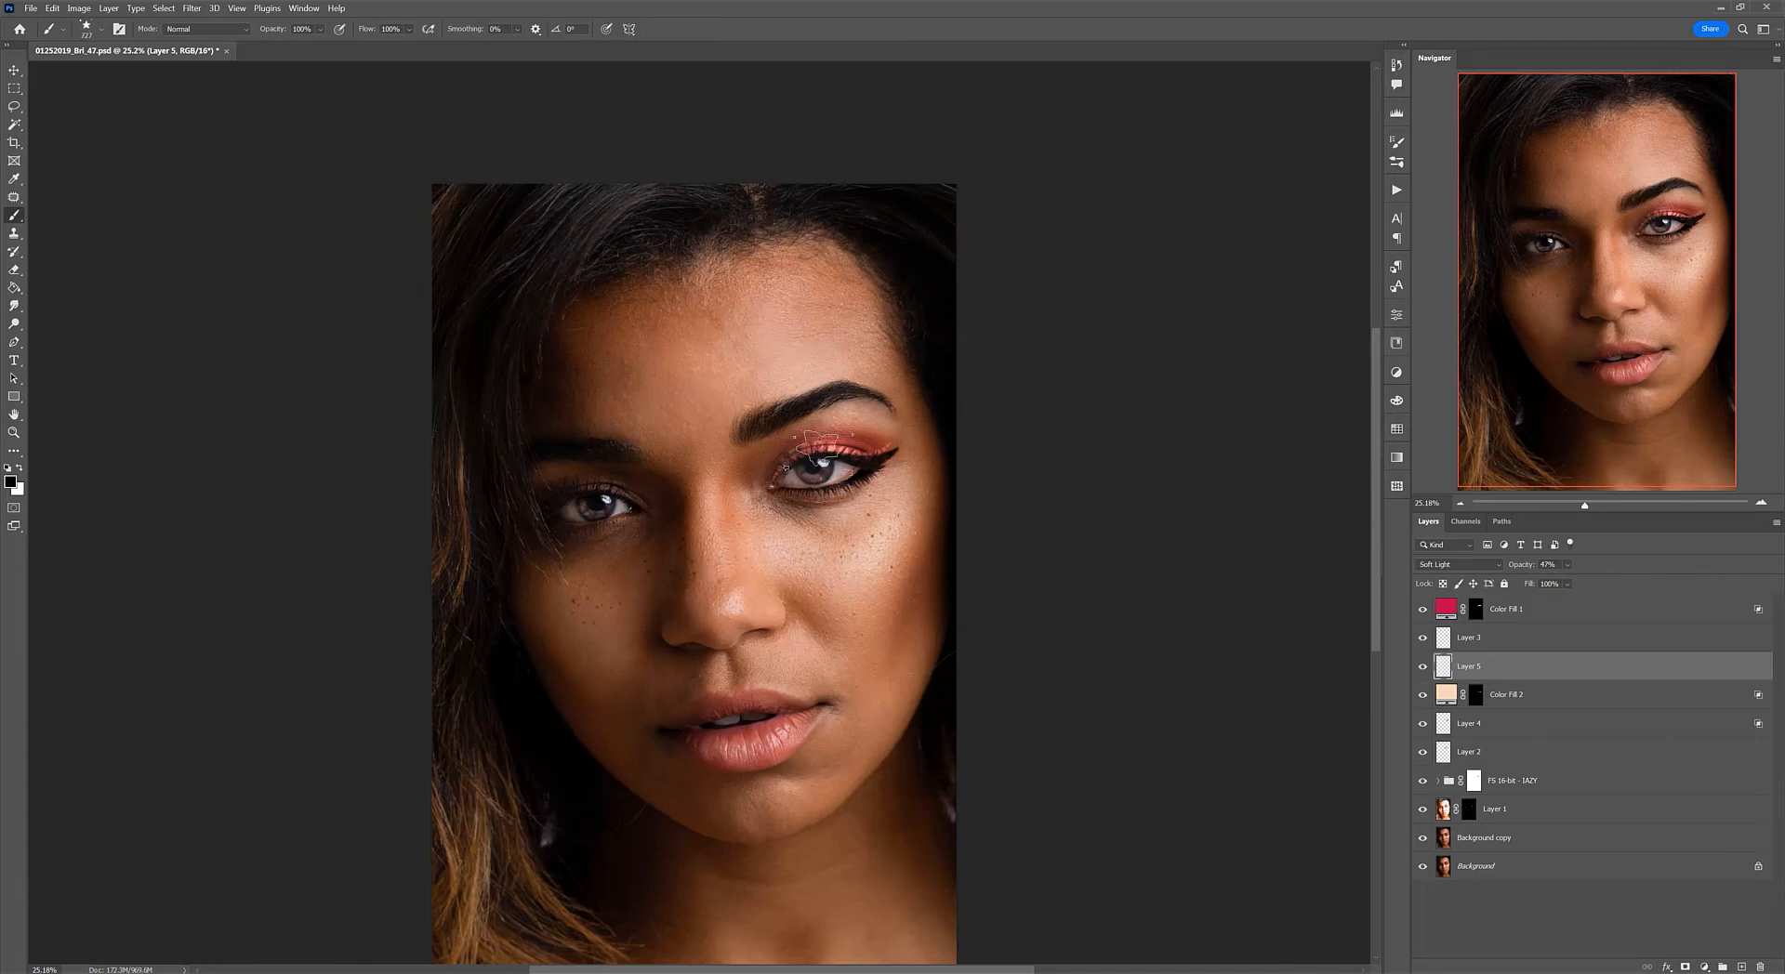
Step: Try stamping black stars across the forehead on Layer 5 and undo the stamps
left_click(687, 351)
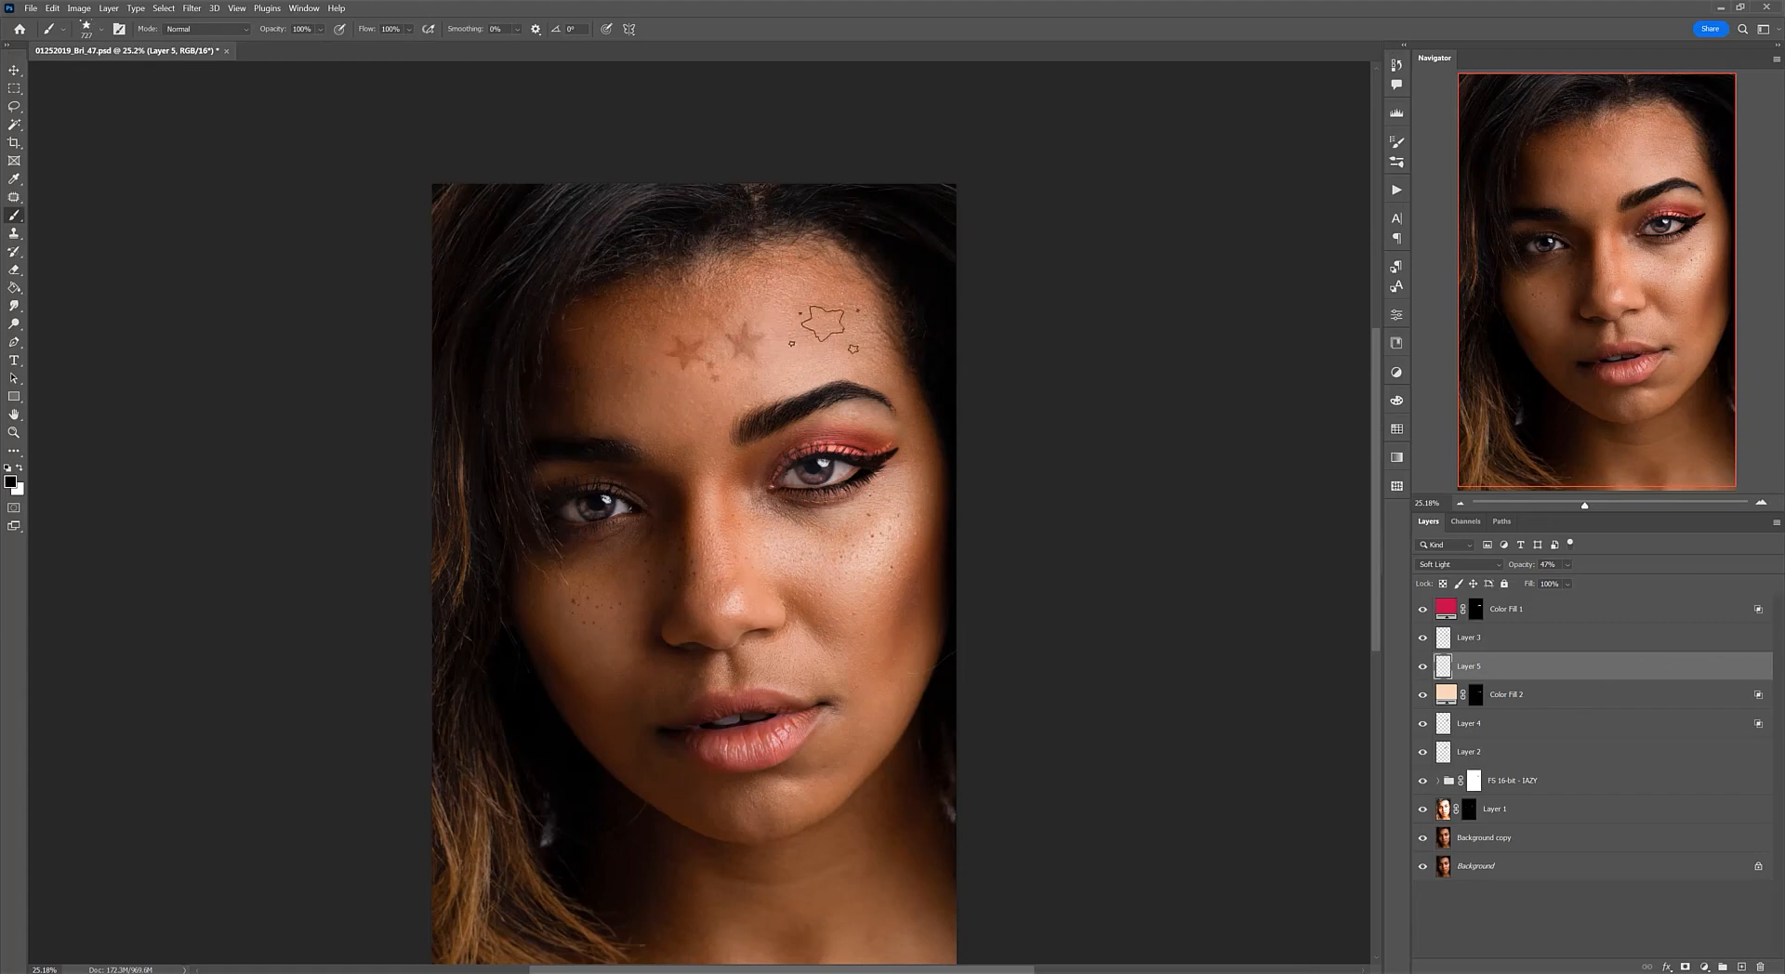
left_click(810, 355)
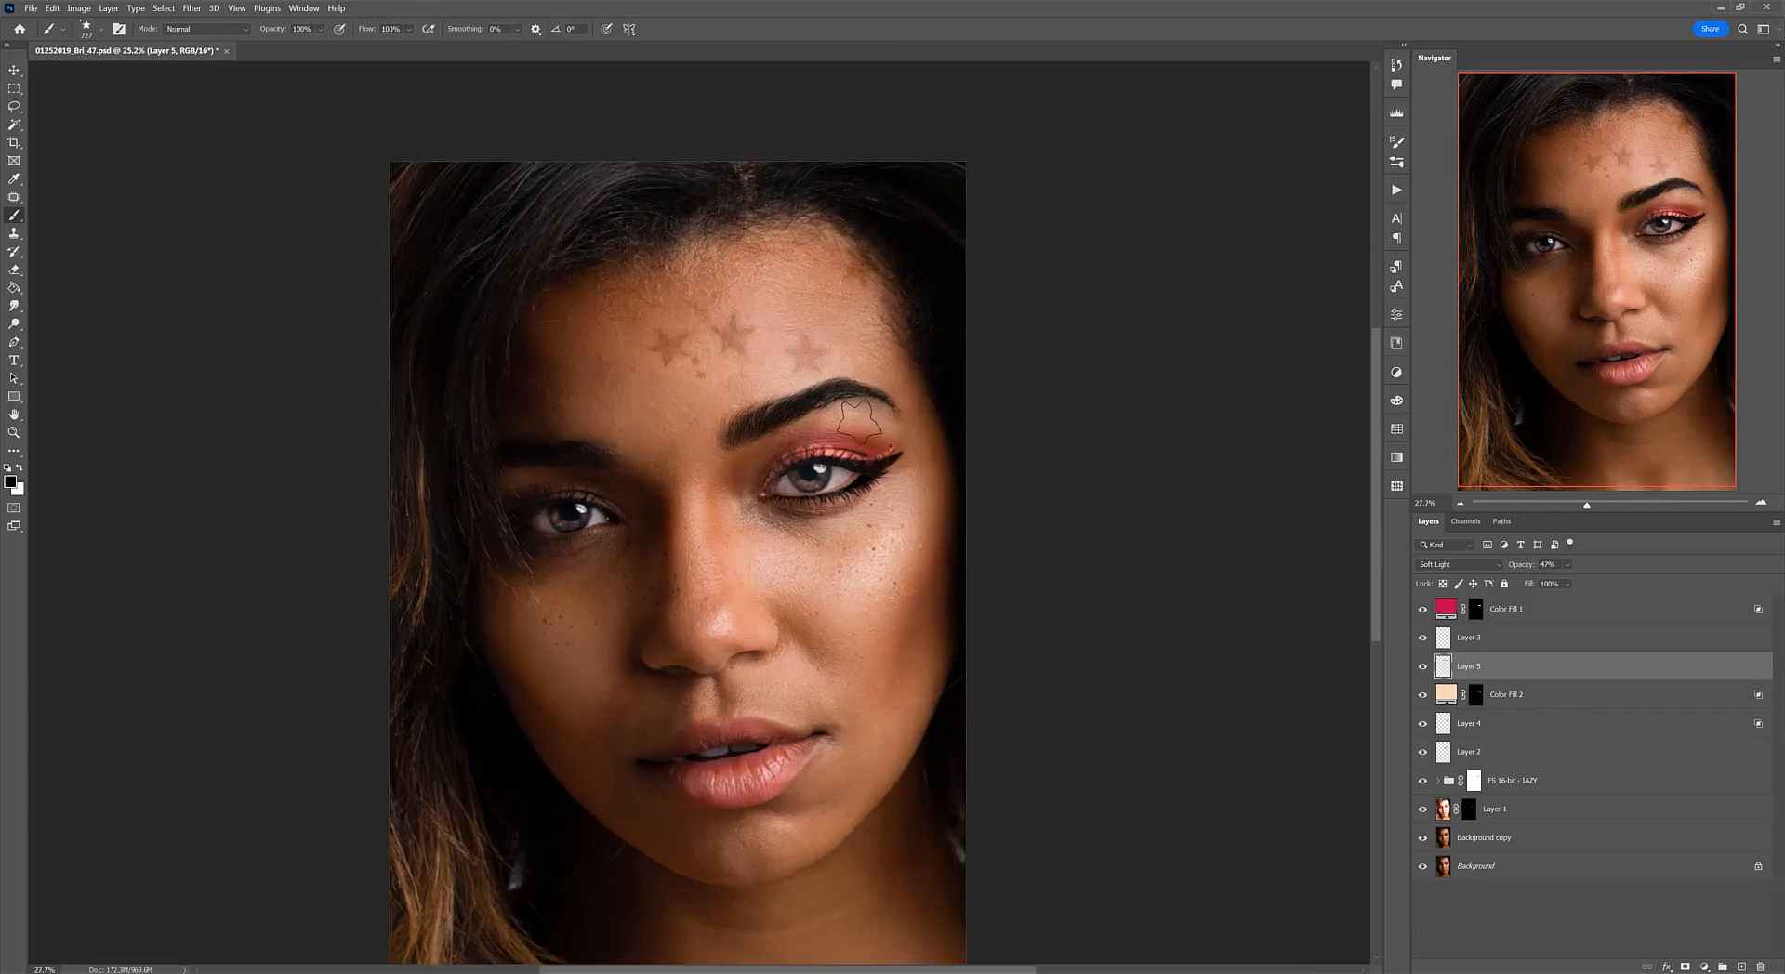
scroll(855, 436, "up", 5)
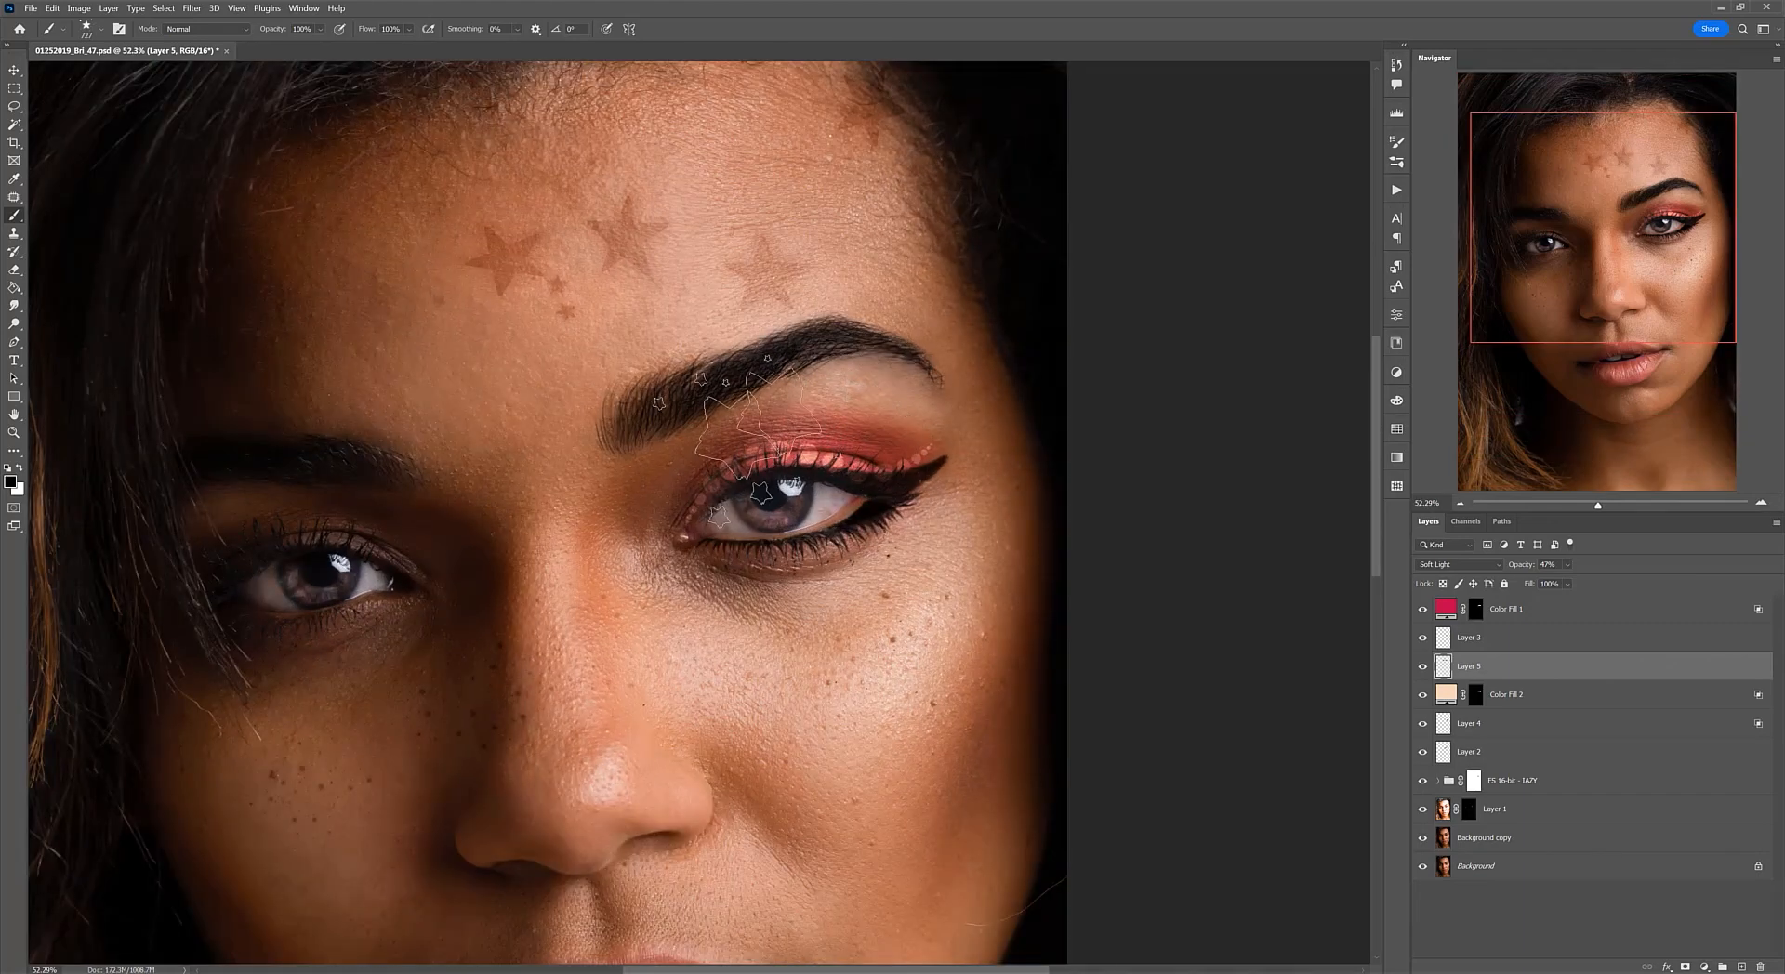
key("ctrl+z")
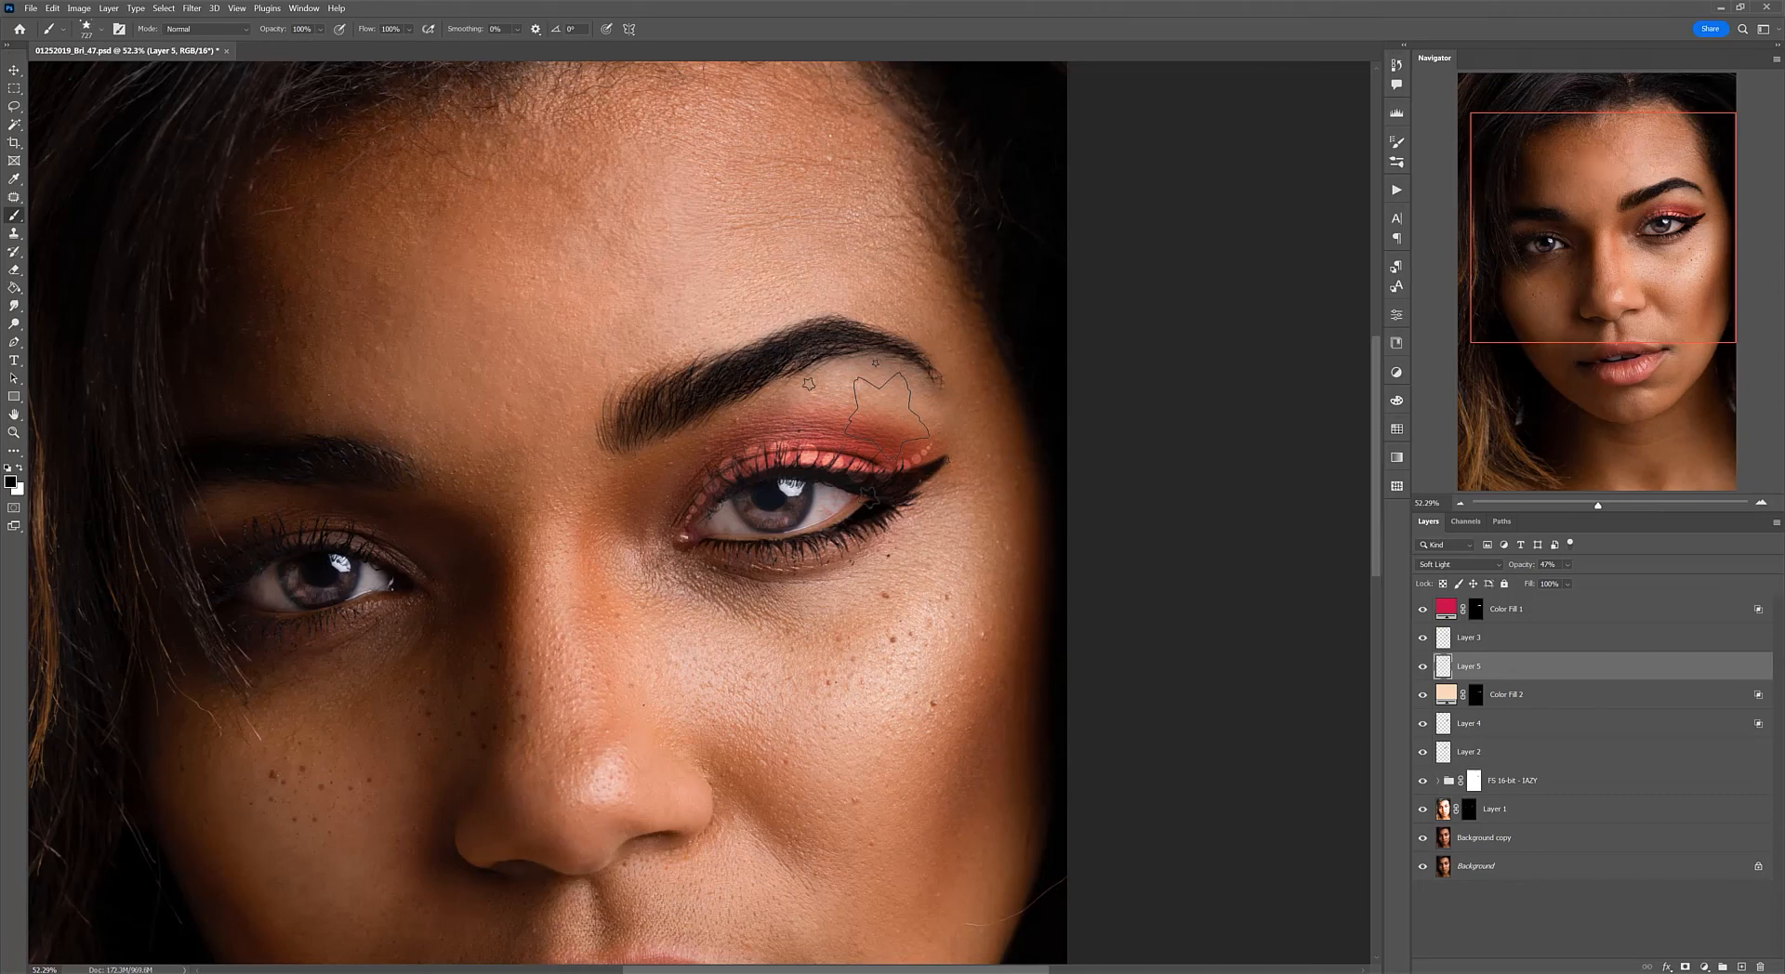
Step: Add a green solid color fill layer with a black mask above Layer 5 and stamp a row of about 145 px stars above the upper lid
left_click(1740, 967)
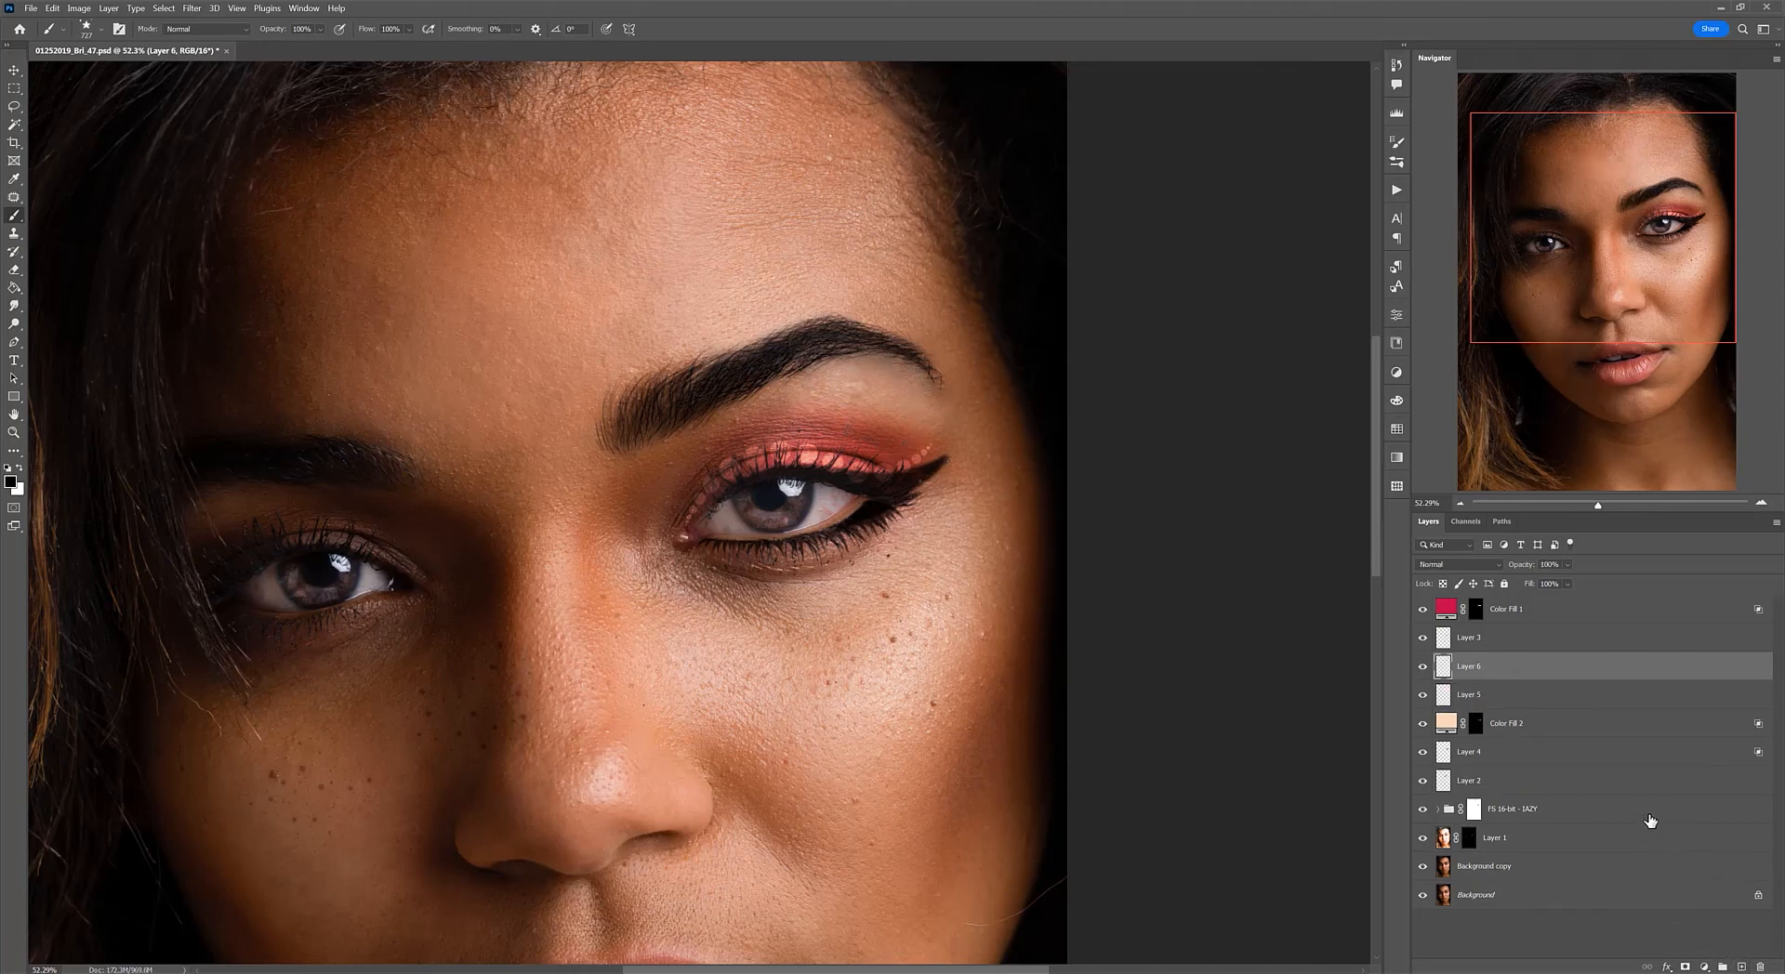
key("ctrl+z")
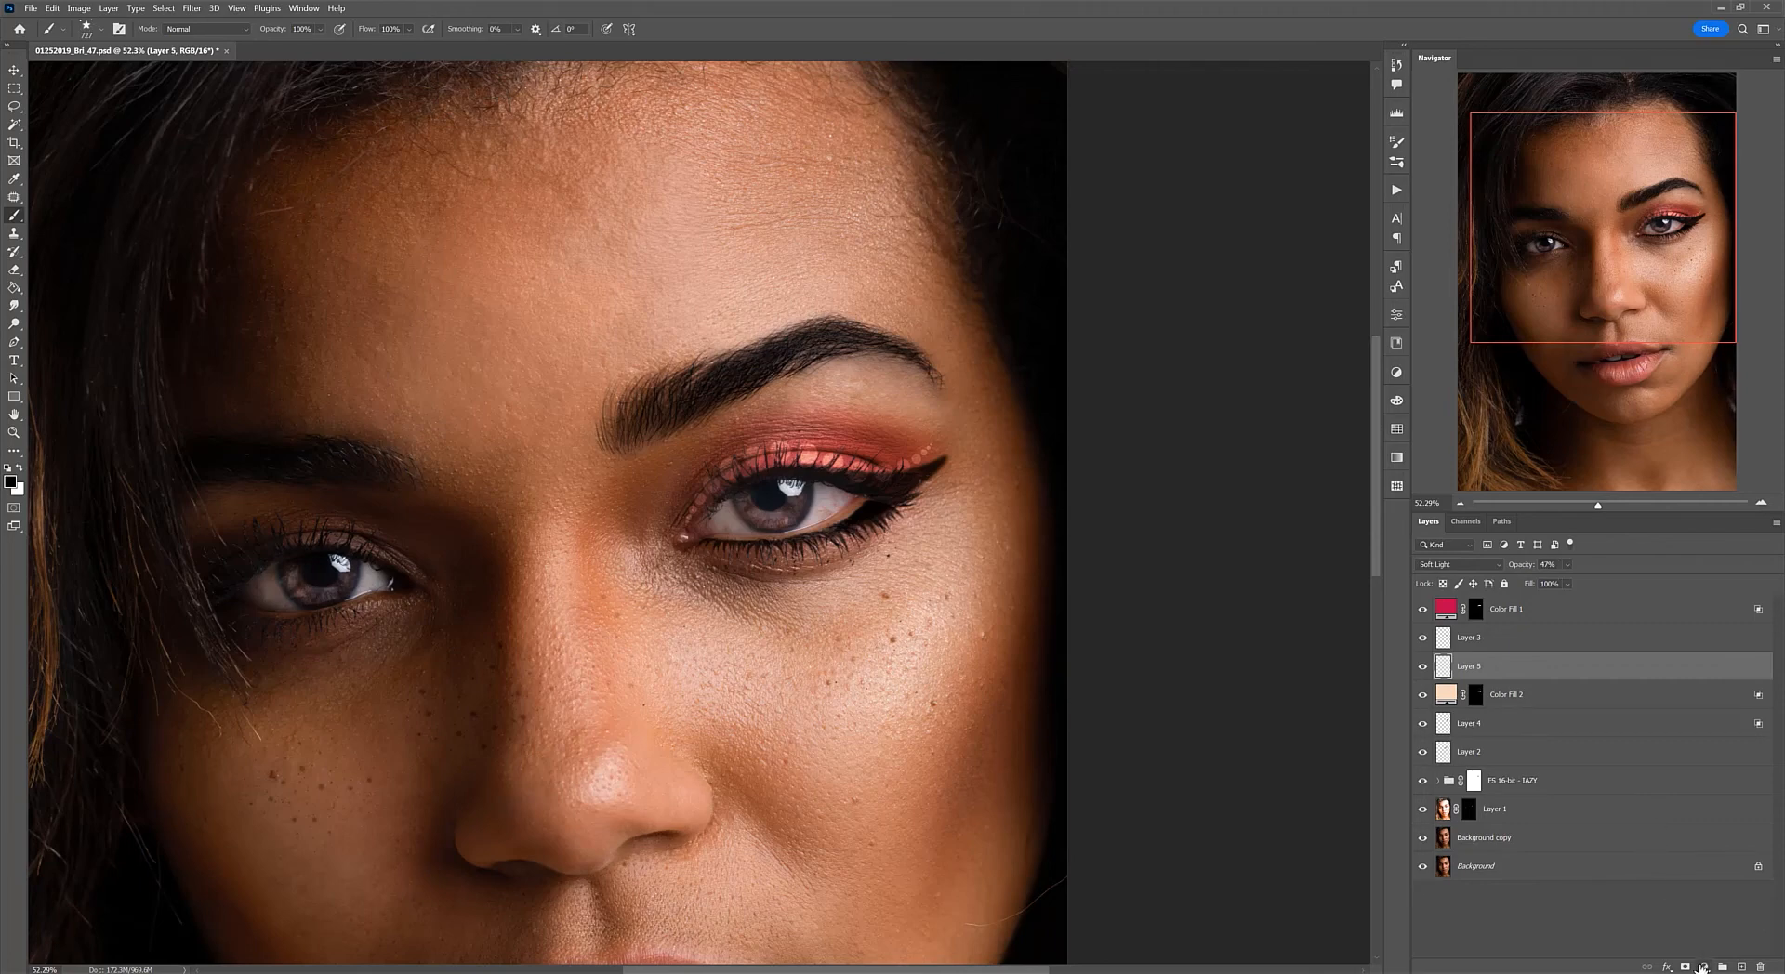
left_click(1701, 966)
left_click(1707, 723)
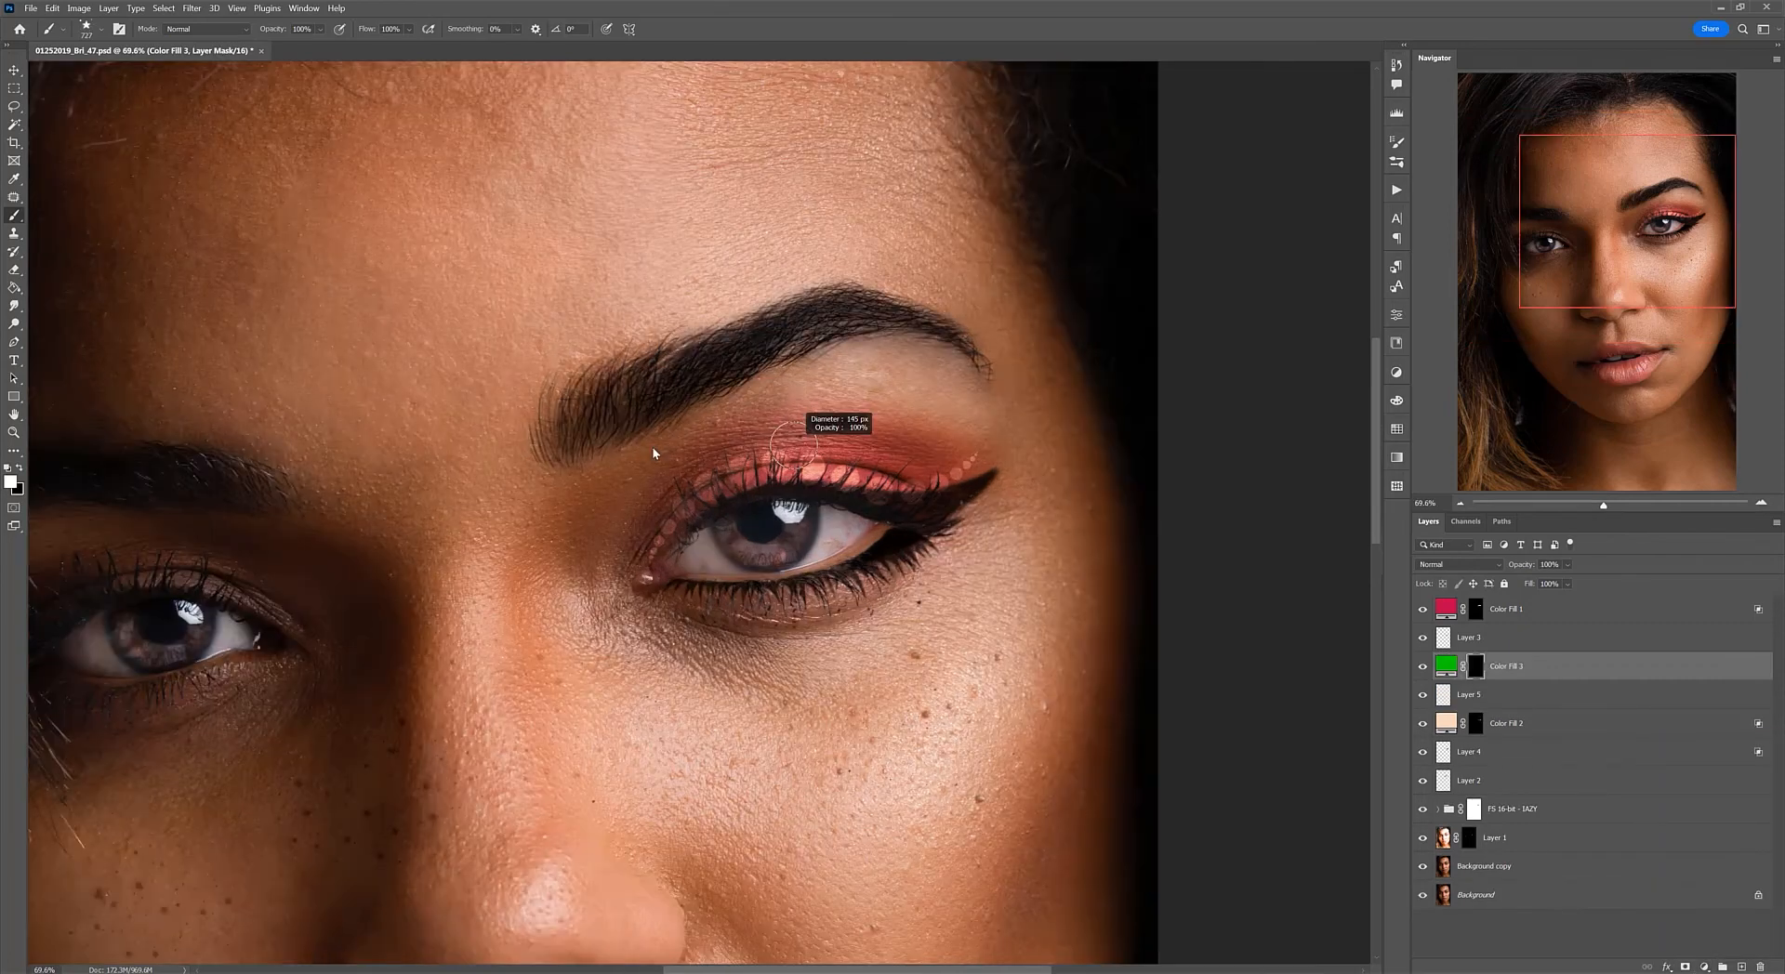
mouse_move(630, 492)
left_mouse_down()
mouse_move(731, 423)
mouse_move(879, 398)
mouse_move(920, 418)
left_mouse_up()
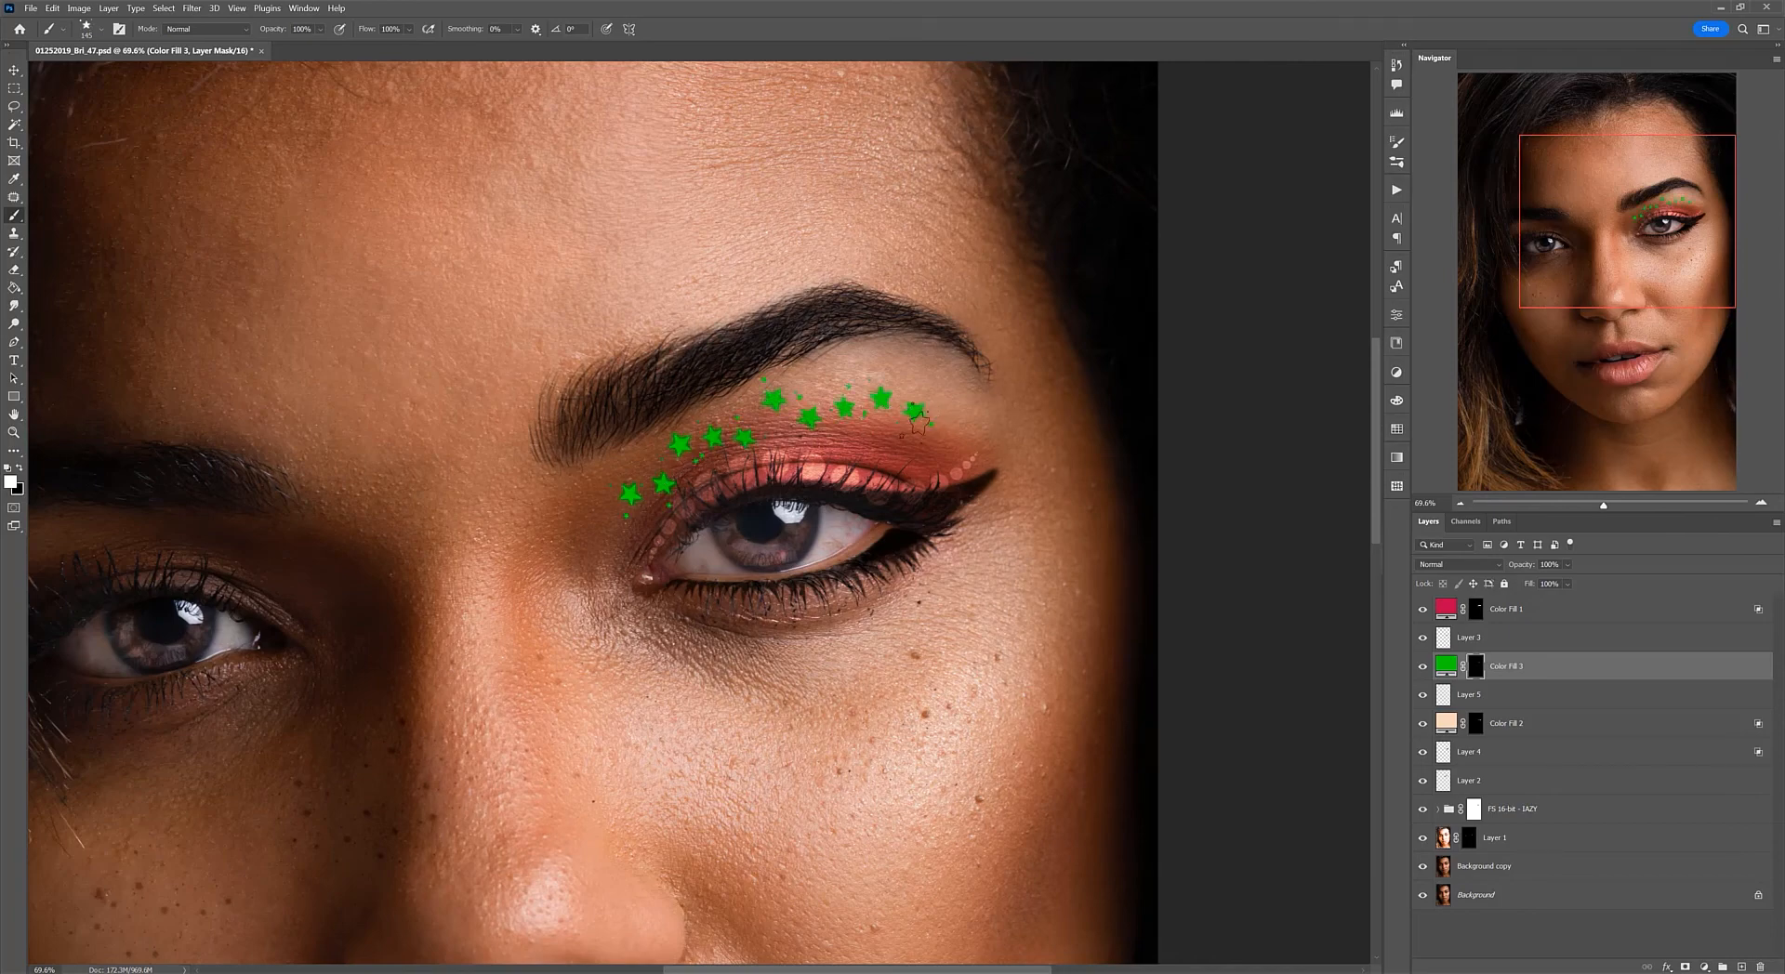
scroll(748, 583, "down", 3)
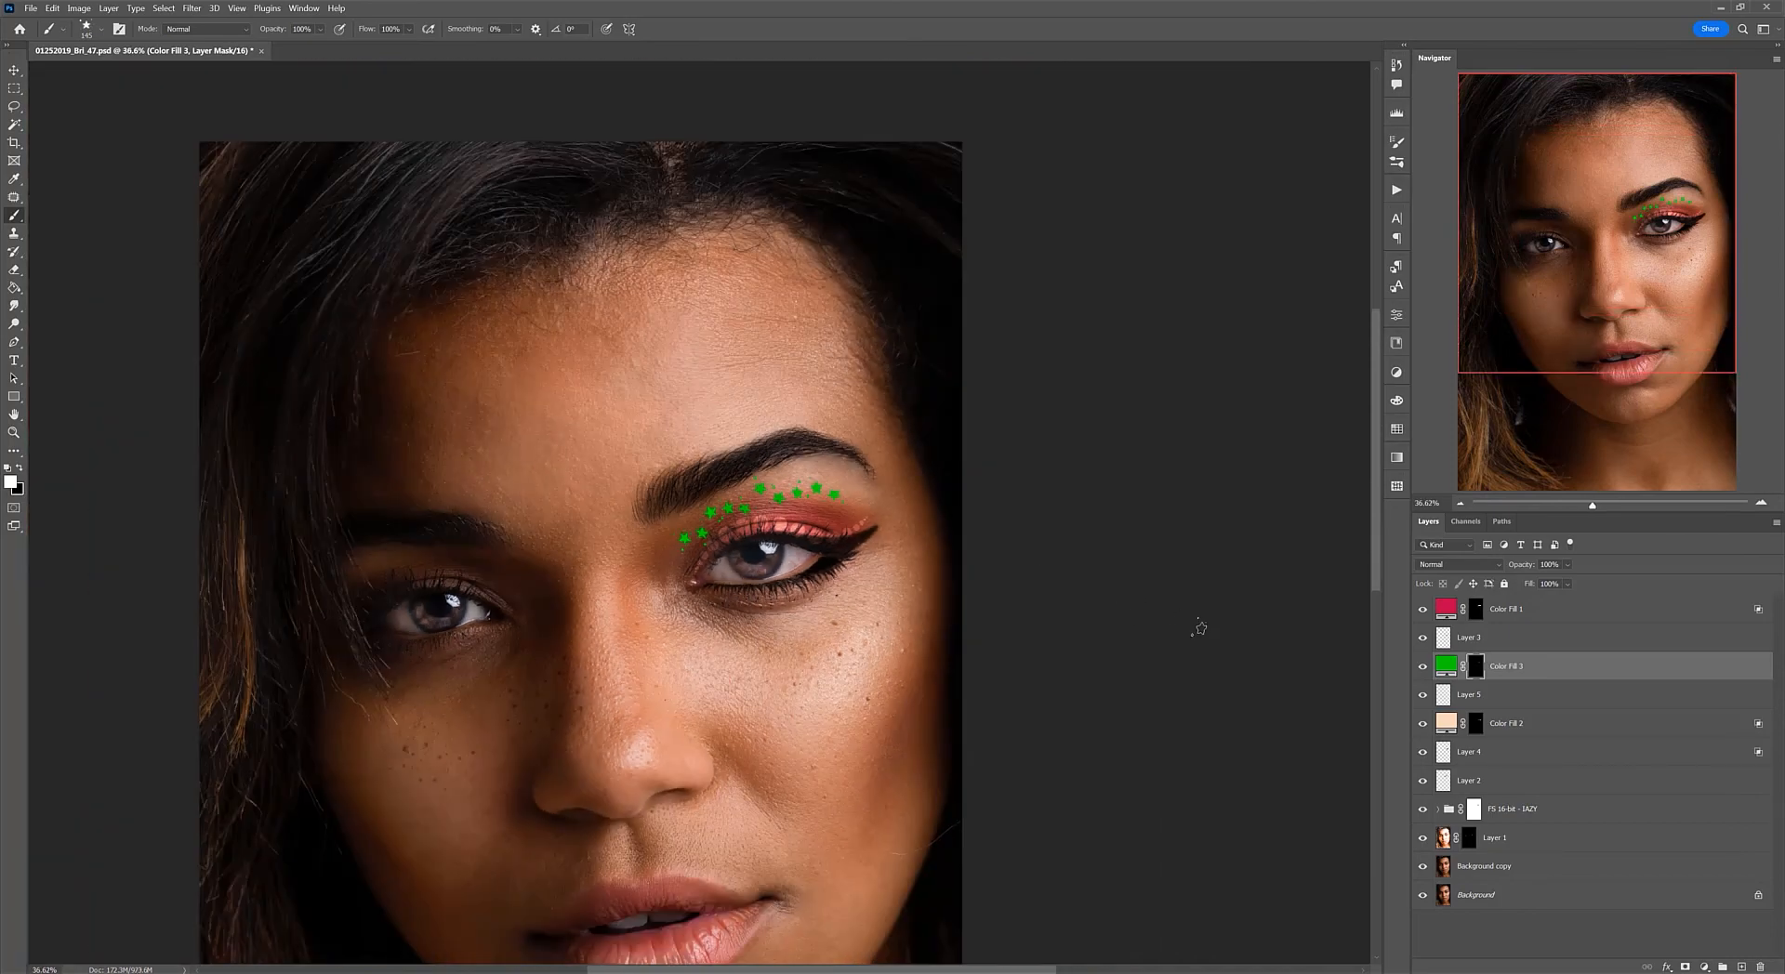
Step: Split Color Fill 3's Blend If underlying-layer sliders to about 0 / 200 for the shadows and 90 / 255 for the highlights
double_click(1559, 664)
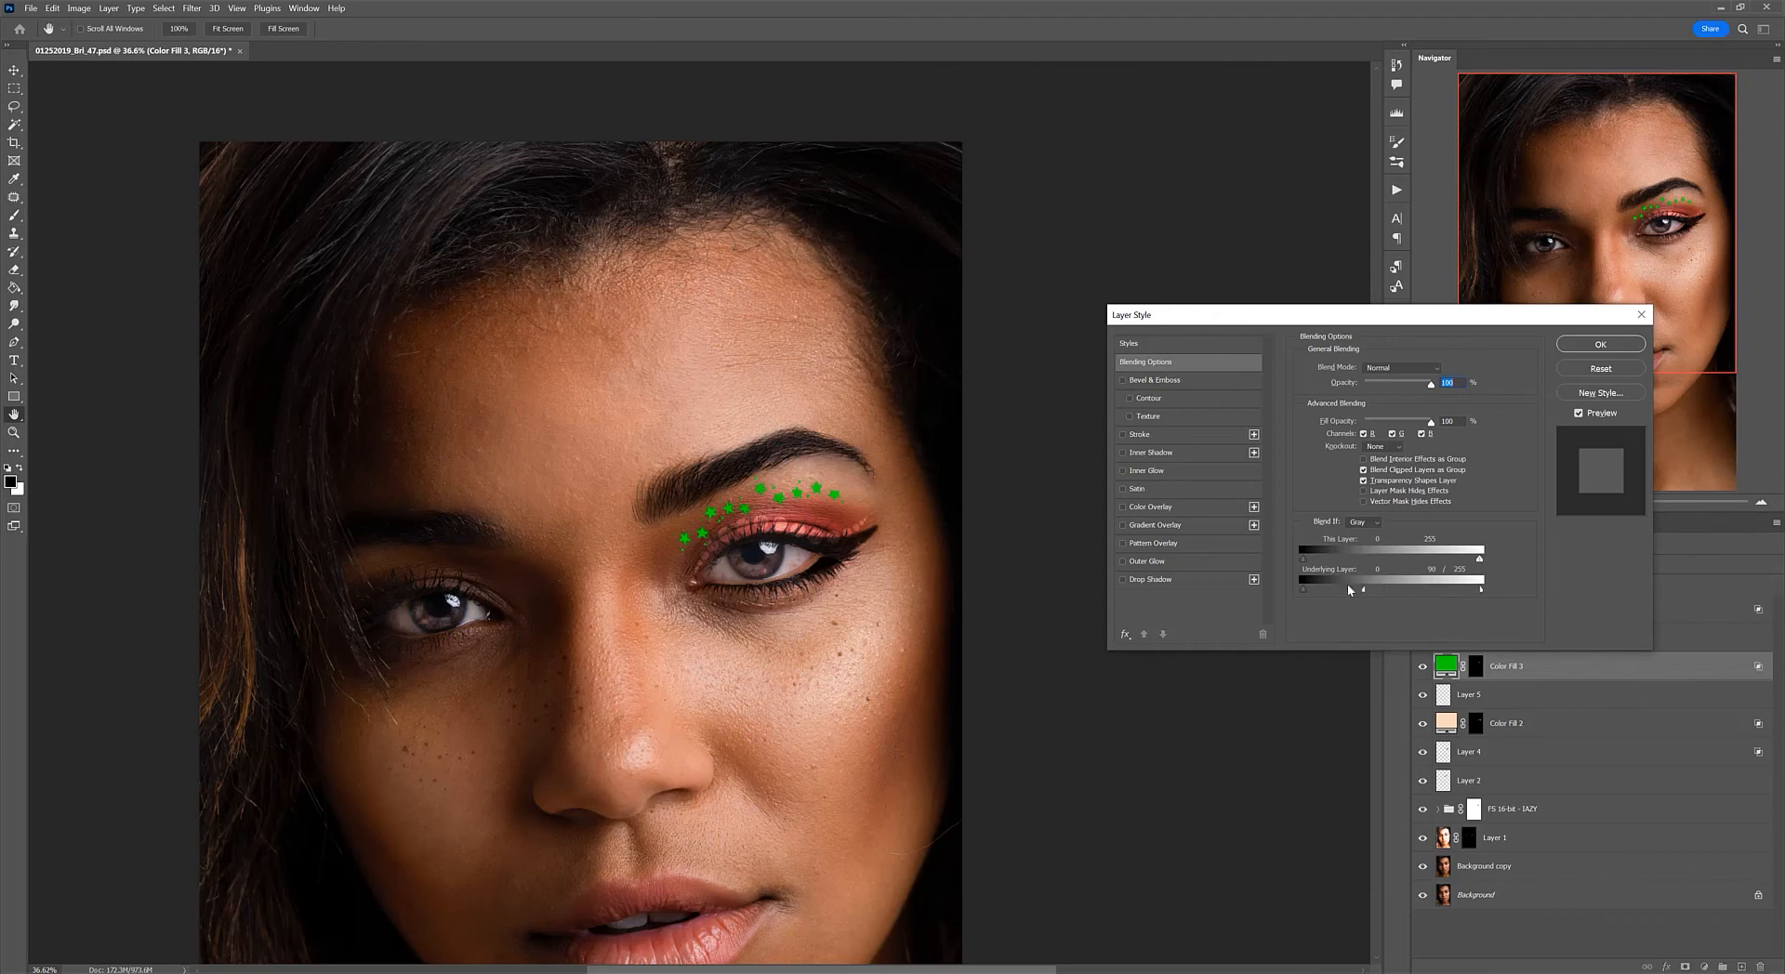
left_click_drag(1306, 594, 1437, 588)
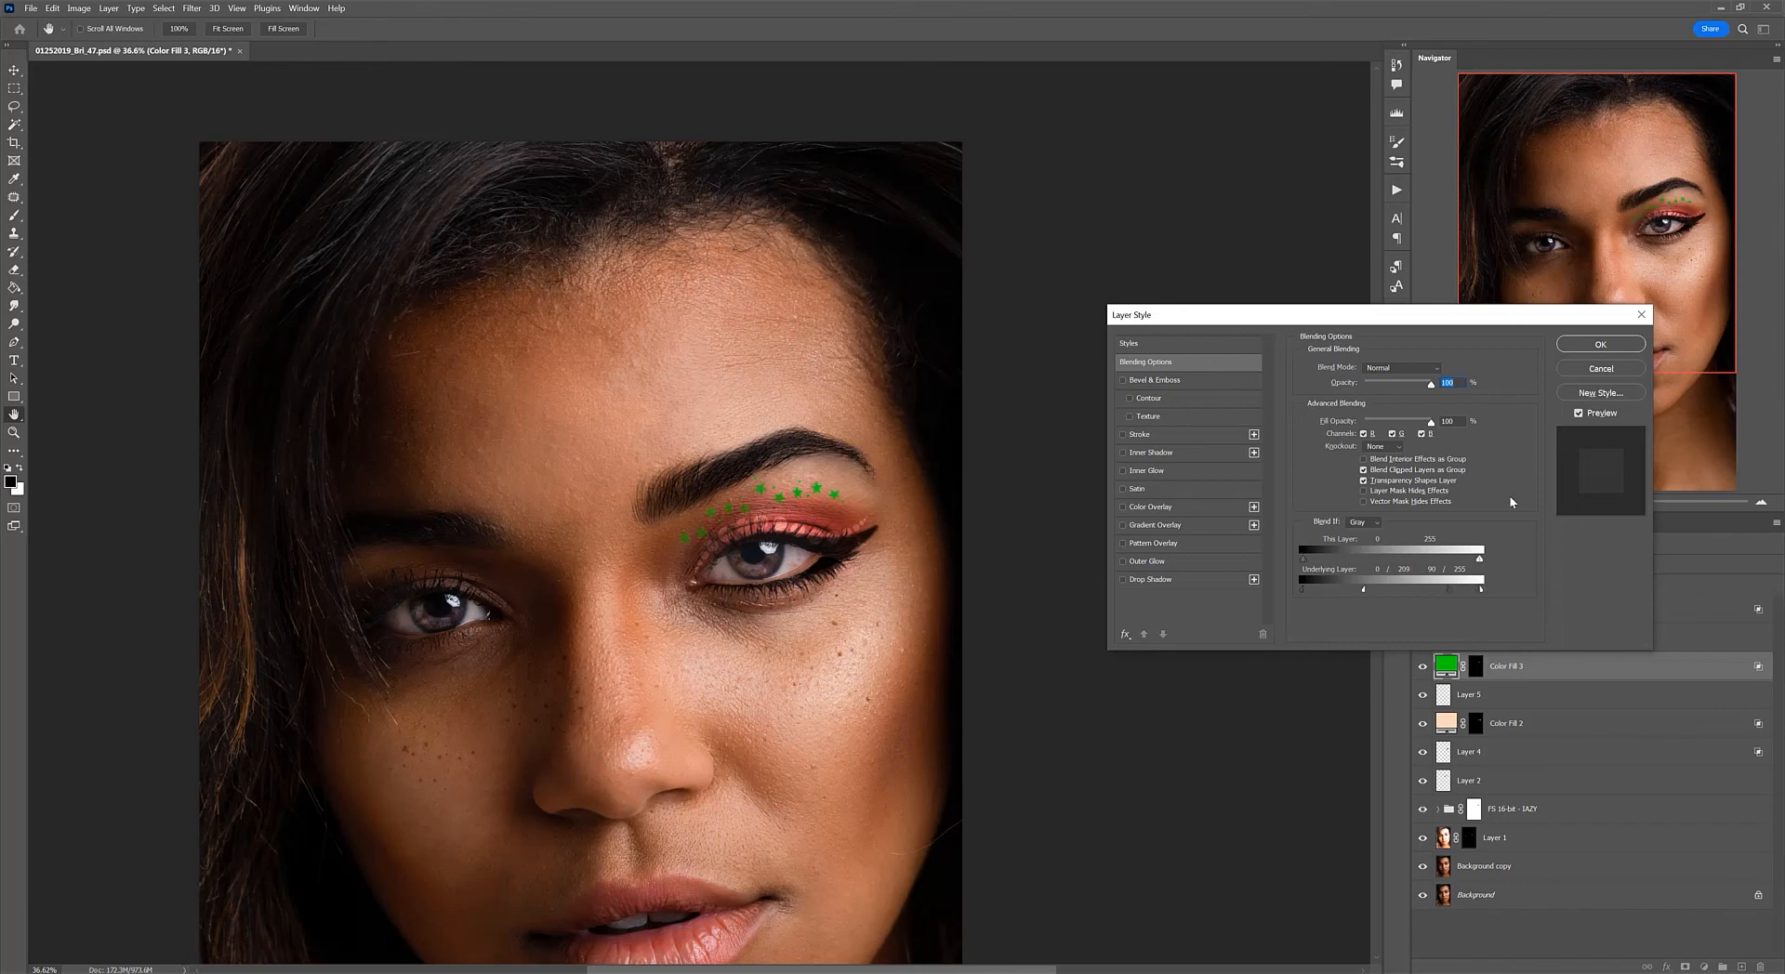
left_click(1592, 343)
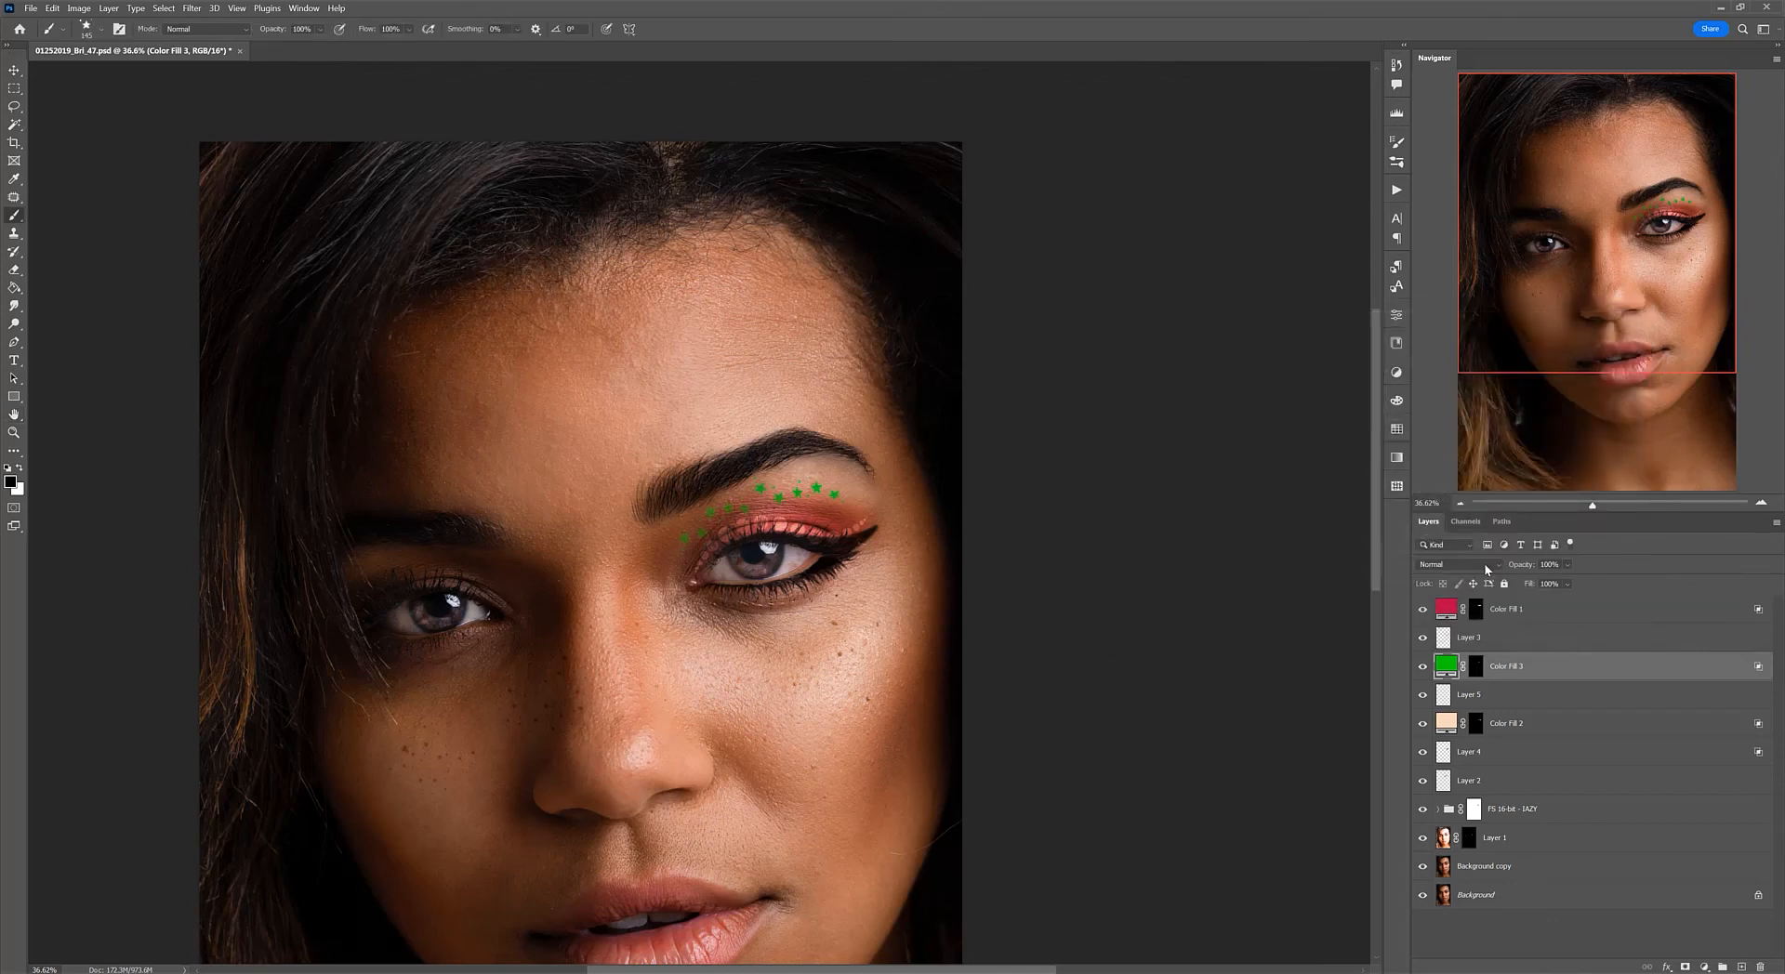
Step: Set the blend mode of the green star layer, Color Fill 3, to Multiply
left_click(1458, 564)
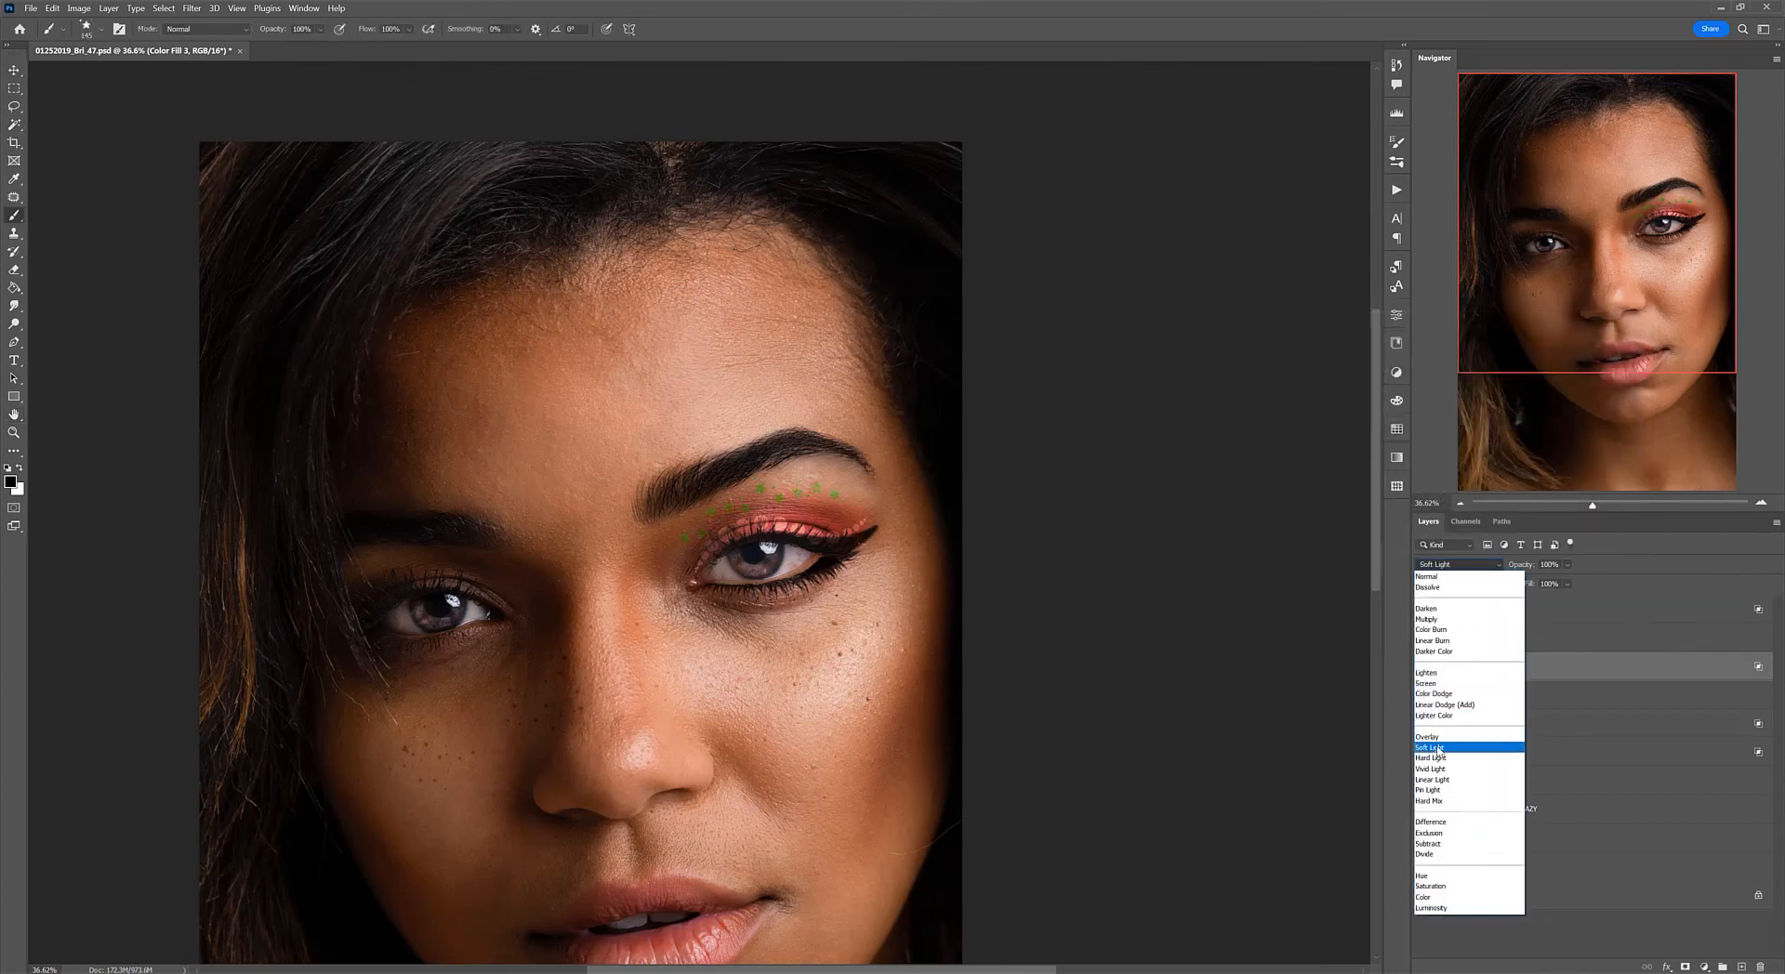
left_click(1440, 620)
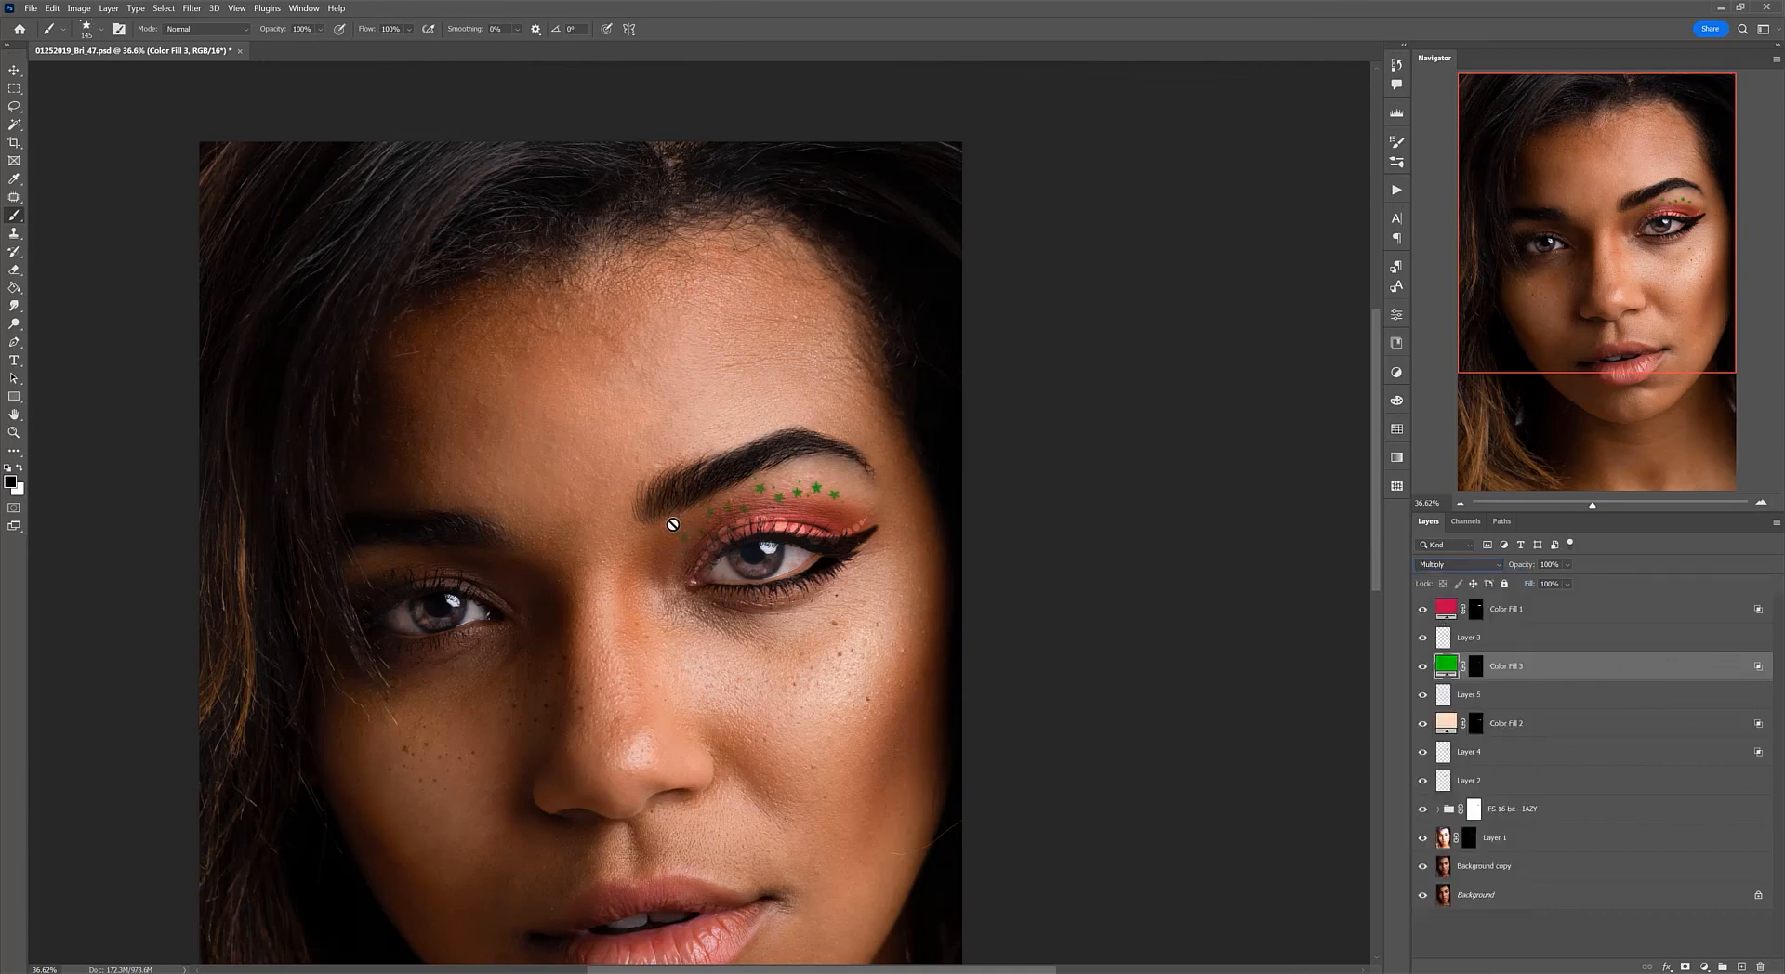
left_click(14, 69)
scroll(599, 548, "up", 3)
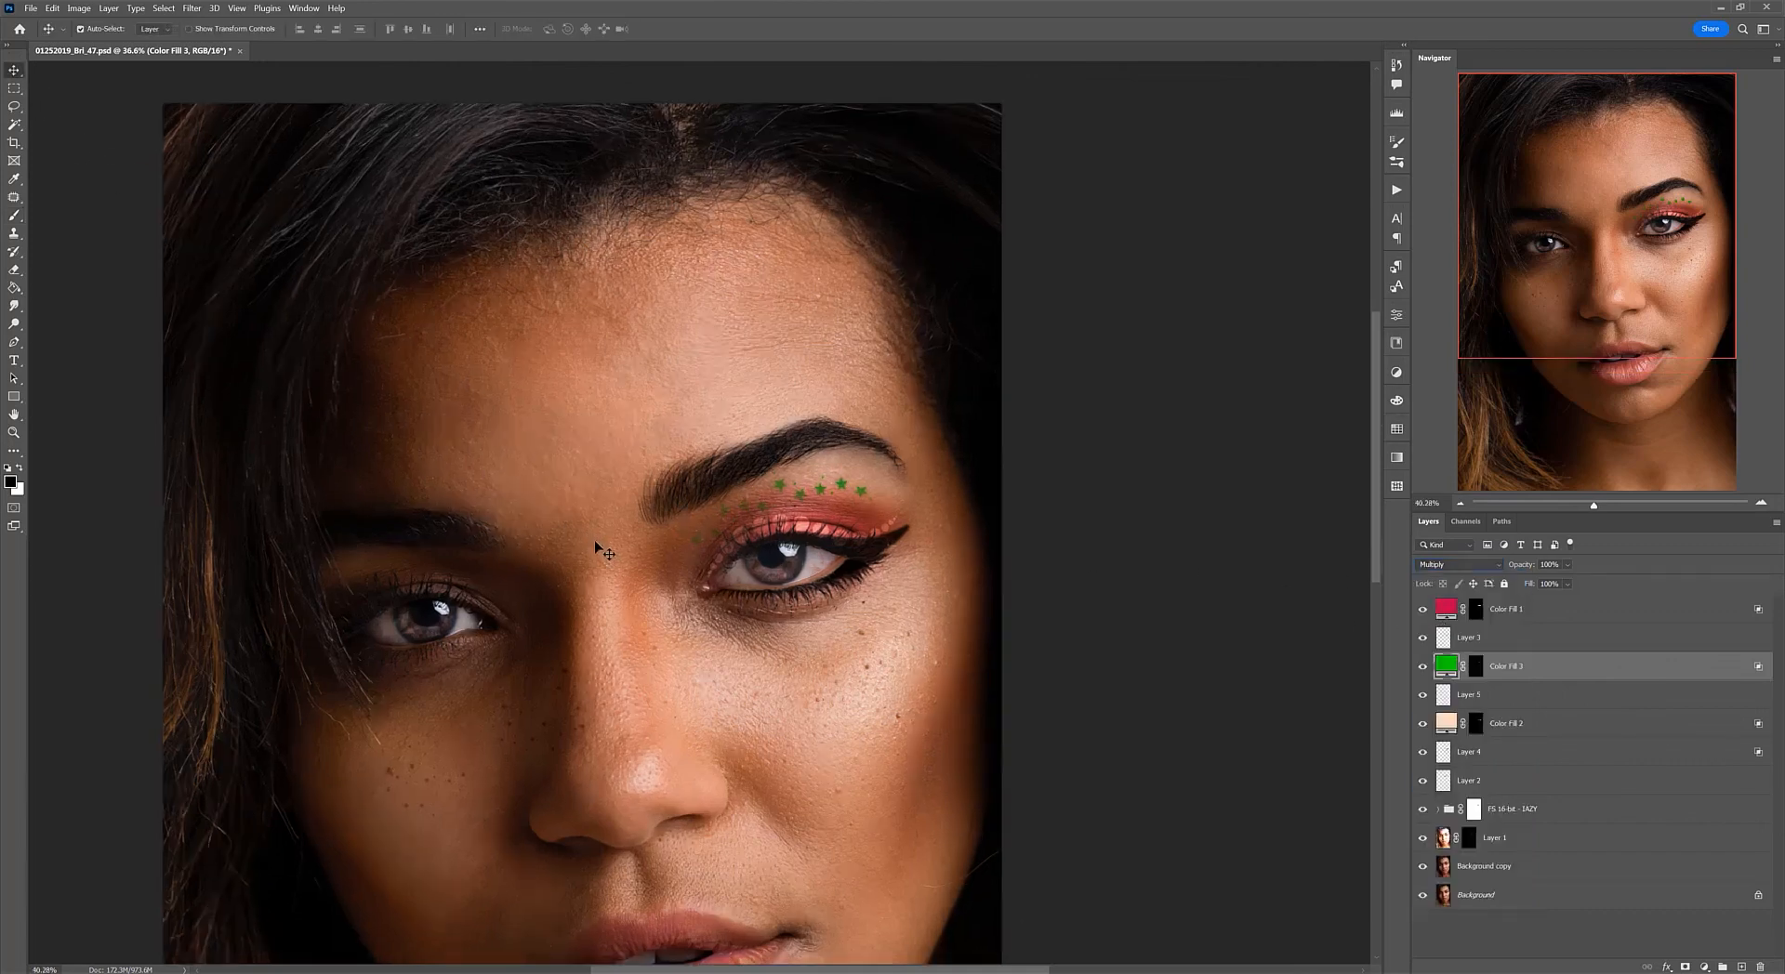
scroll(600, 543, "down", 5)
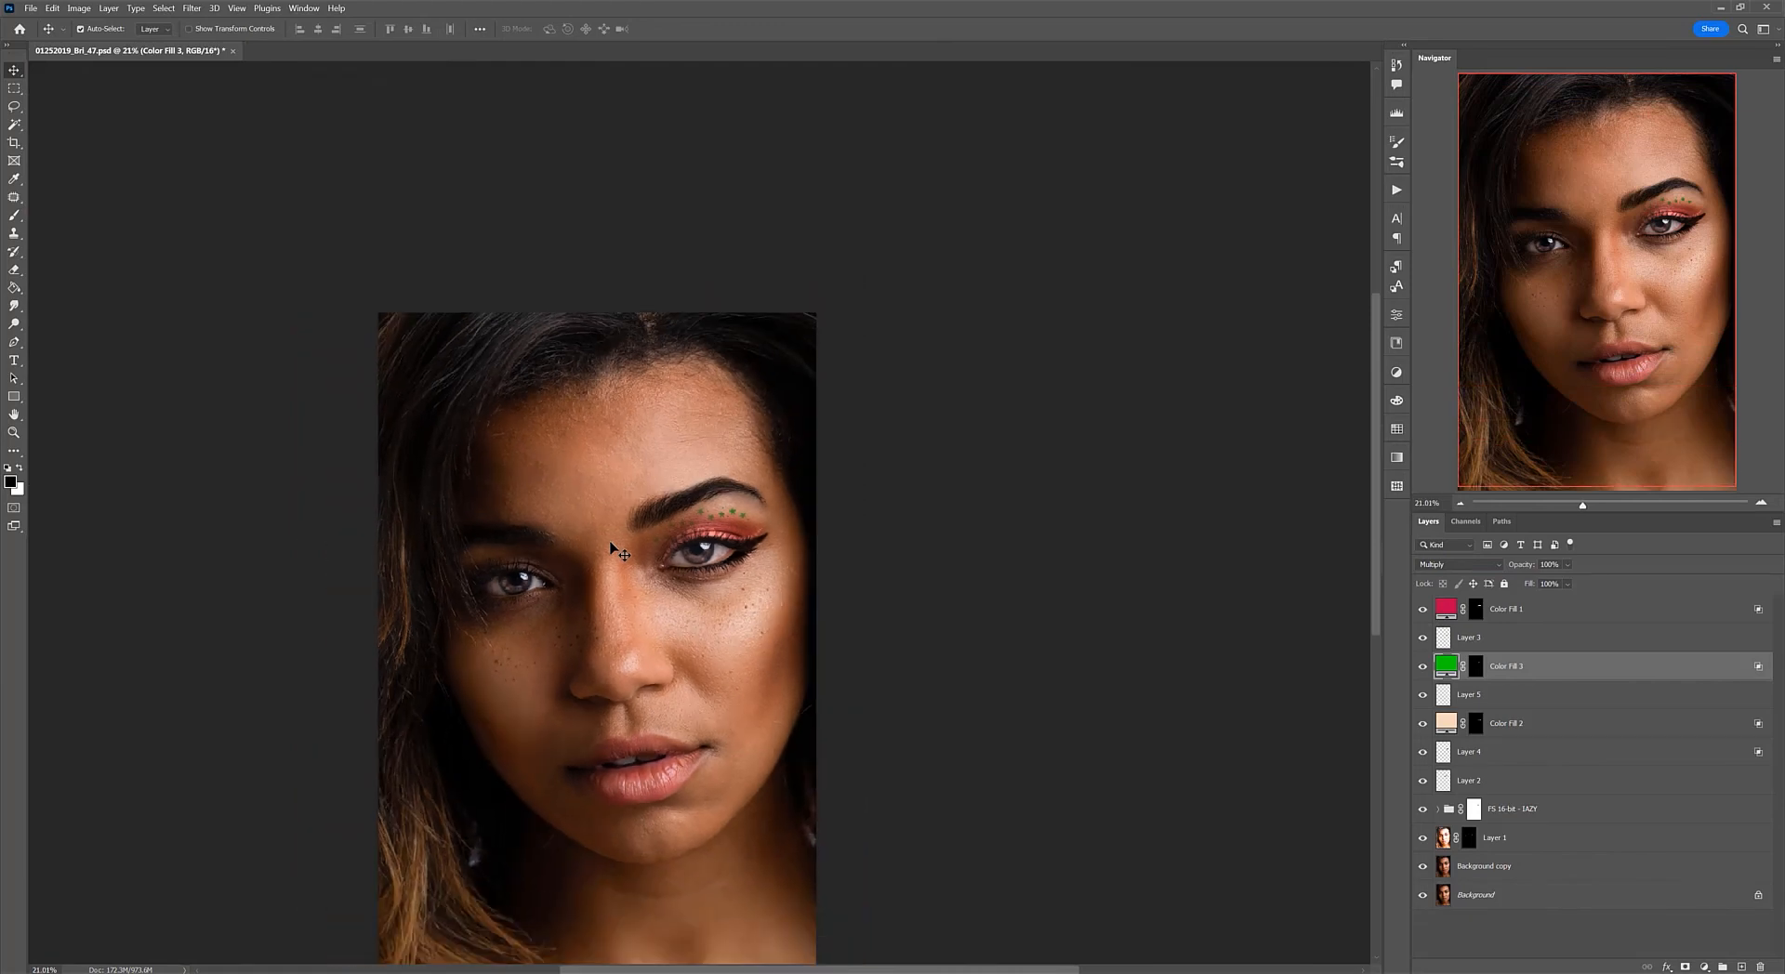
scroll(586, 633, "up", 1)
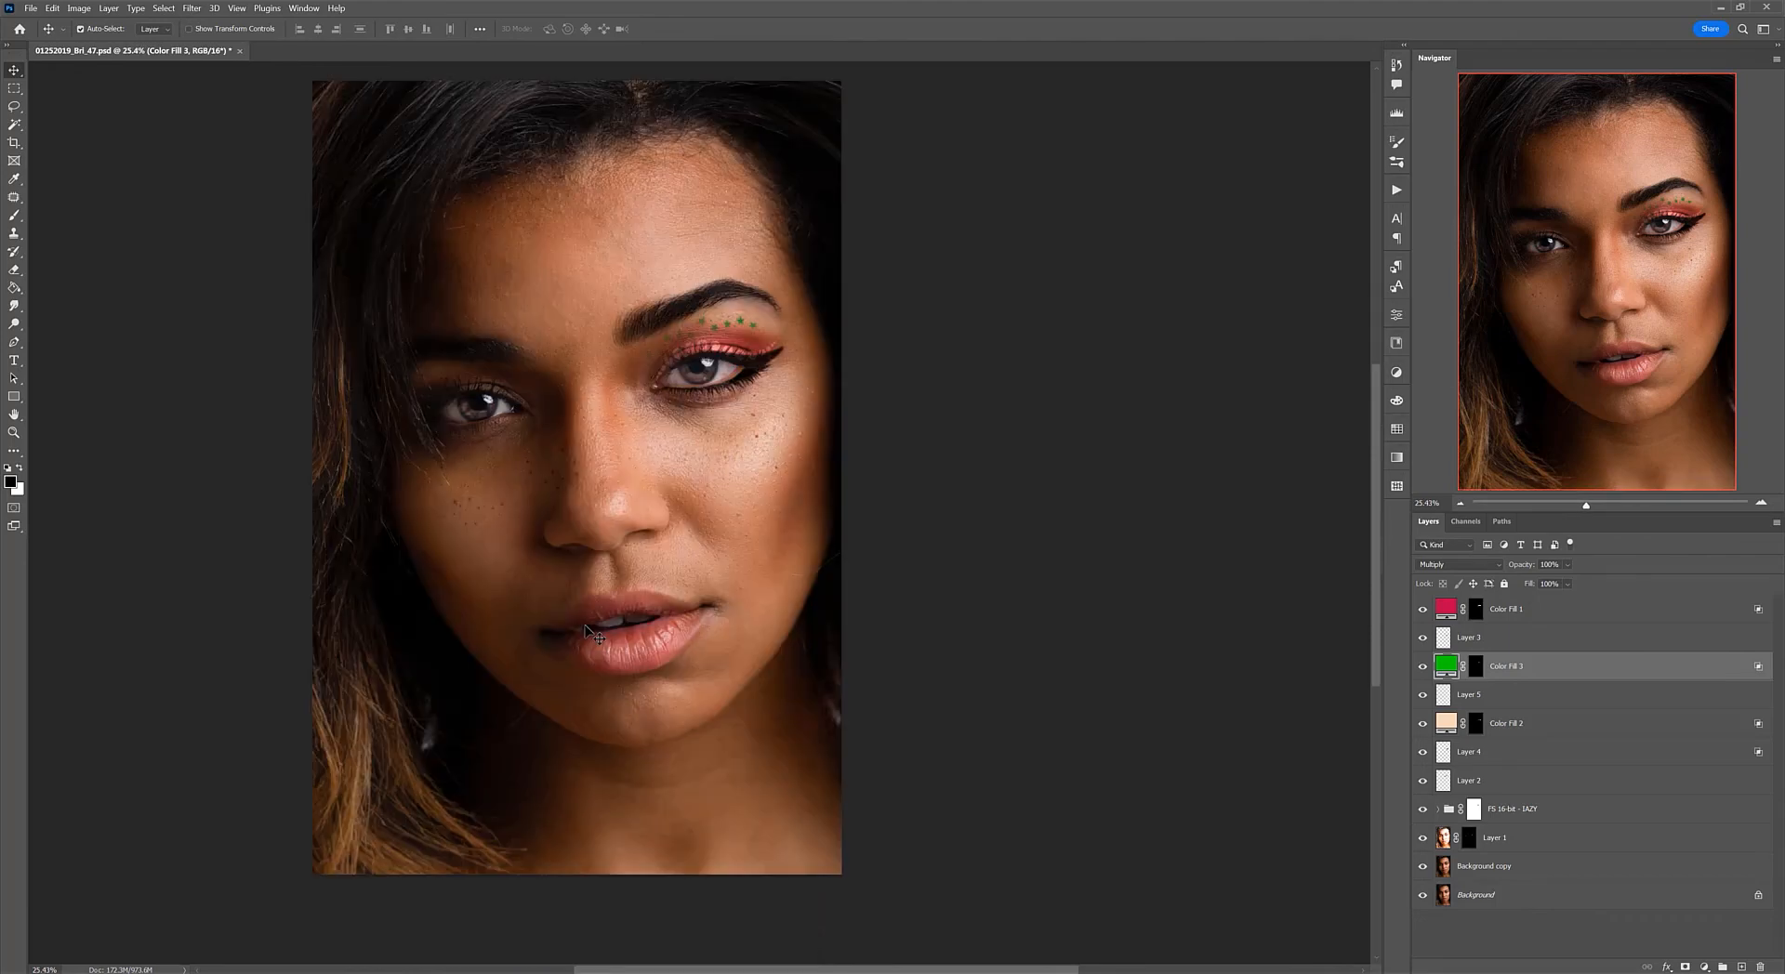